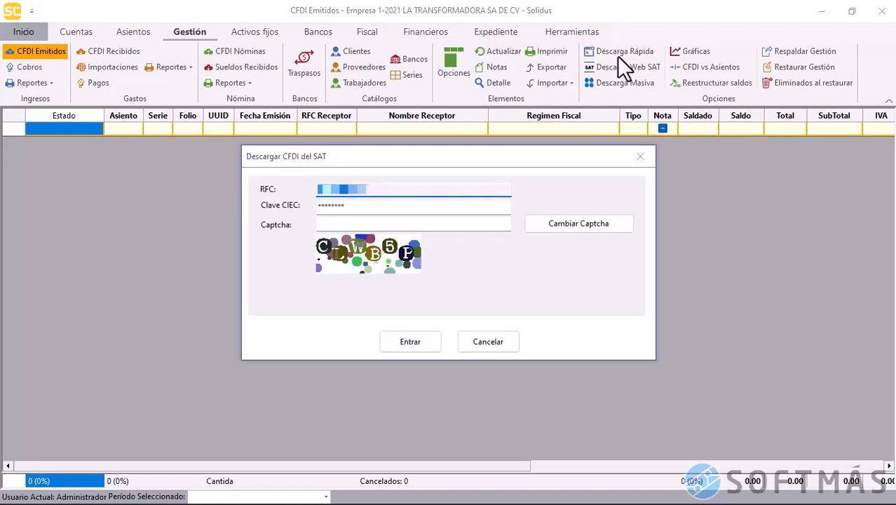
Enter the captcha on the Descargar CFDI del SAT login and sign in
left_click(474, 223)
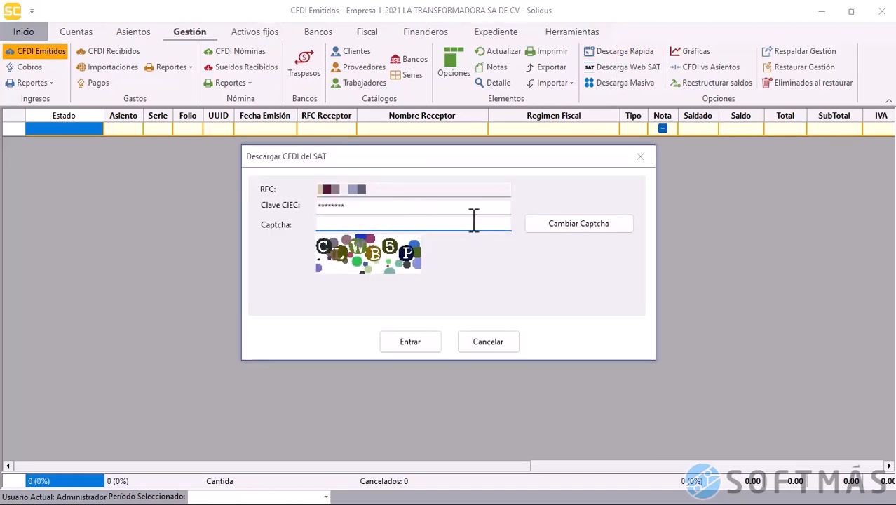
type("CLWB5P")
left_click(411, 342)
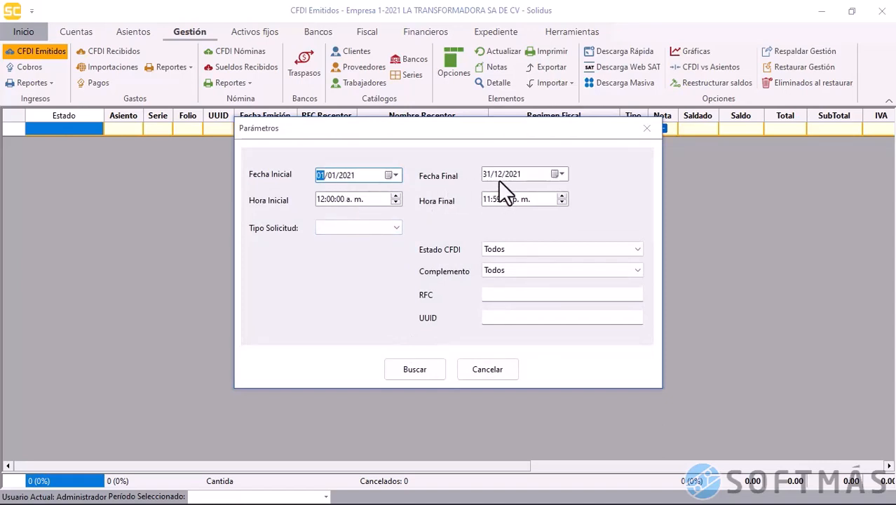
Search for Emitidas CFDIs over the 01/01/2021–31/12/2021 range
left_click(342, 226)
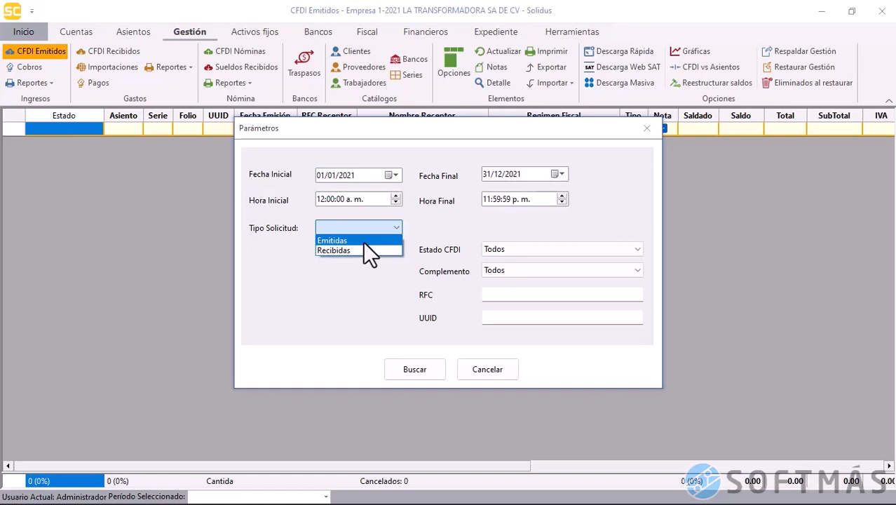
left_click(362, 240)
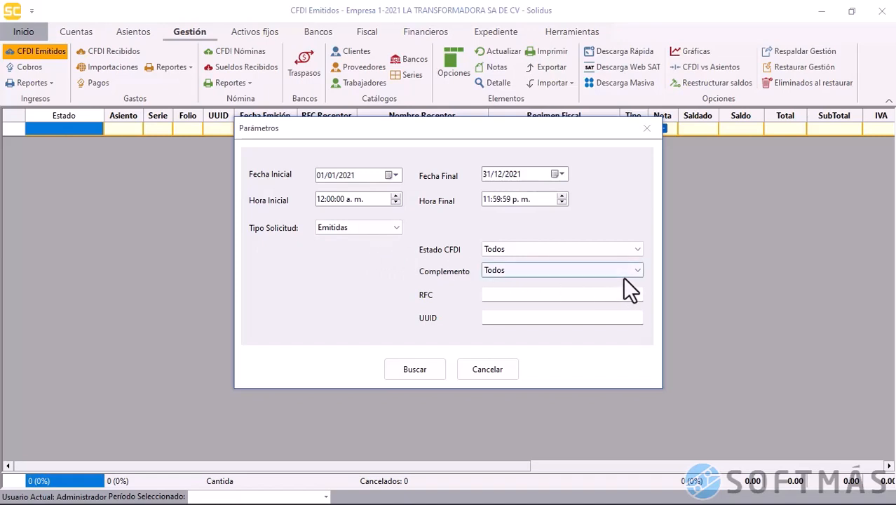
left_click(421, 366)
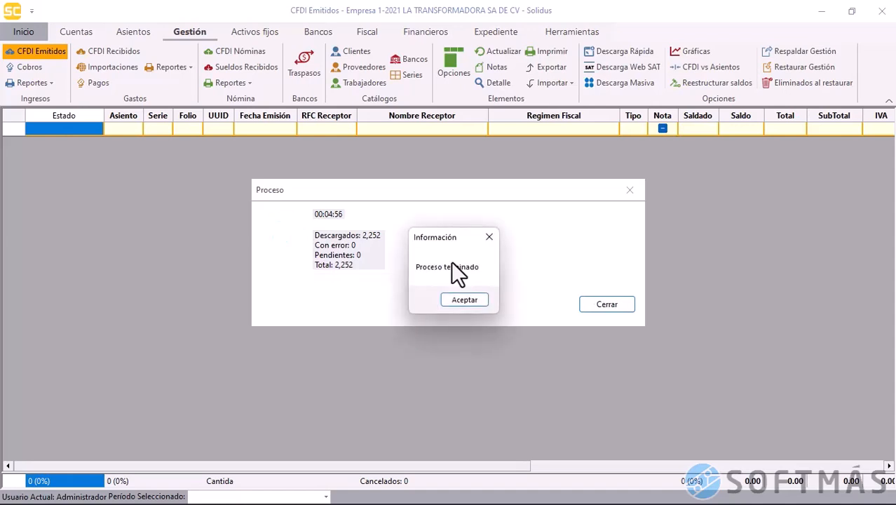
Dismiss the 'Proceso terminado' notice once all 2,252 issued CFDIs are downloaded
left_click(464, 302)
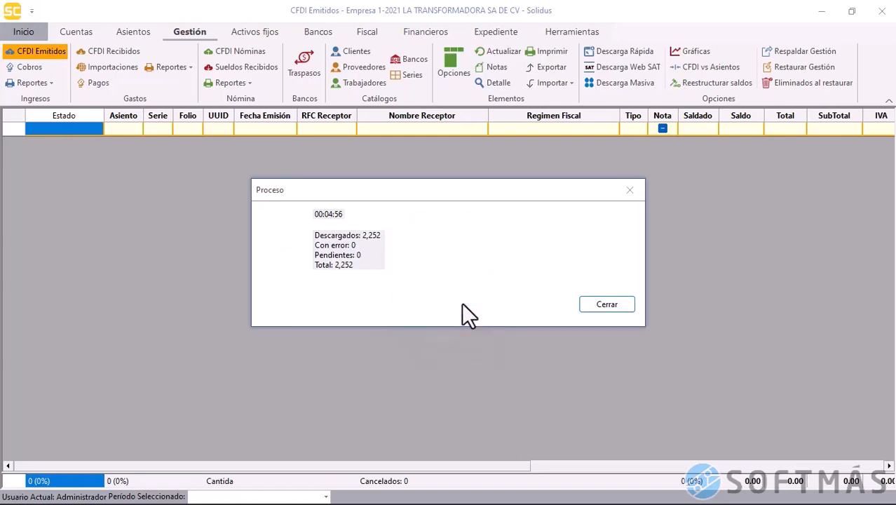
Close the Proceso summary to list the 2,252 issued CFDIs, then select every row
left_click(595, 307)
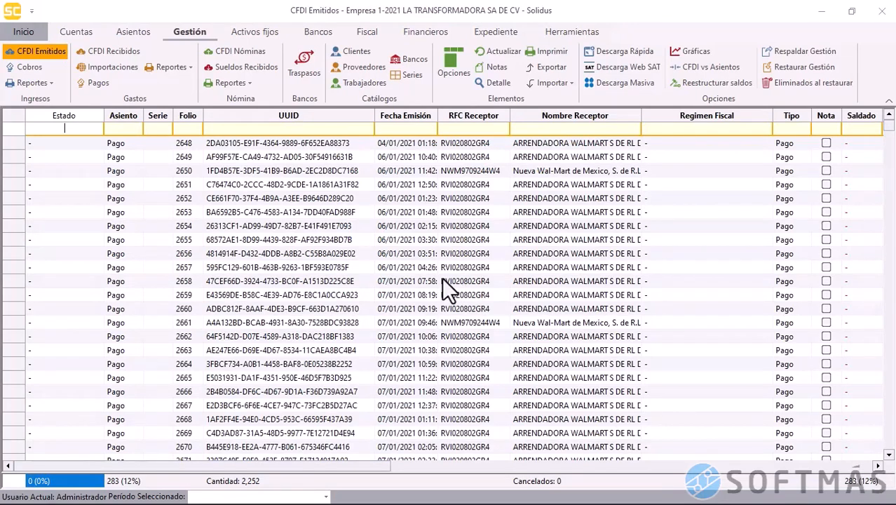
left_click(442, 278)
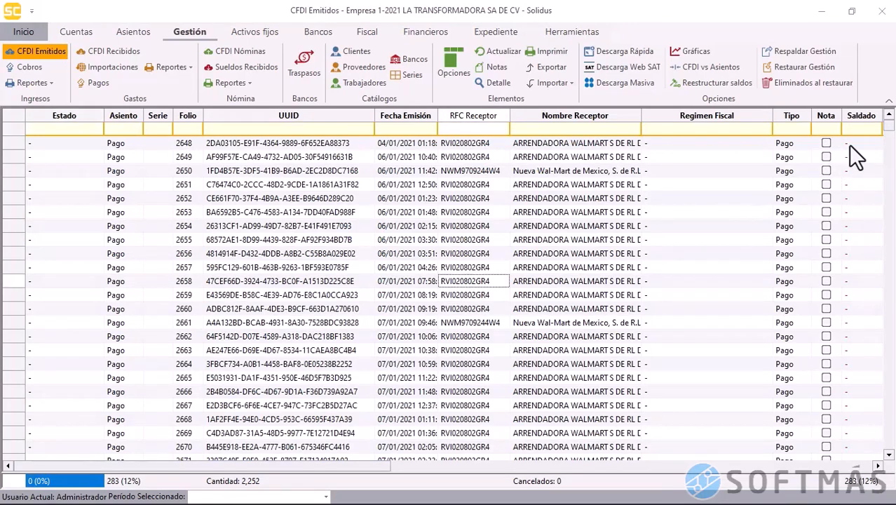
left_click_drag(889, 126, 888, 447)
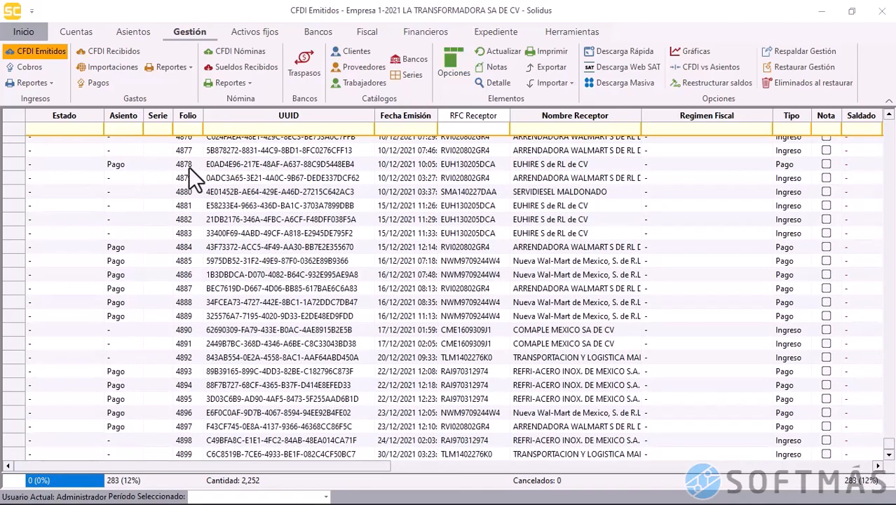
left_click(21, 118)
Run Validar on all selected issued CFDIs and acknowledge the finished validation
right_click(145, 203)
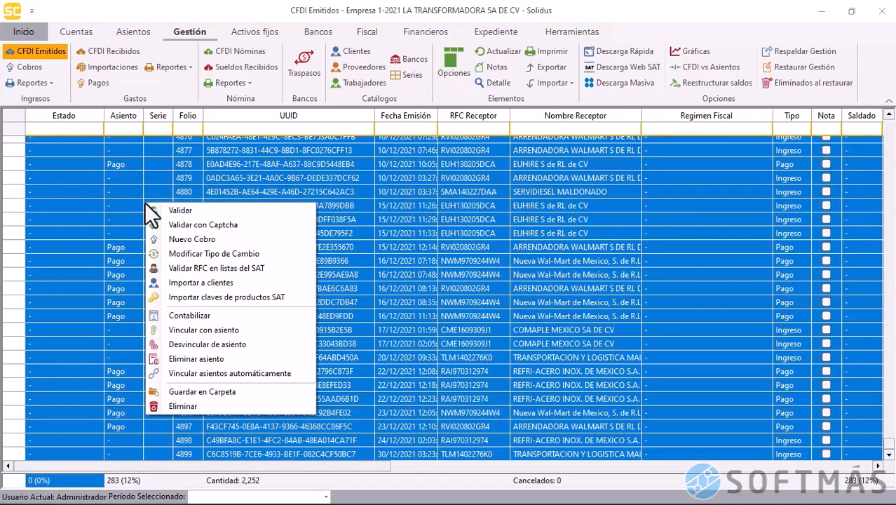
left_click(195, 212)
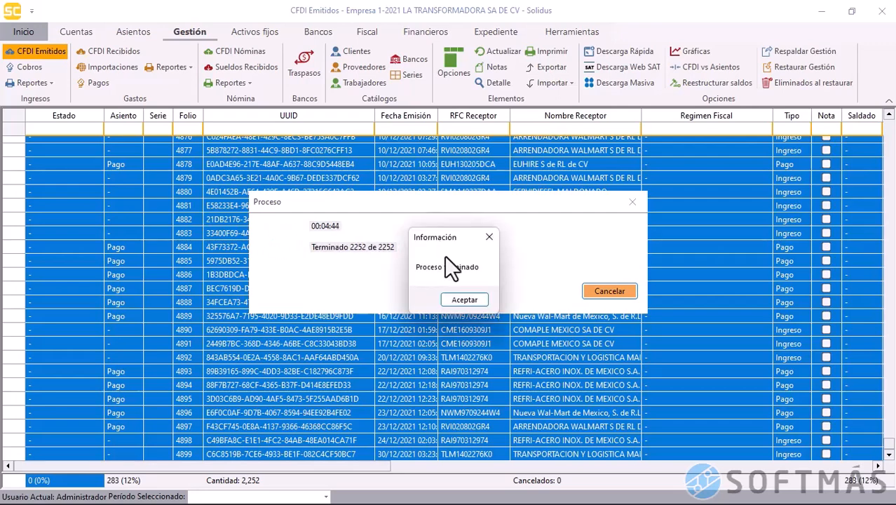
left_click(459, 299)
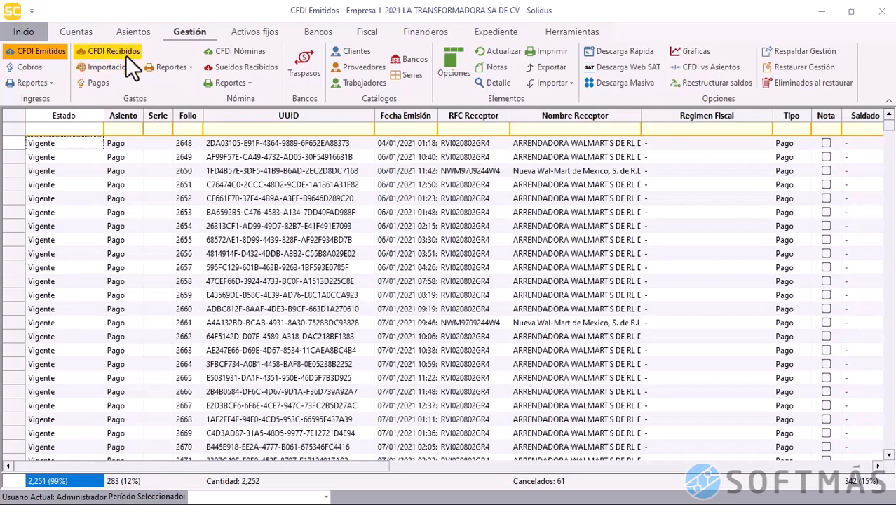
From CFDI Recibidos, run a Descarga Rápida with Tipo Solicitud set to Recibidas
left_click(123, 54)
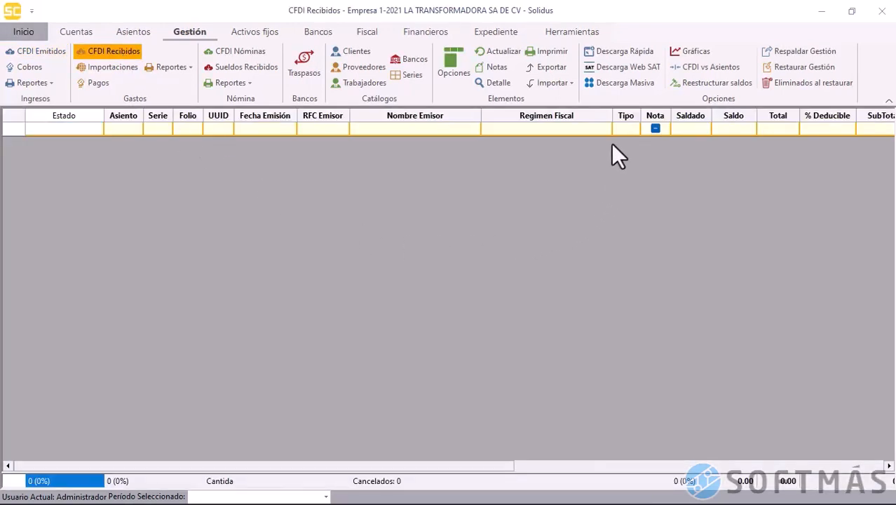
left_click(619, 51)
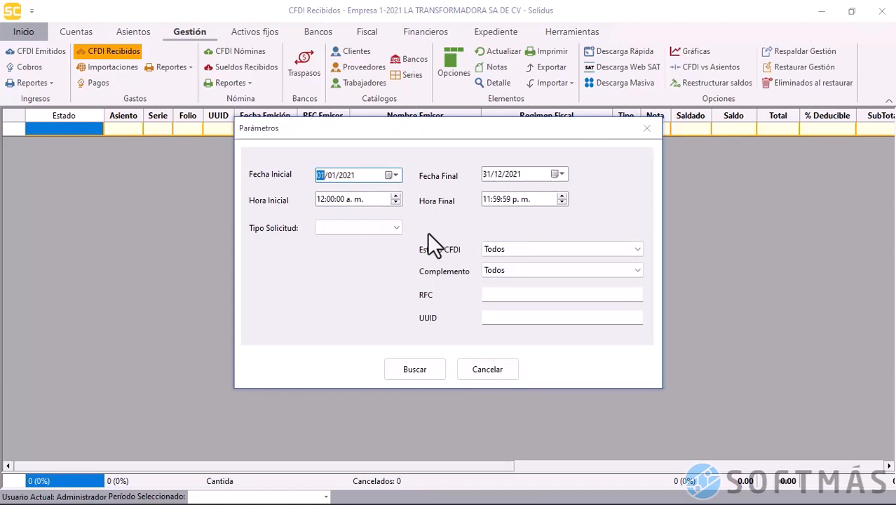
left_click(393, 227)
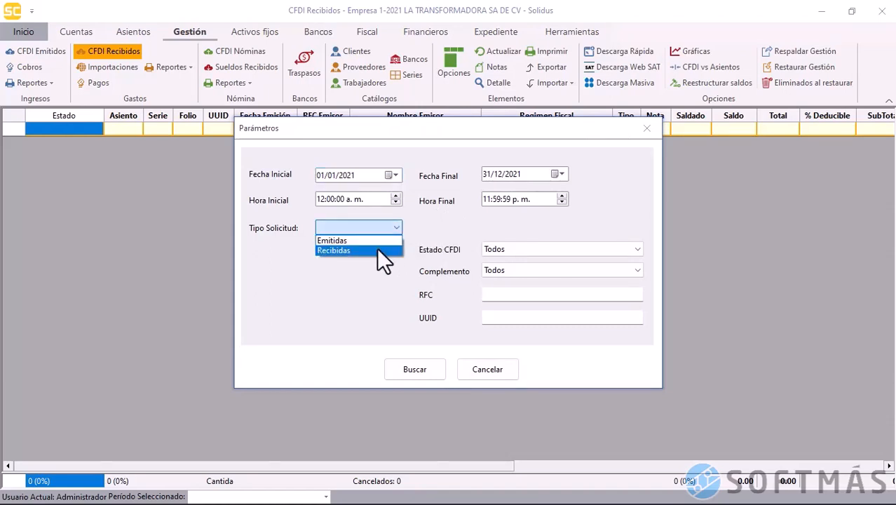
left_click(358, 251)
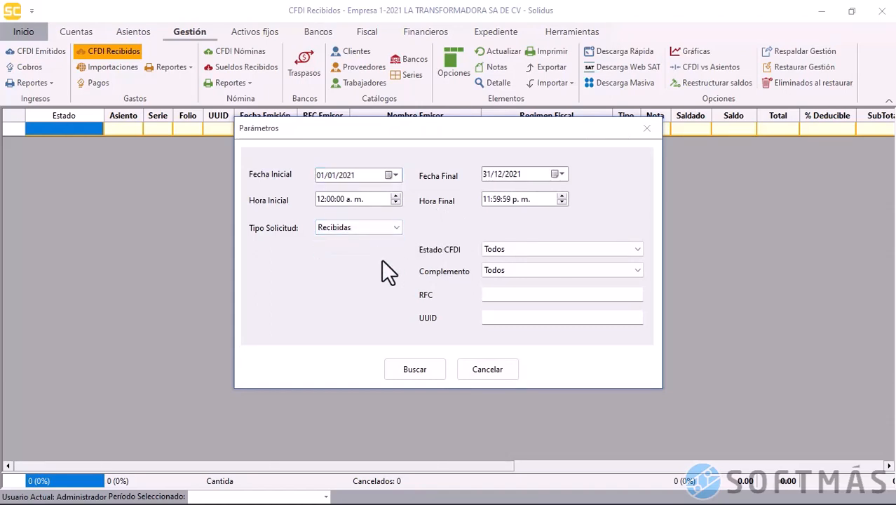
left_click(424, 367)
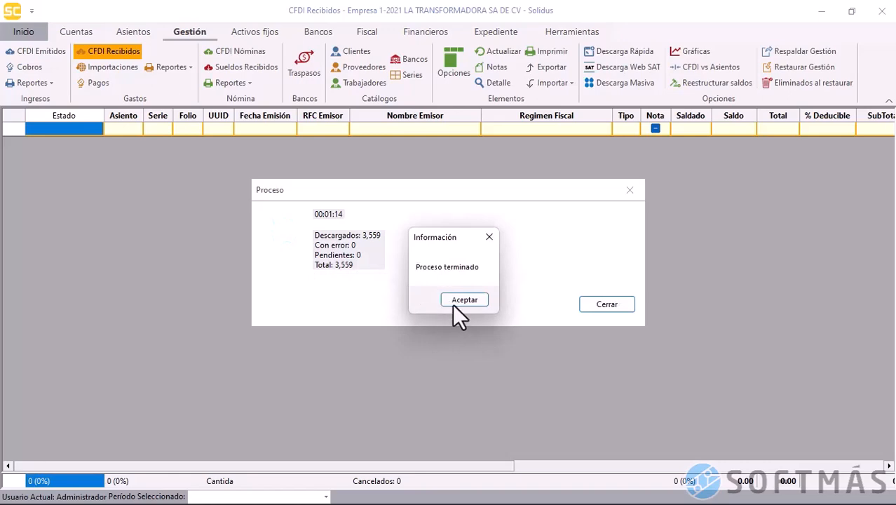
Acknowledge the finished download and close the summary to list 3,559 received CFDIs
left_click(452, 302)
left_click(595, 305)
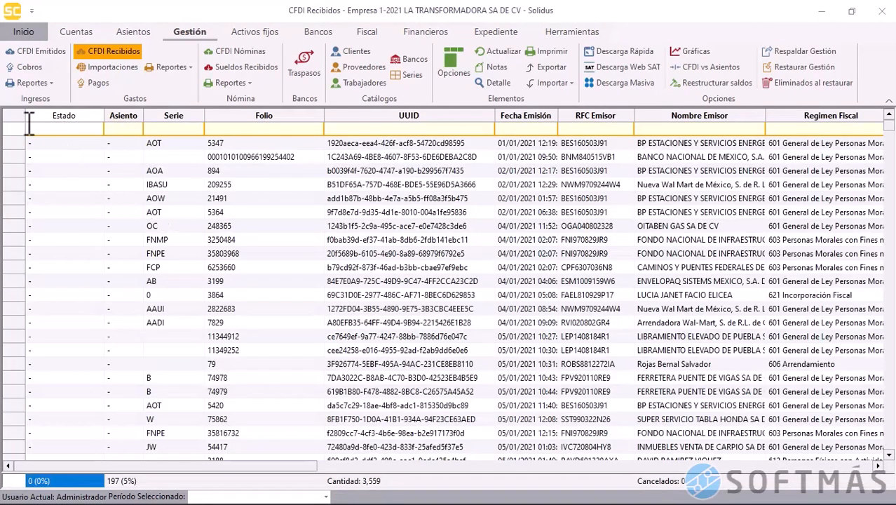
Select all received CFDIs, run Validar on them, and acknowledge completion
left_click(16, 121)
right_click(275, 224)
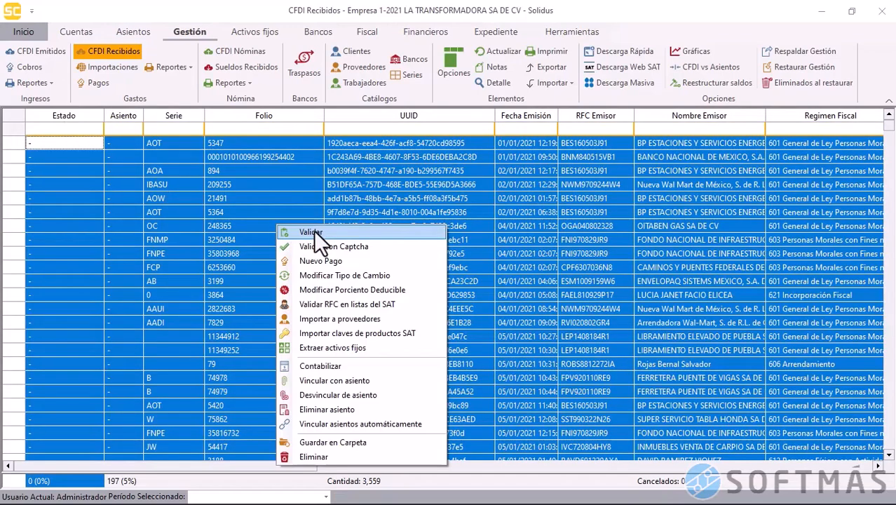
left_click(314, 229)
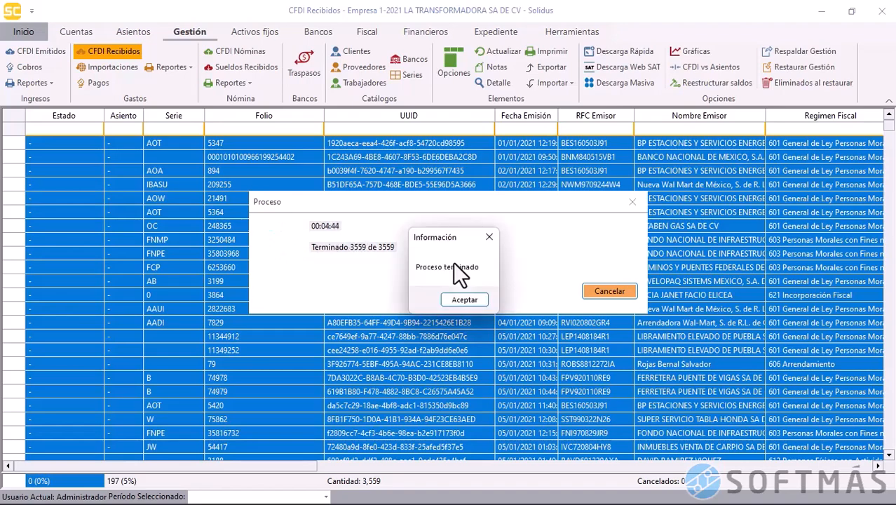
left_click(465, 300)
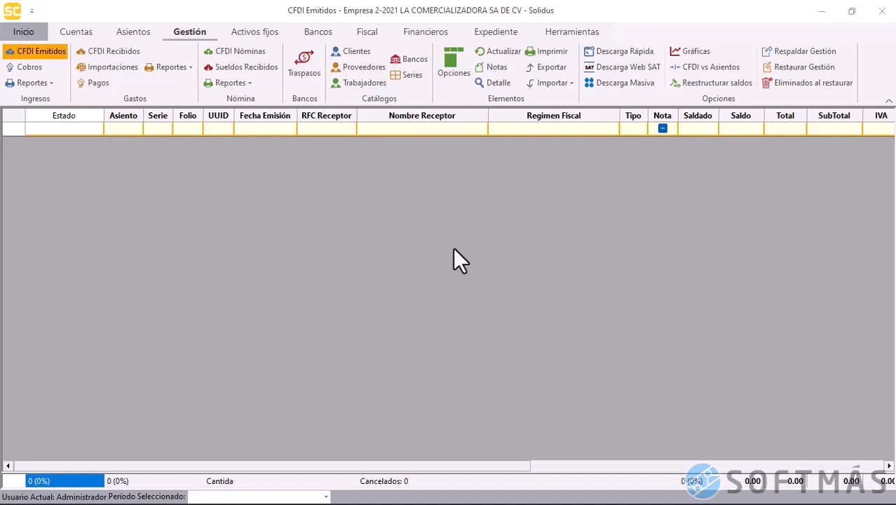
Open Descarga Web SAT from the Gestión tab for Empresa 2-2021 LA COMERCIALIZADORA SA DE CV
left_click(620, 68)
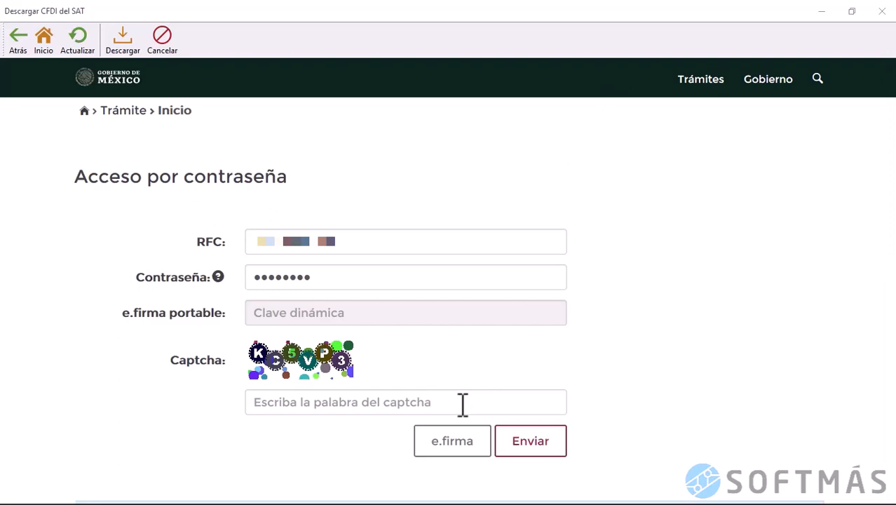
Enter the captcha, correcting a letter to uppercase, and submit the SAT portal login
left_click(463, 404)
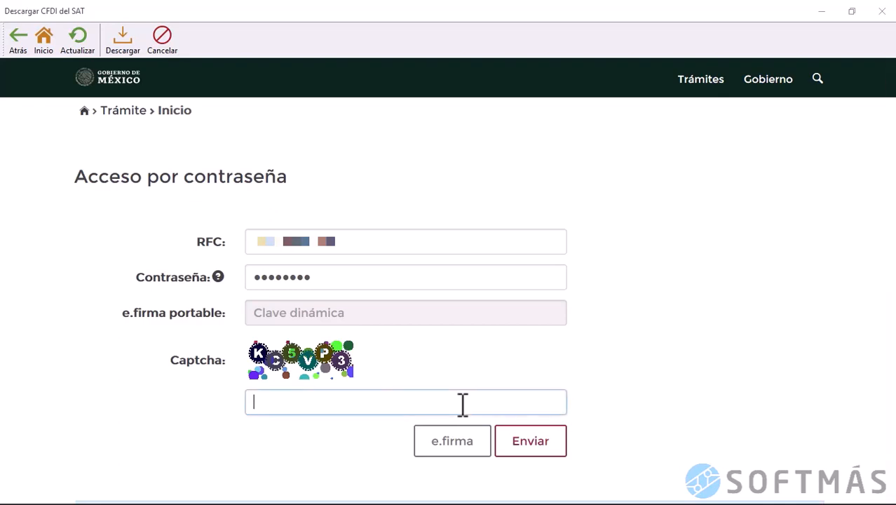
type("KC5VP3")
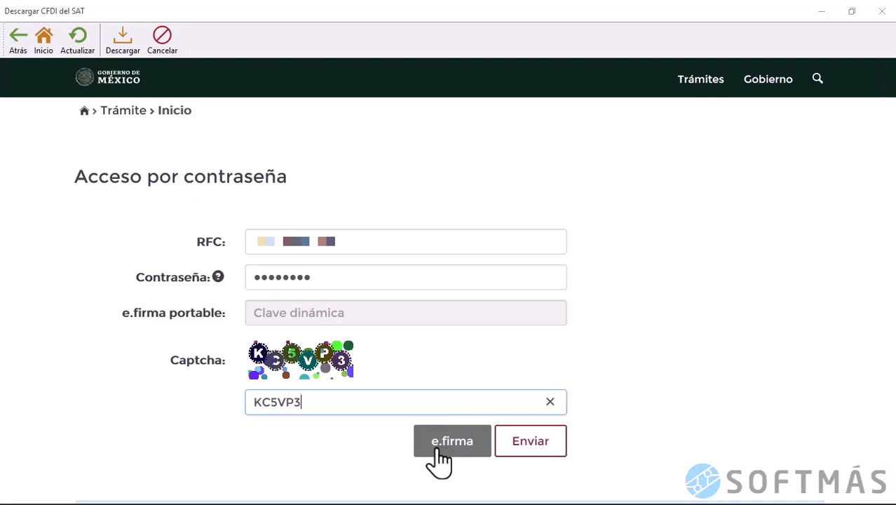
left_click(532, 453)
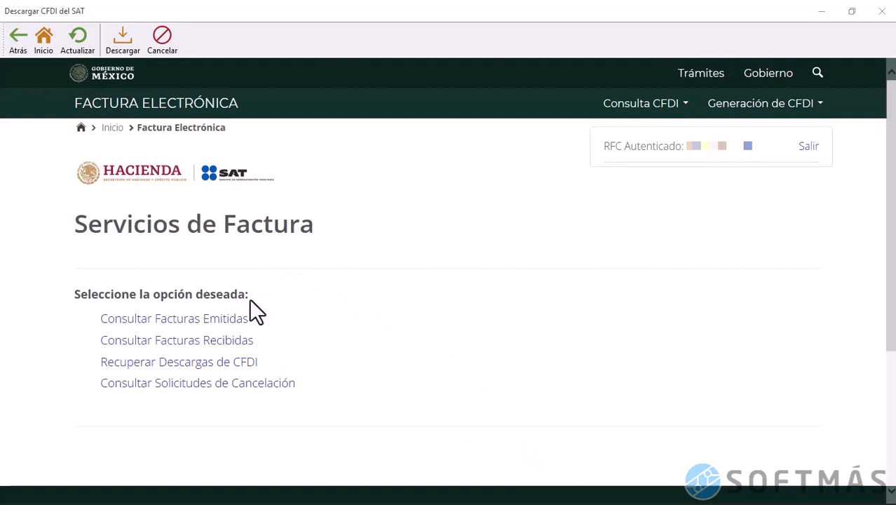
Query issued invoices by issue date, with the start date set to 01/01/2021
left_click(225, 321)
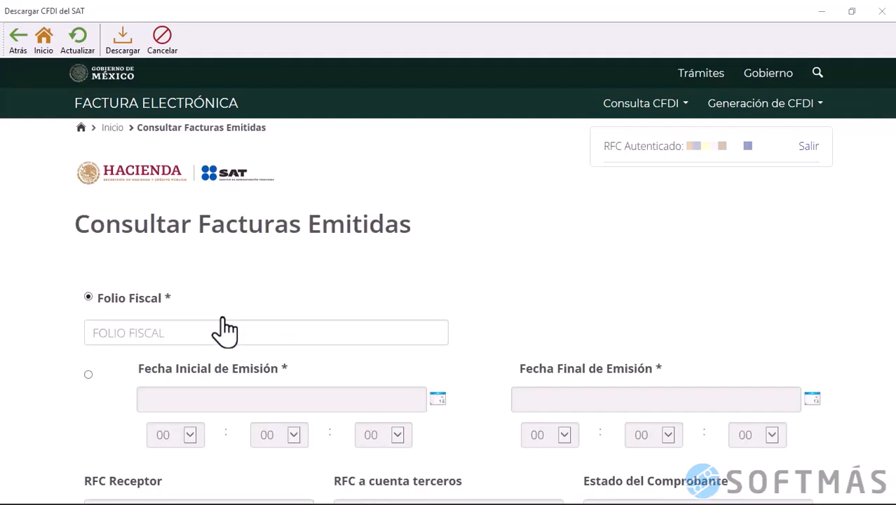
left_click(88, 375)
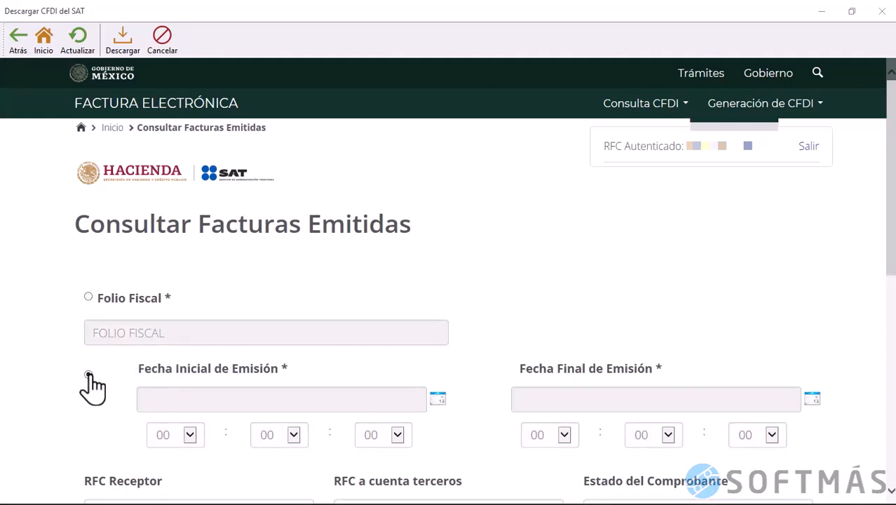
left_click(437, 400)
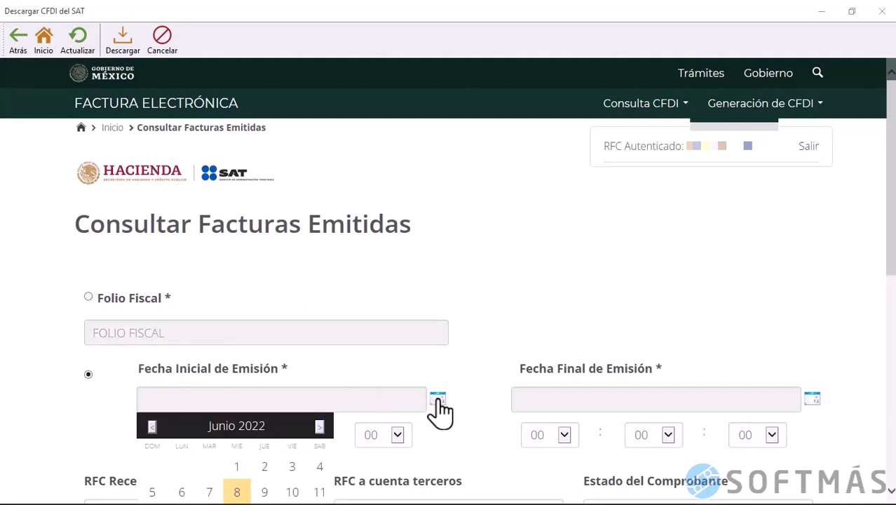
scroll(886, 290, "down", 2)
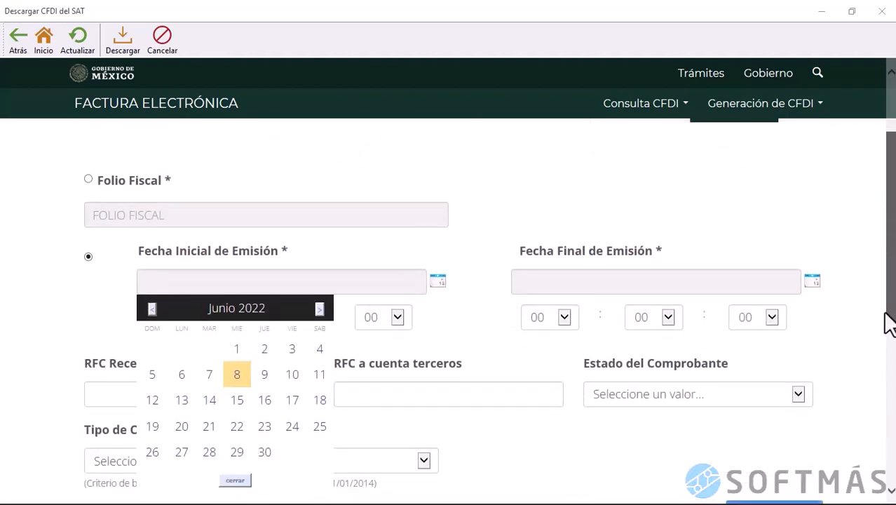
left_click(152, 310)
left_click(151, 309)
left_click(151, 310)
left_click(151, 309)
left_click(151, 309)
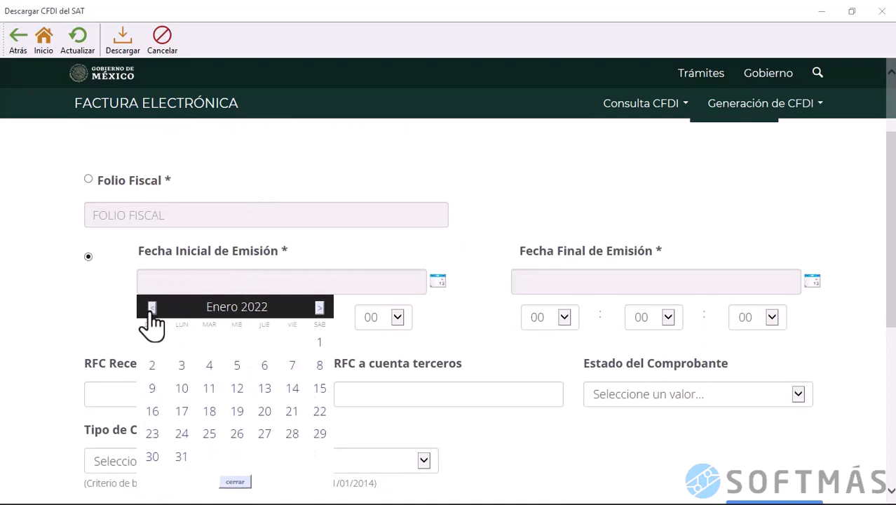
left_click(150, 309)
double_click(151, 309)
left_click(151, 309)
double_click(151, 309)
double_click(151, 310)
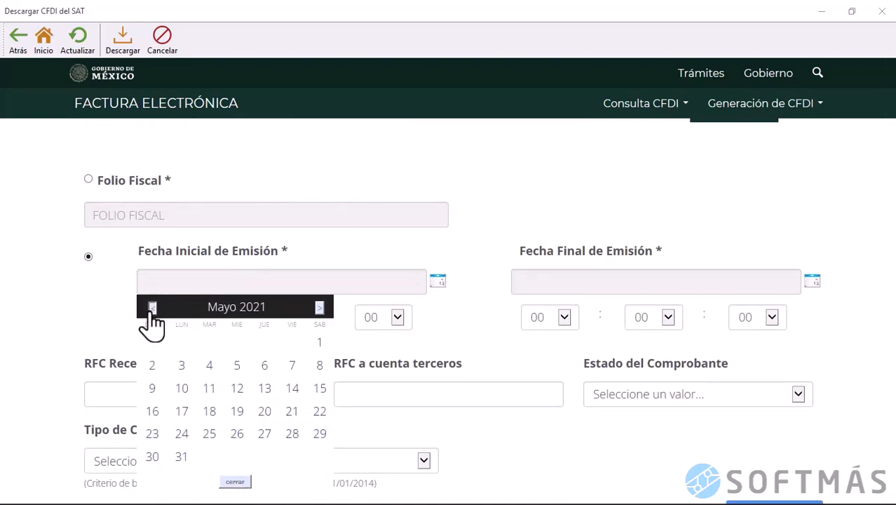
double_click(151, 309)
double_click(151, 310)
left_click(292, 350)
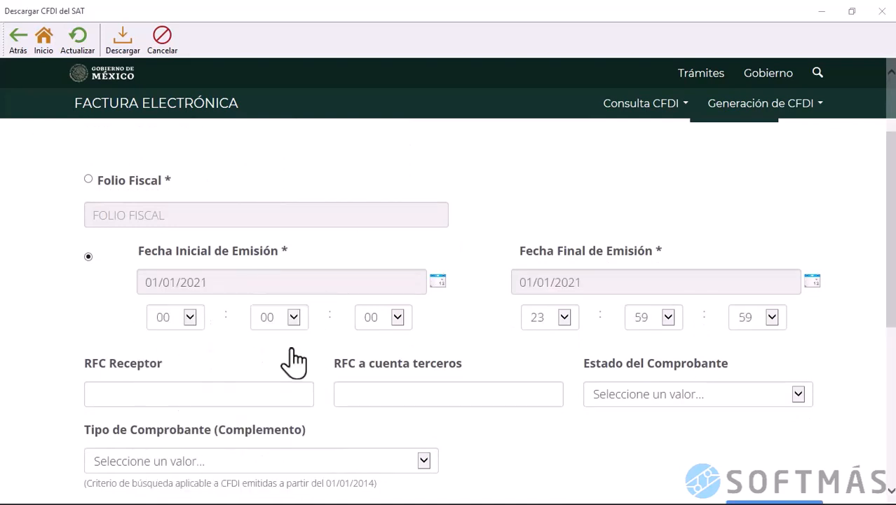
Set the final emission date to 31/12/2021 and search the issued CFDIs
left_click(814, 284)
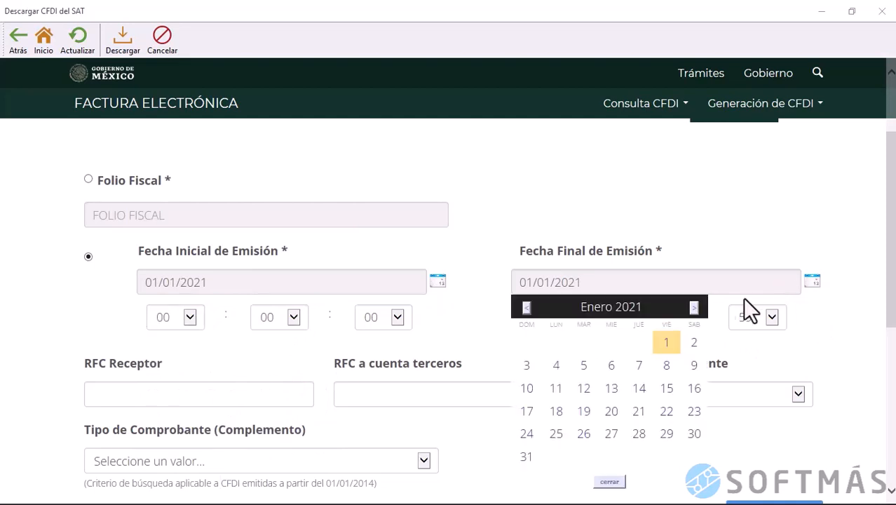
left_click(696, 310)
triple_click(697, 310)
left_click(696, 310)
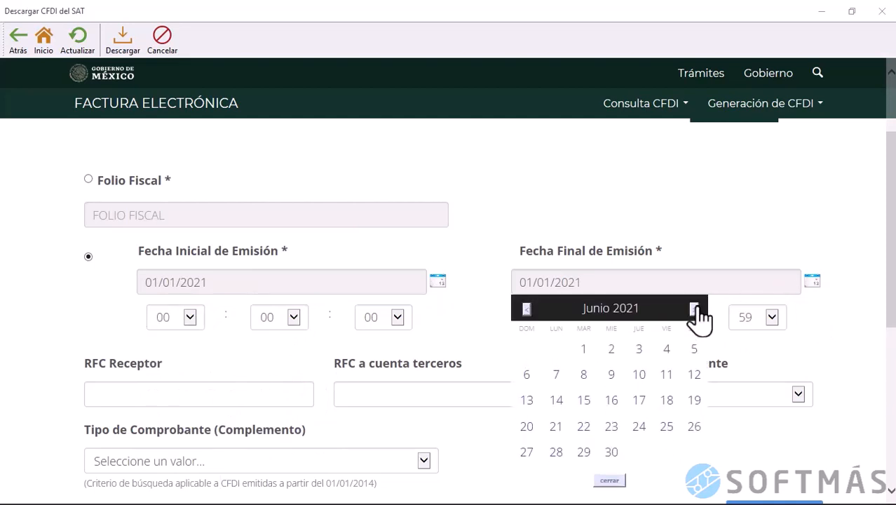
double_click(697, 310)
triple_click(697, 309)
left_click(696, 309)
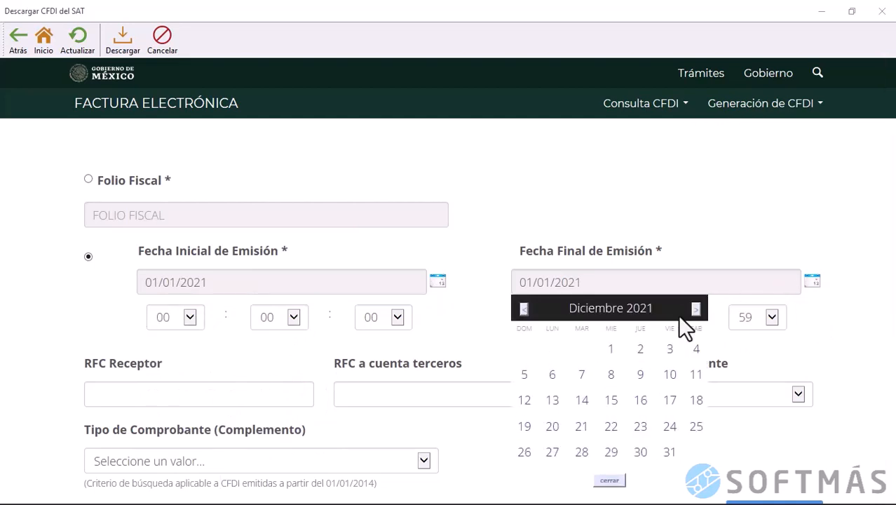
left_click(669, 452)
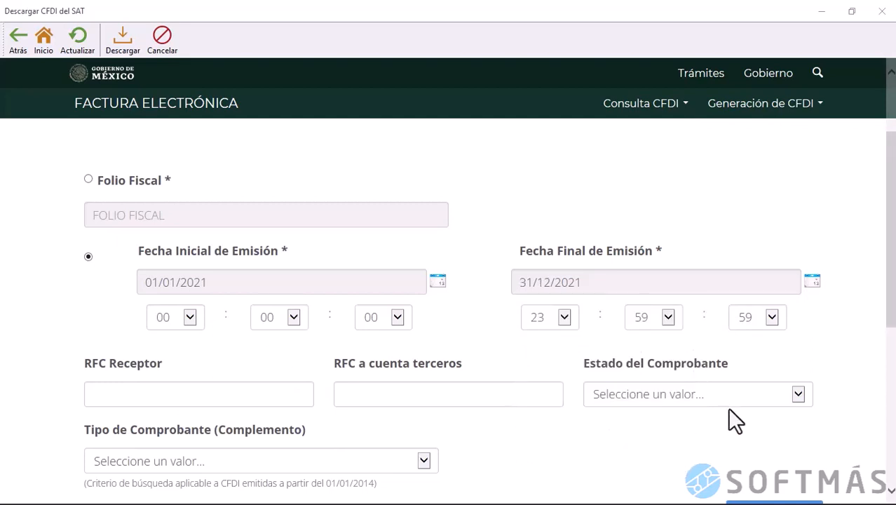
left_click_drag(891, 329, 888, 347)
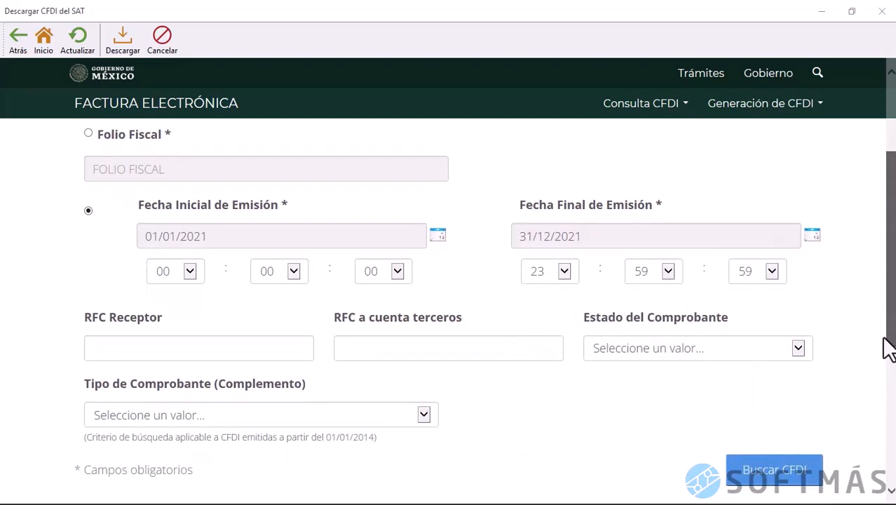
left_click(775, 483)
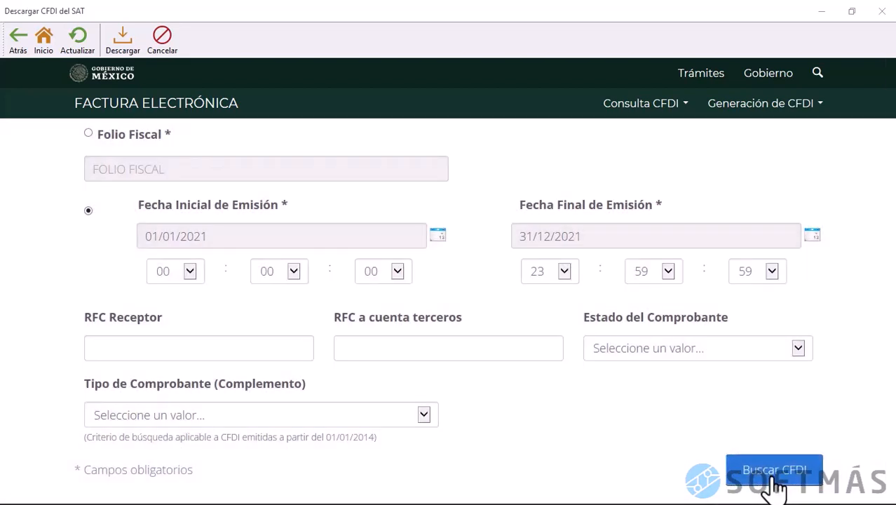
Download all six issued CFDIs from the search results into Solidus
left_click_drag(890, 249, 894, 351)
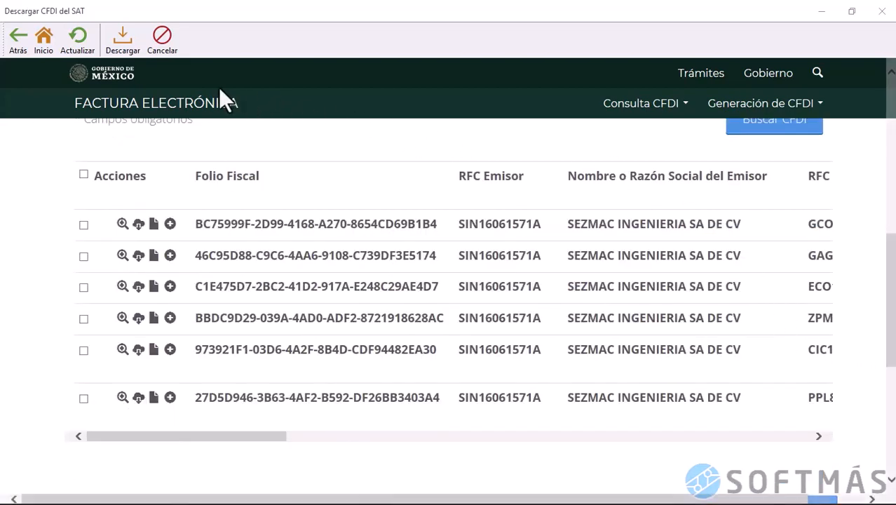
left_click(126, 50)
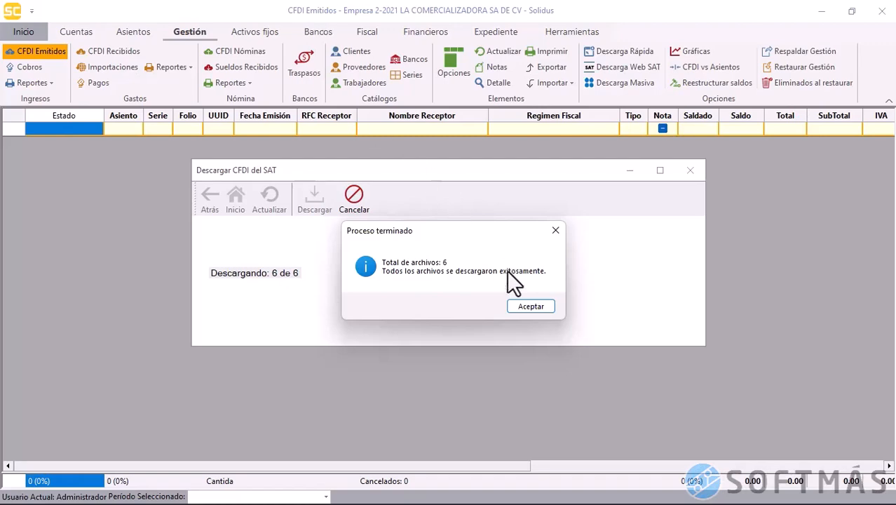
Accept the Proceso terminado notice and scroll back up to the issued-invoice search form
left_click(531, 306)
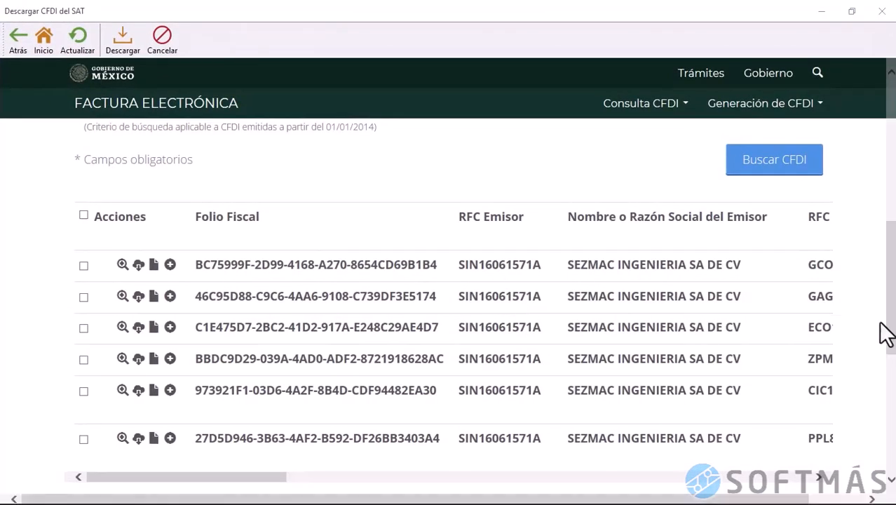
left_click_drag(888, 332, 890, 184)
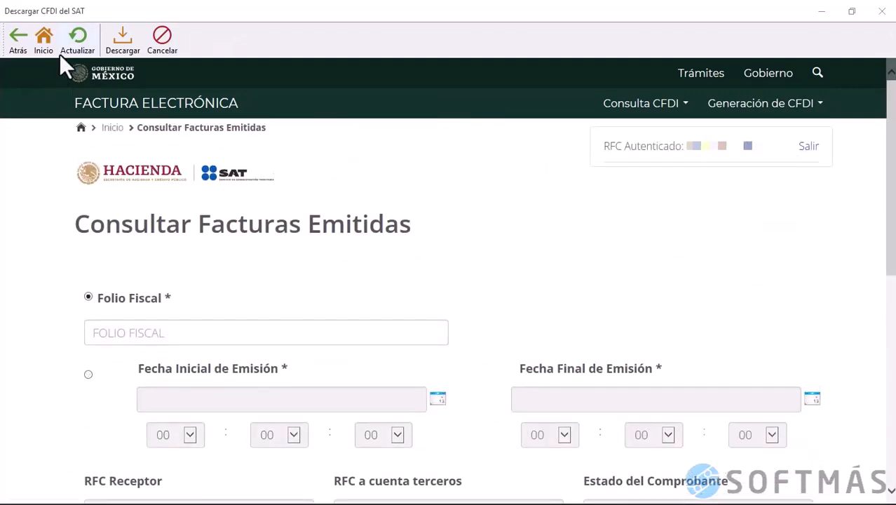
Search the SAT portal for received invoices issued in 2021
left_click(45, 34)
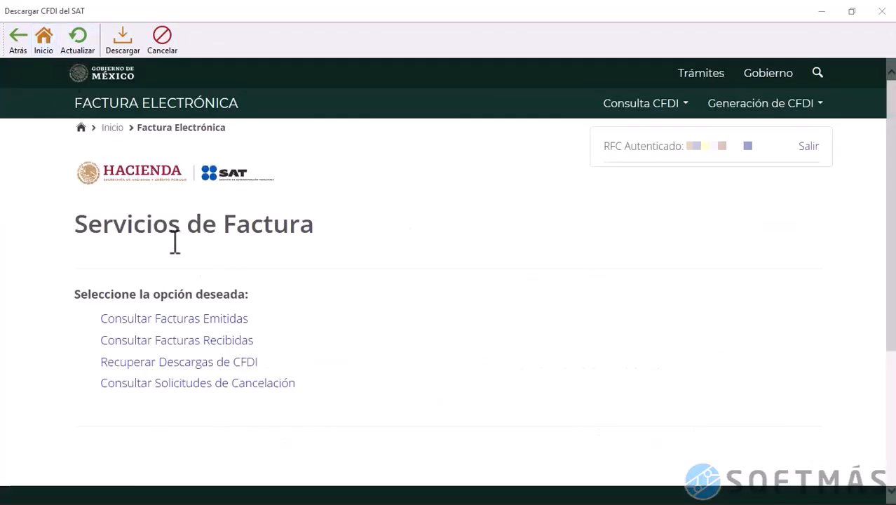
left_click(221, 343)
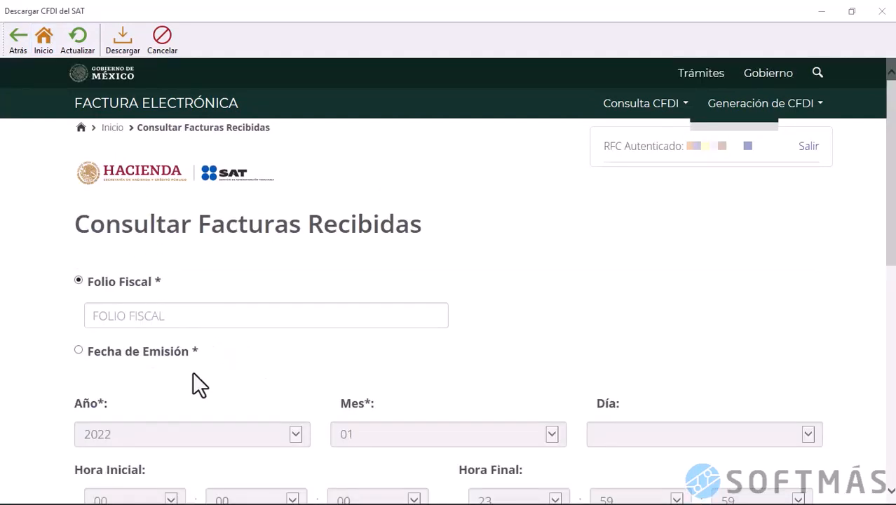
left_click_drag(885, 265, 885, 267)
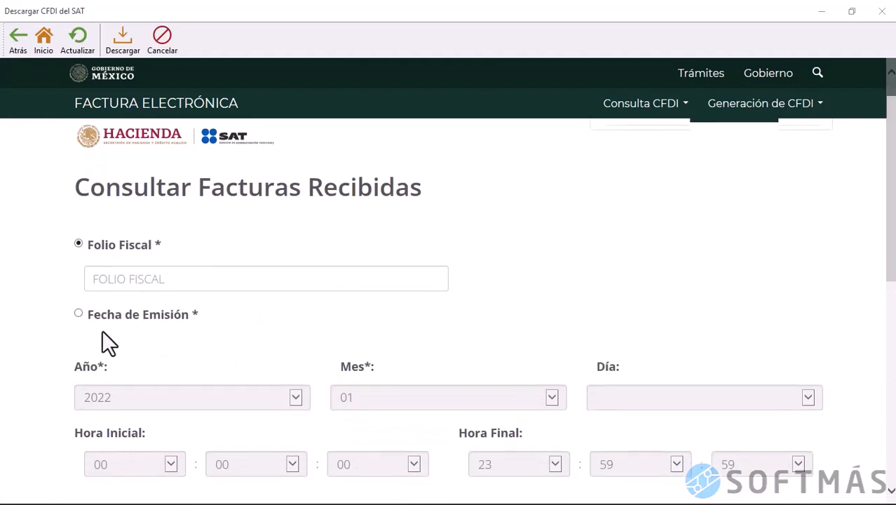
left_click(80, 314)
left_click(295, 397)
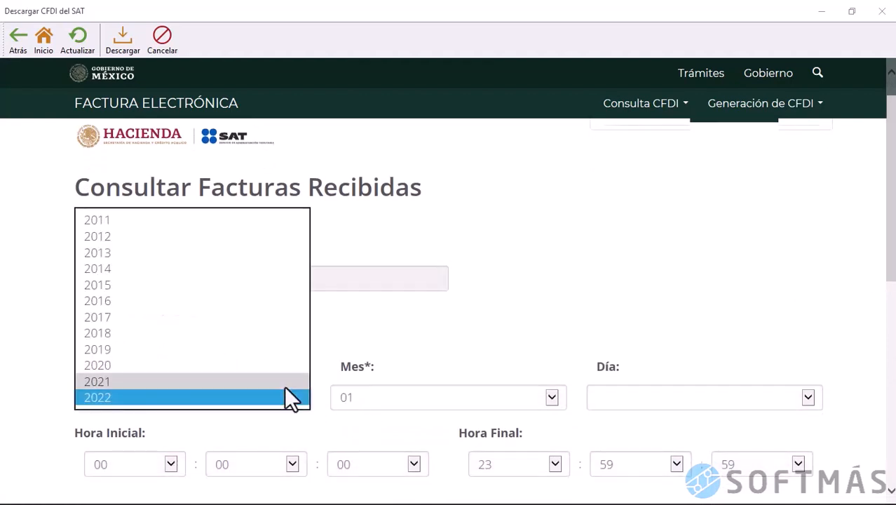
left_click(284, 385)
left_click_drag(893, 277, 889, 365)
left_click(754, 482)
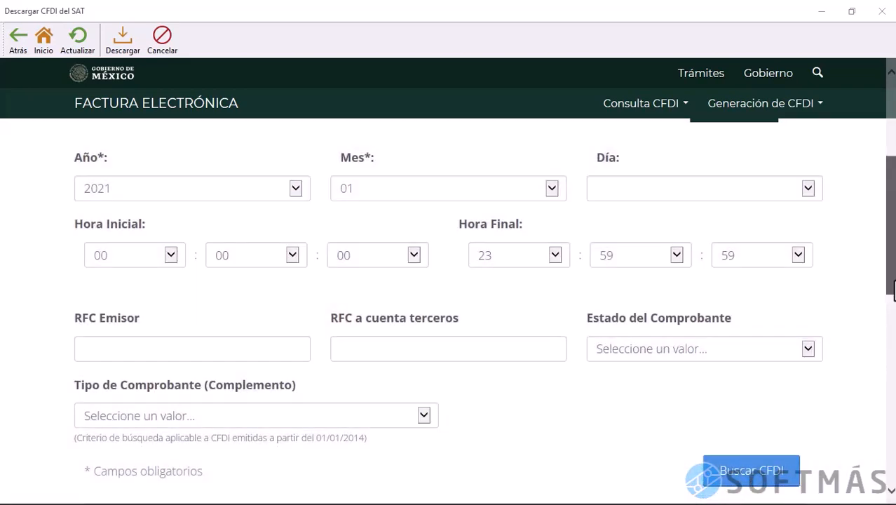
Download the single received CFDI, log out of the SAT portal and close the window
mouse_move(893, 291)
left_mouse_down()
mouse_move(892, 370)
mouse_move(892, 288)
left_mouse_up()
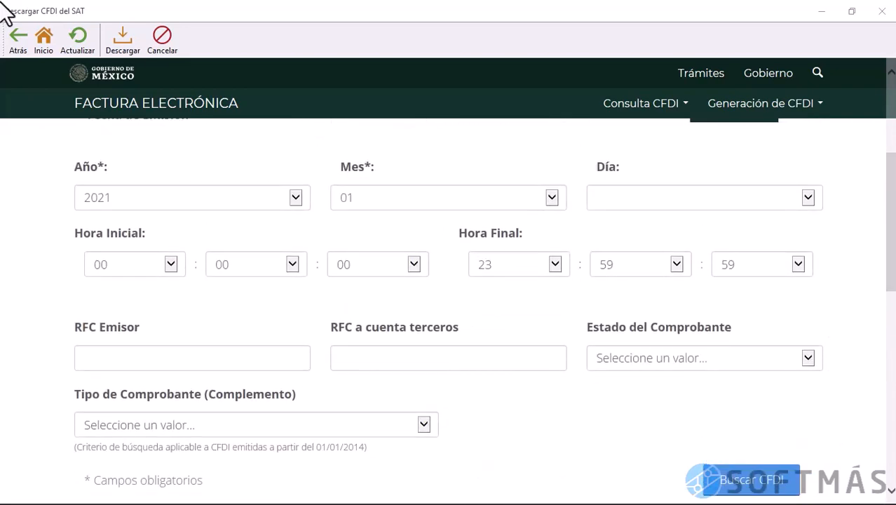
left_click(116, 37)
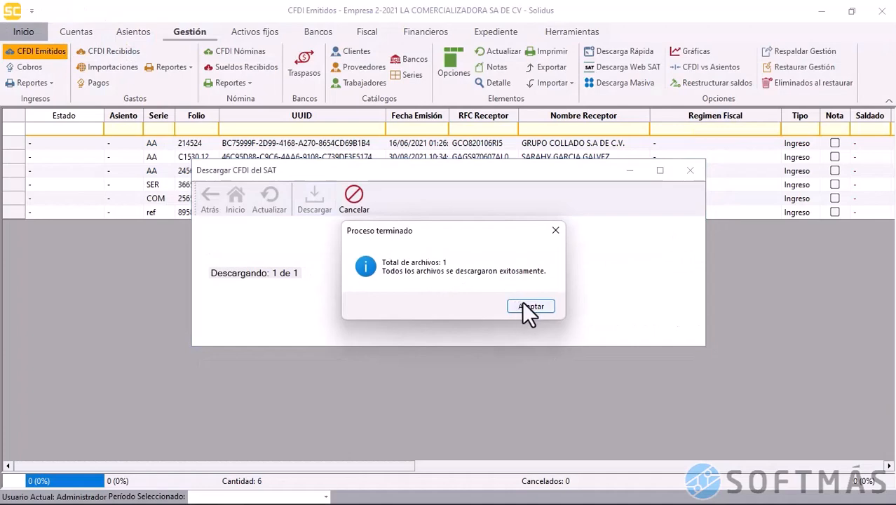
left_click(525, 303)
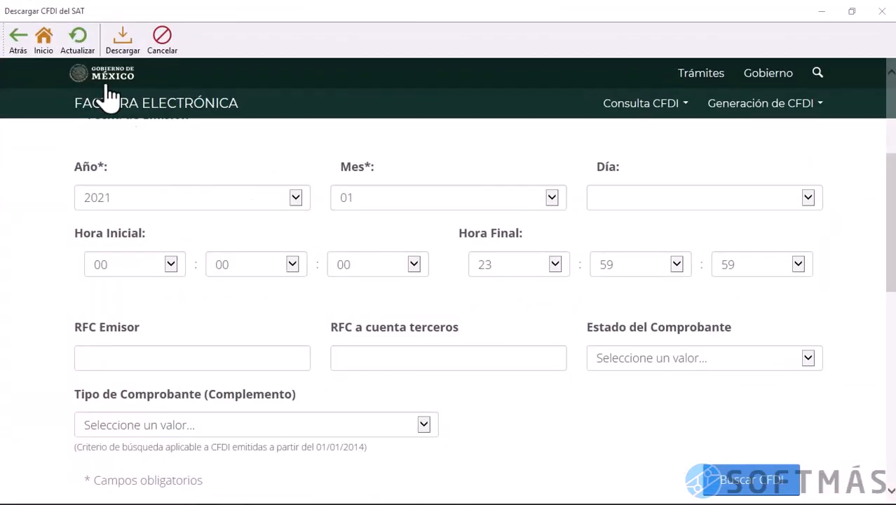
left_click(44, 39)
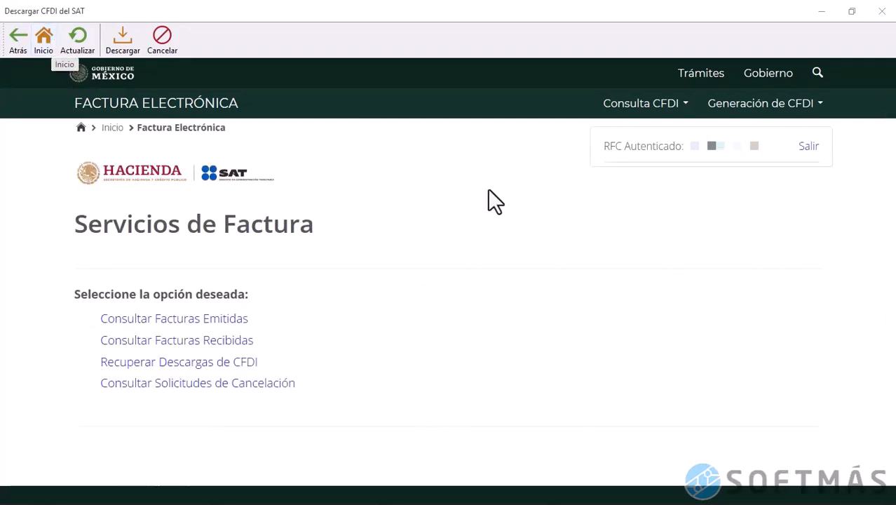
left_click(808, 148)
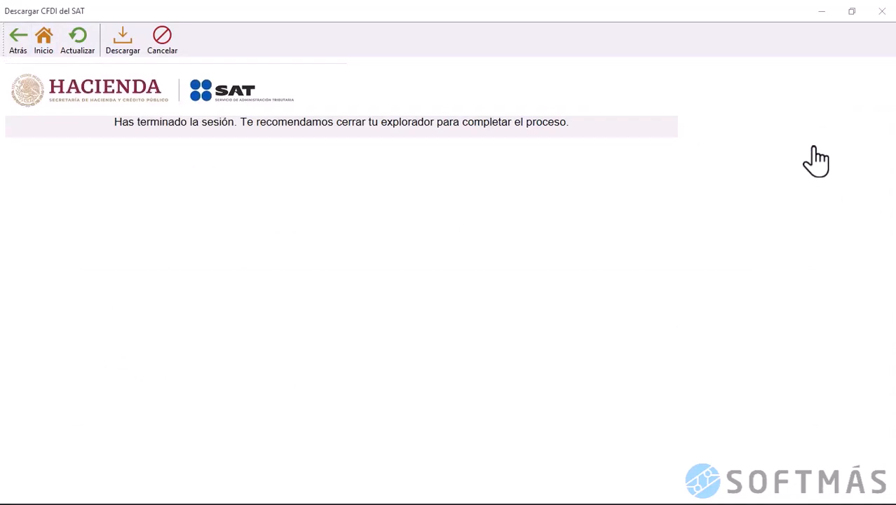
left_click(882, 11)
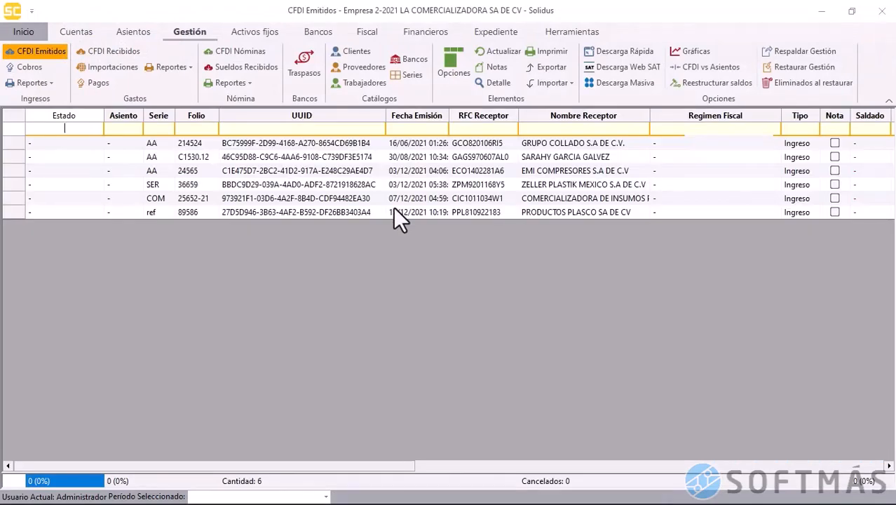
Validate all six issued CFDIs with the SAT so they show Vigente
left_click(16, 110)
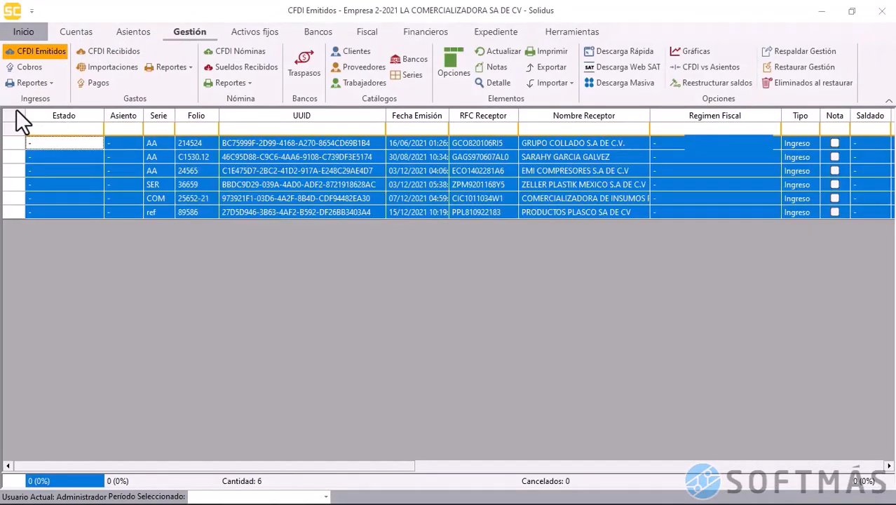
right_click(268, 180)
left_click(291, 186)
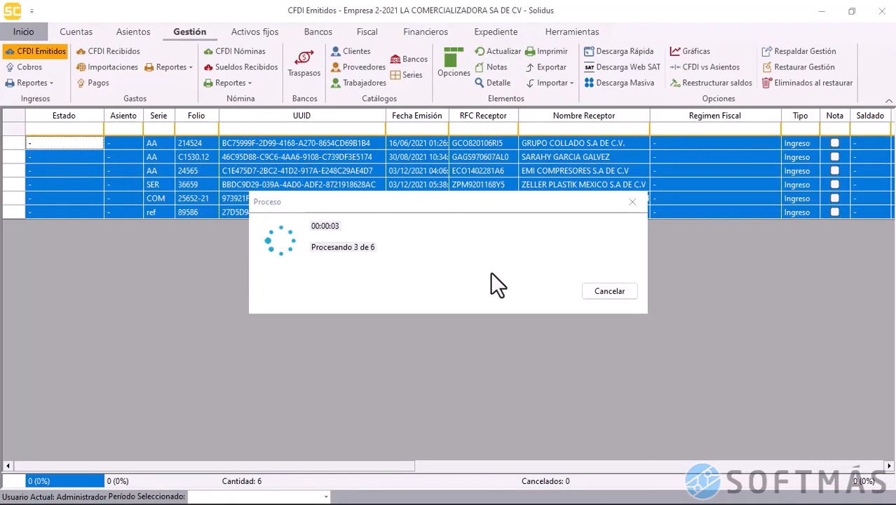
left_click(448, 293)
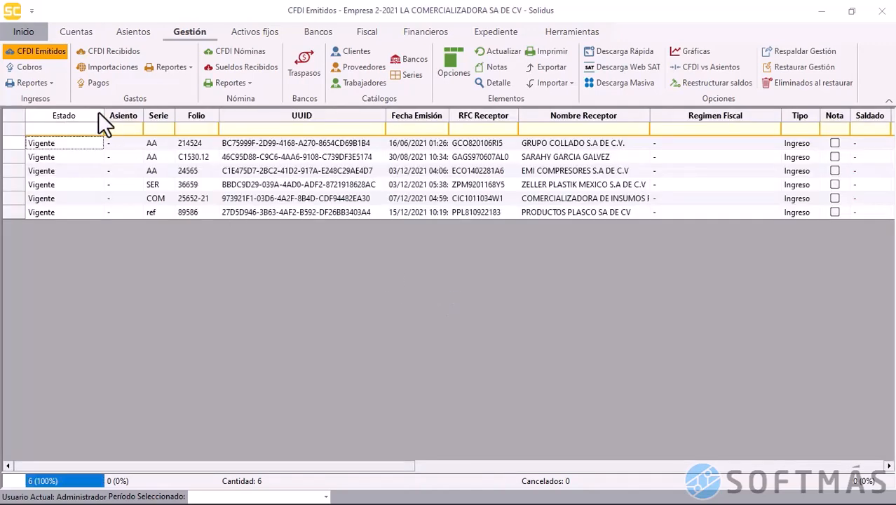
Validate the single received CFDI in CFDI Recibidos with the SAT
left_click(121, 52)
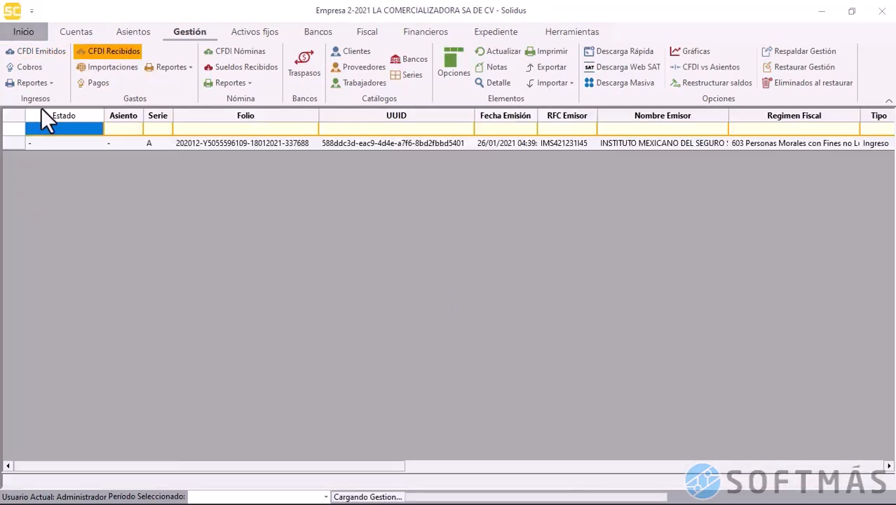
right_click(102, 141)
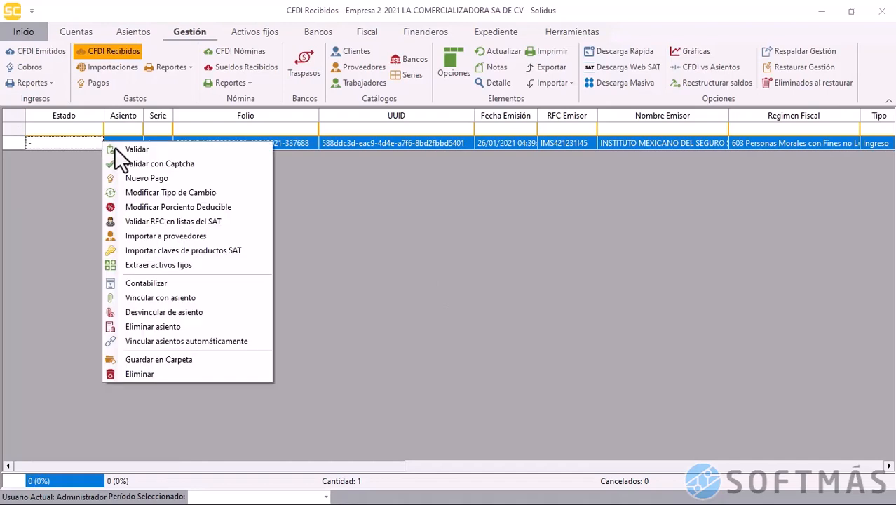
left_click(130, 151)
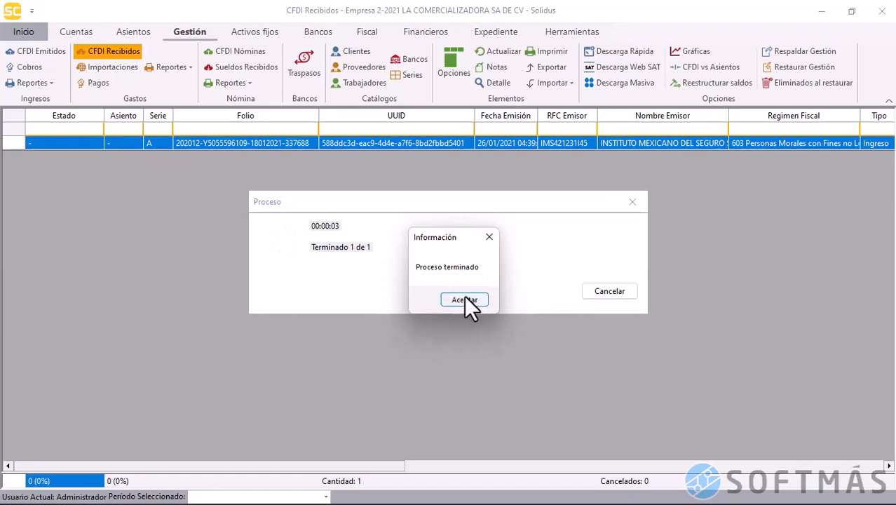
left_click(465, 297)
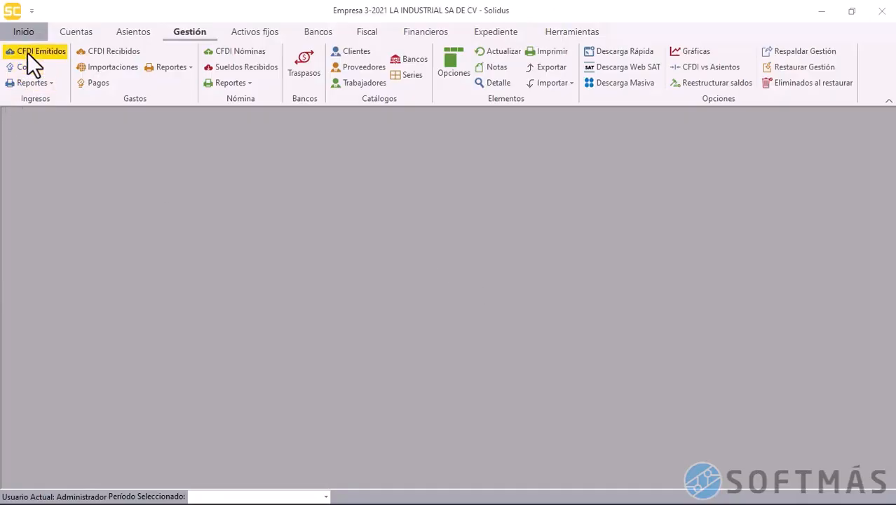
Show LA INDUSTRIAL's CFDI Emitidos and bring up its empty Descarga Masiva window
left_click(27, 53)
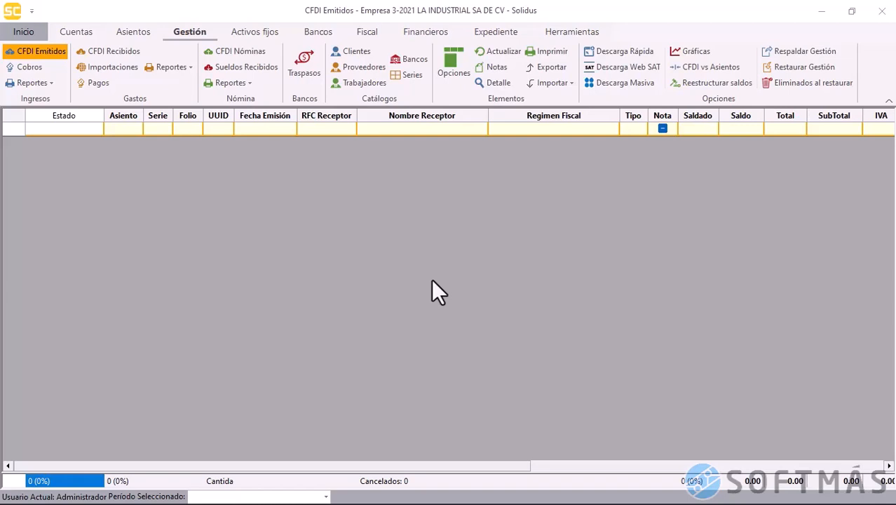
left_click(621, 85)
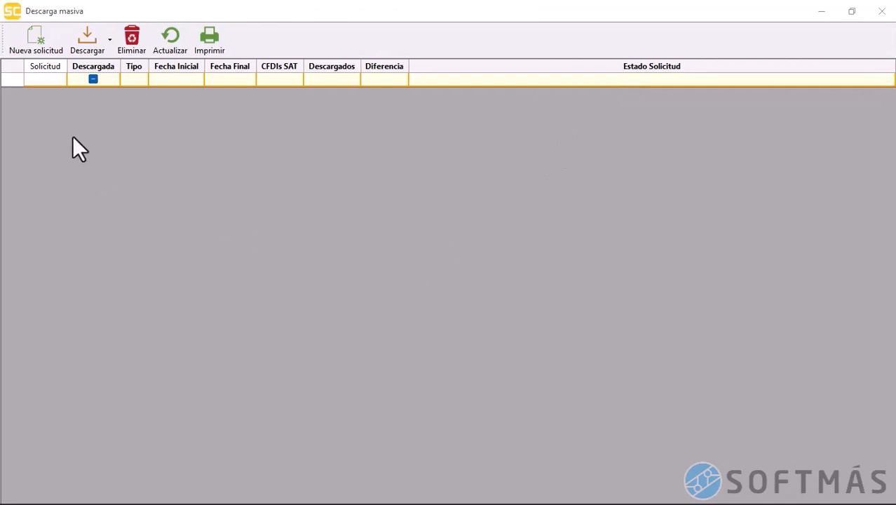
Start a new bulk request for Emitidas invoices from 01/01/2021 to 31/12/2021
left_click(44, 34)
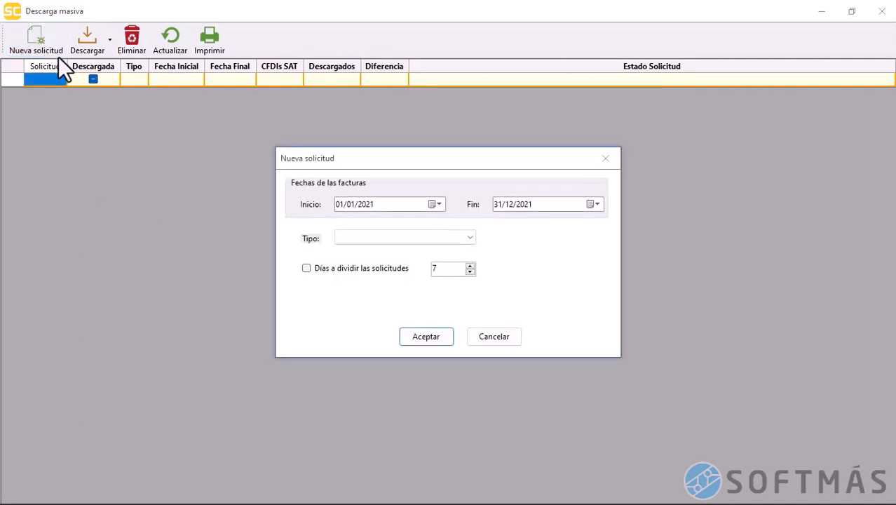
left_click(339, 204)
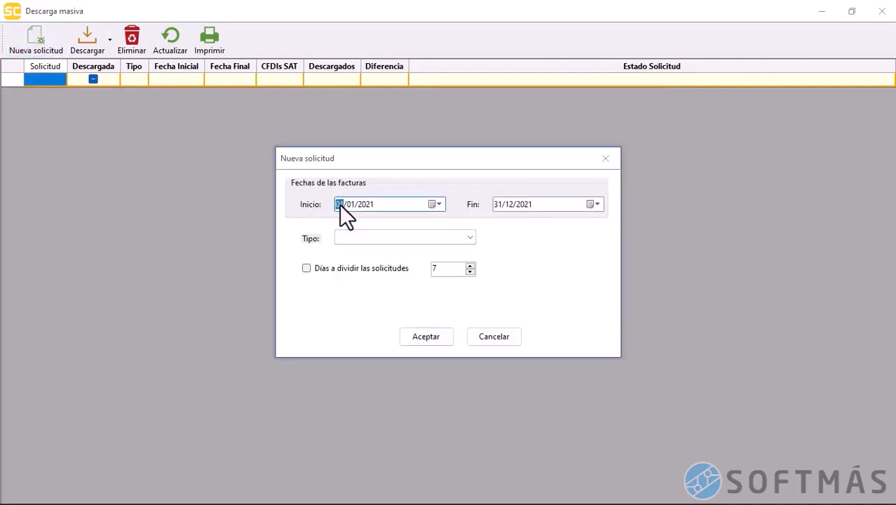
left_click(498, 204)
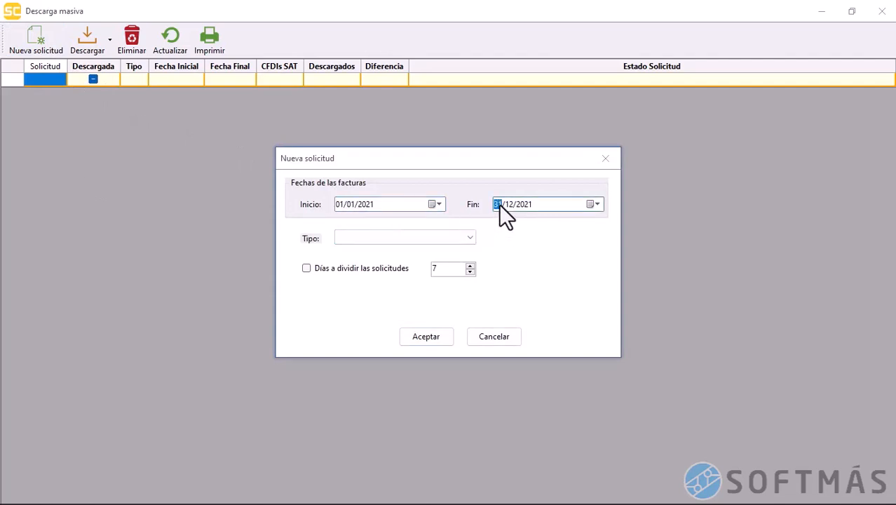
left_click(471, 239)
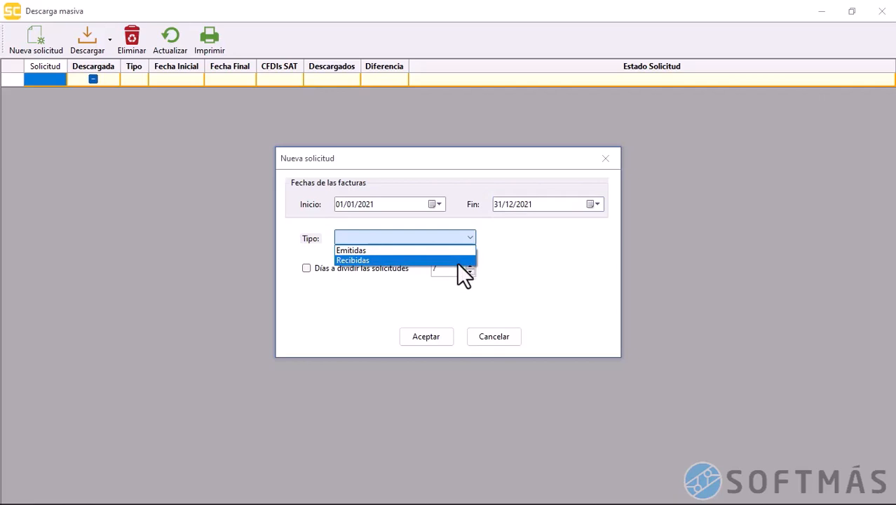
left_click(453, 250)
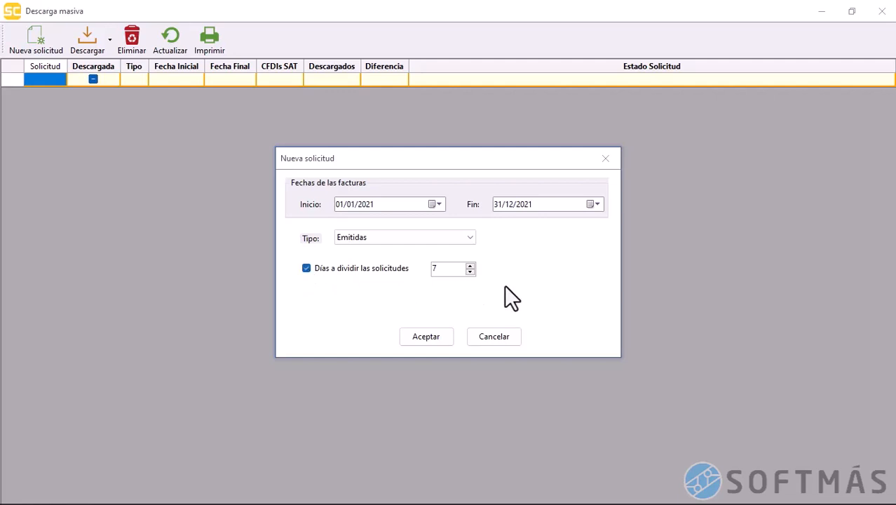
Turn off Días a dividir, then submit the request and accept the confirmation
left_click(469, 272)
left_click(466, 272)
left_click(466, 272)
left_click(466, 272)
left_click(468, 268)
left_click(468, 268)
left_click(468, 268)
left_click(468, 268)
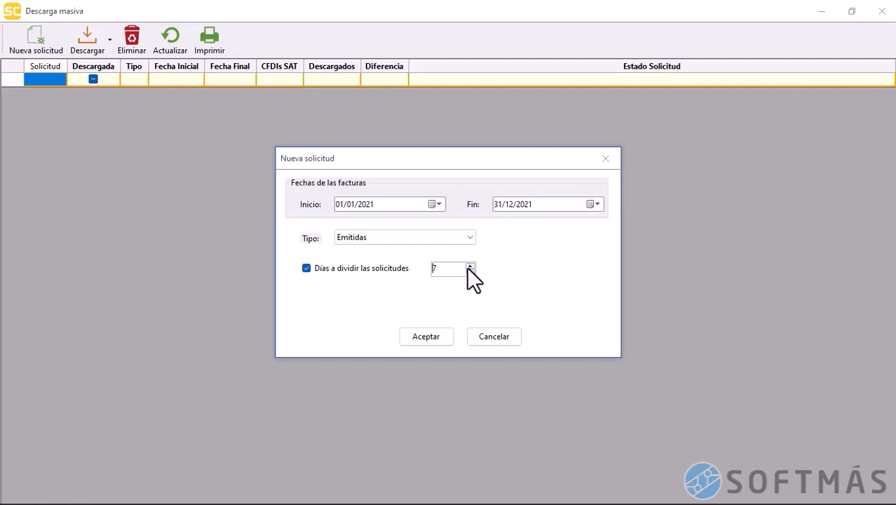
left_click(348, 266)
left_click(423, 337)
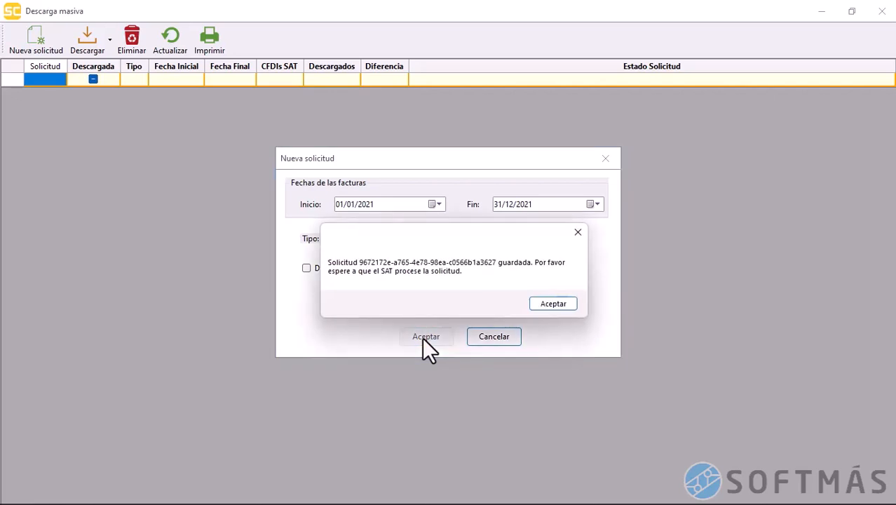
left_click(559, 305)
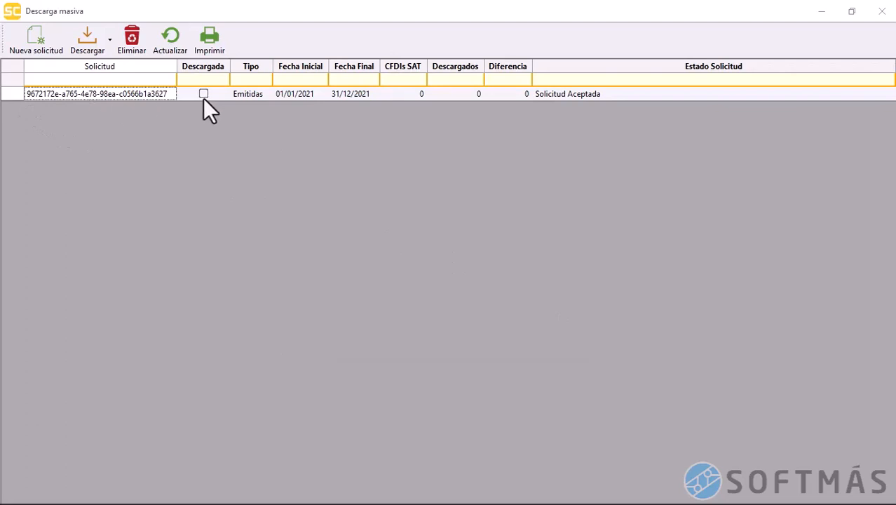
Review the accepted request's type, dates, CFDI counts, difference and status
left_click(243, 96)
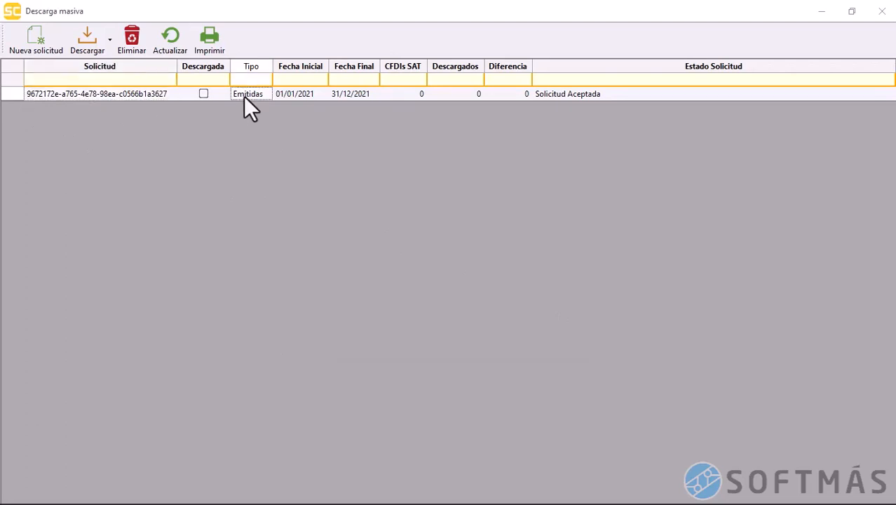
left_click(297, 96)
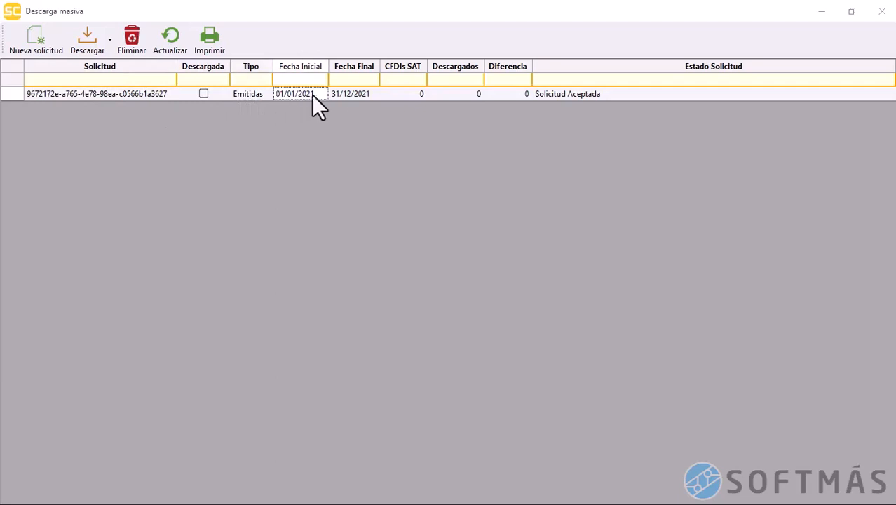
left_click(342, 94)
left_click(400, 107)
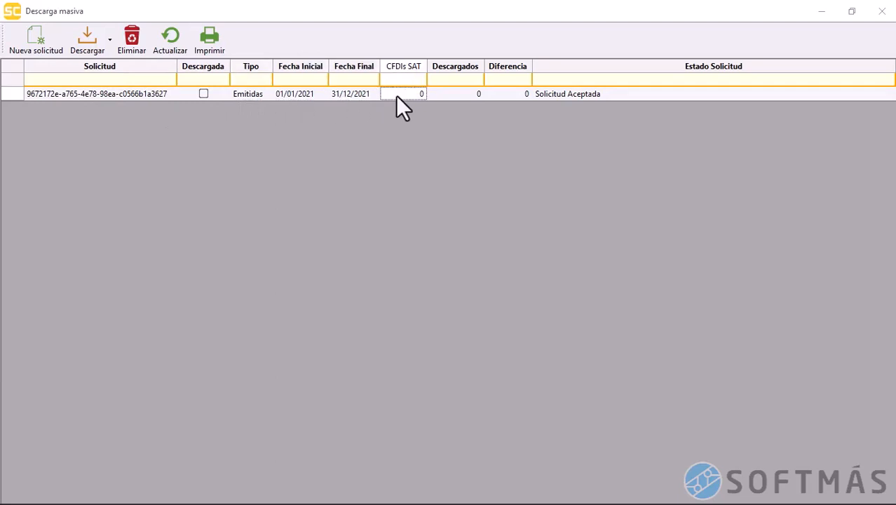
left_click(458, 96)
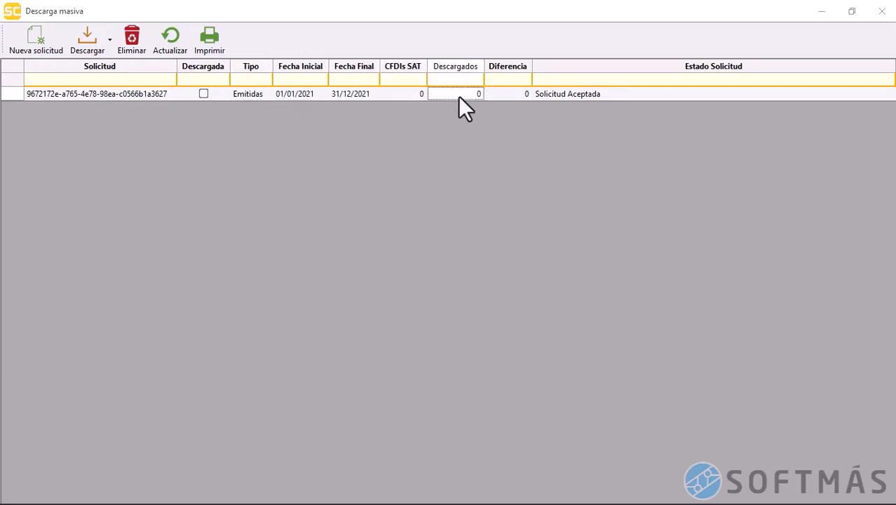
left_click(512, 105)
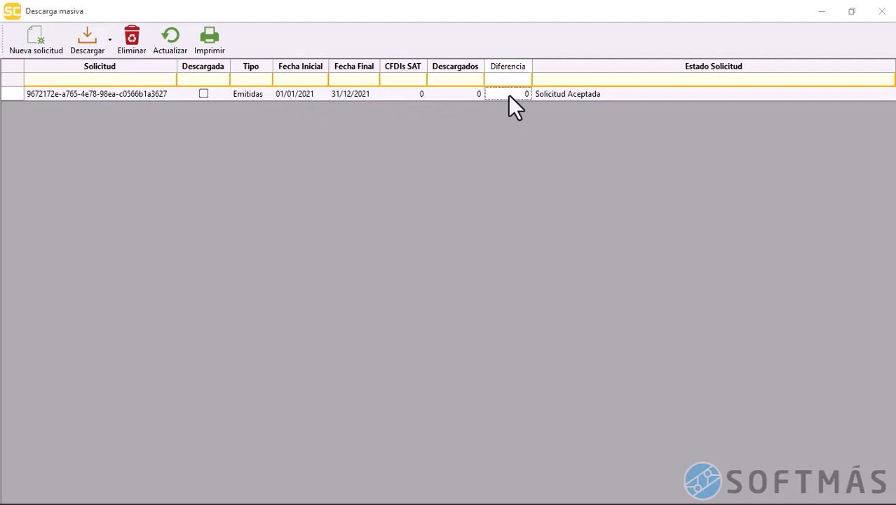
left_click(562, 93)
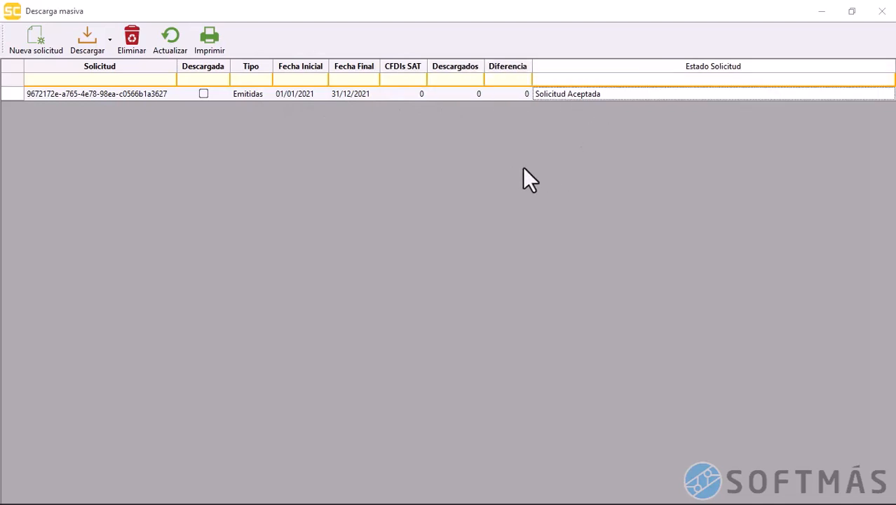
Download the pending request's 2191 CFDIs, retrying after the not-ready notice, then close Descarga masiva
left_click(111, 48)
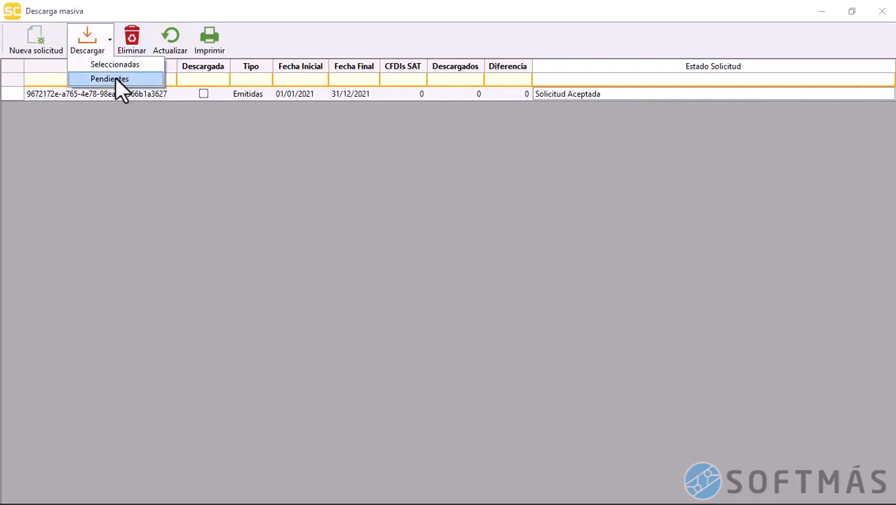
left_click(116, 79)
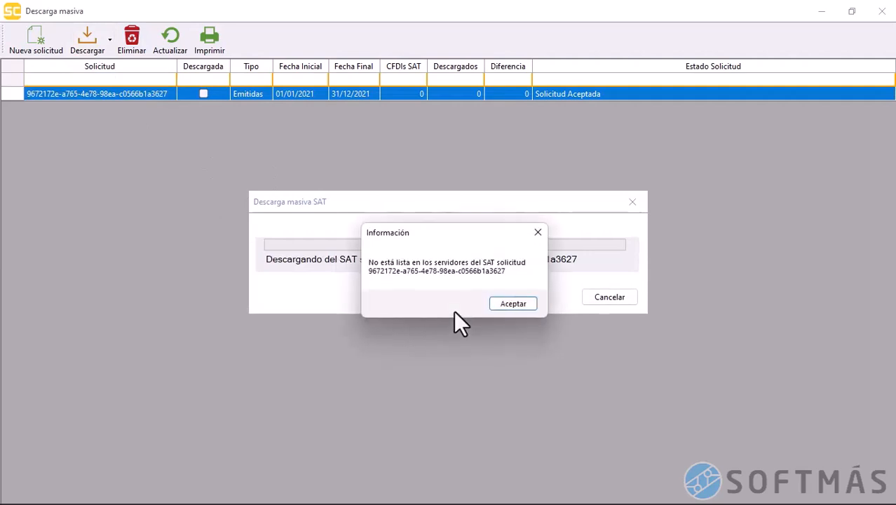
left_click(506, 304)
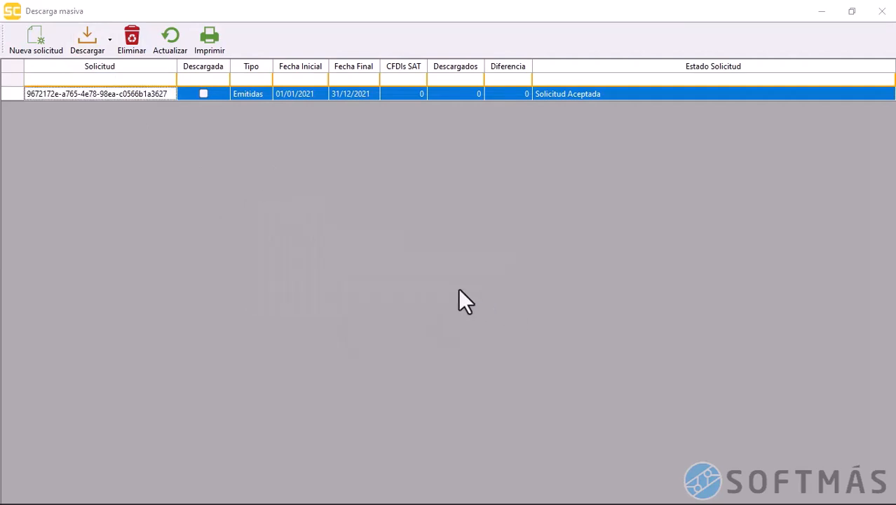
left_click(94, 41)
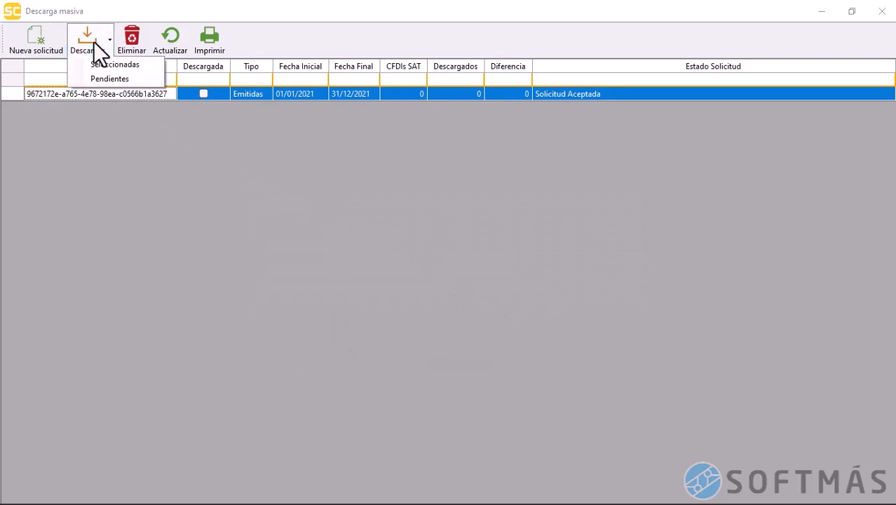
left_click(136, 75)
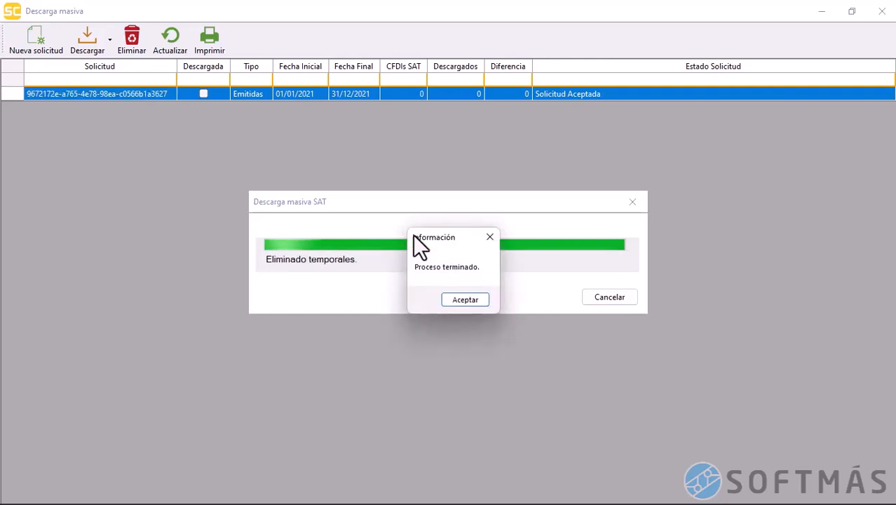
left_click(465, 299)
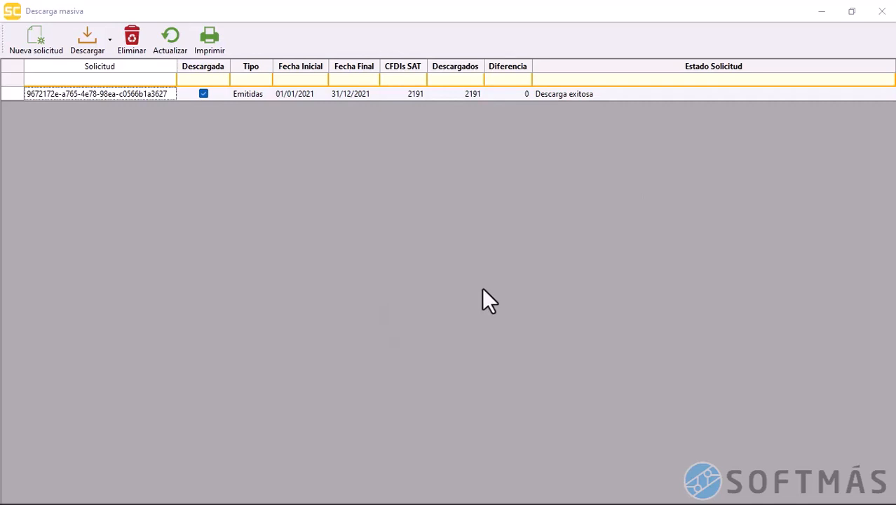
left_click(582, 92)
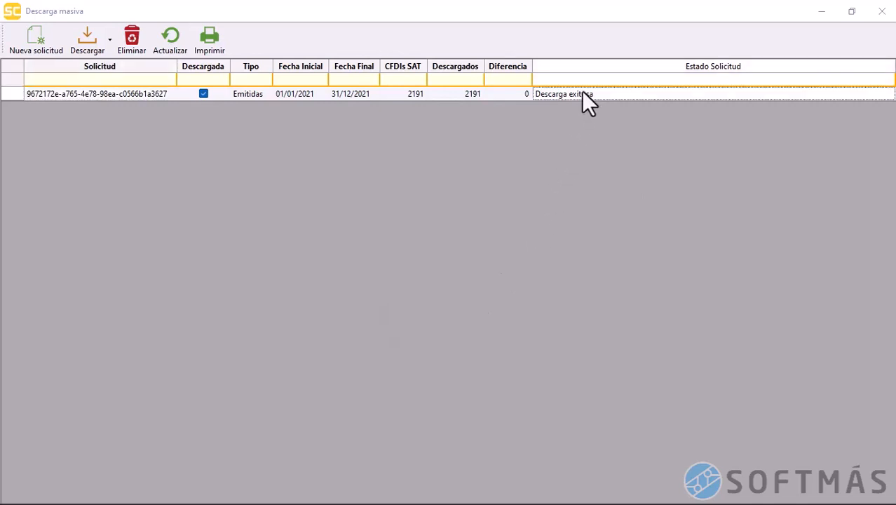
left_click(878, 13)
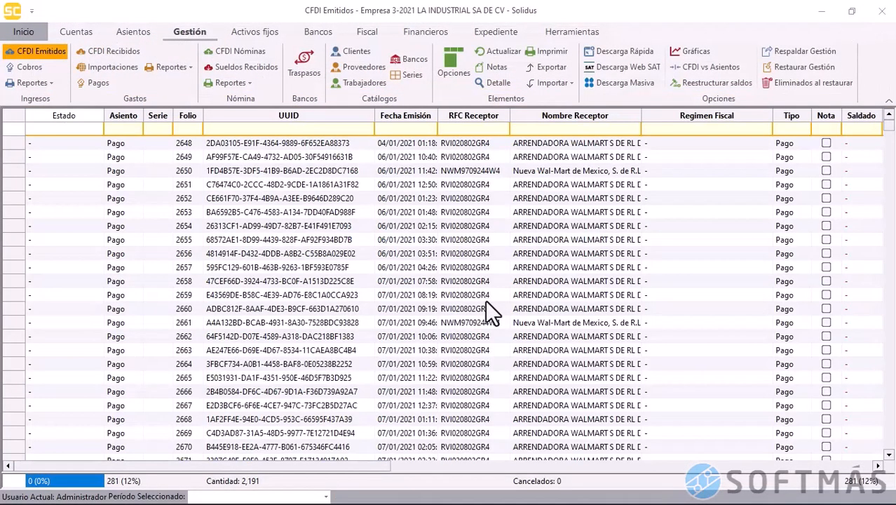
Select all 2,191 issued CFDIs, validate them with the SAT and accept the completion notice
left_click(12, 117)
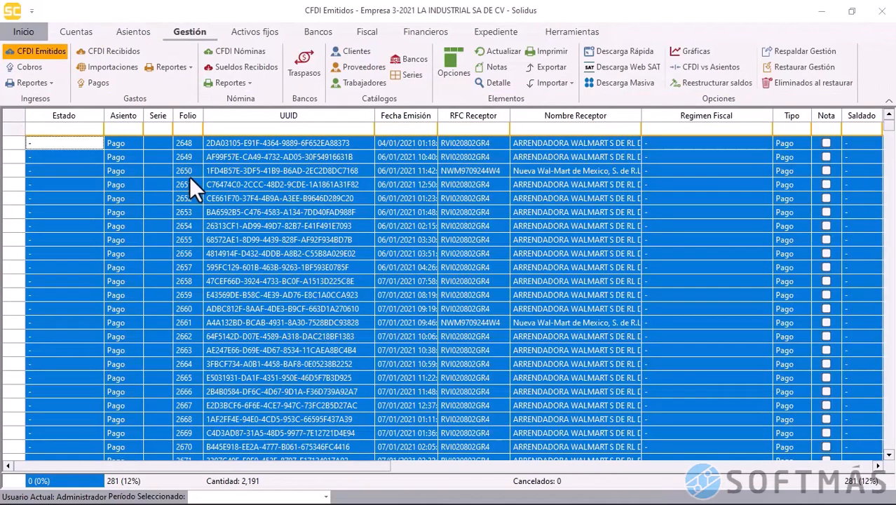
right_click(341, 216)
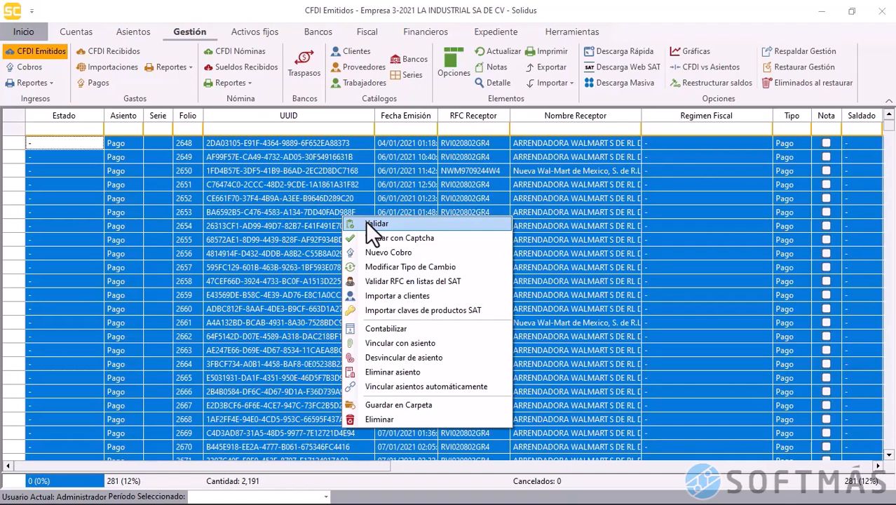
left_click(372, 235)
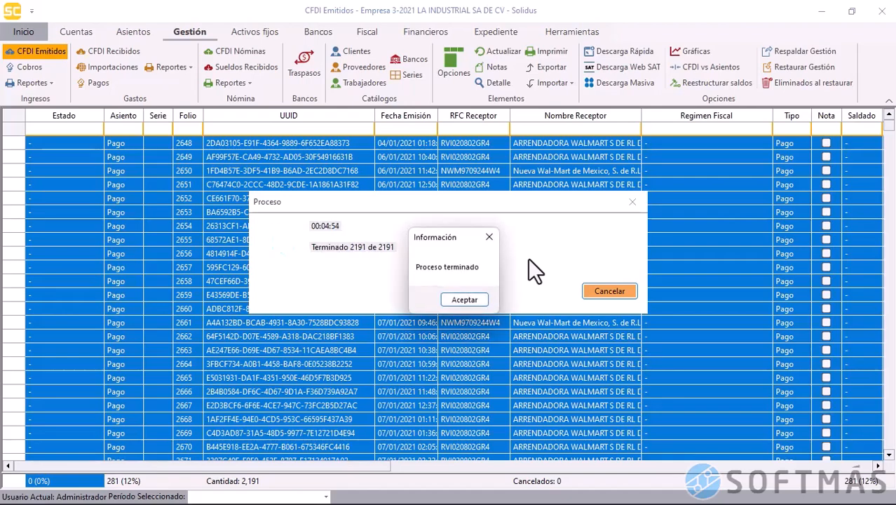
left_click(460, 301)
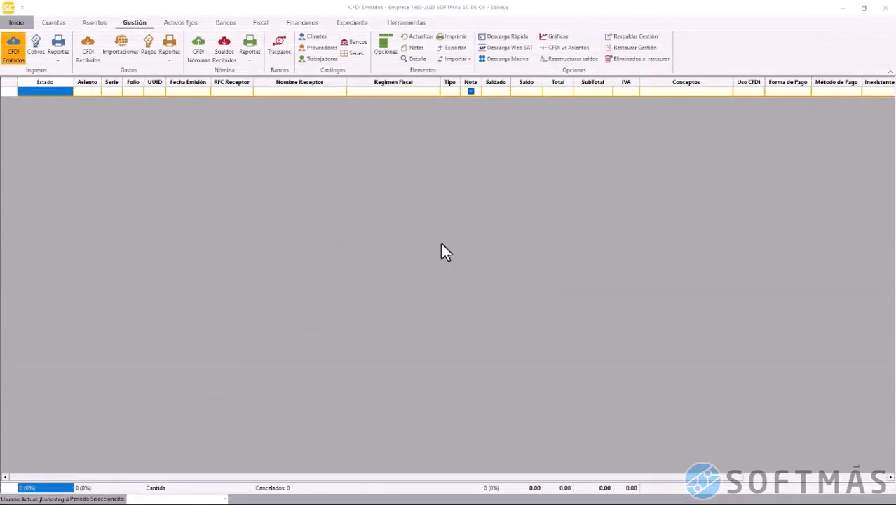
Show the Importar dropdown options on the Gestión ribbon for the empty CFDI Emitidos list
left_click(441, 243)
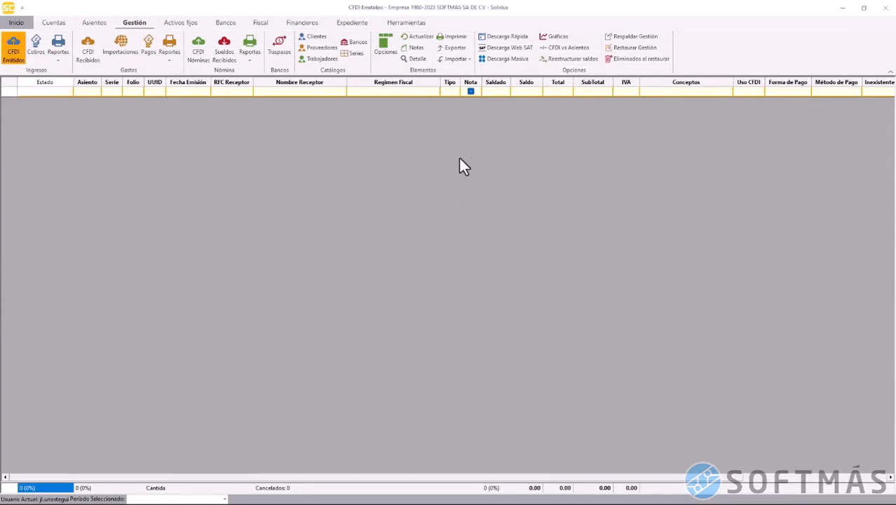
left_click(460, 62)
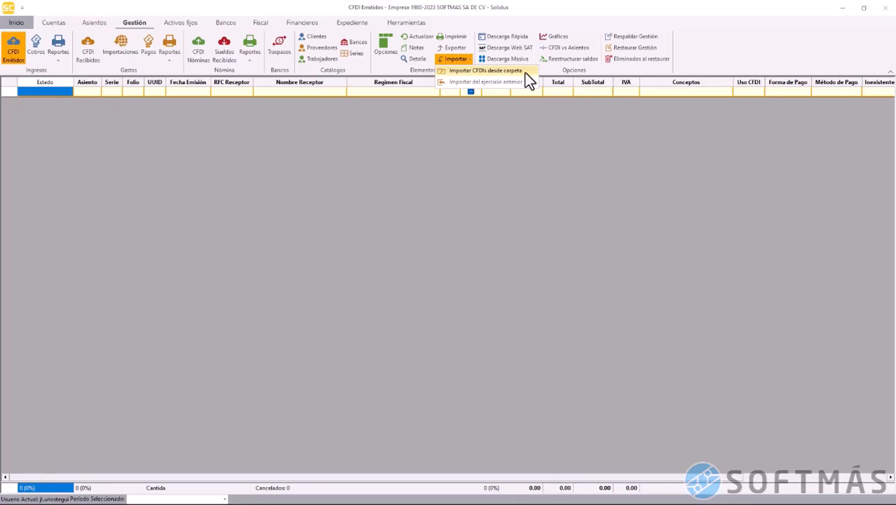
Import CFDIs from a folder, with start year 2022 and subfolders included
left_click(463, 71)
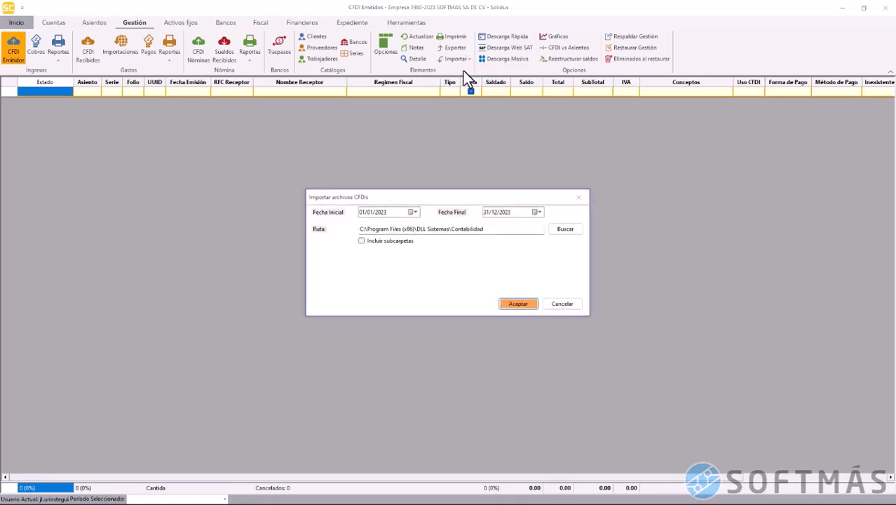
left_click(361, 213)
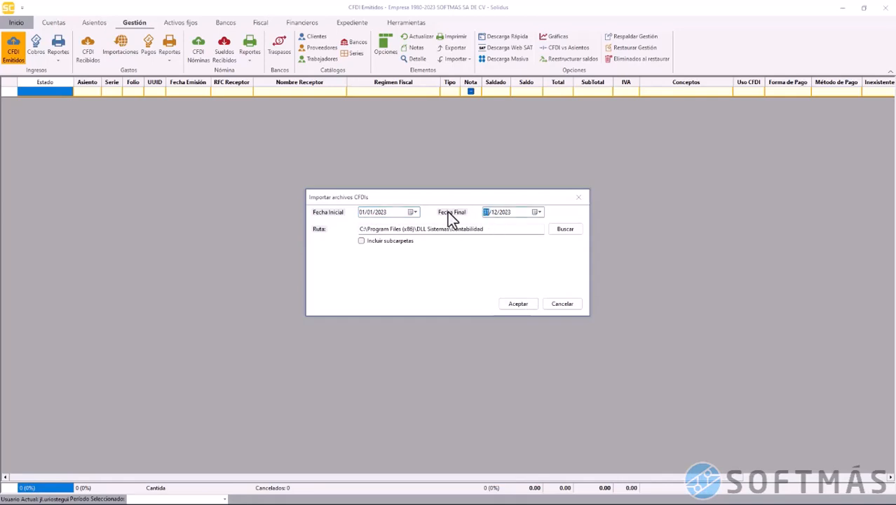
left_click(383, 213)
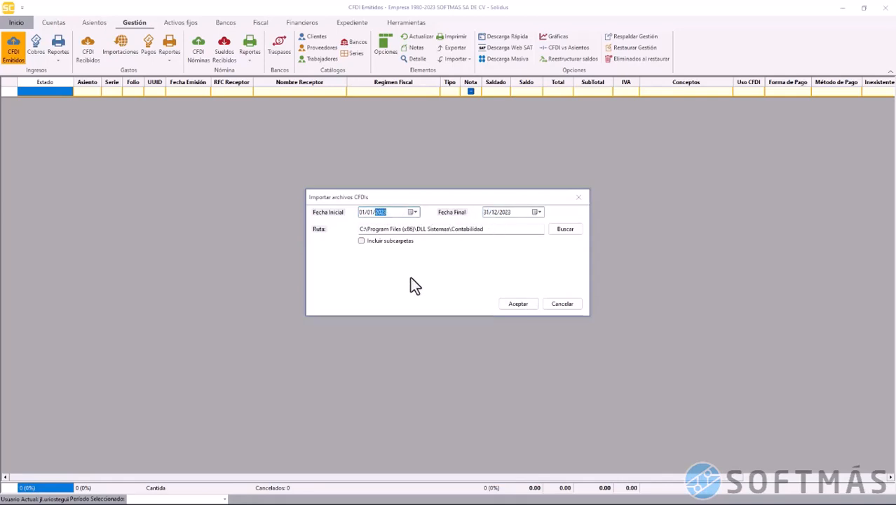
key("Left")
key("Left")
key("Right")
key("Right")
type("2022")
left_click(496, 214)
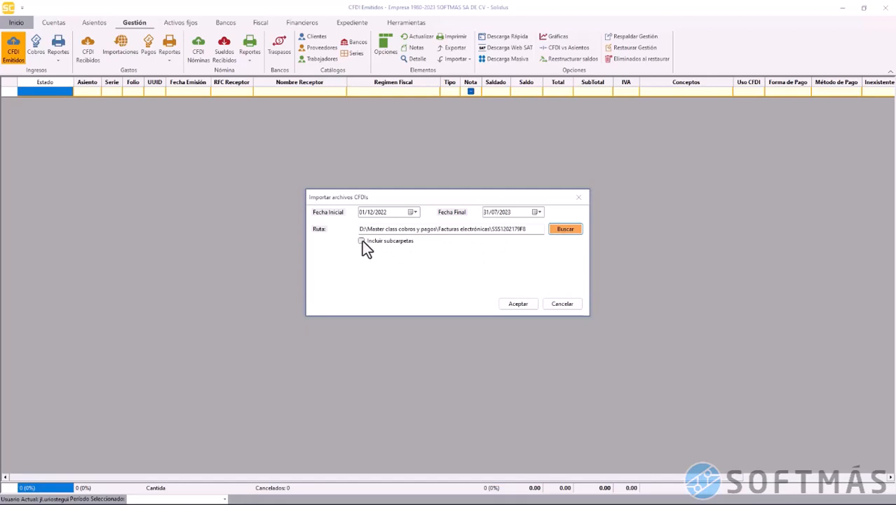
left_click(362, 242)
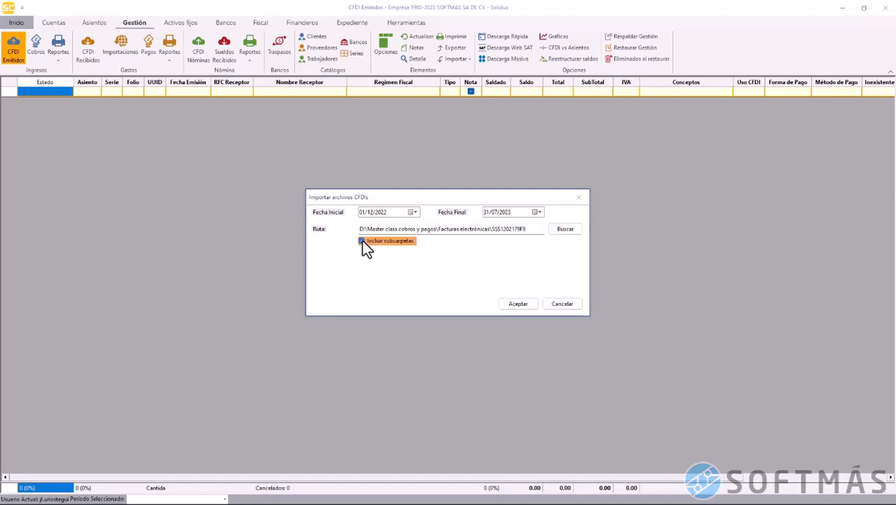
left_click(513, 302)
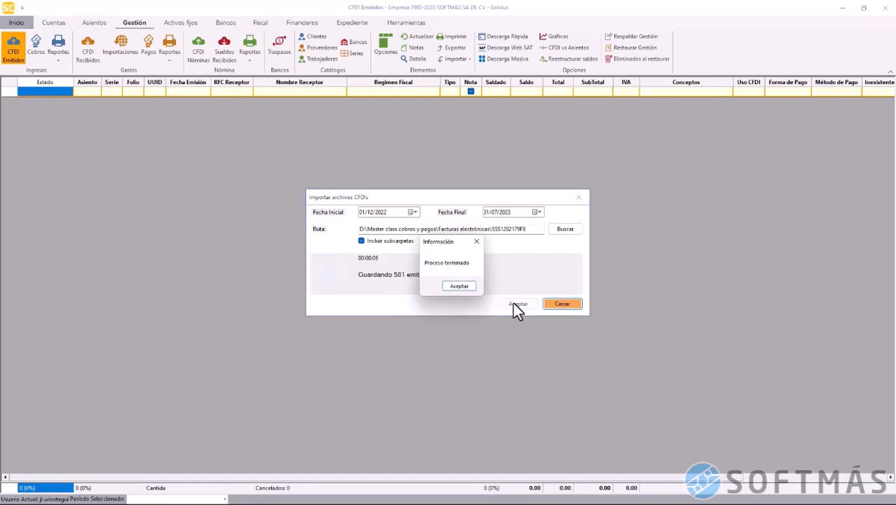
left_click(457, 287)
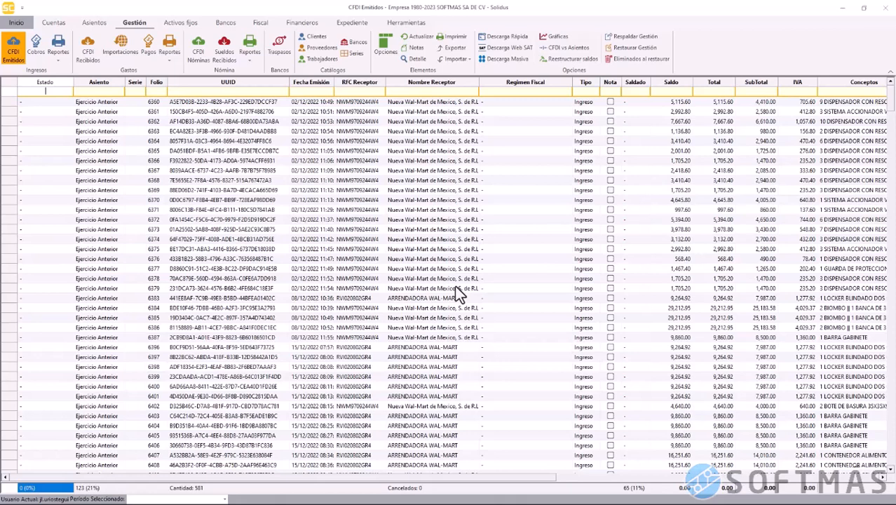
Select all 581 issued CFDIs and run Validar against the SAT
left_click(14, 91)
right_click(66, 129)
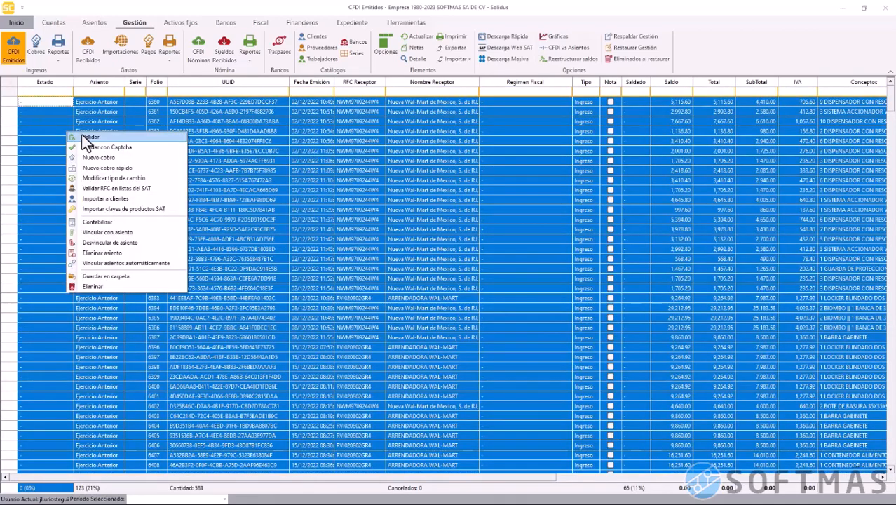
left_click(86, 136)
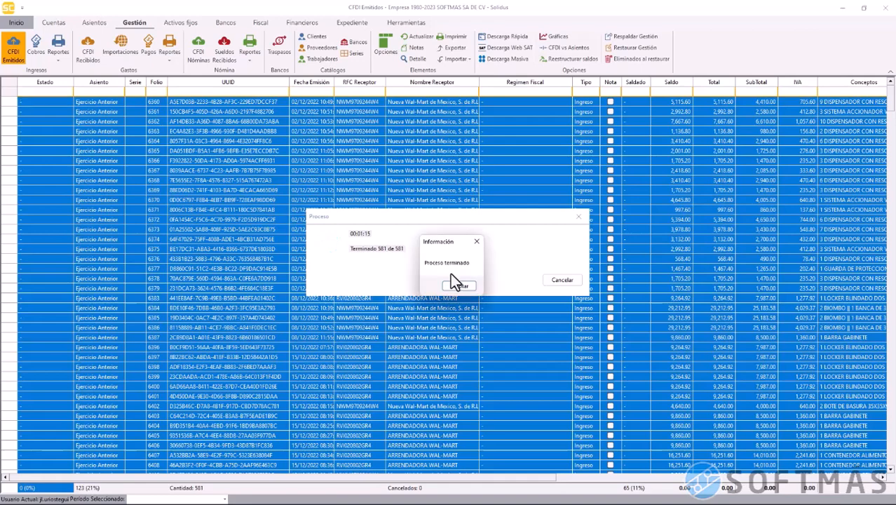
left_click(458, 287)
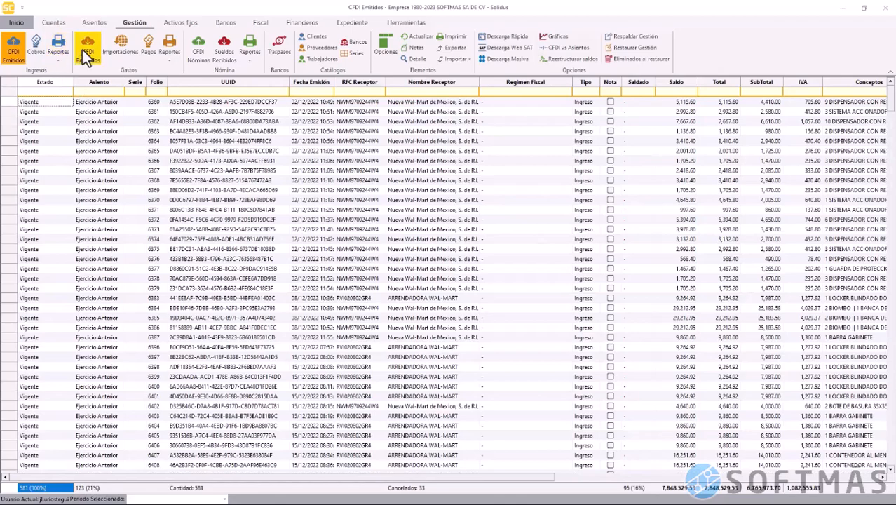
scroll(42, 147, "down", 6)
scroll(43, 147, "down", 20)
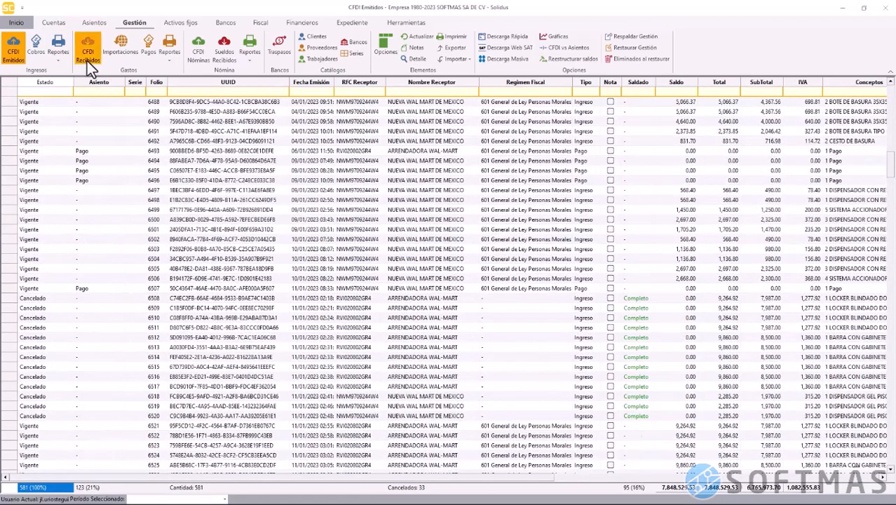
Select all received CFDIs, run Validar, then clear the selection
left_click(87, 61)
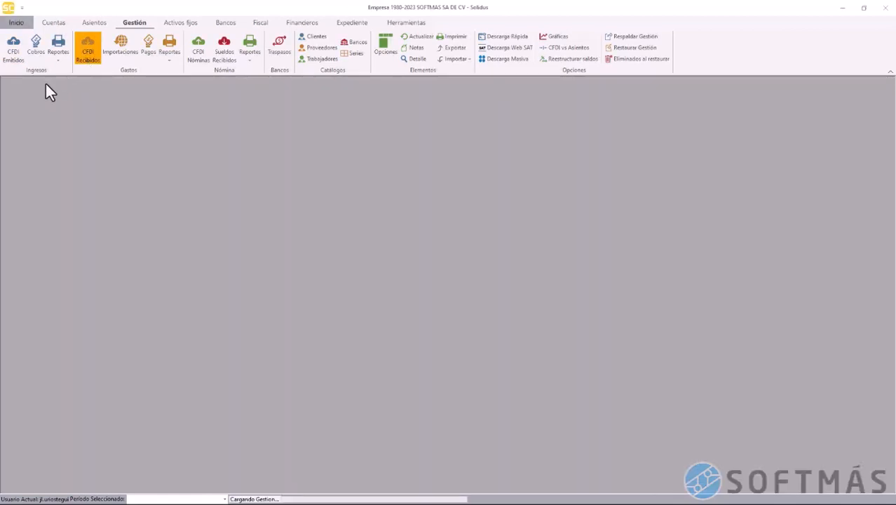
left_click(10, 82)
right_click(234, 179)
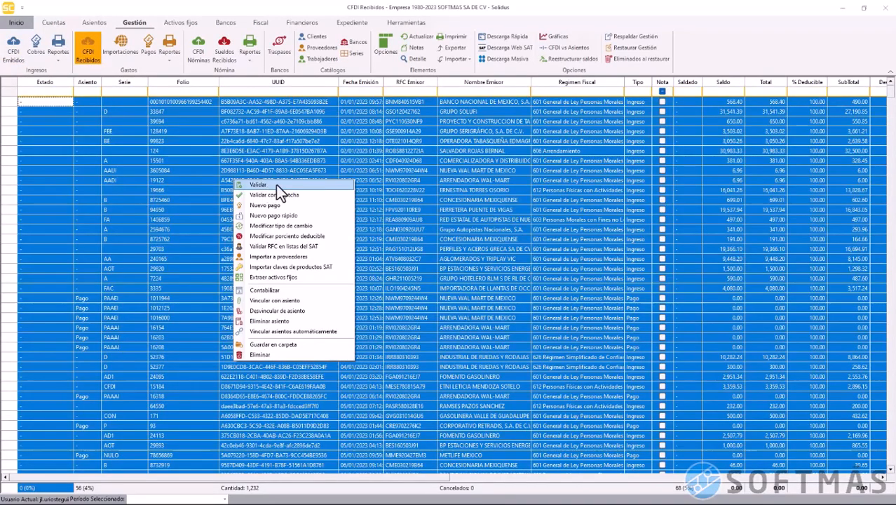
left_click(276, 185)
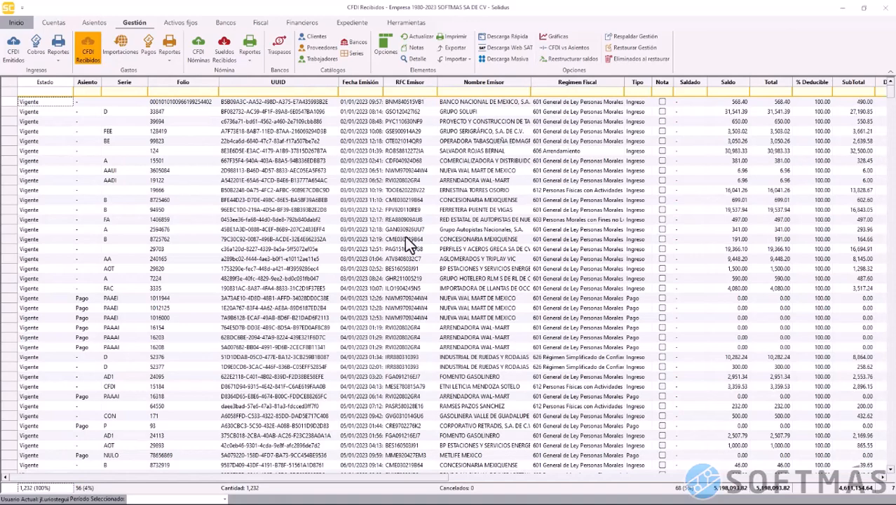
left_click(406, 239)
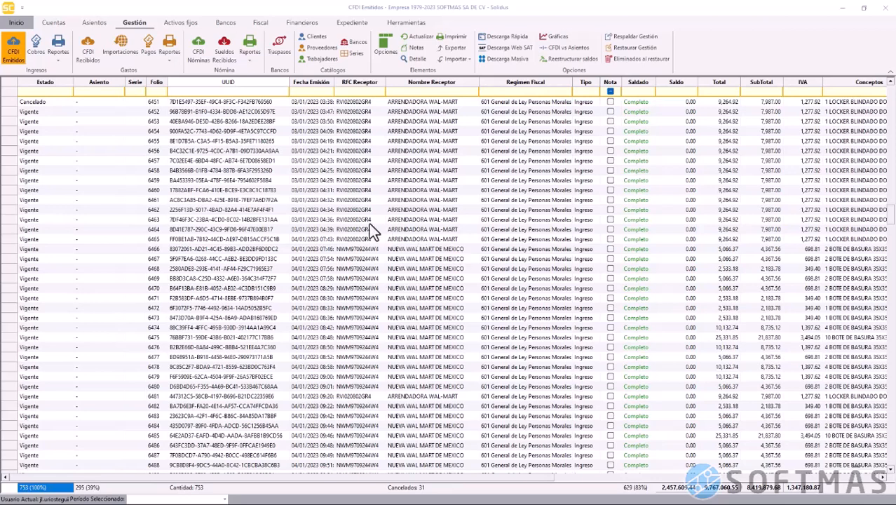
Select all 753 issued CFDIs with period Enero 2023 and bring up their actions
left_click(15, 83)
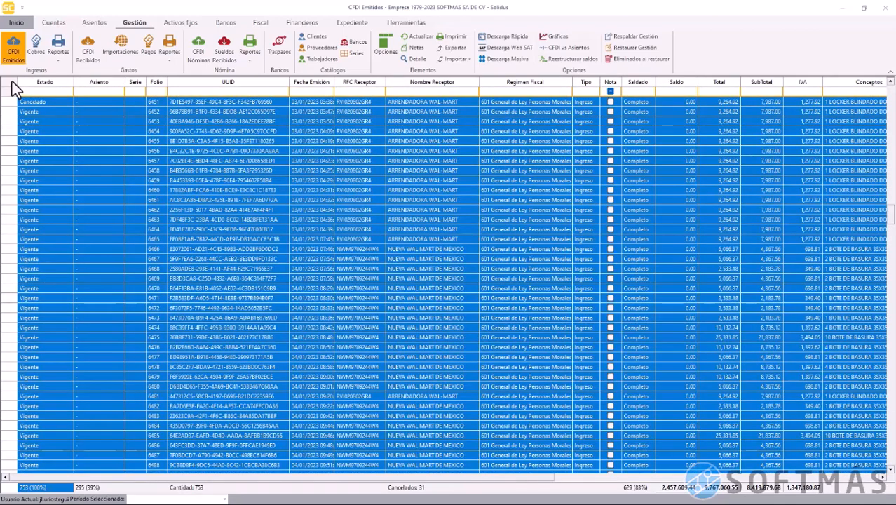
left_click(224, 499)
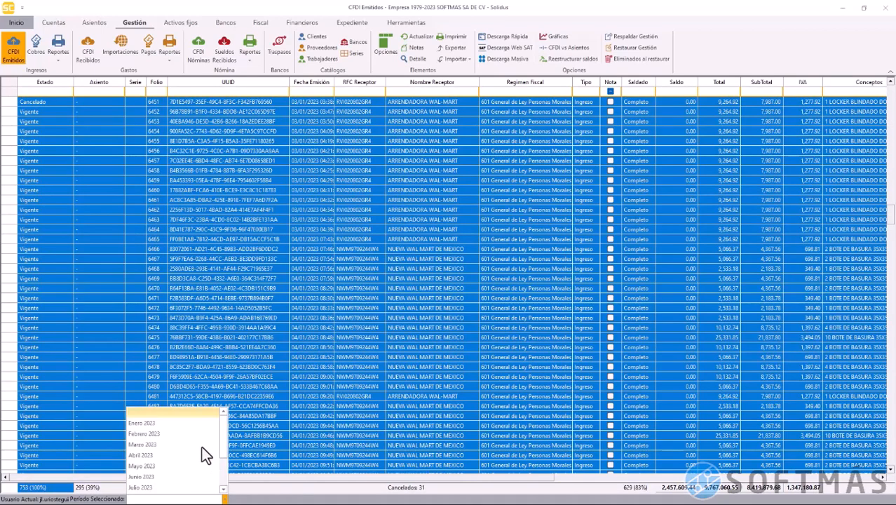
left_click(192, 424)
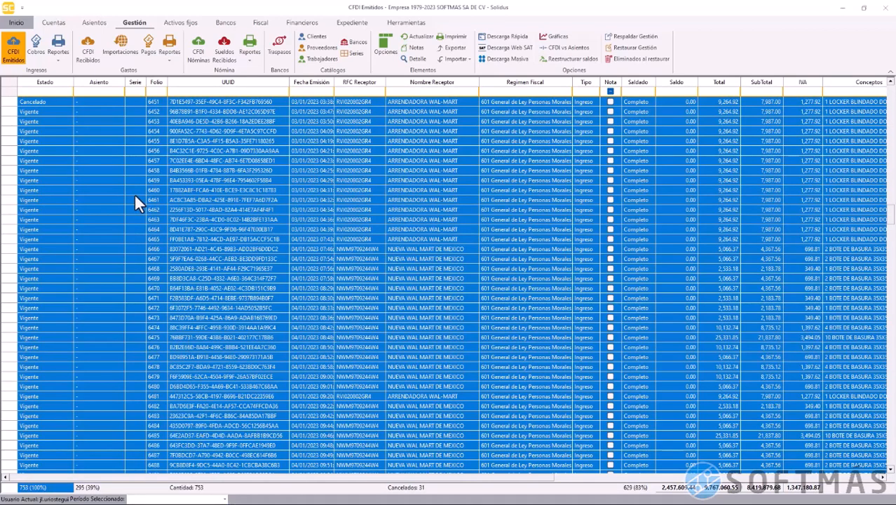
right_click(205, 175)
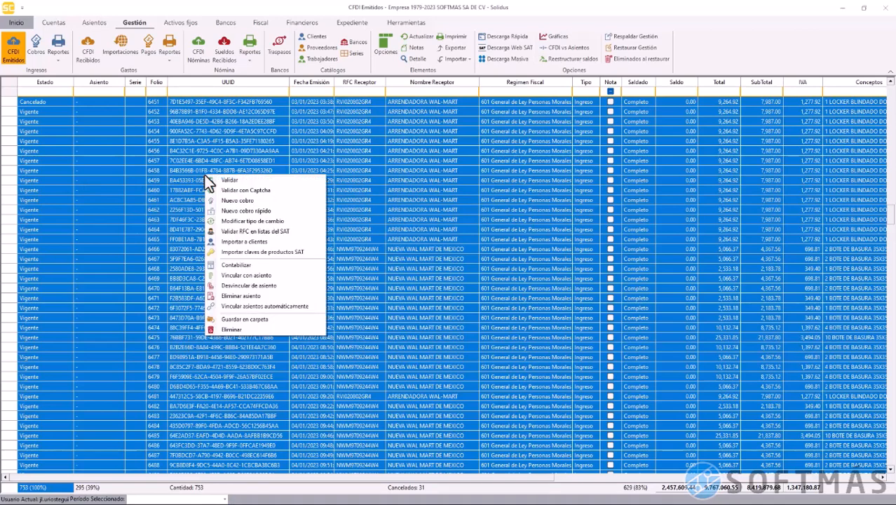
Set Guardar en carpeta to the Facturas electrónicas folder, keeping the [UUID] name pattern
left_click(298, 317)
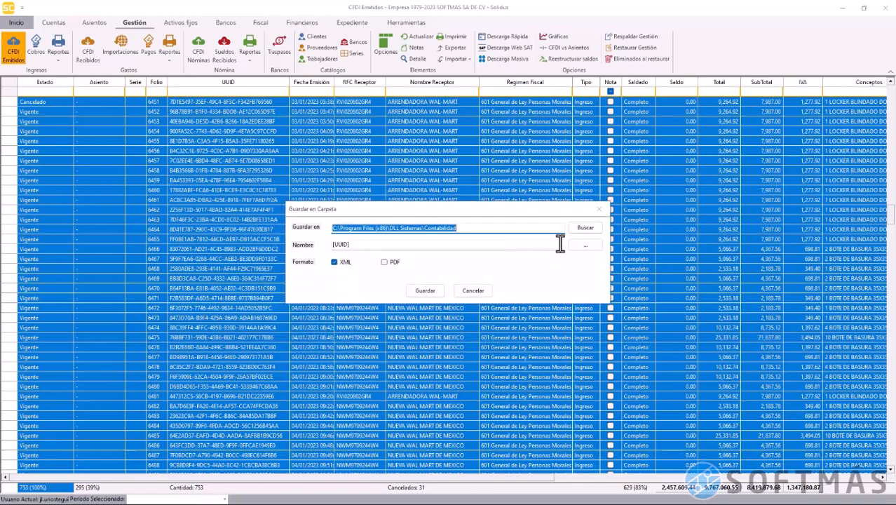
left_click(579, 231)
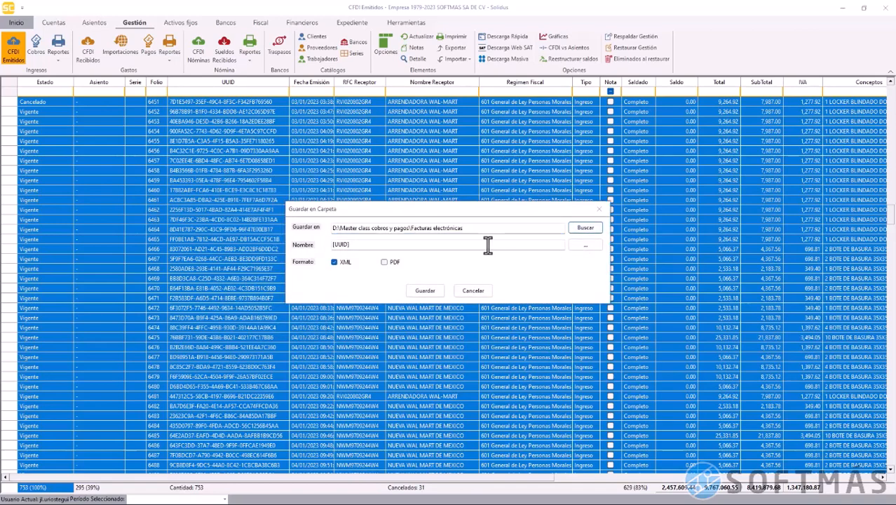
double_click(374, 244)
left_click(365, 244)
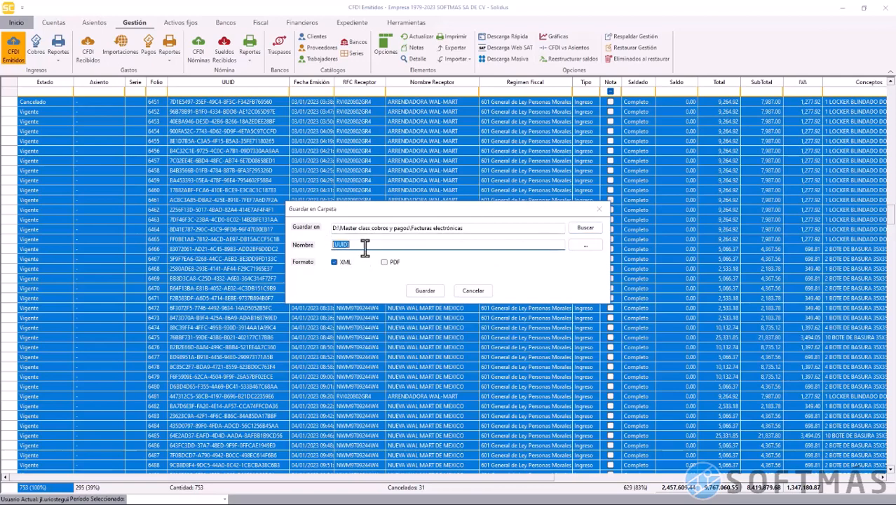
left_click(578, 246)
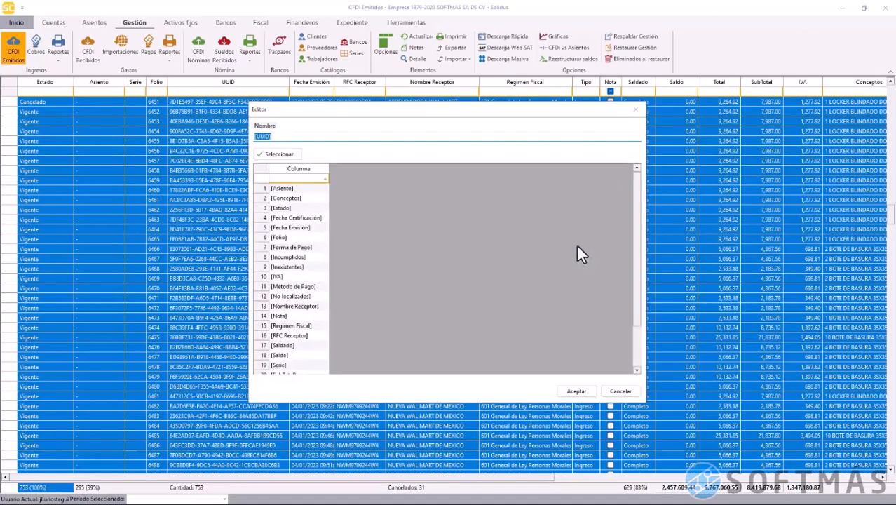
scroll(297, 270, "down", 2)
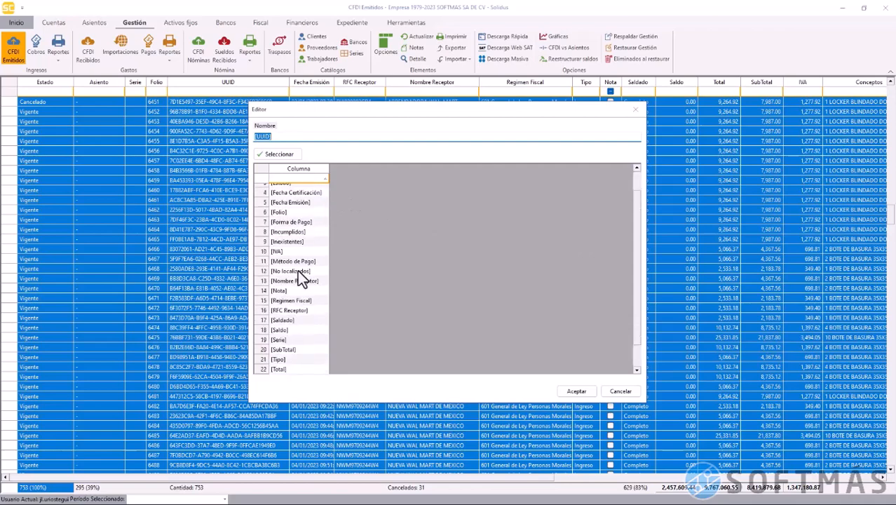
scroll(297, 270, "up", 2)
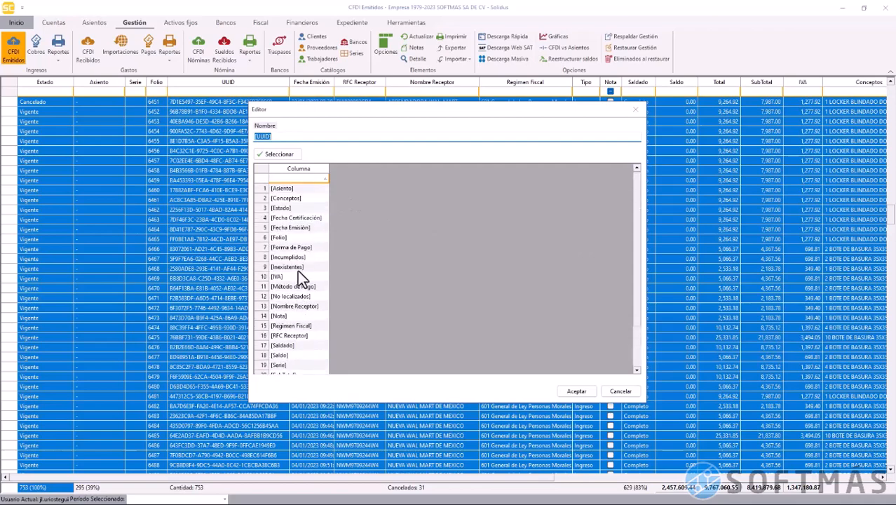
left_click(261, 189)
left_click(261, 211)
left_click(264, 198)
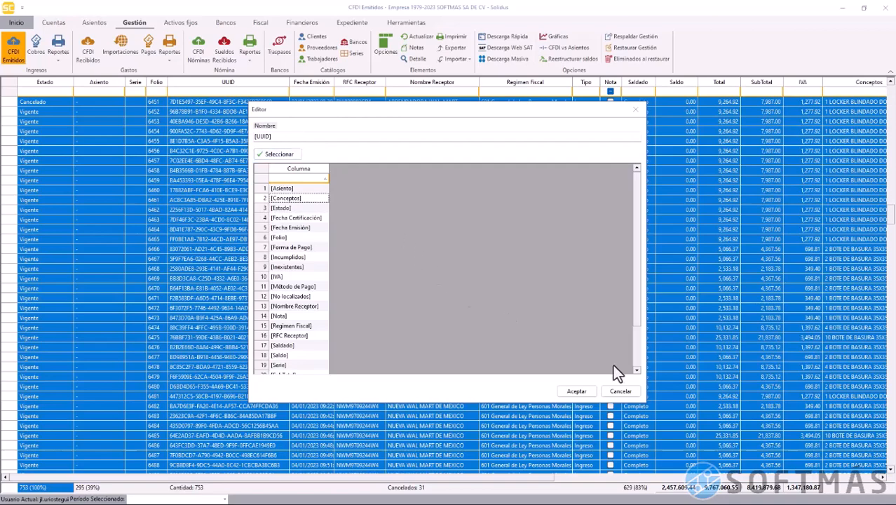
left_click(620, 392)
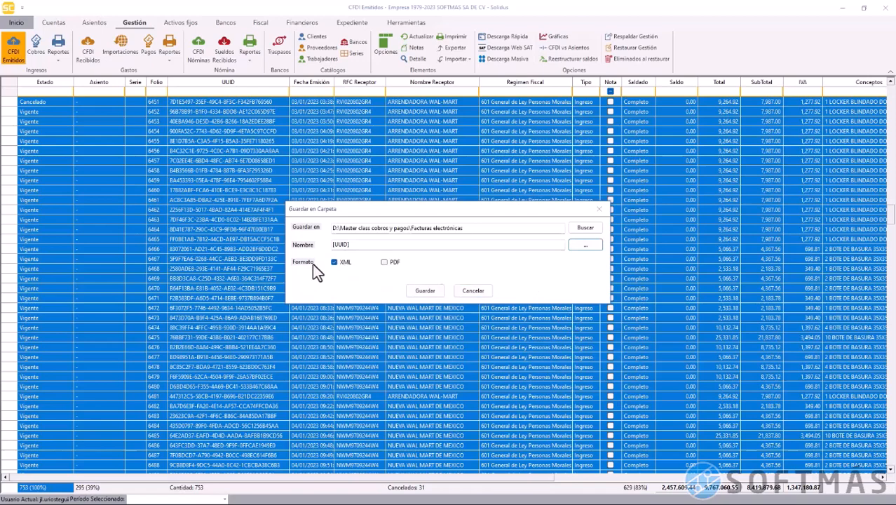
Also export PDFs, save all issued CFDIs, then move to CFDI Recibidos
left_click(385, 262)
left_click(424, 290)
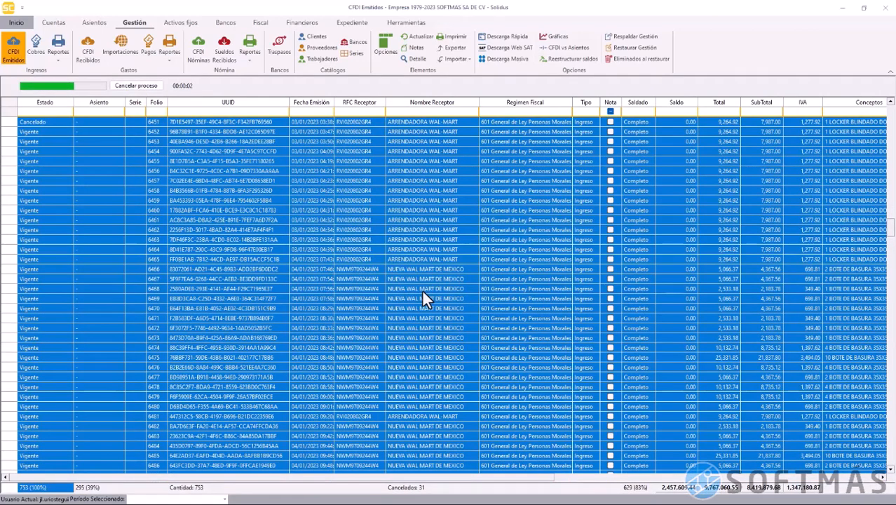
left_click(460, 287)
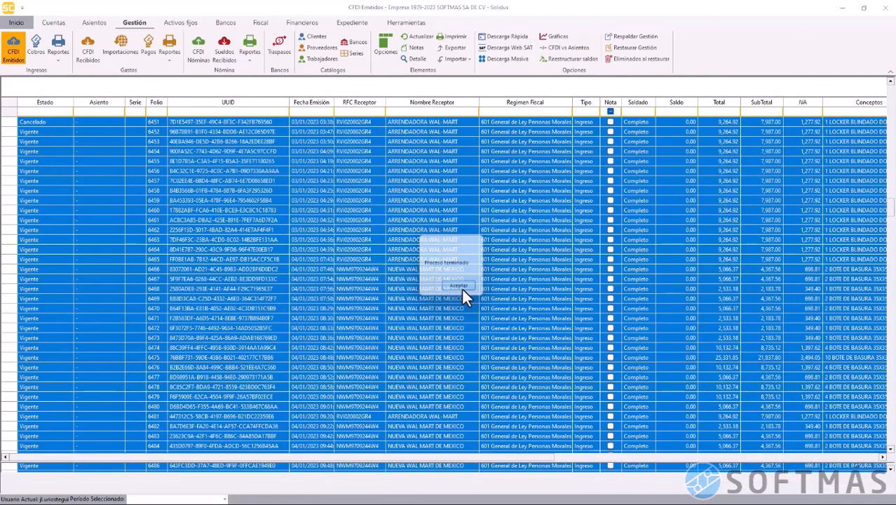
left_click(84, 60)
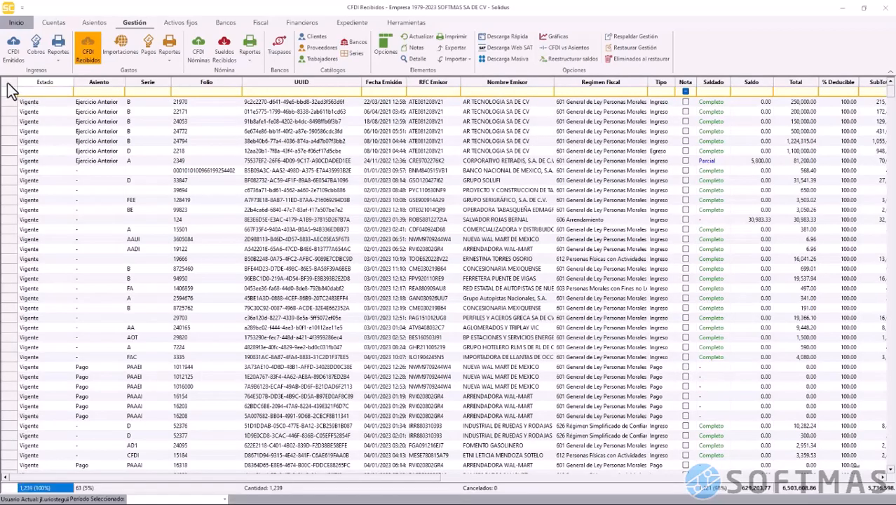
Export all 1,239 received CFDIs as [UUID]-named XML files to Facturas electrónicas
left_click(12, 86)
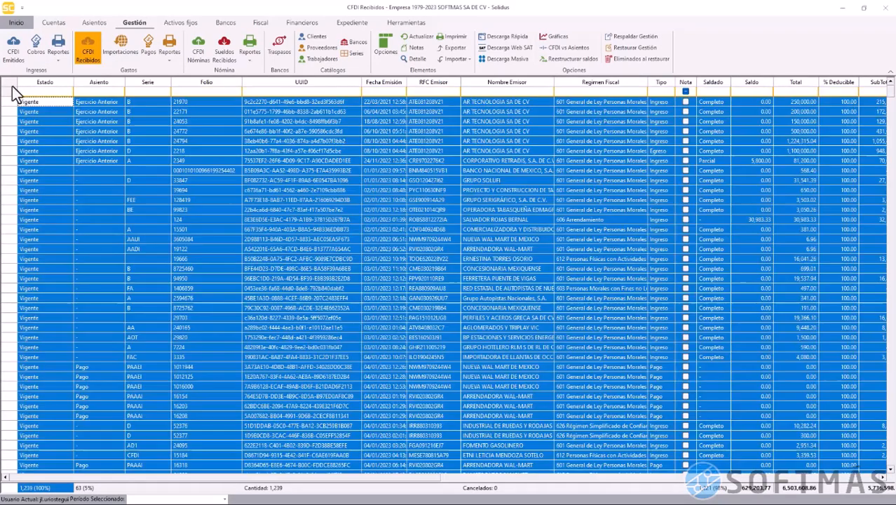
right_click(293, 232)
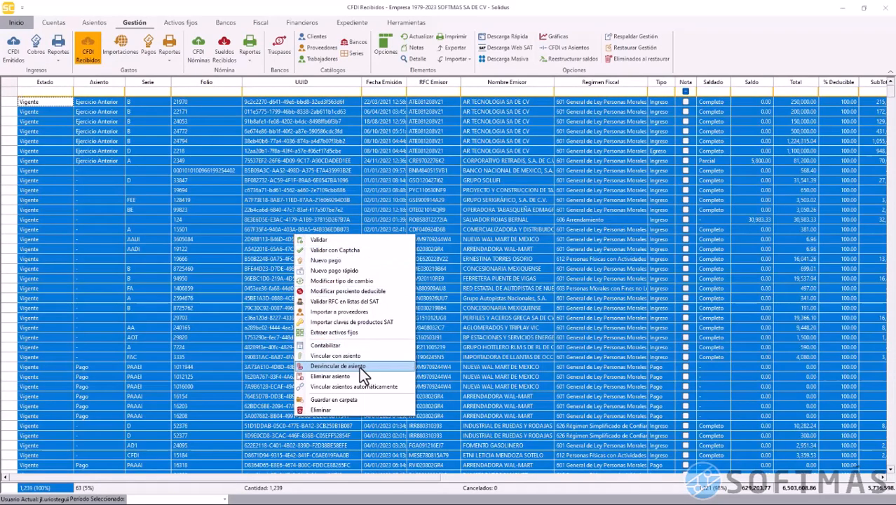
left_click(368, 400)
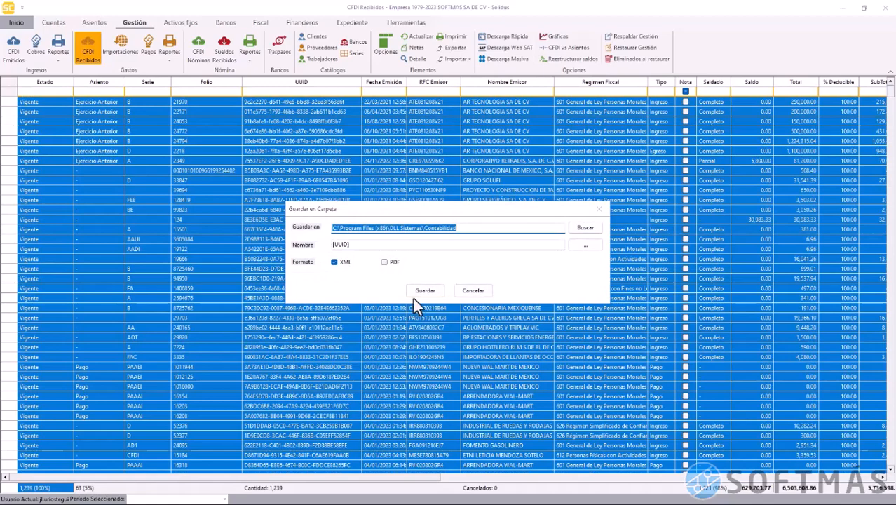
left_click(580, 227)
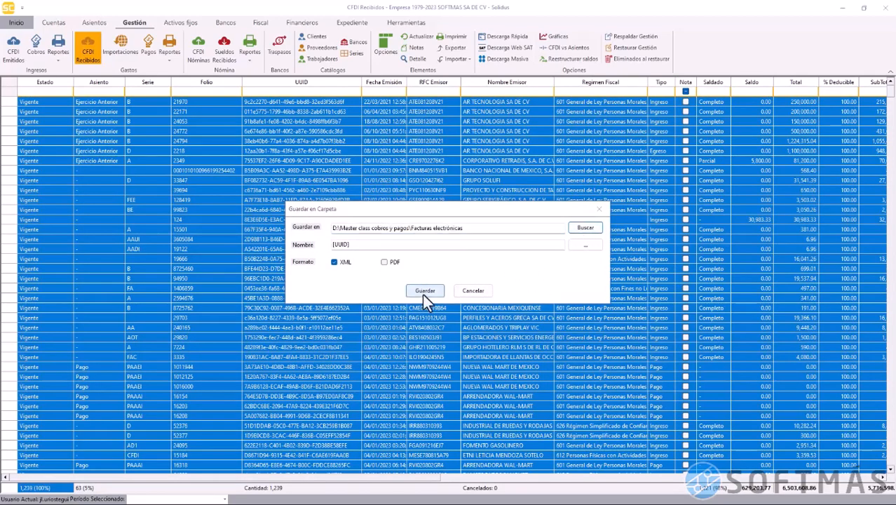
left_click(424, 290)
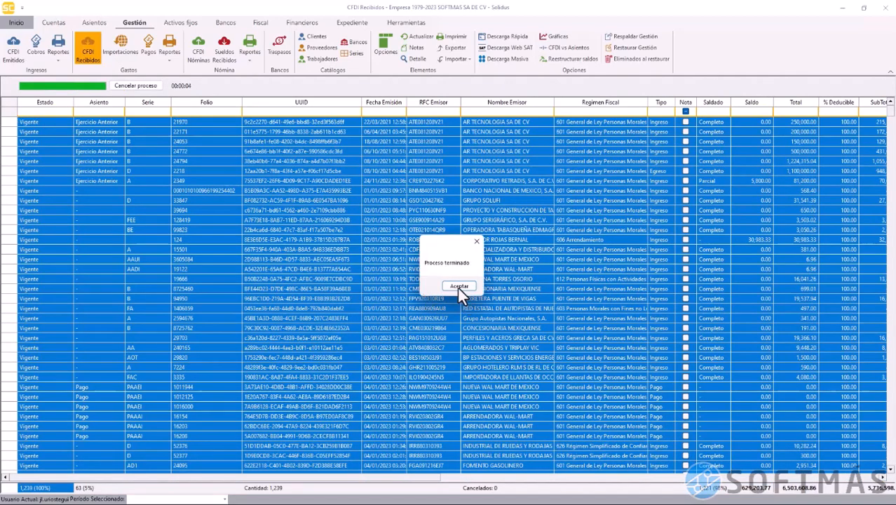
left_click(458, 287)
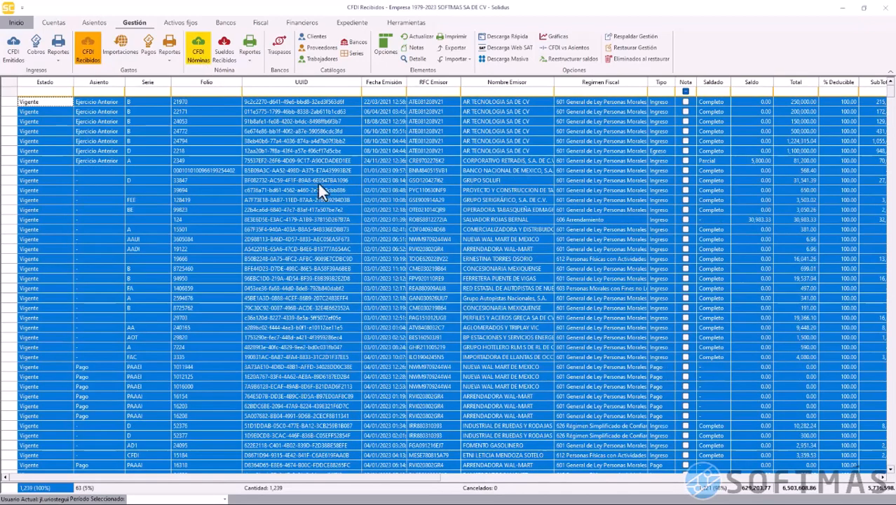
left_click(399, 268)
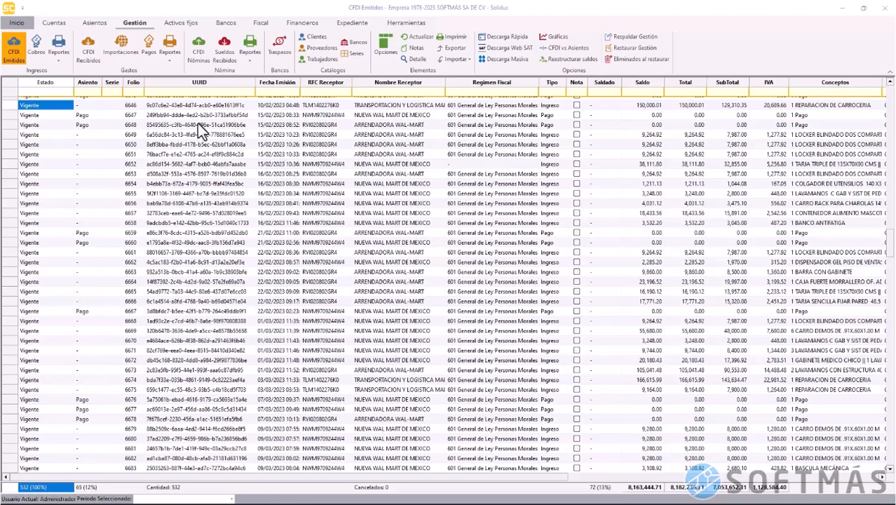
Select invoice folio 6646 and start a Nuevo cobro for it
left_click(12, 107)
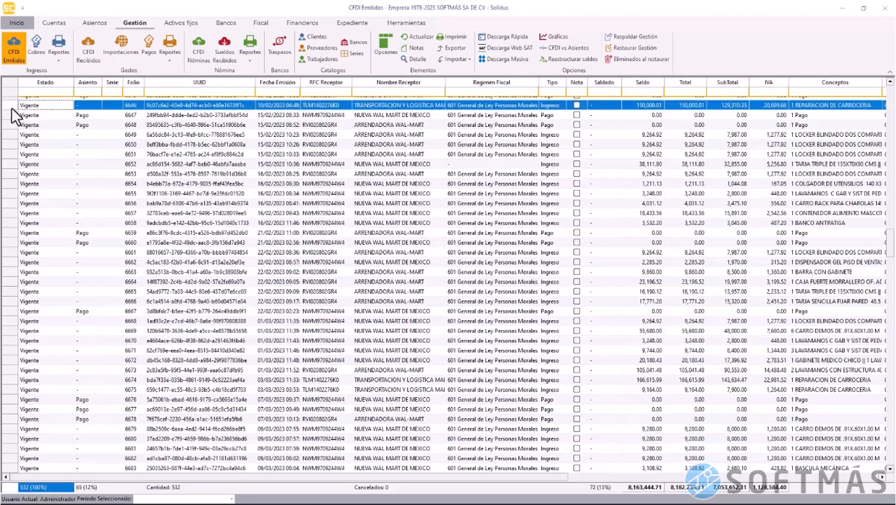
right_click(15, 114)
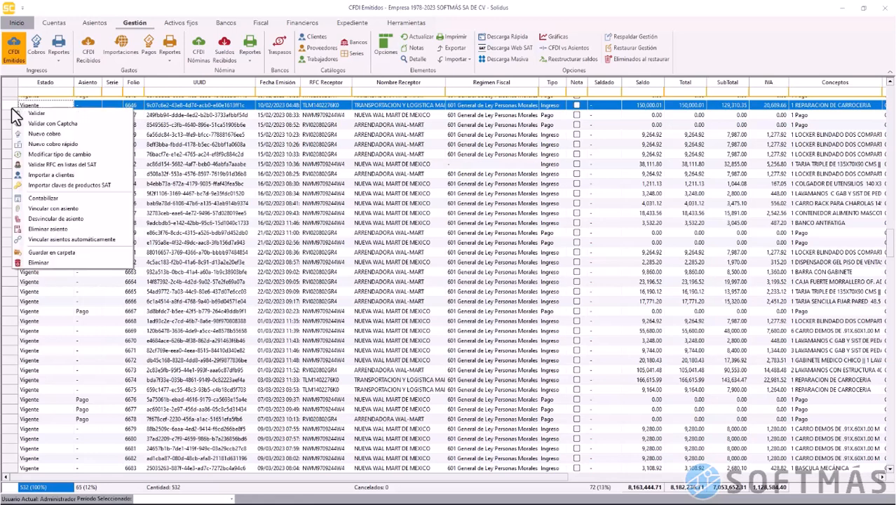
left_click(110, 132)
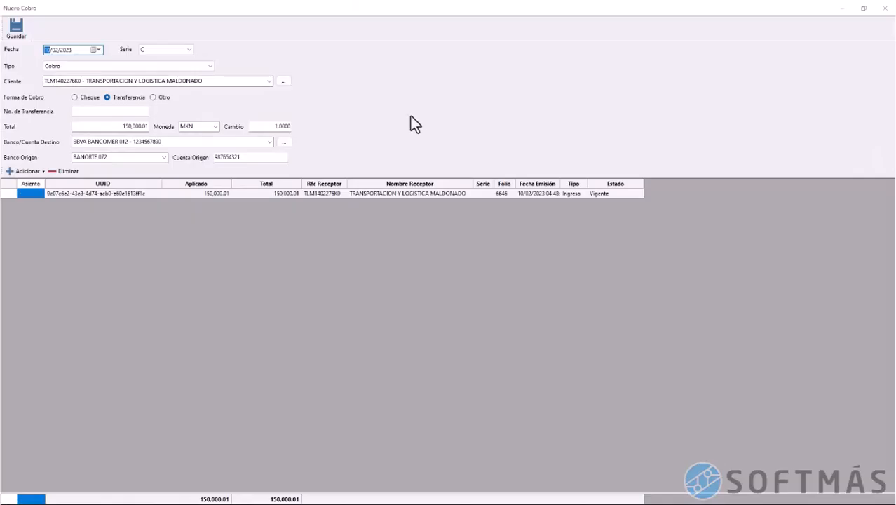
Set Forma de Cobro to Transferencia and enter the transfer number, total 150,000.01
left_click(159, 99)
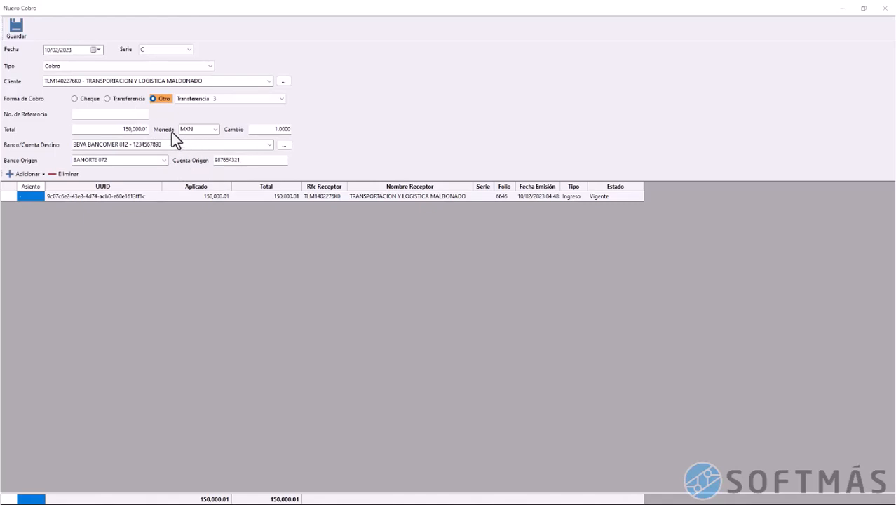
left_click(121, 101)
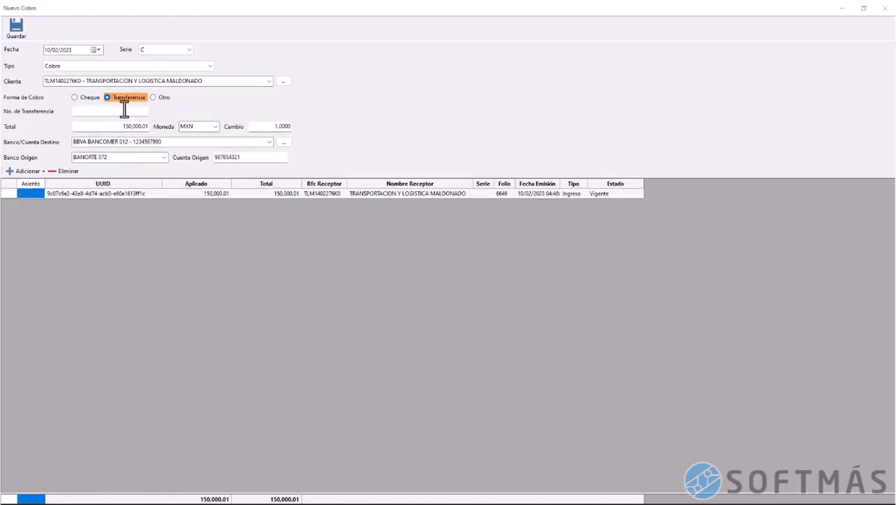
left_click(124, 111)
type("123456789")
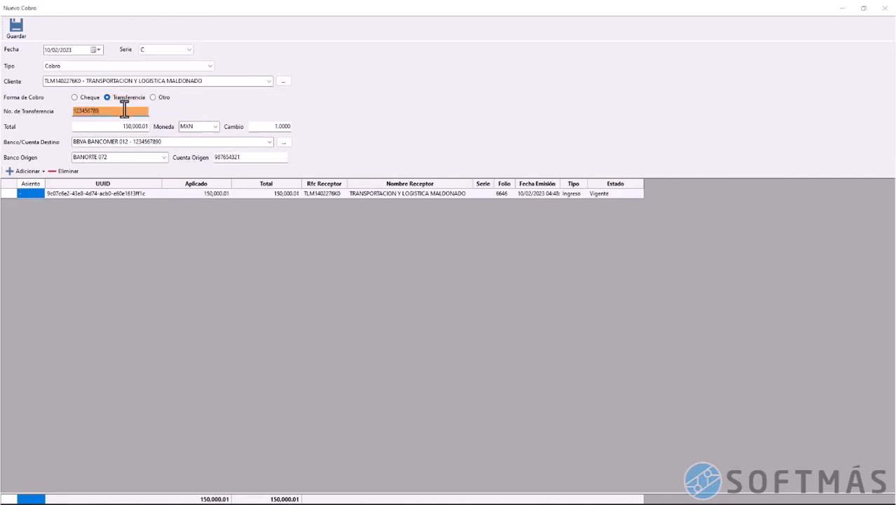
left_click(120, 126)
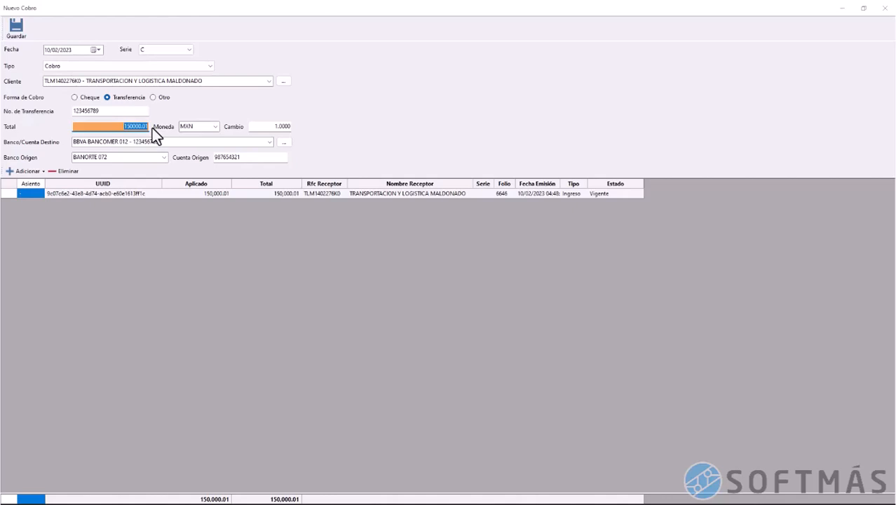
Keep BANORTE 072 as origin bank and the origin account, then save the cobro
left_click(121, 159)
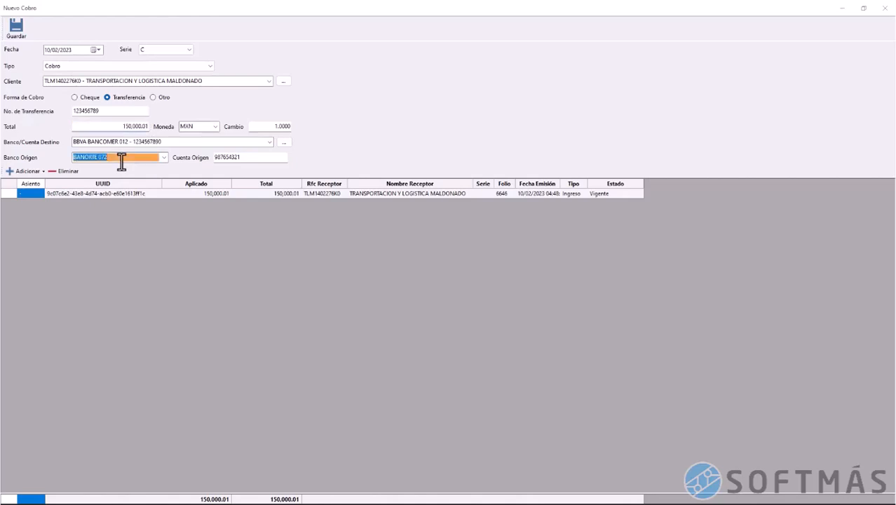
left_click(242, 157)
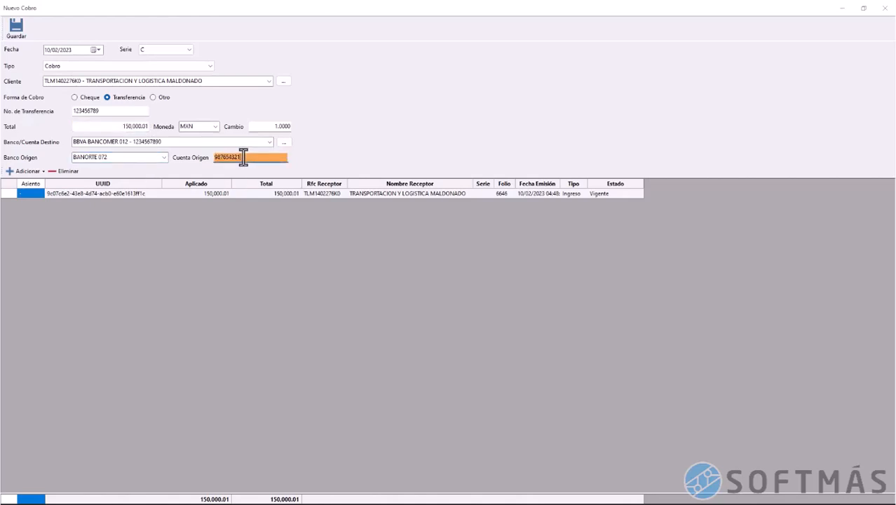
left_click(163, 160)
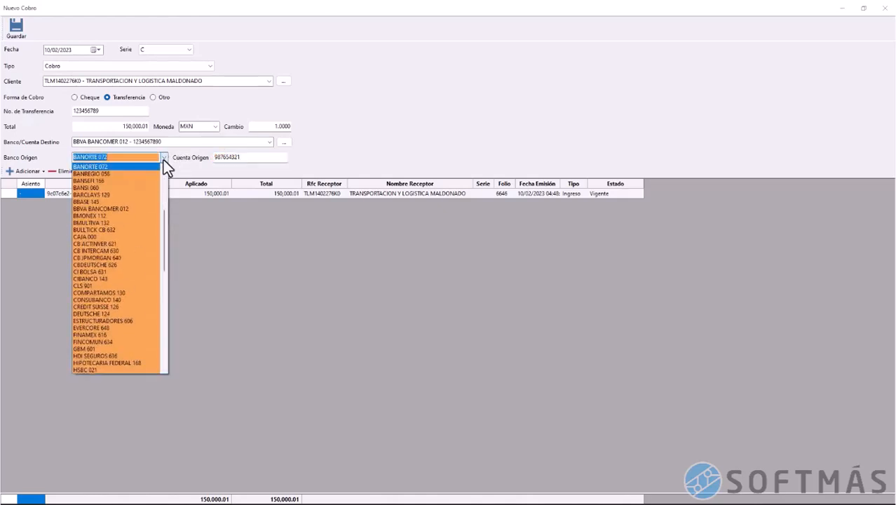
left_click(163, 159)
left_click(245, 158)
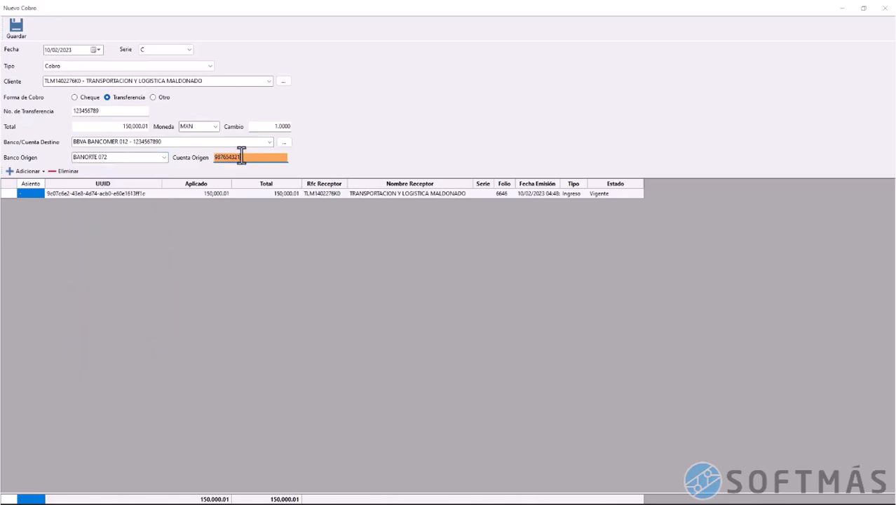
left_click(241, 156)
left_click(20, 31)
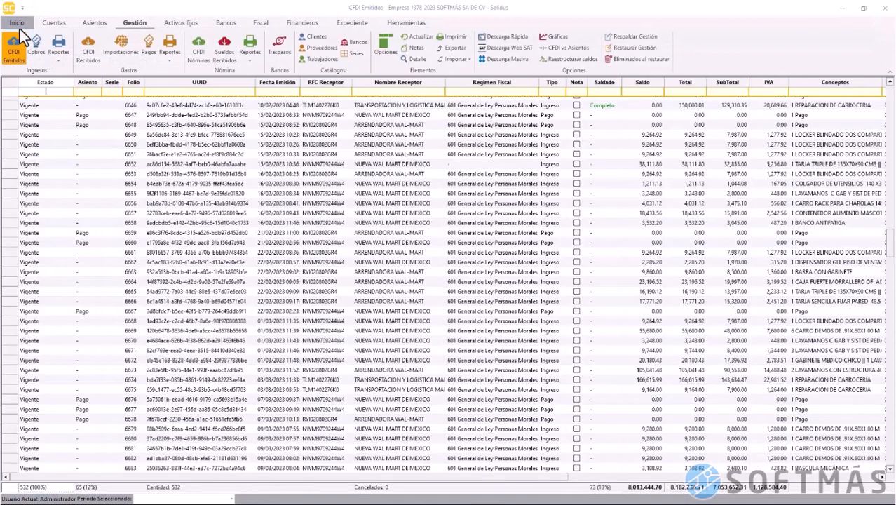
Inspect the details of new cobro folio 9 for 150,000.01 in the Cobros list
left_click(17, 107)
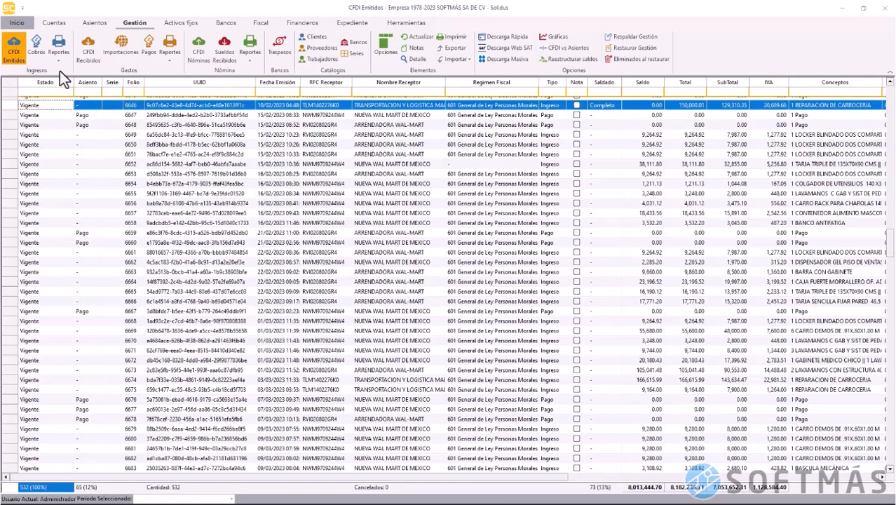
left_click(37, 52)
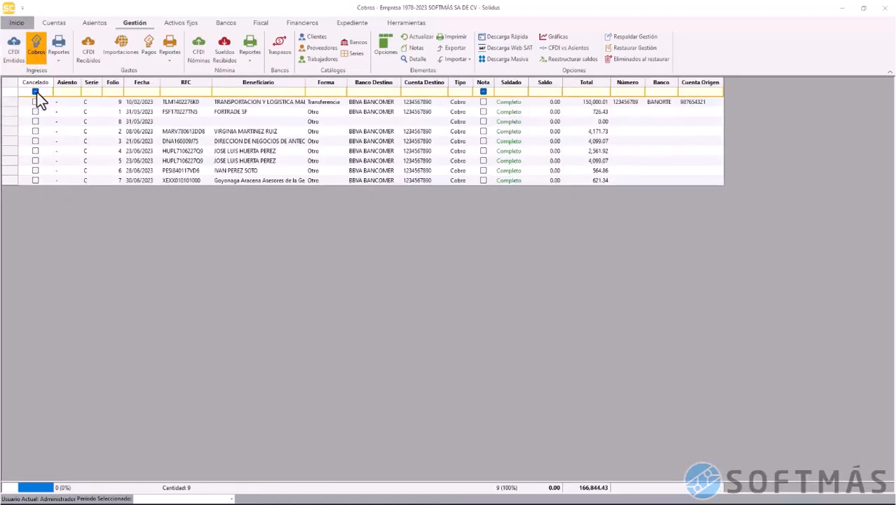
left_click(9, 102)
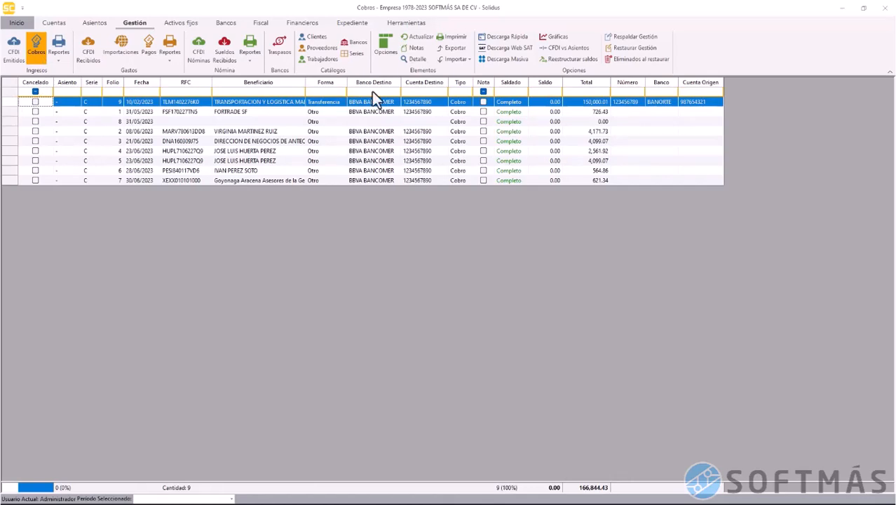
left_click(415, 60)
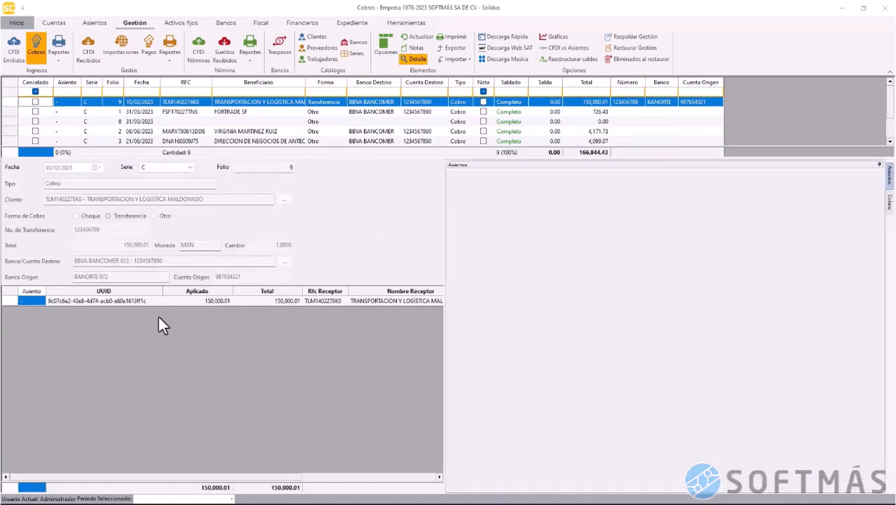
left_click(9, 302)
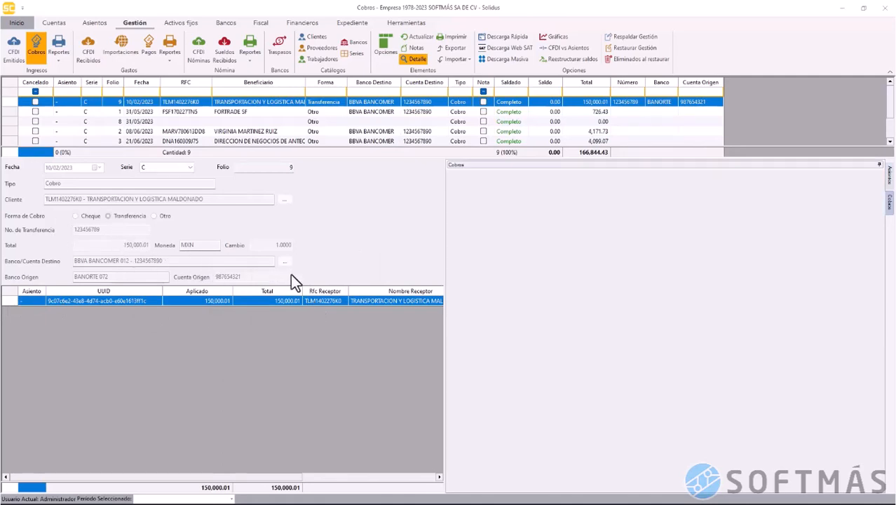
left_click(418, 60)
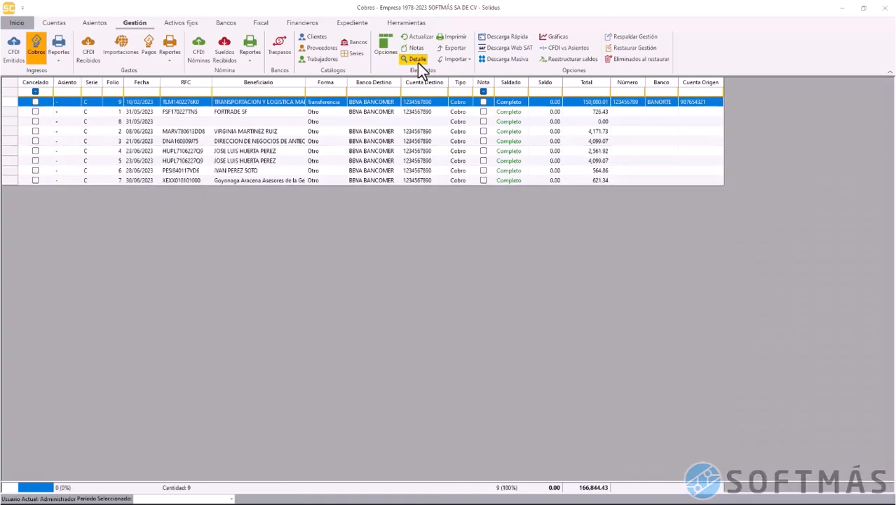
Go back to CFDI Emitidos and select payment CFDI folio 6444
left_click(15, 50)
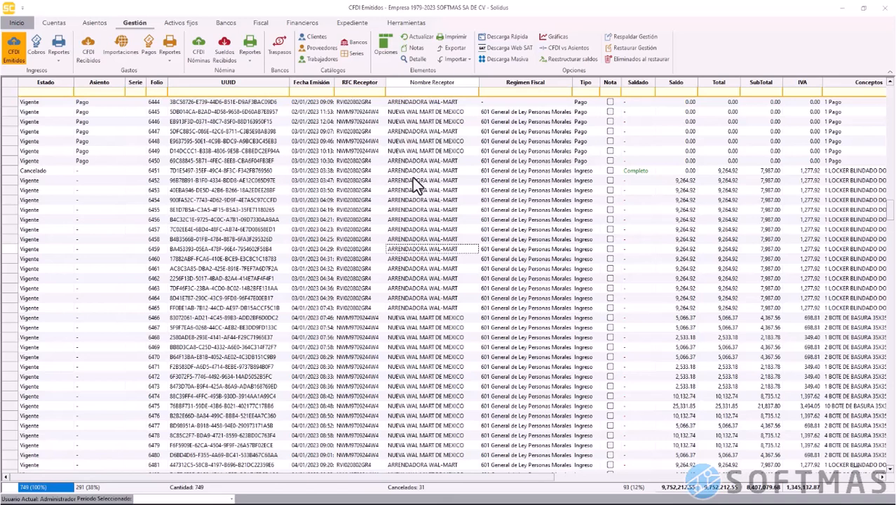
left_click(8, 105)
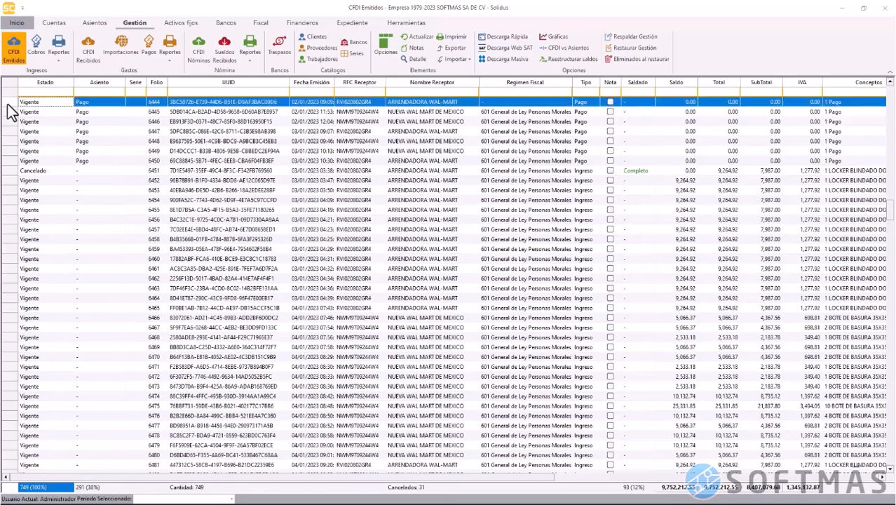
left_click(418, 60)
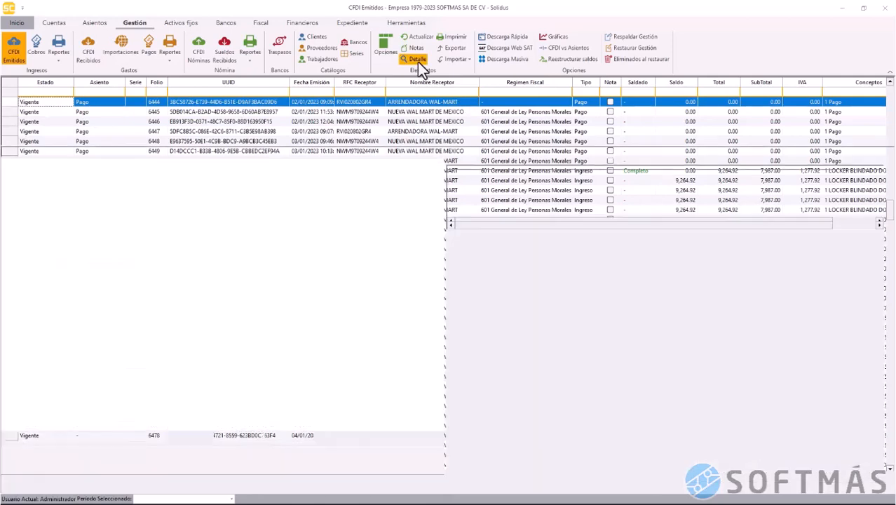
scroll(336, 358, "down", 5)
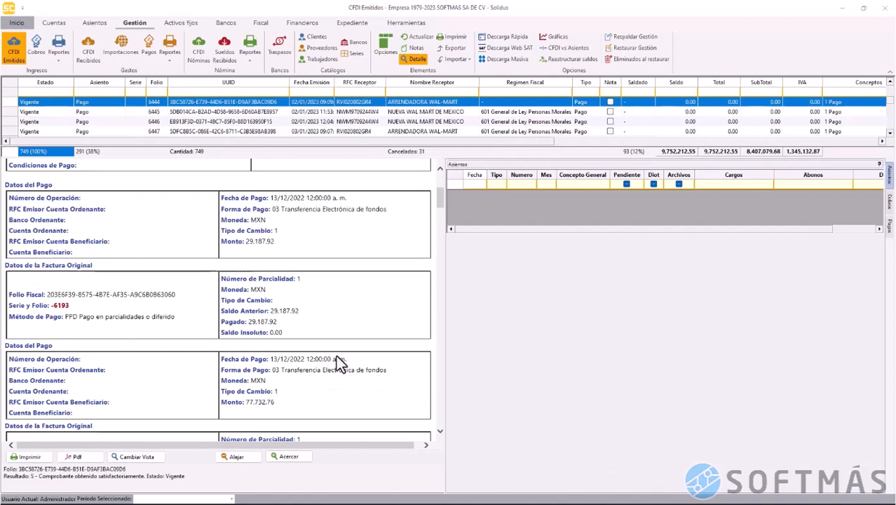
scroll(336, 357, "down", 6)
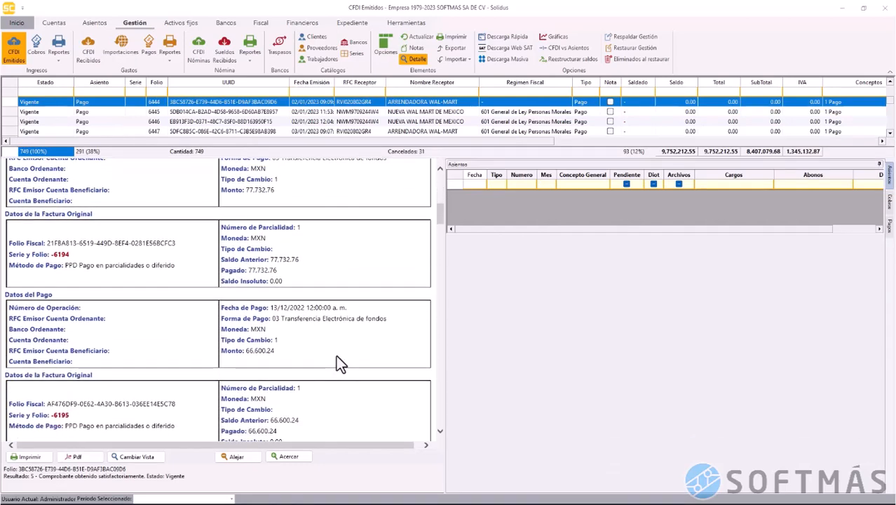
scroll(337, 359, "down", 10)
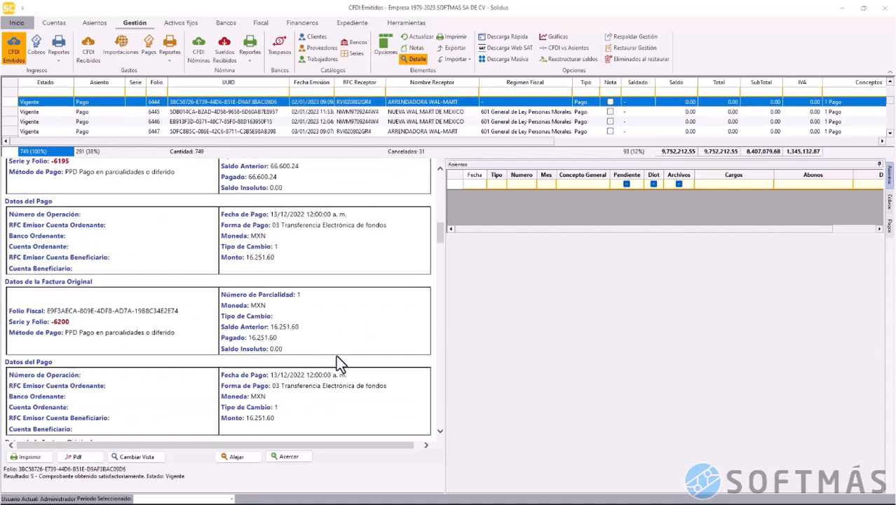
scroll(336, 357, "down", 3)
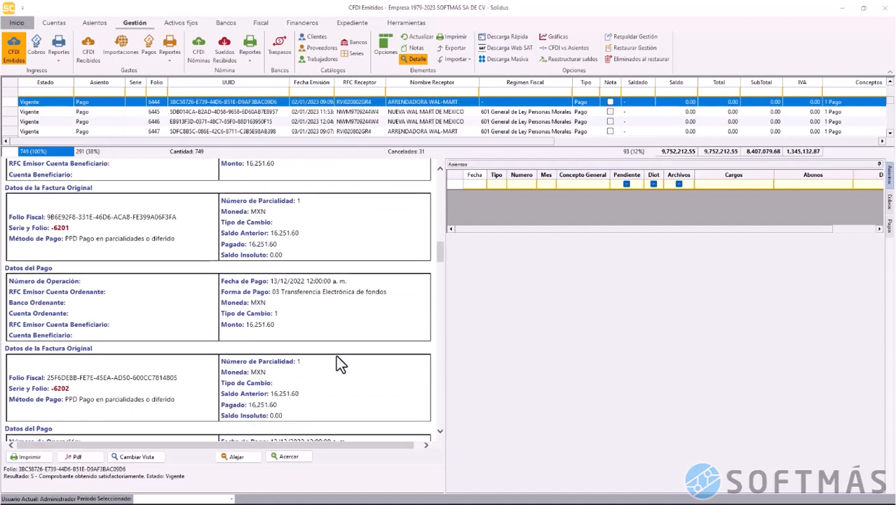
scroll(335, 356, "down", 6)
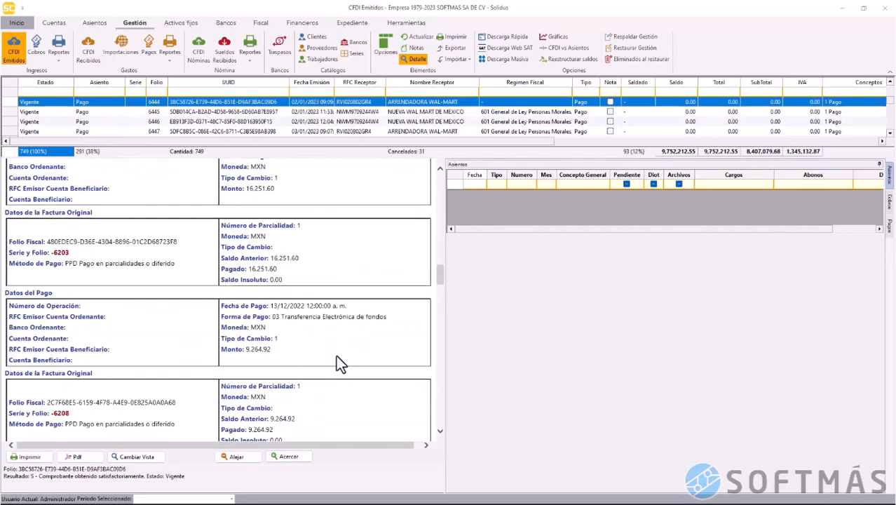
scroll(336, 355, "up", 8)
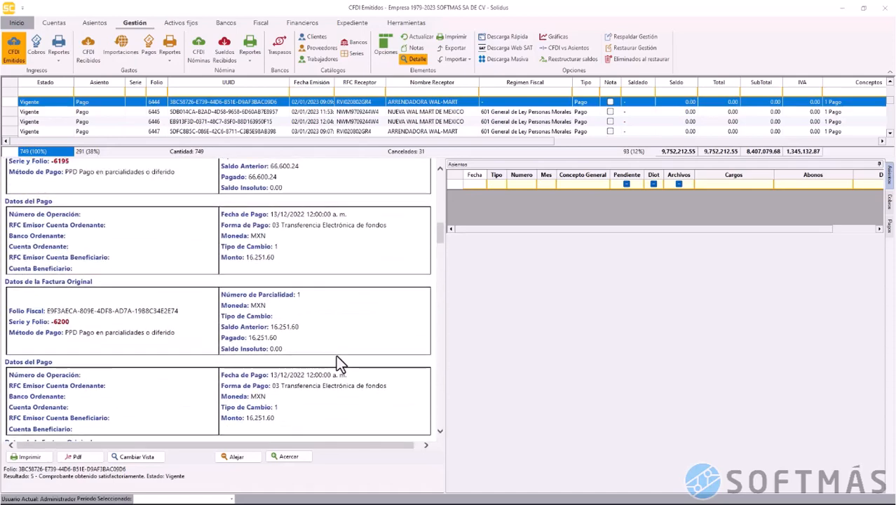
scroll(335, 355, "up", 6)
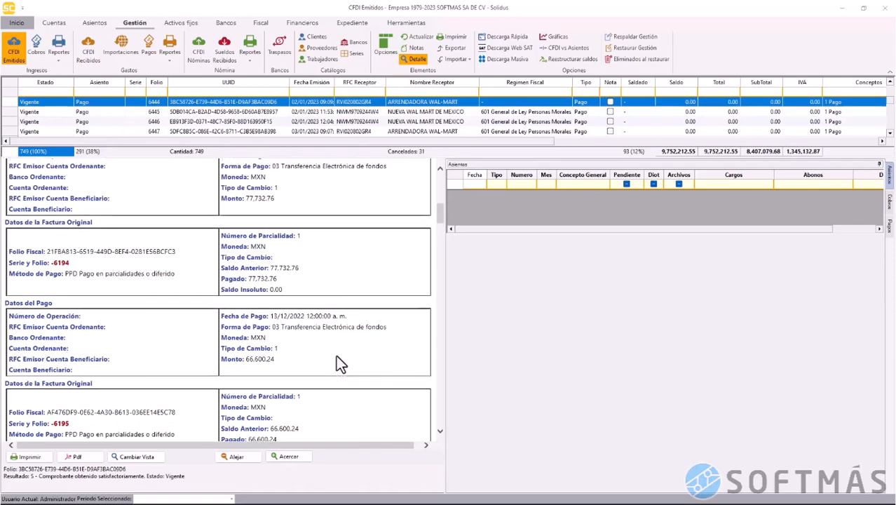
scroll(336, 355, "up", 8)
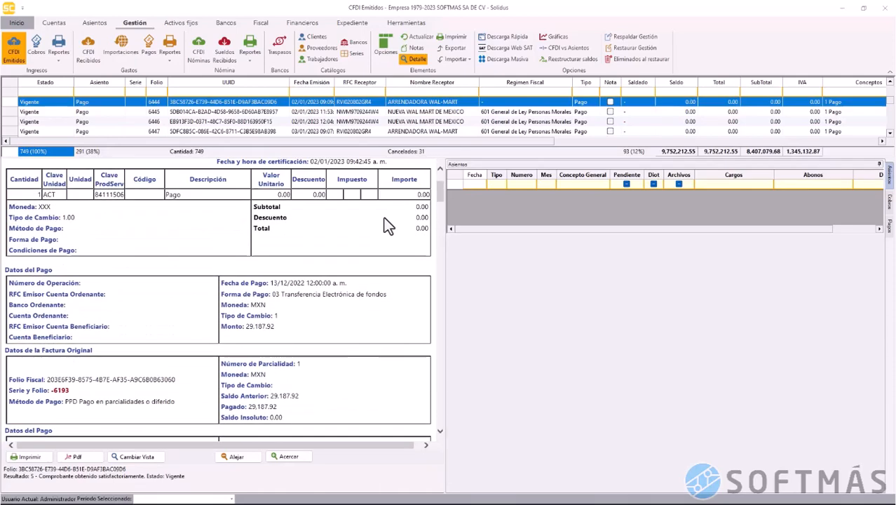
left_click(416, 59)
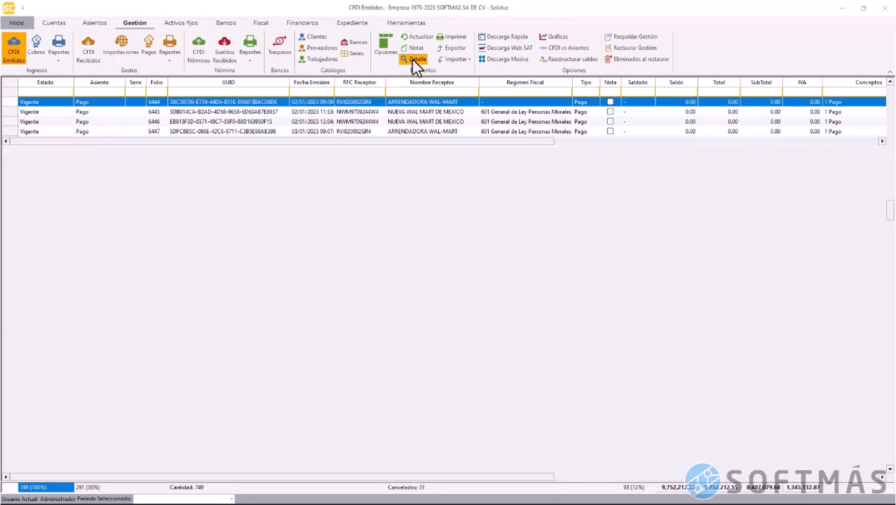
Start a new cobro from invoice folio 6444 and adjust the cobro date's month
left_click(11, 104)
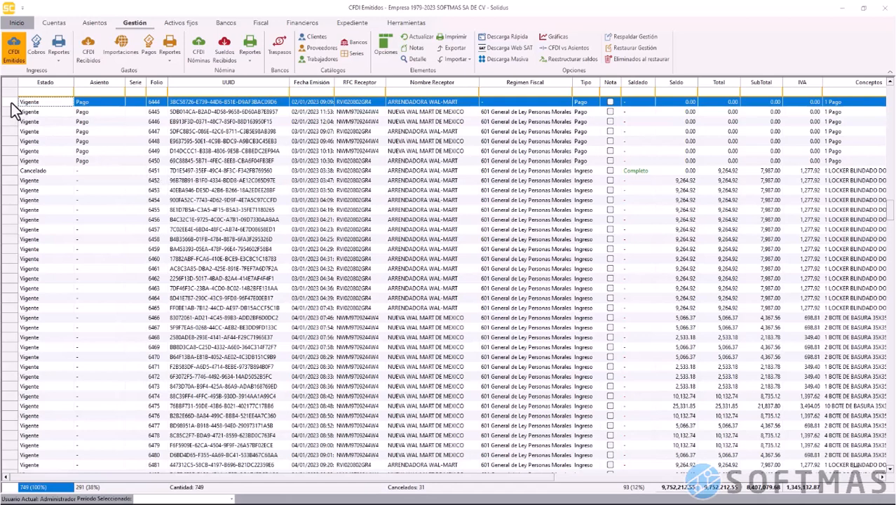
right_click(14, 110)
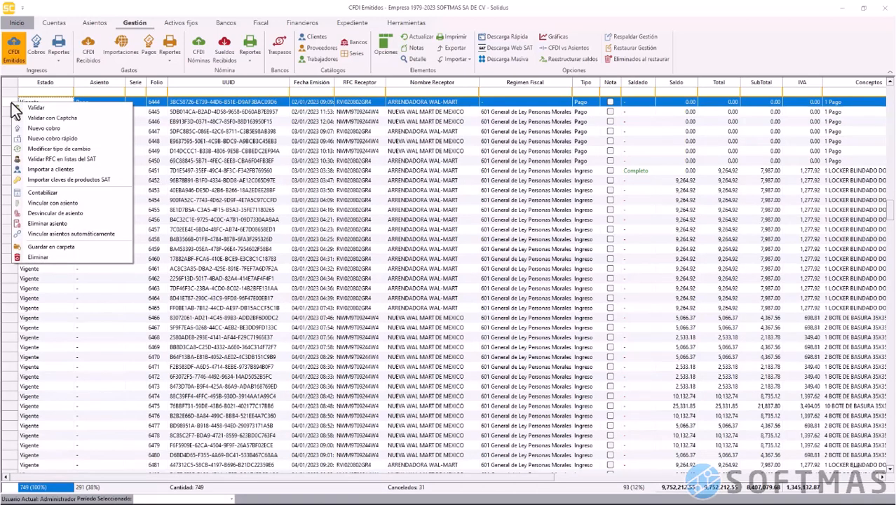
left_click(52, 130)
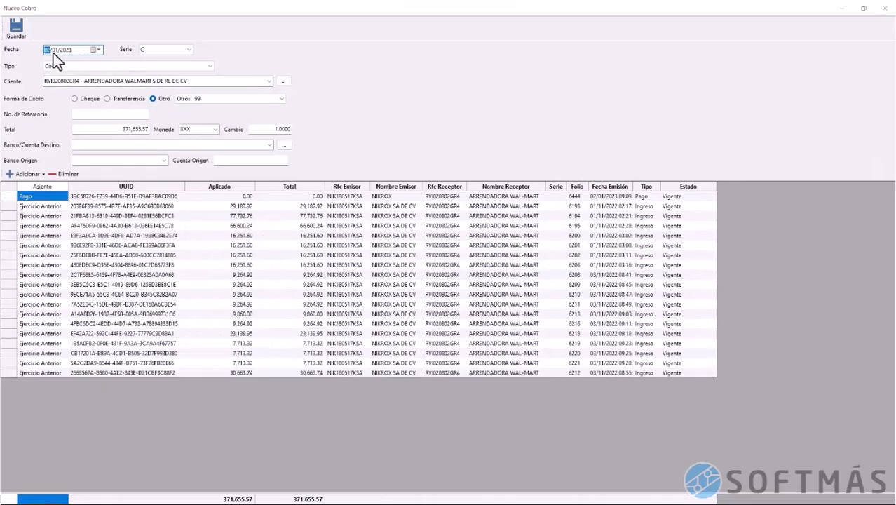
left_click(53, 53)
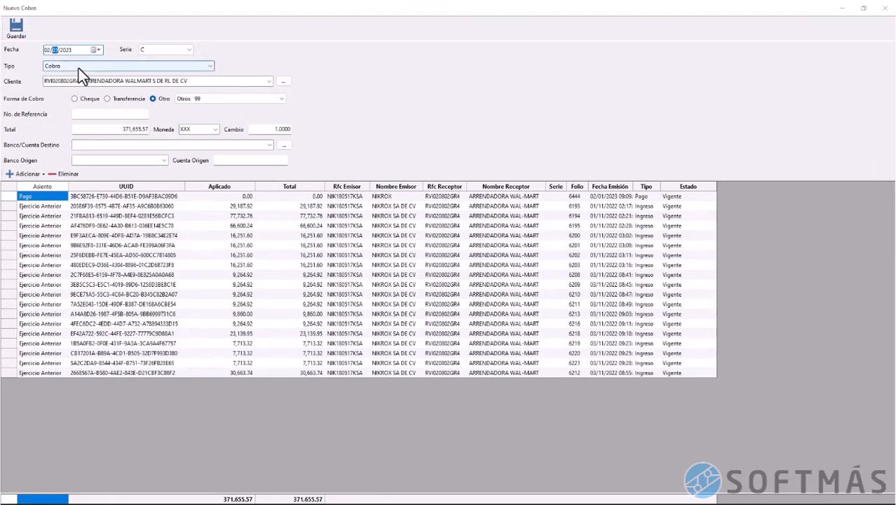
Set payment to Transferencia 2589761 from BANAMEX 002 into BANAMEX 002, filling the origin account number
left_click(118, 101)
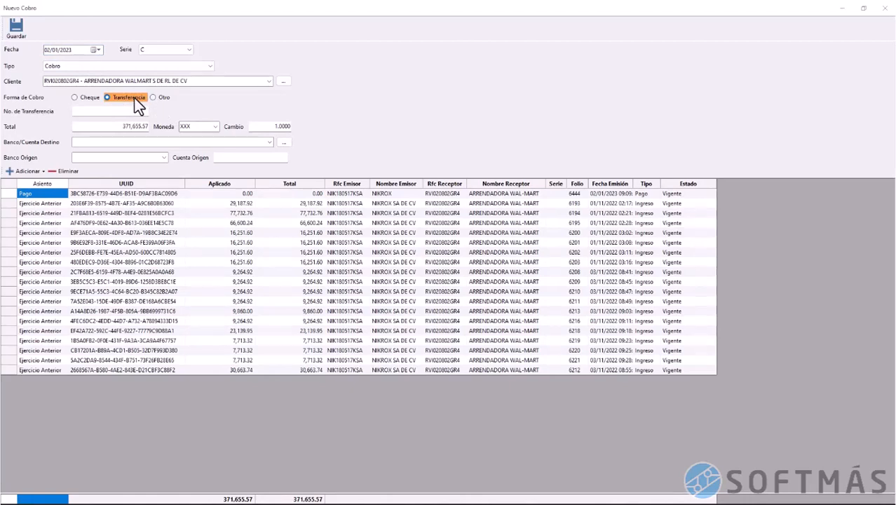
left_click(132, 111)
type("2")
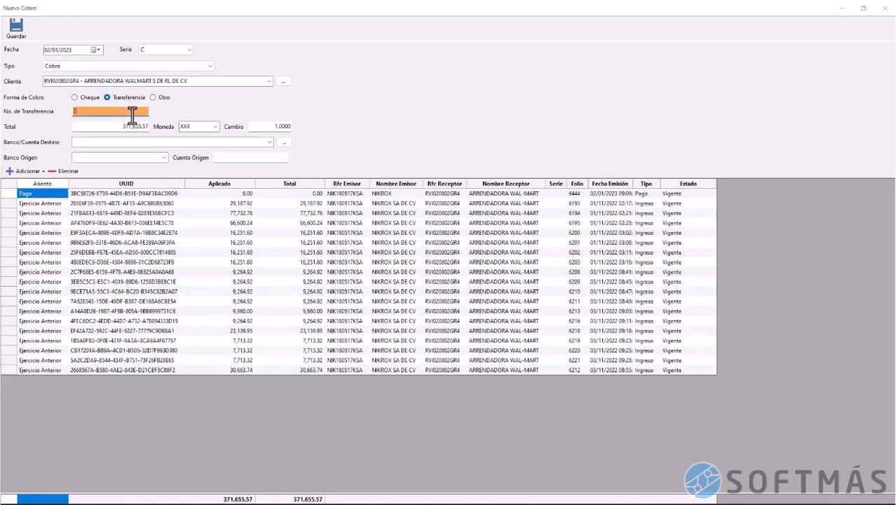
type("5897612")
left_click(269, 143)
left_click(258, 160)
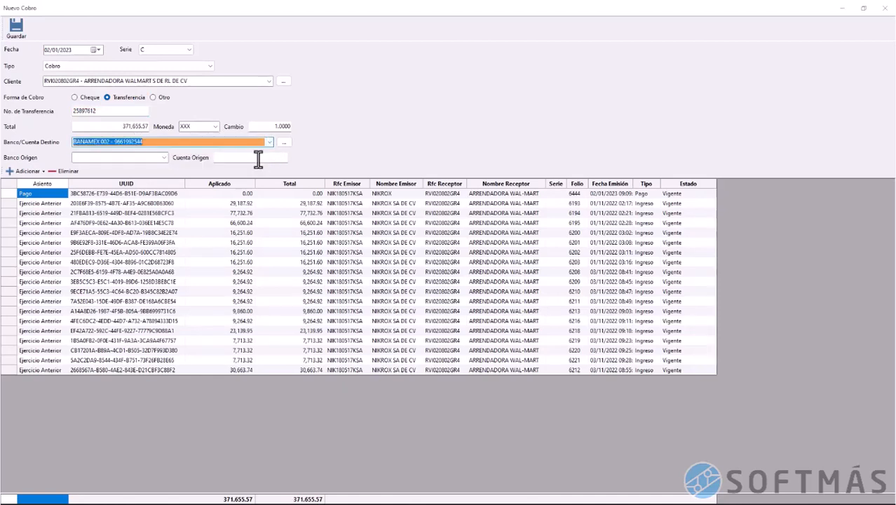
left_click(165, 157)
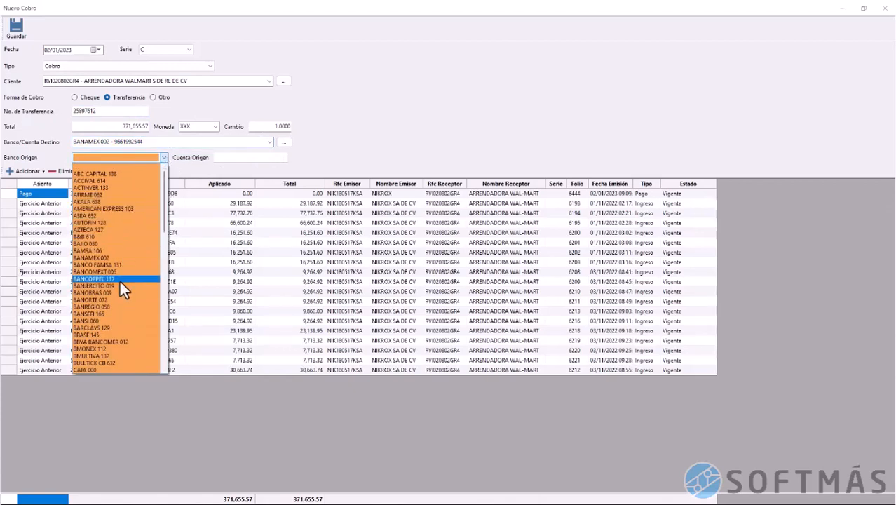
left_click(120, 258)
left_click(243, 159)
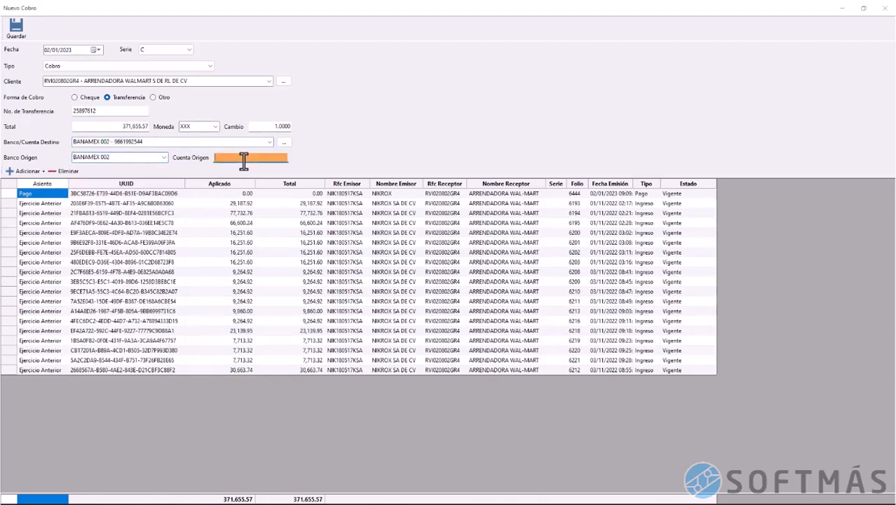
Review the 371,655.57 total and linked invoice rows, then save the cobro
left_click(237, 499)
left_click(112, 126)
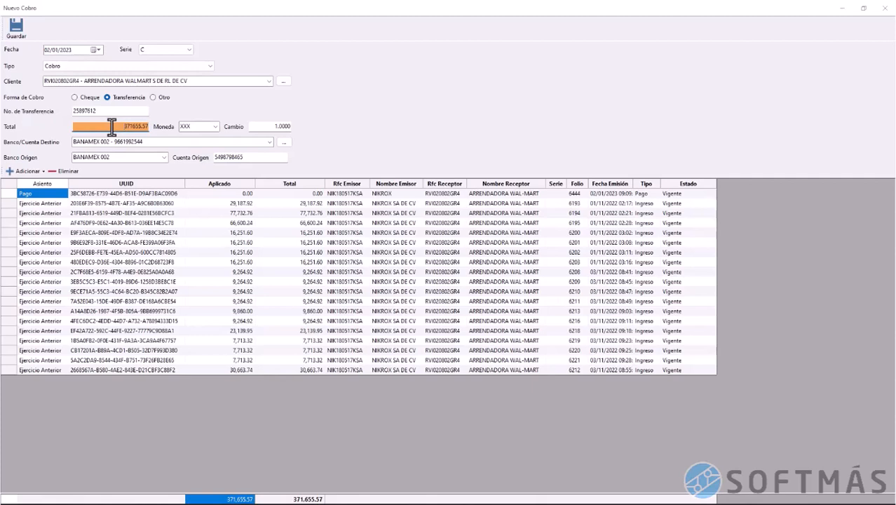
left_click(140, 233)
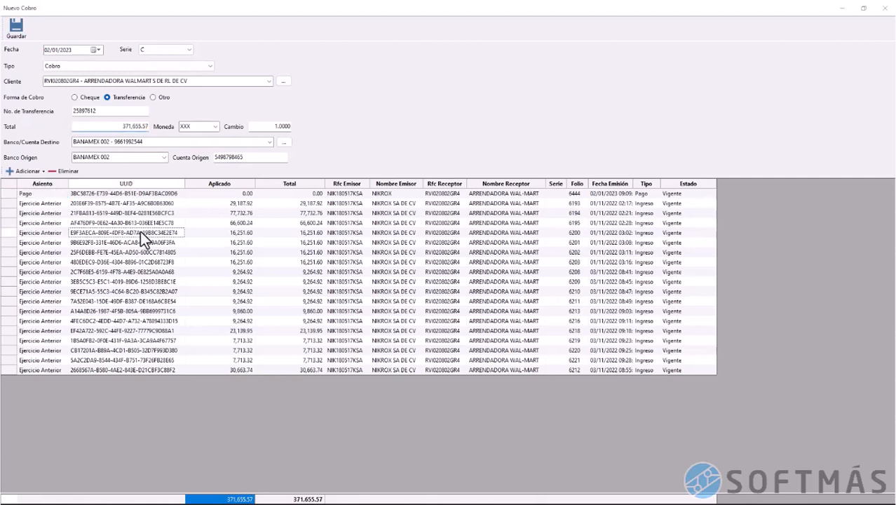
left_click(56, 196)
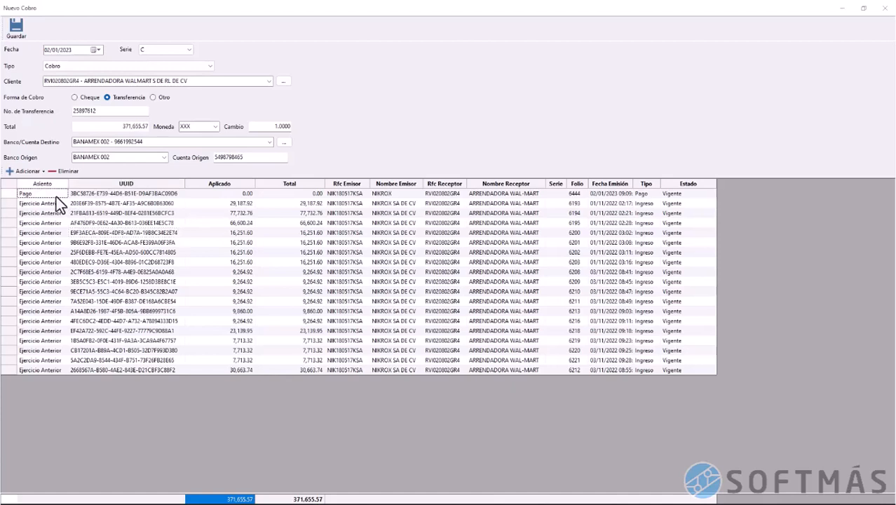
left_click_drag(8, 206, 19, 374)
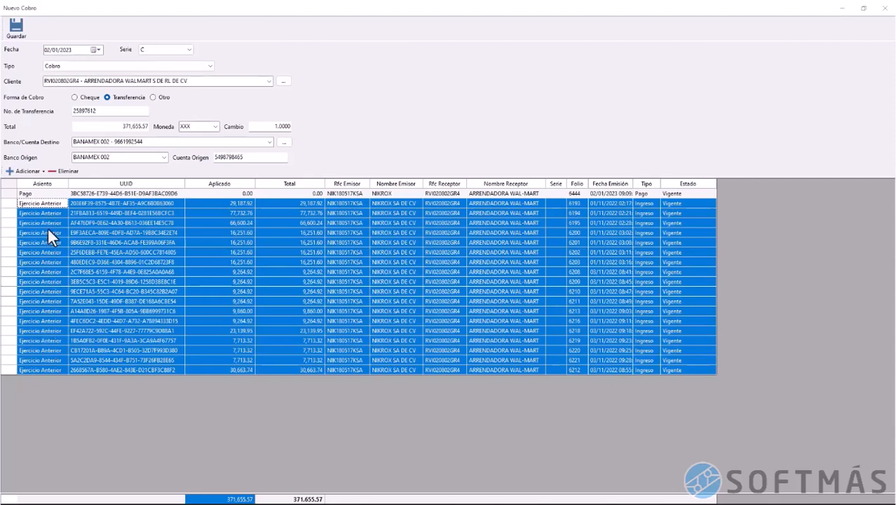
left_click(50, 202)
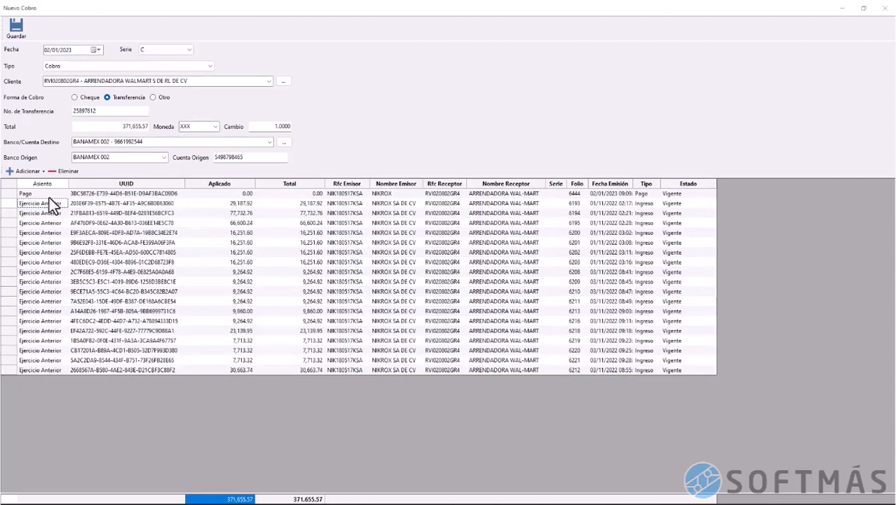
key("Up")
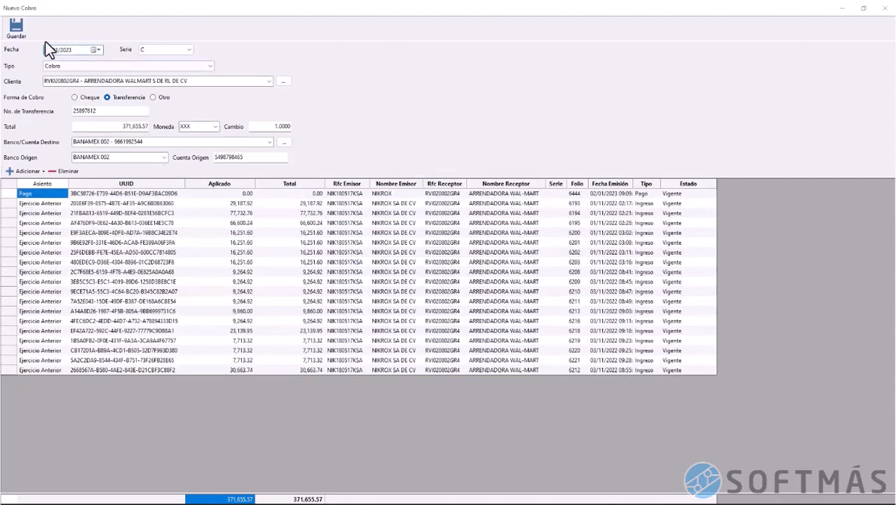
left_click(16, 28)
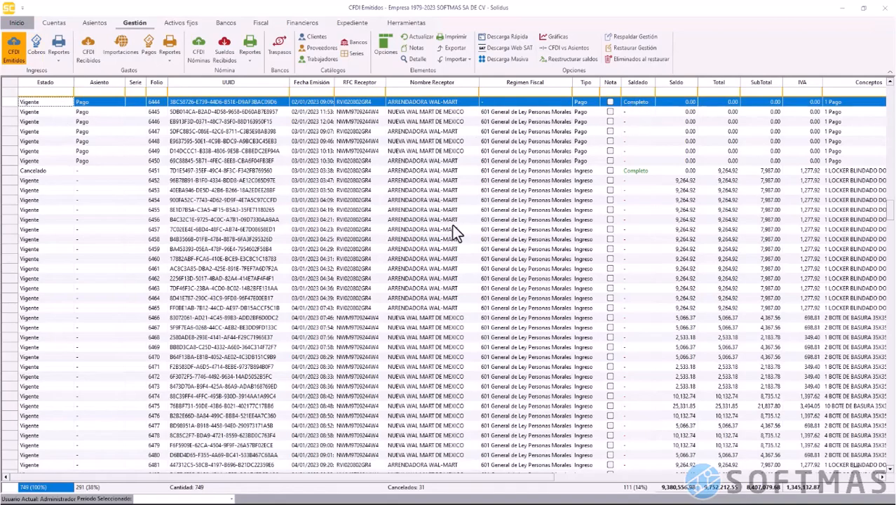
scroll(453, 224, "up", 9)
scroll(453, 224, "up", 7)
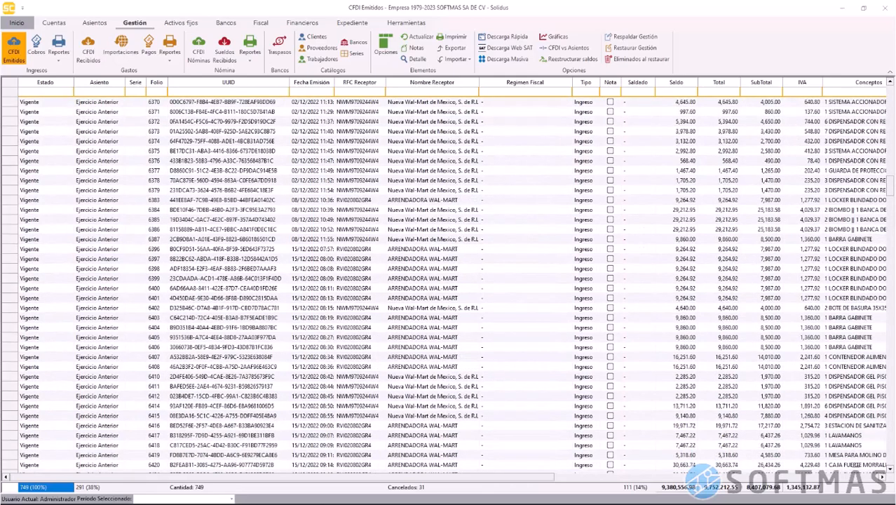
scroll(394, 237, "up", 20)
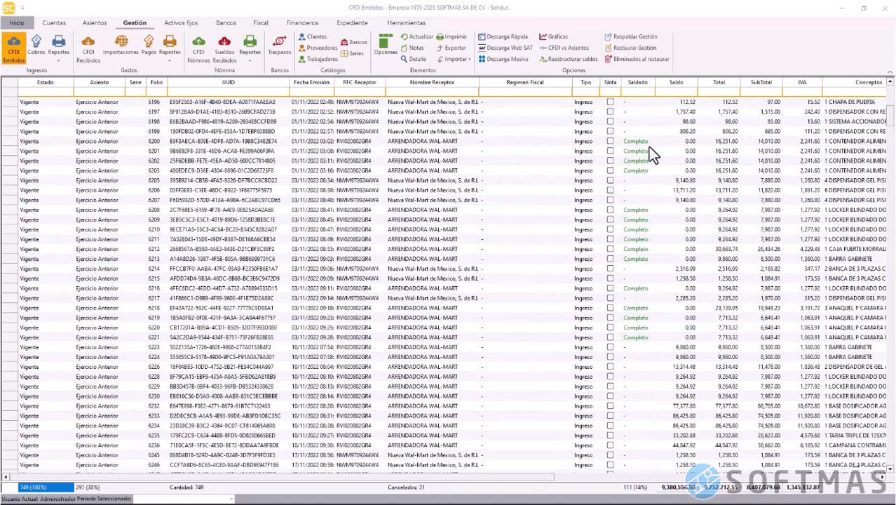
scroll(230, 197, "down", 20)
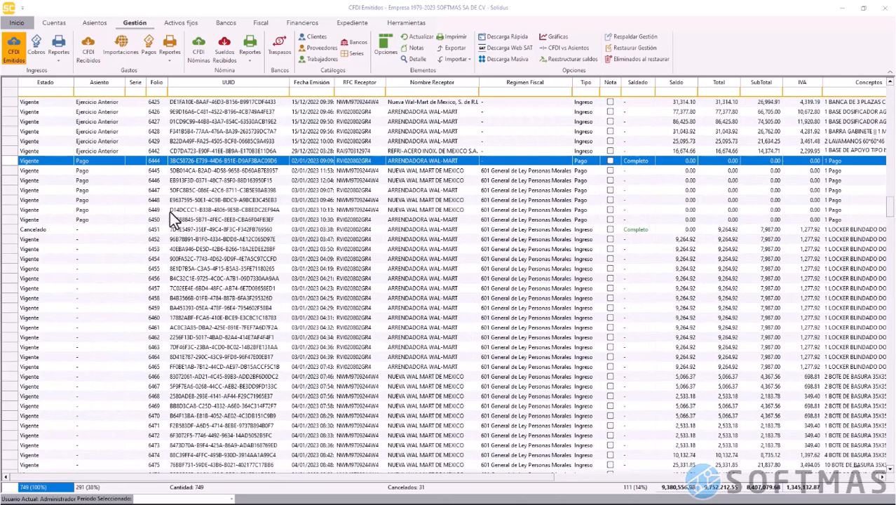
left_click(15, 200)
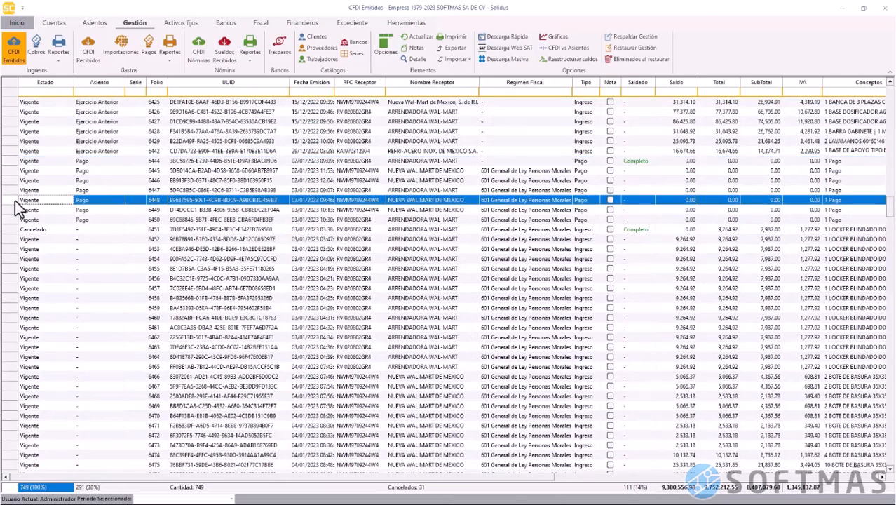
right_click(15, 202)
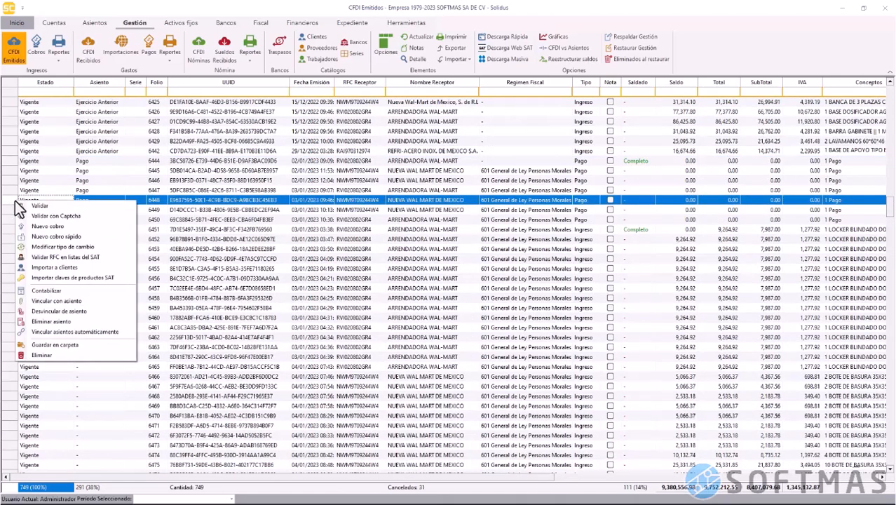
left_click(58, 227)
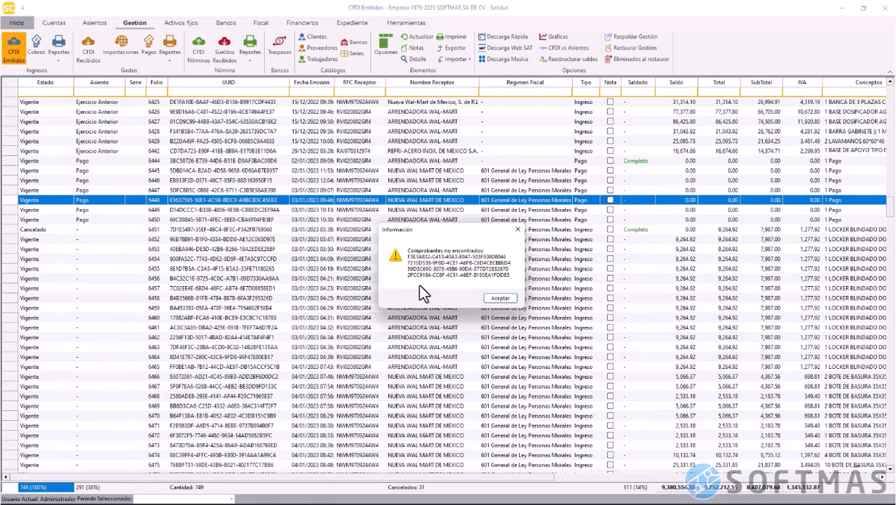
left_click(500, 299)
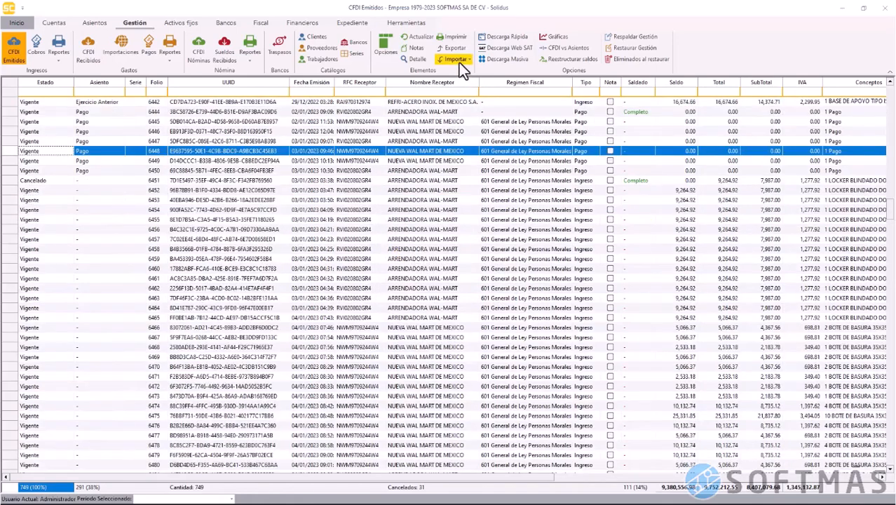
Import CFDI files dated 01/01/2022–31/12/2022 from D:\XML AÑO ANTERIOR, including subfolders
left_click(459, 63)
left_click(463, 74)
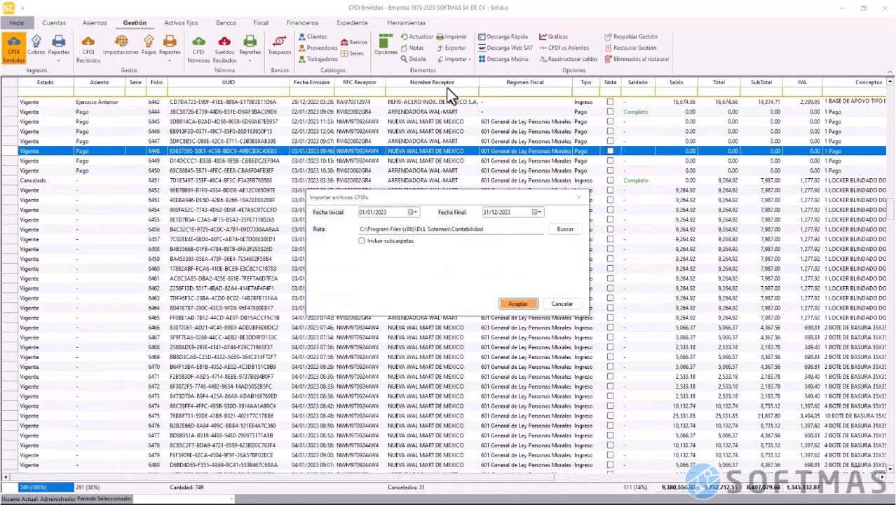
left_click(379, 212)
key("Down")
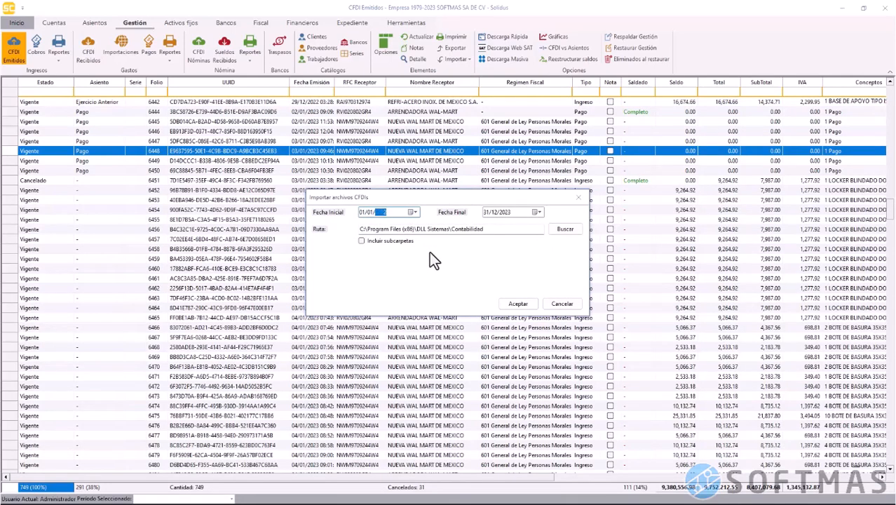
left_click(504, 213)
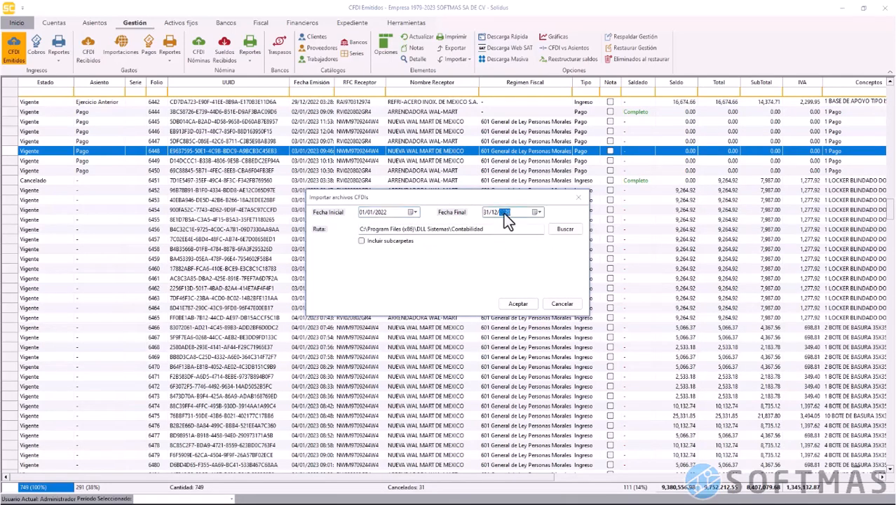
left_click(559, 232)
left_click(563, 399)
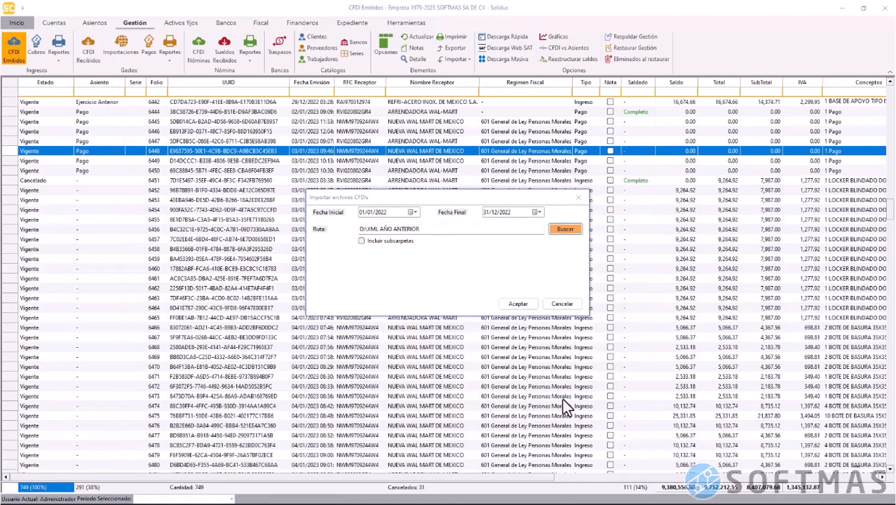
left_click(361, 240)
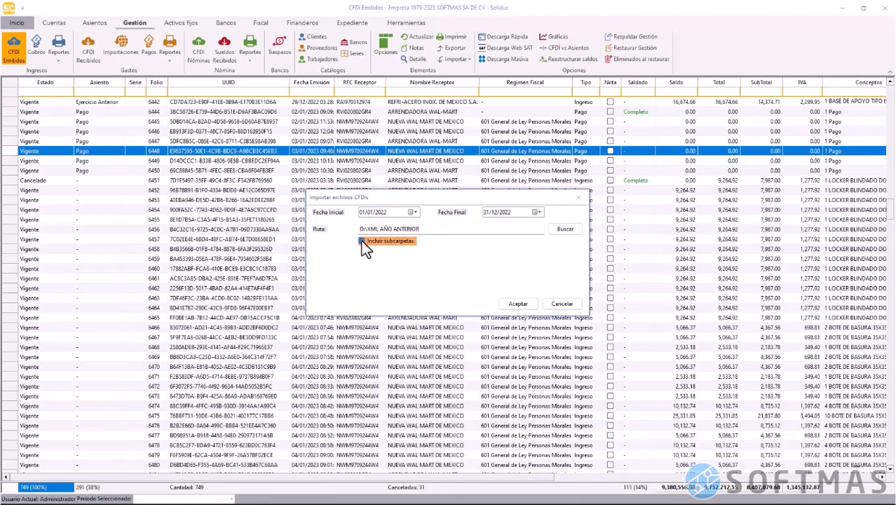
left_click(511, 304)
left_click(461, 286)
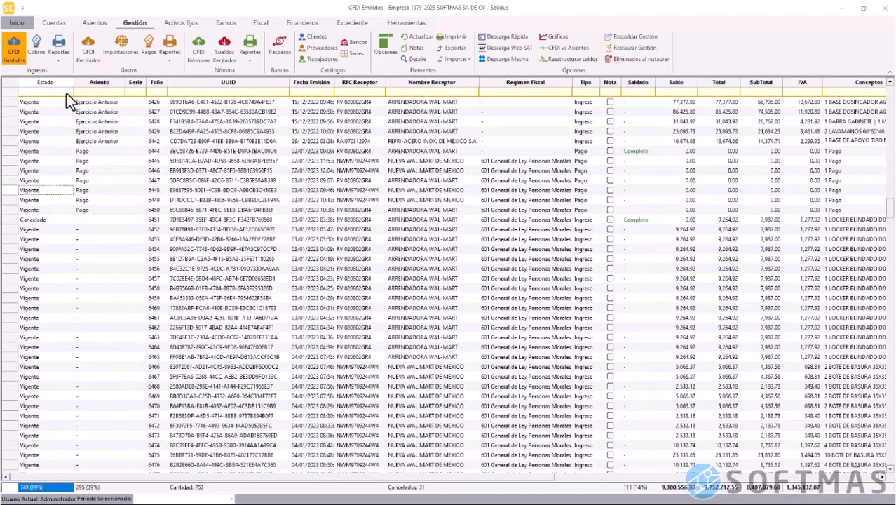
Filter Estado to '-' and validate the four newly imported invoices
left_click(66, 92)
type("-")
left_click_drag(12, 103, 9, 133)
right_click(10, 133)
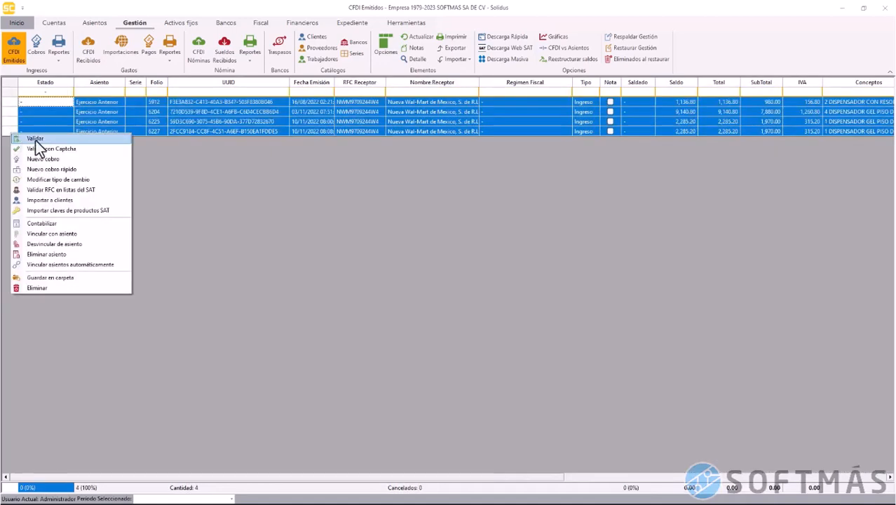
left_click(28, 140)
left_click(460, 286)
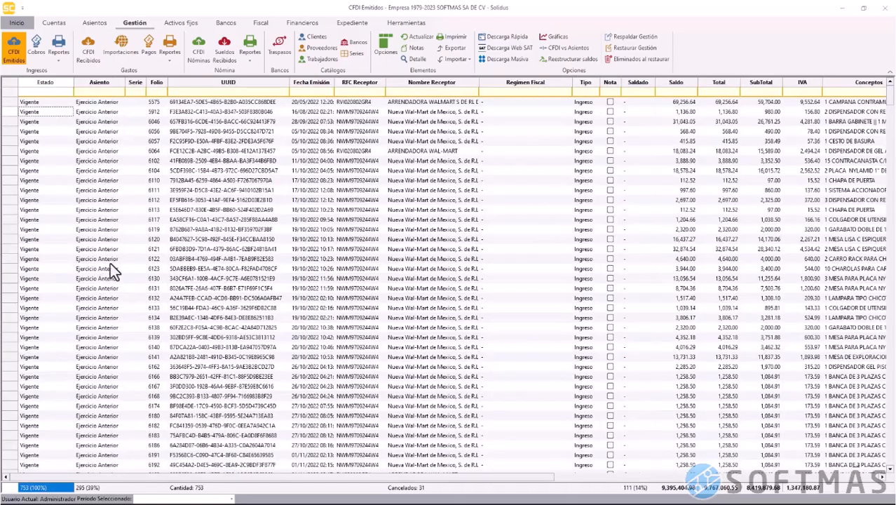
Start a new cobro from payment folio 6448
scroll(110, 262, "down", 15)
scroll(104, 249, "down", 10)
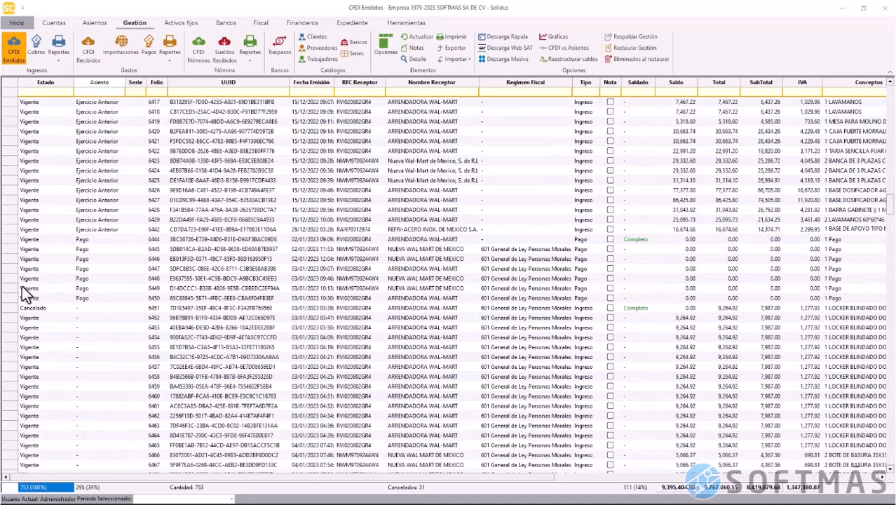
left_click(10, 279)
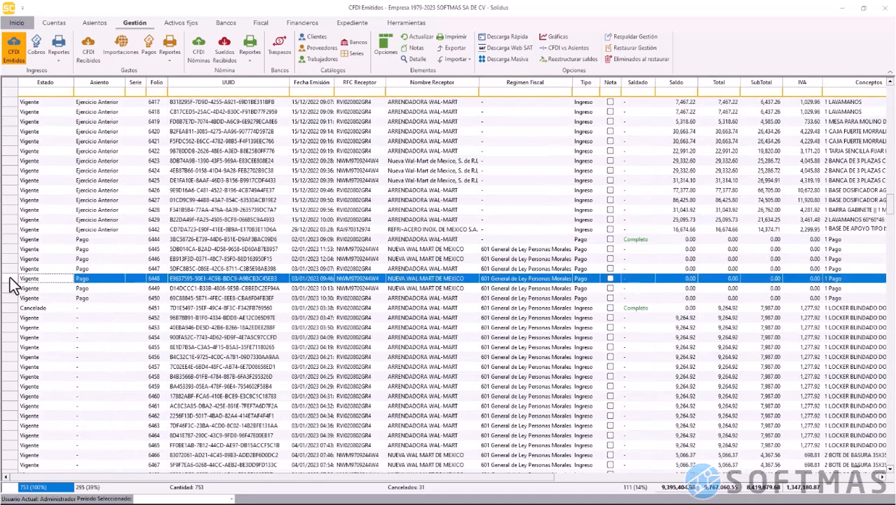
right_click(10, 279)
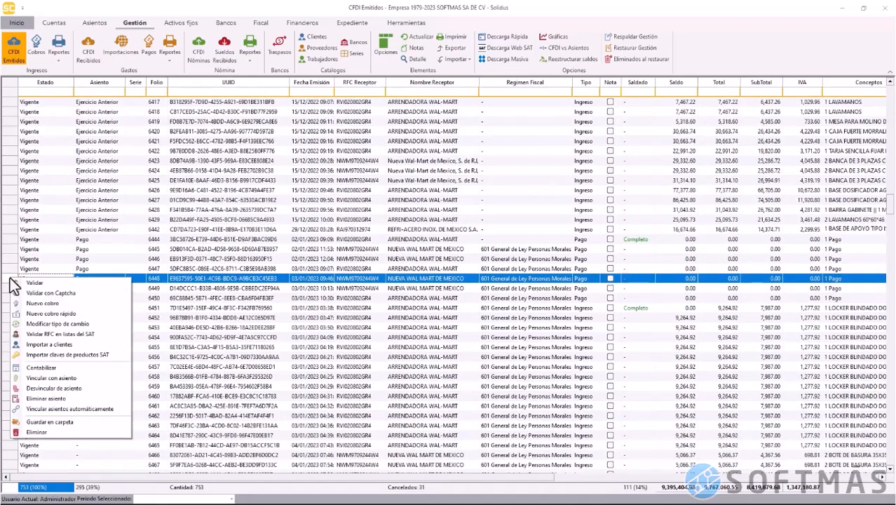
left_click(82, 305)
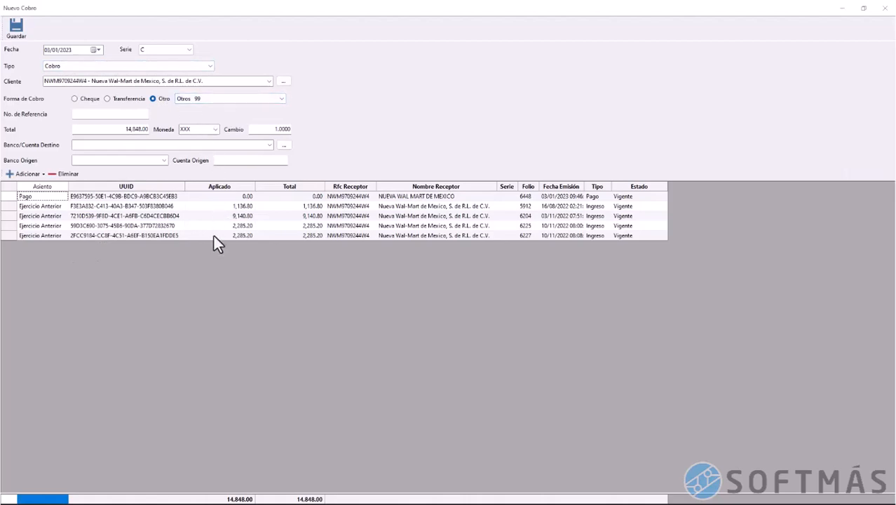
Record Transferencia 7894654 from BANREGIO 058 into BANAMEX 002, fill the origin account number, and save
left_click(126, 101)
left_click(127, 110)
type("7894654")
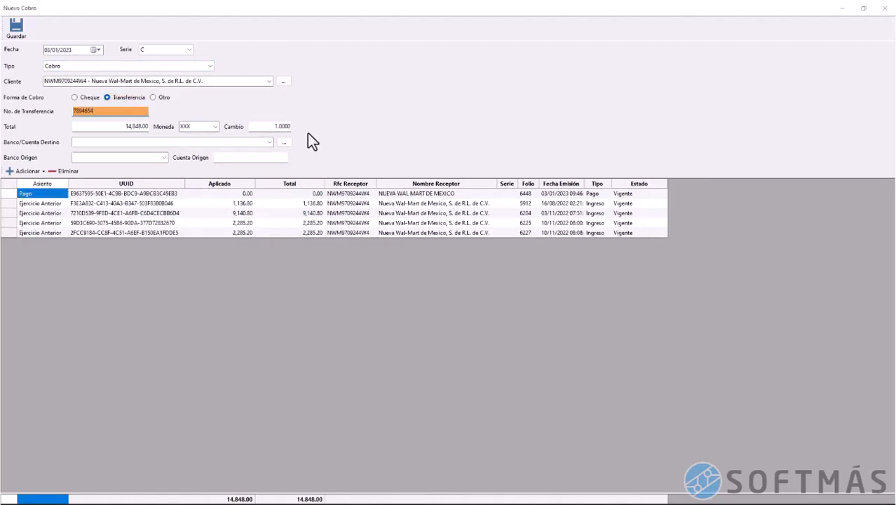
left_click(269, 141)
left_click(254, 157)
left_click(160, 157)
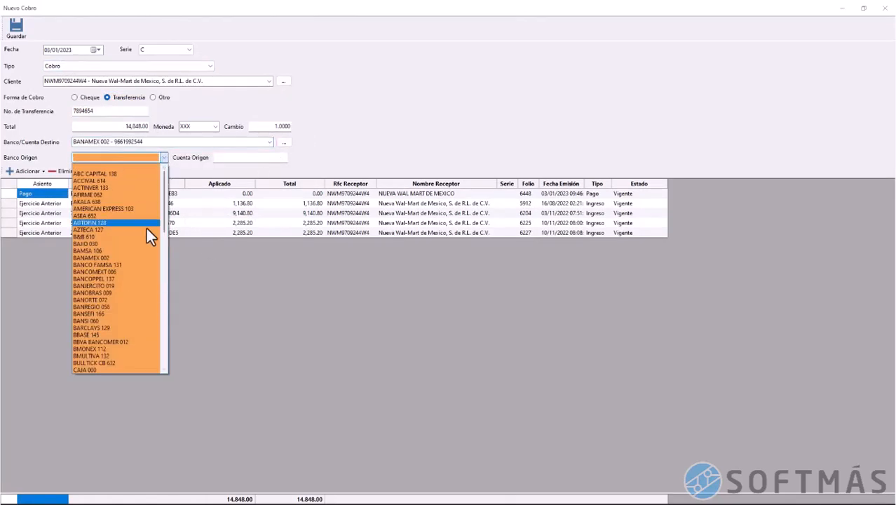
left_click(134, 307)
left_click(251, 160)
type("98494616")
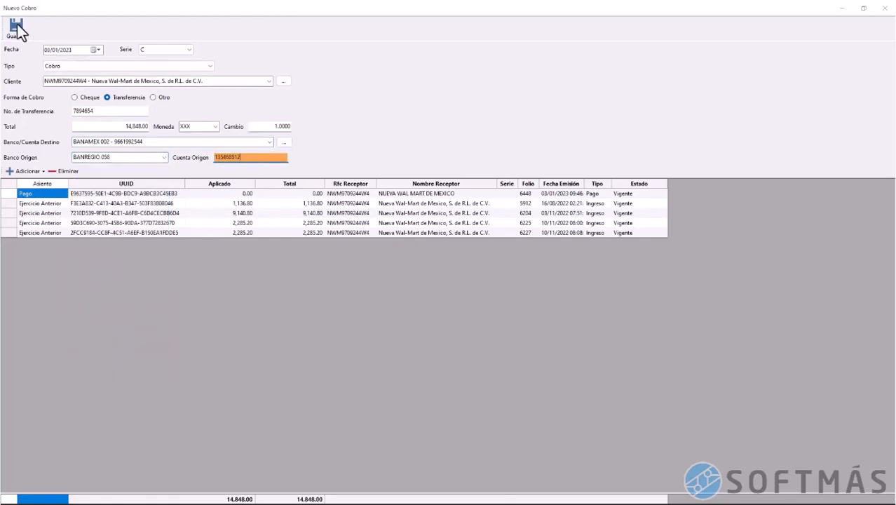
left_click(16, 27)
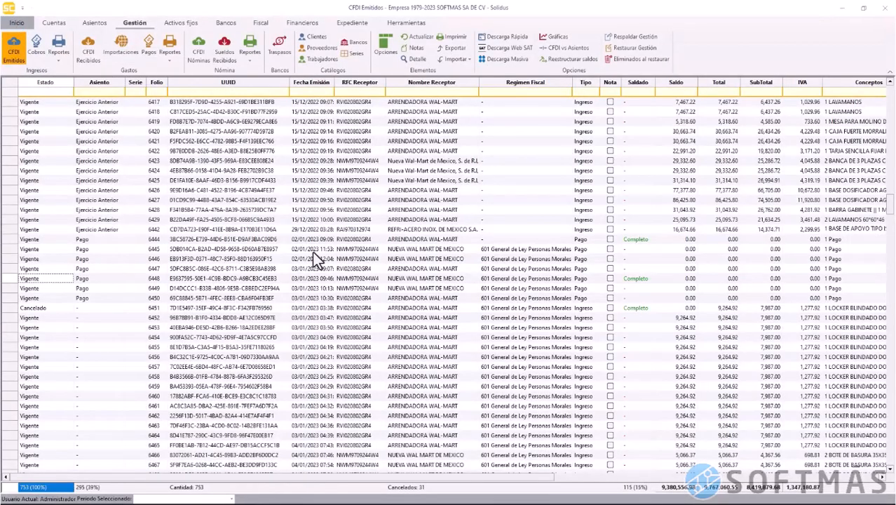
left_click(58, 61)
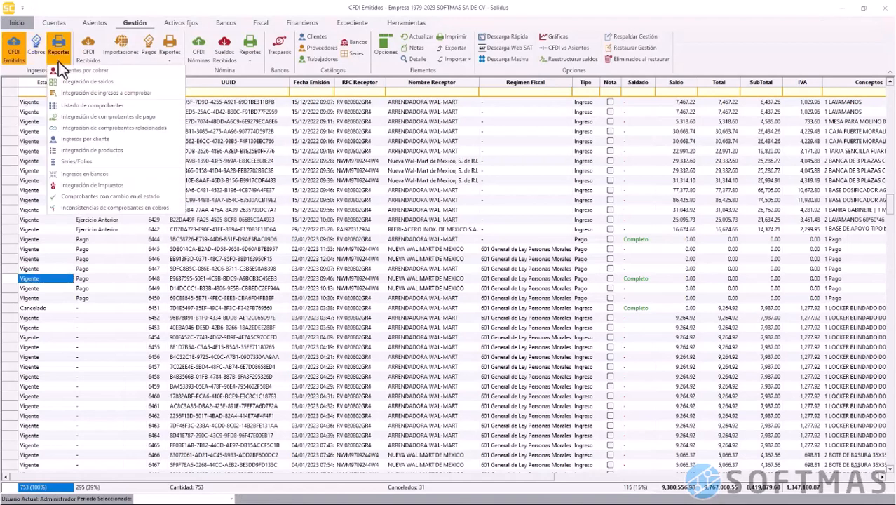
left_click(159, 116)
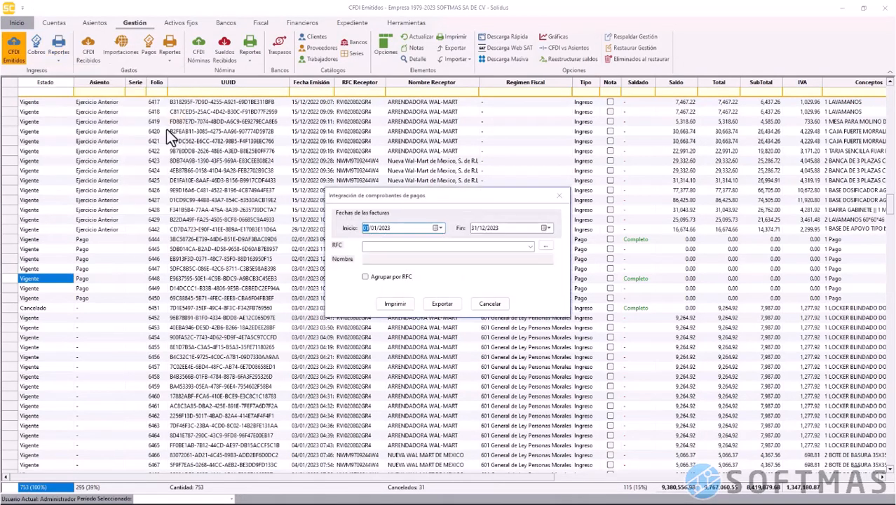
left_click(395, 304)
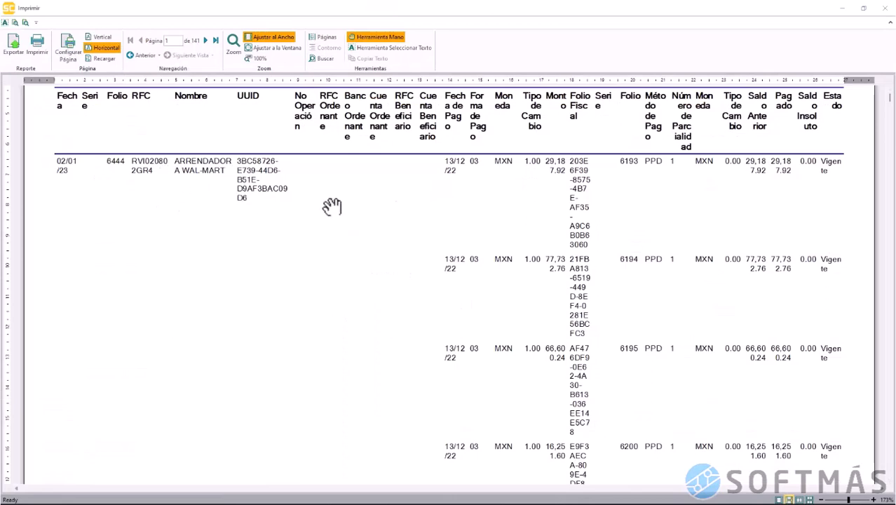
left_click(885, 14)
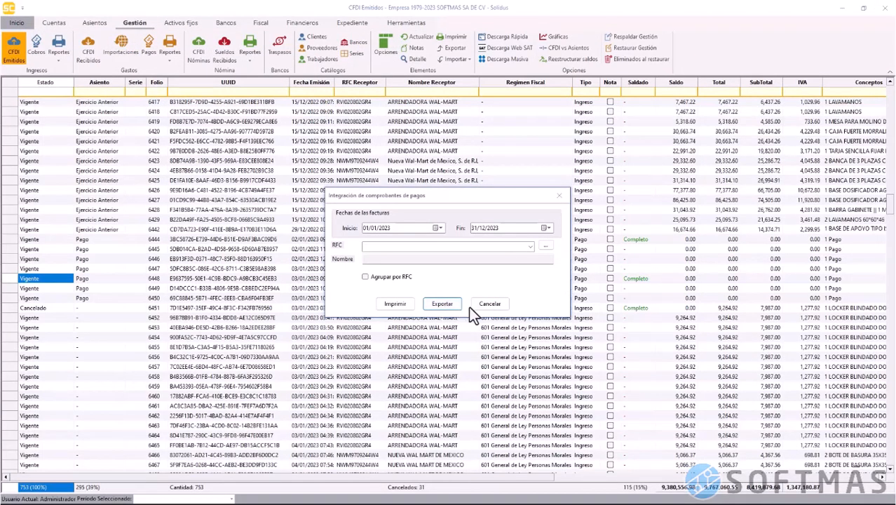
left_click(489, 306)
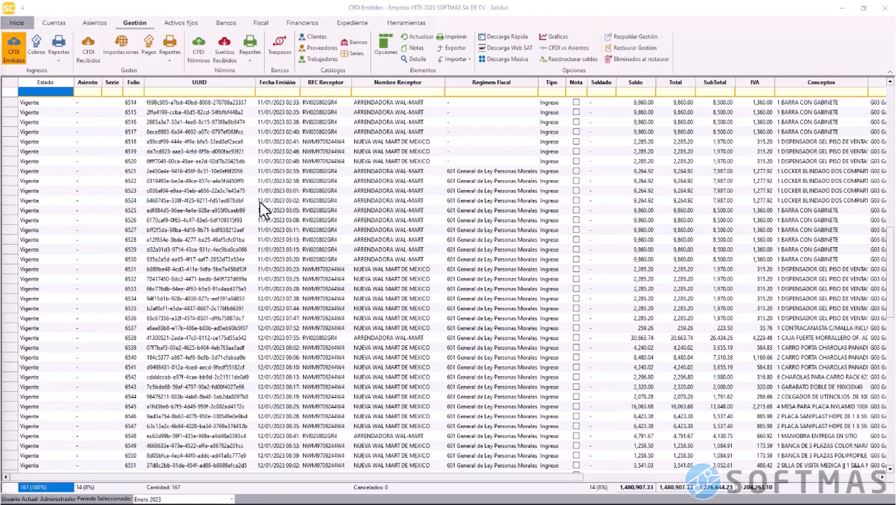
Open the Cobros list from the Gestión ribbon
left_click(39, 45)
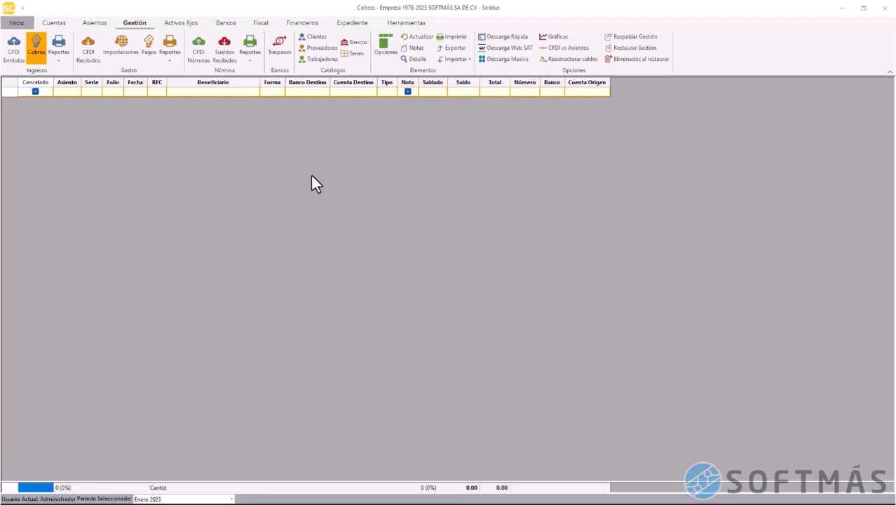
Create a cobro dated 15/01 of type Ingresos a comprobar for TRANSPORTACION Y LOGISTICA MALDONADO
right_click(275, 129)
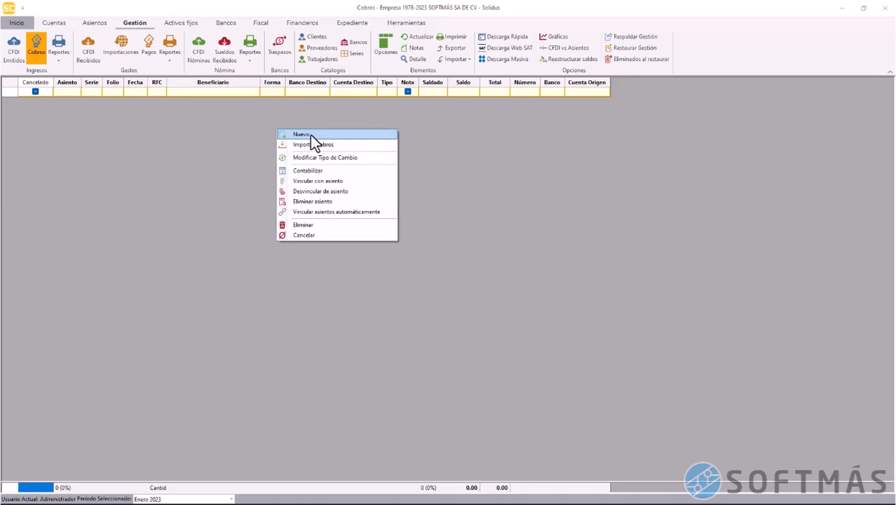
left_click(310, 135)
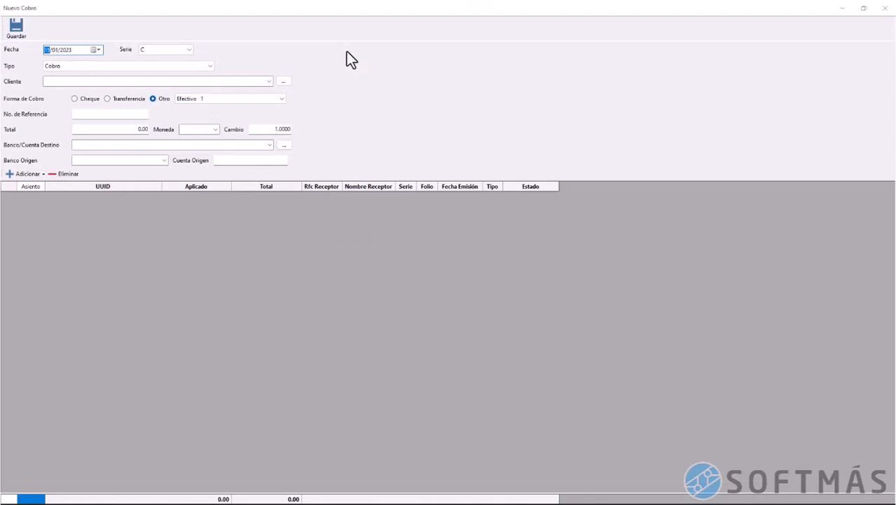
type("1501")
left_click(163, 67)
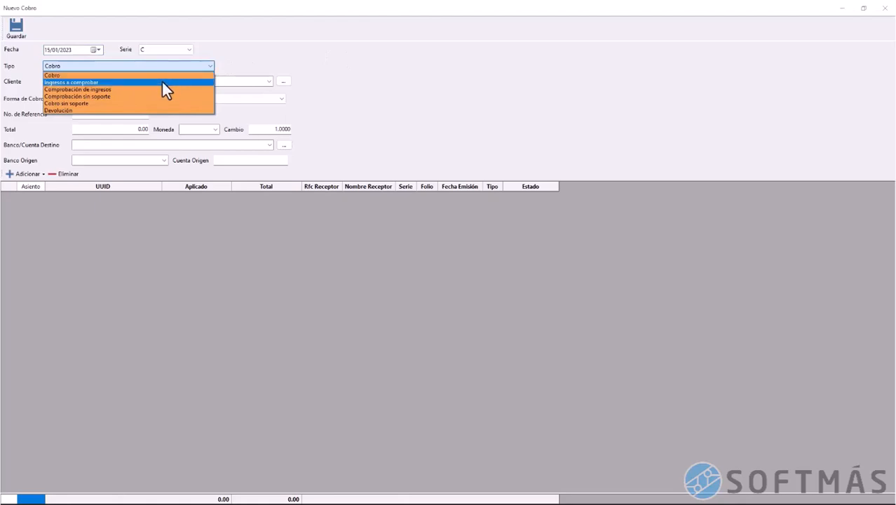
left_click(162, 82)
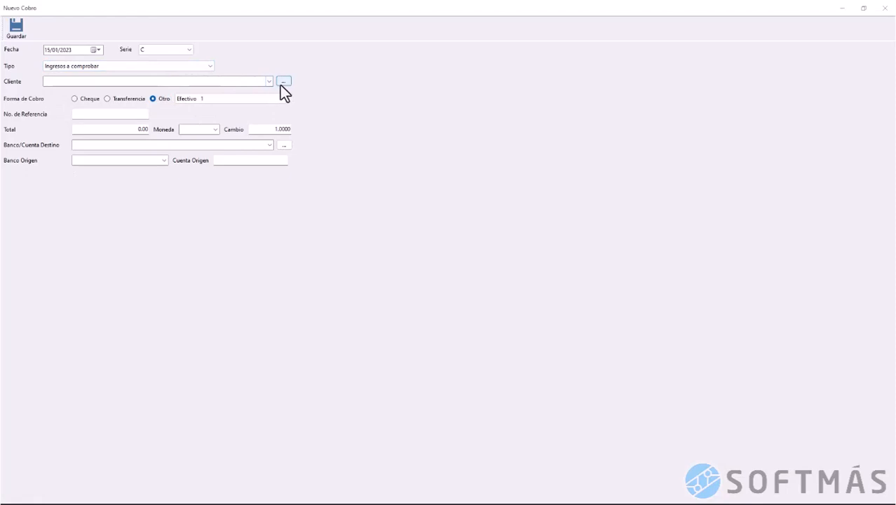
left_click(251, 81)
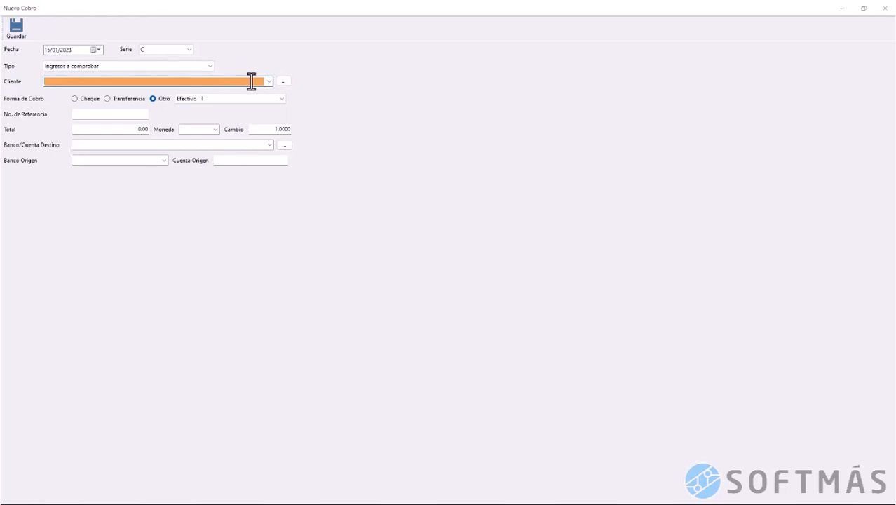
type("TL")
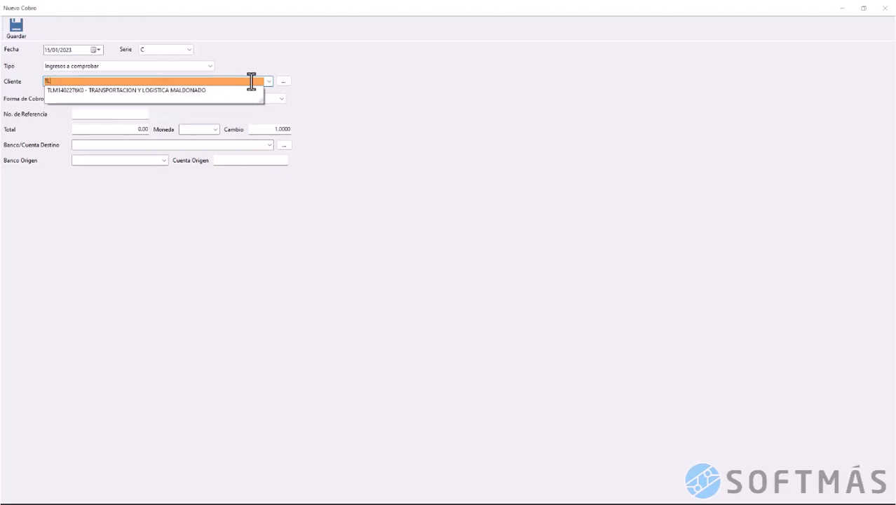
key("Down")
key("Return")
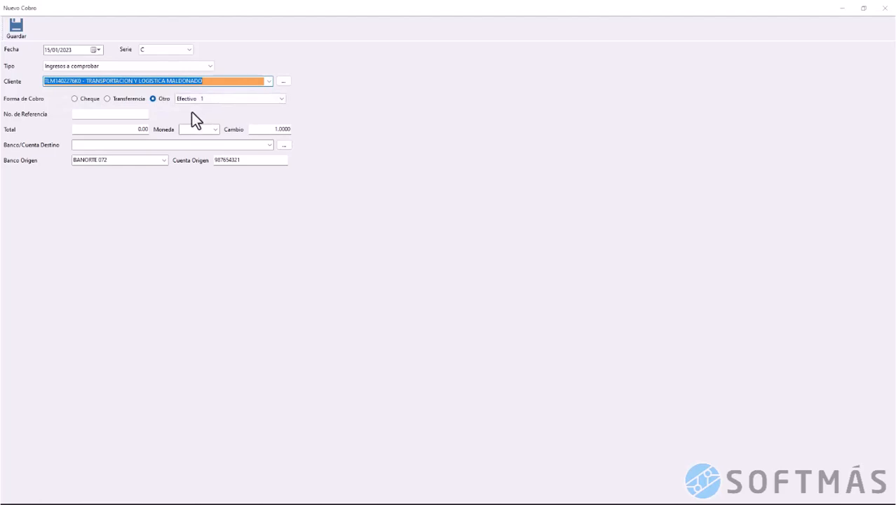
Set payment method Transferencia 3 with total 146,615.98 in MXN
left_click(125, 99)
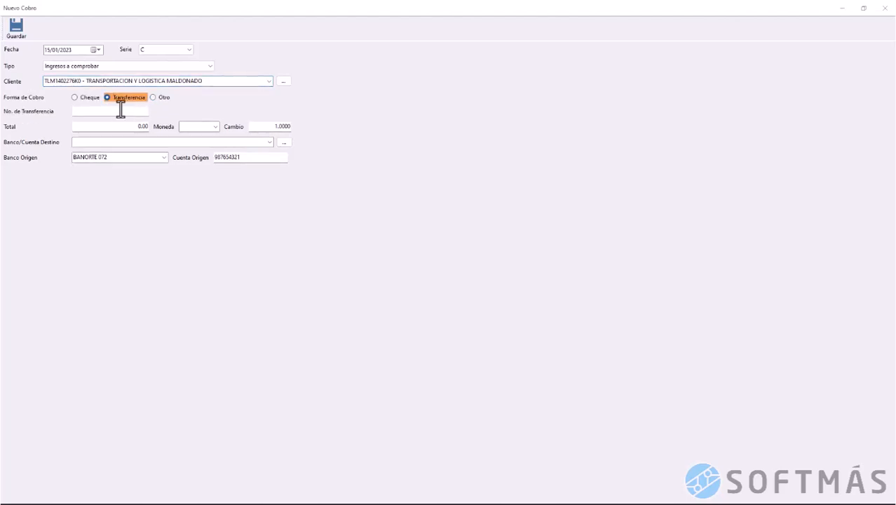
left_click(120, 112)
left_click(156, 99)
left_click(203, 101)
left_click(205, 105)
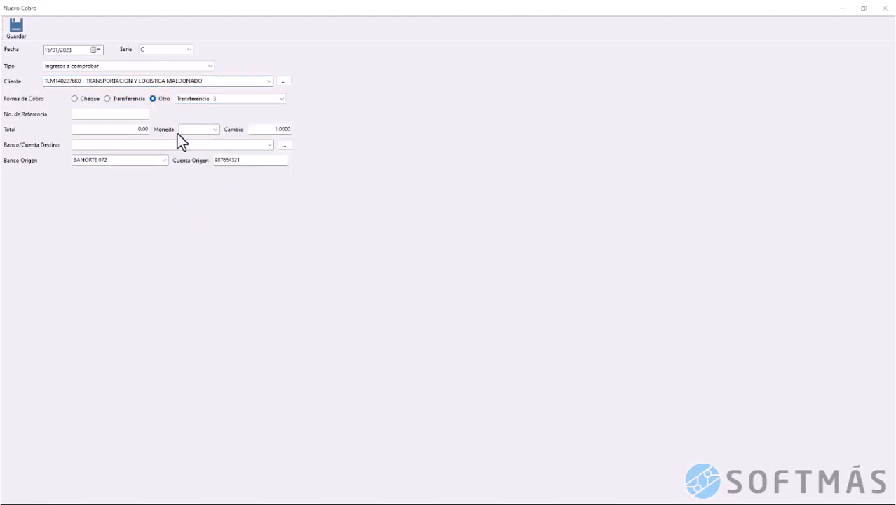
left_click_drag(127, 130, 169, 130)
type("146615.98")
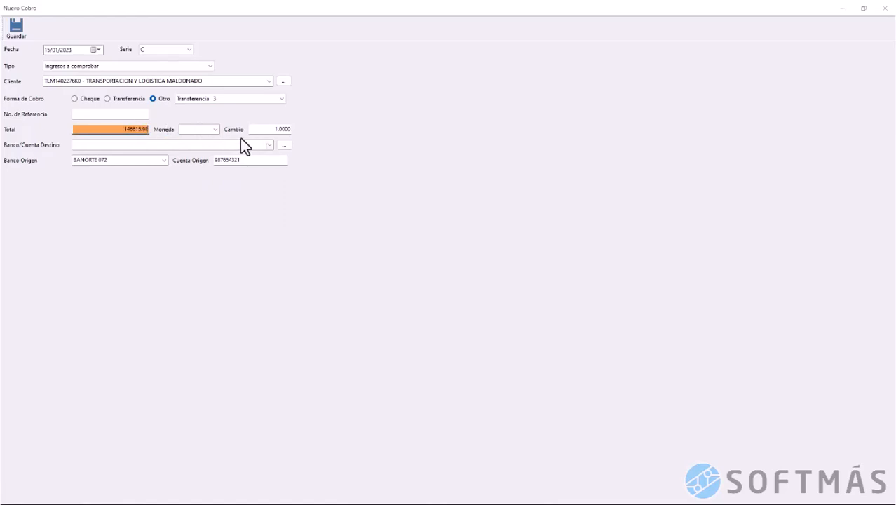
left_click(209, 129)
type("m")
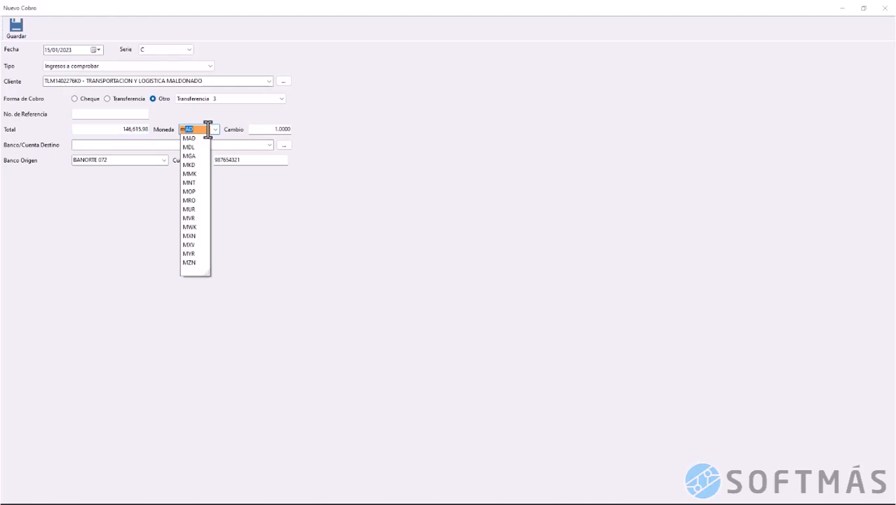
type("xN")
key("Down")
key("Return")
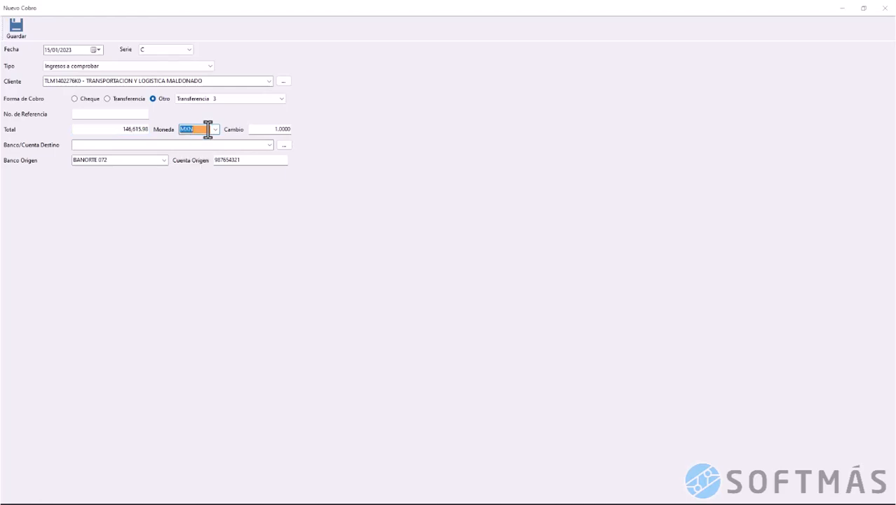
Choose BBVA BANCOMER 012 as destination, clear the origin bank and account, and save
left_click(269, 145)
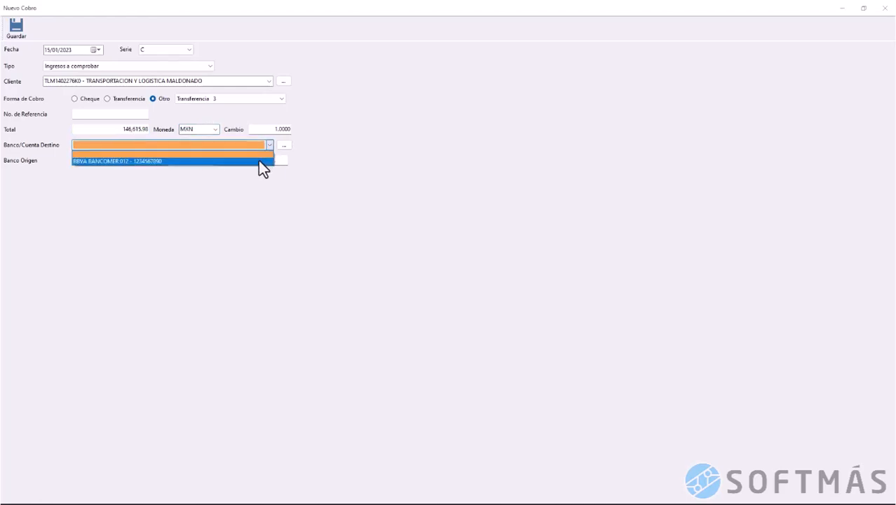
left_click(258, 160)
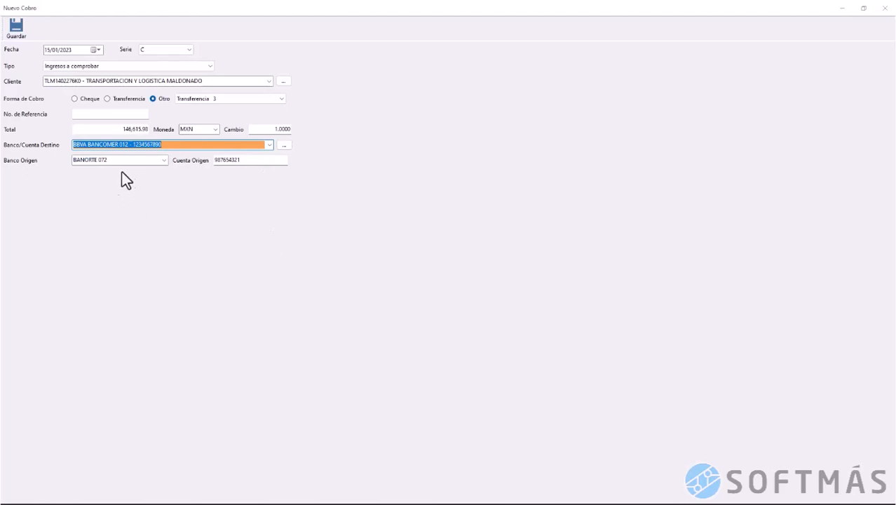
key("Tab")
key("Delete")
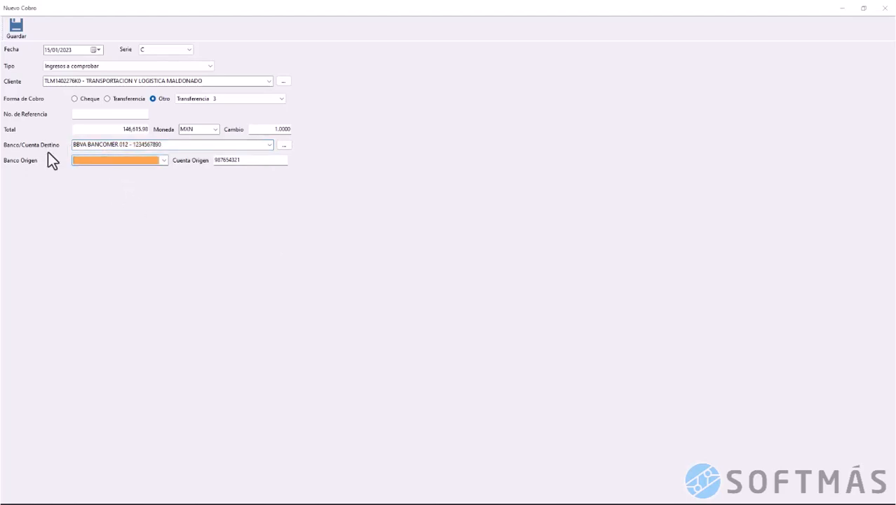
left_click(252, 160)
key("Delete")
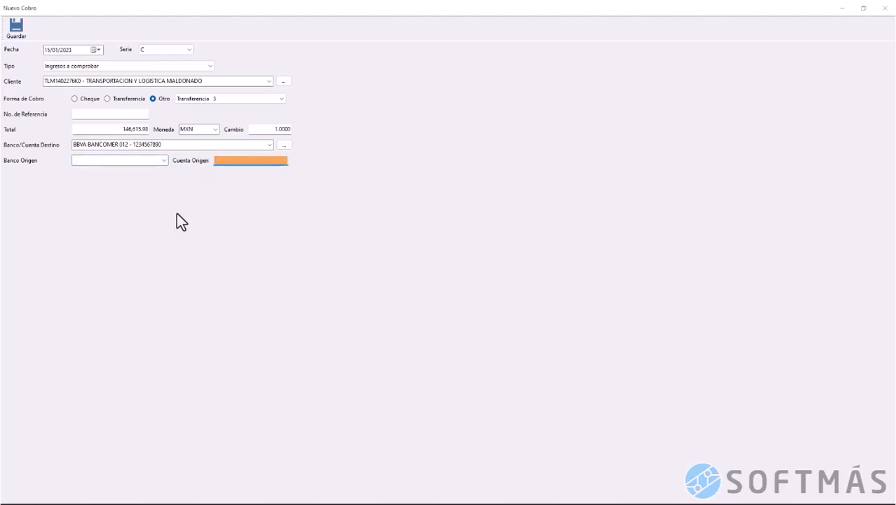
left_click(15, 31)
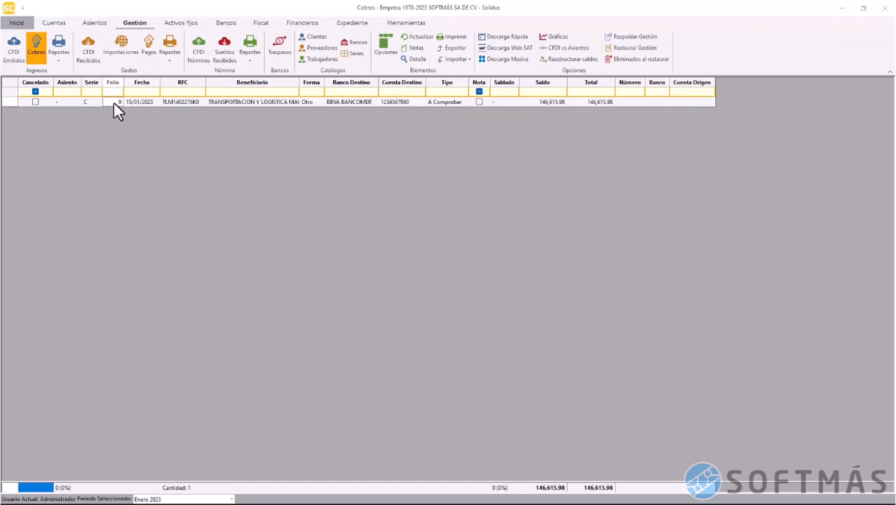
left_click(547, 105)
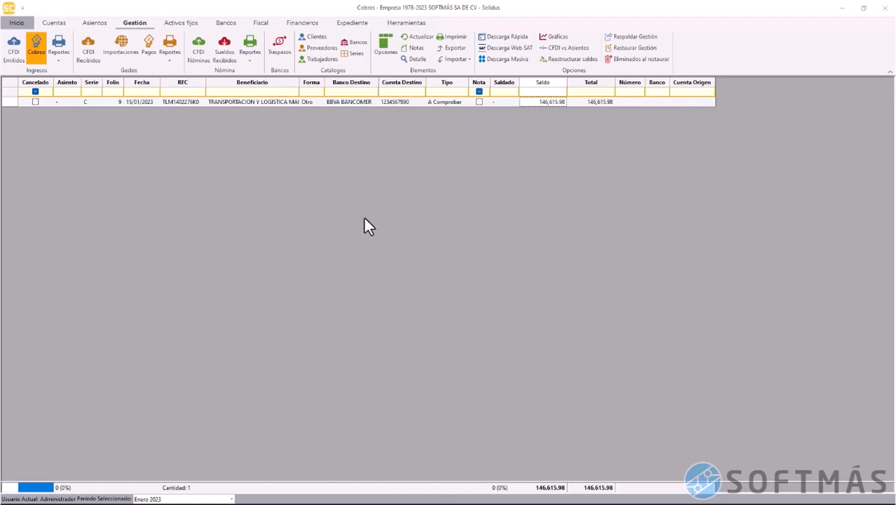
left_click(231, 498)
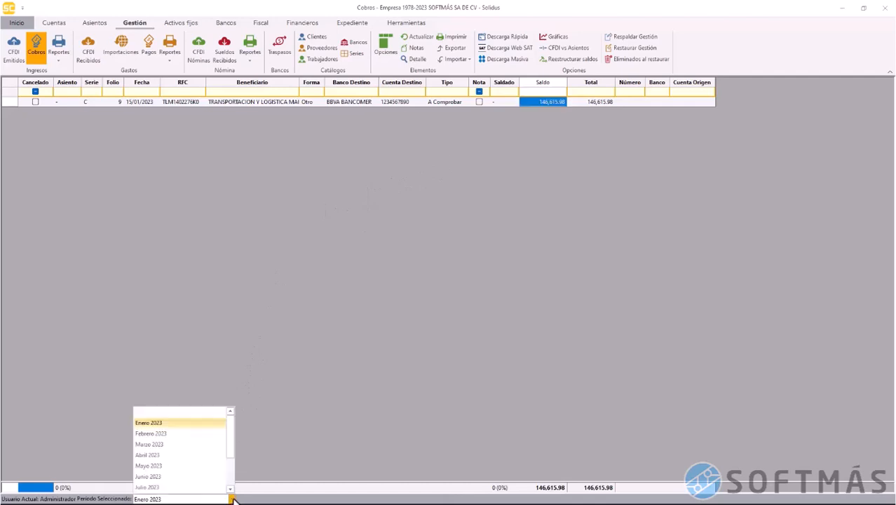
left_click(182, 445)
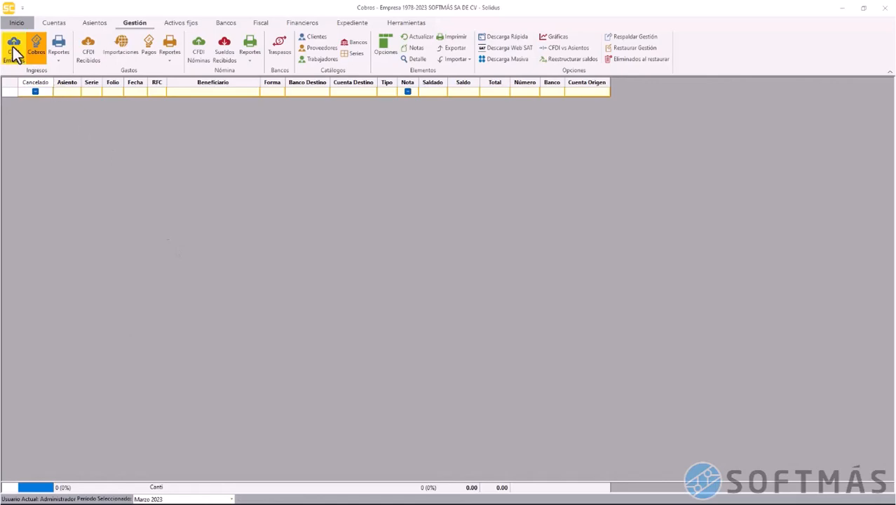
left_click(13, 49)
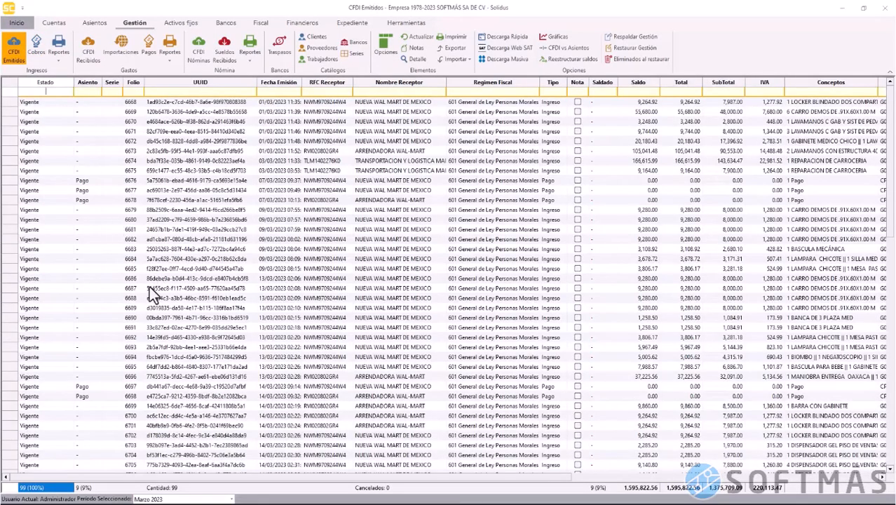
scroll(169, 286, "down", 15)
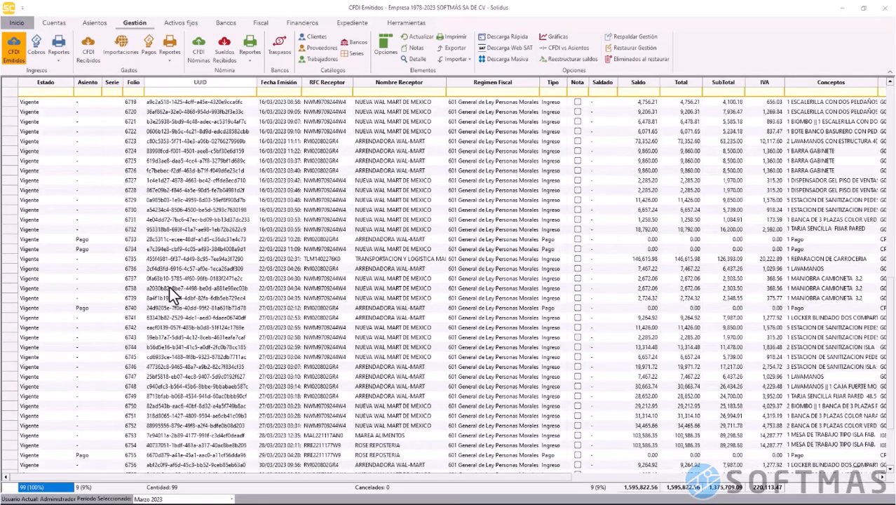
left_click(15, 261)
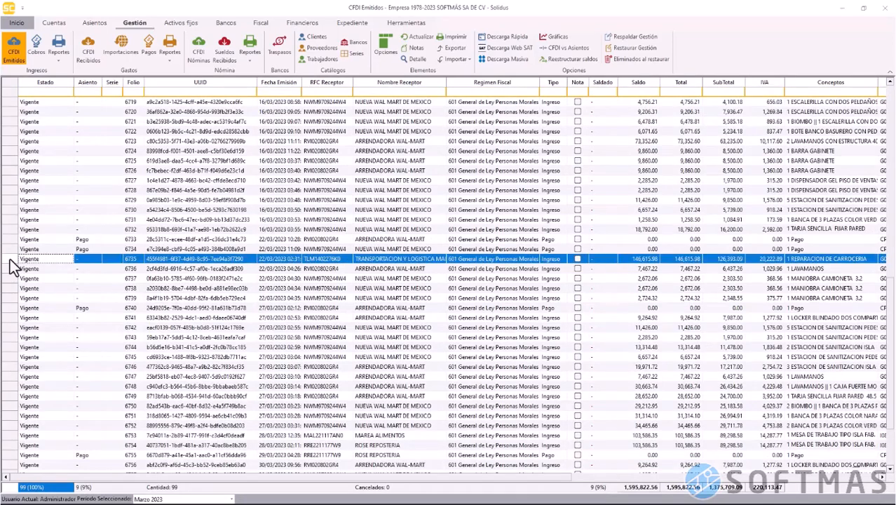
scroll(99, 235, "down", 3)
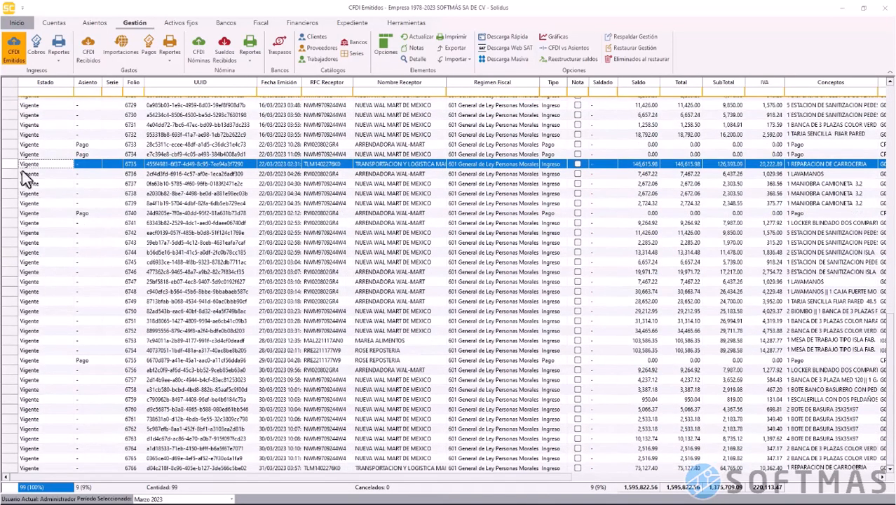
right_click(10, 166)
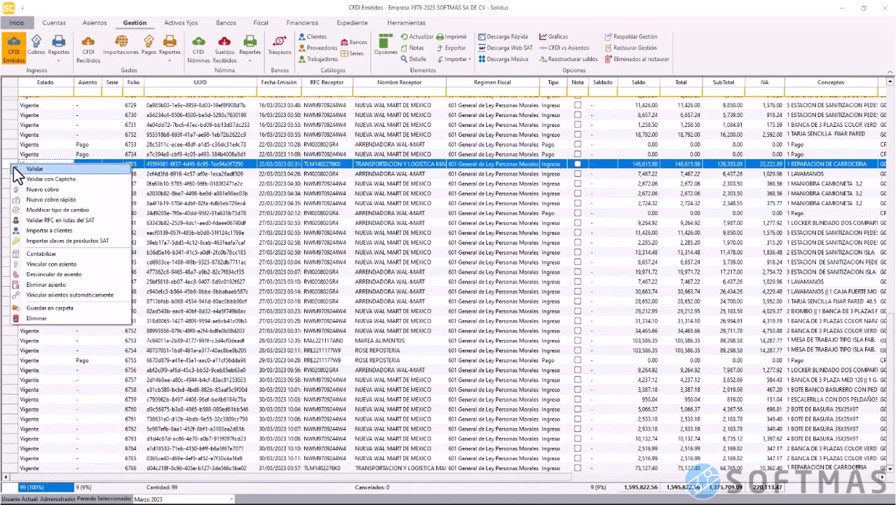
left_click(78, 188)
left_click(169, 68)
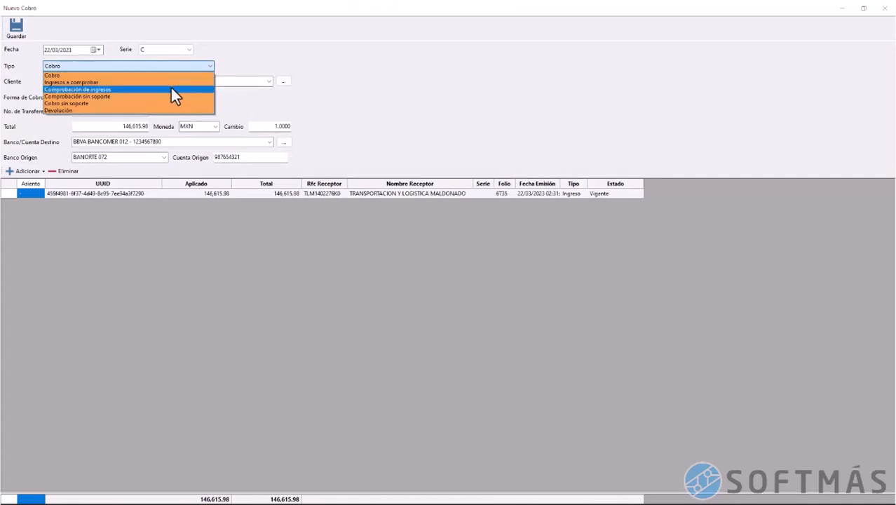
left_click(171, 86)
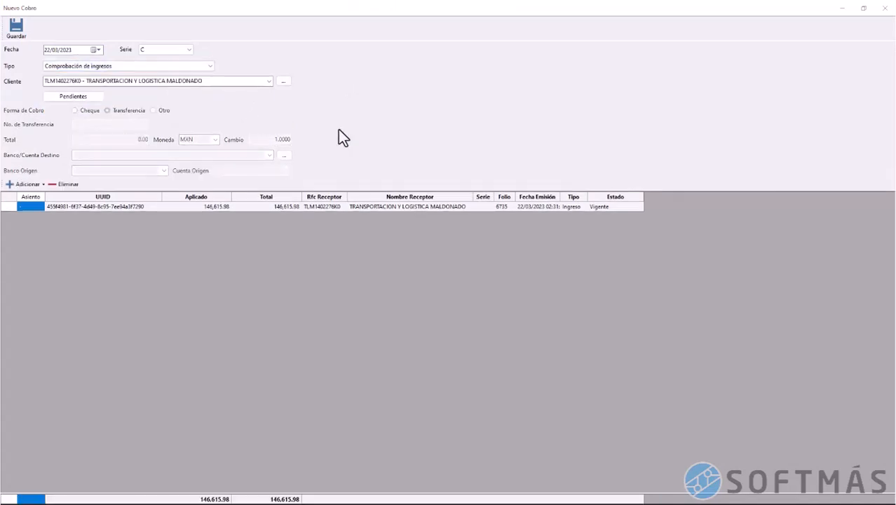
left_click(885, 8)
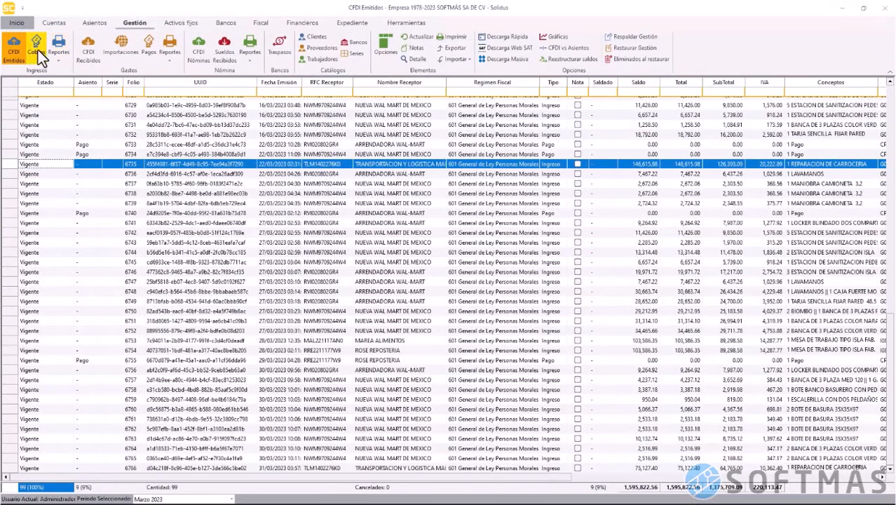
Start a Comprobación de ingresos cobro dated 22/03/2023 settling the pending 146,615.98 cobro
left_click(36, 49)
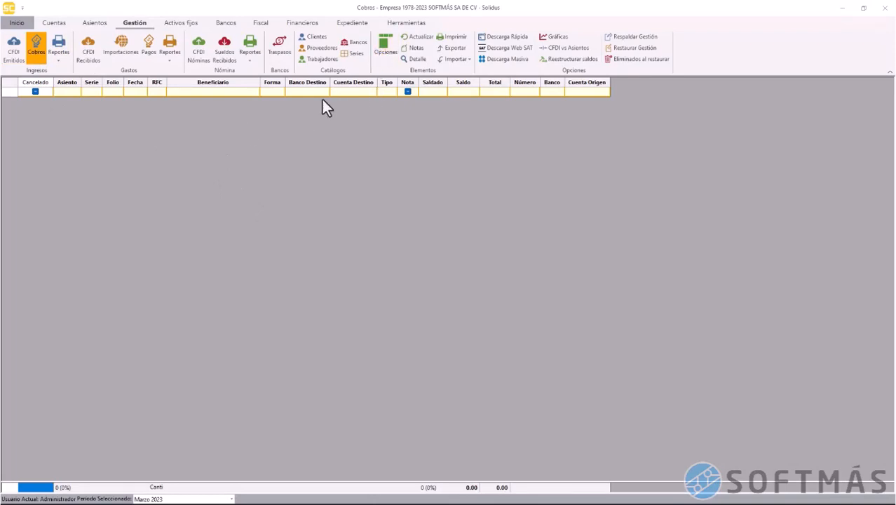
right_click(304, 118)
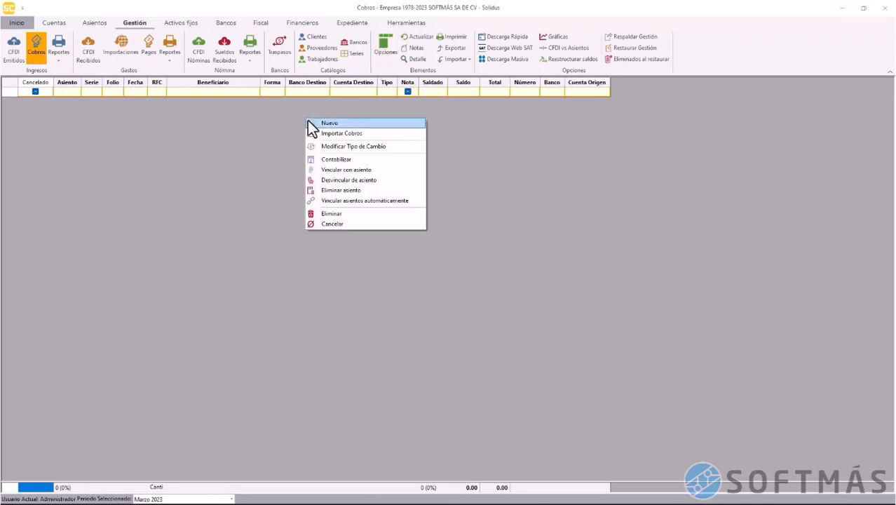
left_click(323, 124)
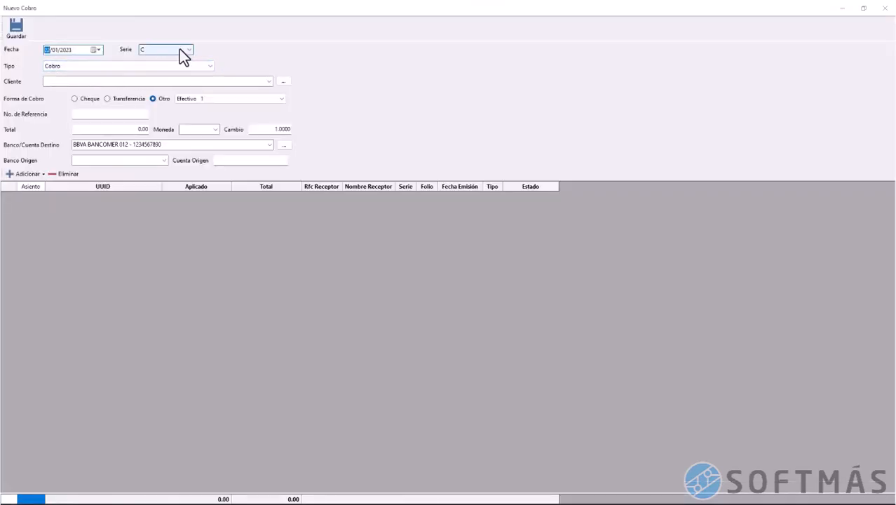
key("Right")
left_click(165, 65)
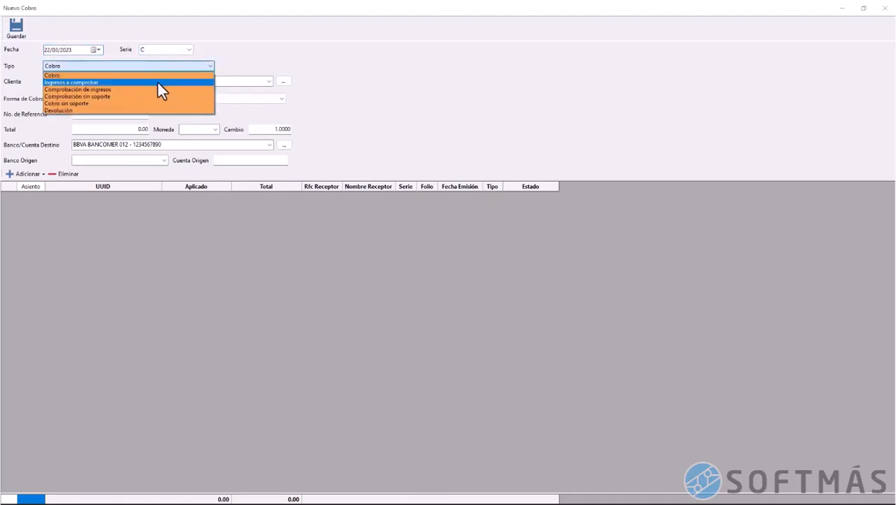
left_click(156, 88)
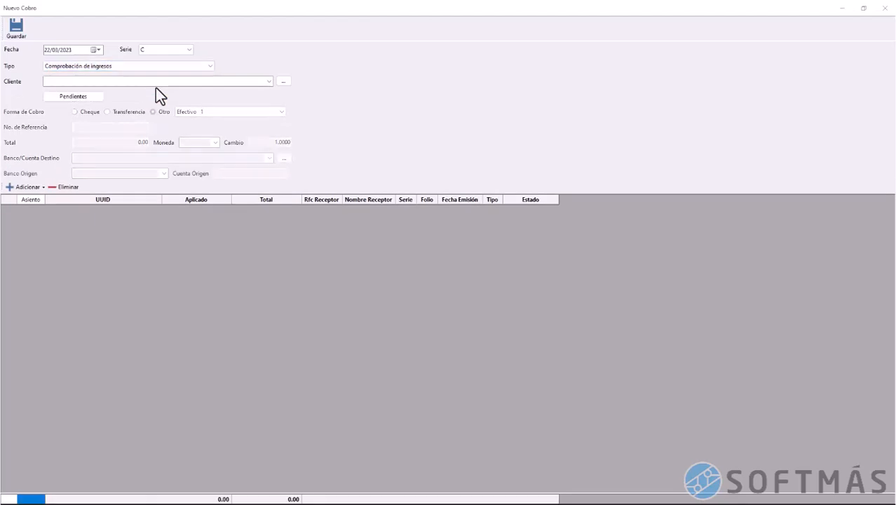
left_click(156, 78)
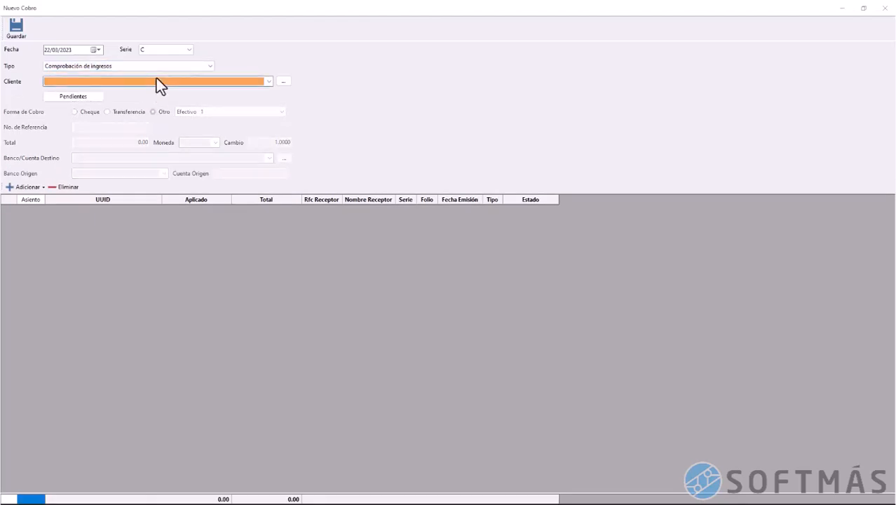
left_click(72, 97)
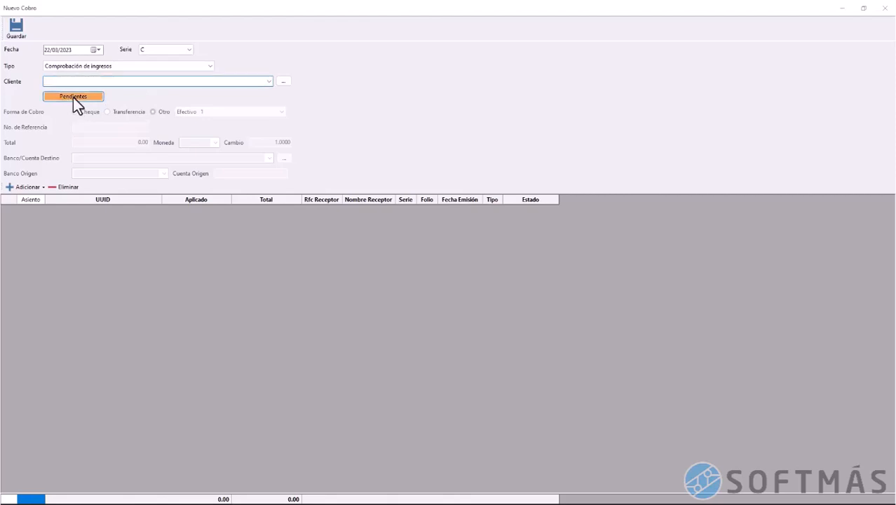
double_click(264, 164)
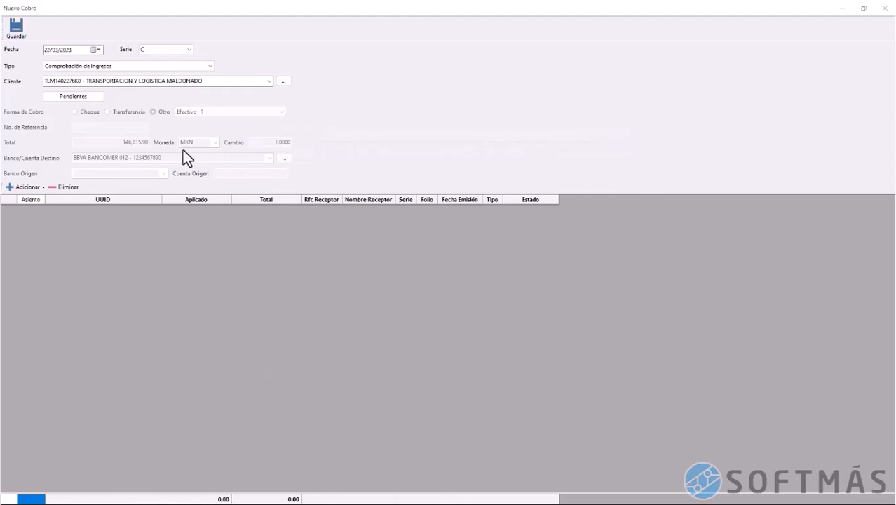
Attach emitted invoice folio 6735, check its UUID and applied amount, and save
left_click(29, 188)
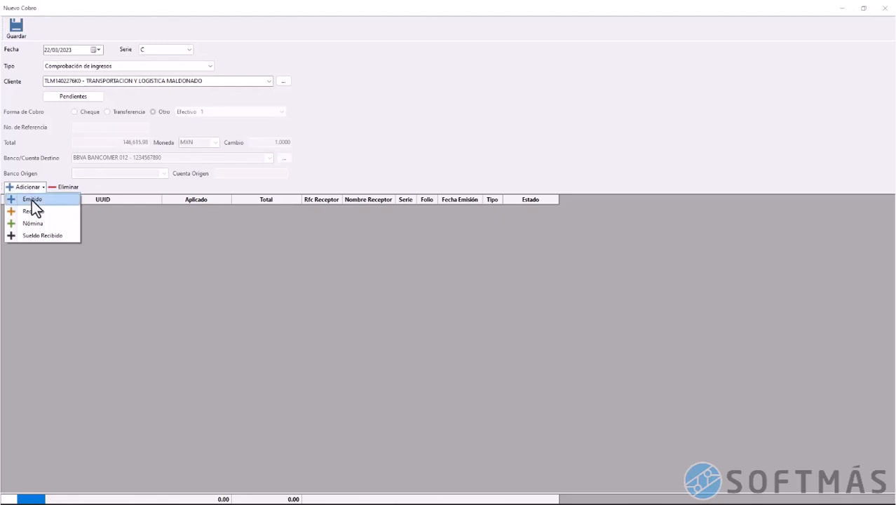
left_click(32, 200)
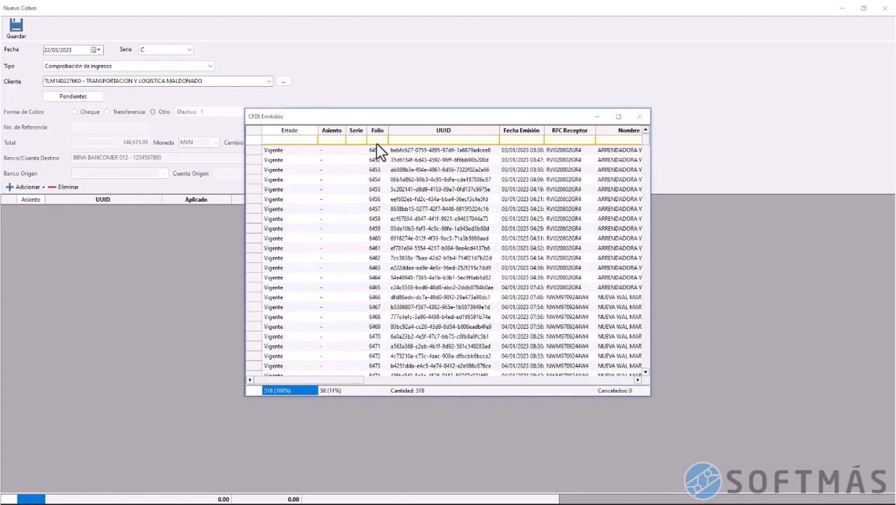
type("6735")
key("Tab")
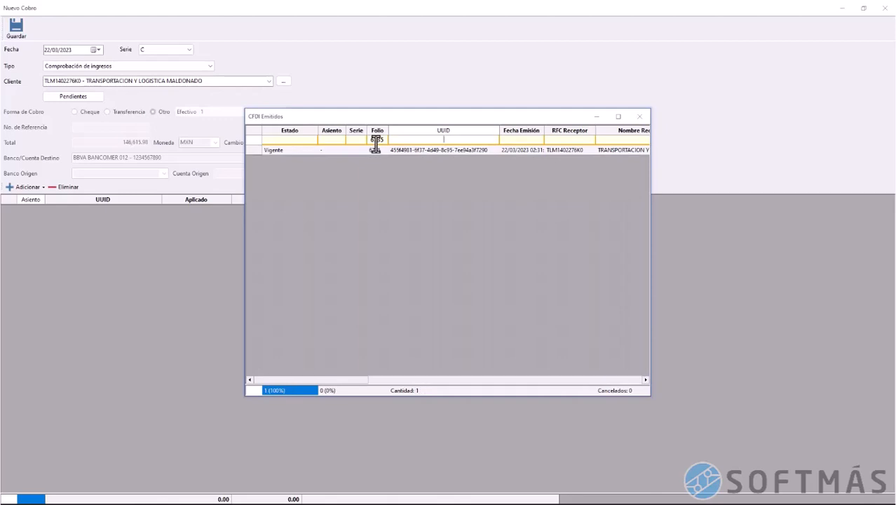
double_click(254, 150)
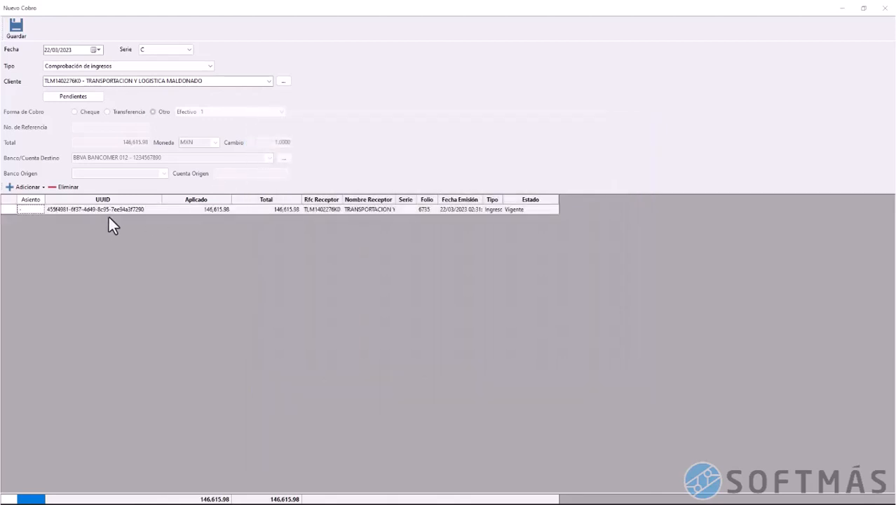
left_click(103, 212)
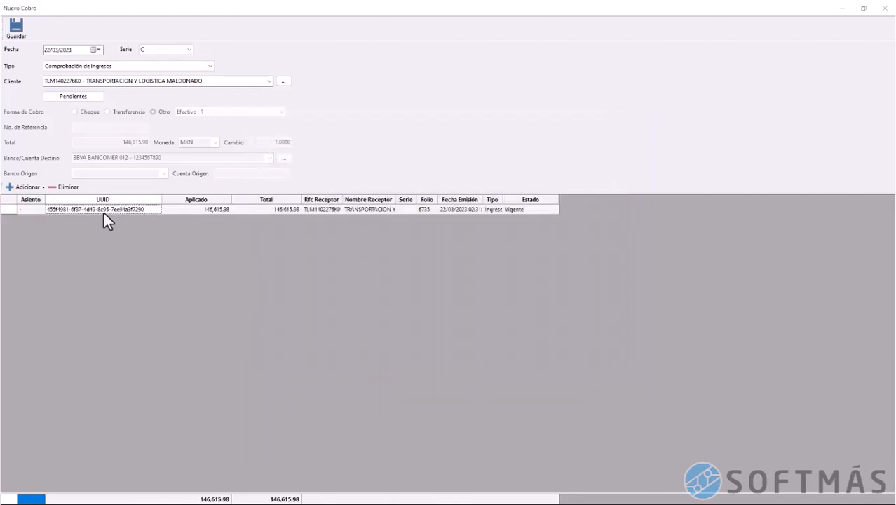
left_click(215, 211)
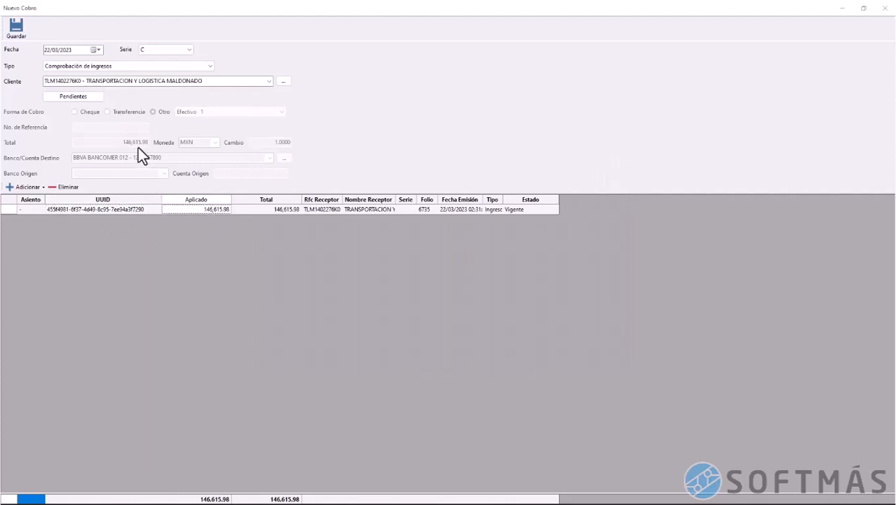
left_click(17, 30)
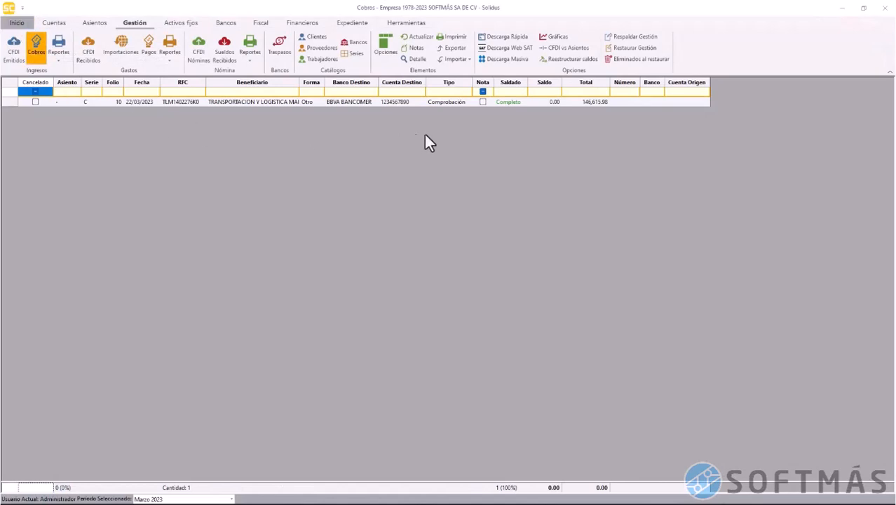
Verify cobro folio 10 and invoice 6735 read Completo, then reselect the cobro in Cobros
left_click(589, 102)
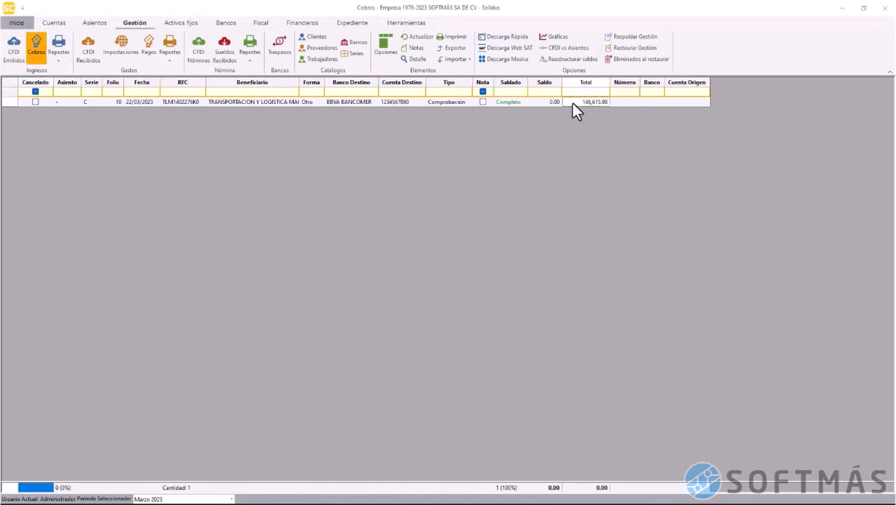
left_click(512, 102)
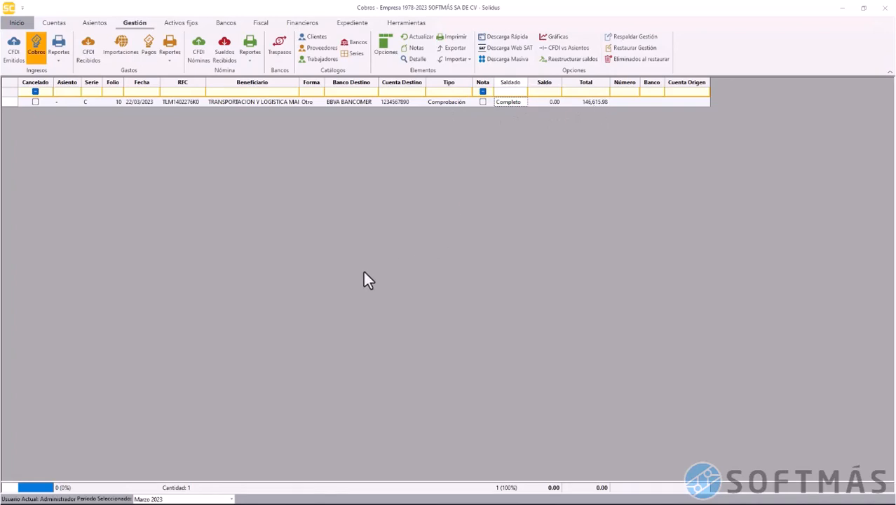
left_click(14, 54)
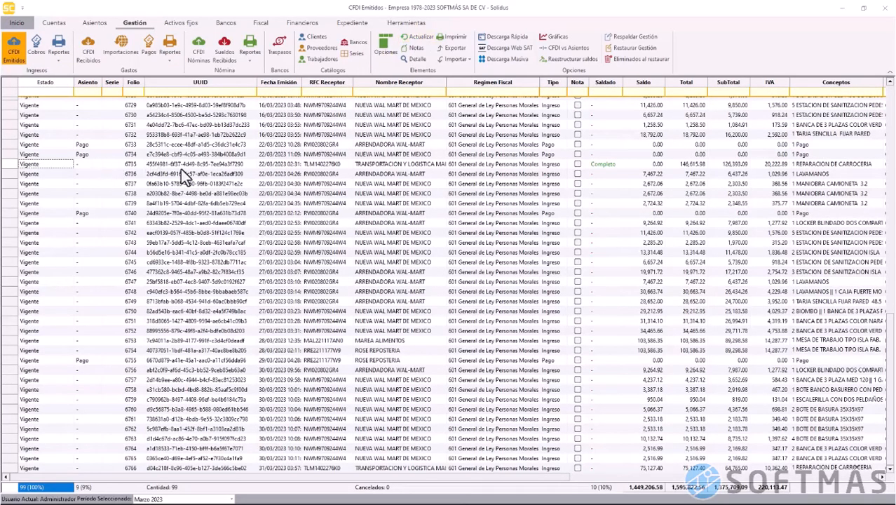
left_click(14, 168)
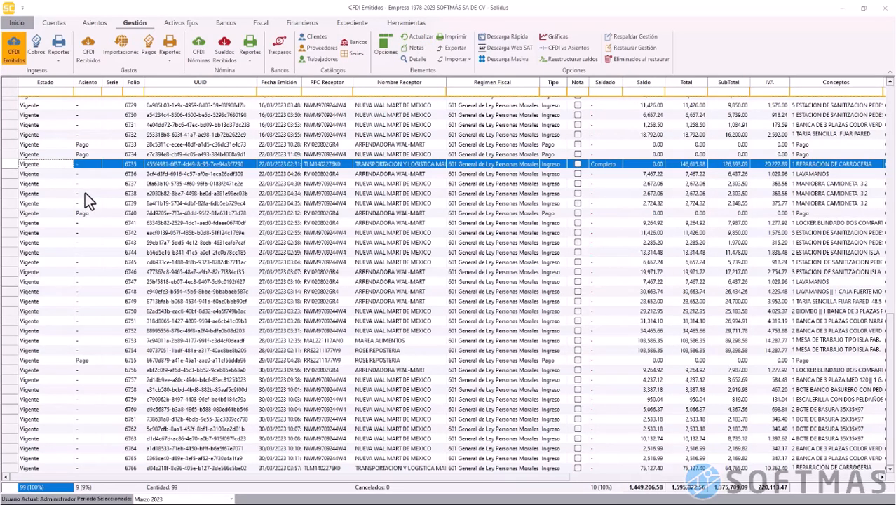
left_click(41, 54)
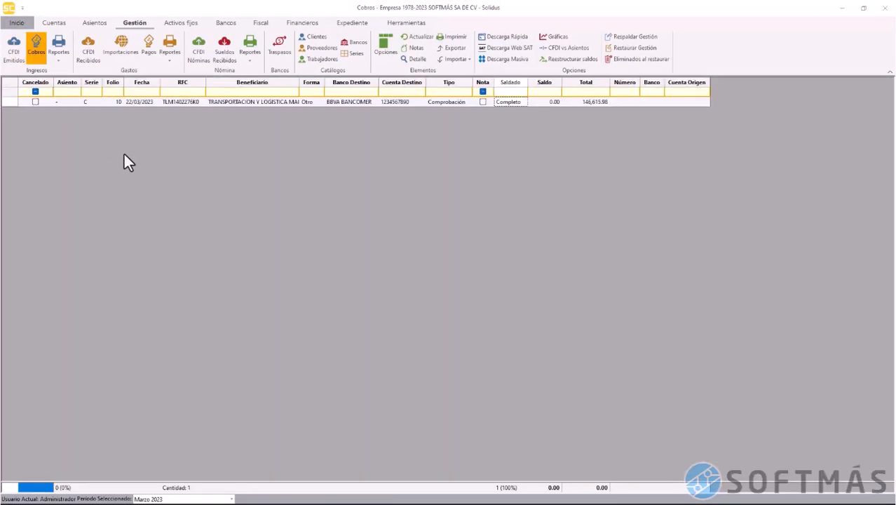
left_click(12, 104)
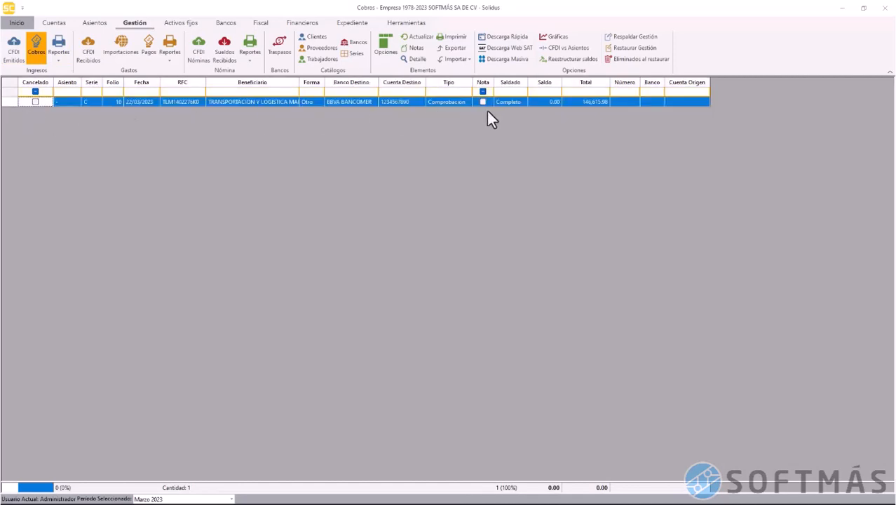
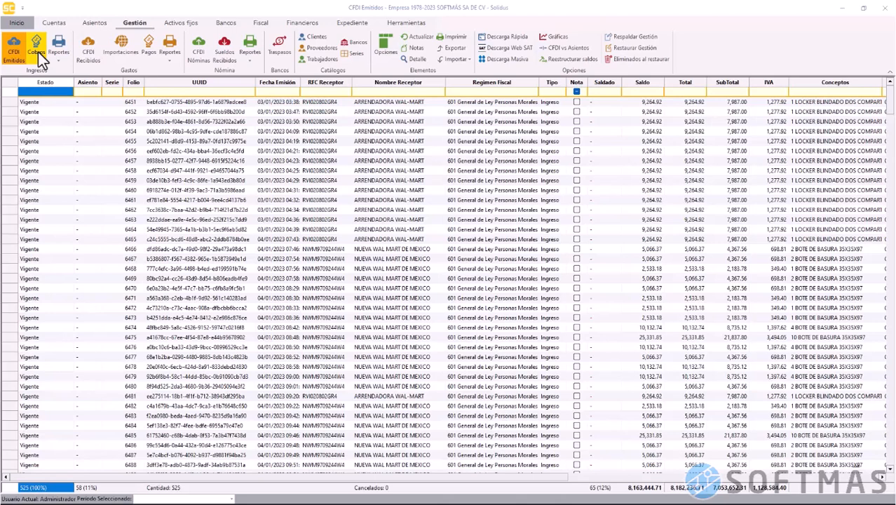
Create a new cobro dated 16/02/2023 with type Ingresos a comprobar
left_click(38, 52)
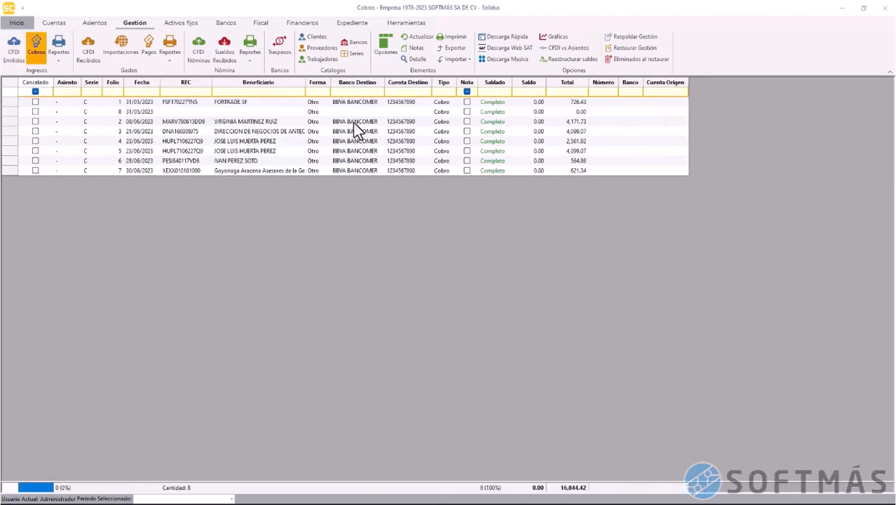
right_click(353, 123)
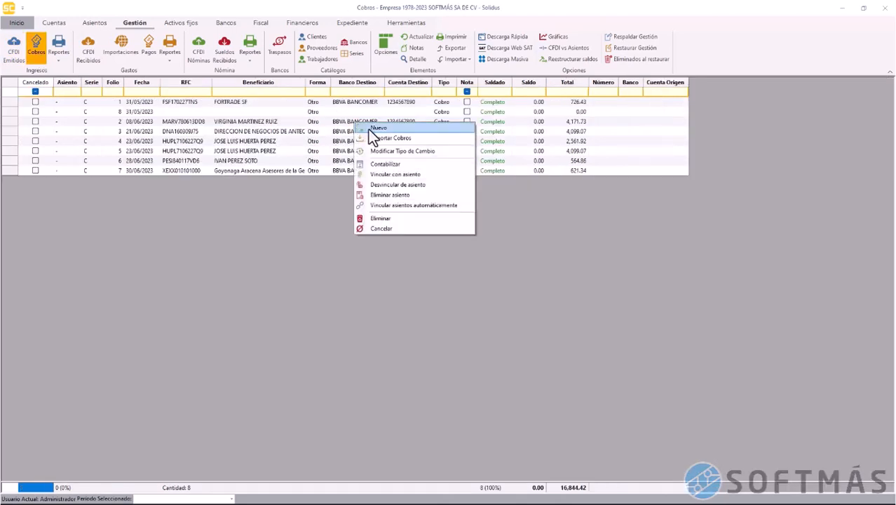
left_click(370, 129)
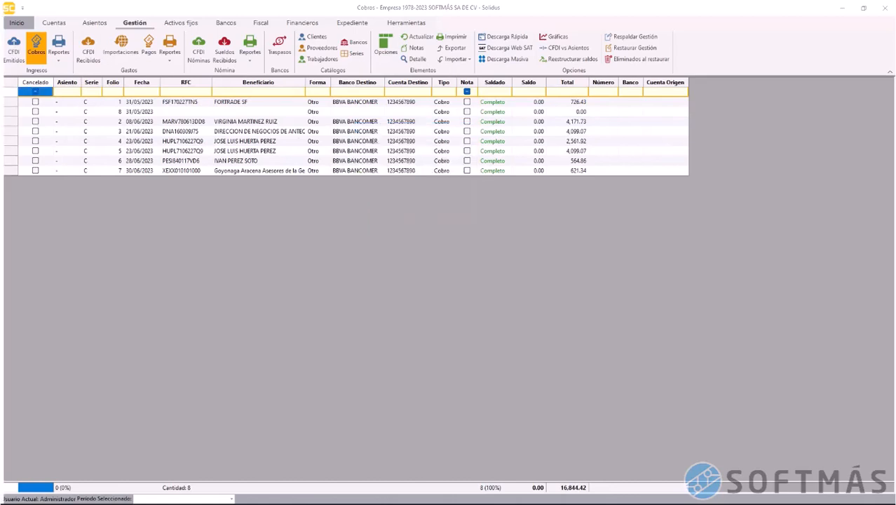
type("1")
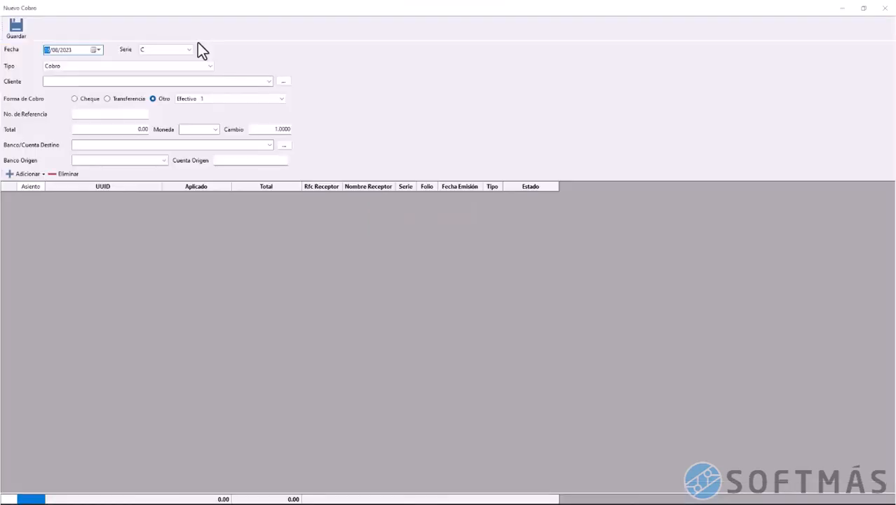
type("6")
type("03")
type("2")
left_click(204, 66)
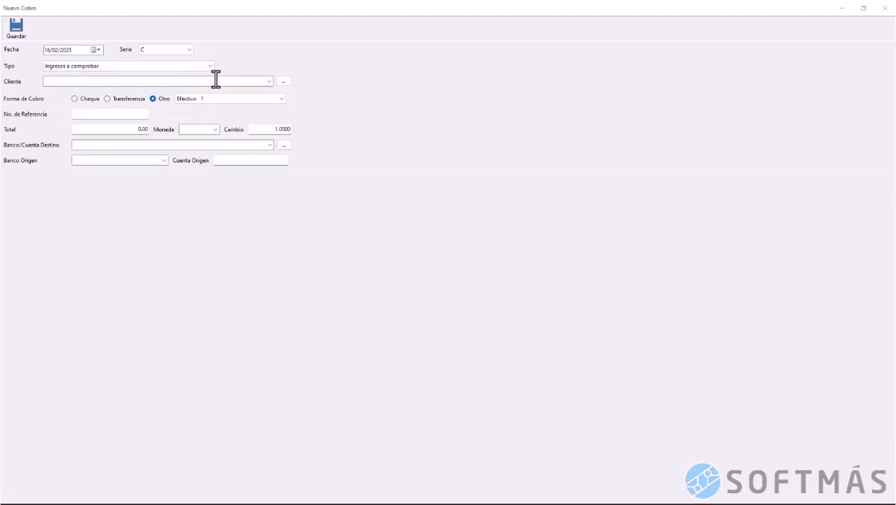
left_click(281, 83)
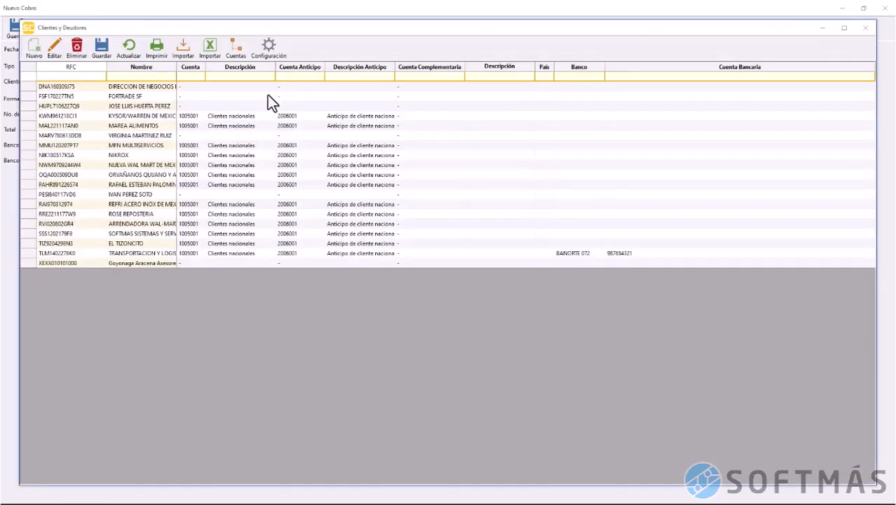
Set client SOFTMAS SISTEMAS Y SERVICIOS, total 15,000.00 and BBVA Bancomer as destination account
left_click(28, 232)
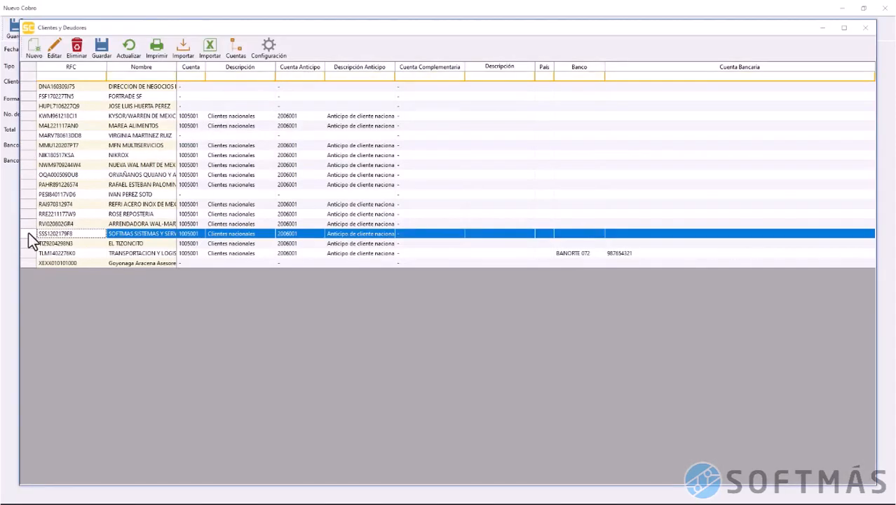
double_click(192, 236)
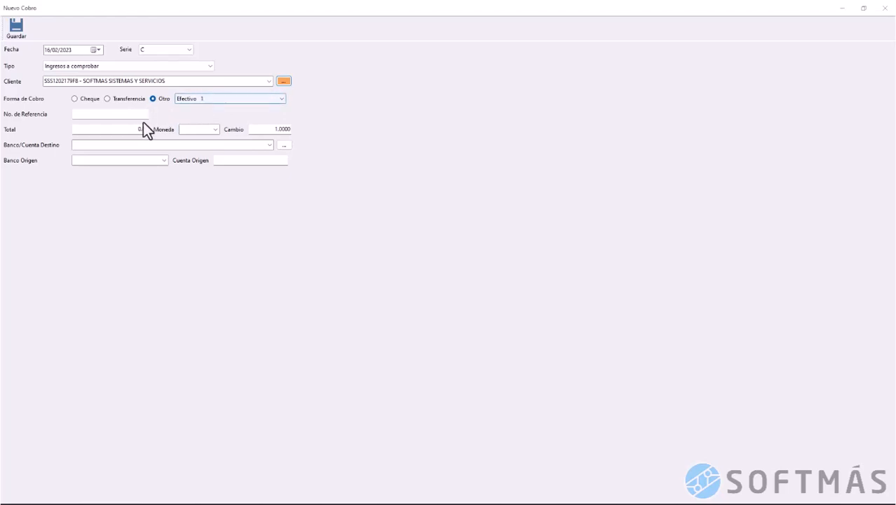
left_click(127, 133)
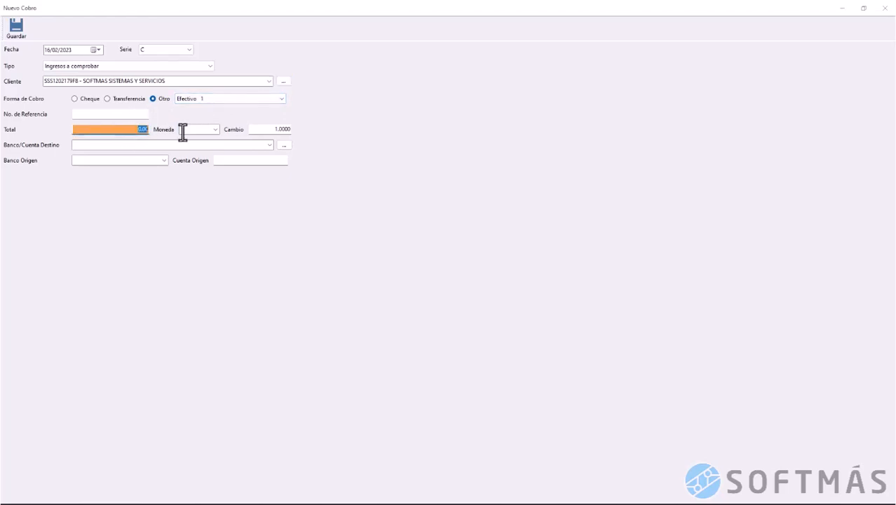
type("15000")
left_click(268, 146)
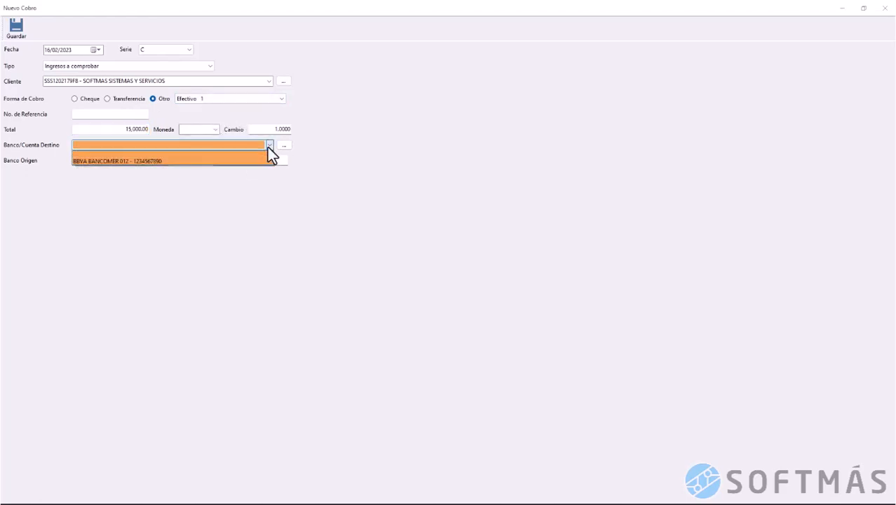
left_click(254, 159)
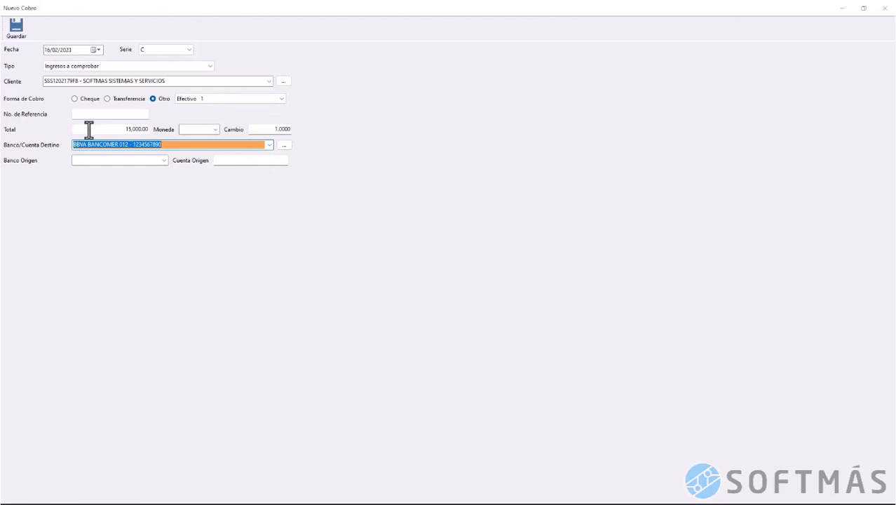
Save the 15,000.00 cobro as folio 9, then begin a Comprobación sin soporte cobro dated 31/03/2023
left_click(17, 28)
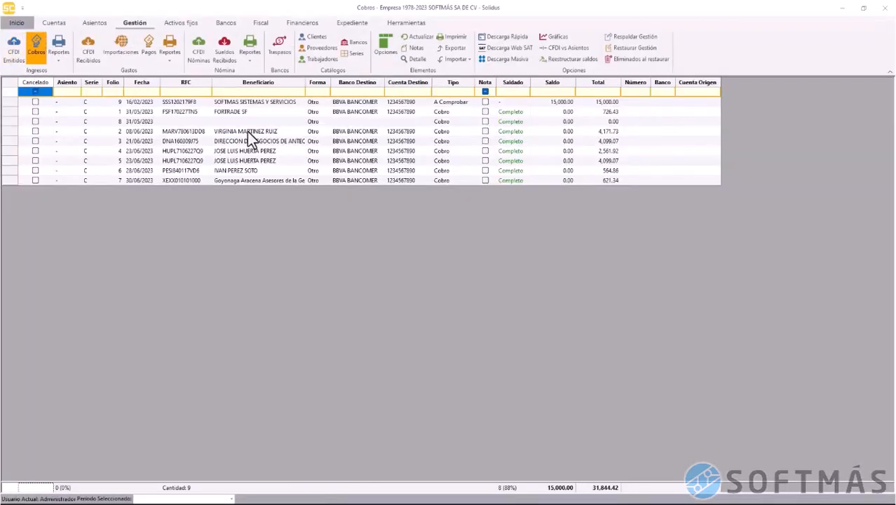
left_click(13, 102)
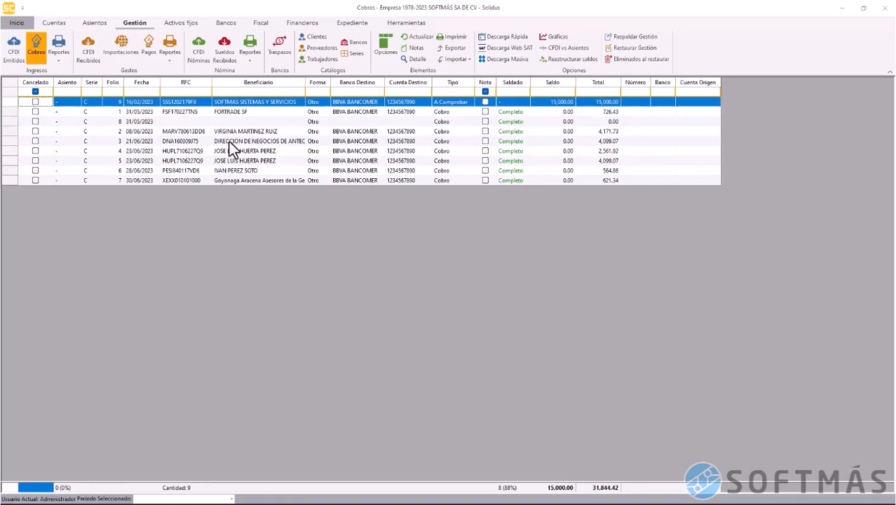
left_click(385, 49)
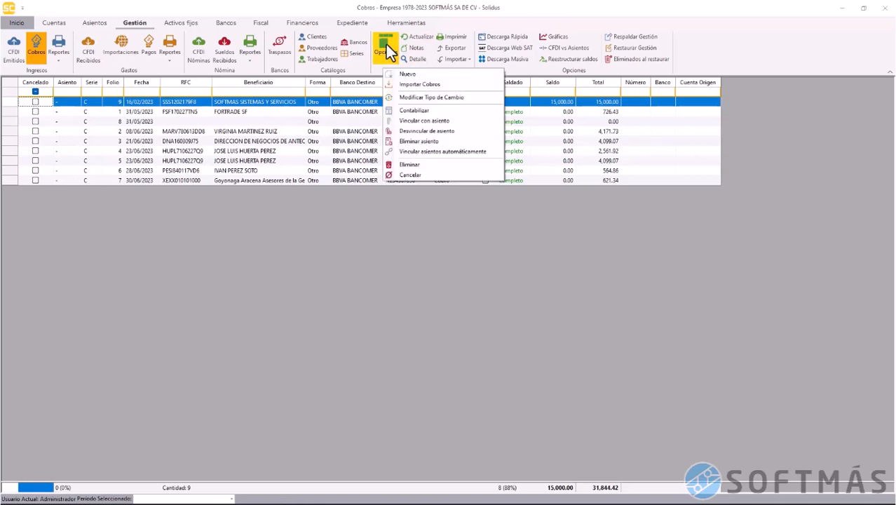
left_click(403, 75)
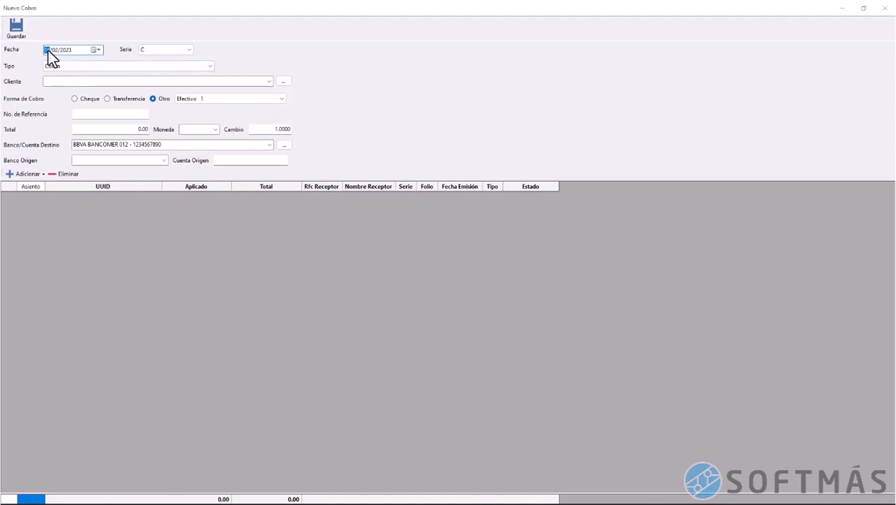
key("Right")
left_click(107, 68)
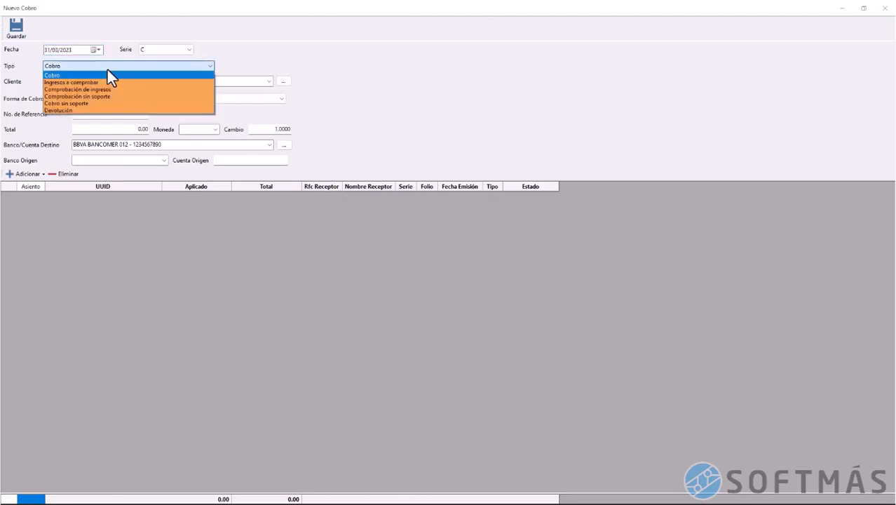
left_click(110, 96)
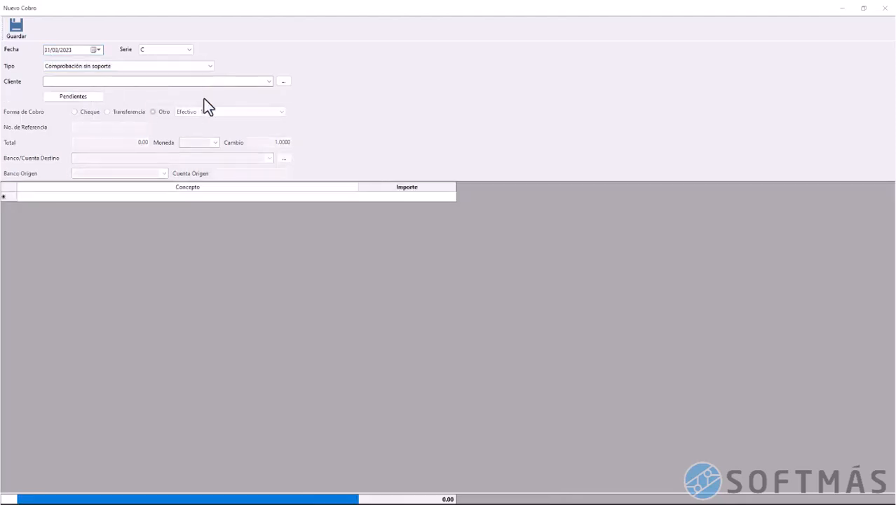
Apply the pending 15,000.00 A Comprobar payment and add an 'Aportación de capital' line of 15,000.00
left_click(91, 99)
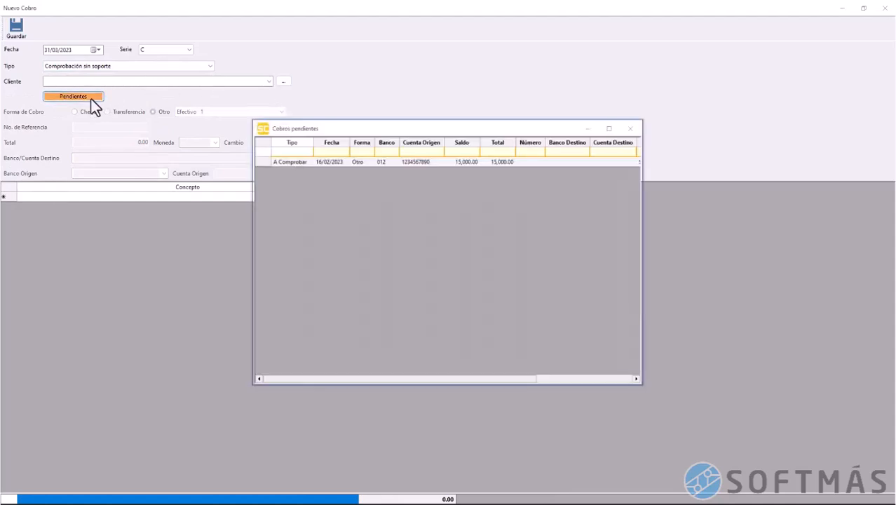
double_click(265, 166)
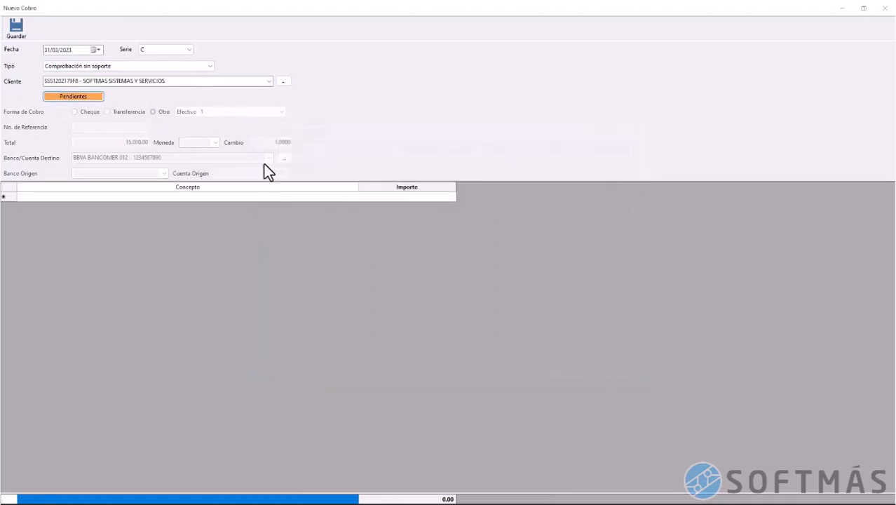
left_click(179, 199)
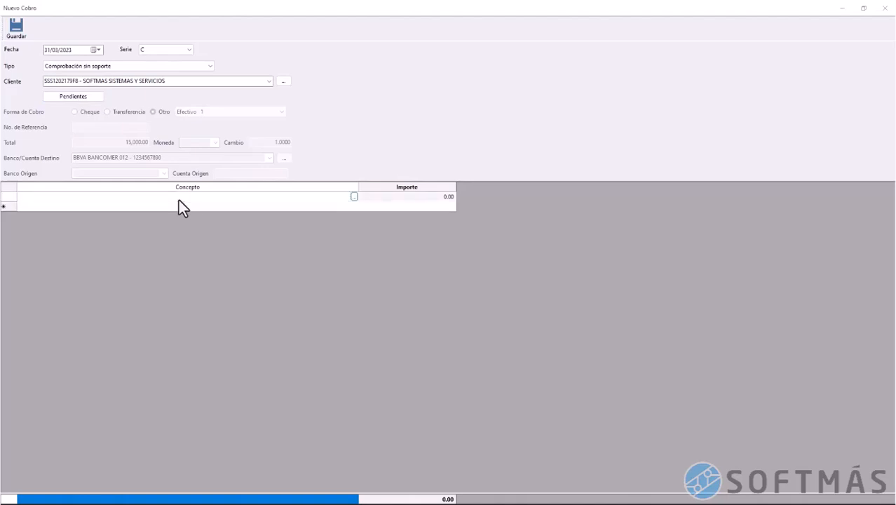
type("aBON")
key("BackSpace")
key("BackSpace")
key("BackSpace")
key("BackSpace")
type("Aportación de capital")
key("Tab")
type("15000")
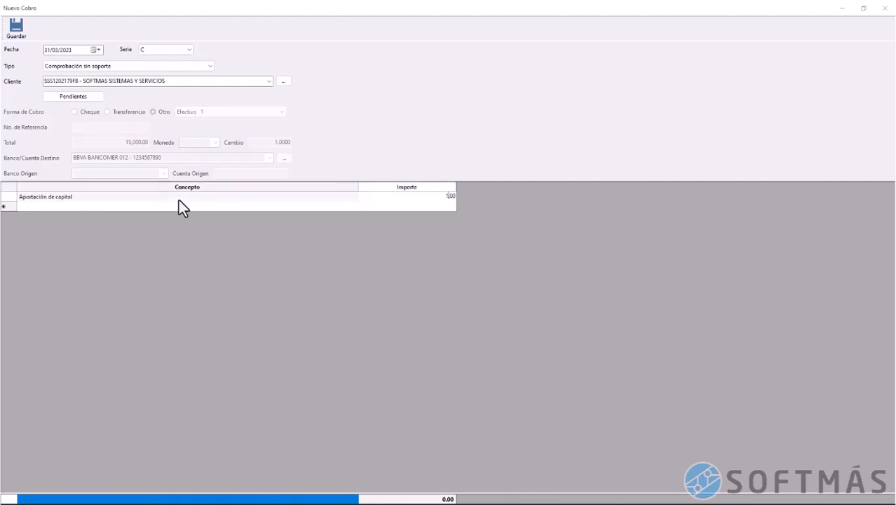
key("Tab")
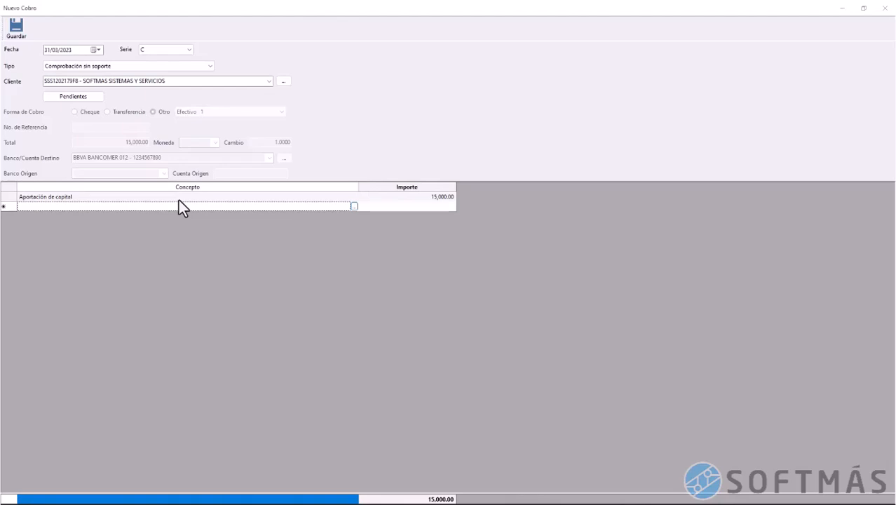
key("Up")
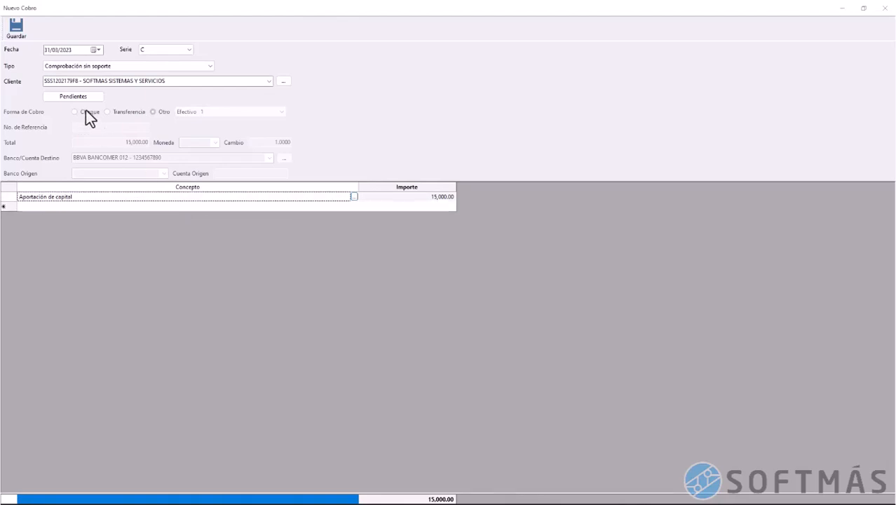
Save the cobro as folio 10, review its details, and return to the cobros list
left_click(19, 40)
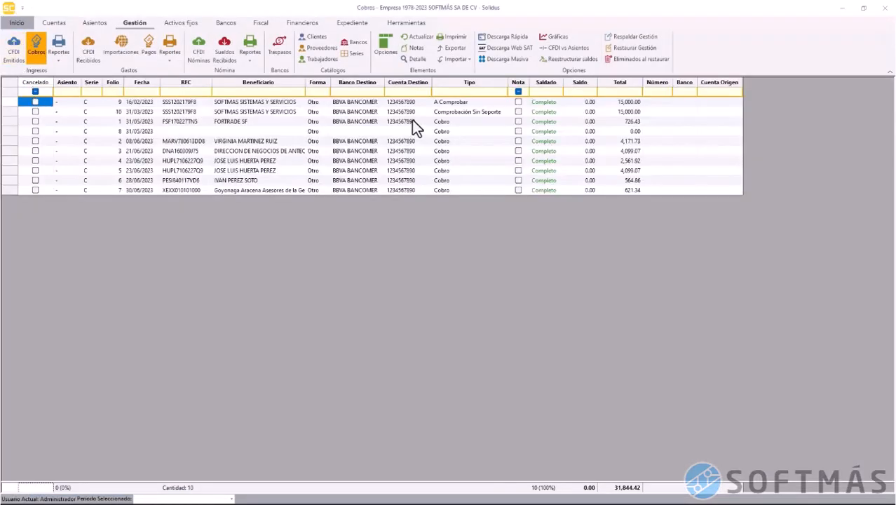
left_click(141, 112)
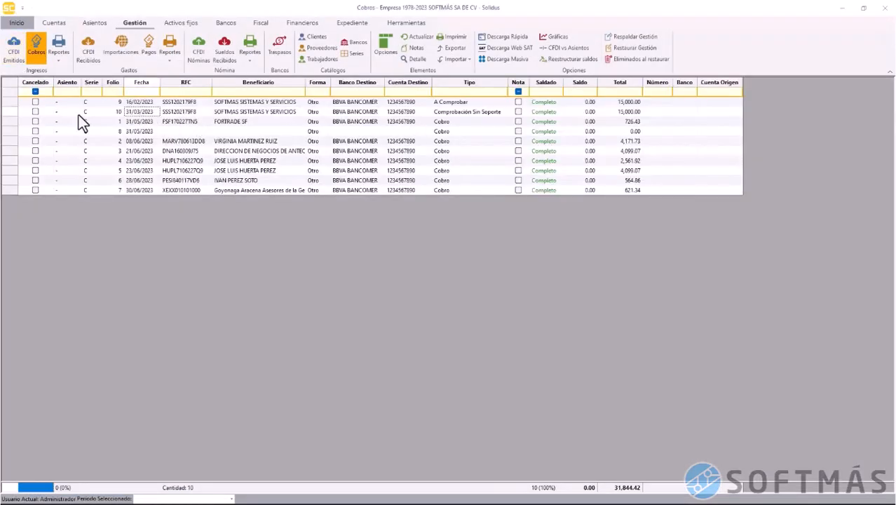
left_click(7, 113)
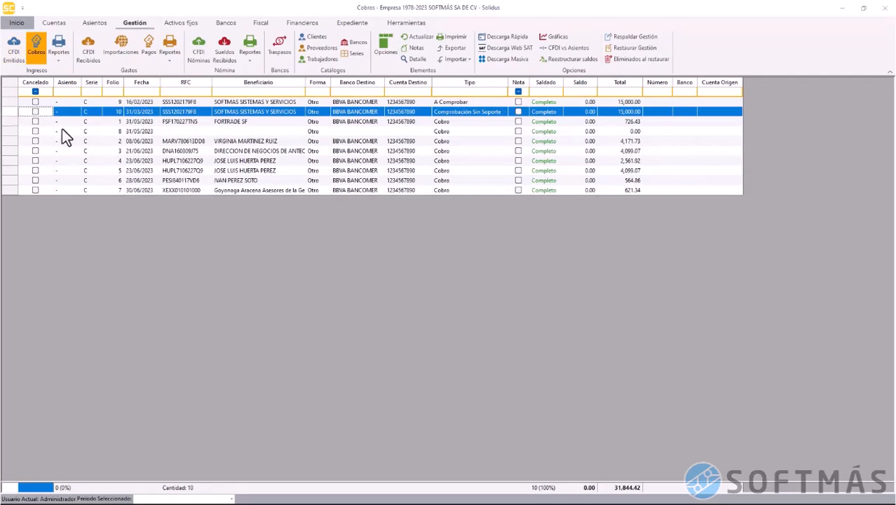
left_click(414, 59)
left_click(414, 59)
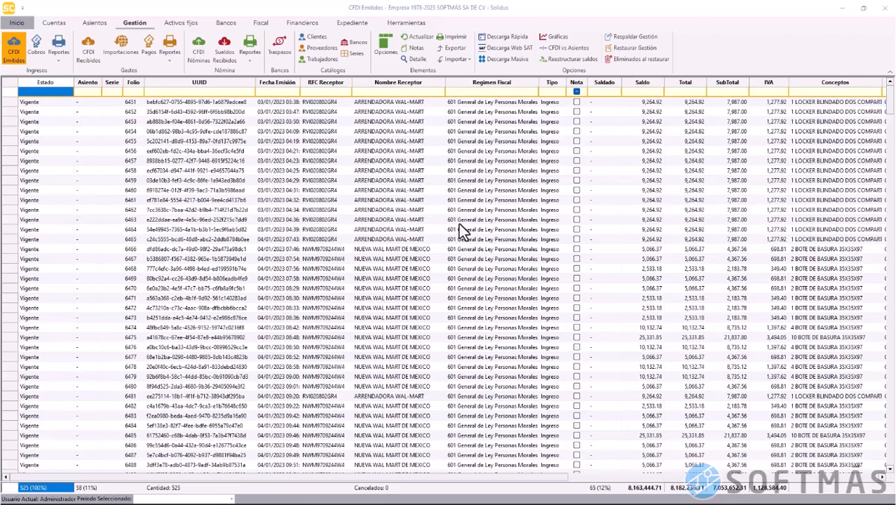
left_click(38, 57)
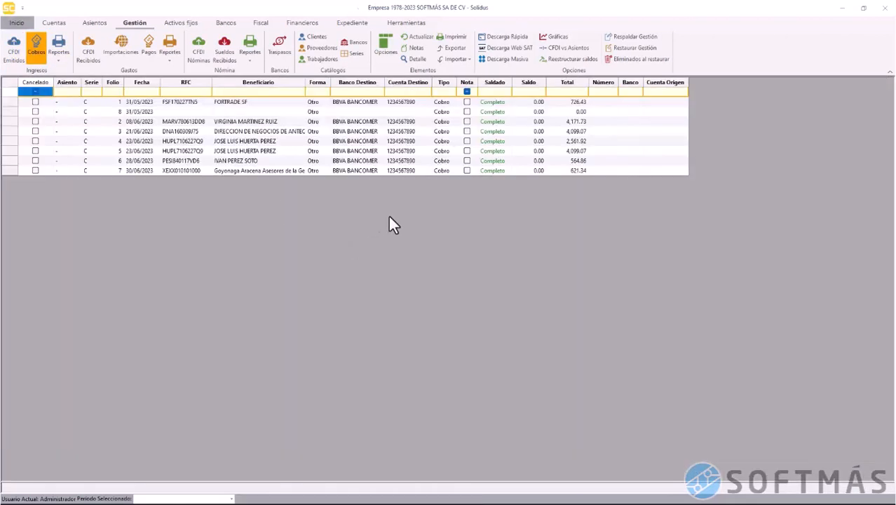
Create a new cobro dated 01/04/2023 with type Cobro sin soporte
right_click(370, 128)
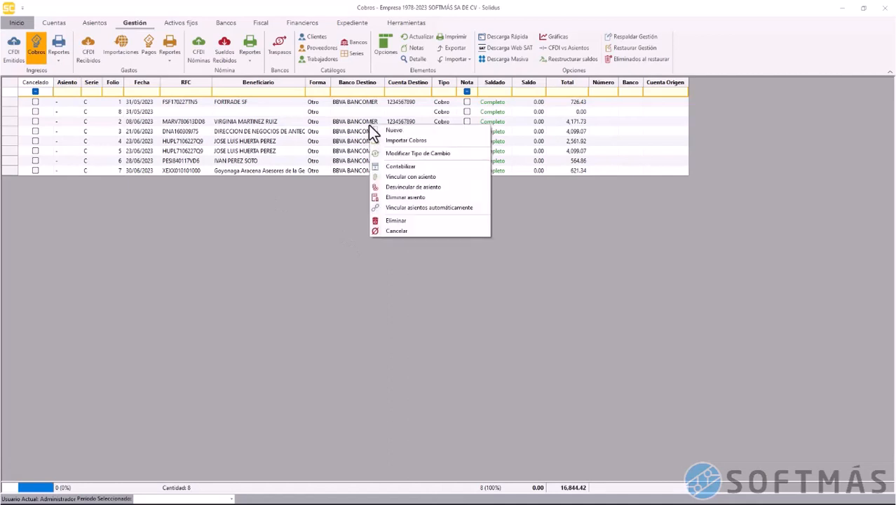
left_click(379, 132)
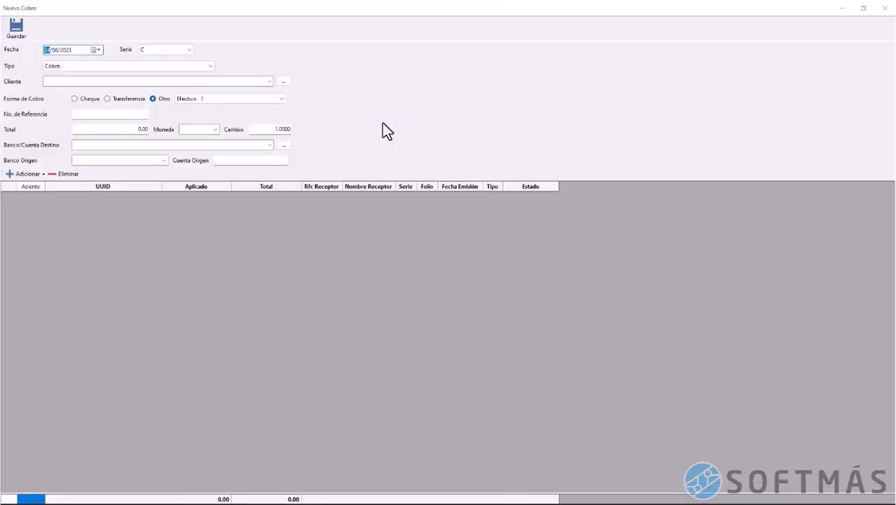
type("01/")
left_click(193, 70)
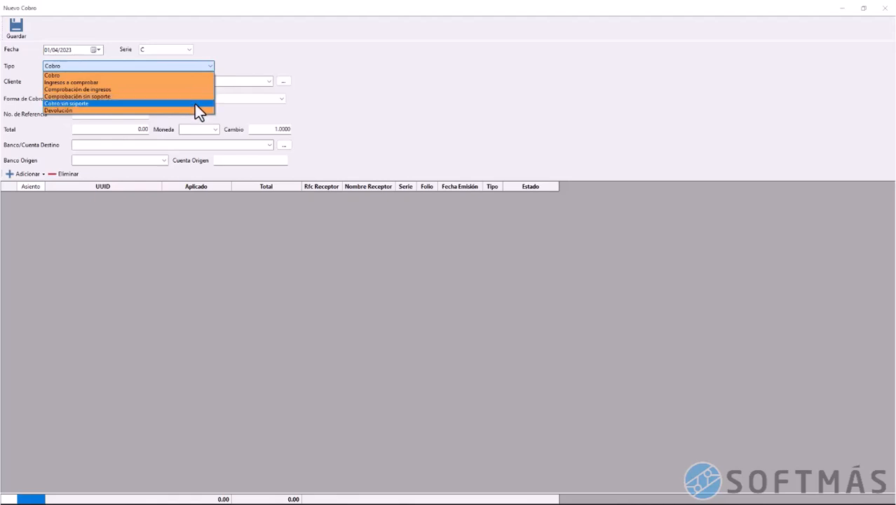
left_click(196, 103)
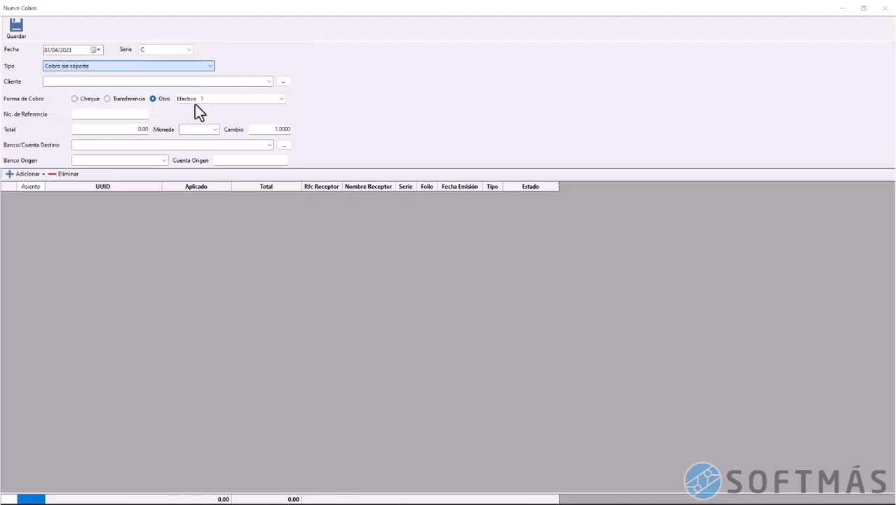
Choose client SOFTMAS SISTEMAS Y SERVICIOS and enter a total of 10,000.00 in MXN
left_click(269, 82)
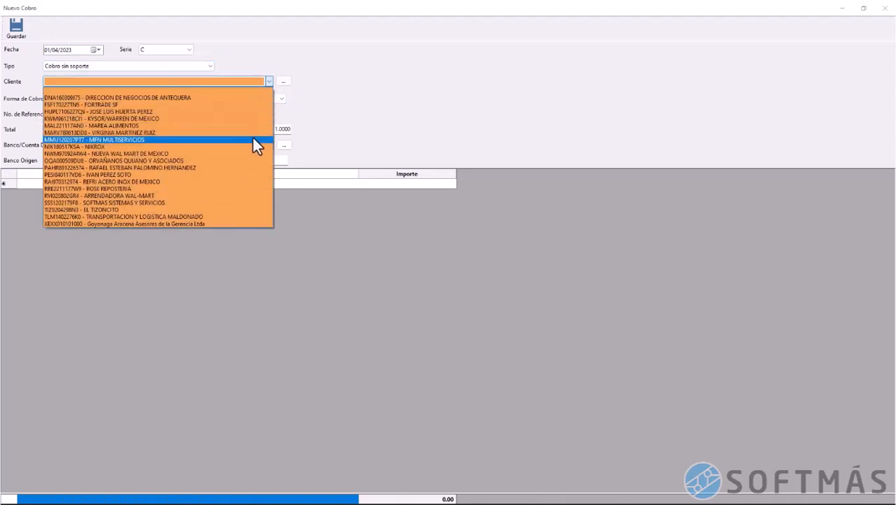
left_click(250, 202)
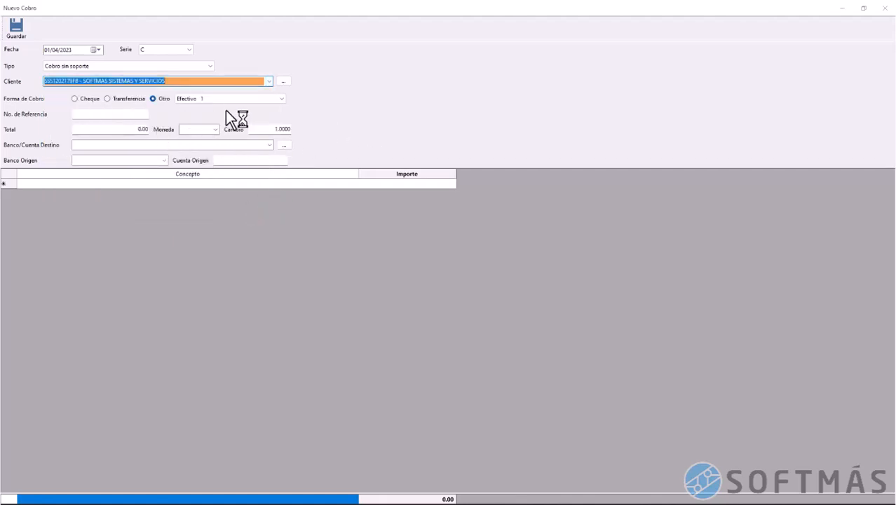
key("Tab")
key("Tab")
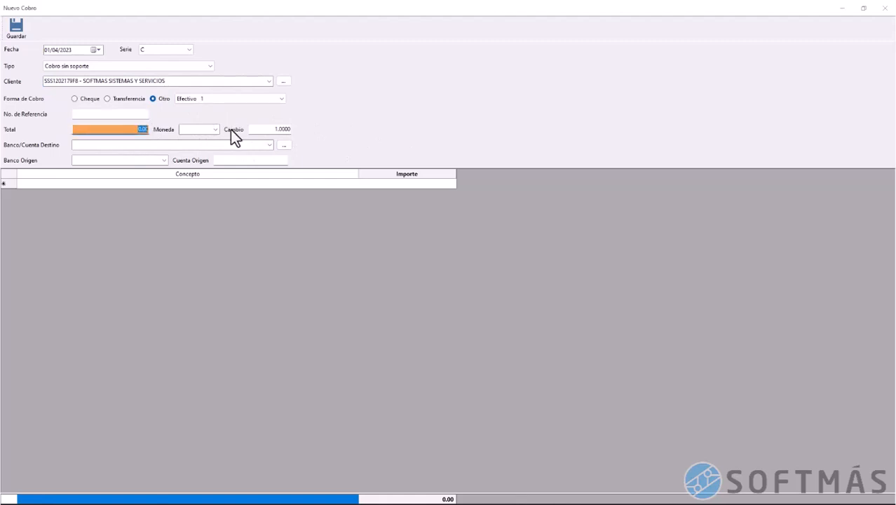
type("10000")
left_click(198, 130)
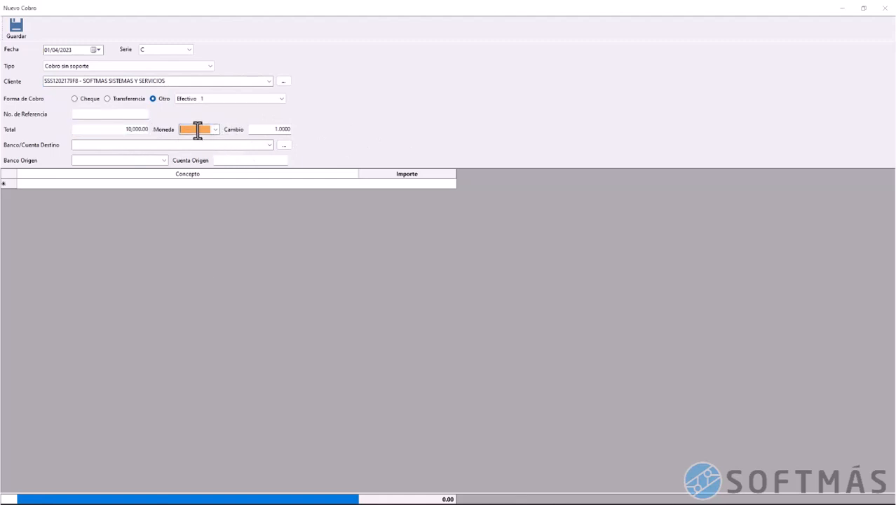
type("MXN")
left_click(269, 146)
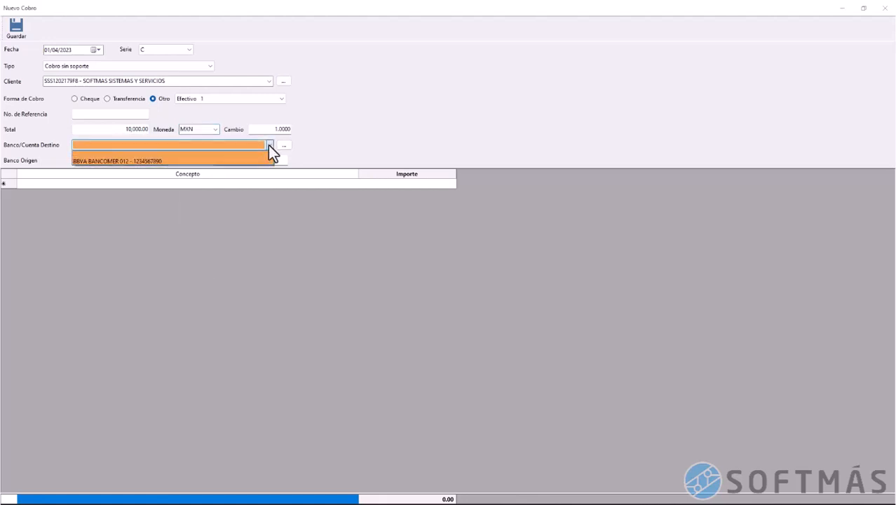
left_click(268, 145)
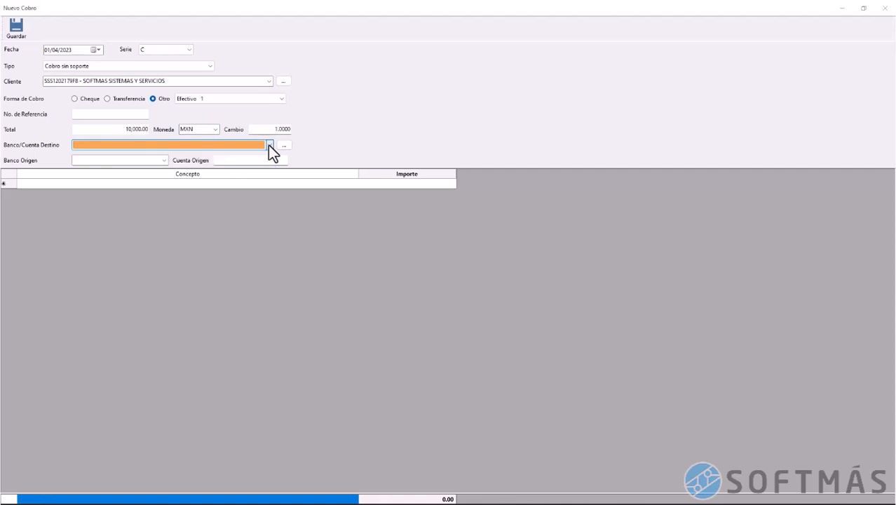
left_click(281, 146)
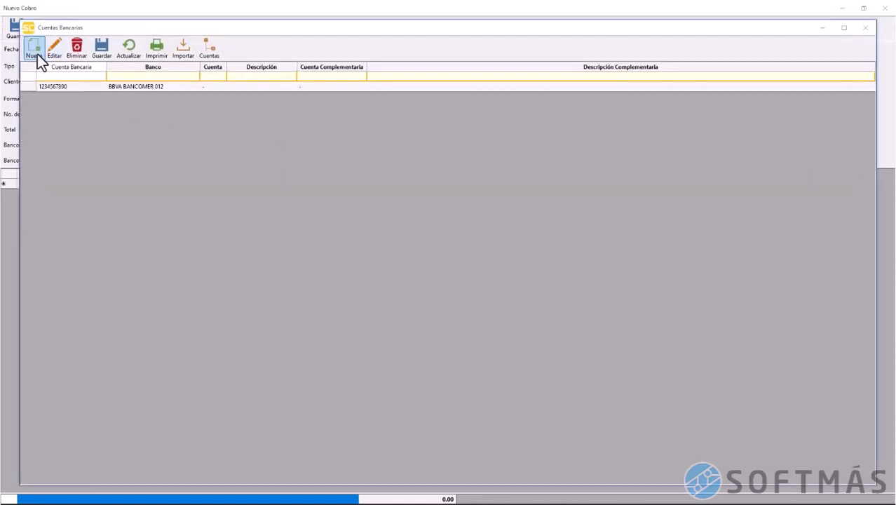
Add a new bank account with its account number and bank BMULTIVA 132, and save it
left_click(35, 52)
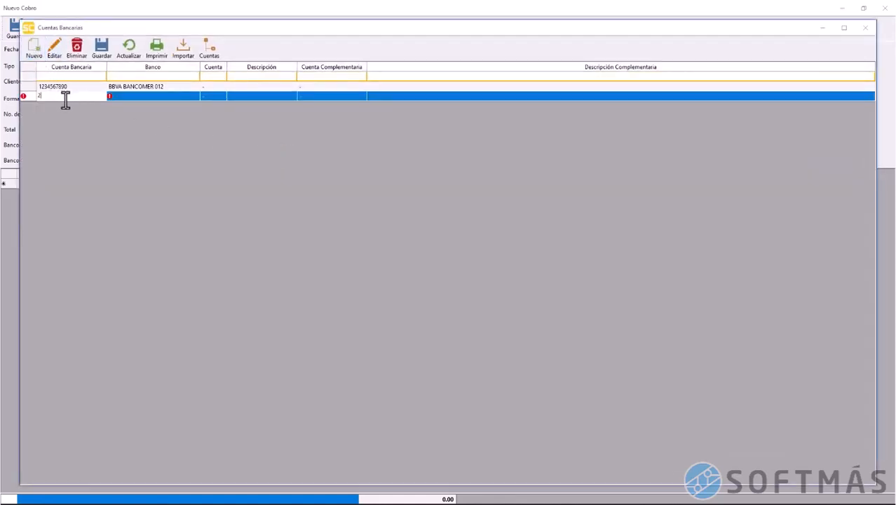
key("Tab")
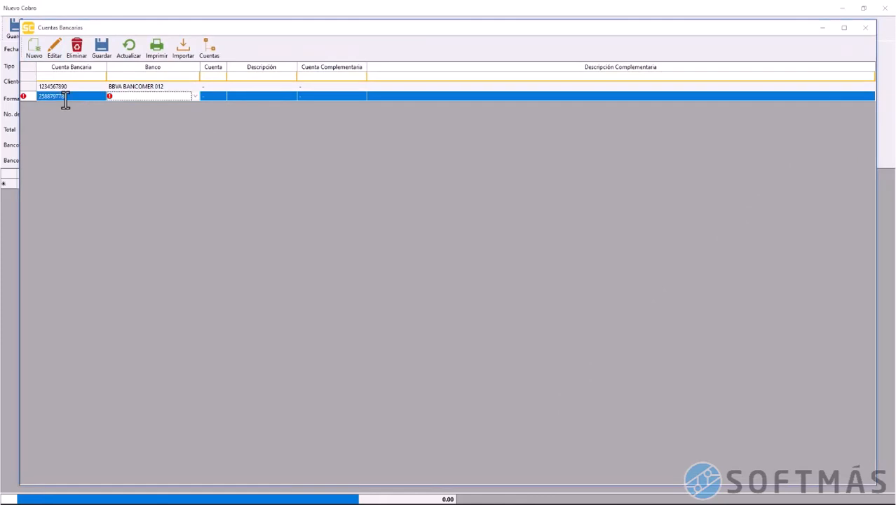
left_click(197, 96)
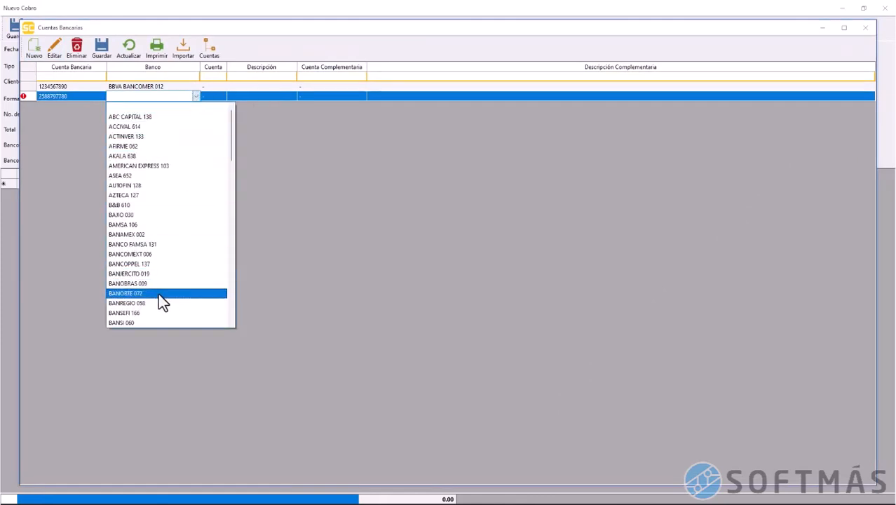
scroll(157, 309, "down", 2)
scroll(158, 316, "down", 1)
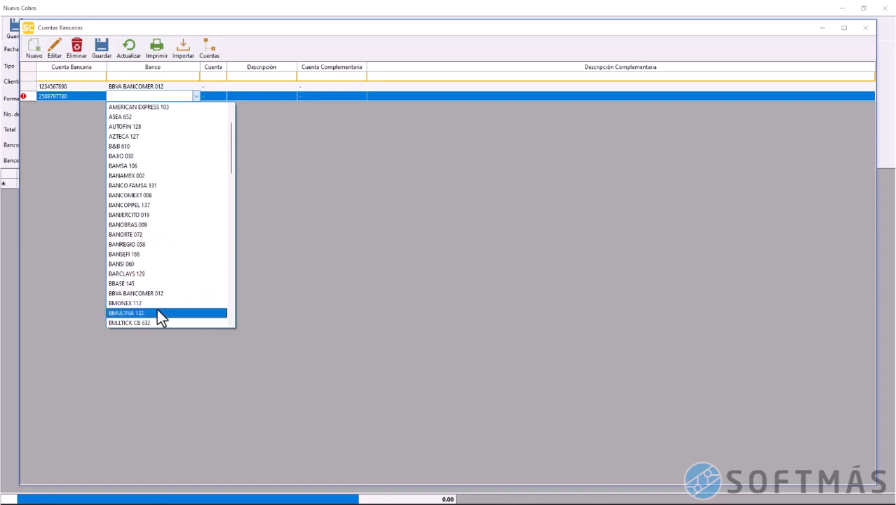
scroll(160, 316, "down", 3)
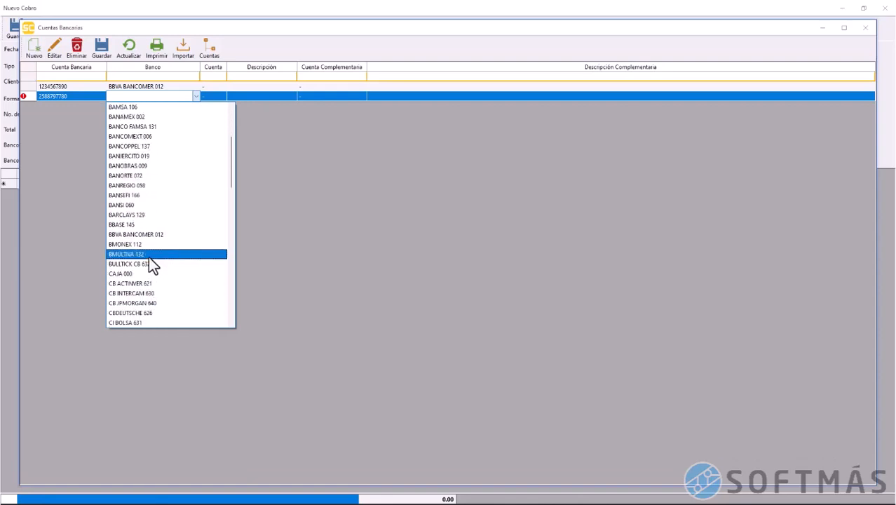
left_click(150, 255)
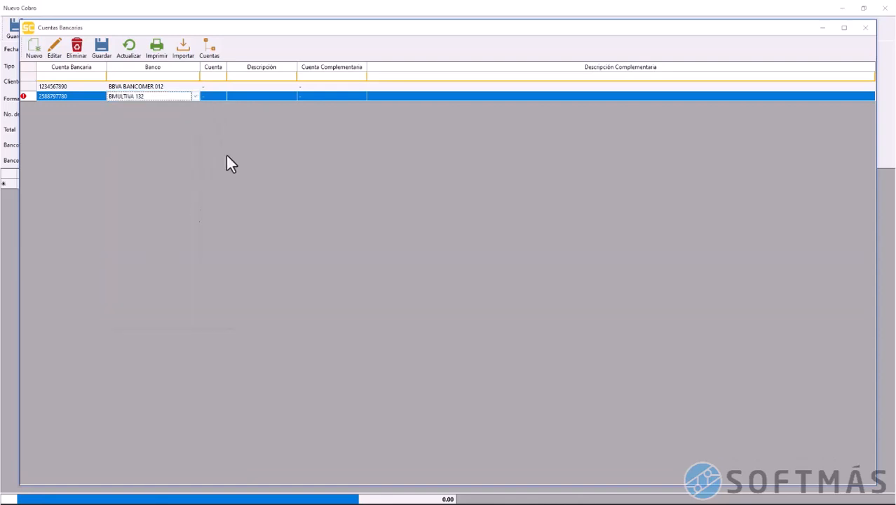
left_click(105, 47)
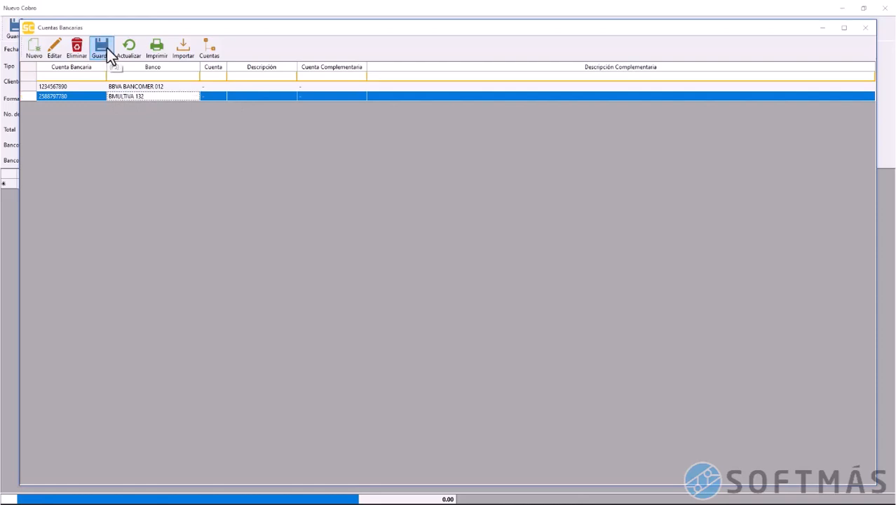
Use the BMULTIVA account as destination, add a 10,000.00 'DEPÓSITO PARA APERTURA DE CUENTA' line, and save
double_click(30, 95)
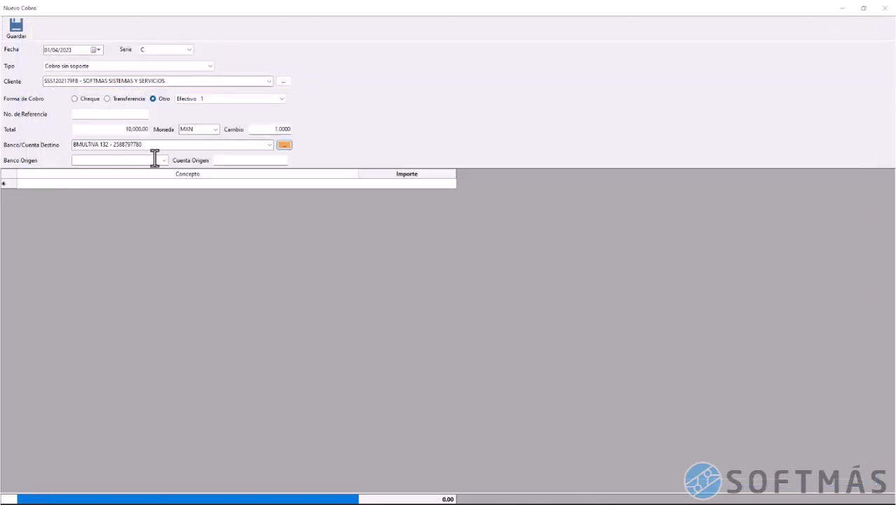
left_click(159, 185)
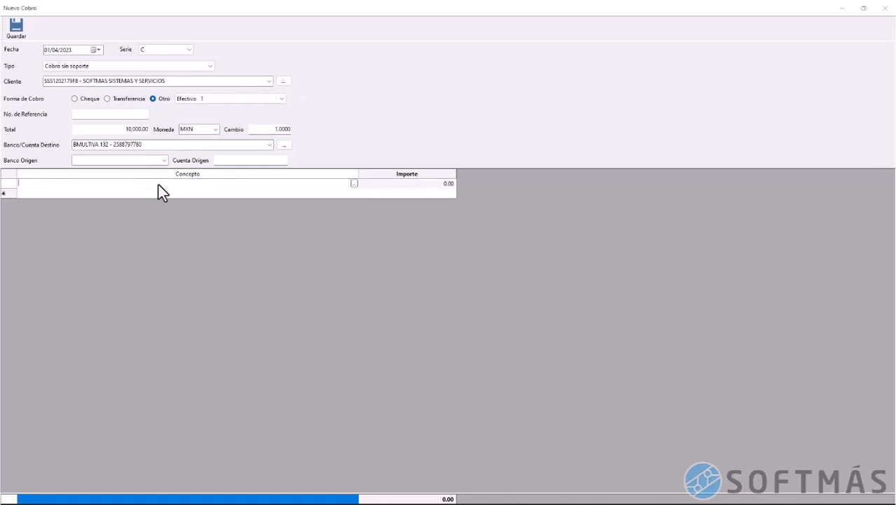
type("DEPÓSITO PARA APERTURA DE CUENTA")
key("Tab")
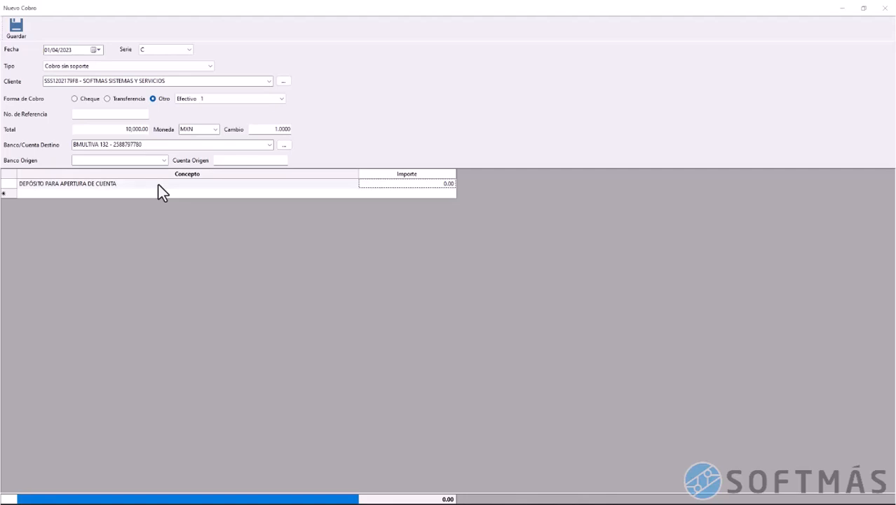
type("10000")
key("Tab")
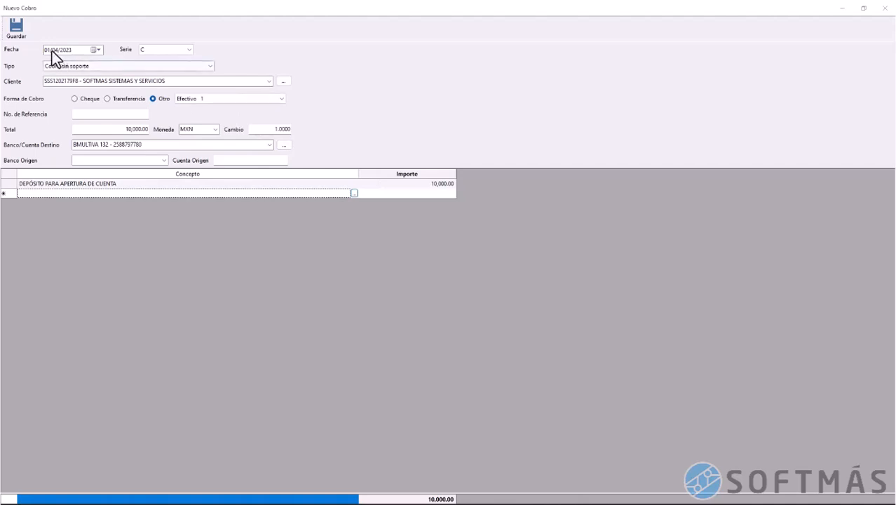
left_click(18, 30)
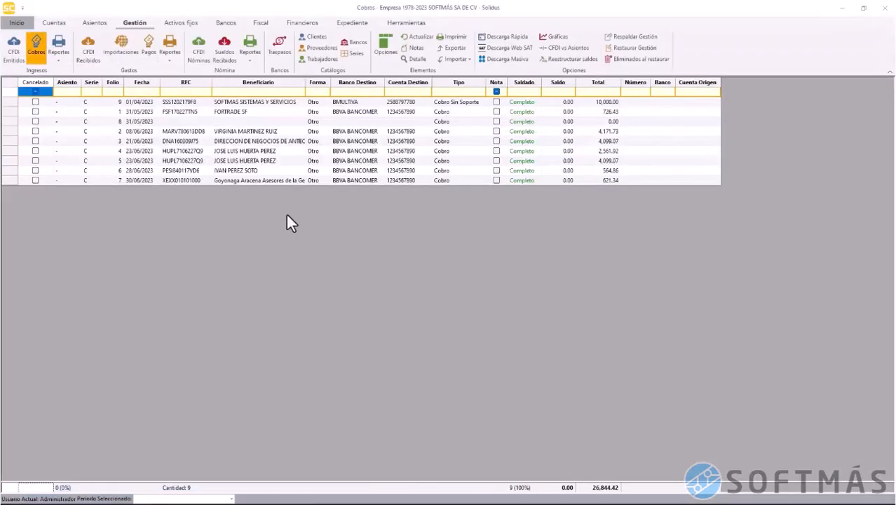
Select the new SOFTMAS cobro and show then hide its details to review it
left_click(242, 103)
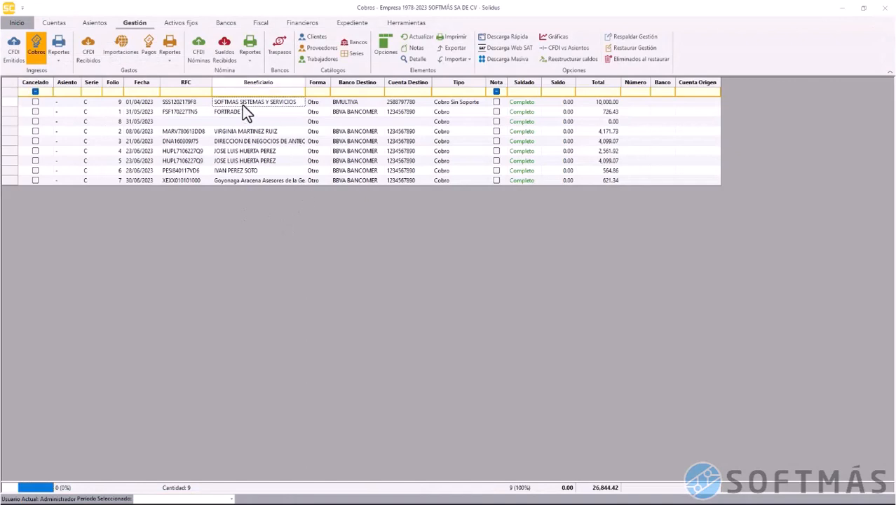
left_click(416, 60)
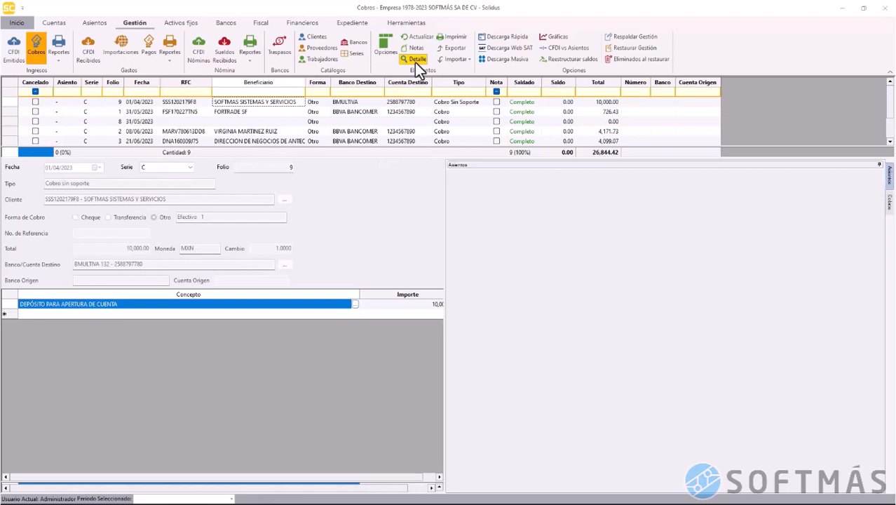
left_click(415, 61)
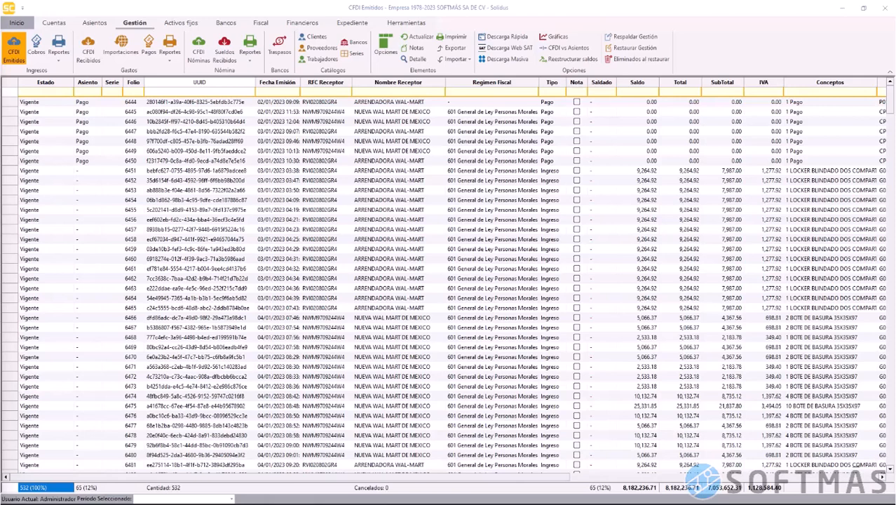
Select issued folio 6460, then show the details of the OPENPAY received CFDI
left_click(442, 262)
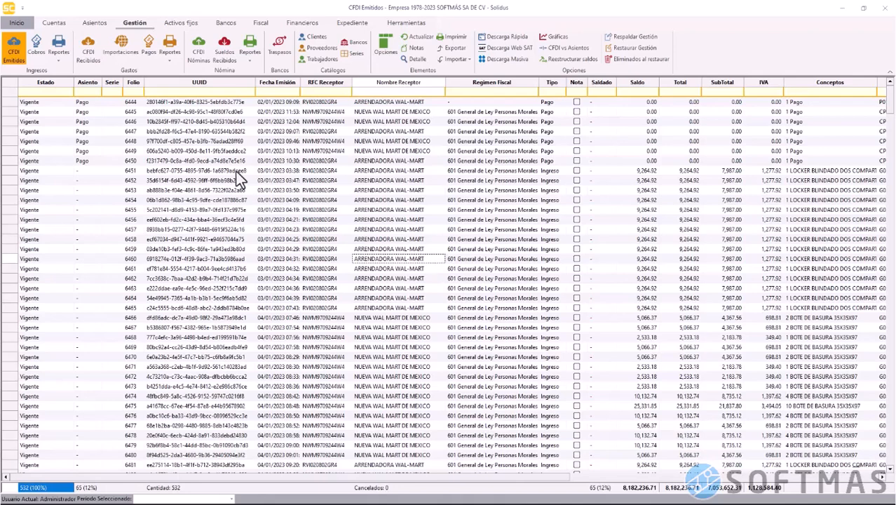
left_click(94, 60)
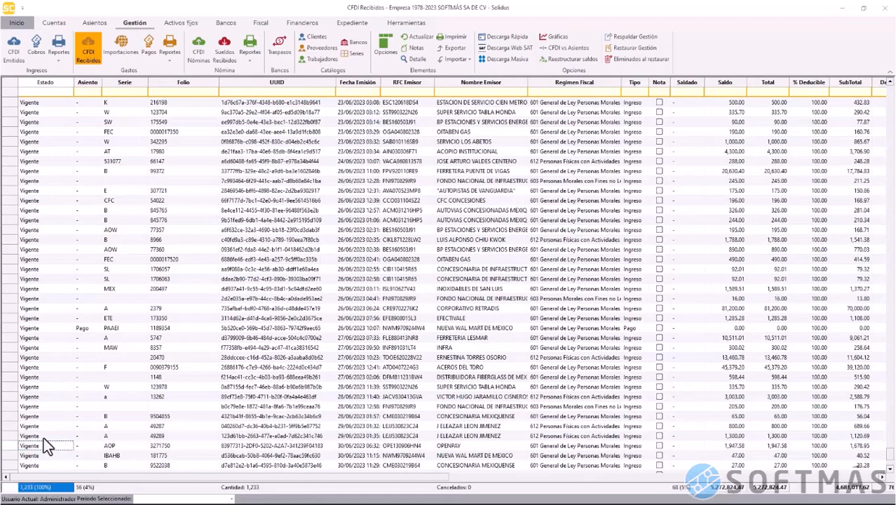
left_click(13, 446)
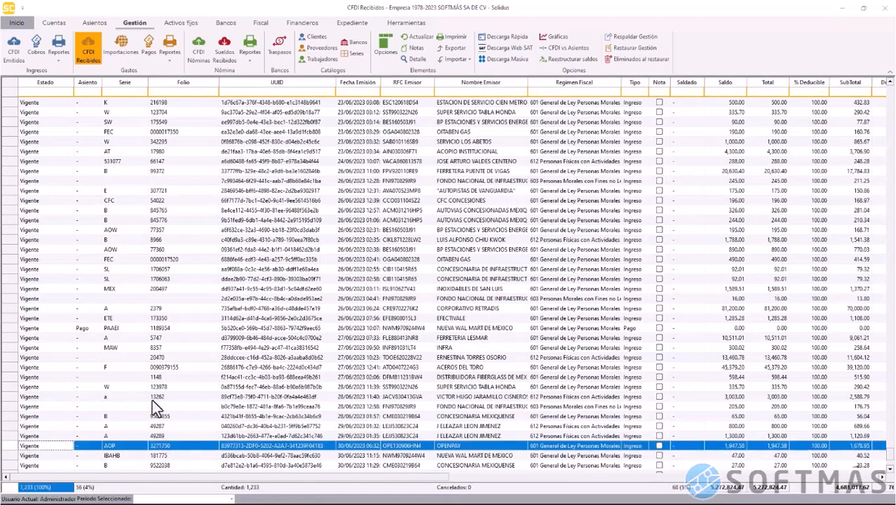
scroll(207, 343, "down", 5)
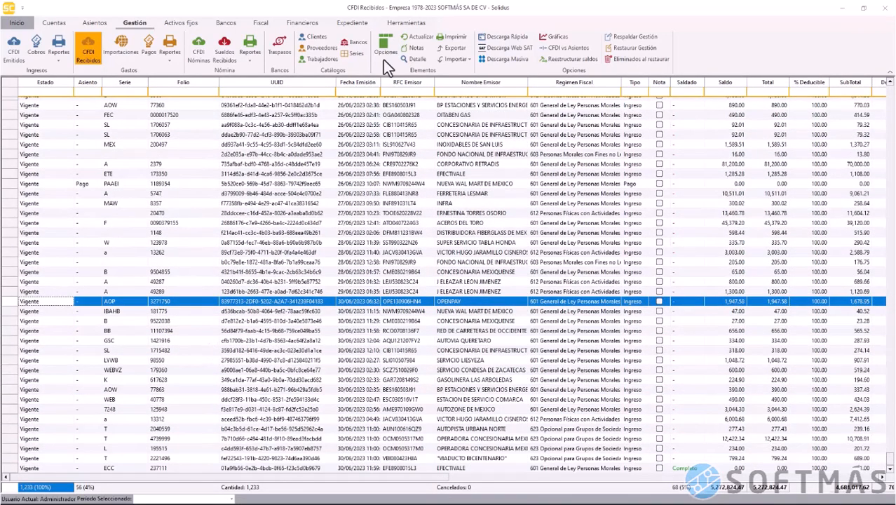
left_click(418, 60)
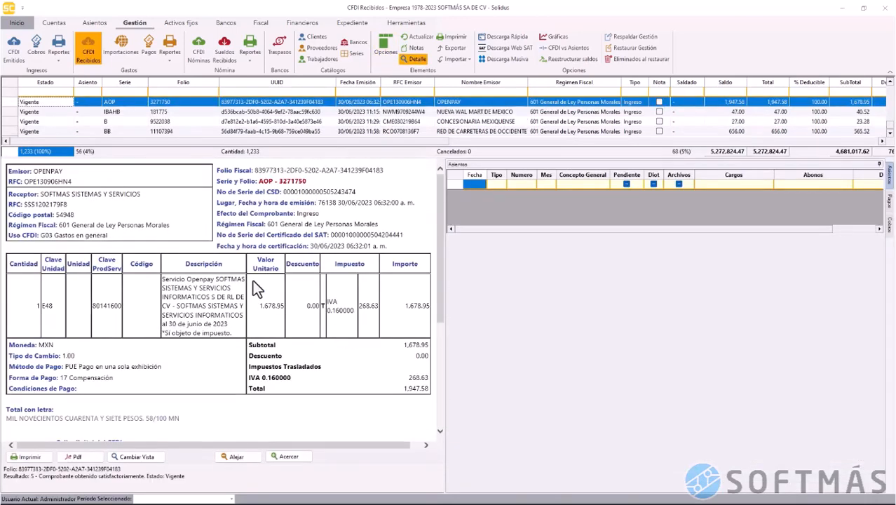
Review the OPENPAY details, noting payment form 17 Compensación, then return to issued CFDIs
scroll(253, 279, "down", 4)
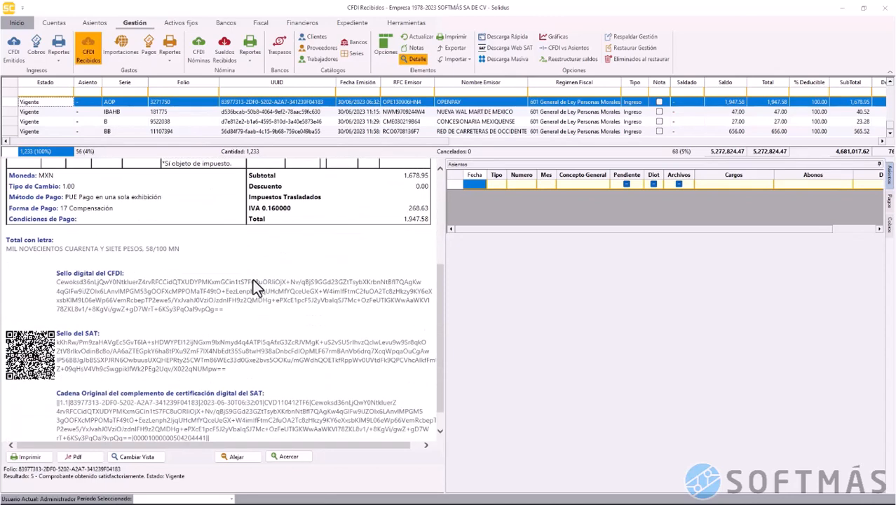
scroll(253, 279, "down", 1)
scroll(253, 279, "up", 2)
scroll(253, 279, "up", 1)
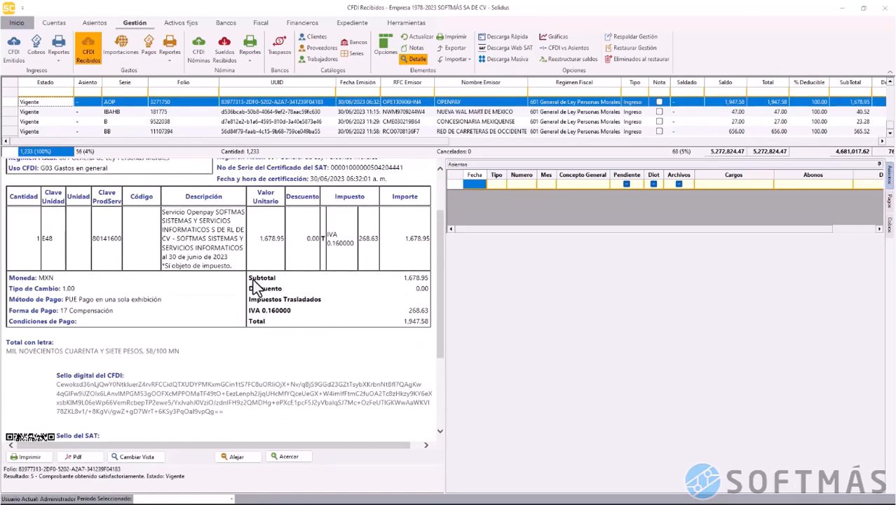
left_click_drag(61, 310, 113, 311)
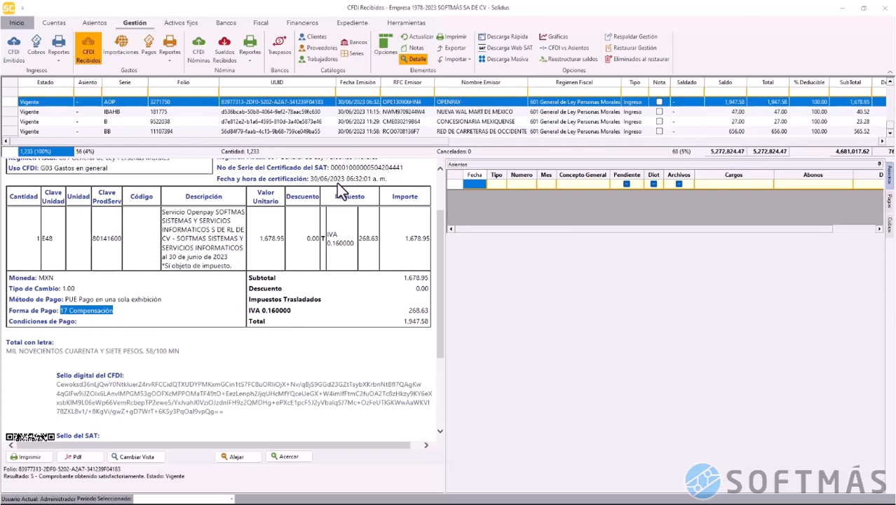
left_click(415, 60)
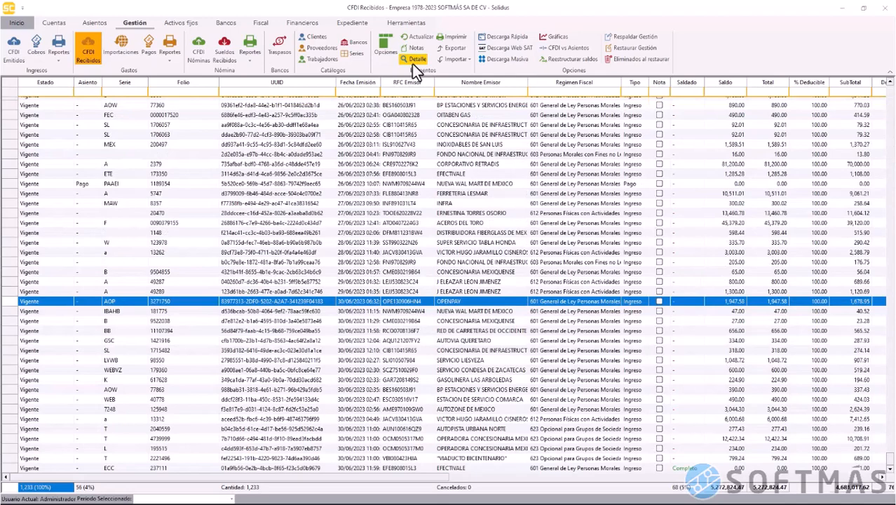
left_click(13, 57)
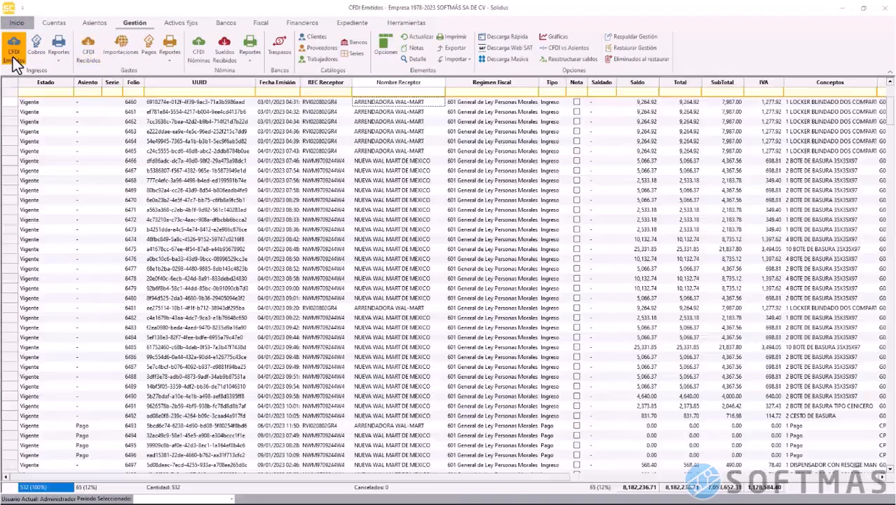
Filter issued invoices to Serie F and start a new cobro for FORTRADE invoice 6855
left_click(110, 93)
type("F")
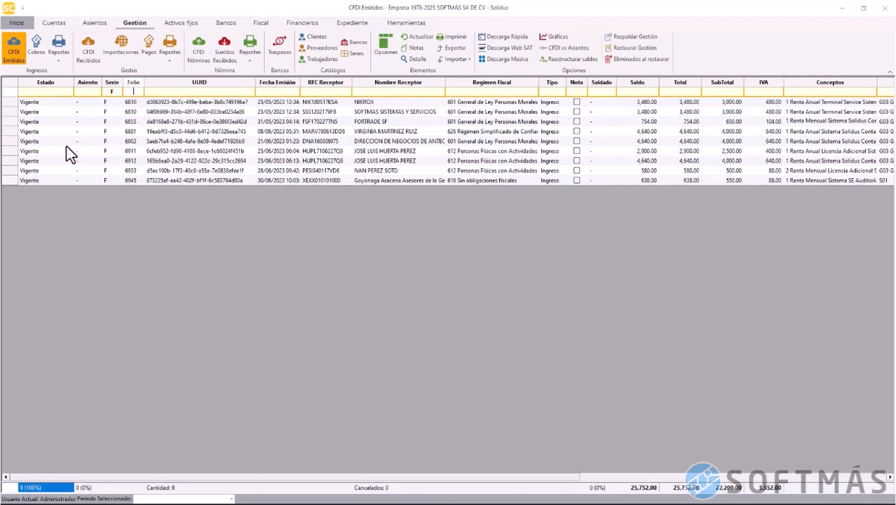
left_click(15, 123)
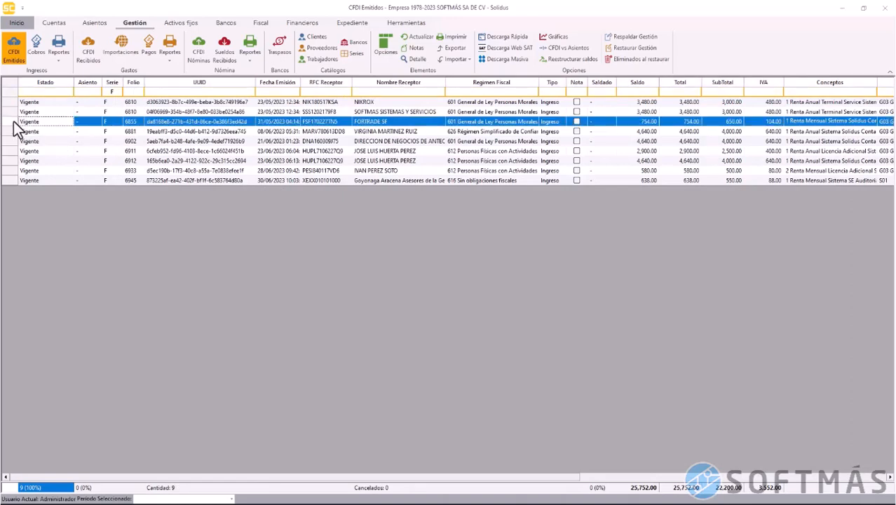
right_click(13, 122)
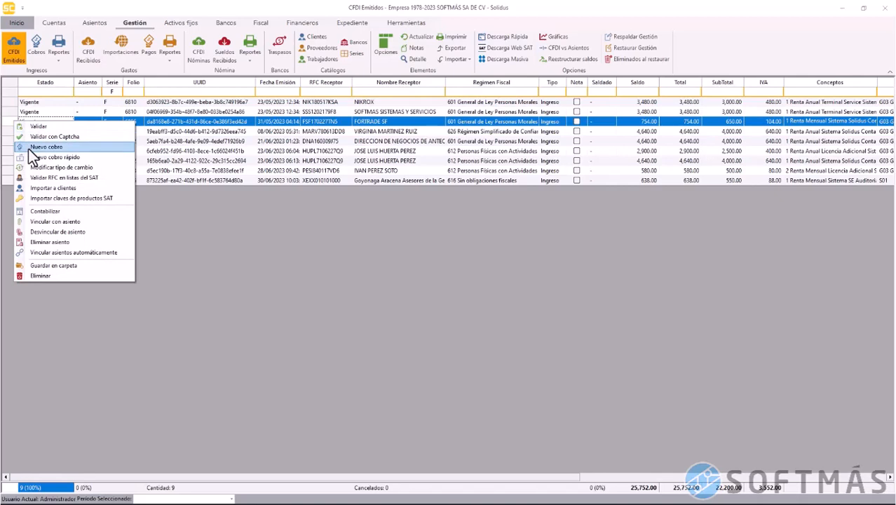
left_click(28, 148)
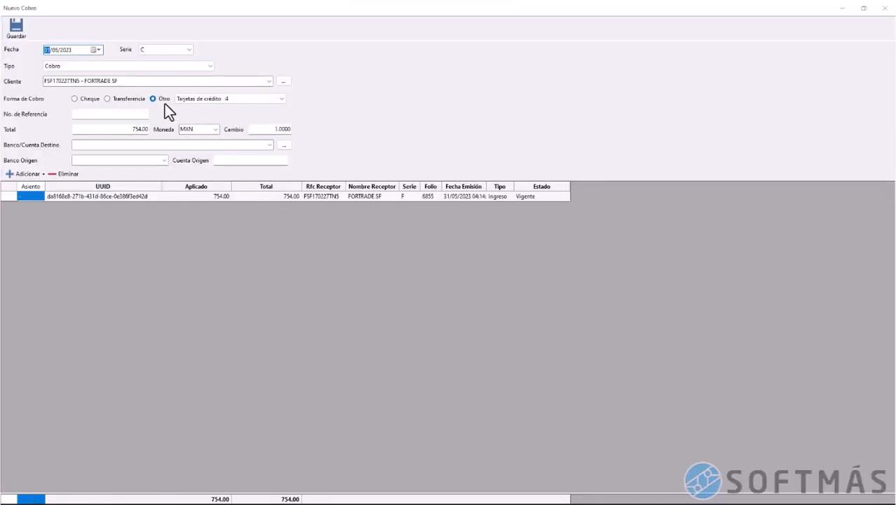
Set the cobro total to 726.43 into BBVA BANCOMER and save it
left_click(131, 131)
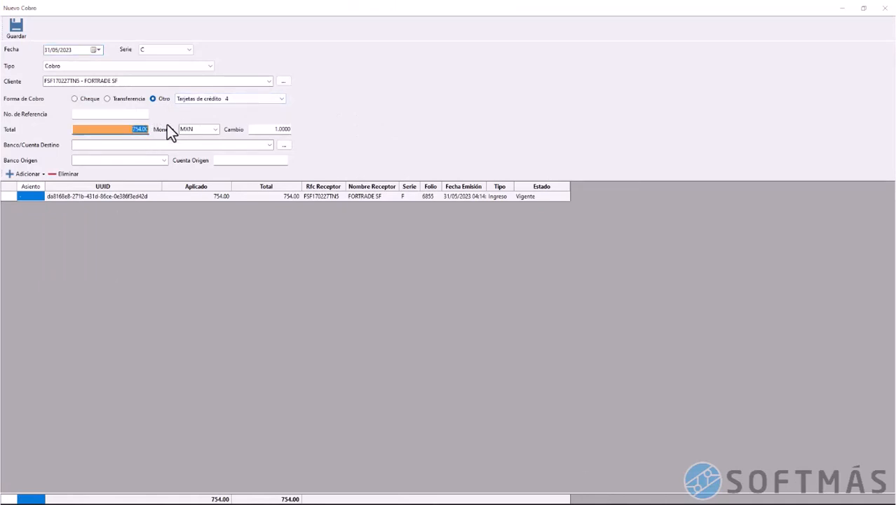
type("726.43")
left_click(279, 148)
left_click(268, 145)
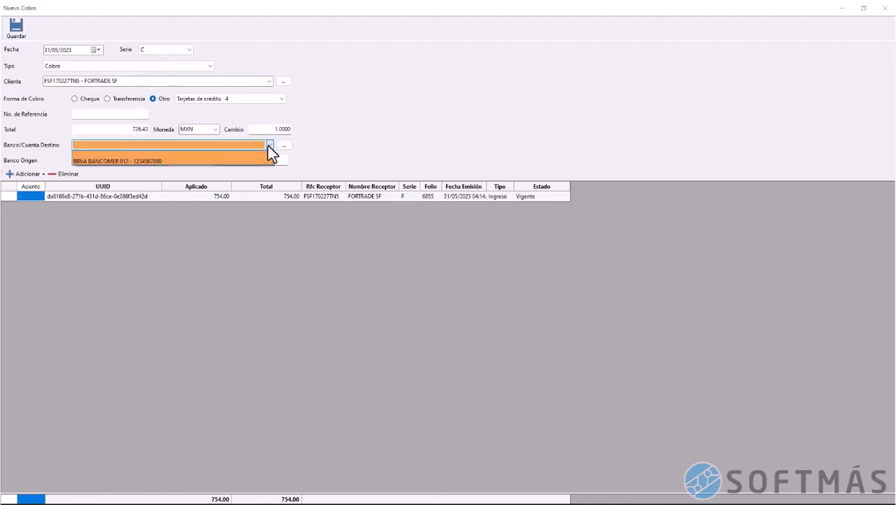
left_click(257, 162)
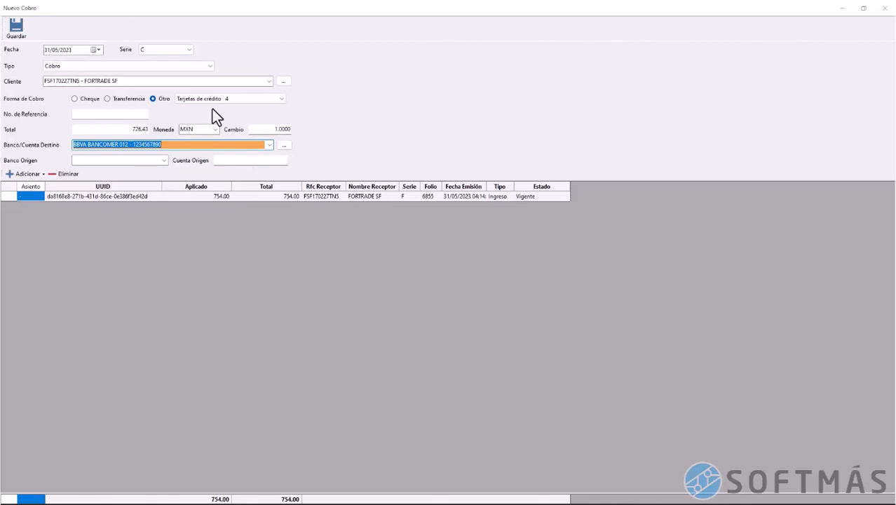
left_click(18, 34)
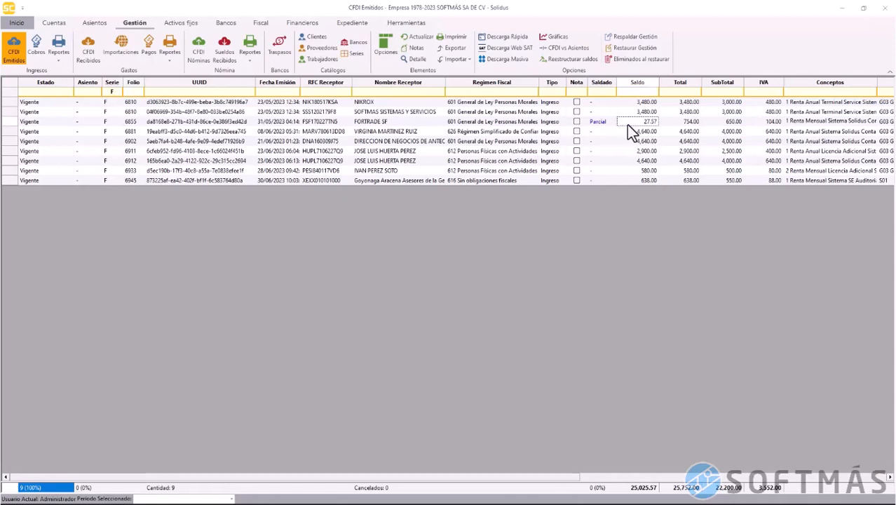
Record cobros of 4,171.73 on invoice 6881 and 4099 on invoice 6902
left_click(16, 133)
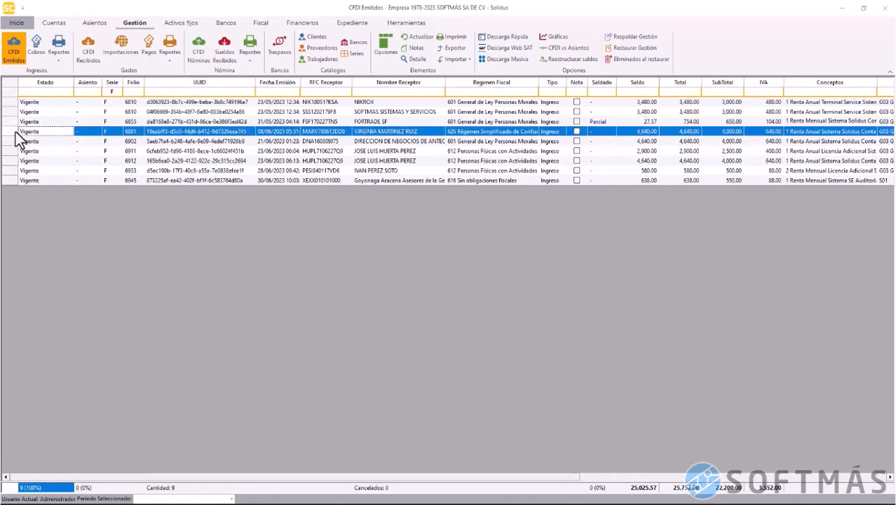
right_click(16, 133)
left_click(45, 157)
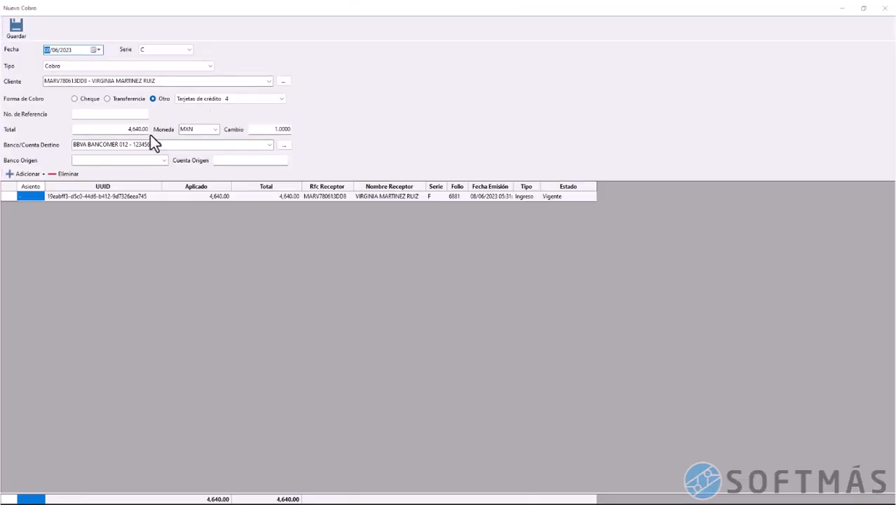
left_click_drag(128, 131, 169, 132)
type("4,171.73")
left_click(216, 146)
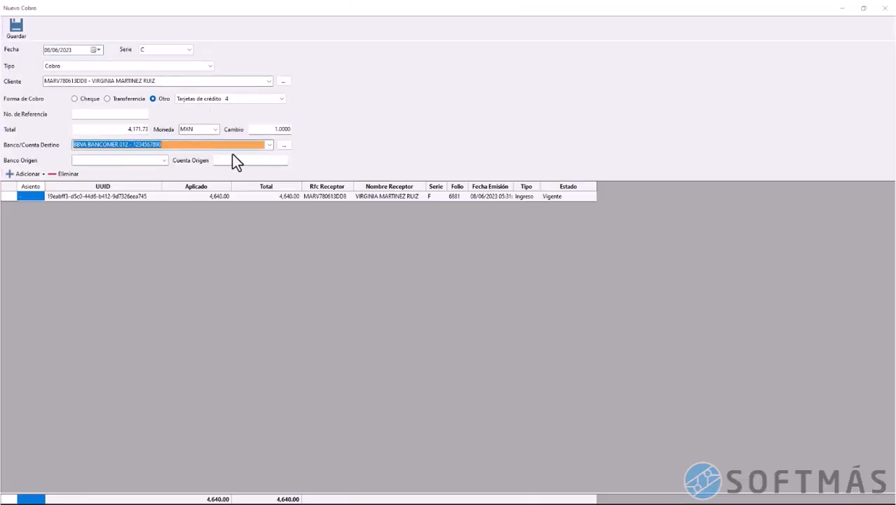
left_click(16, 35)
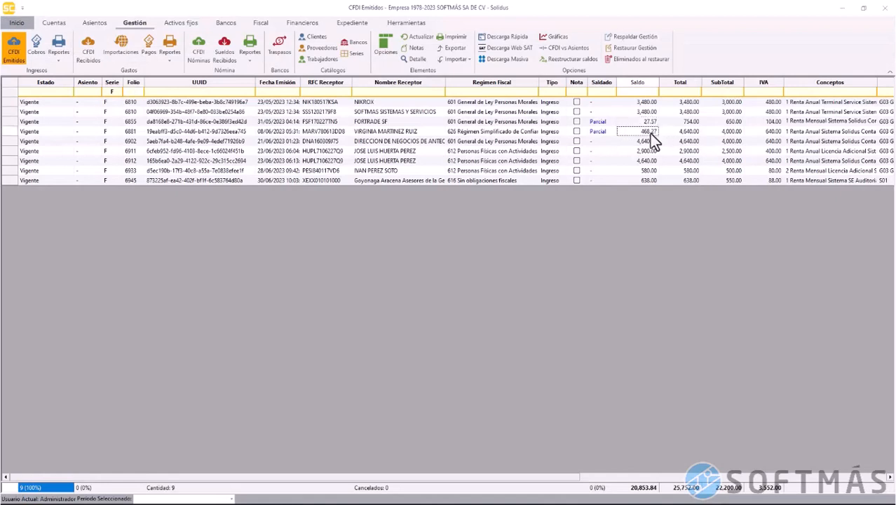
left_click(14, 142)
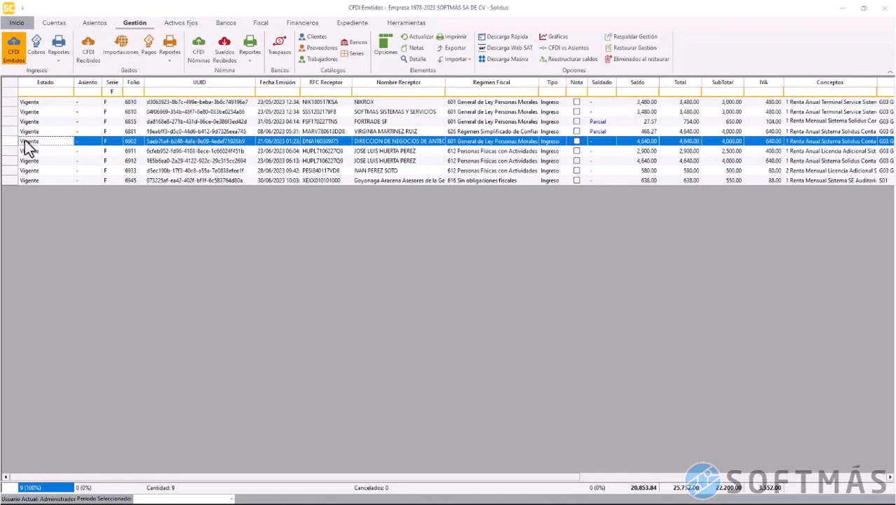
right_click(23, 141)
left_click(45, 171)
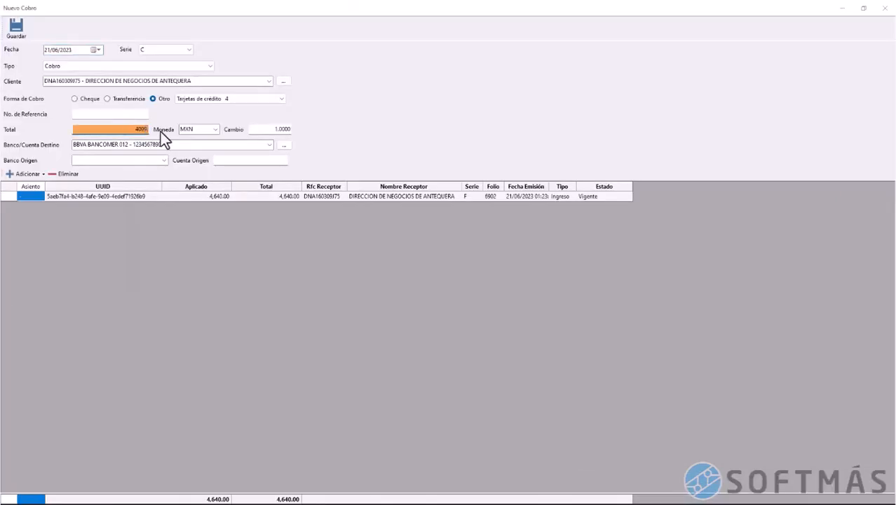
key("Tab")
left_click(16, 30)
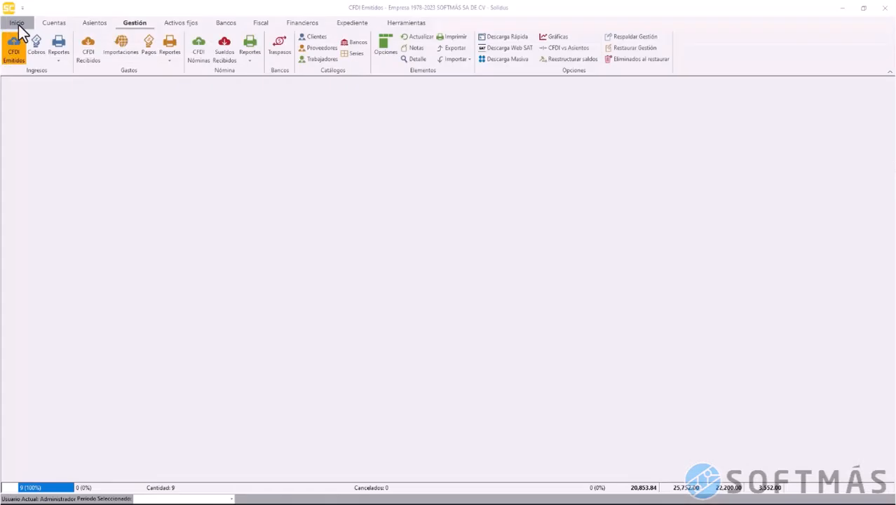
Record a 2561 cobro on invoice 6911 and a cobro on invoice 6912
left_click(9, 150)
right_click(7, 151)
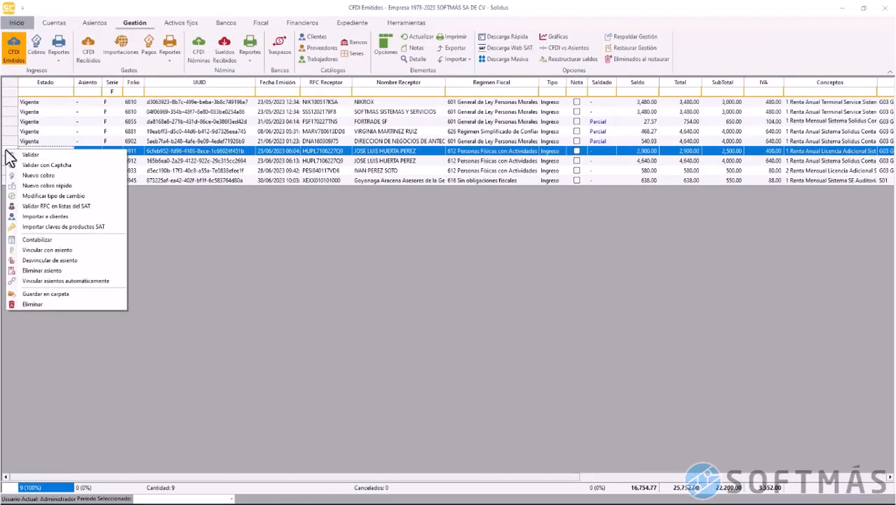
left_click(38, 174)
left_click(124, 127)
type("2561.92")
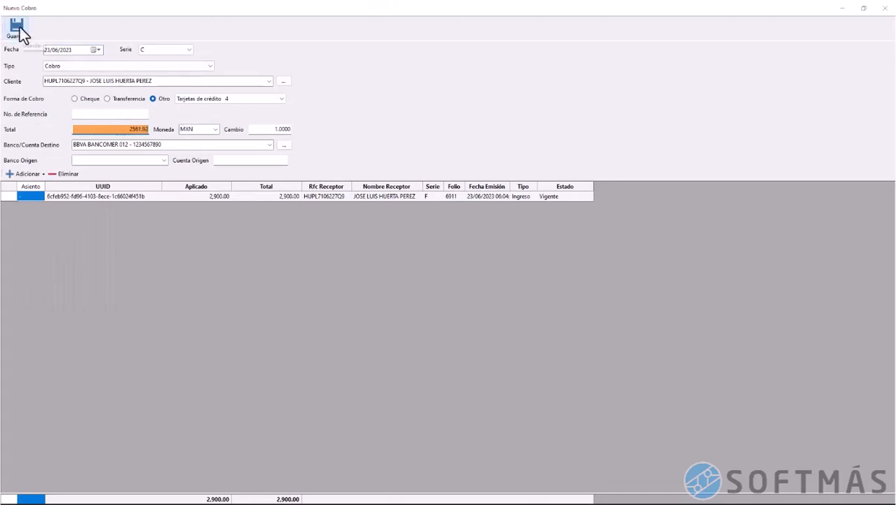
left_click(16, 28)
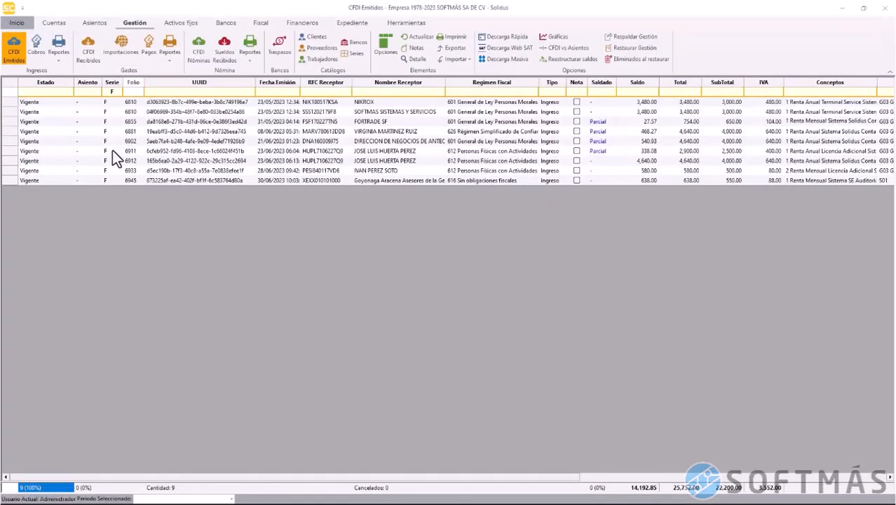
left_click(10, 161)
right_click(10, 161)
left_click(36, 189)
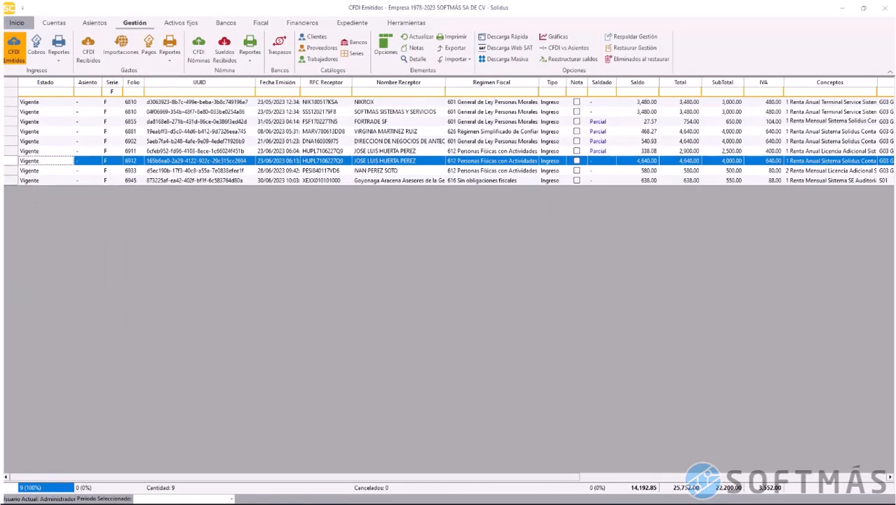
left_click(115, 130)
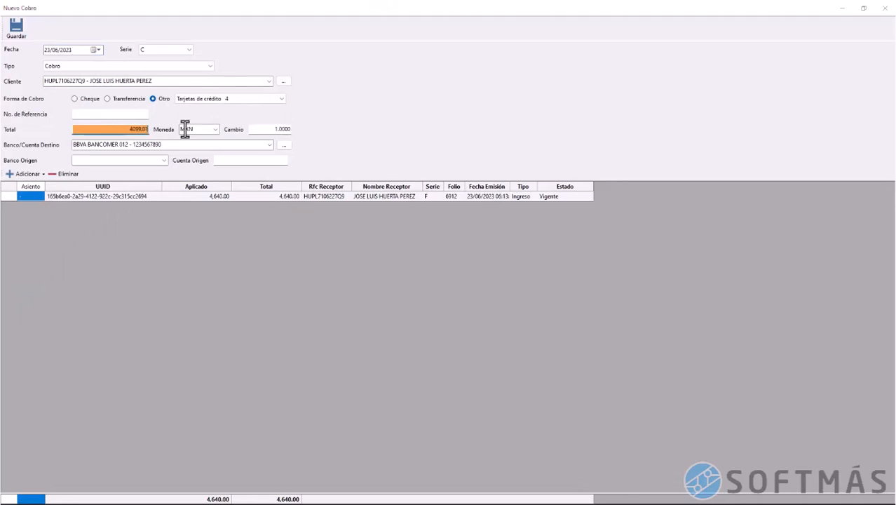
key("Tab")
left_click(16, 28)
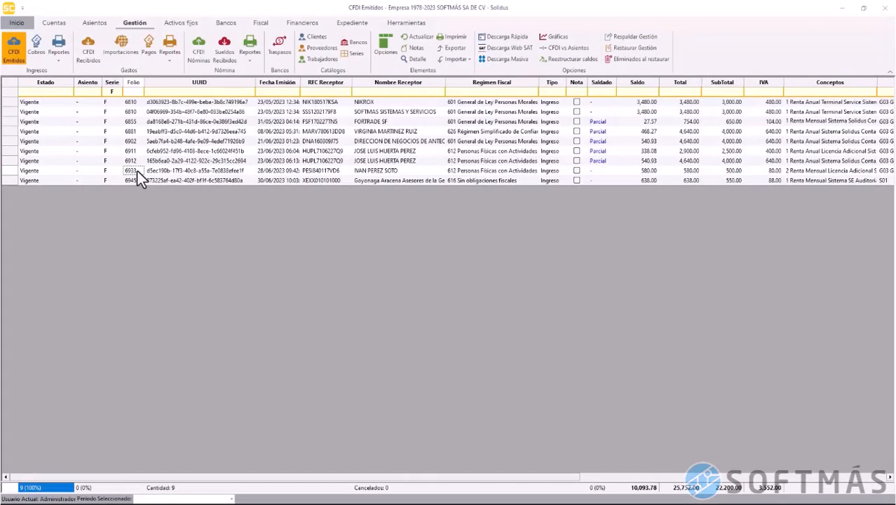
Record a cobro on invoice 6933 and a 621.34 cobro on invoice 6945
left_click(13, 168)
right_click(13, 168)
left_click(36, 195)
left_click(128, 130)
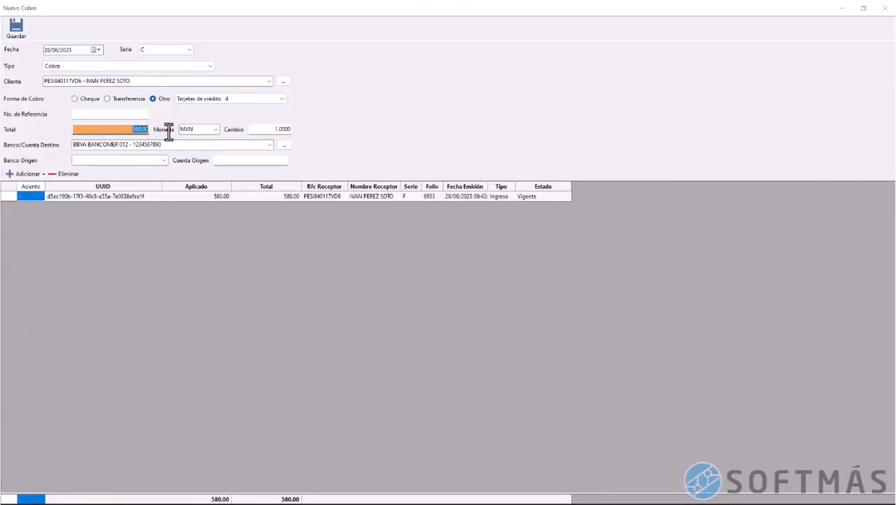
left_click(164, 145)
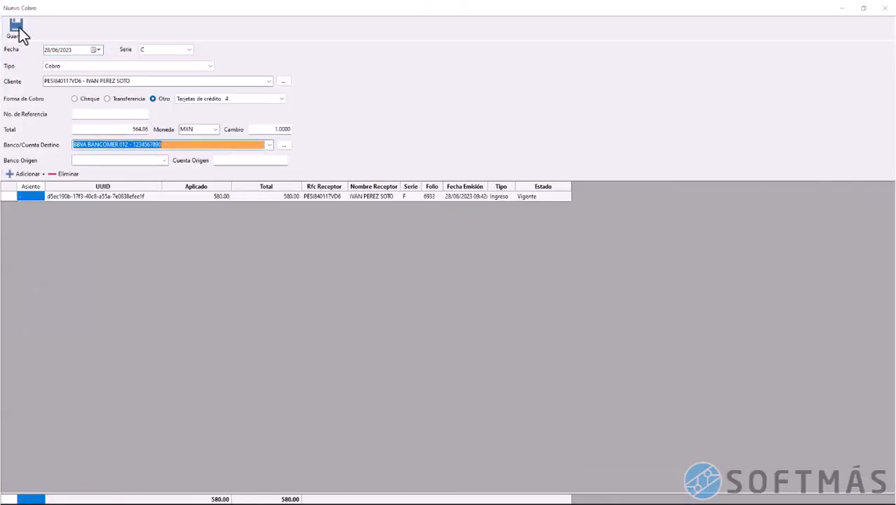
left_click(16, 28)
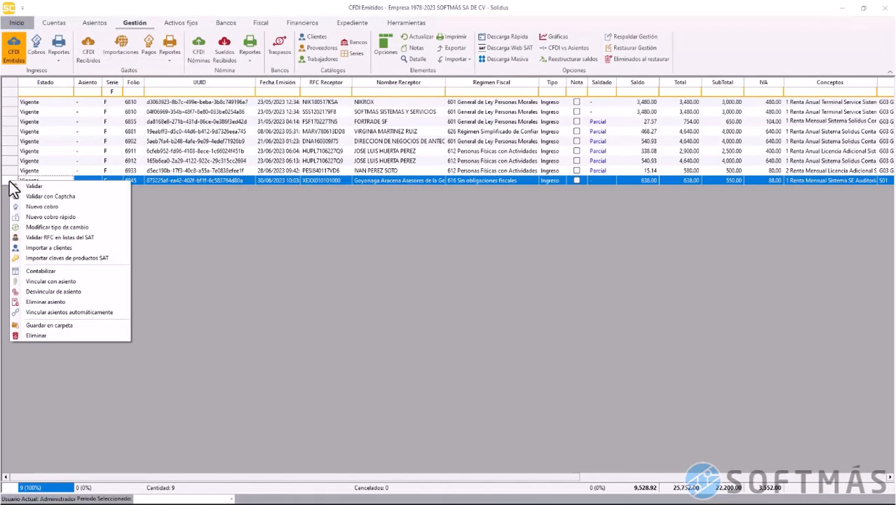
left_click(51, 207)
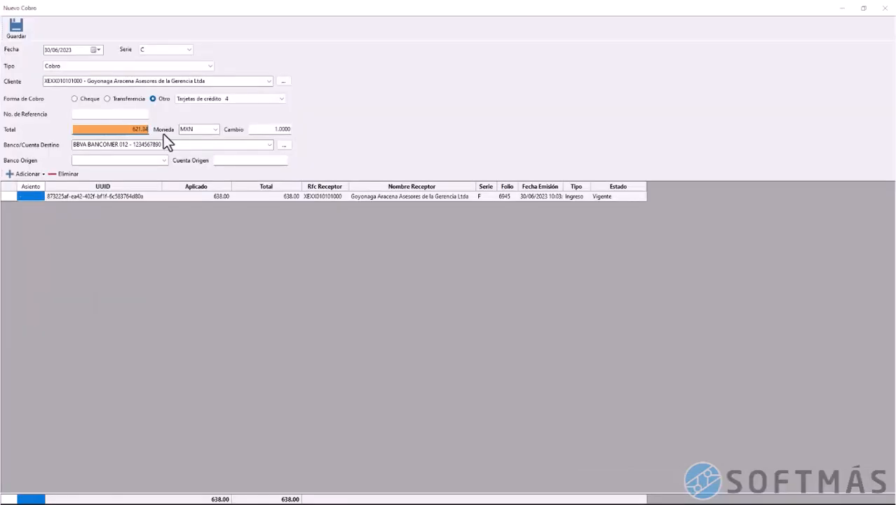
left_click(100, 144)
key("Escape")
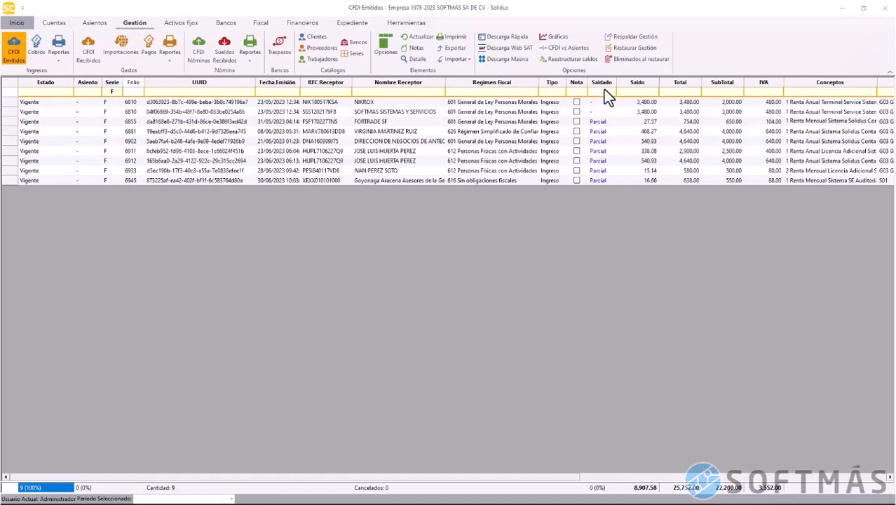
Filter issued CFDIs by Saldado 'Parcial', check the 1,947.58 balance total, then view received CFDIs
left_click(604, 90)
type("Parcial")
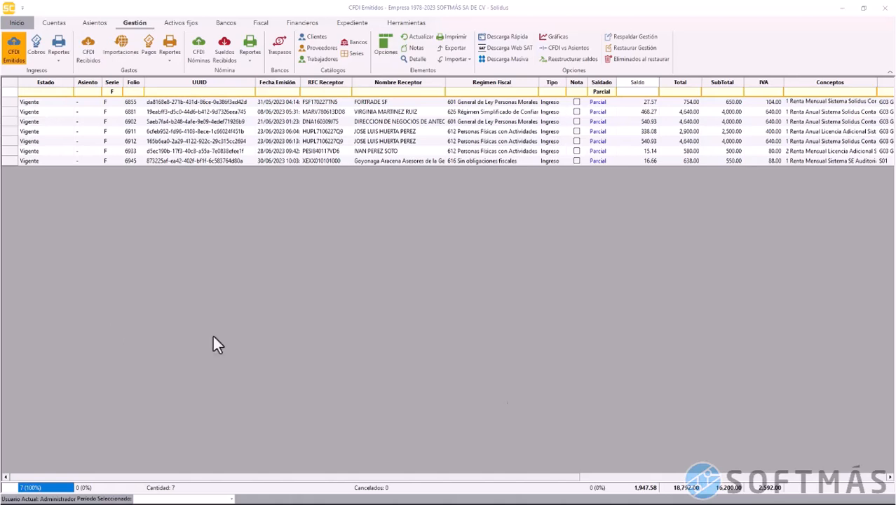
left_click(645, 488)
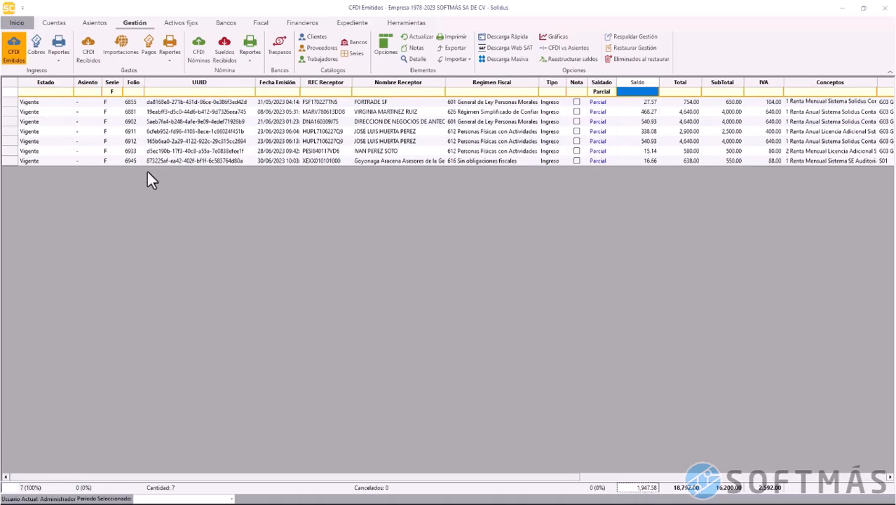
left_click(91, 61)
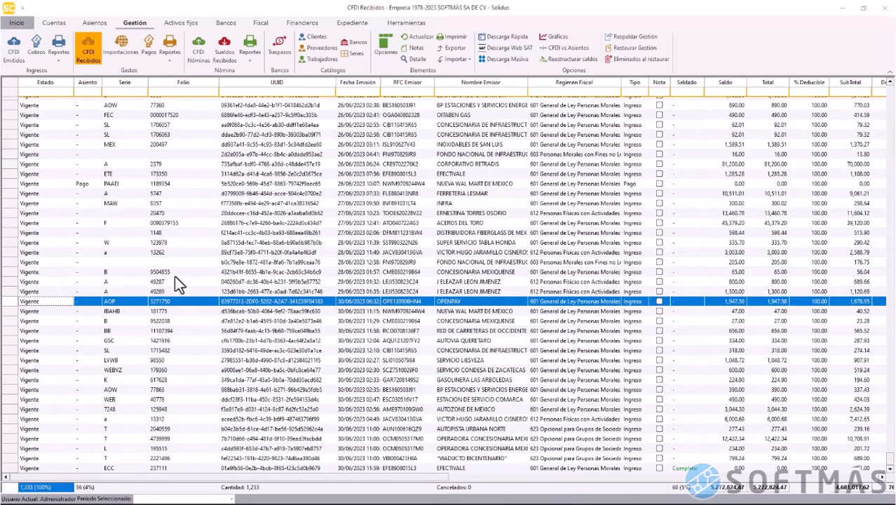
On CFDI Emitidos, select all seven Parcial invoices and bring up their actions
left_click(14, 53)
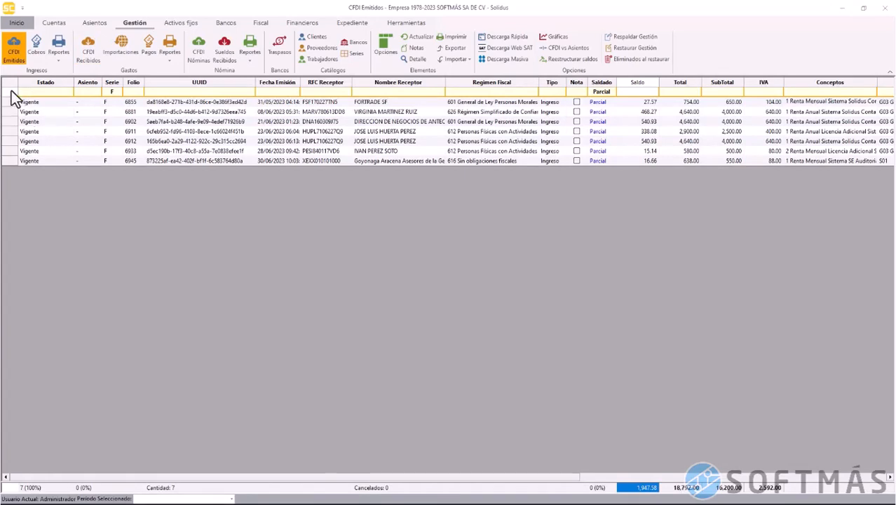
left_click(11, 91)
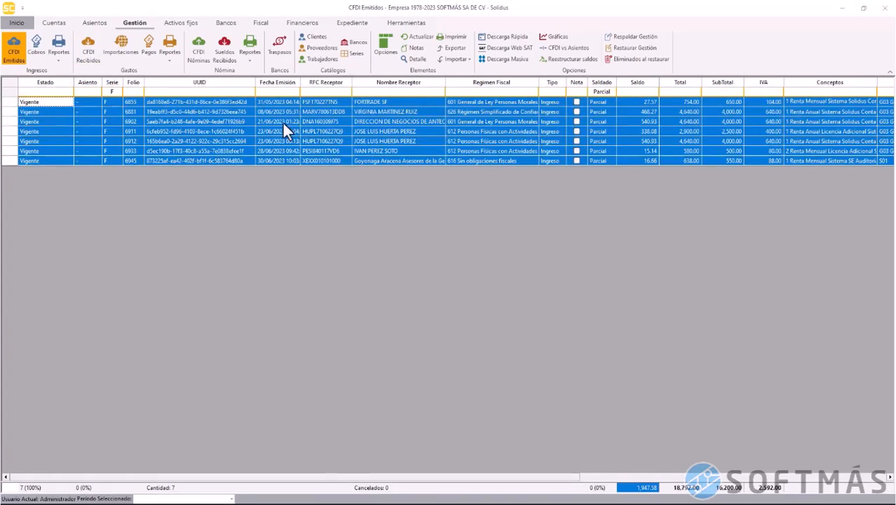
right_click(15, 103)
Create one cobro for the seven invoices with payment form Compensación 17, adding a received CFDI
left_click(42, 126)
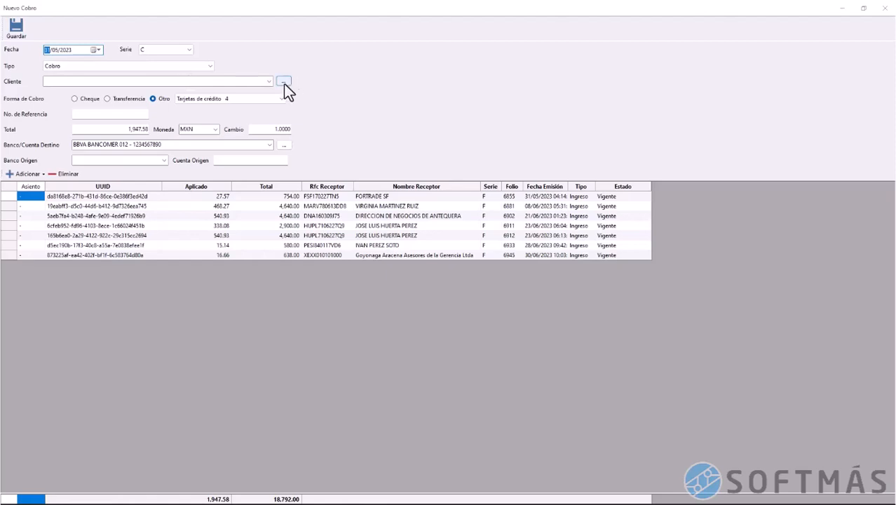
left_click(230, 103)
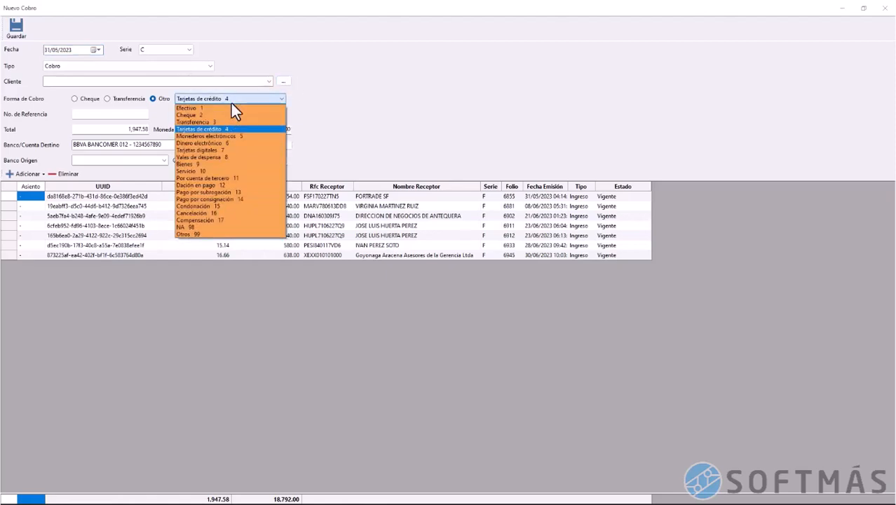
left_click(225, 221)
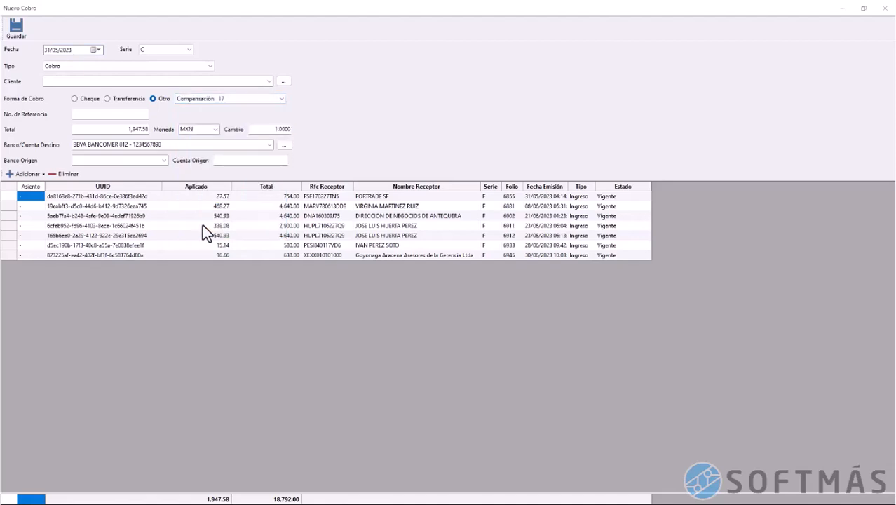
left_click(40, 179)
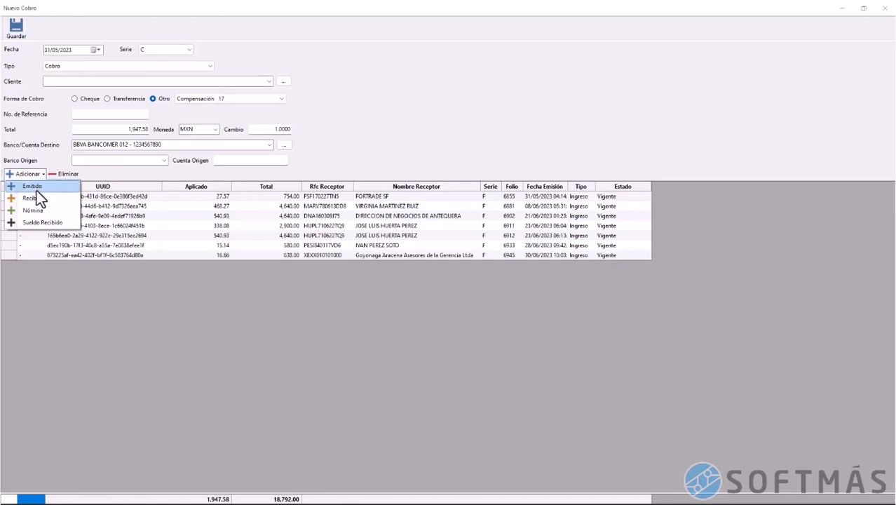
left_click(36, 199)
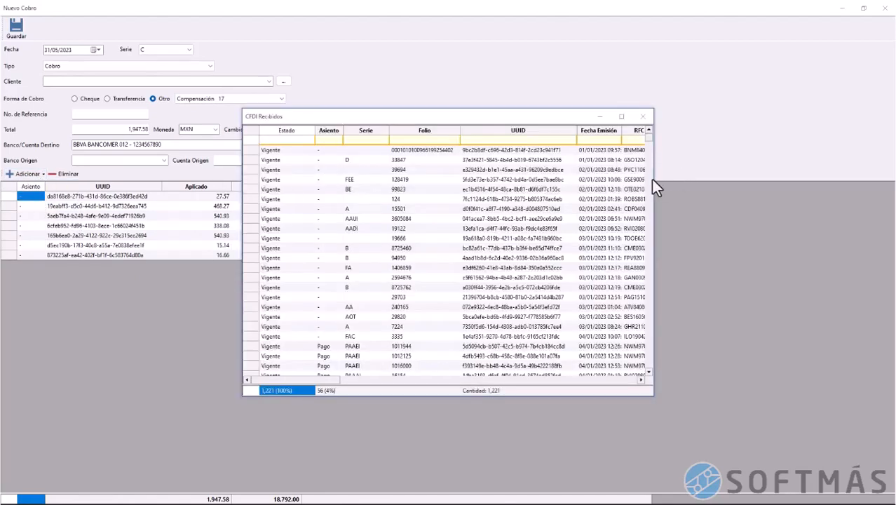
Maximize received CFDIs, filter Nombre Emisor by 'open', and add the 1,947.58 OPENPAY invoice
left_click_drag(660, 178, 746, 196)
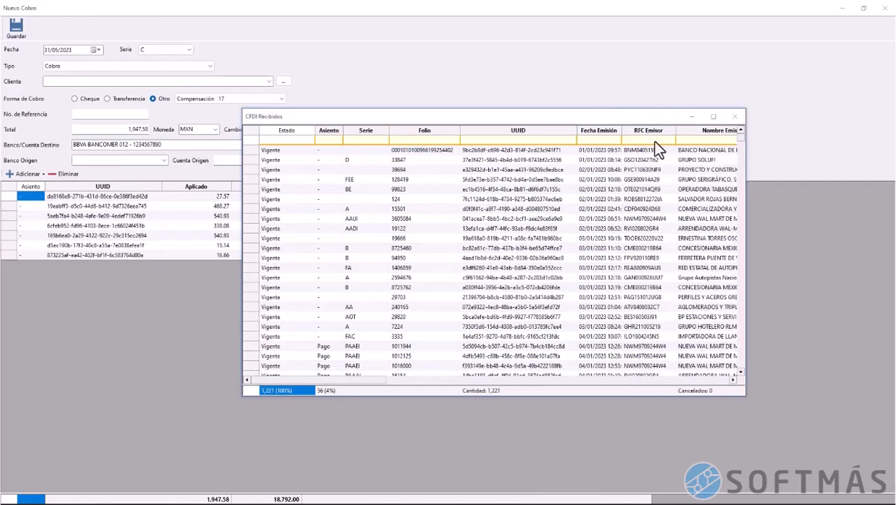
left_click_drag(517, 116, 425, 111)
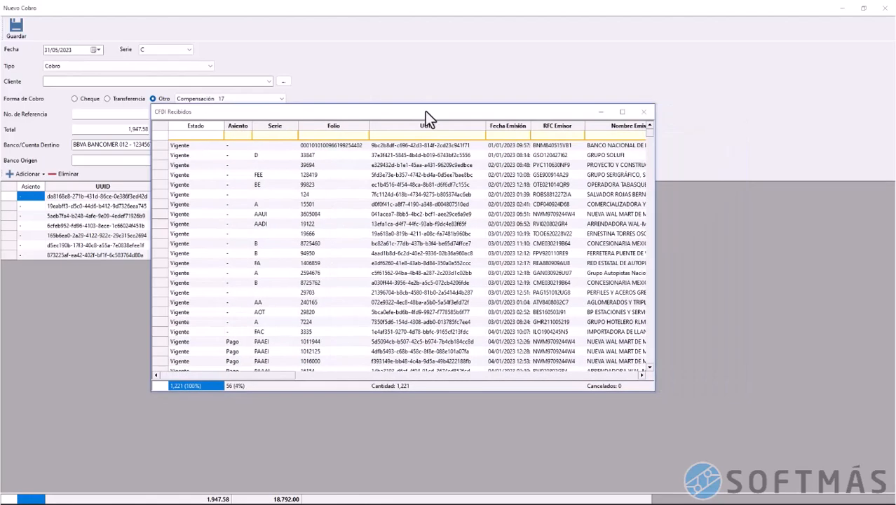
double_click(425, 110)
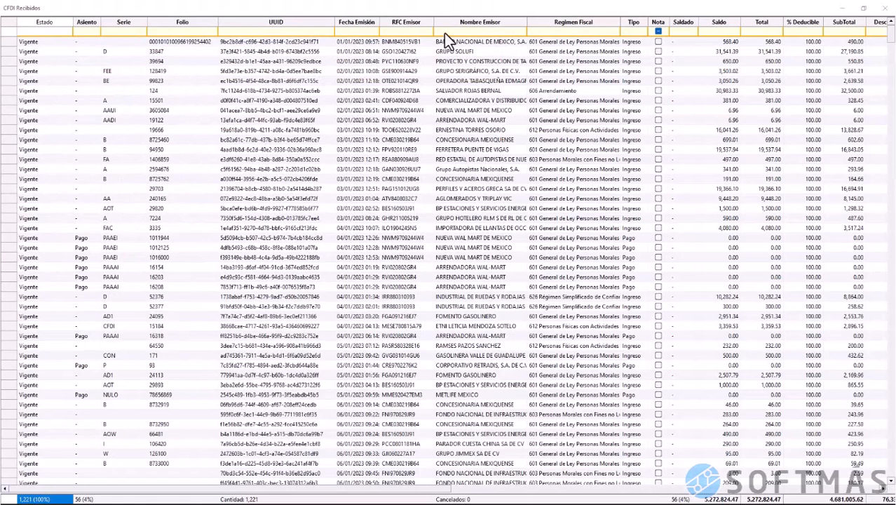
left_click(444, 33)
type("open")
key("Tab")
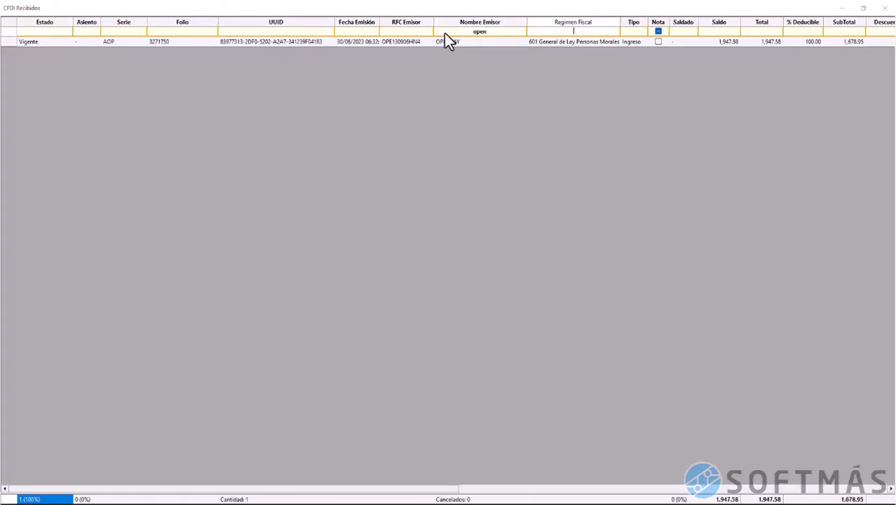
left_click(11, 40)
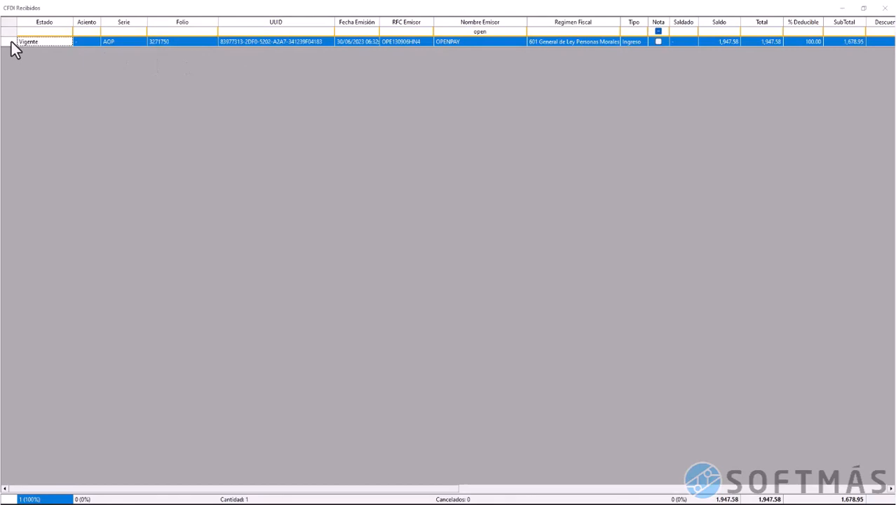
right_click(11, 42)
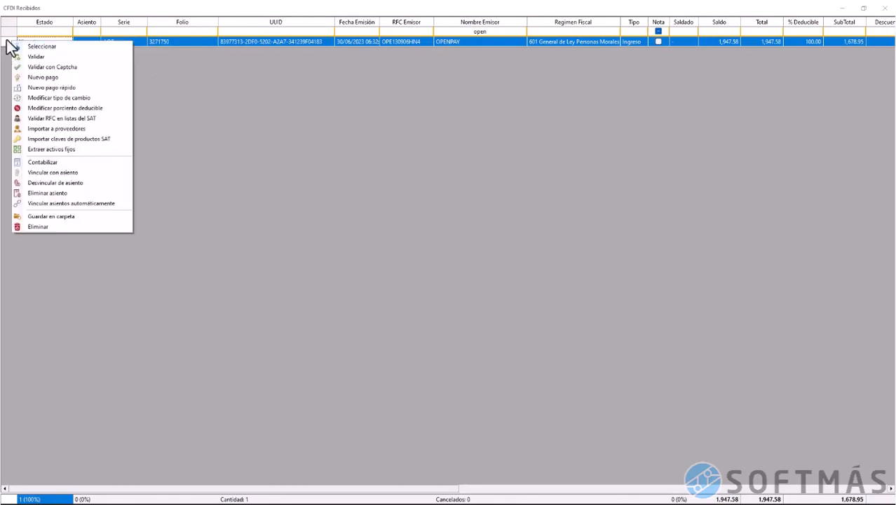
double_click(7, 40)
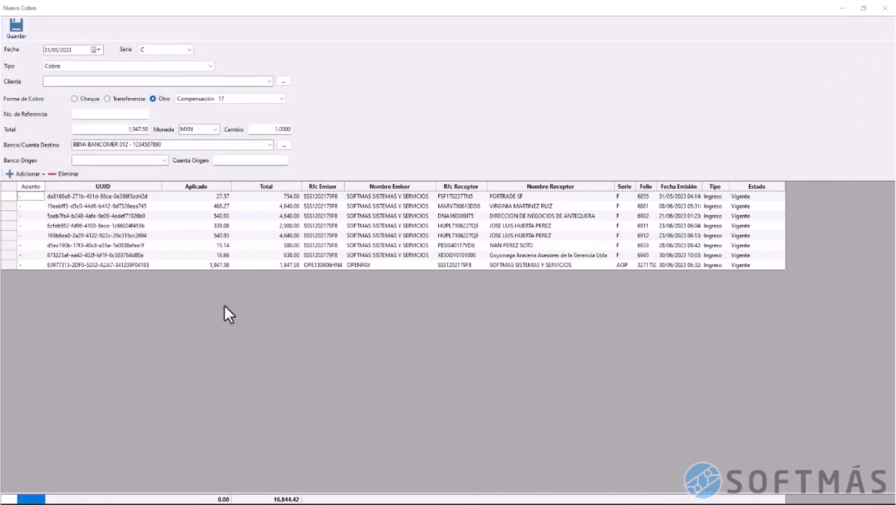
Set the compensation cobro's total to 0.00 and save it
left_click(209, 502)
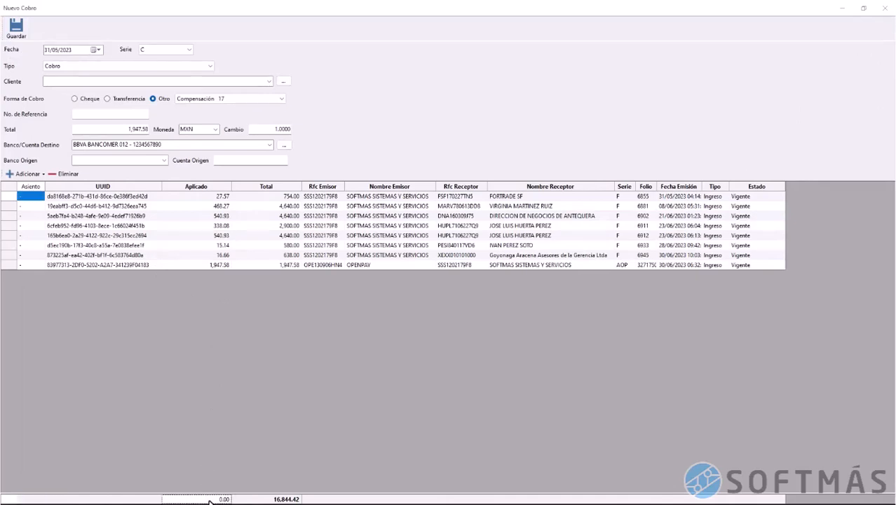
left_click(126, 129)
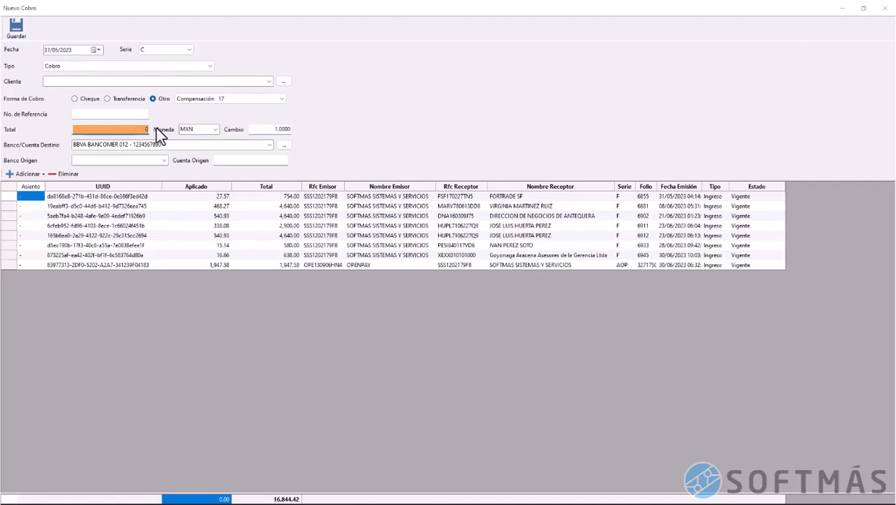
left_click(154, 144)
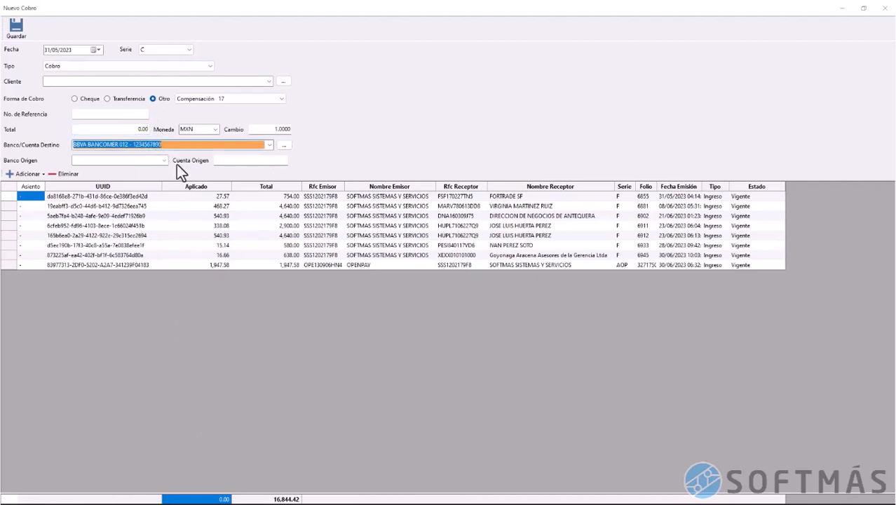
left_click(16, 30)
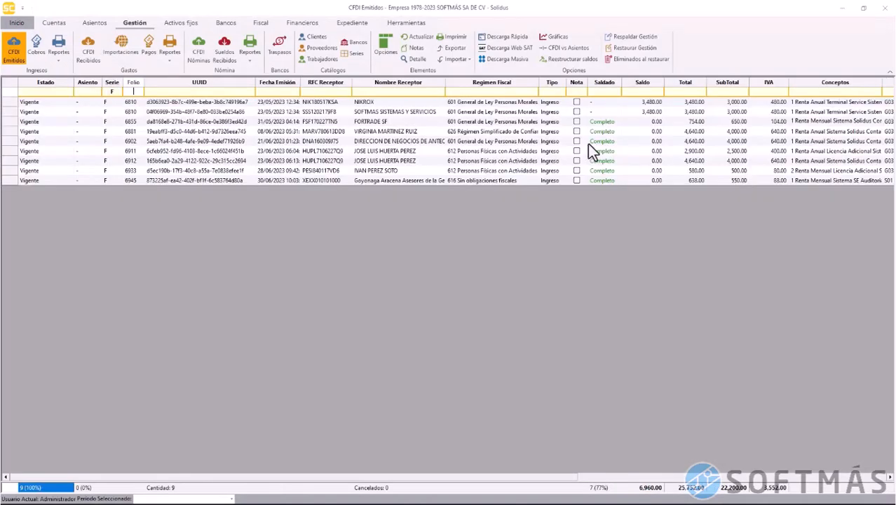
Confirm the zero balance, refresh received CFDIs, and show the OPENPAY invoice's details
left_click(647, 181)
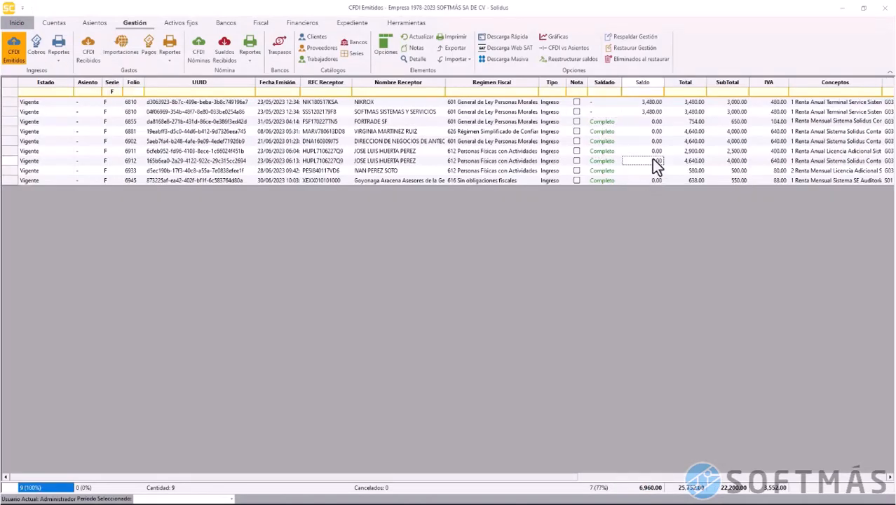
left_click(80, 54)
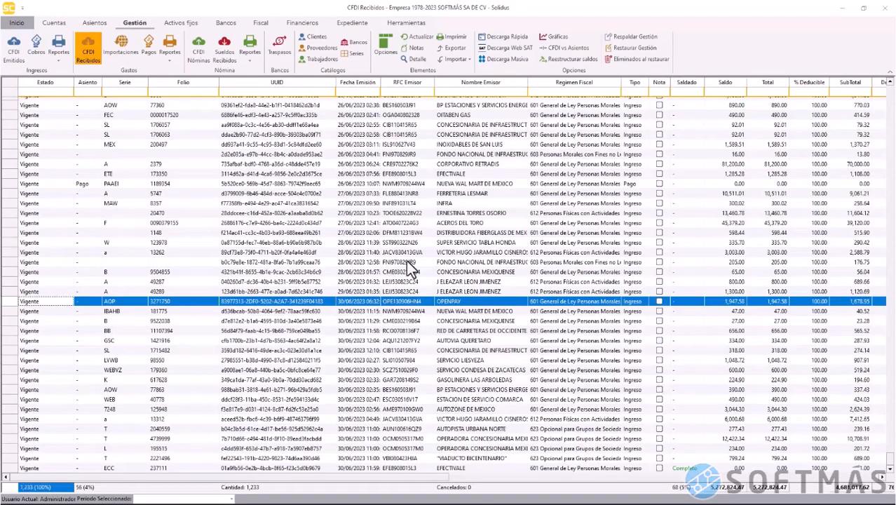
left_click(416, 36)
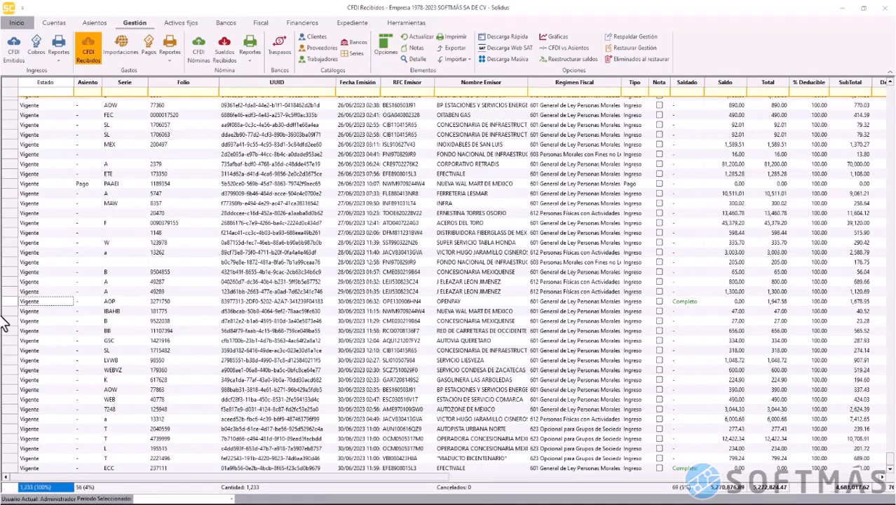
left_click(20, 303)
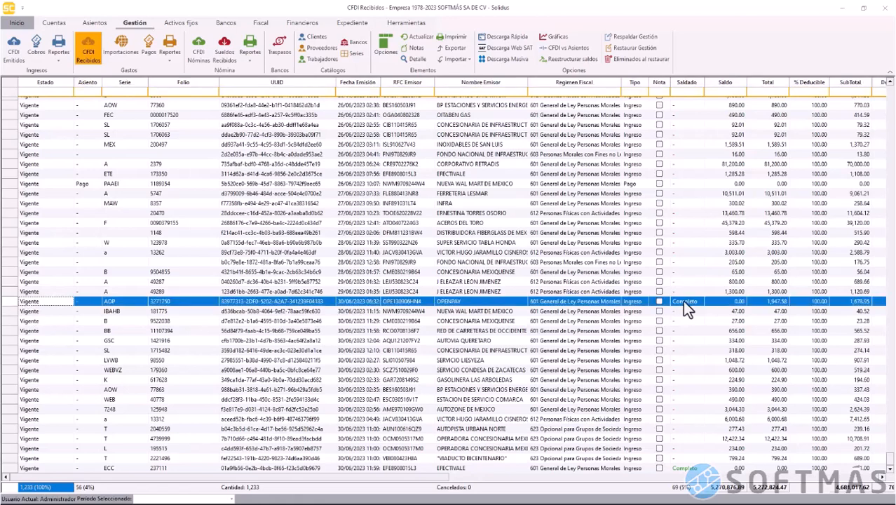
left_click(419, 59)
Open cobro C 8 from the invoice's cobros, review its covered invoices, then close it and Detalle
left_click(891, 205)
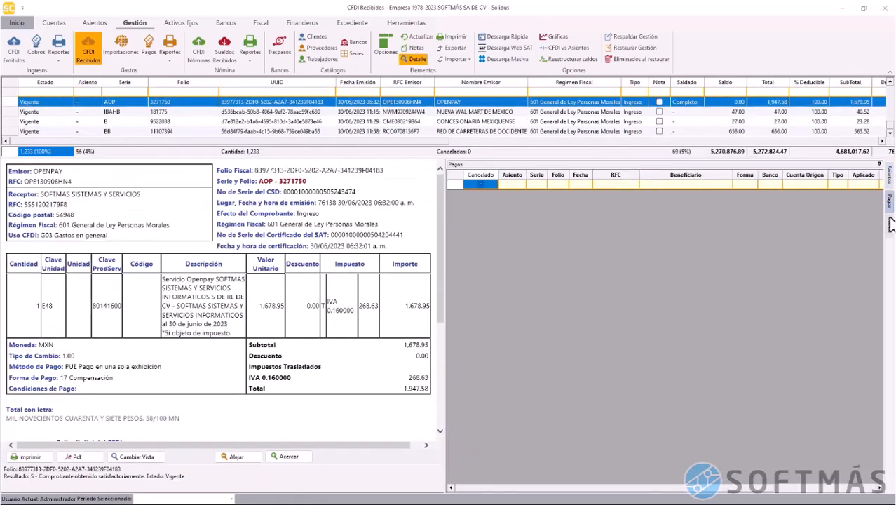
left_click(891, 224)
left_click(456, 196)
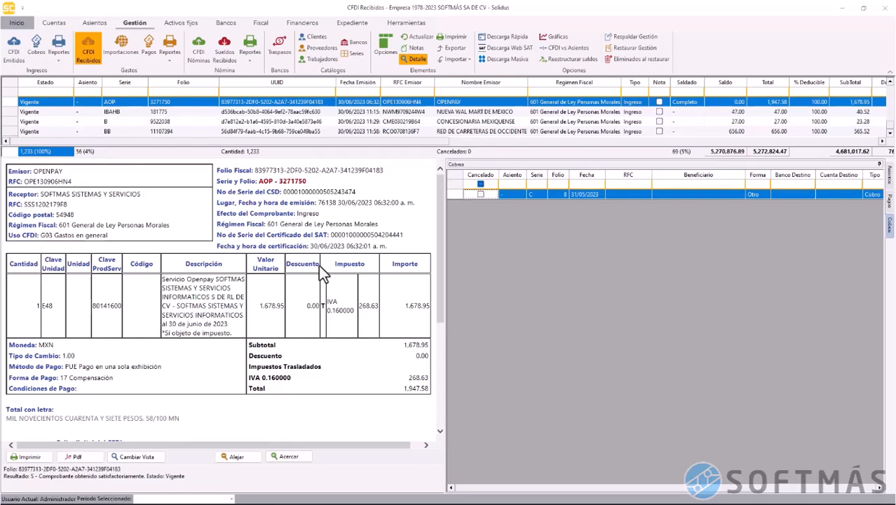
right_click(459, 195)
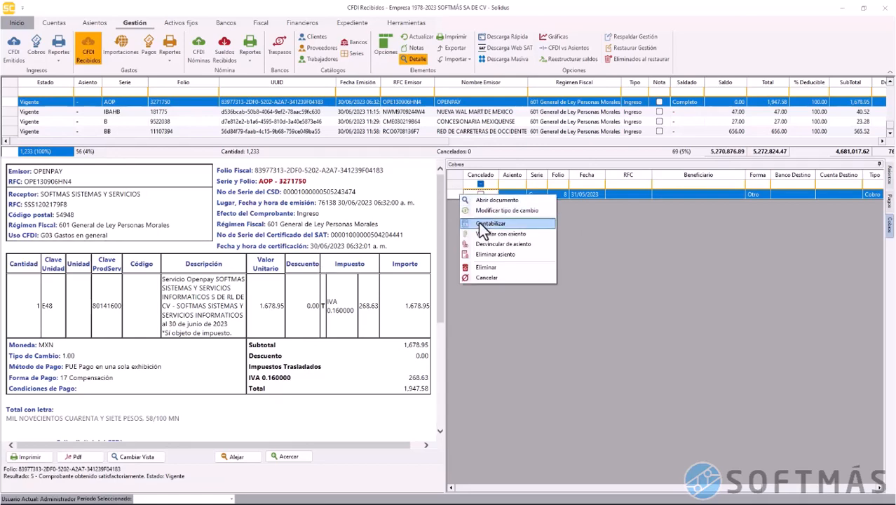
left_click(485, 201)
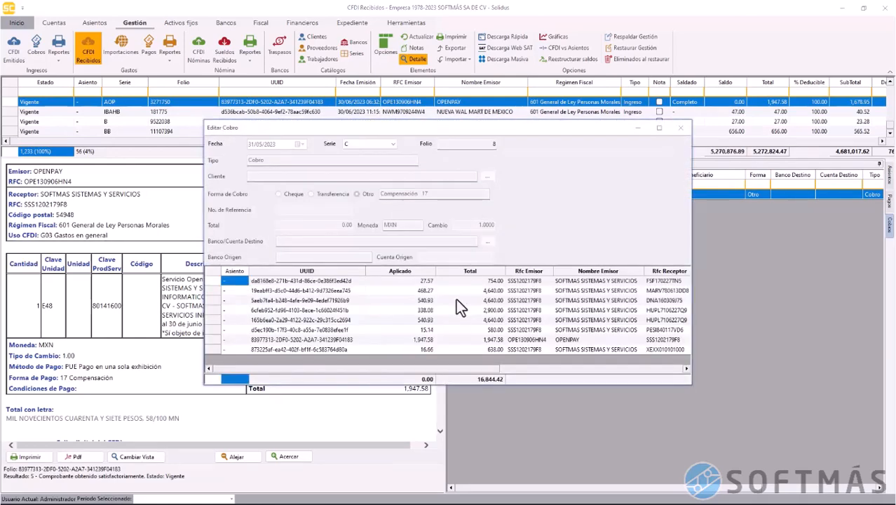
left_click(456, 300)
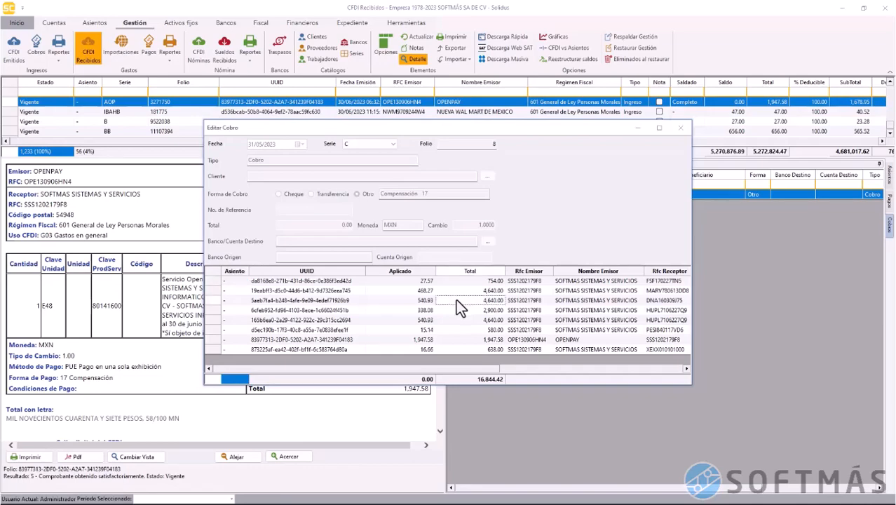
left_click_drag(464, 384, 464, 428)
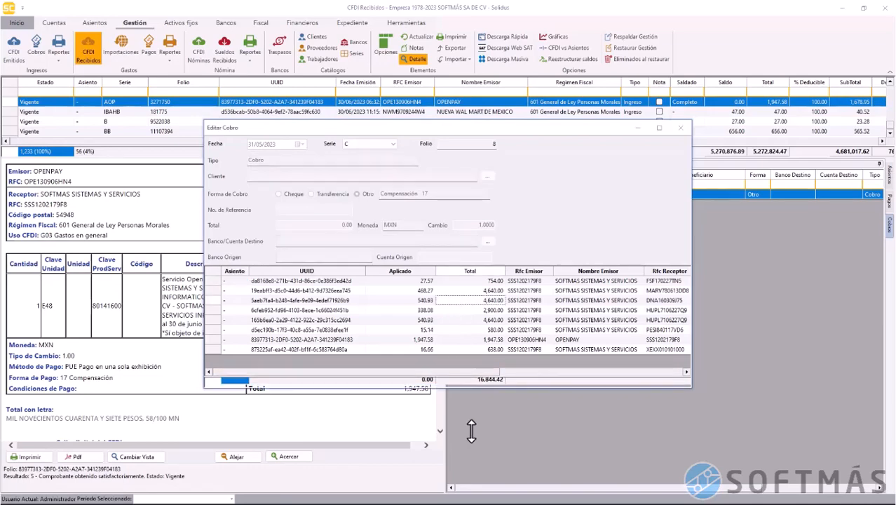
left_click(682, 128)
left_click(416, 59)
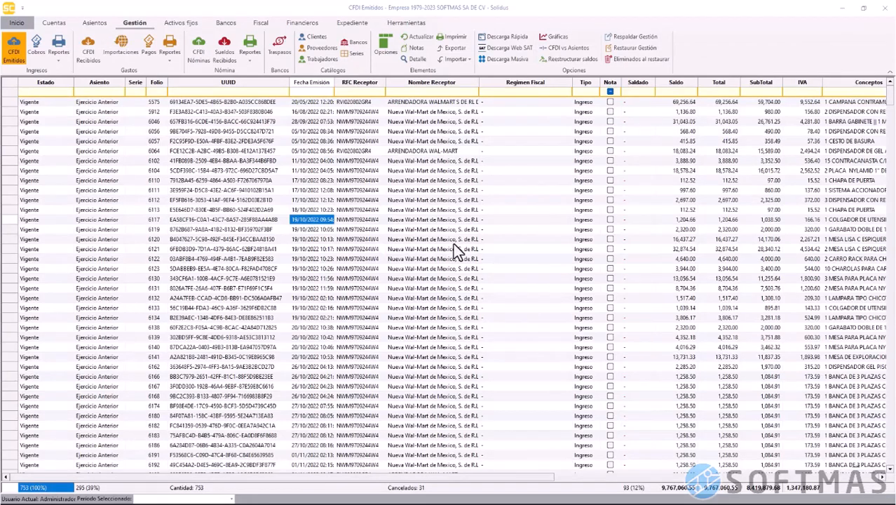
Scroll the issued CFDIs list down to the January 2023 invoices
left_click(389, 242)
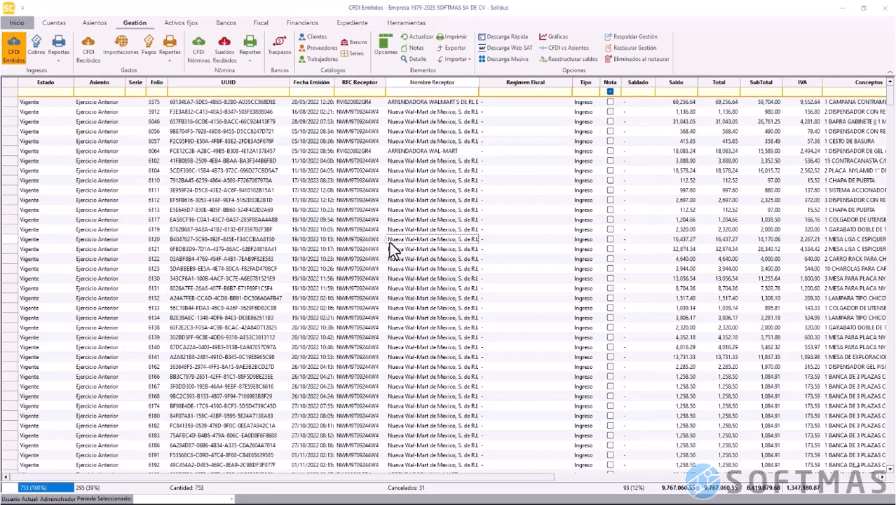
scroll(389, 242, "down", 20)
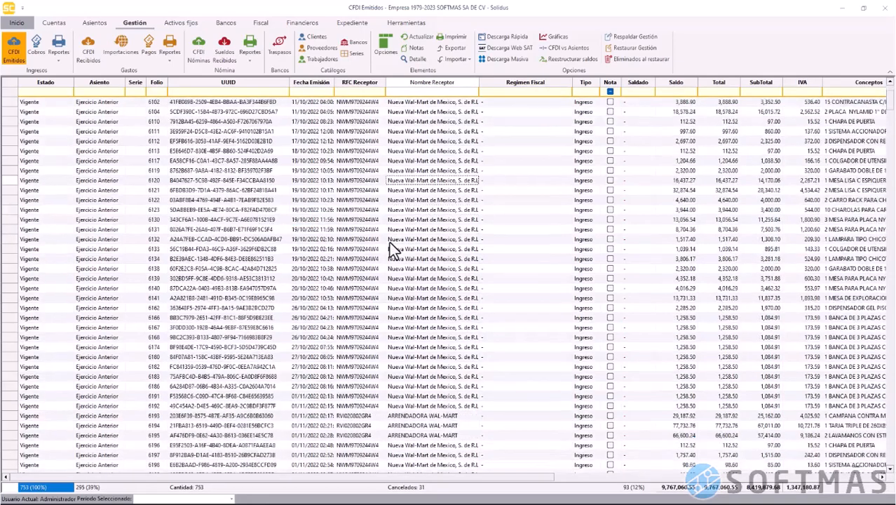
scroll(389, 241, "down", 15)
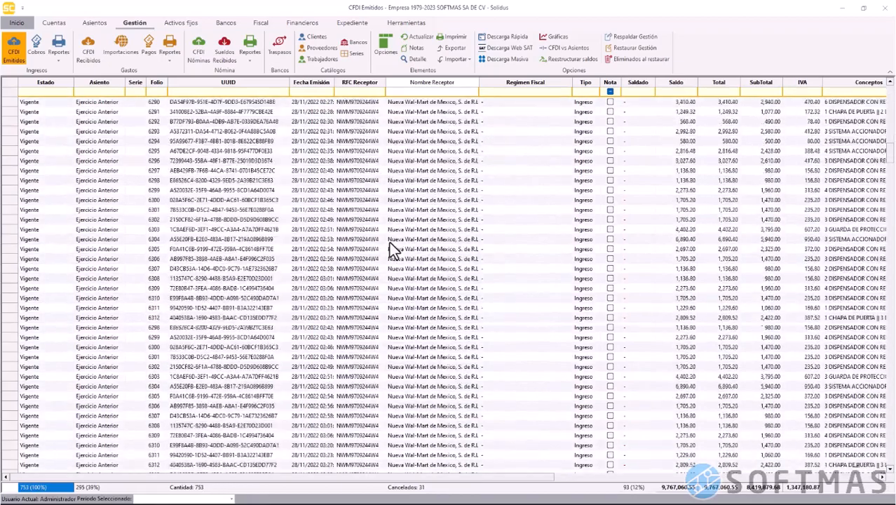
scroll(389, 241, "down", 10)
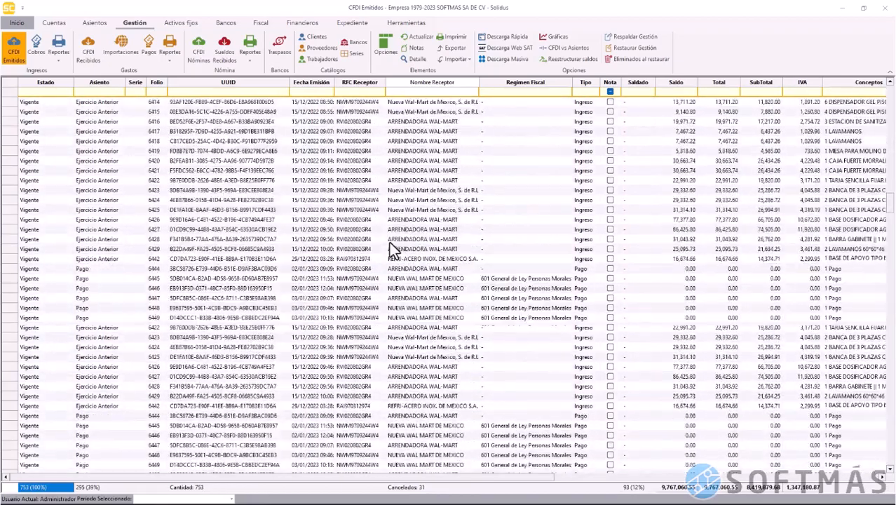
scroll(389, 242, "down", 3)
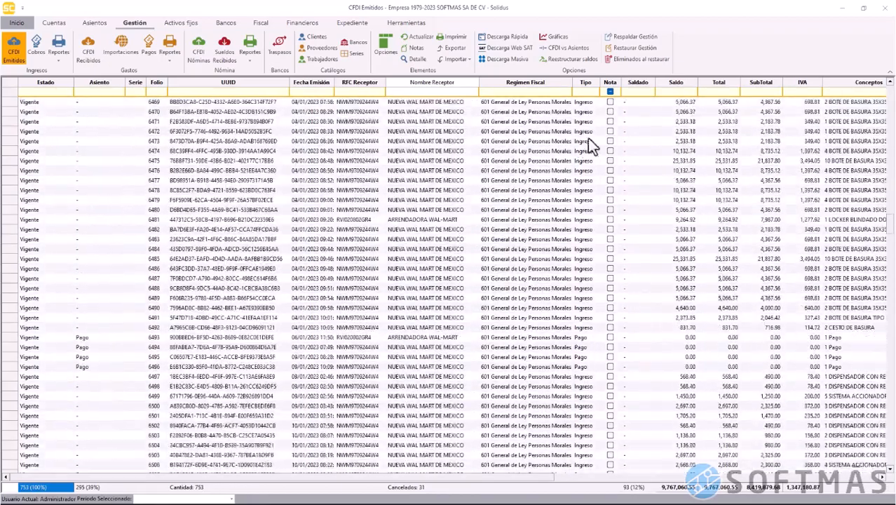
Filter the issued CFDIs by receiver name 'kysor'
left_click(463, 92)
type("kysor")
key("Return")
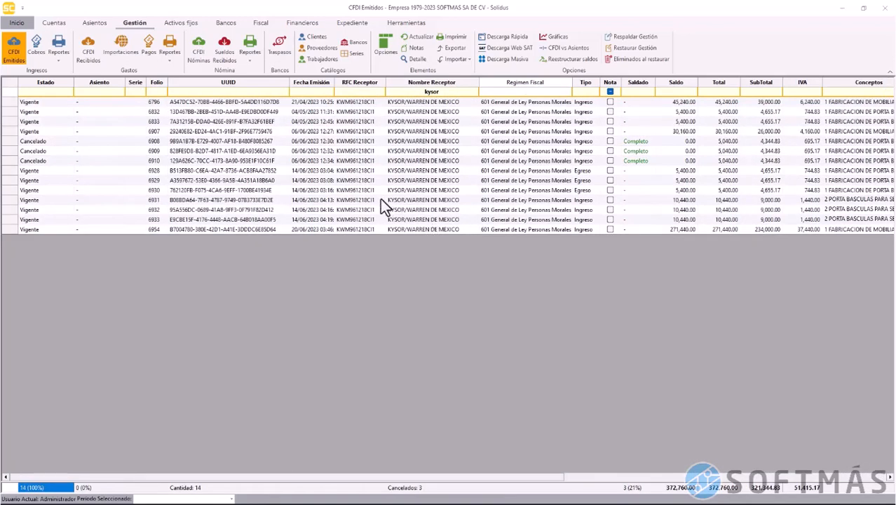
Check credit note 6929's details for its related invoice's folio fiscal
left_click(12, 181)
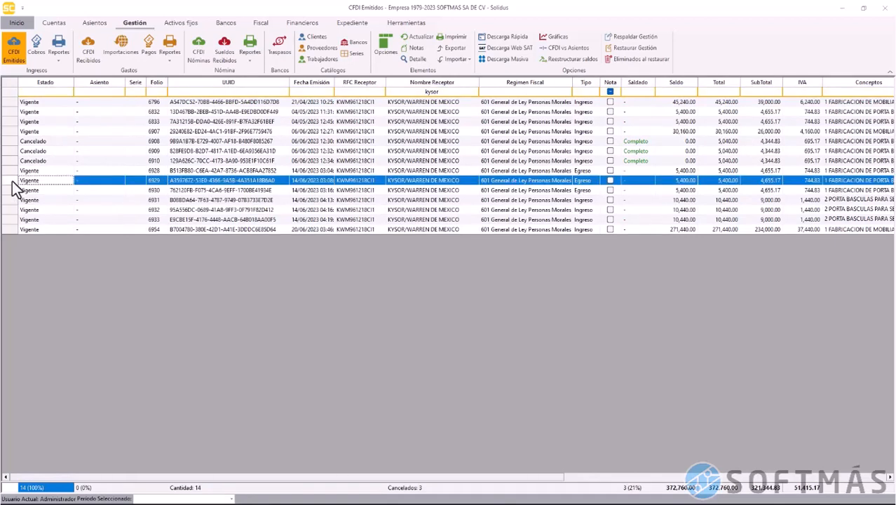
left_click(416, 60)
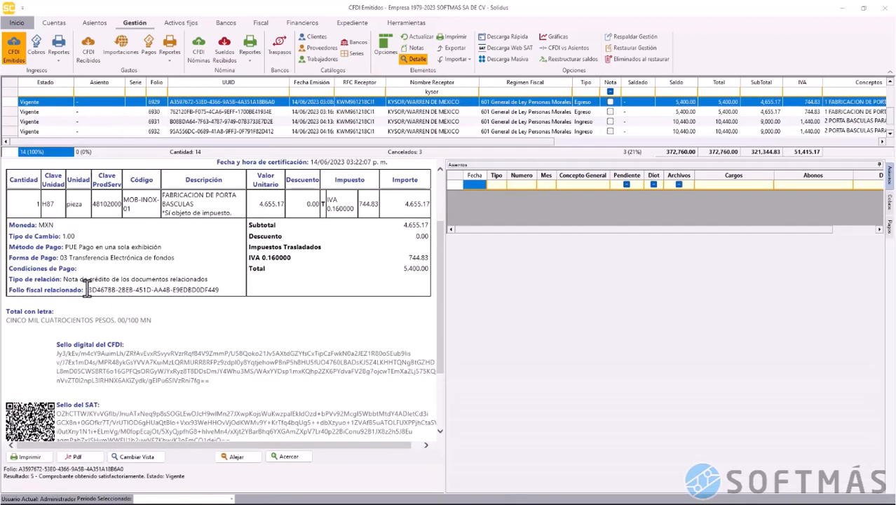
left_click_drag(87, 290, 201, 298)
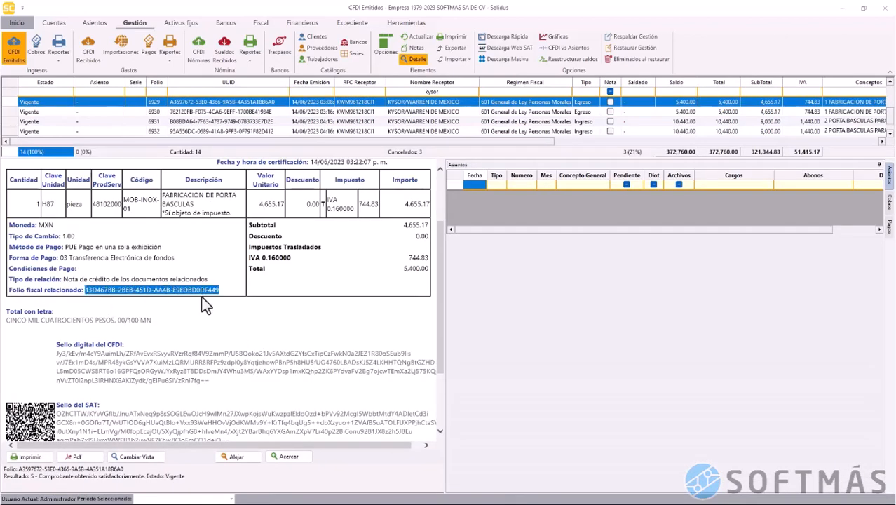
scroll(330, 107, "up", 3)
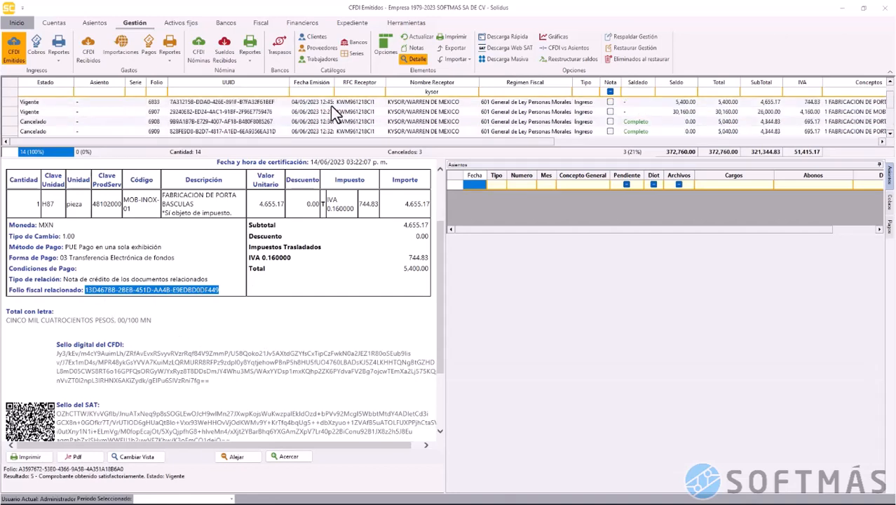
scroll(324, 131, "up", 1)
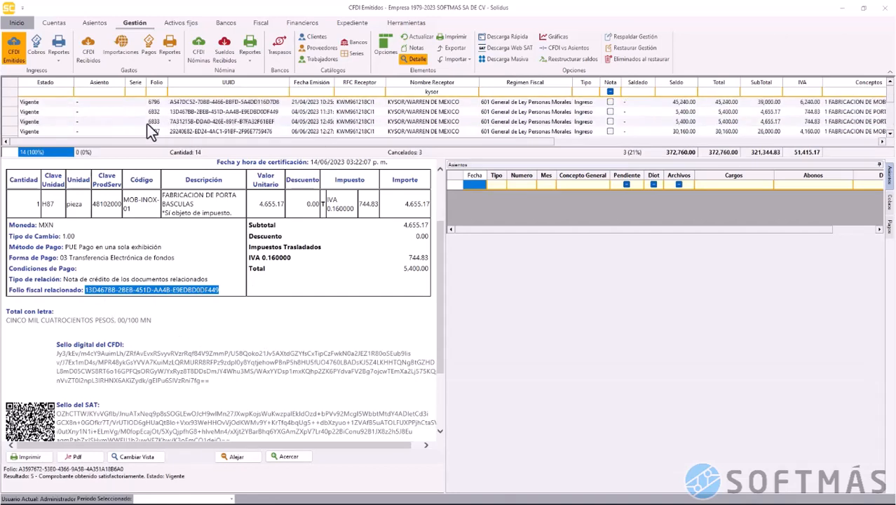
left_click(416, 59)
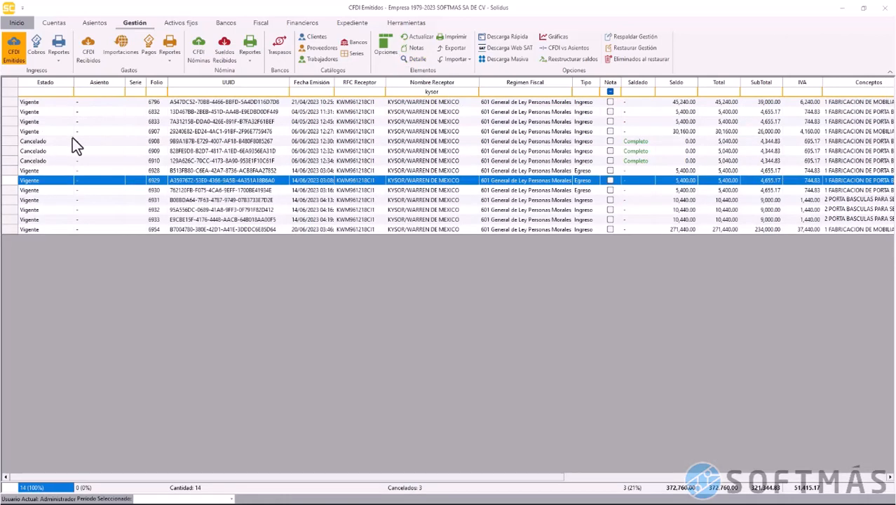
Select invoice 6832 together with credit note 6929, ending with 6929 selected
left_click(28, 112)
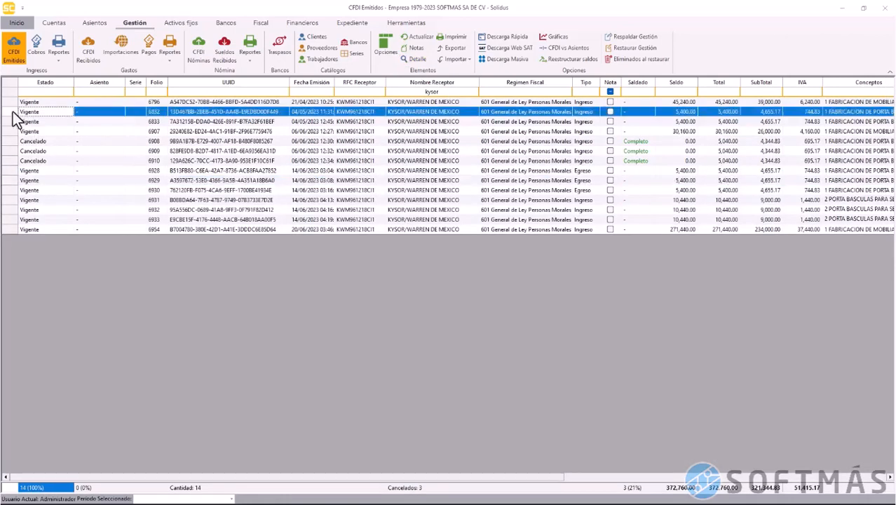
left_click(14, 180, "ctrl")
right_click(11, 182)
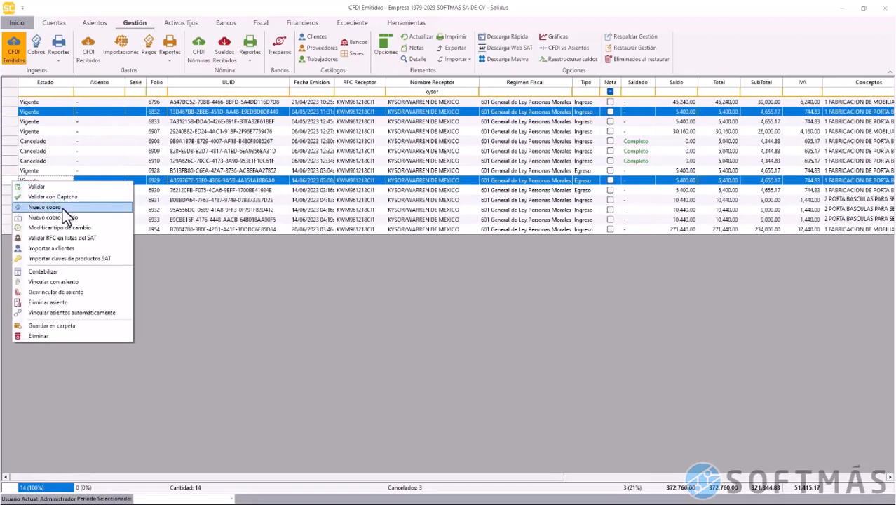
left_click(6, 181)
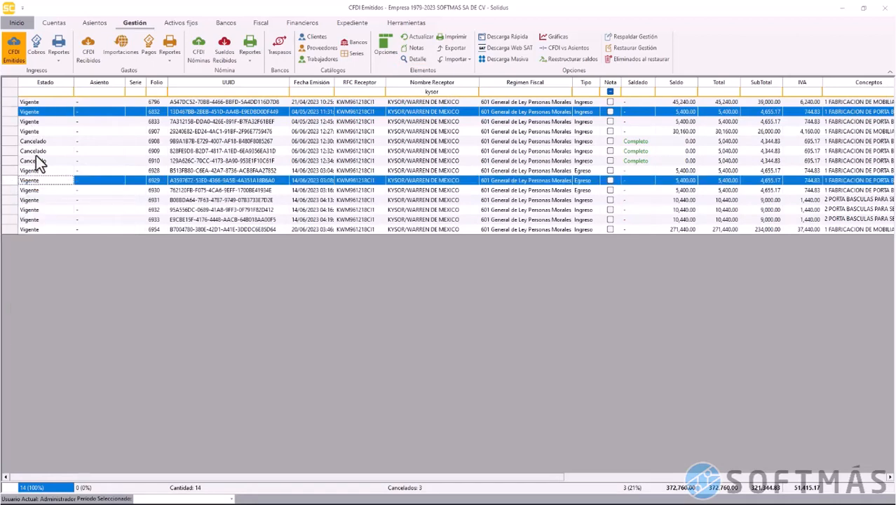
left_click(11, 112)
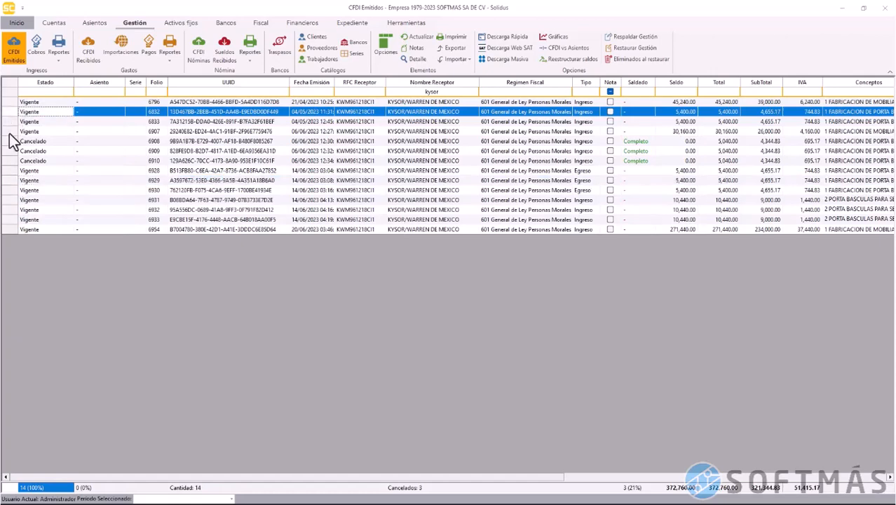
left_click(12, 181)
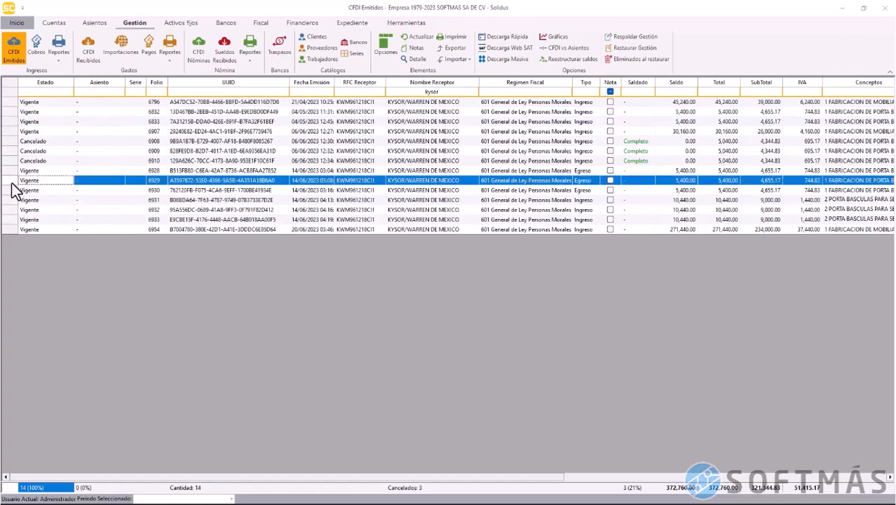
Save a cobro for 6929/6832 into BANAMEX 002 from BBVA BANCOMER 012, with the origin account number
right_click(11, 188)
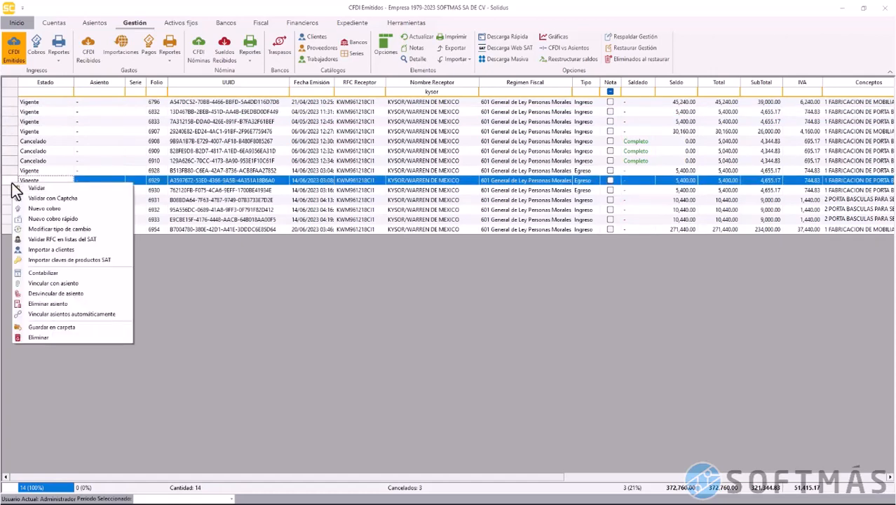
left_click(41, 207)
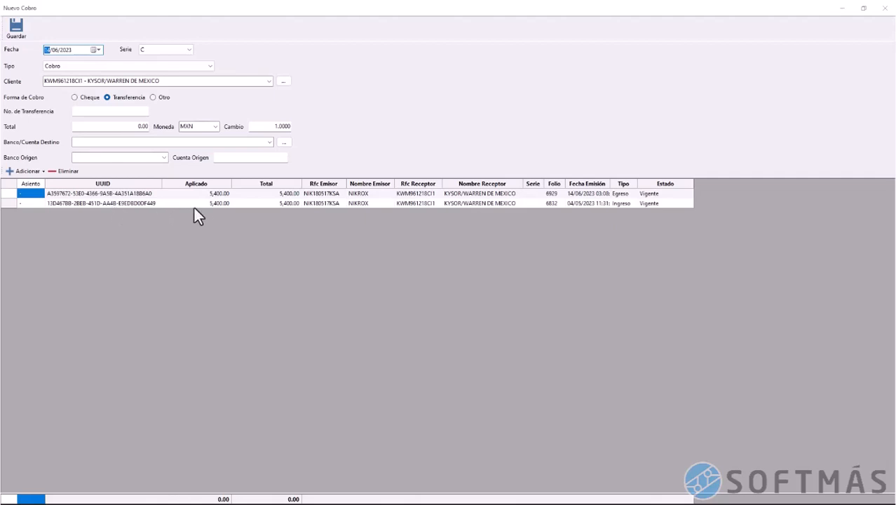
left_click(135, 130)
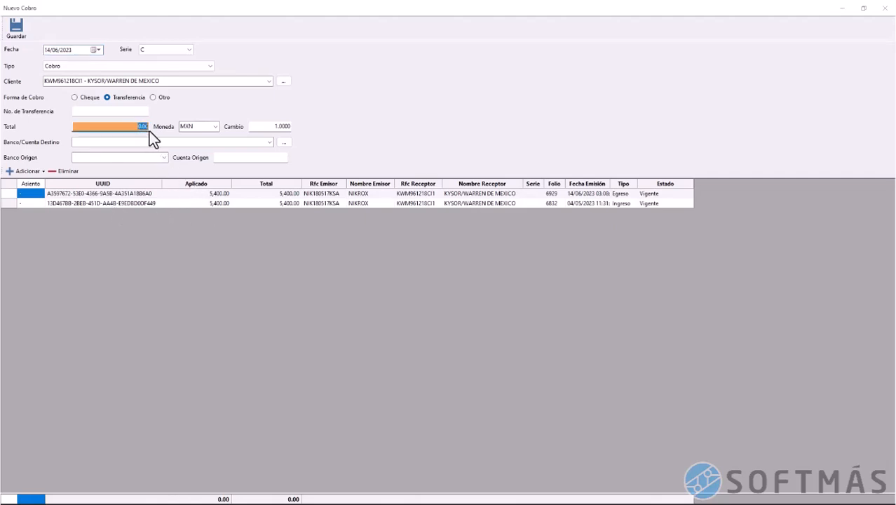
left_click(268, 143)
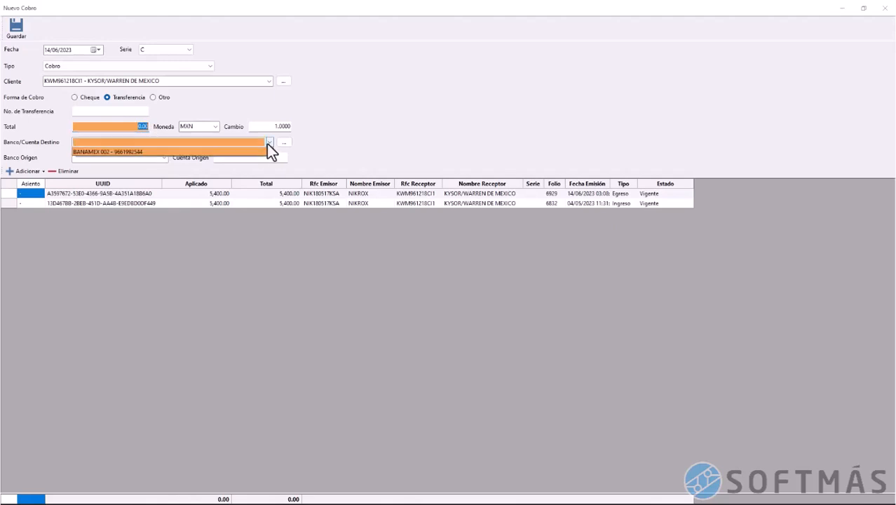
left_click(257, 159)
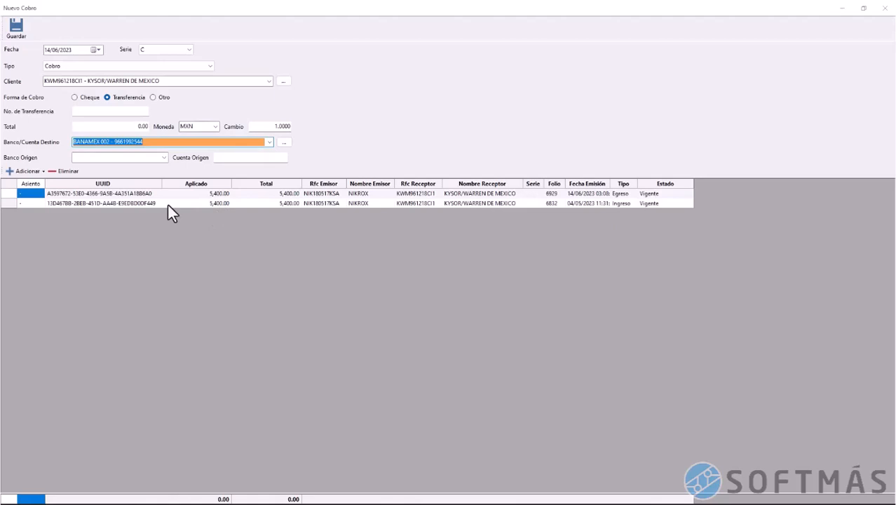
left_click(155, 157)
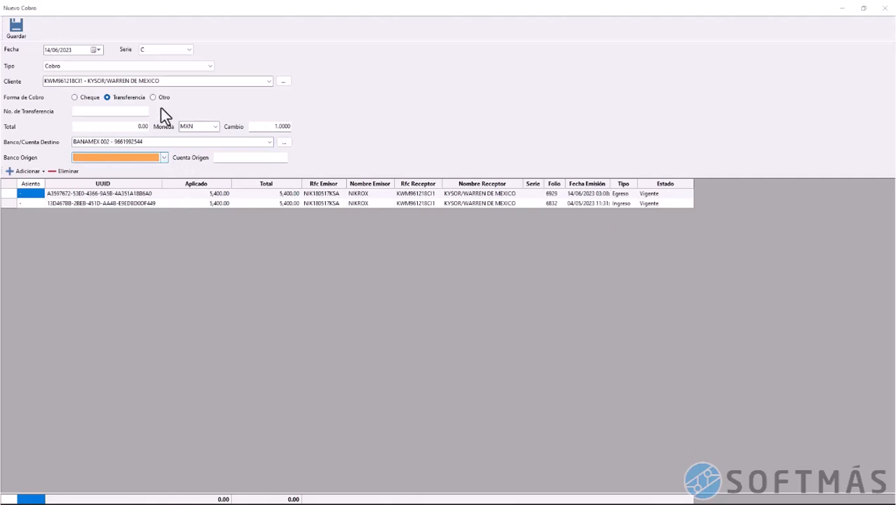
left_click(162, 158)
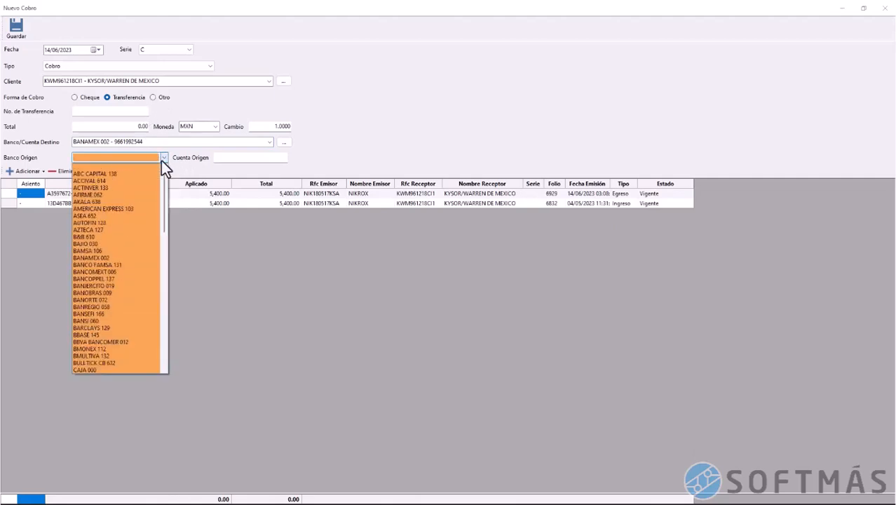
left_click(143, 342)
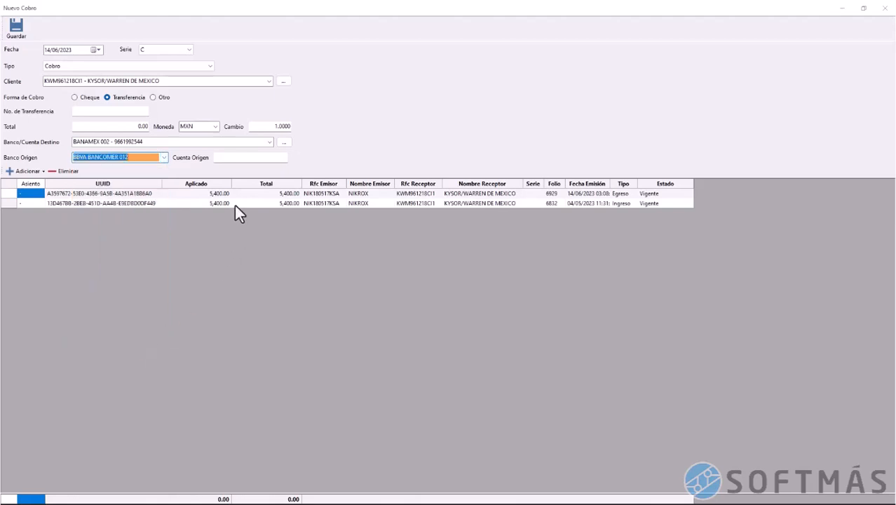
left_click(250, 157)
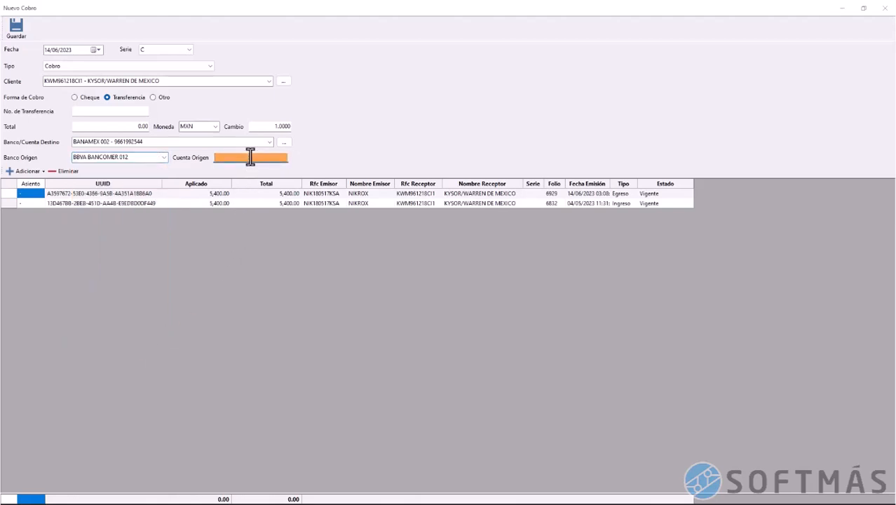
type("13498789")
left_click(14, 29)
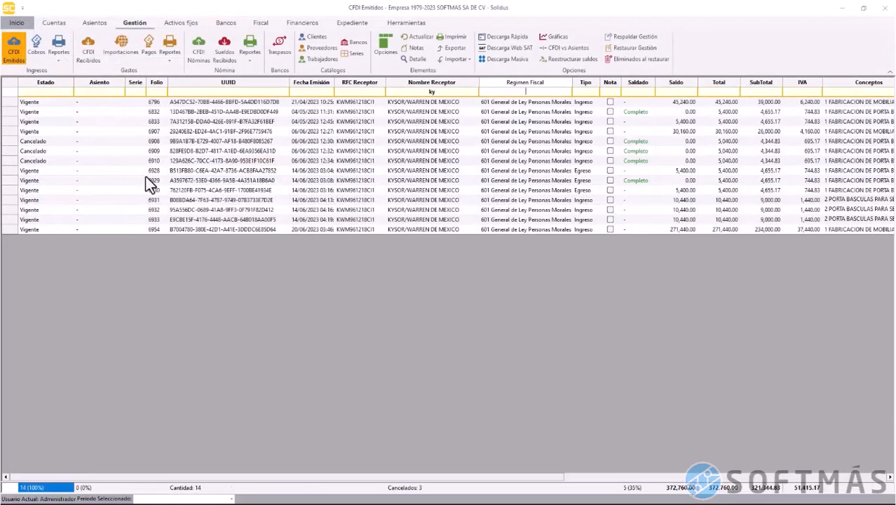
Save a 5,400.00 transfer cobro for invoice 6833 with its transfer number
left_click(11, 113)
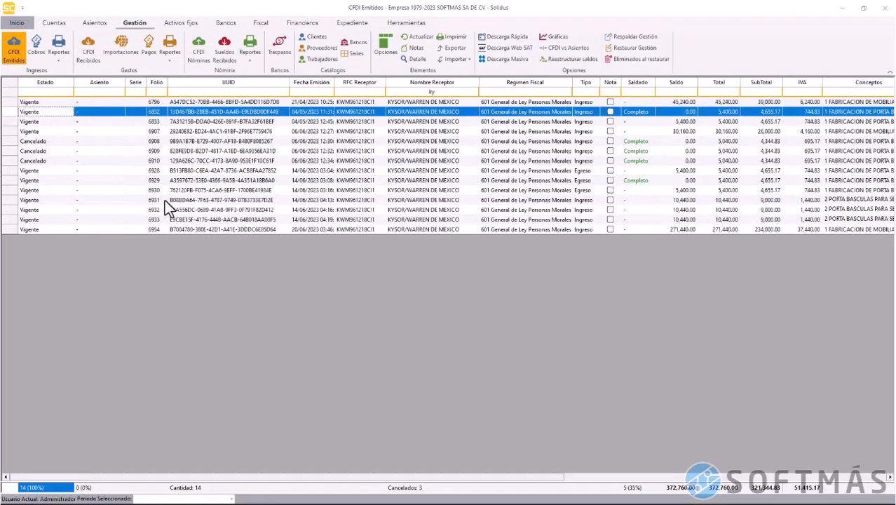
left_click(12, 182, "ctrl")
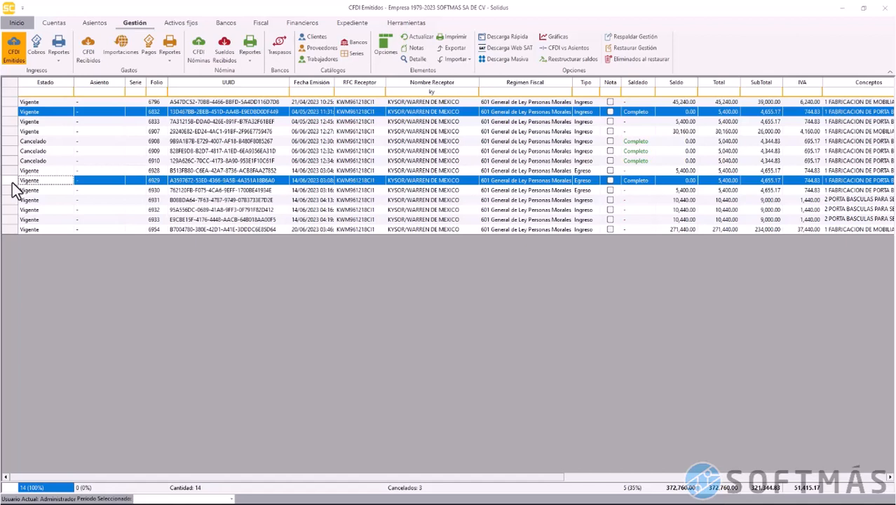
left_click(10, 123)
right_click(10, 131)
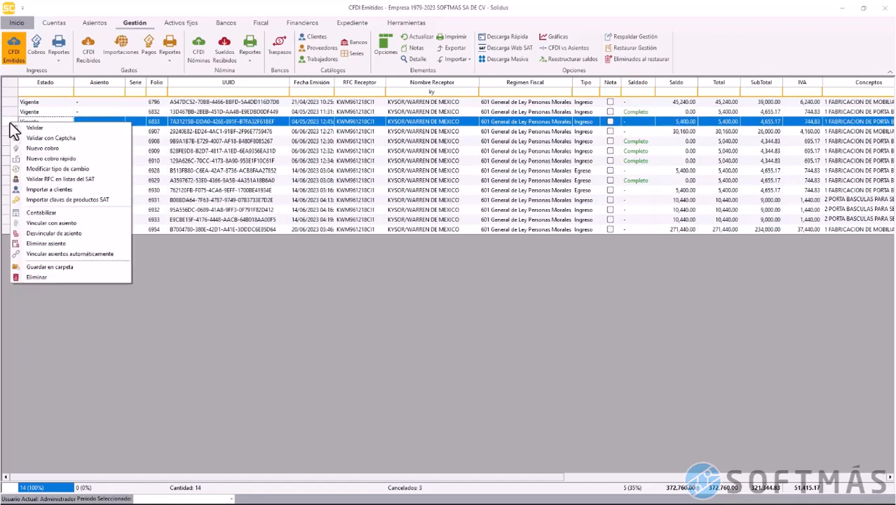
left_click(37, 145)
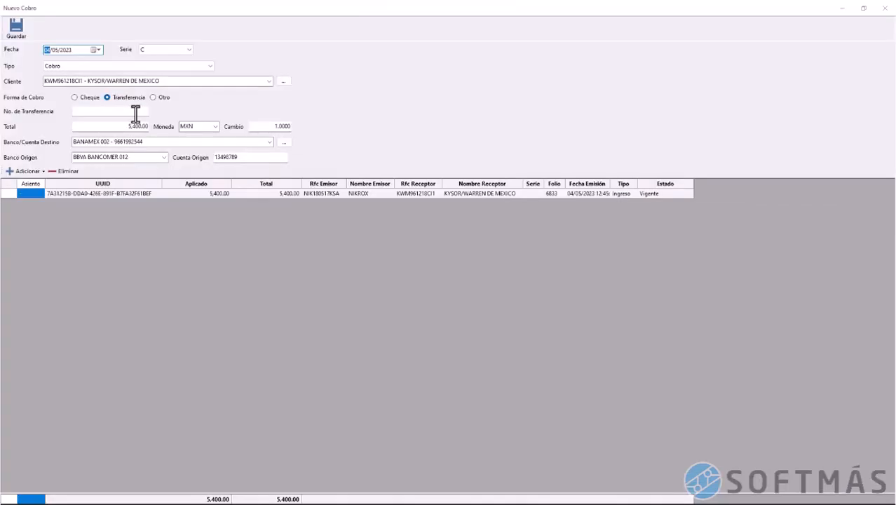
left_click(136, 112)
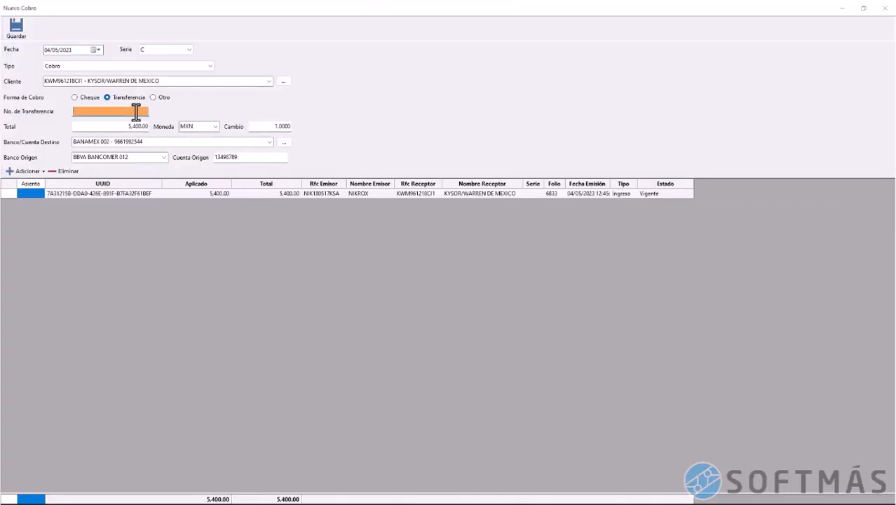
type("16547987")
left_click(21, 29)
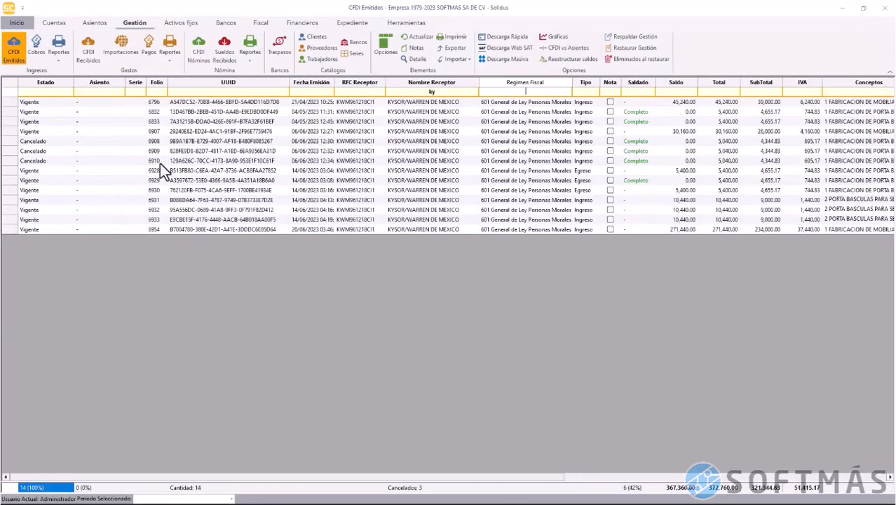
left_click(16, 113)
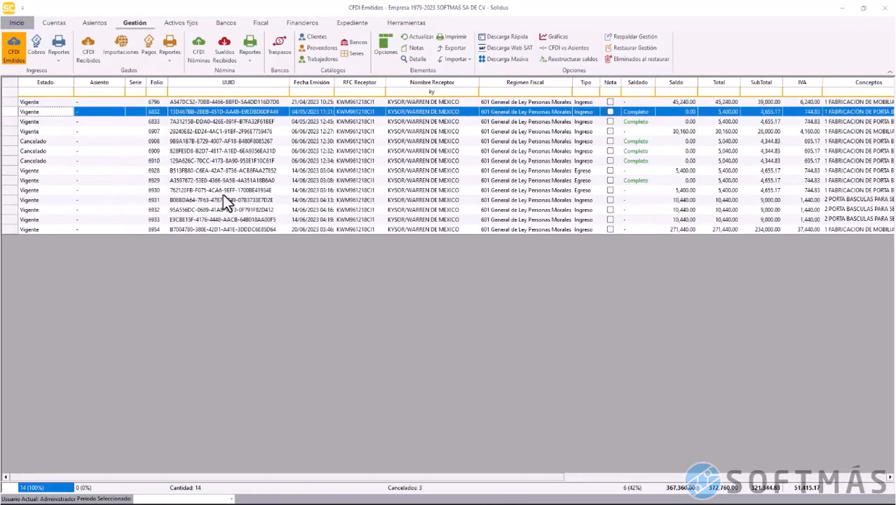
Save a Devolución cobro for credit note 6930 with its transfer number
left_click(10, 192)
right_click(10, 193)
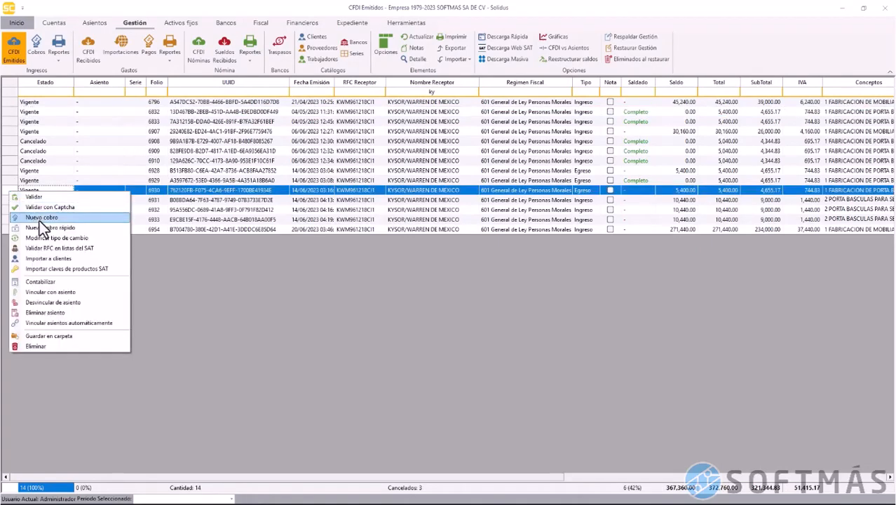
left_click(39, 219)
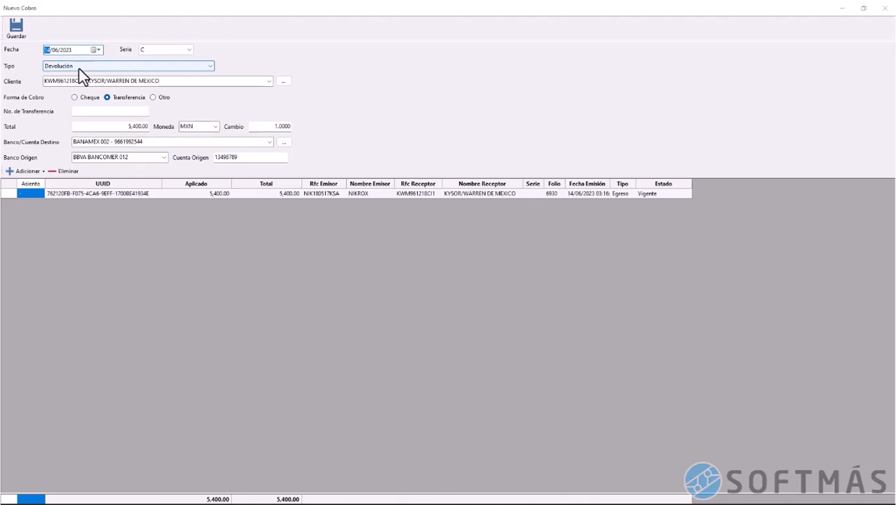
left_click(113, 112)
type("87946541321")
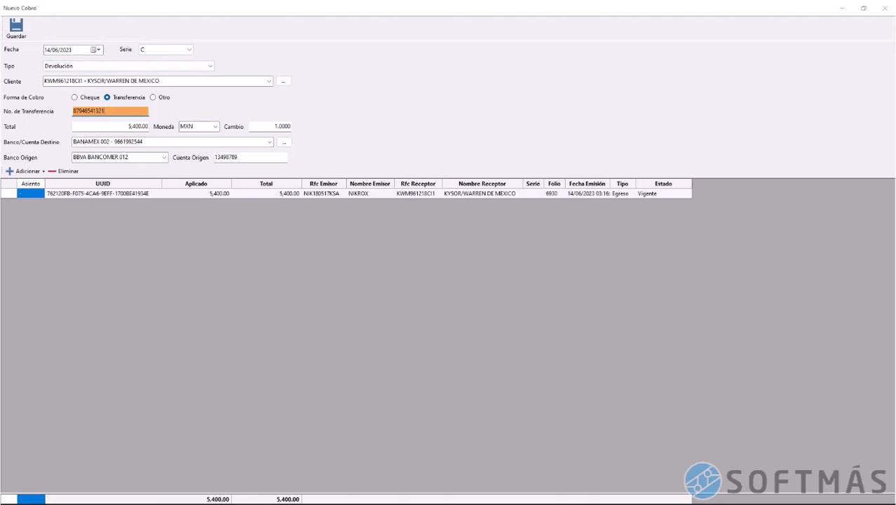
left_click(18, 37)
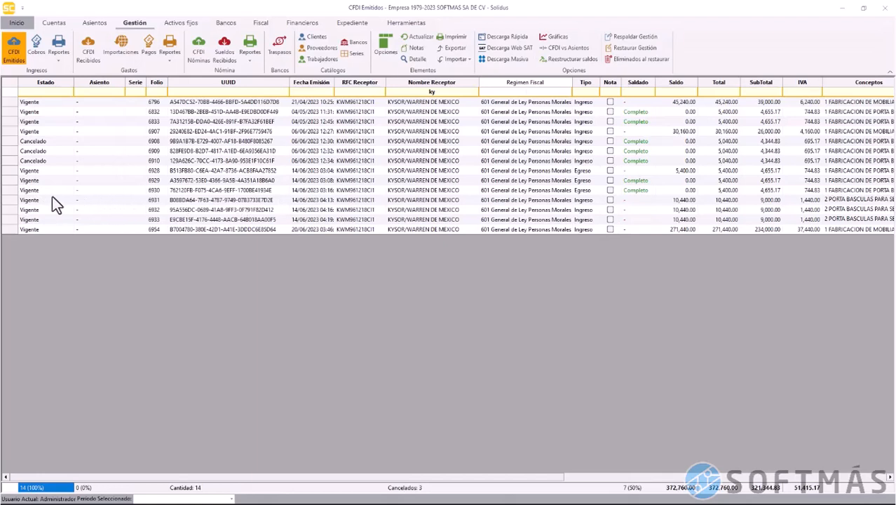
Review the two cobros and the Devolución in the Cobros list, checking types and destination bank
left_click(15, 191)
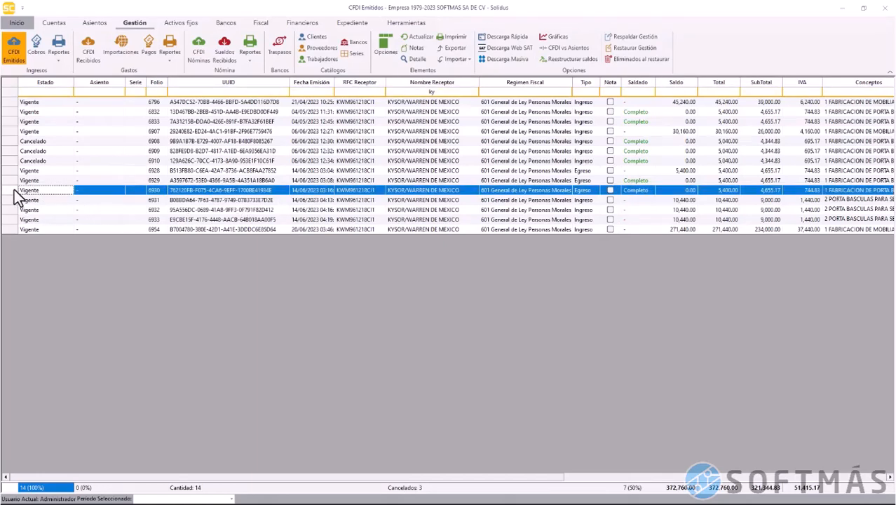
left_click(36, 49)
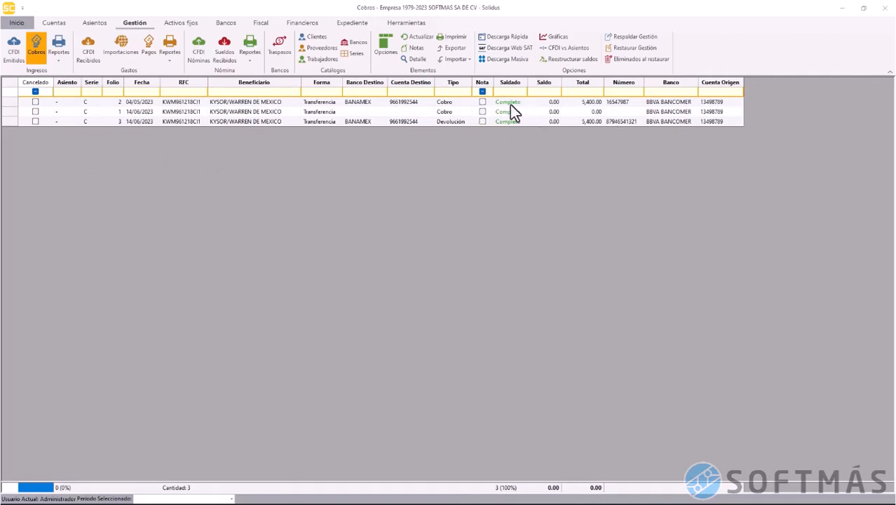
left_click(449, 102)
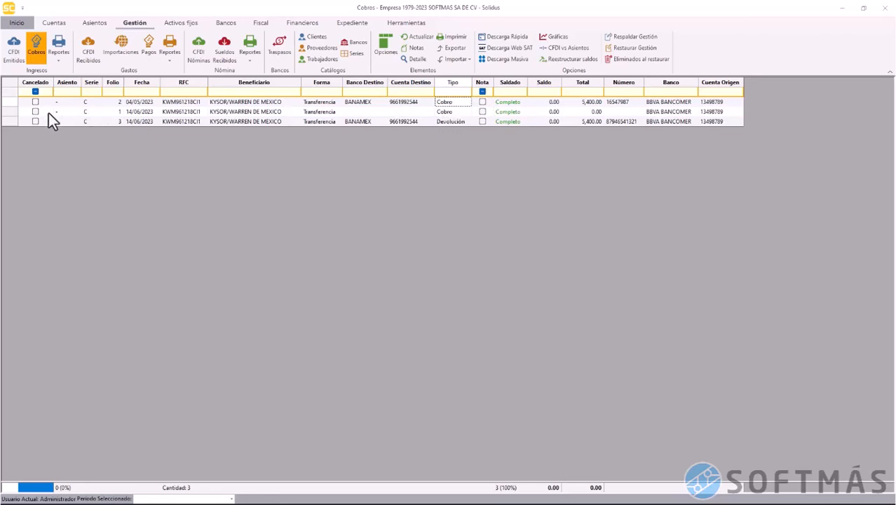
left_click(8, 111)
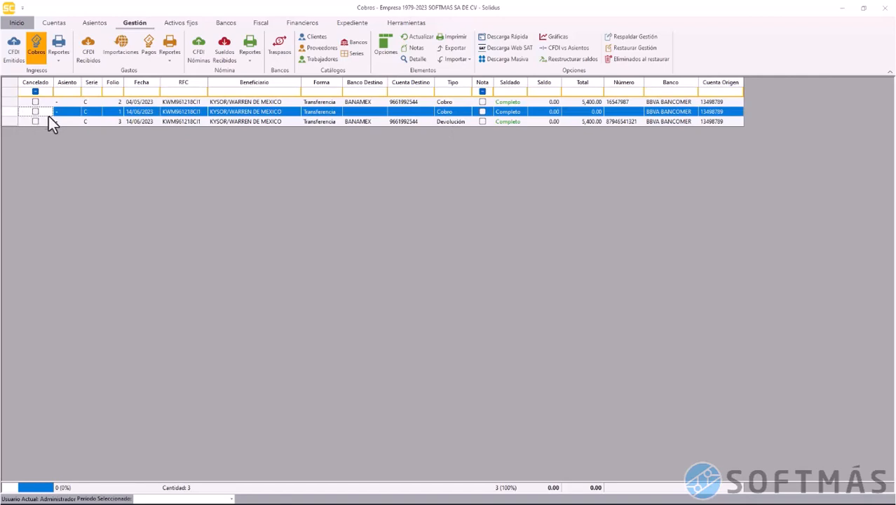
left_click(457, 123)
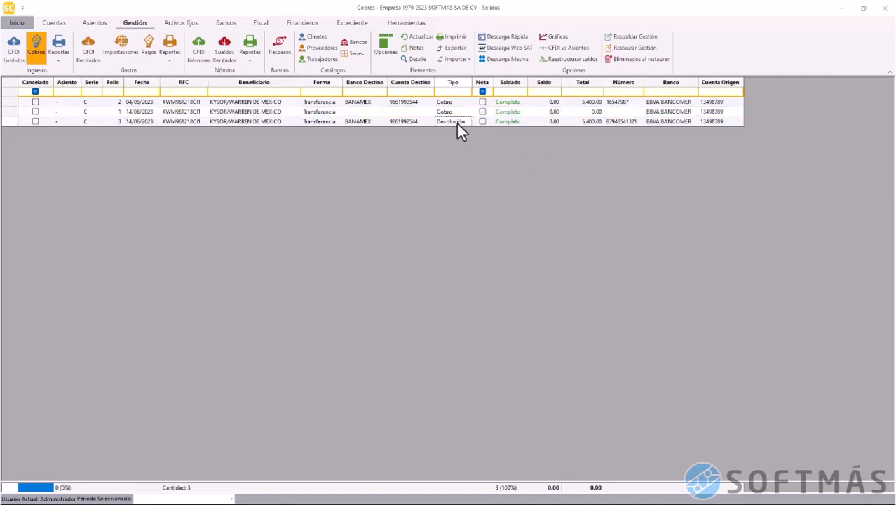
left_click(8, 122)
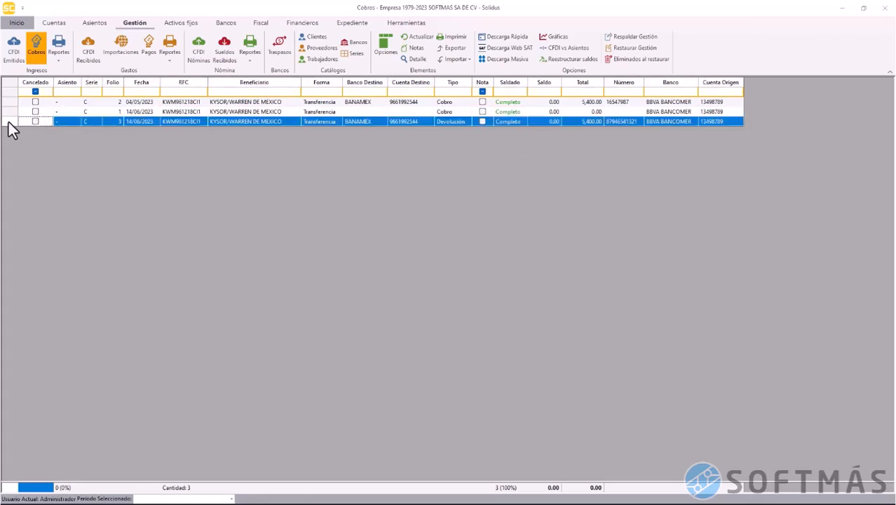
left_click(366, 122)
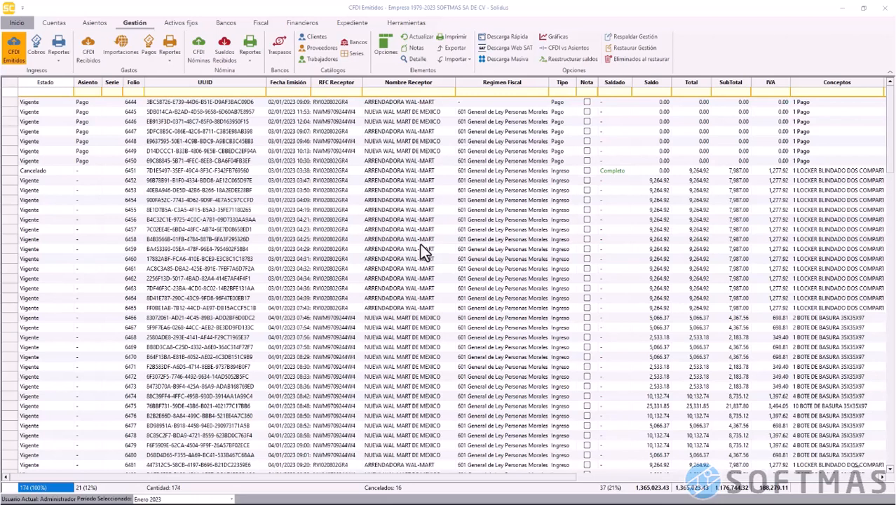
View the January 2023 cobros, then go back to January 2023 CFDI Emitidos
left_click(38, 54)
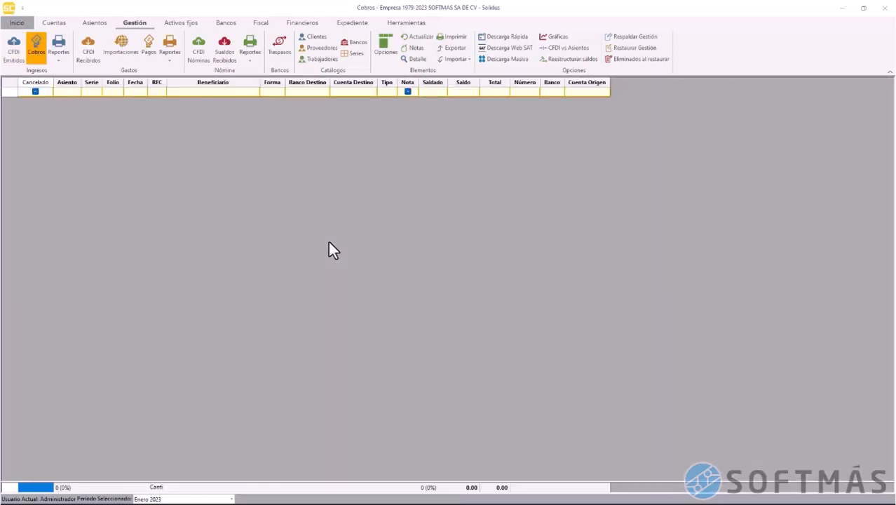
left_click(18, 52)
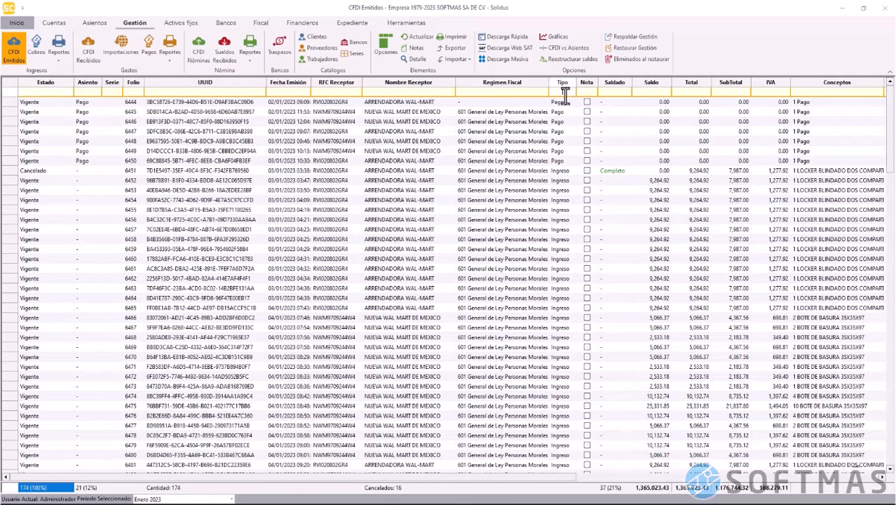
Filter the CFDIs to type 'Pago' and start a quick cobro for all 21
left_click(564, 92)
type("Pago")
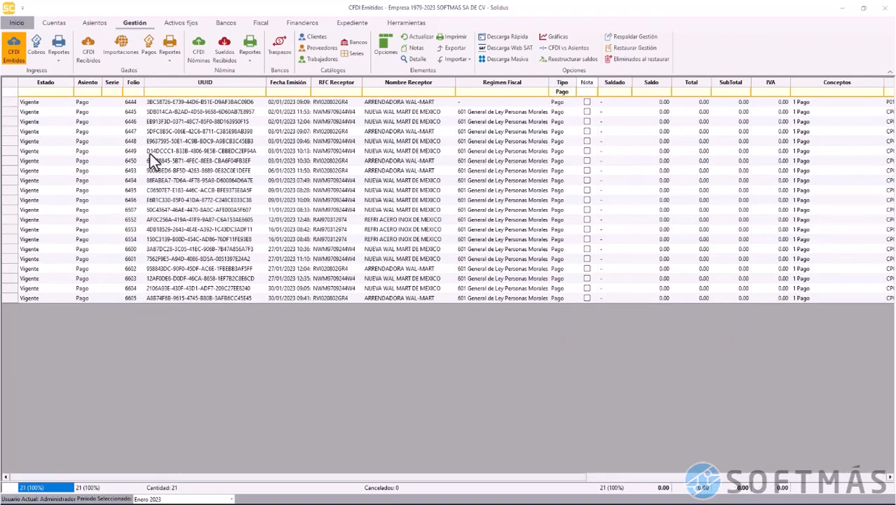
left_click(9, 90)
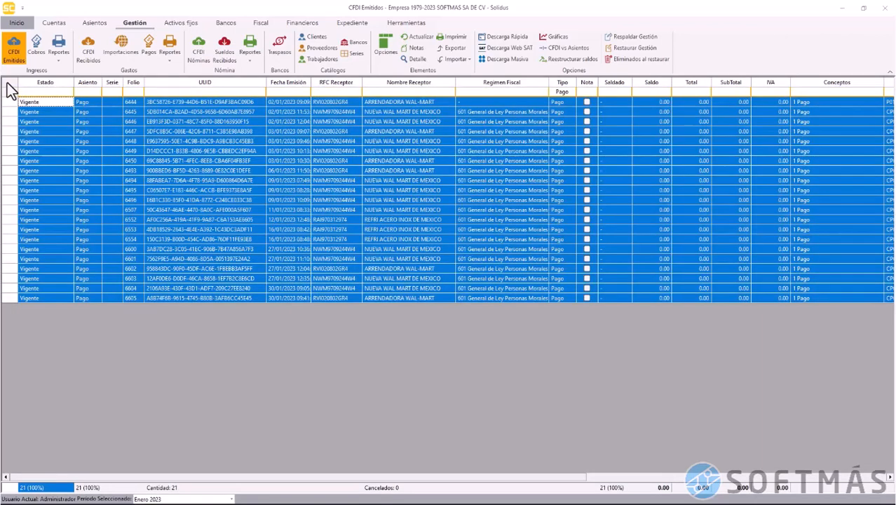
right_click(140, 182)
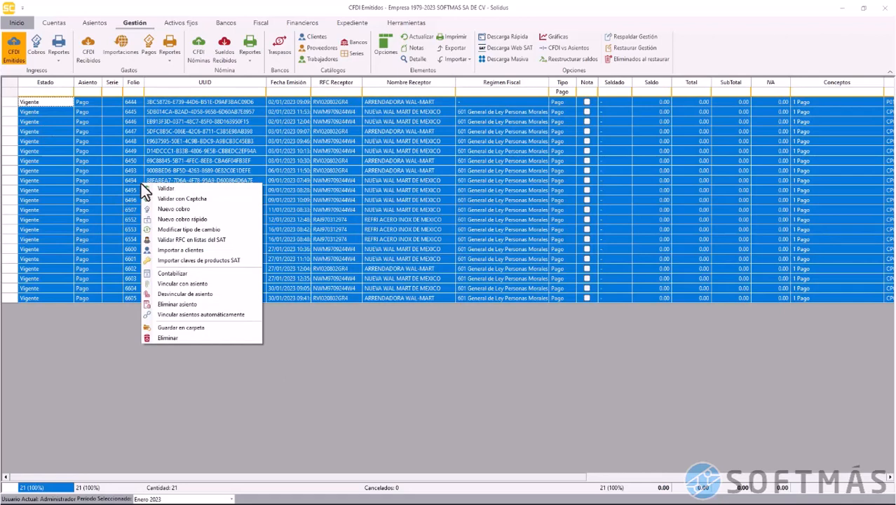
left_click(220, 220)
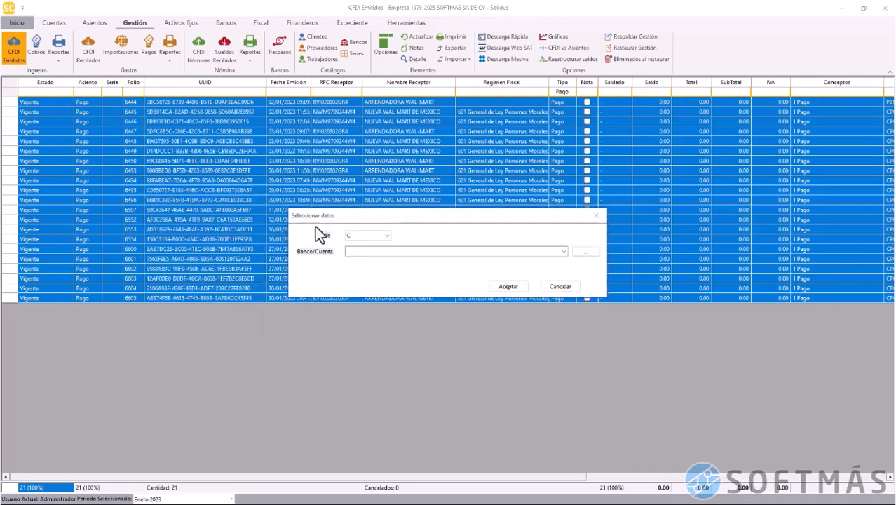
Process the quick cobro with series C into BANAMEX 002 and close the report
left_click(386, 237)
left_click(387, 238)
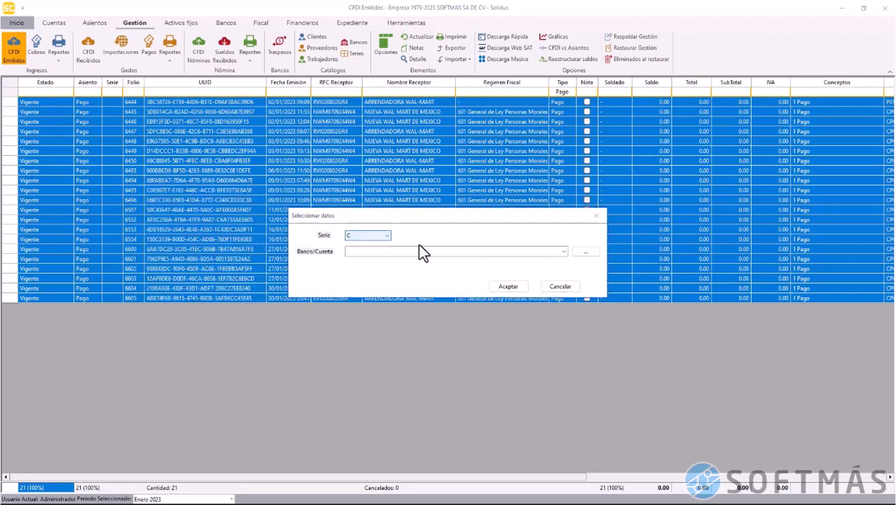
left_click(564, 251)
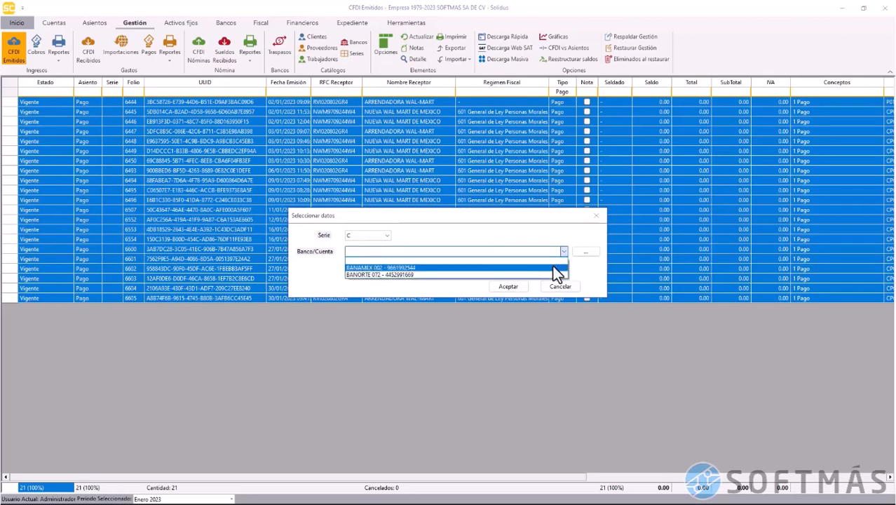
left_click(553, 267)
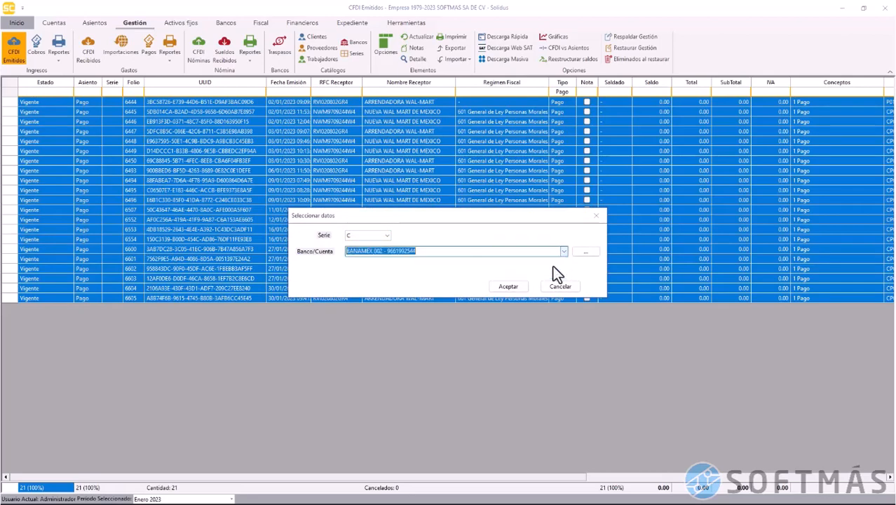
left_click(508, 286)
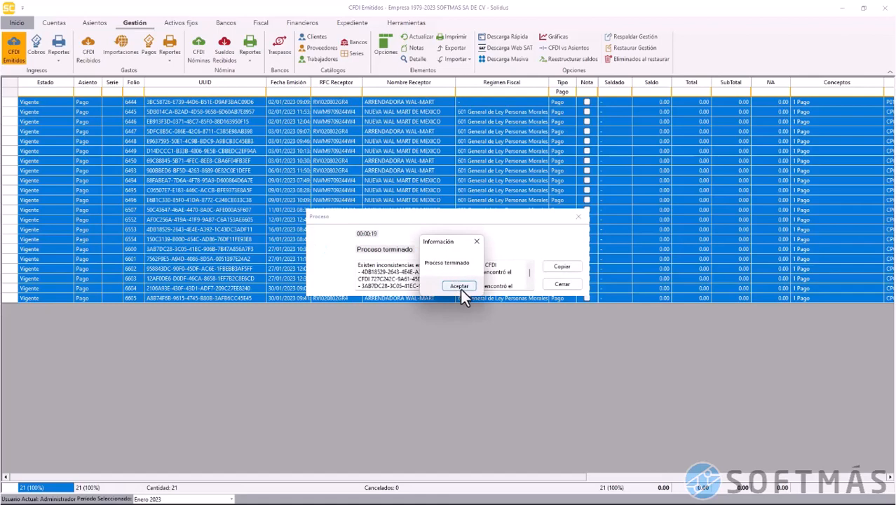
left_click(459, 286)
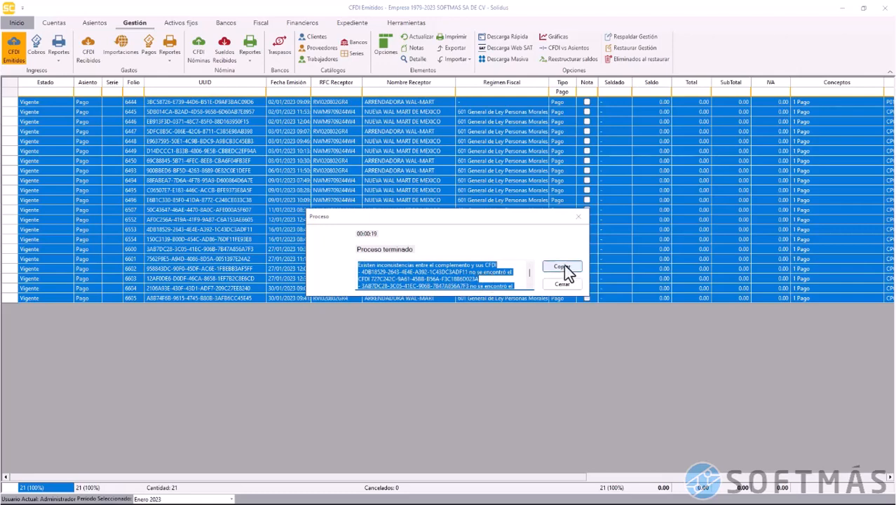
left_click(578, 217)
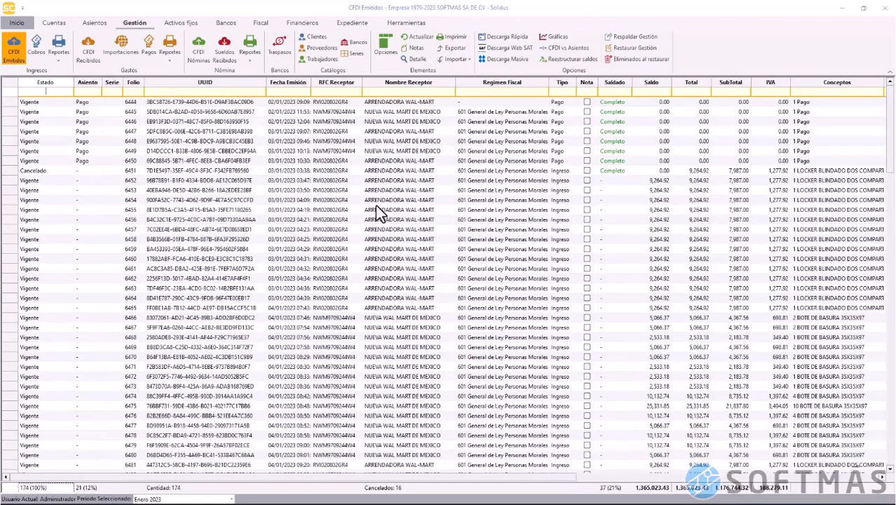
Inspect the details of cobros folio 1, 4 and 3 in the Cobros list, then hide the panel
left_click(37, 51)
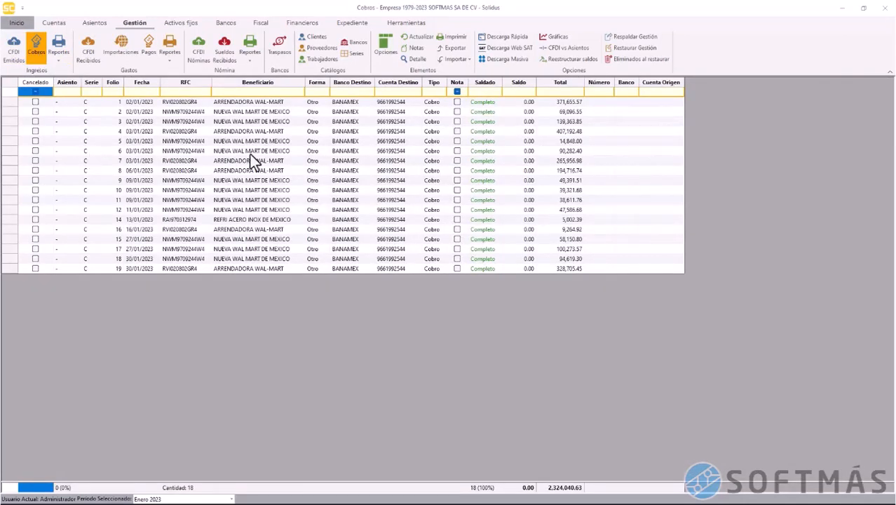
left_click(251, 152)
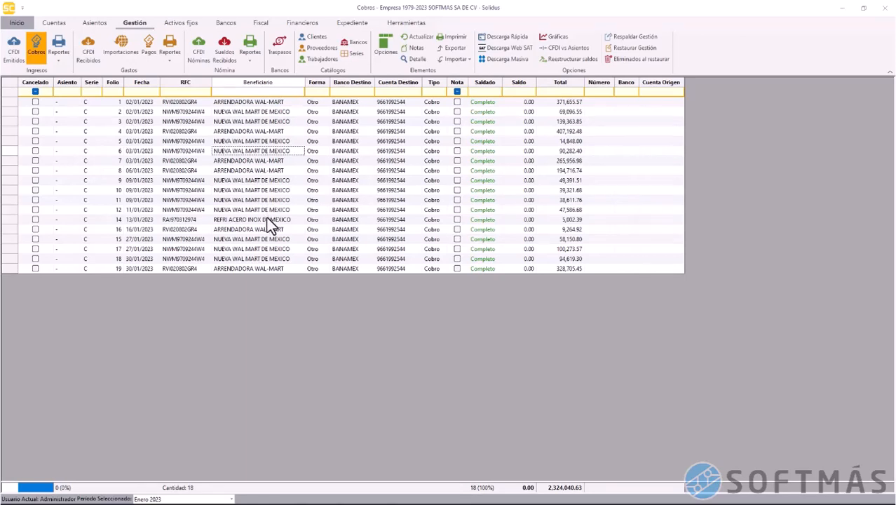
left_click(8, 103)
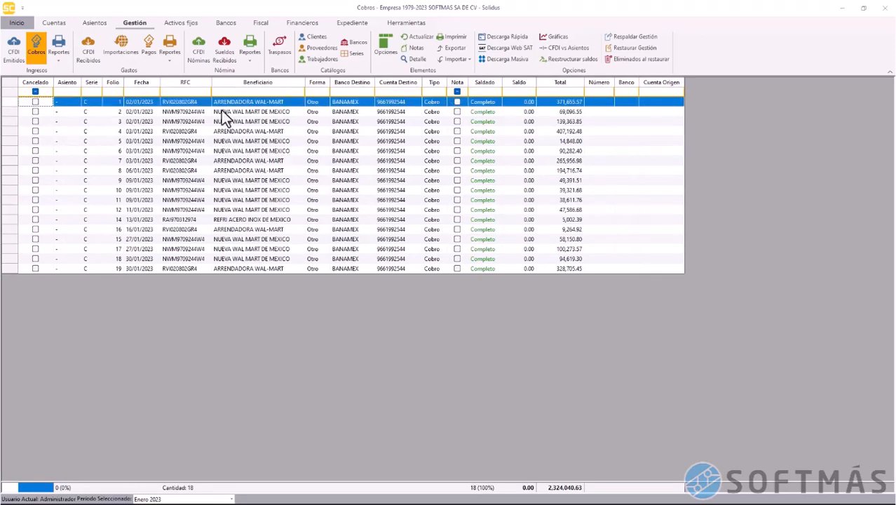
left_click(418, 62)
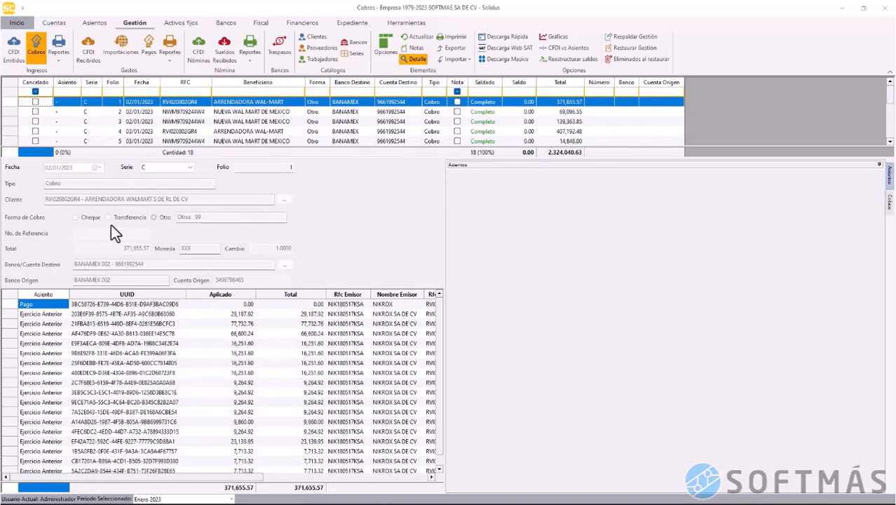
left_click(188, 132)
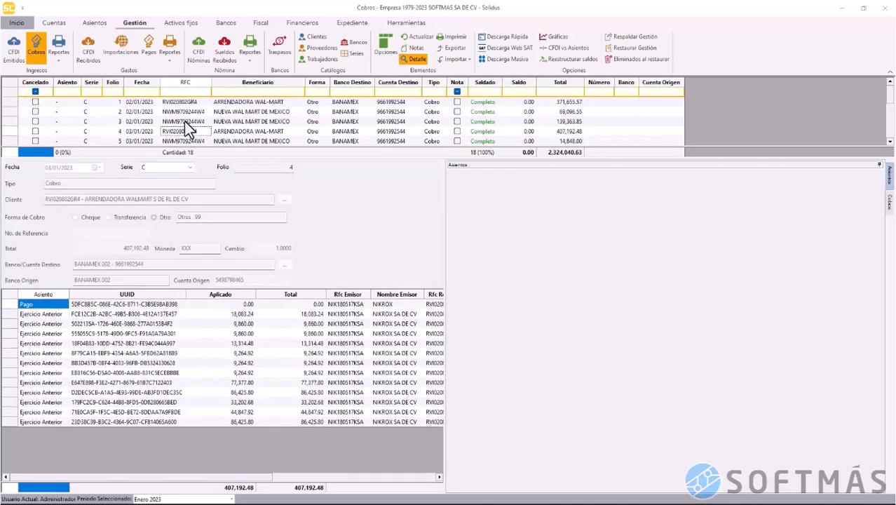
left_click(185, 121)
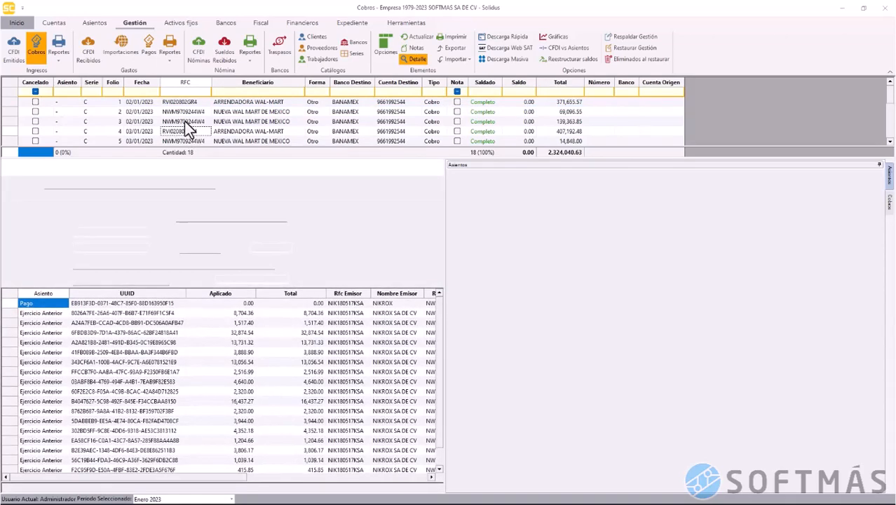
scroll(184, 121, "down", 5)
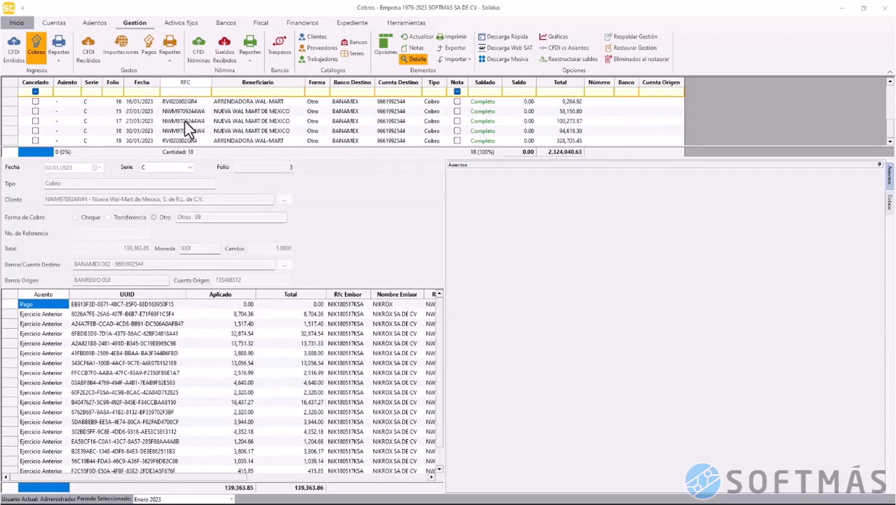
scroll(185, 121, "up", 5)
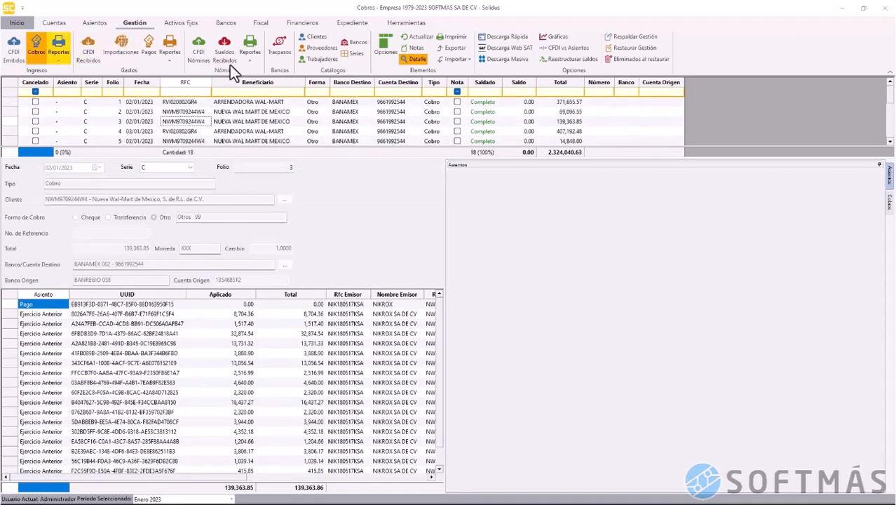
left_click(404, 62)
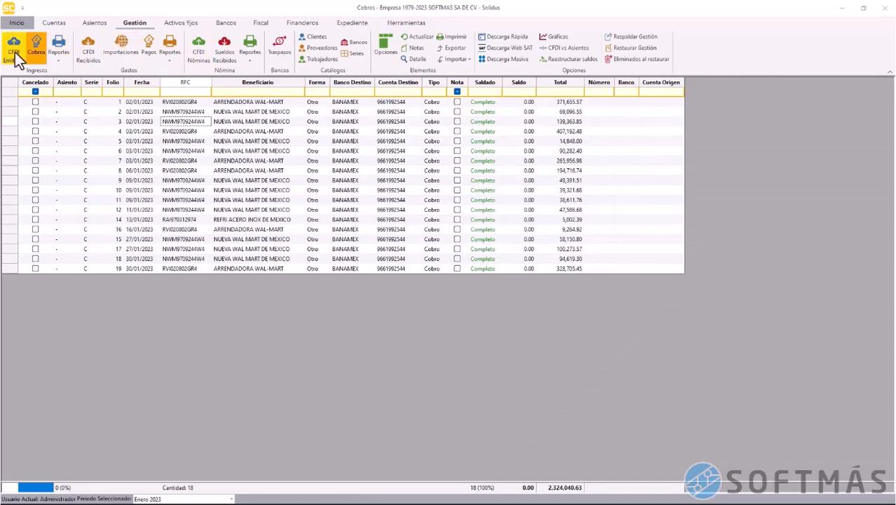
Filter Método de Pago to 'pue' to find the PUE CFDI, then clear it and select all CFDIs
left_click(14, 50)
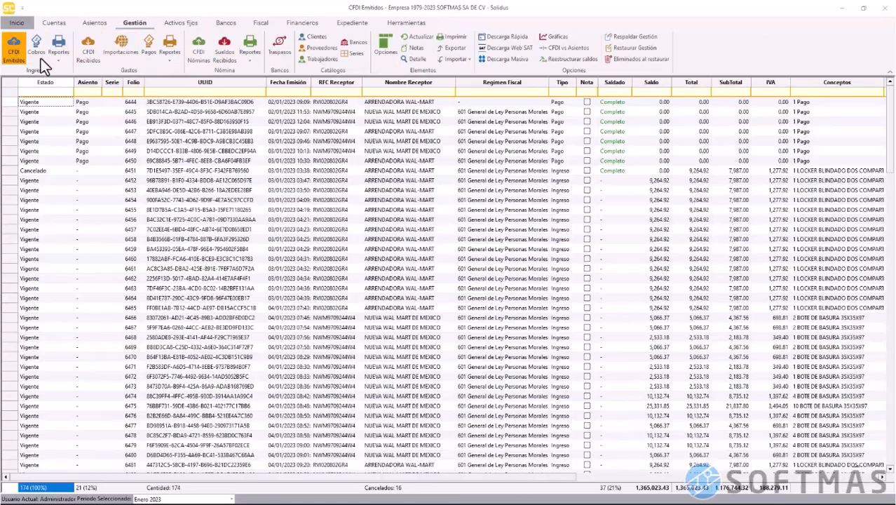
left_click_drag(510, 480, 716, 472)
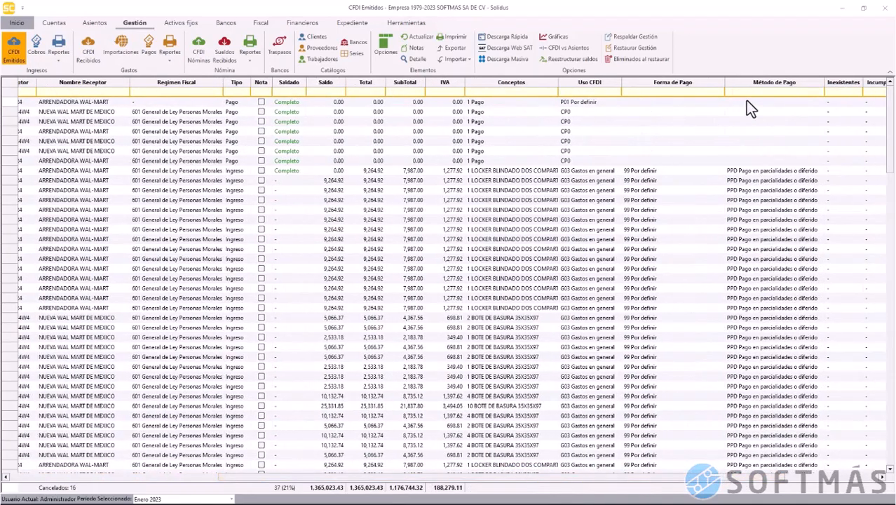
scroll(750, 253, "down", 6)
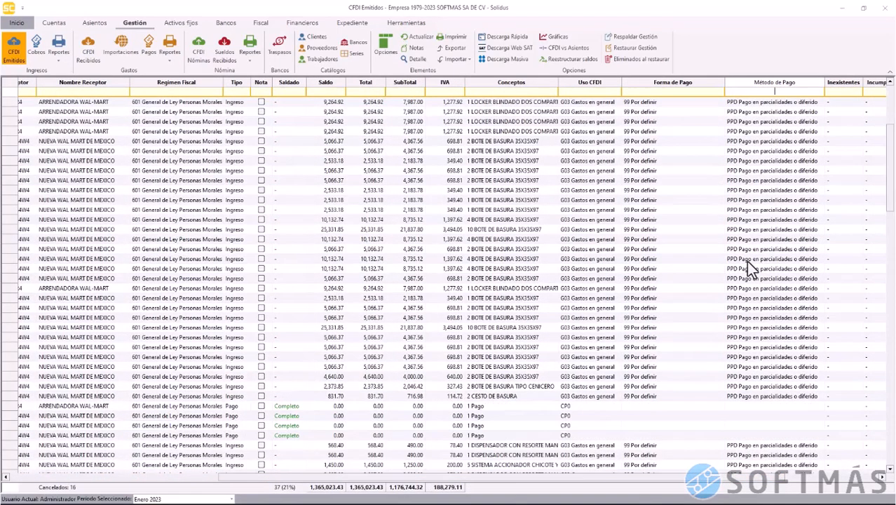
scroll(745, 260, "down", 15)
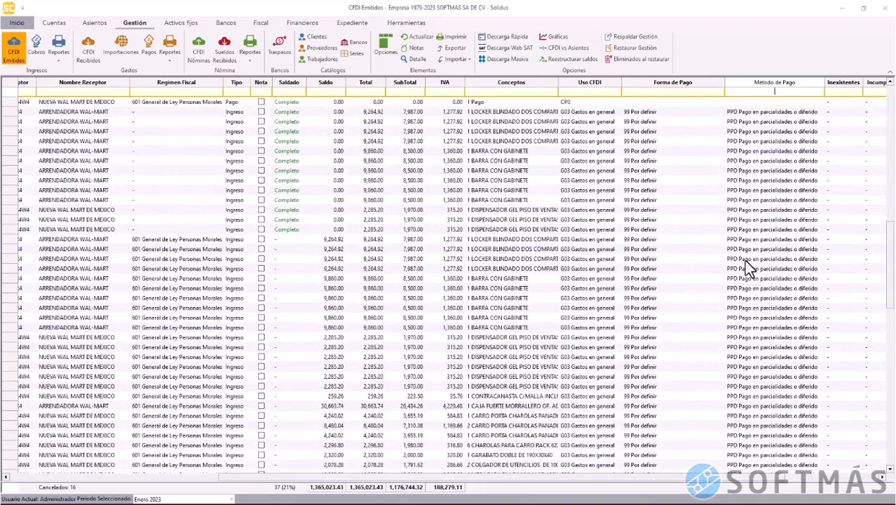
scroll(746, 260, "down", 10)
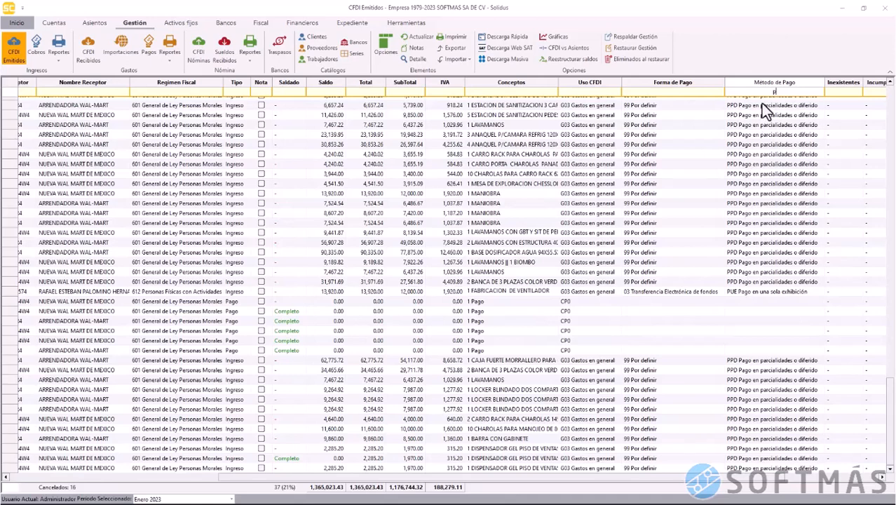
type("ue")
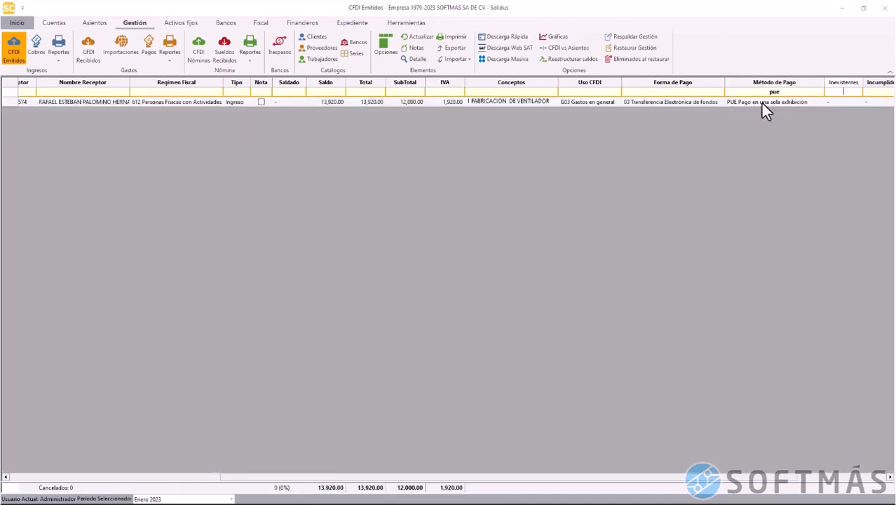
left_click(788, 92)
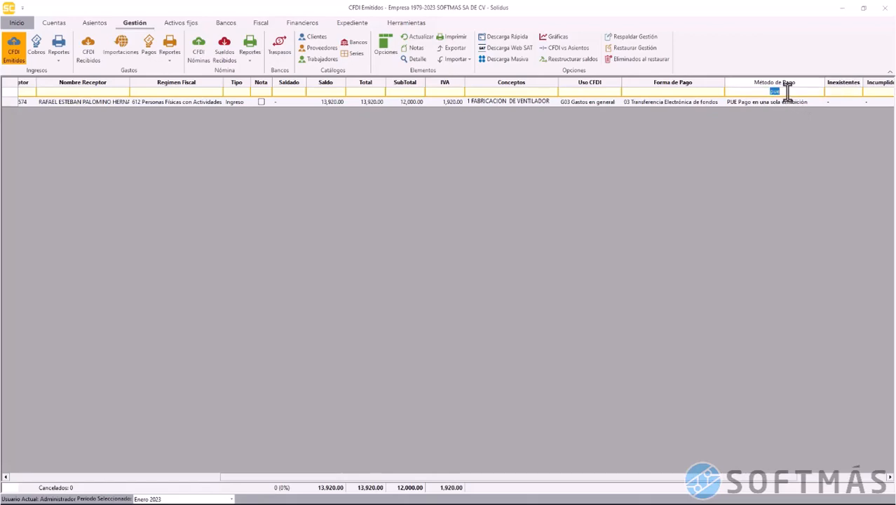
key("BackSpace")
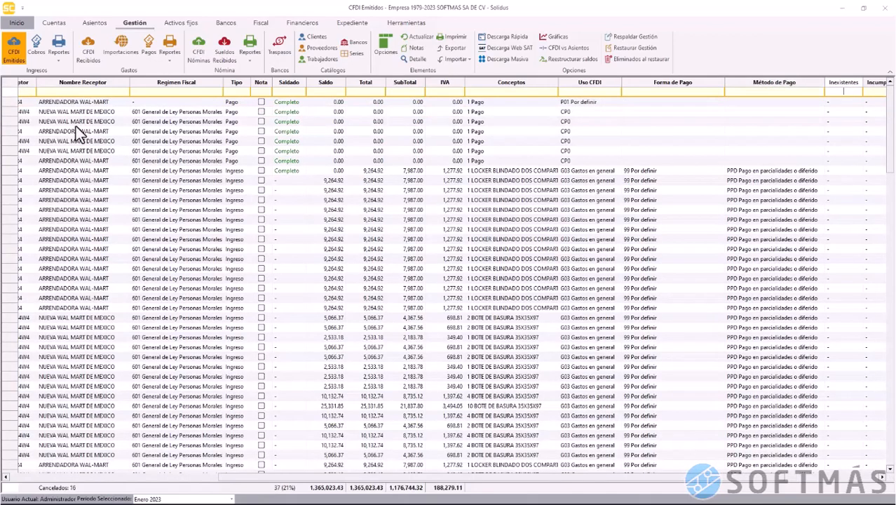
left_click(7, 87)
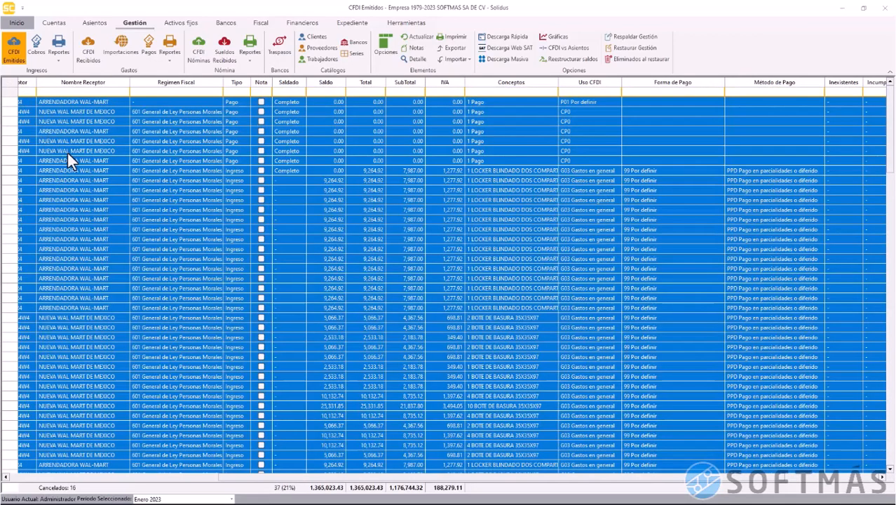
Run a quick cobro into BANAMEX 002 and view the Cobros list with new folio 20
right_click(108, 183)
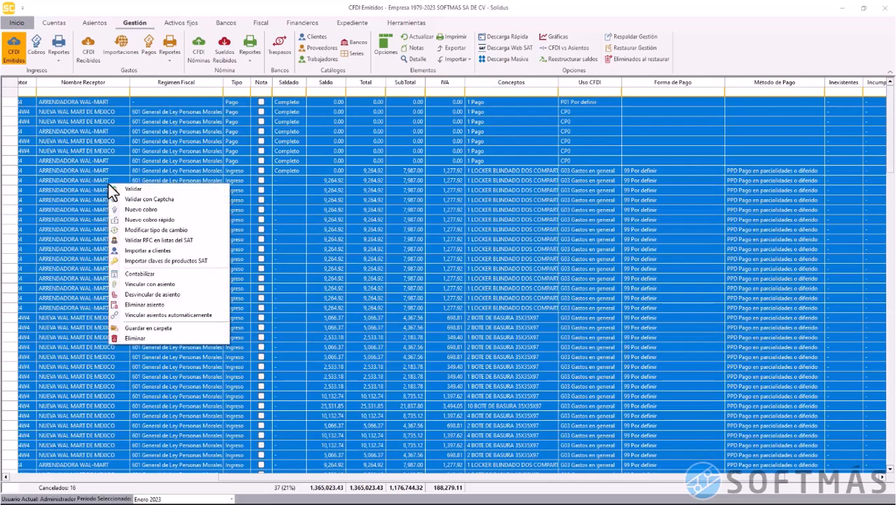
left_click(168, 220)
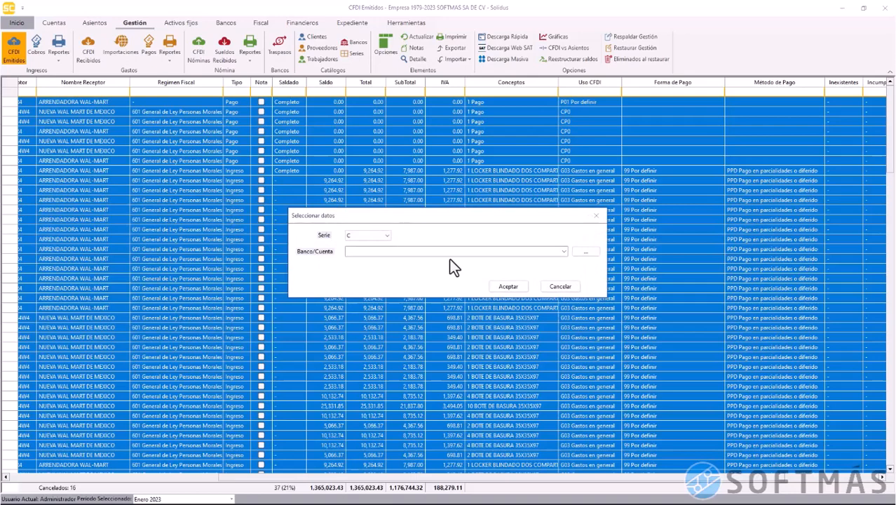
left_click(564, 251)
left_click(532, 267)
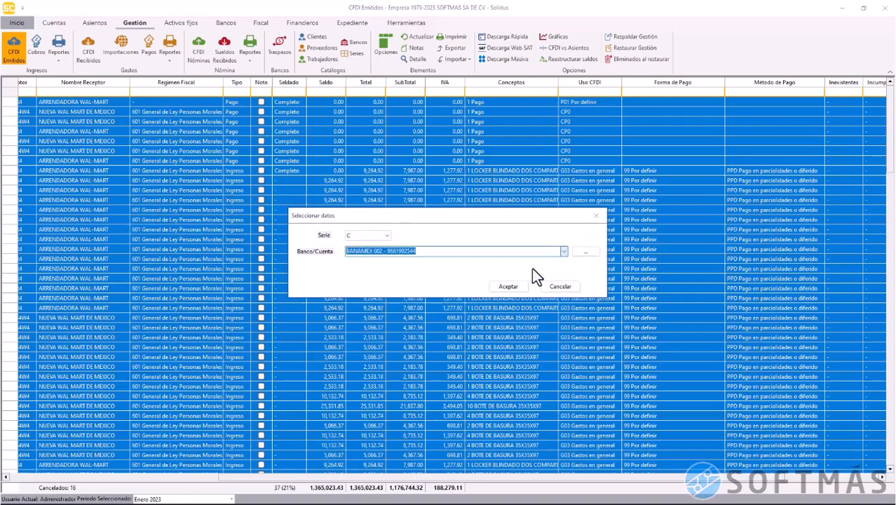
left_click(516, 284)
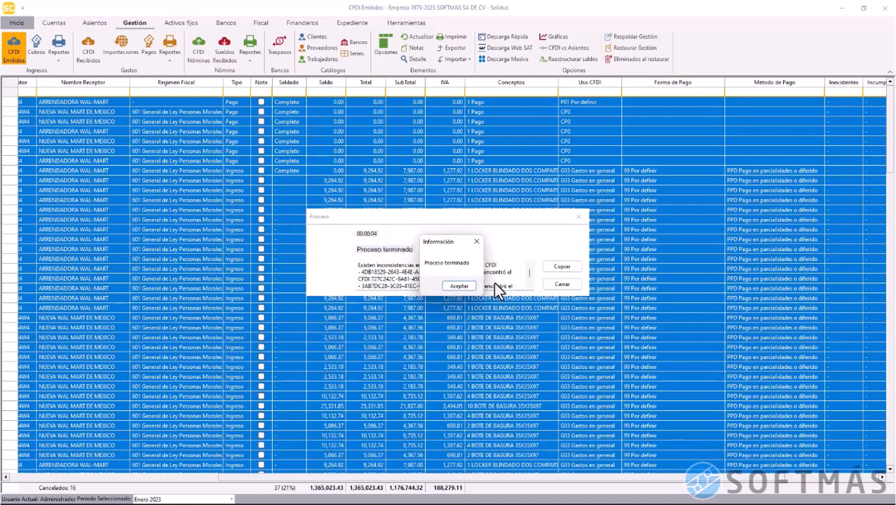
left_click(458, 288)
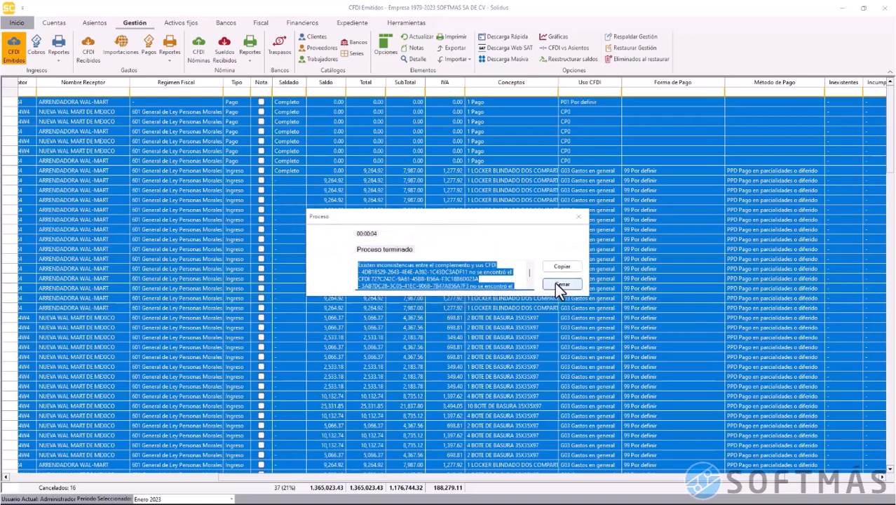
left_click(557, 282)
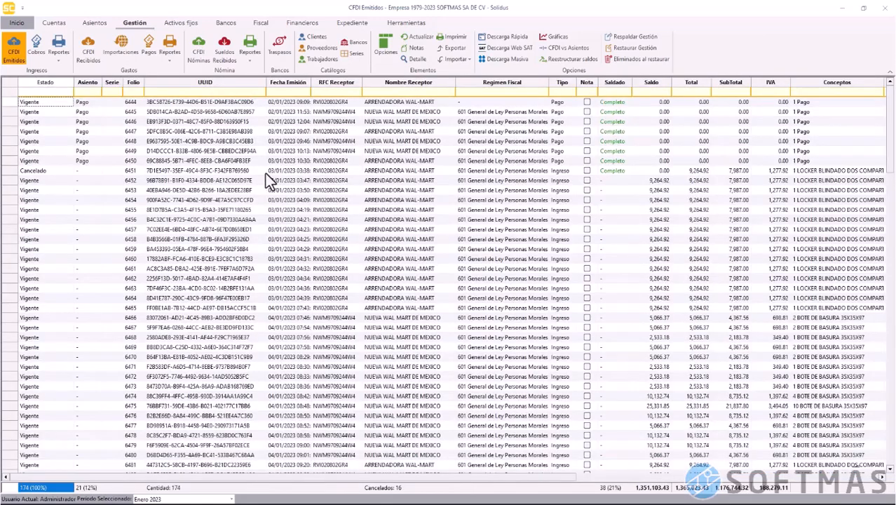
left_click(35, 52)
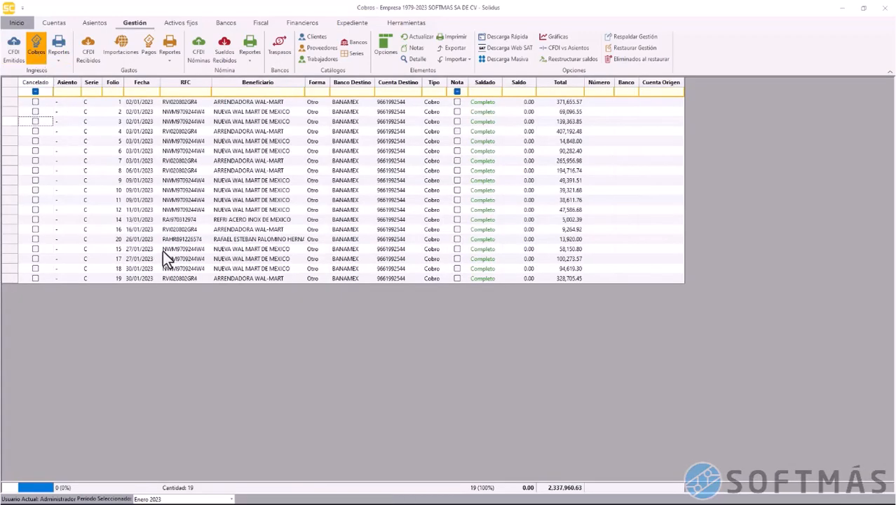
Select the folio 20 collection, then switch to the full CFDI Emitidos list of issued invoices
left_click(14, 239)
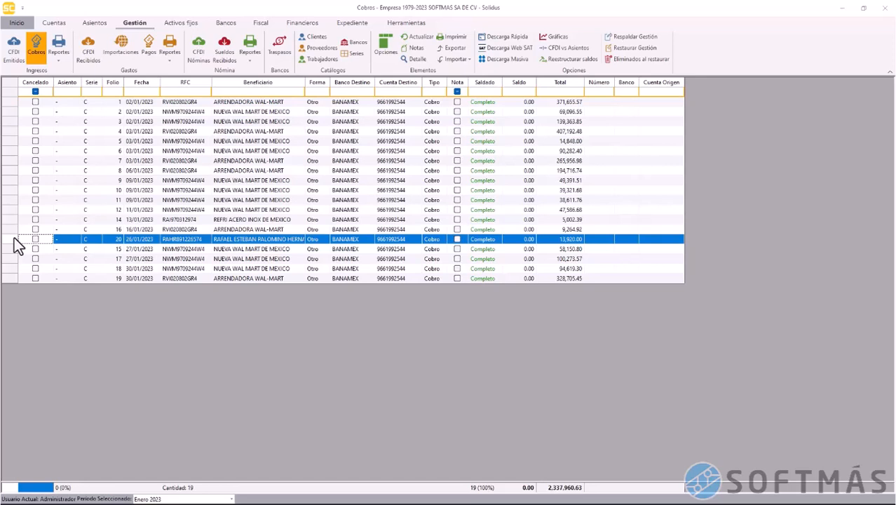
left_click(20, 47)
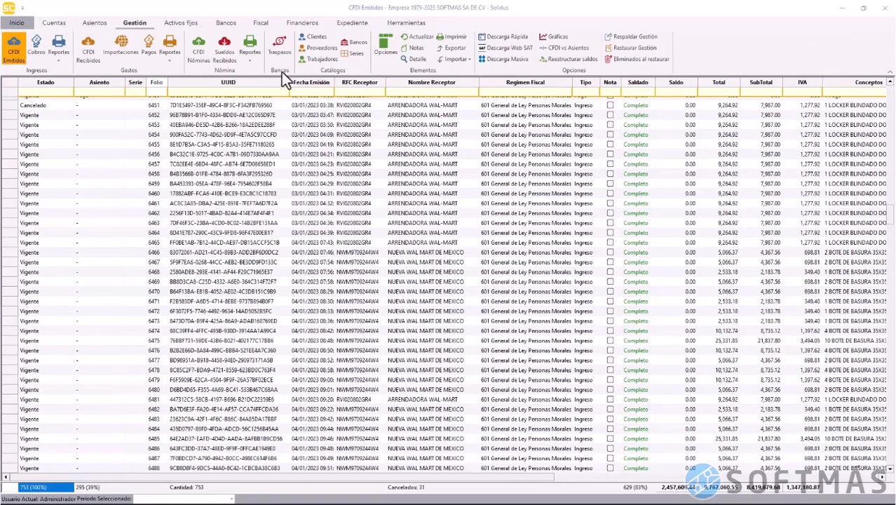
Start a new bank transfer in Traspasos dated 23/05/2023 with series TRBAN
left_click(278, 51)
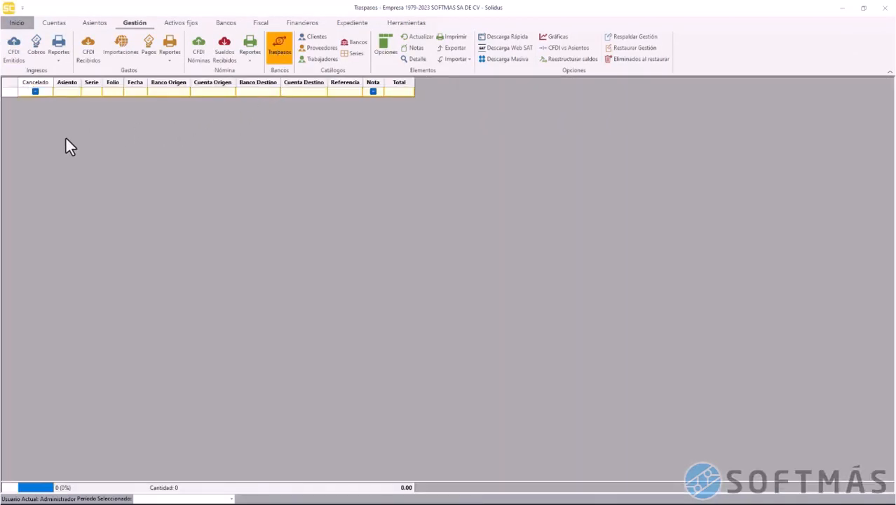
right_click(294, 130)
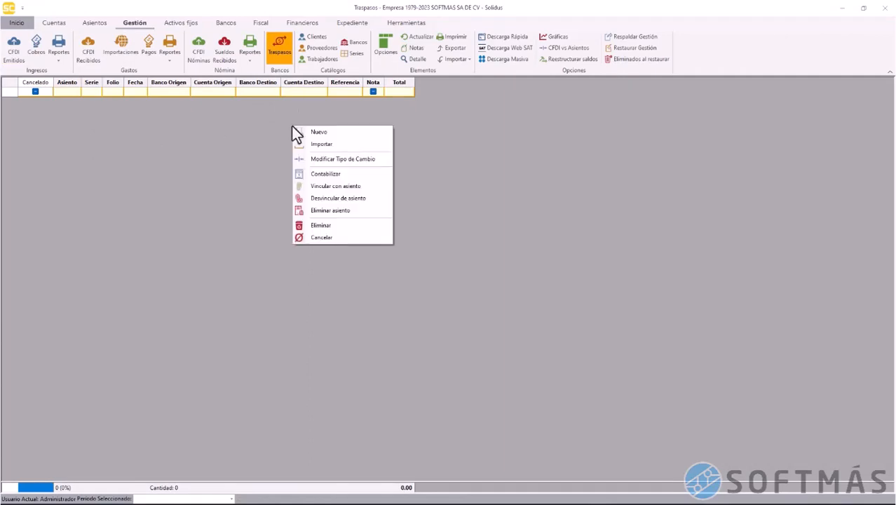
left_click(341, 136)
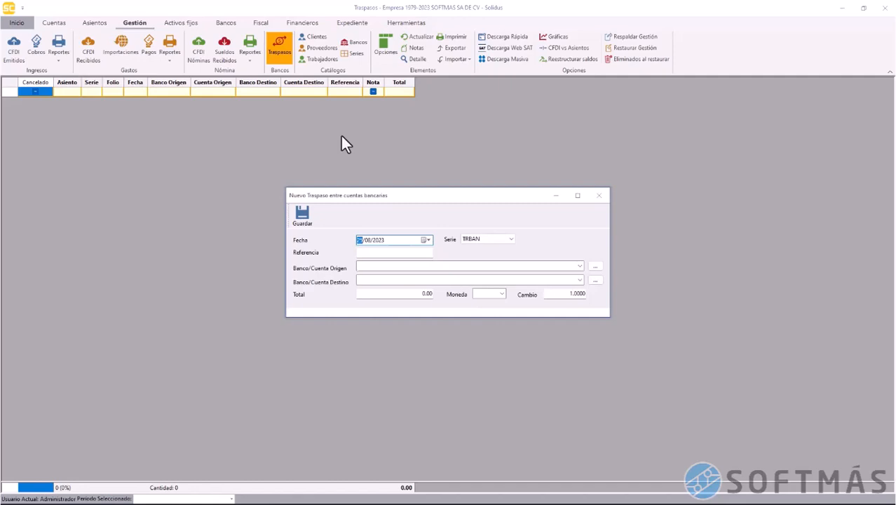
type("23")
left_click(485, 242)
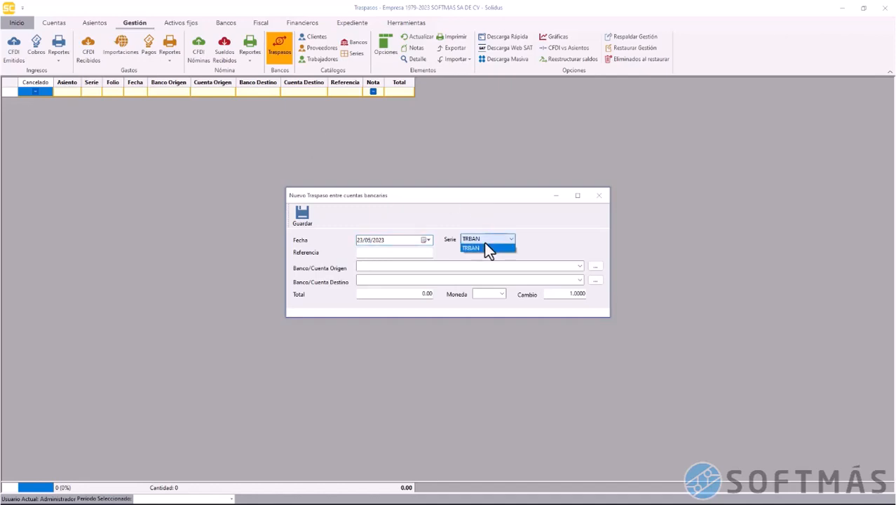
left_click(485, 242)
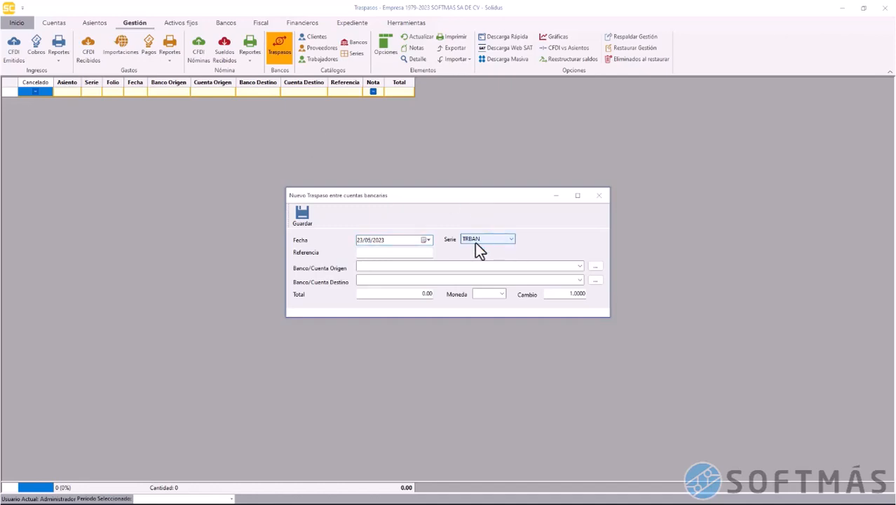
Enter reference 5468623 and route the transfer from BANAMEX to BANORTE
left_click(404, 253)
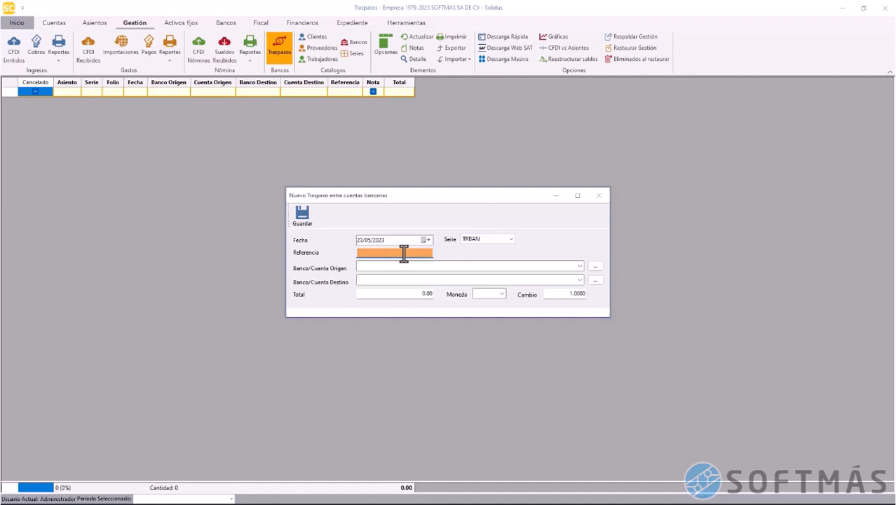
type("5468623")
left_click(578, 267)
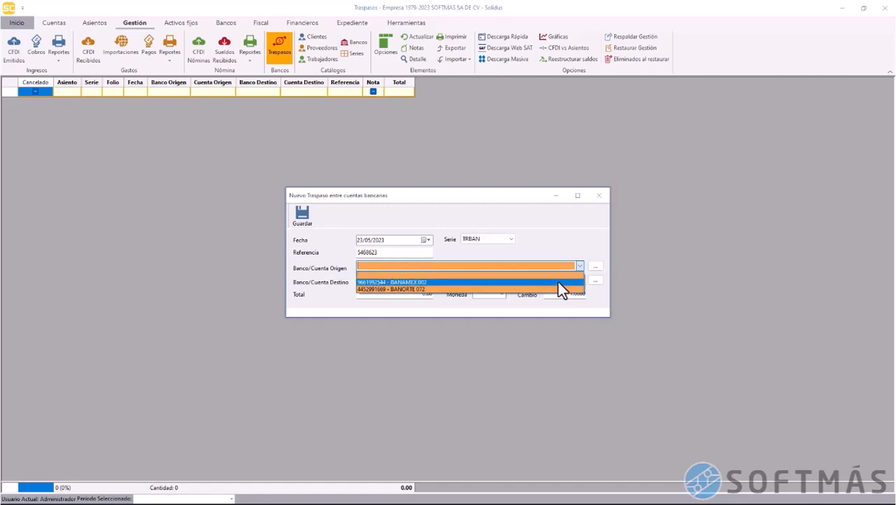
left_click(558, 282)
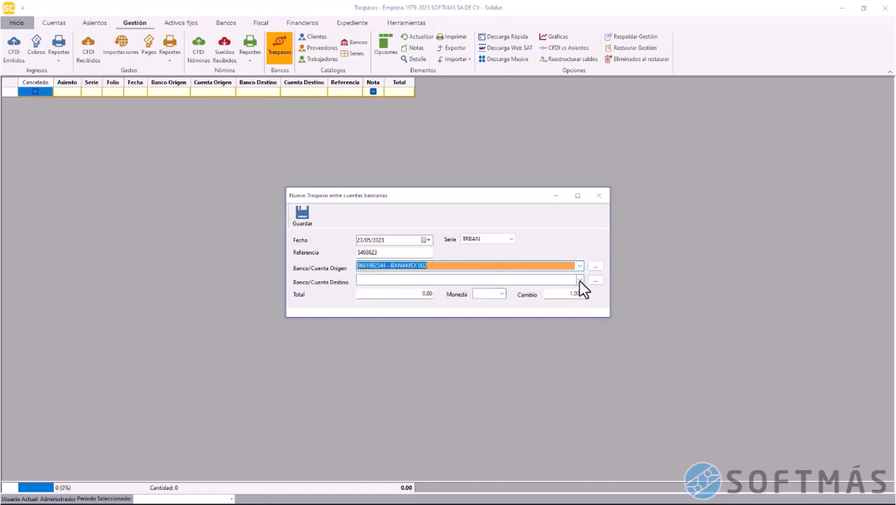
left_click(579, 280)
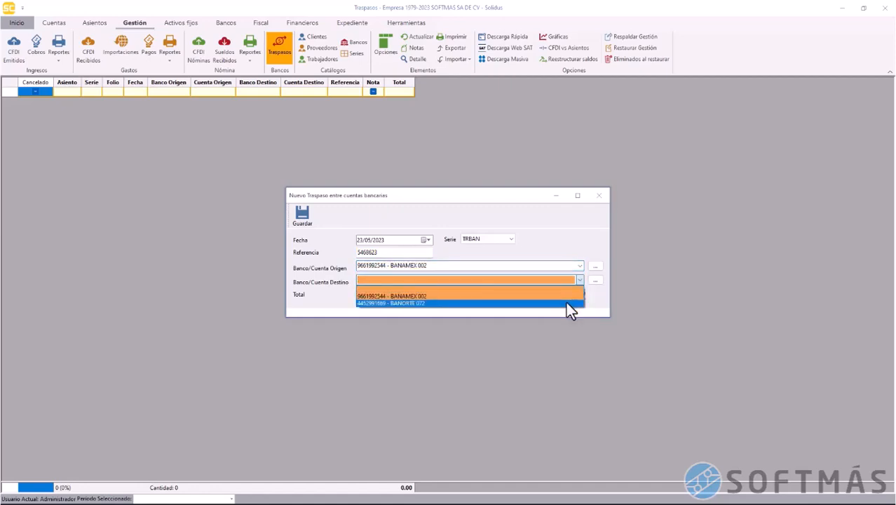
left_click(567, 303)
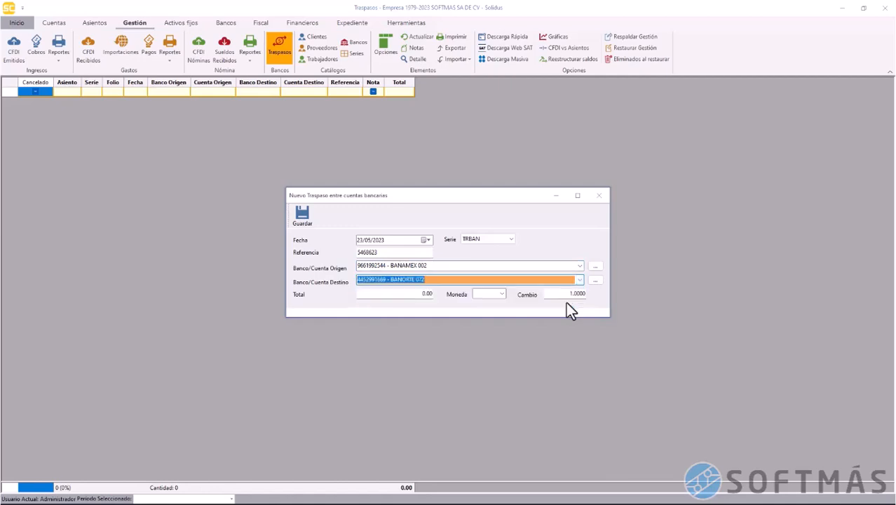
Set the transfer total to 18,000.00 in MXN and save it
left_click(428, 294)
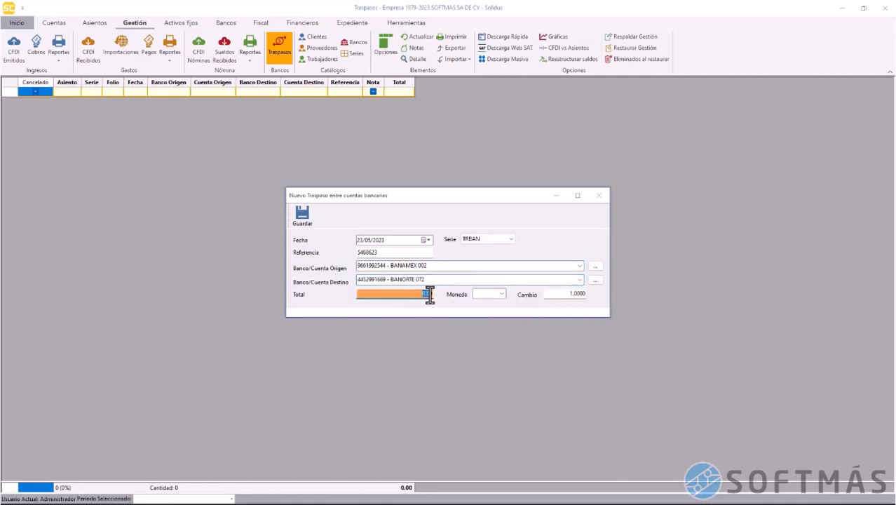
type("13000")
left_click(491, 296)
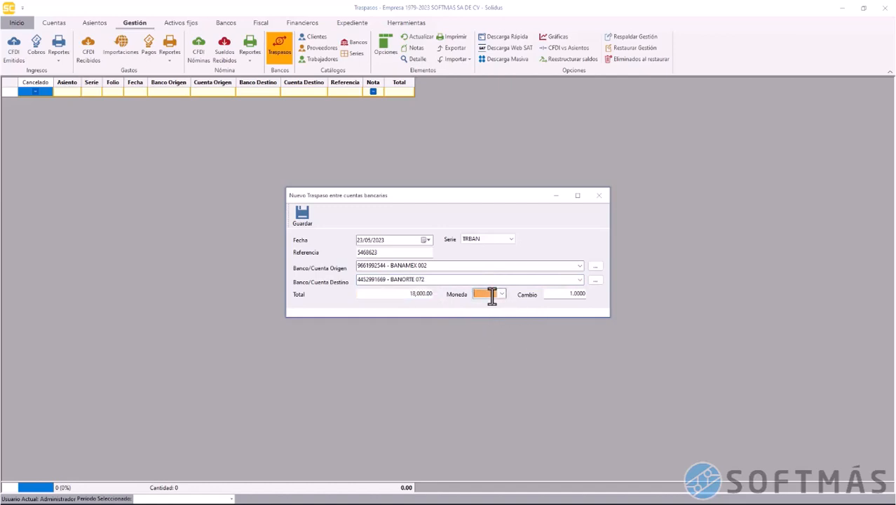
type("mAD")
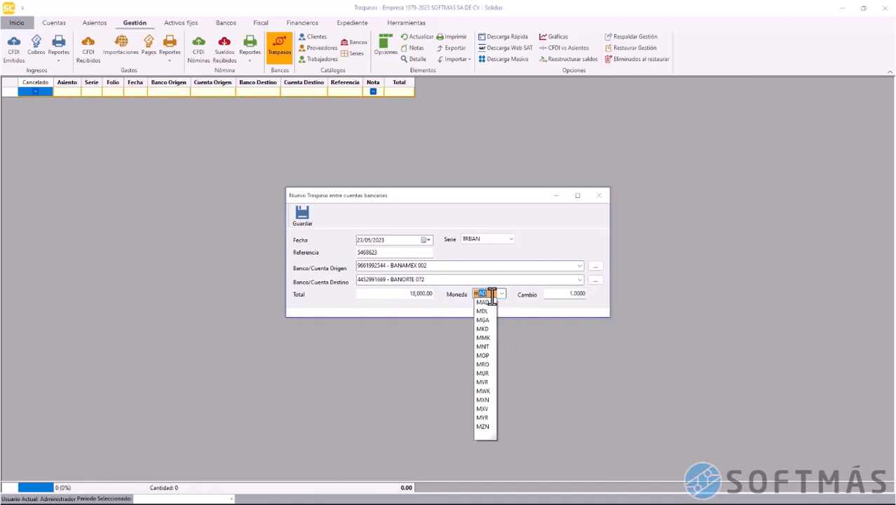
left_click(485, 400)
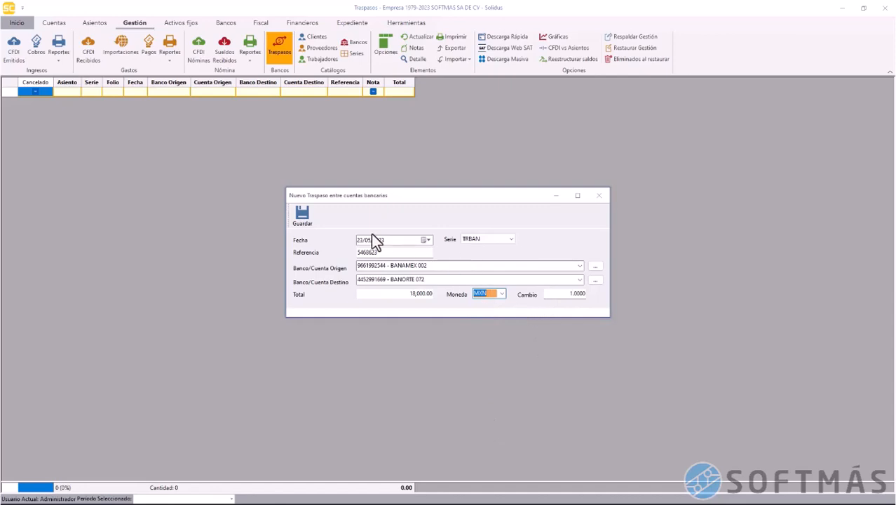
left_click(304, 216)
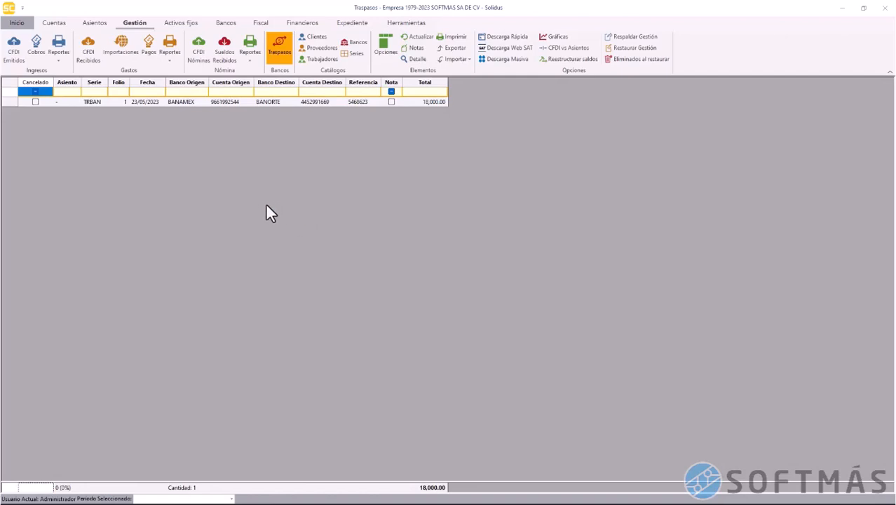
left_click(89, 103)
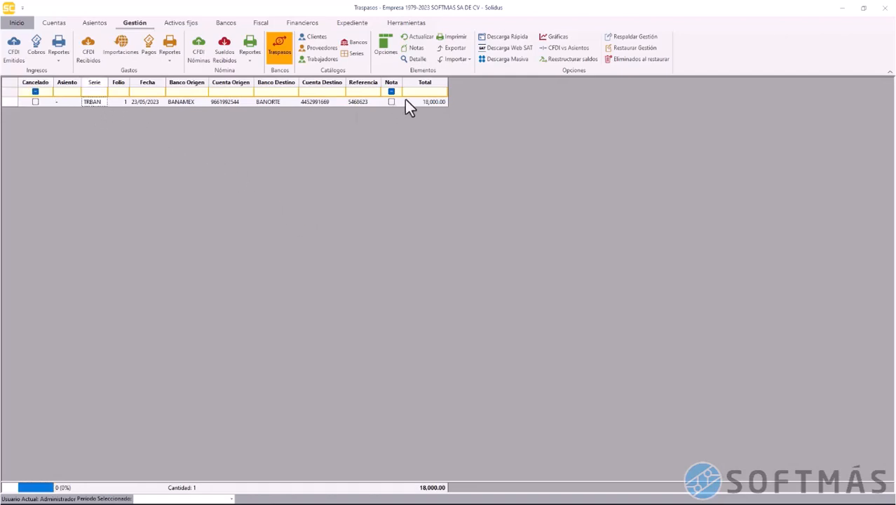
left_click(417, 59)
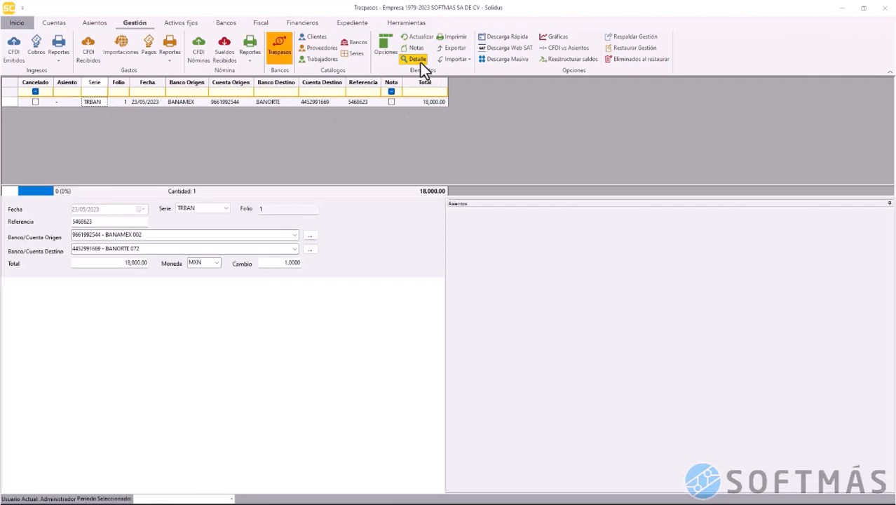
left_click(160, 234)
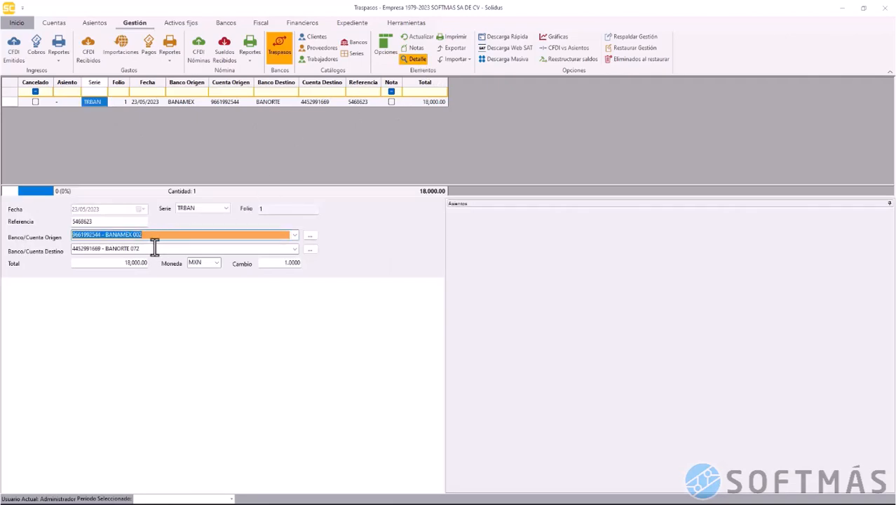
left_click(154, 249)
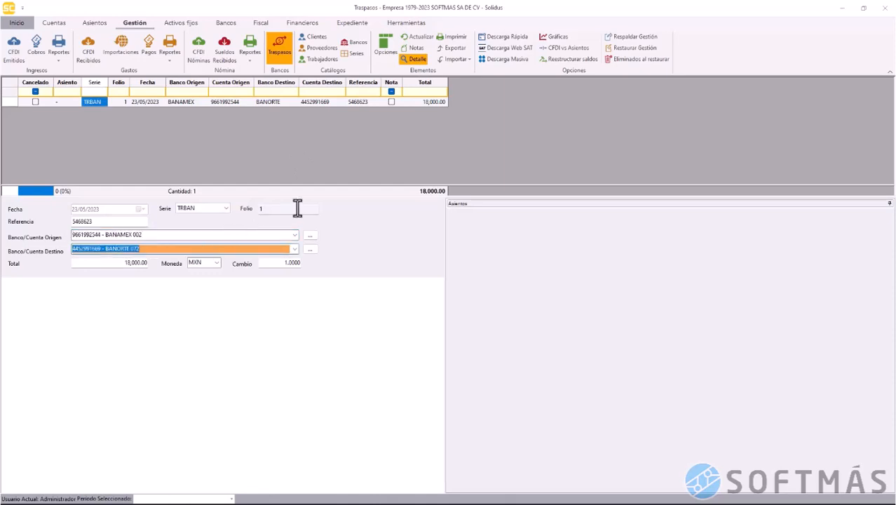
left_click(415, 61)
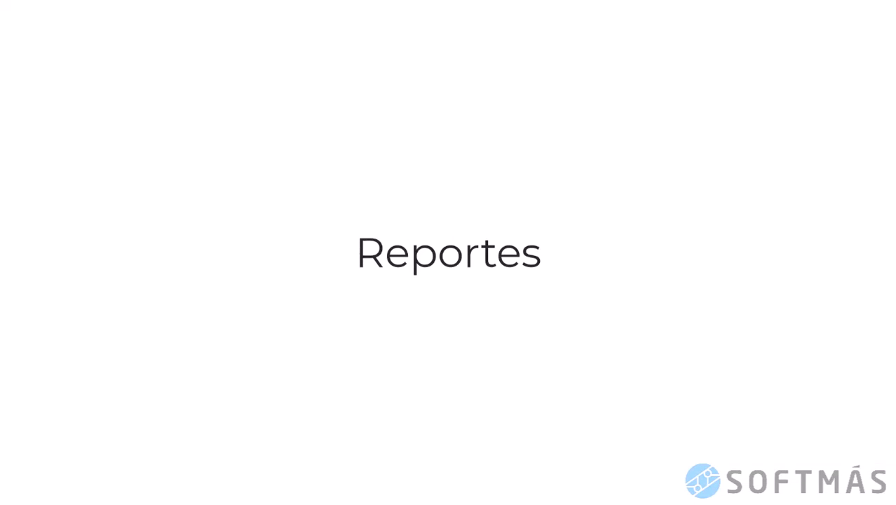
Open the Ingresos Reportes dropdown from the January 2023 CFDI Emitidos list
left_click(450, 242)
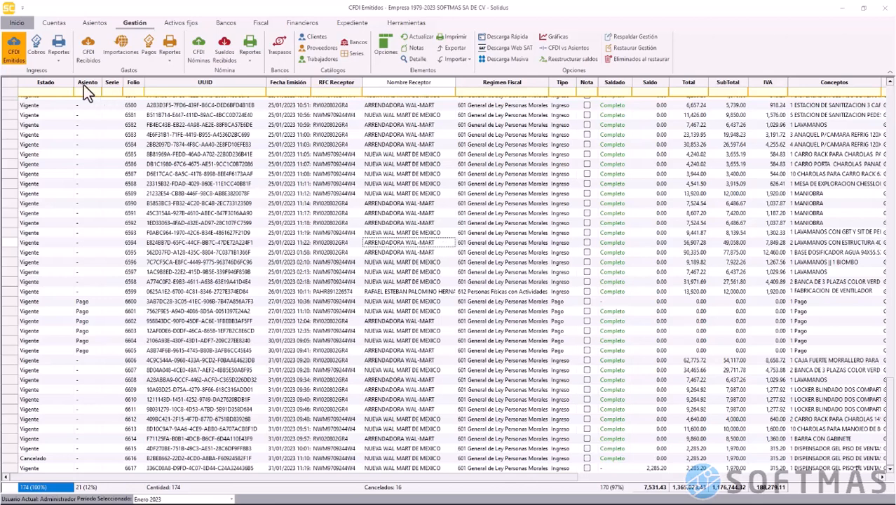
left_click(65, 63)
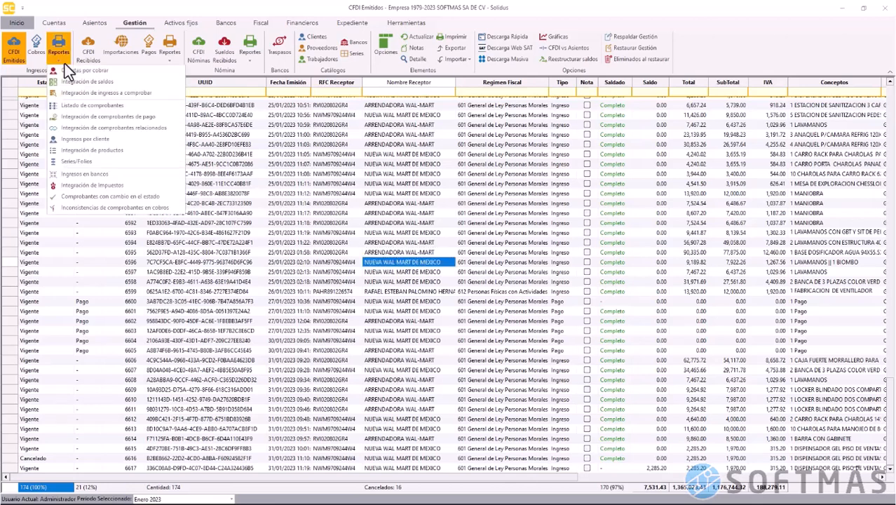
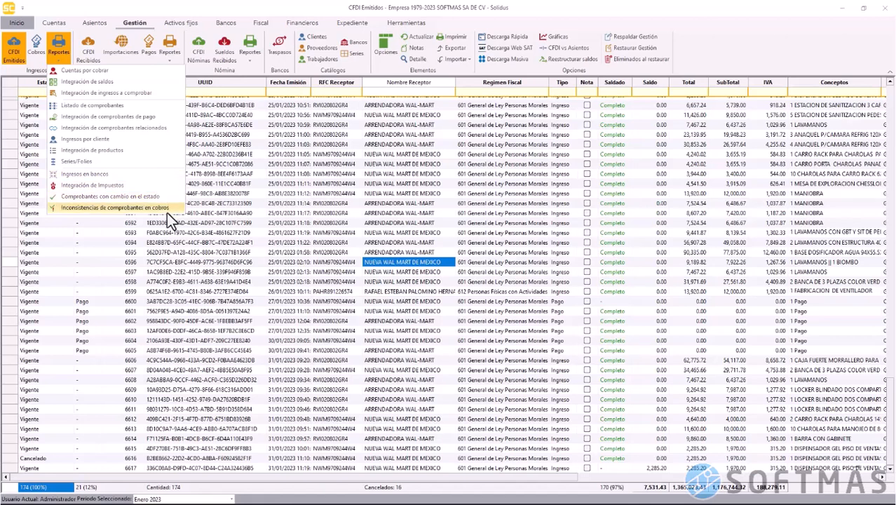
Open the Cuentas por cobrar print settings and check the 31/01/2023 end and collection-deadline dates
left_click(98, 71)
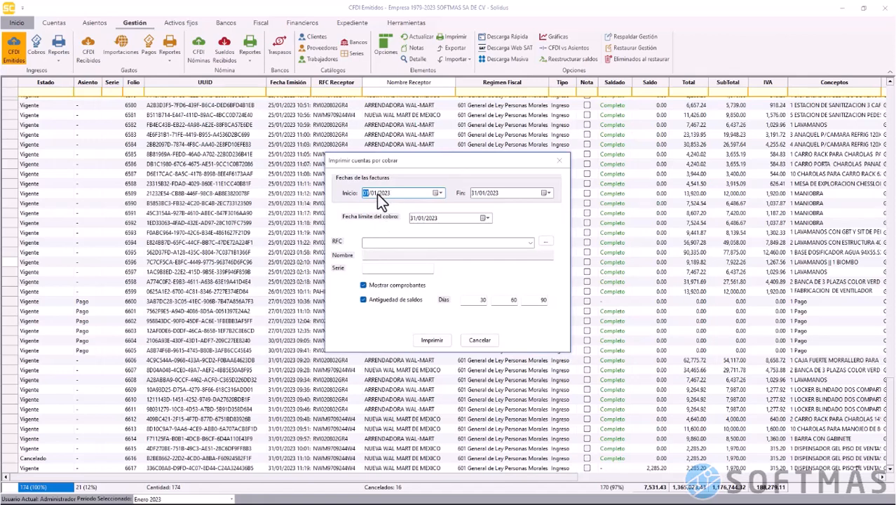
left_click(480, 194)
left_click(417, 220)
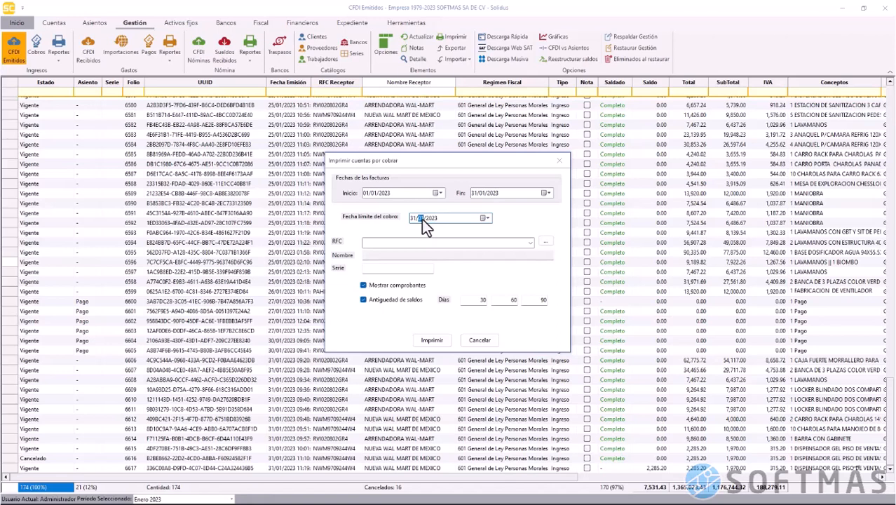
left_click(413, 218)
left_click(430, 342)
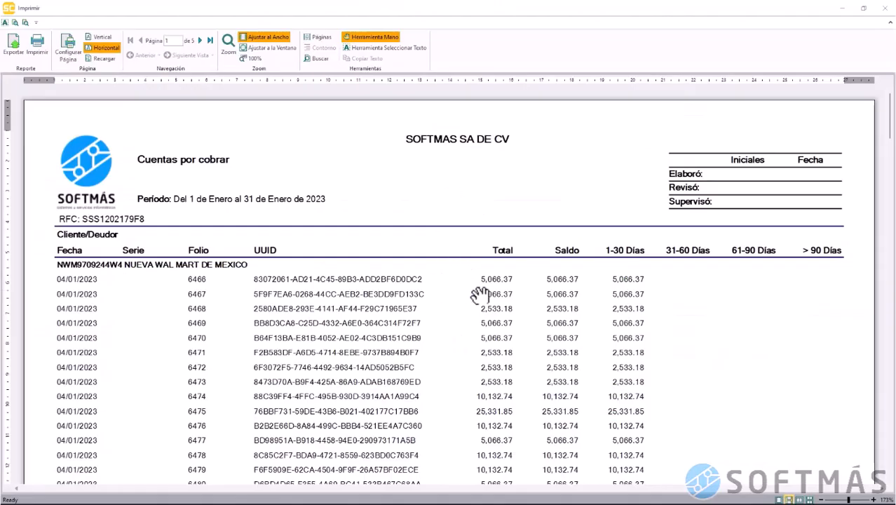
scroll(479, 295, "down", 3)
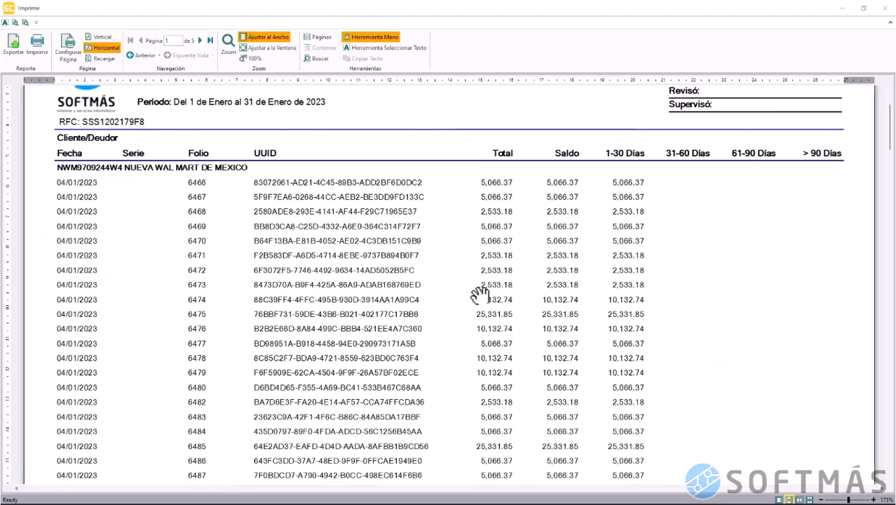
scroll(479, 295, "down", 17)
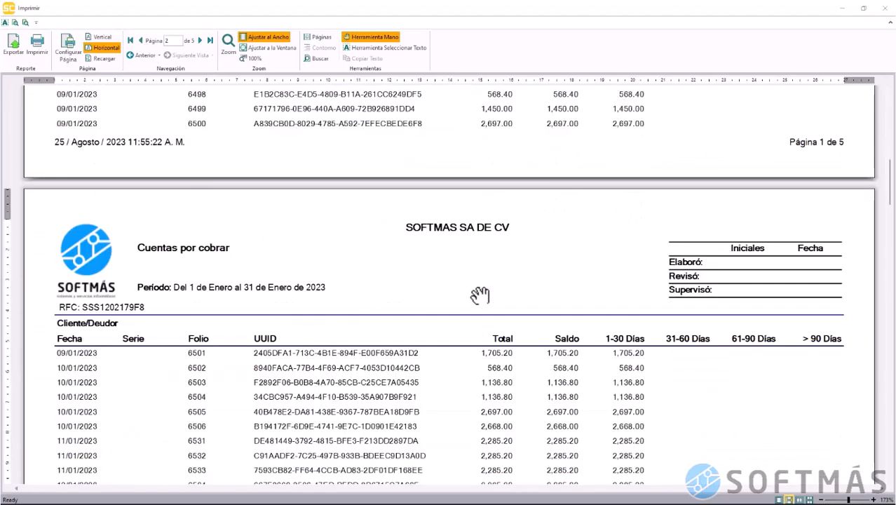
scroll(479, 294, "down", 20)
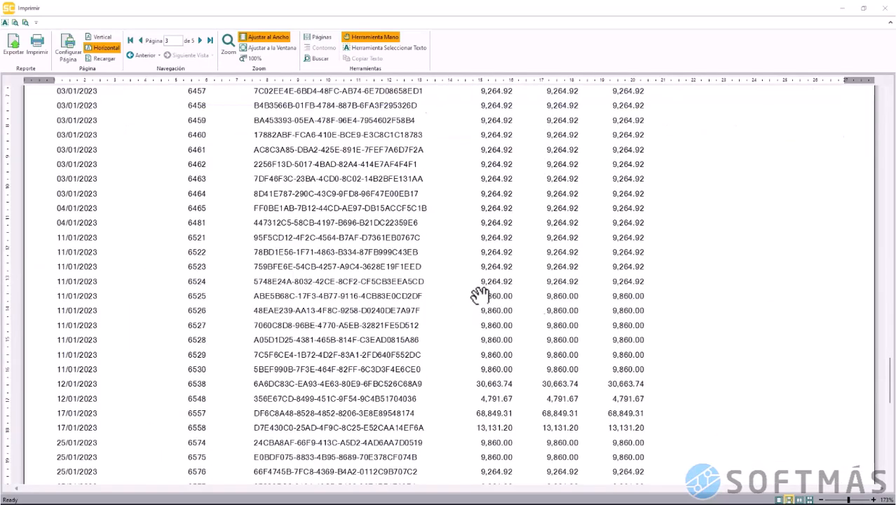
scroll(479, 294, "down", 12)
scroll(479, 294, "up", 20)
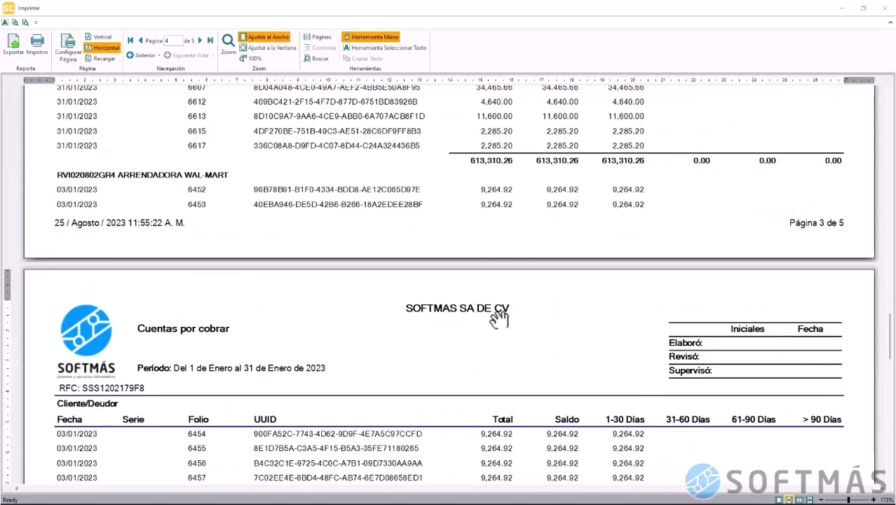
scroll(500, 319, "down", 20)
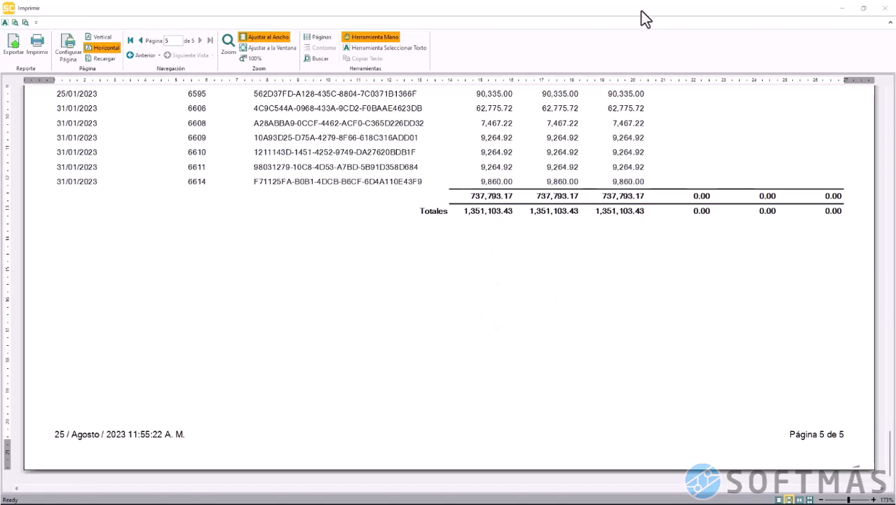
left_click(885, 8)
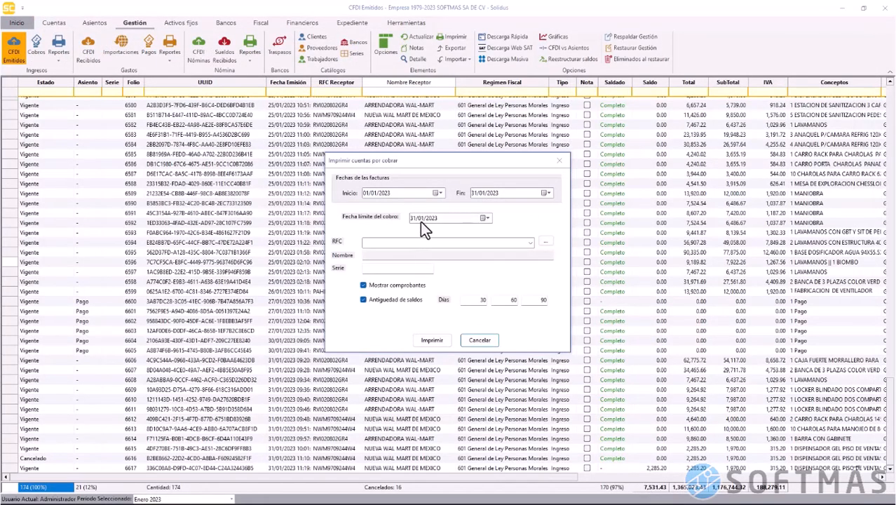
Set the collection deadline month to 02 and review the receivables report preview
left_click(420, 221)
left_click(421, 220)
type("28")
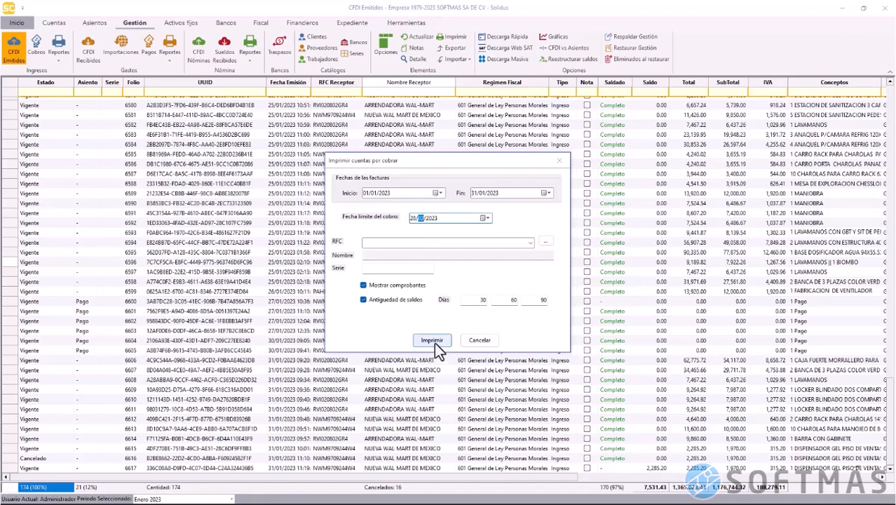
left_click(432, 341)
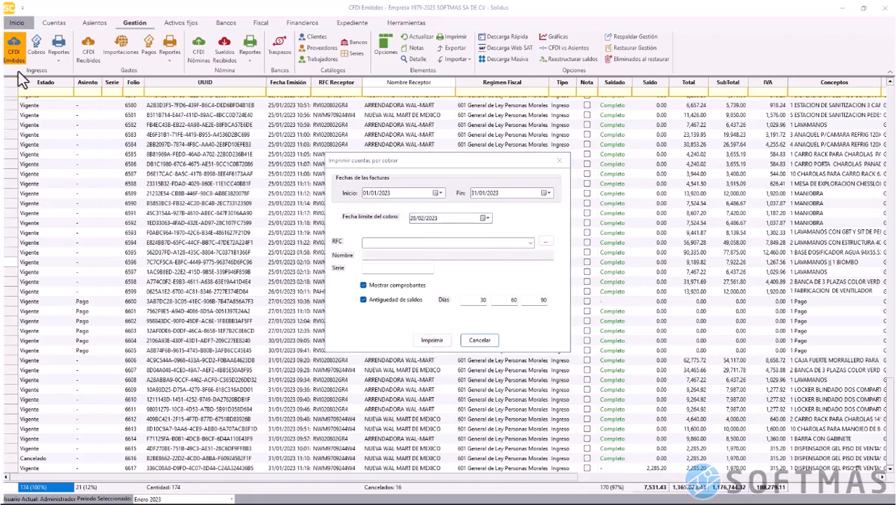
scroll(437, 284, "down", 10)
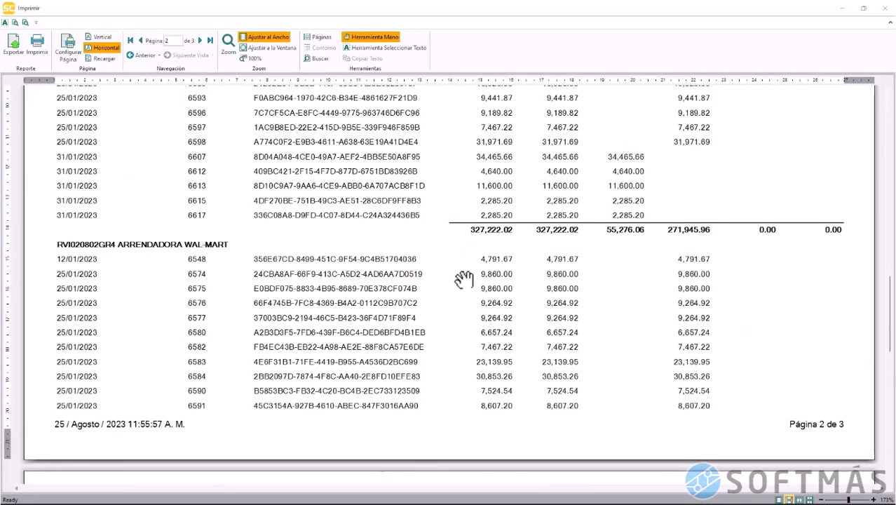
scroll(463, 280, "down", 5)
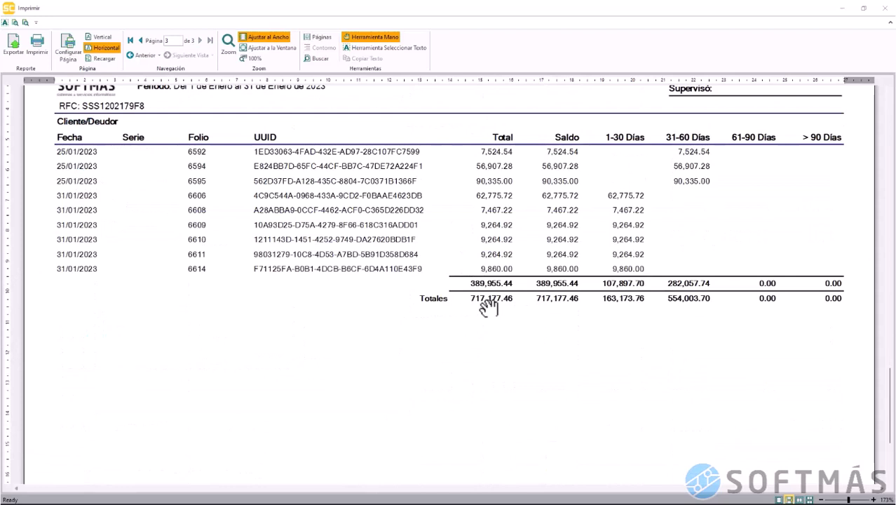
left_click(886, 10)
Change the deadline month to 03 and preview the report showing 46,627.12 outstanding
left_click(426, 216)
key("Left")
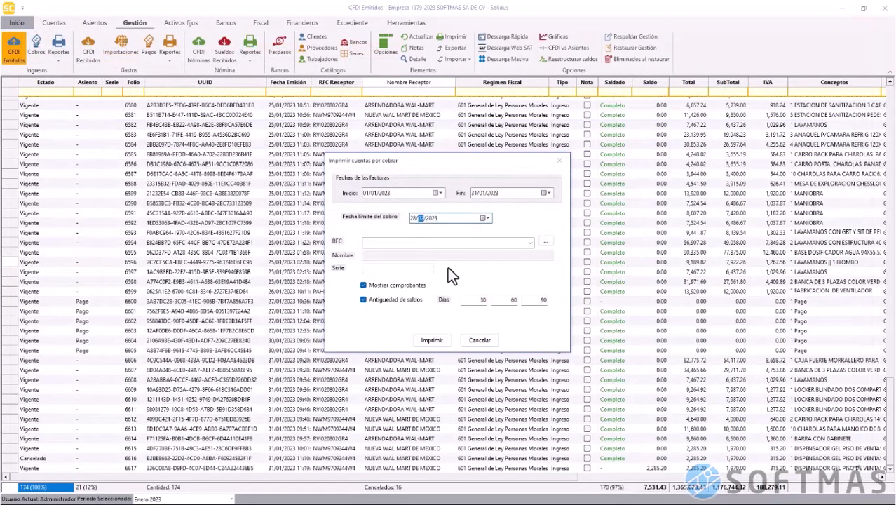
type("3")
key("Left")
left_click(430, 342)
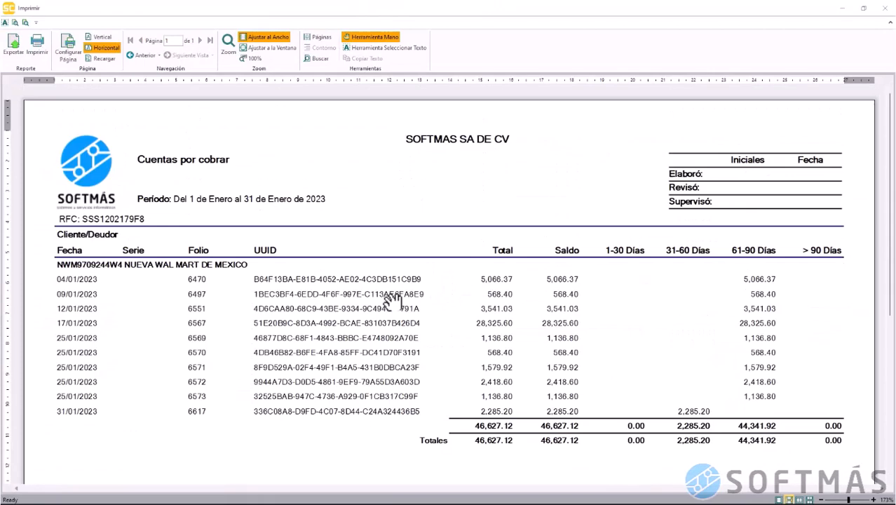
scroll(386, 411, "down", 3)
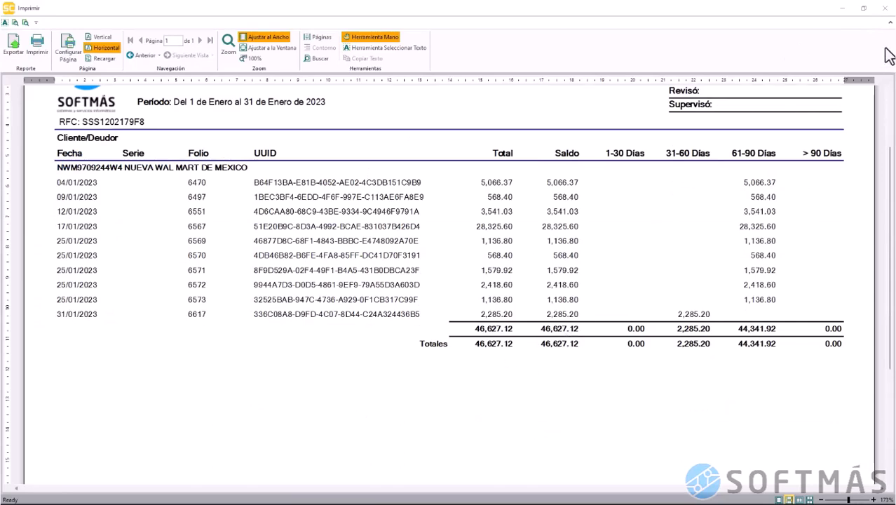
Preview the receivables report with the collection deadline month set to 04
left_click(886, 8)
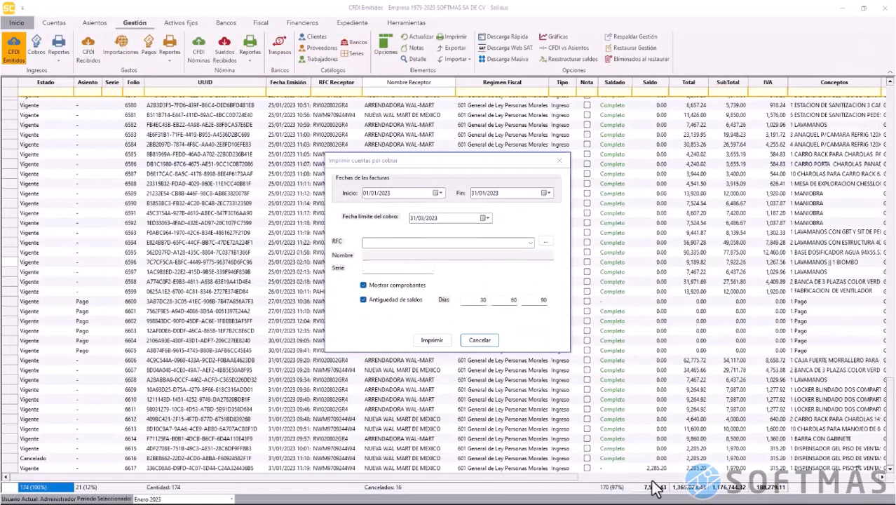
left_click(422, 218)
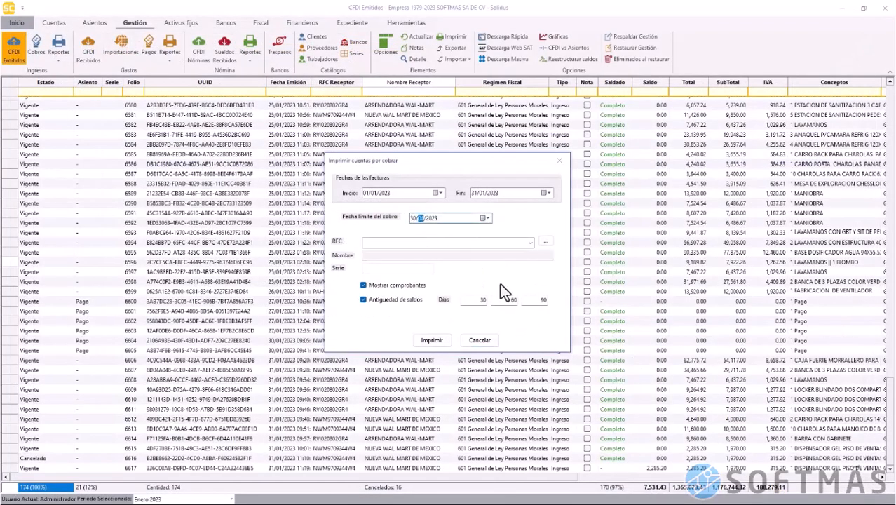
type("04")
left_click(432, 340)
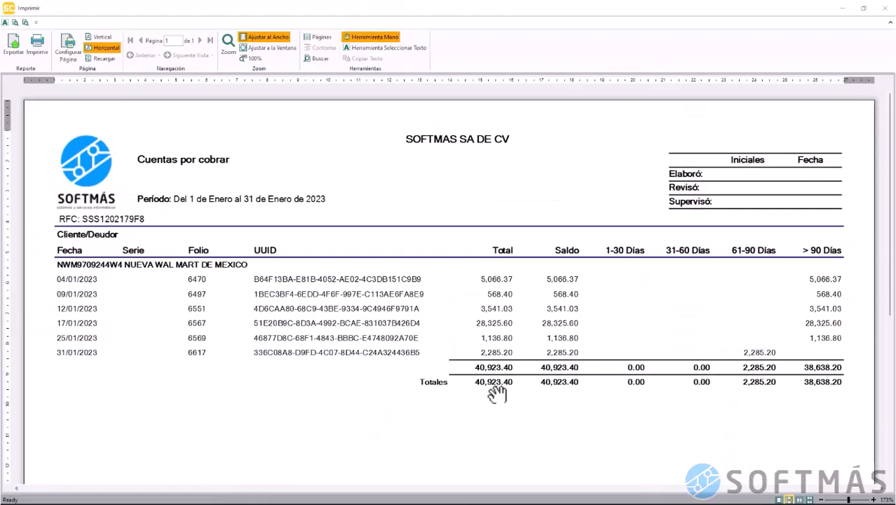
left_click(884, 9)
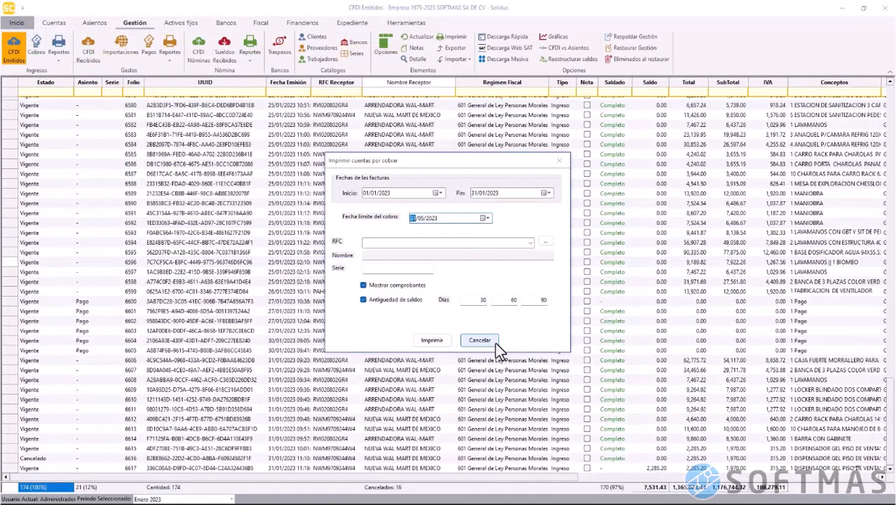
Preview the report at the 31/05/2023 deadline, showing 7,531.43 outstanding, then close it
left_click(437, 341)
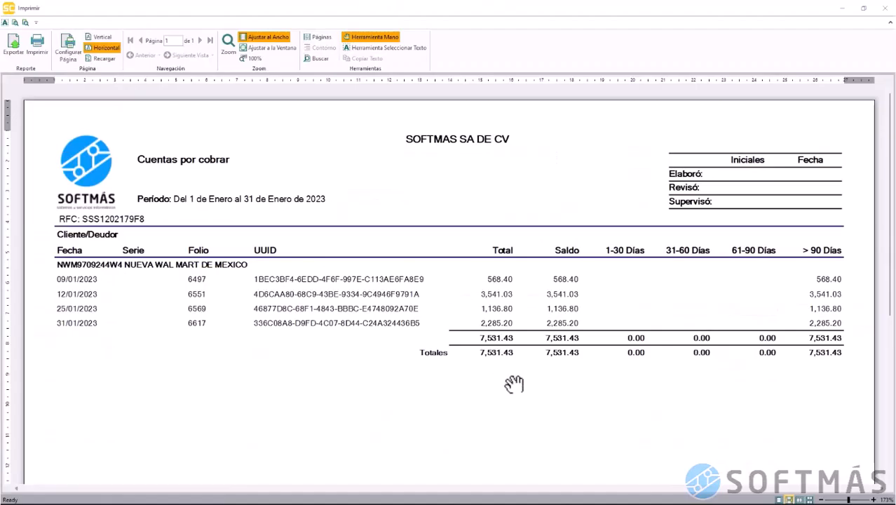
double_click(586, 17)
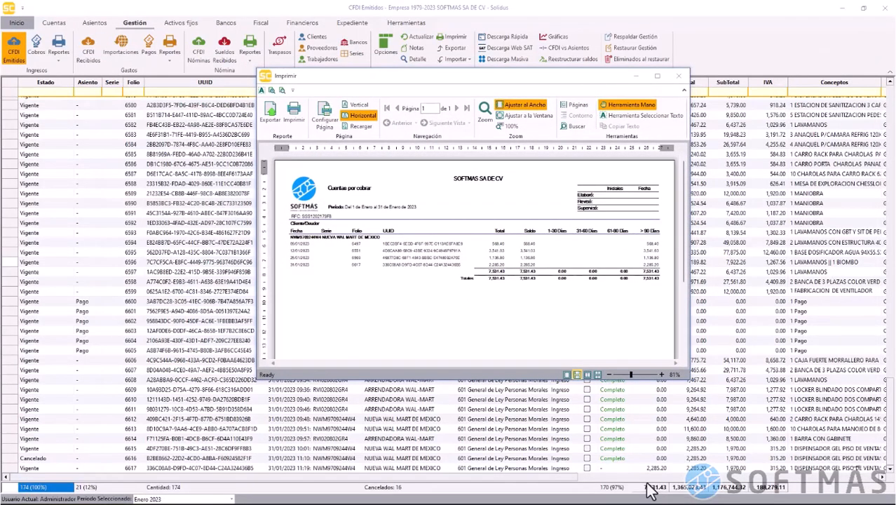
left_click_drag(540, 71, 469, 68)
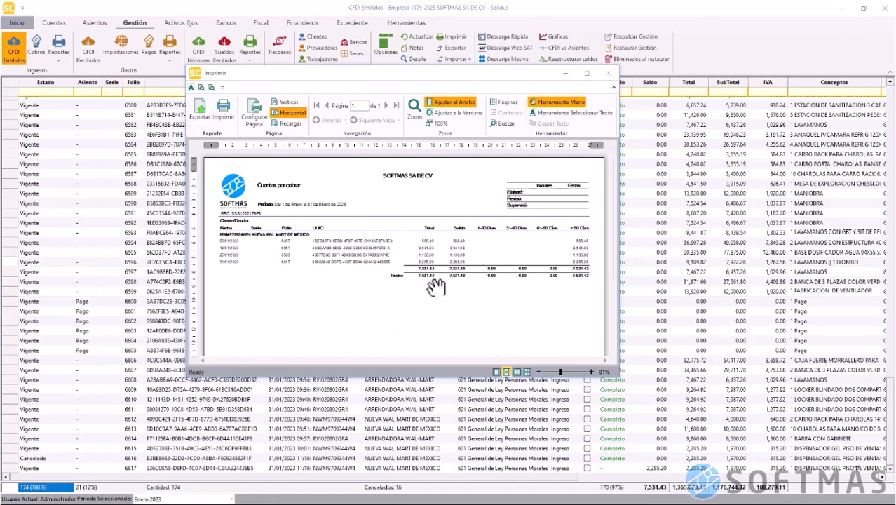
left_click(610, 71)
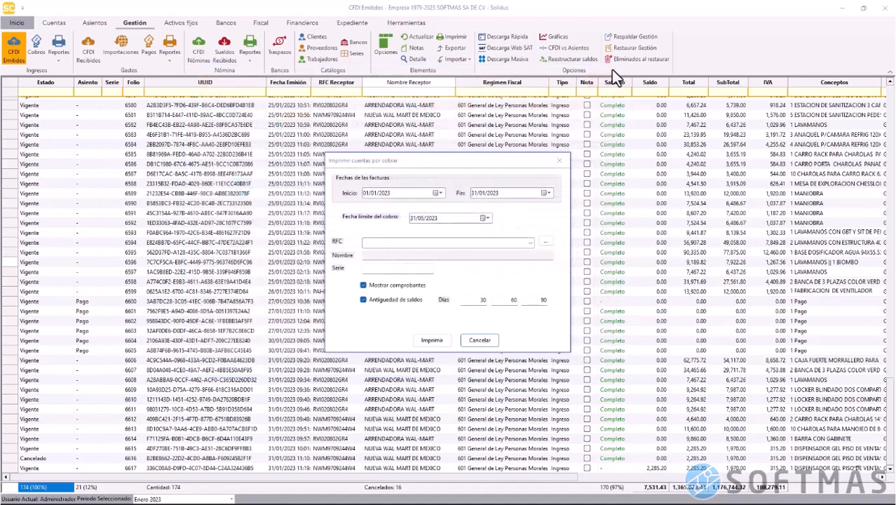
Switch to the Integración de saldos report, adjust the start-date year, and preview it
left_click(484, 340)
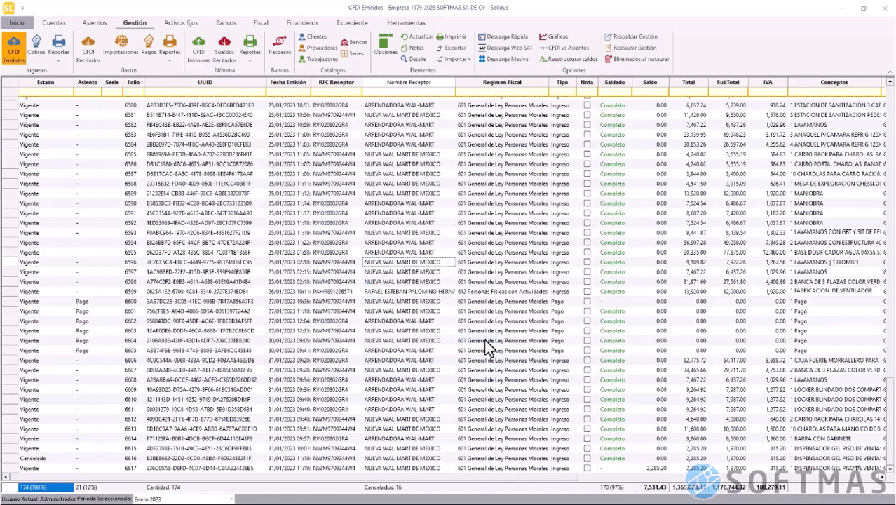
left_click(58, 61)
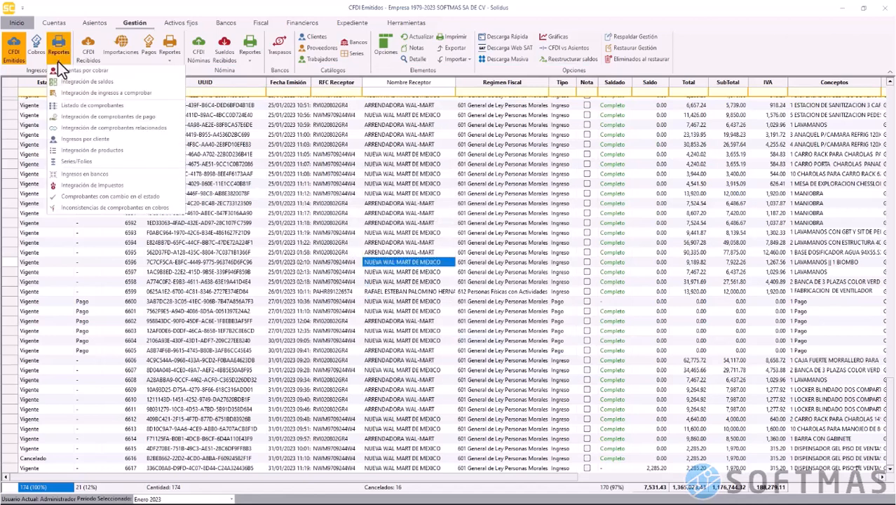
left_click(71, 81)
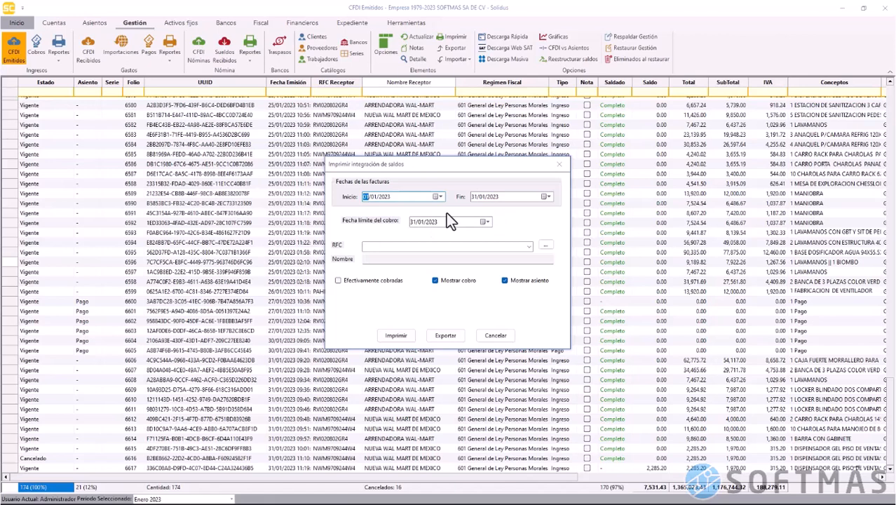
left_click(384, 196)
left_click(395, 336)
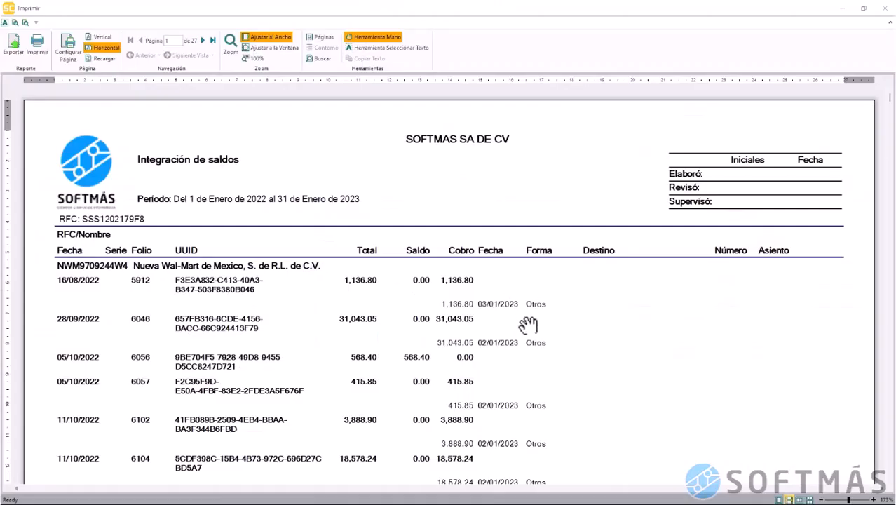
Review the 27-page preview to its totals of 3,981,098.50, then close it
scroll(531, 330, "down", 8)
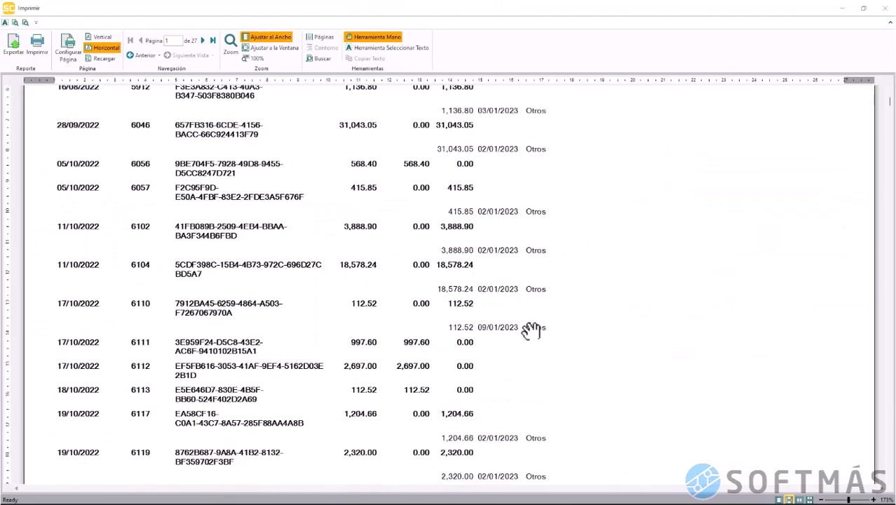
scroll(531, 330, "down", 20)
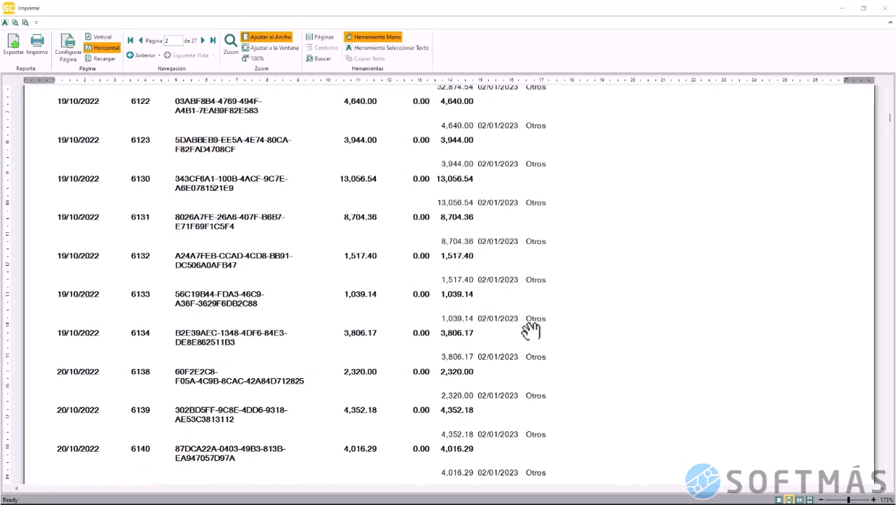
scroll(531, 330, "down", 20)
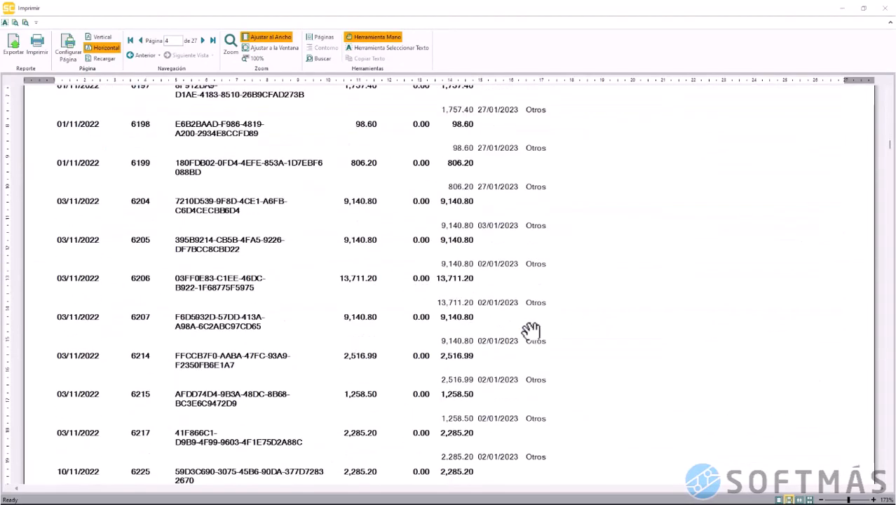
scroll(531, 330, "down", 20)
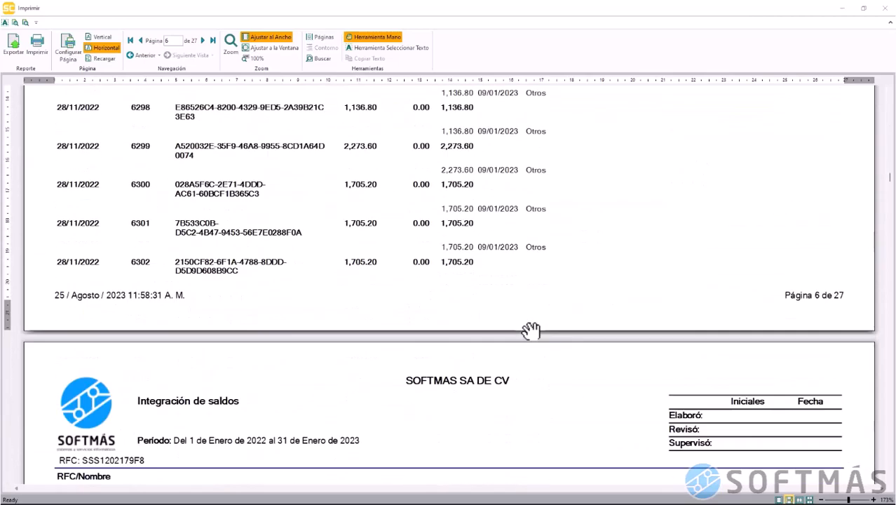
scroll(531, 330, "down", 20)
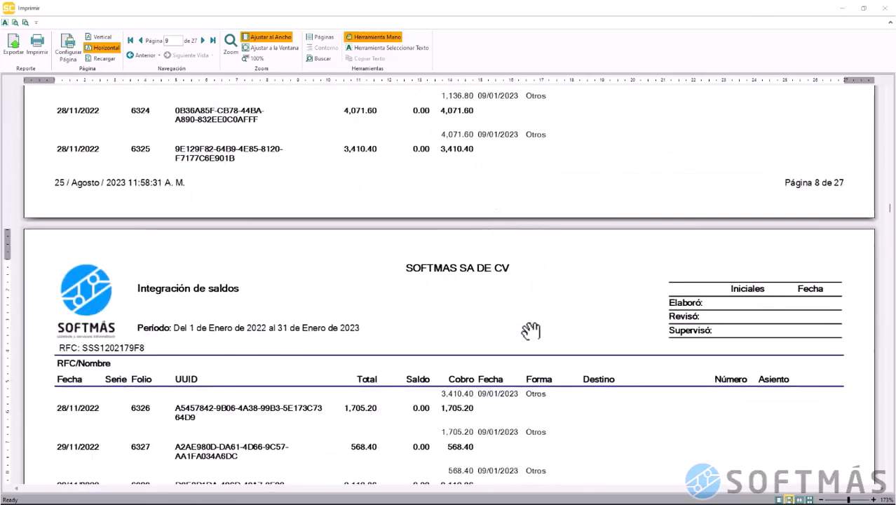
scroll(531, 329, "down", 20)
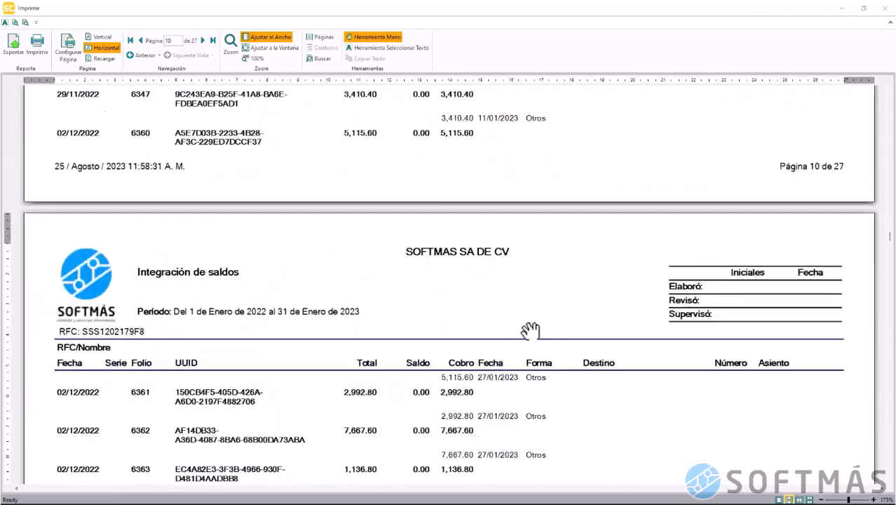
scroll(531, 331, "down", 15)
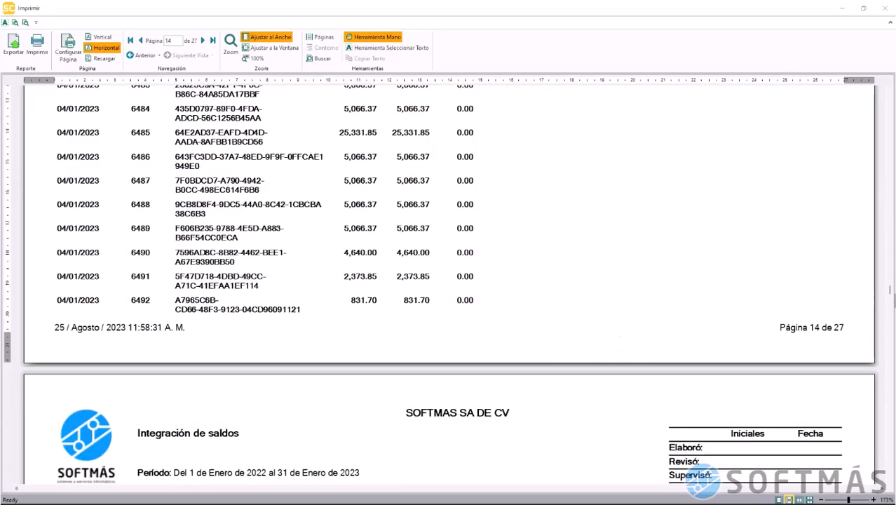
left_click_drag(890, 292, 891, 480)
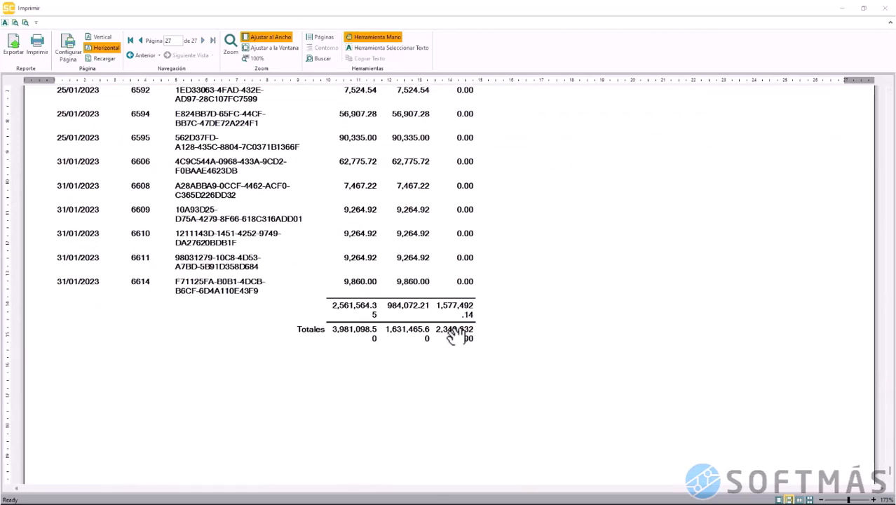
left_click(885, 7)
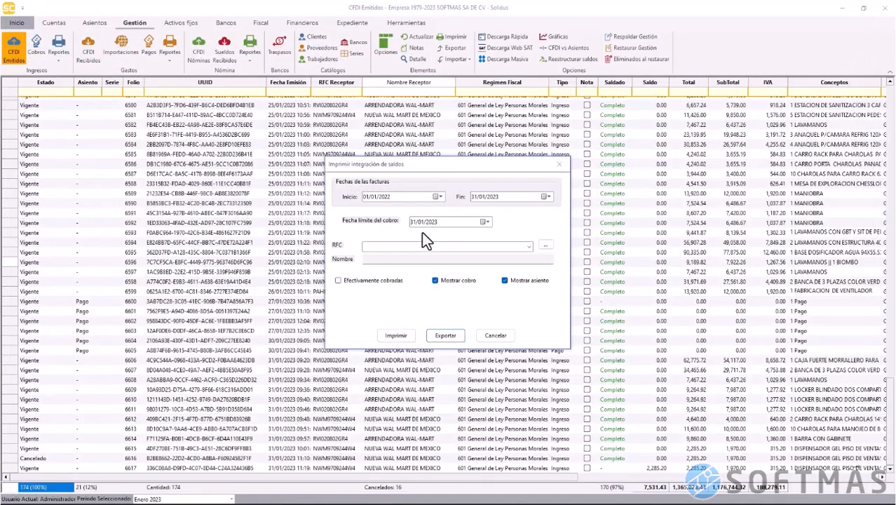
Set the payment cutoff month to 05 and preview the totals showing 7,531.44 outstanding
left_click(420, 222)
type("05")
left_click(395, 335)
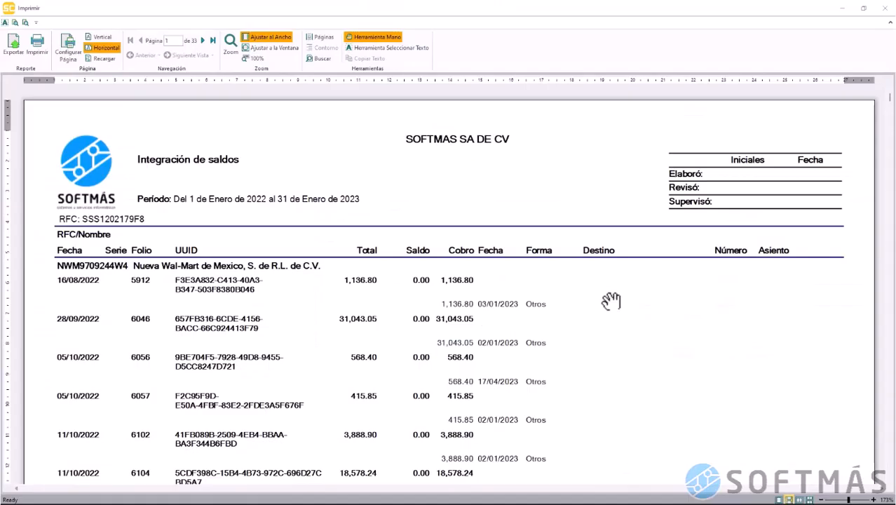
left_click_drag(890, 98, 887, 481)
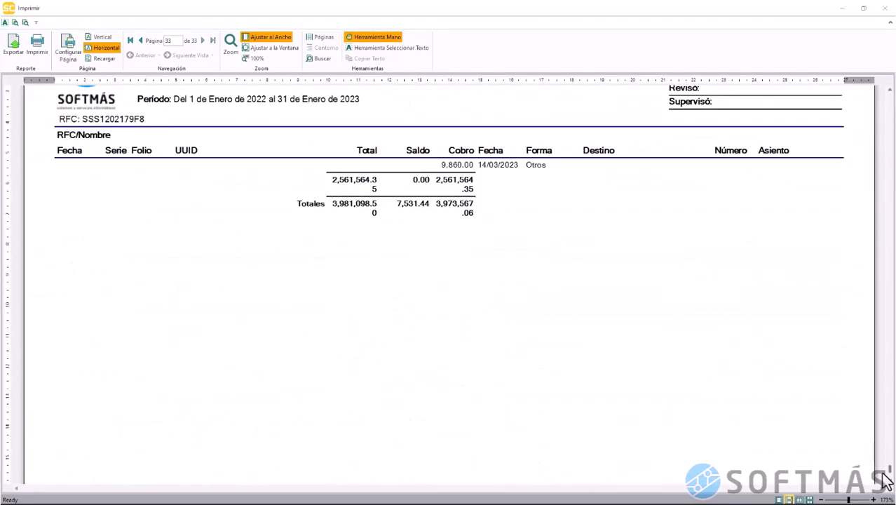
scroll(572, 237, "up", 3)
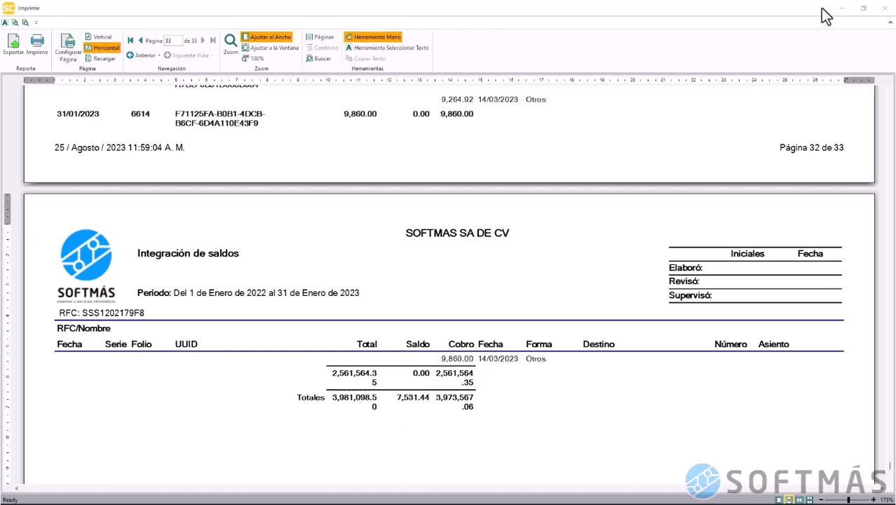
Tick Efectivamente cobradas and regenerate the balance integration report
left_click(884, 8)
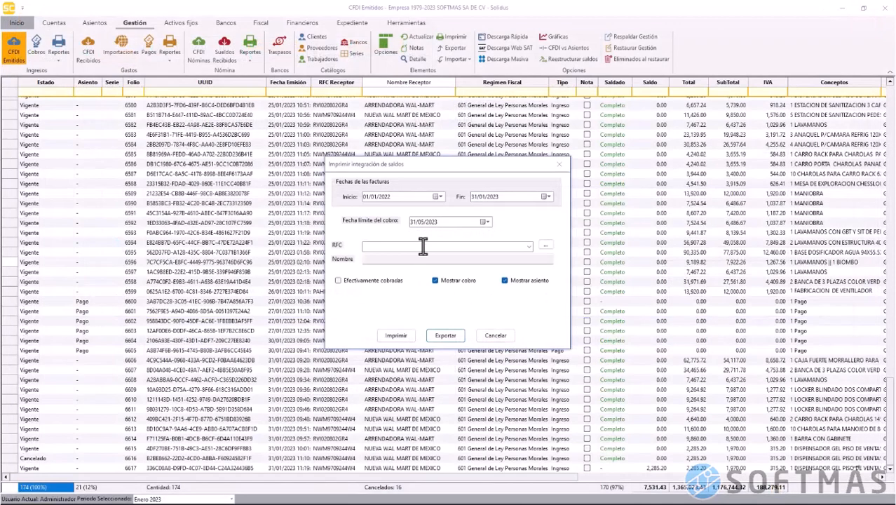
left_click(339, 281)
left_click(396, 335)
Check the totals on page 32, then close the preview and cancel the report settings
scroll(511, 242, "down", 20)
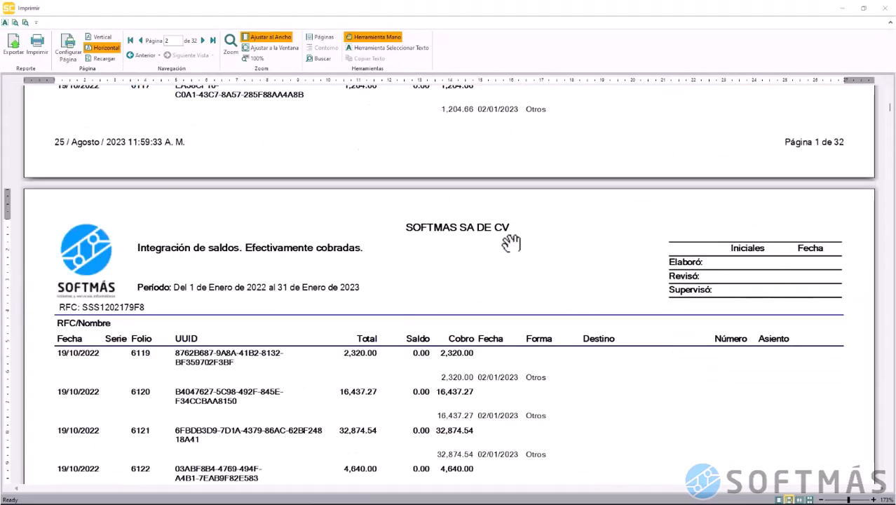
scroll(511, 242, "down", 15)
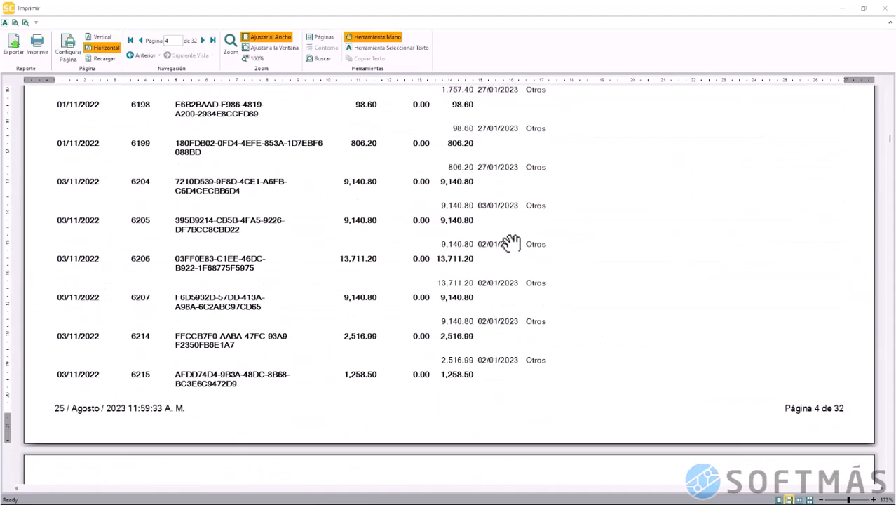
scroll(511, 242, "down", 20)
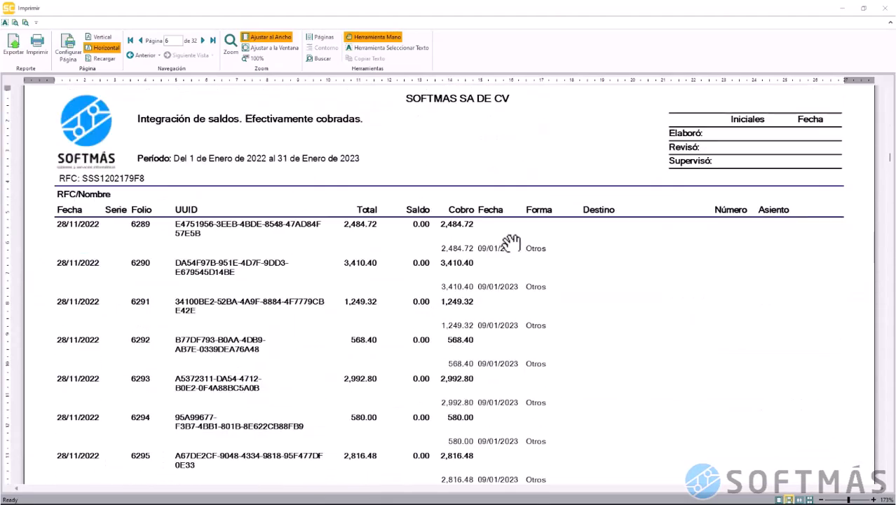
scroll(511, 242, "down", 20)
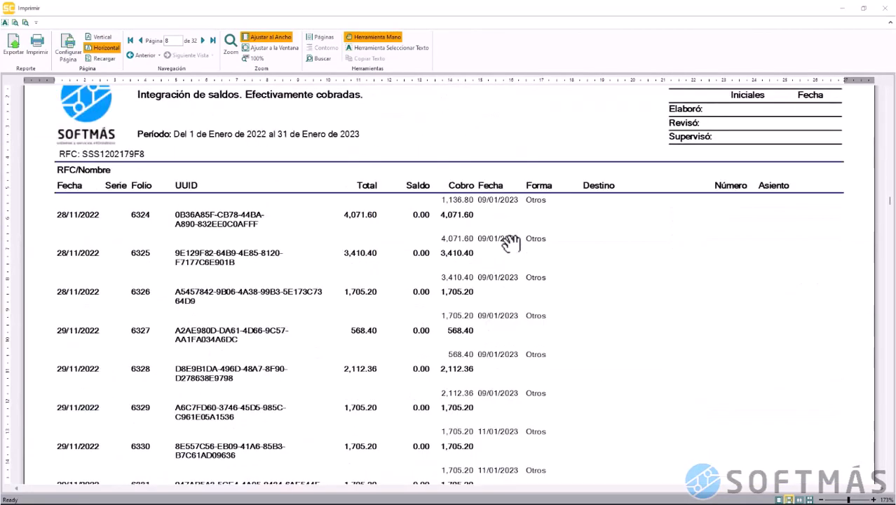
scroll(510, 243, "down", 20)
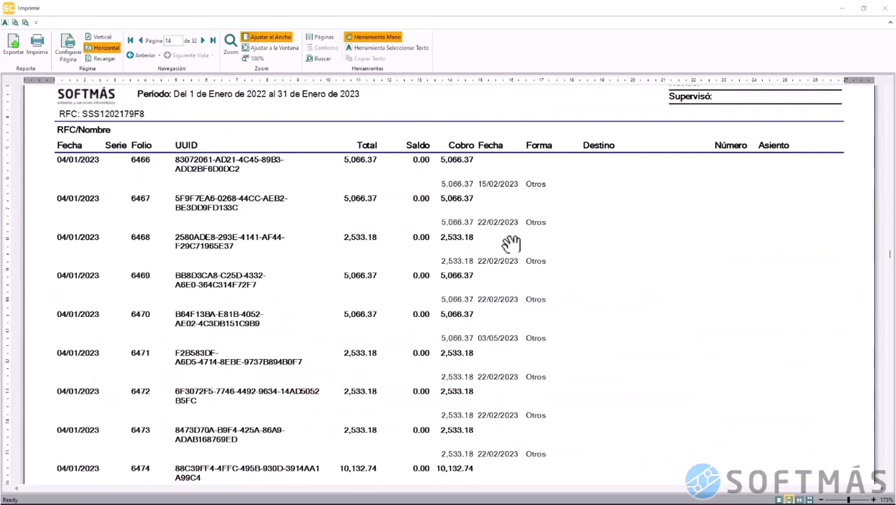
left_click(890, 247)
left_click_drag(891, 247, 891, 484)
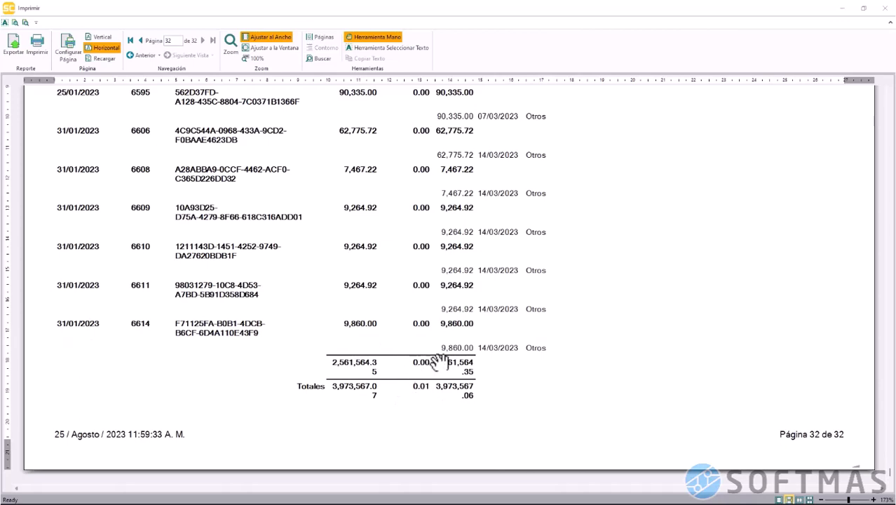
left_click(888, 16)
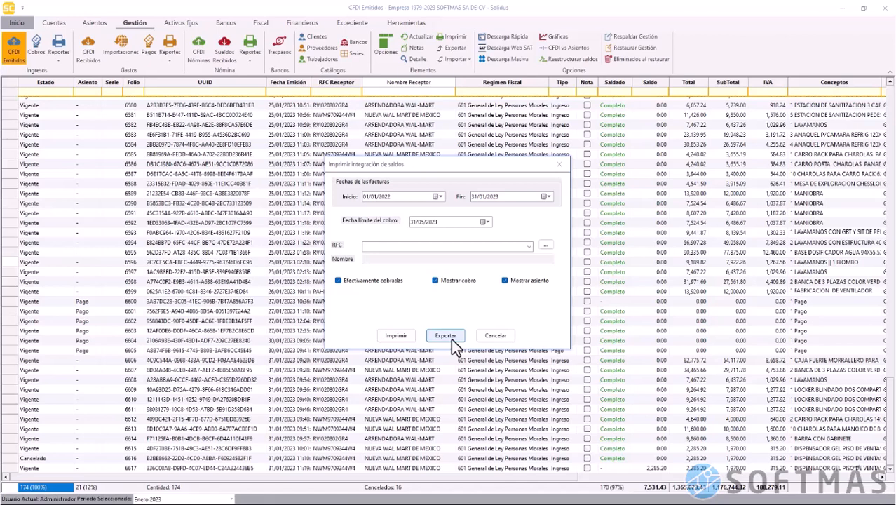
left_click(495, 338)
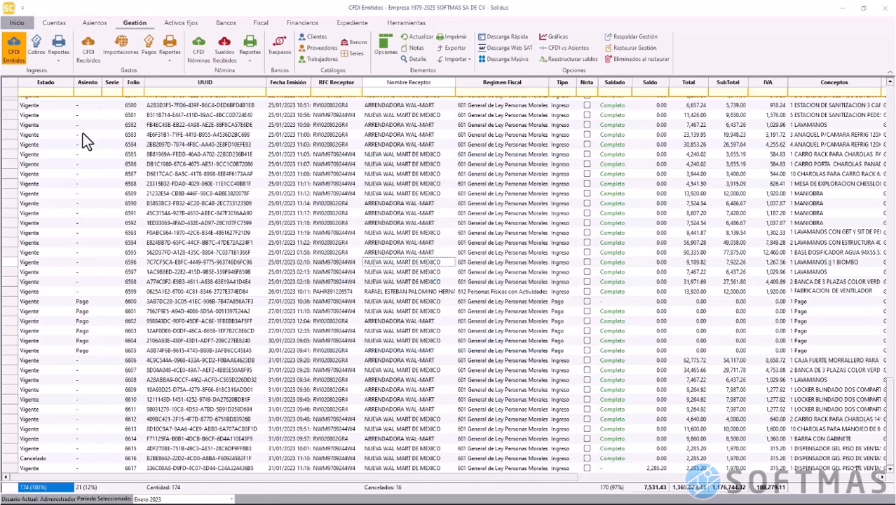
Preview the Ingresos por cliente report totalling 1,365,023.43, then tick Mostrar comprobante
left_click(59, 62)
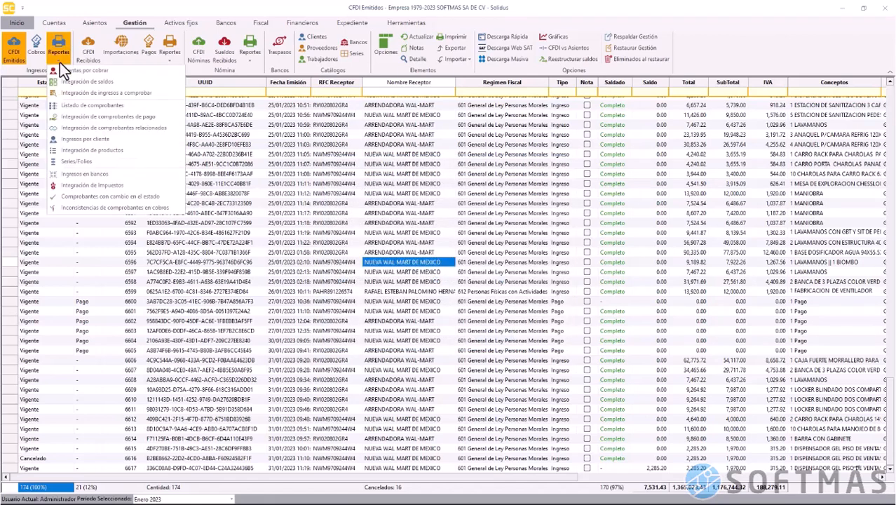
left_click(141, 143)
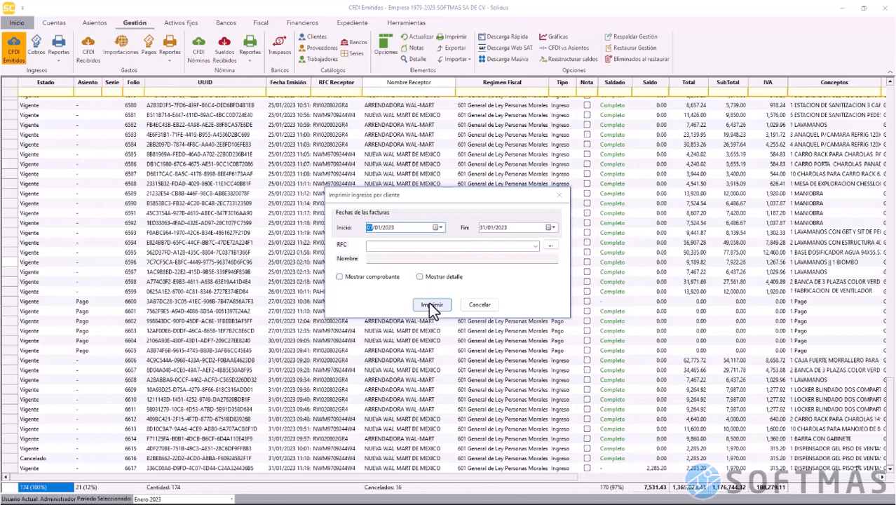
left_click(432, 305)
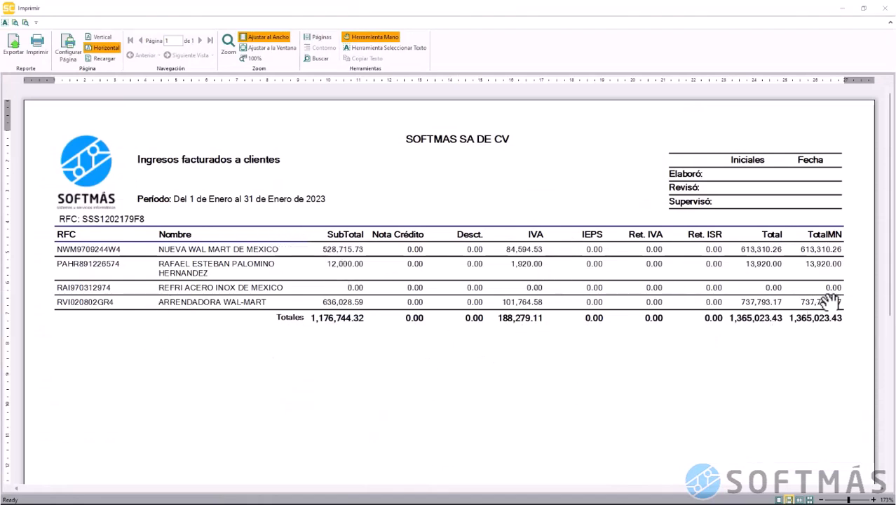
left_click(886, 10)
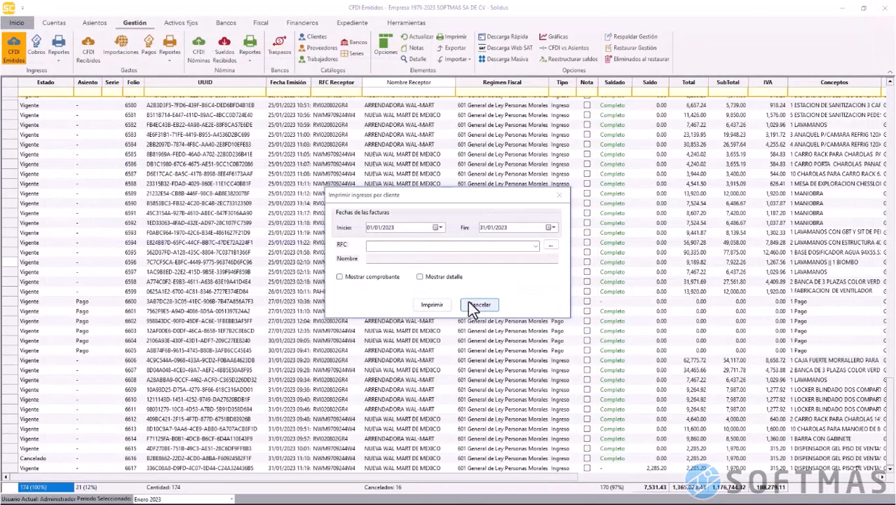
left_click(340, 277)
Regenerate the itemised Ingresos por cliente report, review its pages, then close it and its settings
left_click(427, 300)
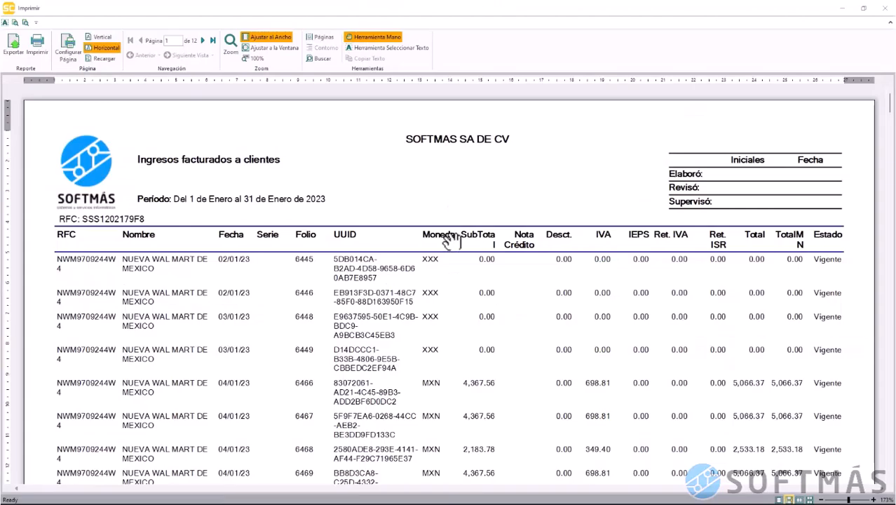
scroll(489, 302, "down", 3)
scroll(489, 302, "down", 20)
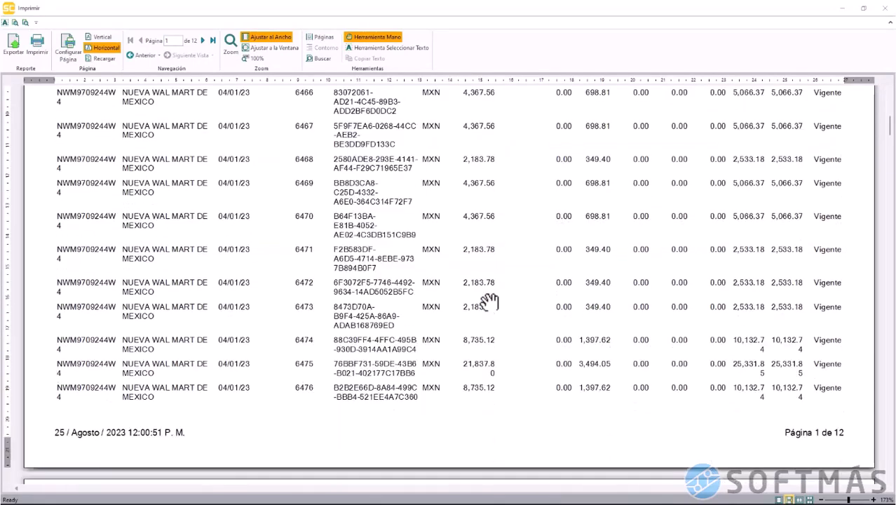
scroll(489, 302, "down", 20)
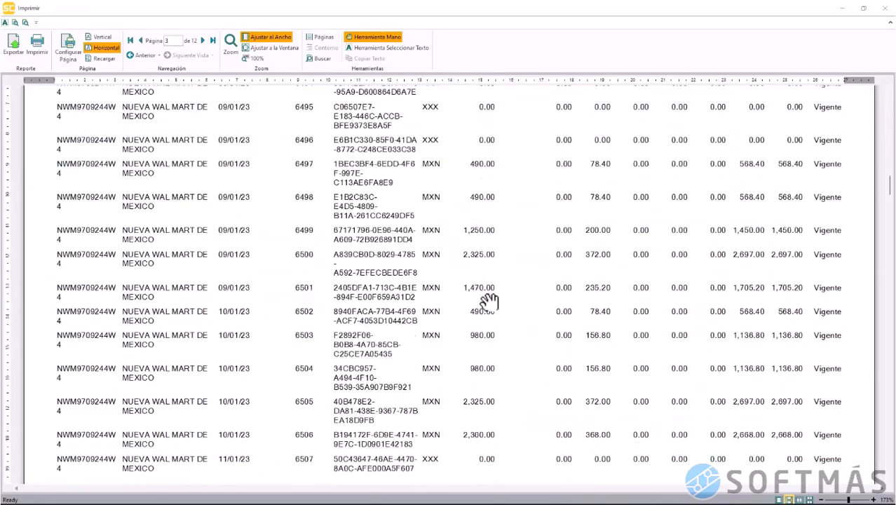
scroll(489, 302, "down", 16)
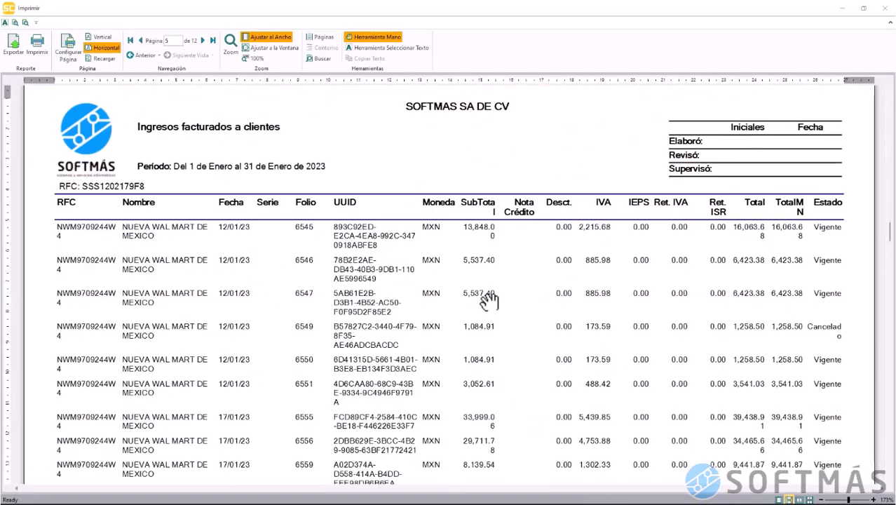
scroll(489, 302, "down", 20)
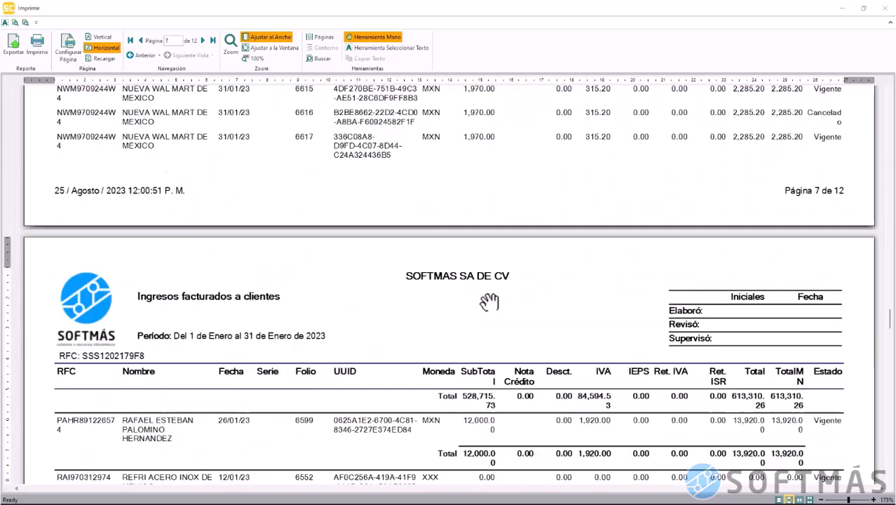
scroll(489, 301, "down", 3)
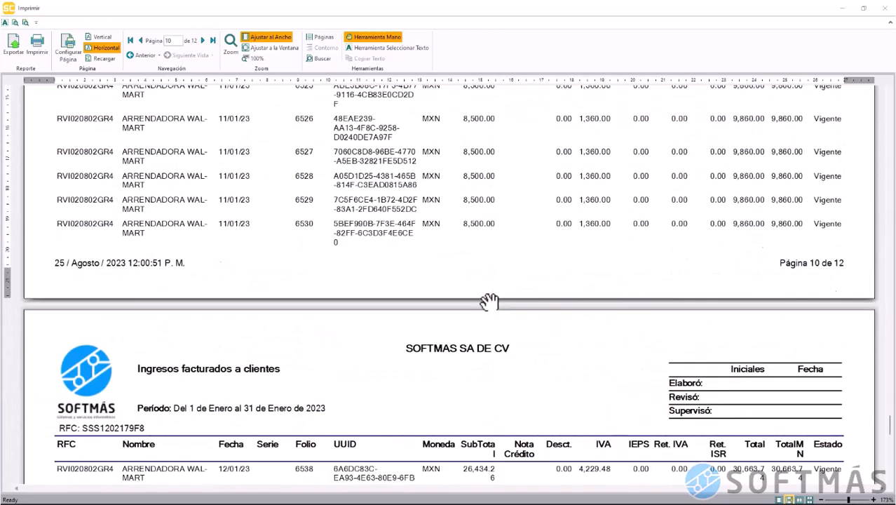
scroll(489, 302, "up", 3)
scroll(489, 302, "down", 13)
scroll(489, 301, "up", 5)
scroll(489, 301, "up", 20)
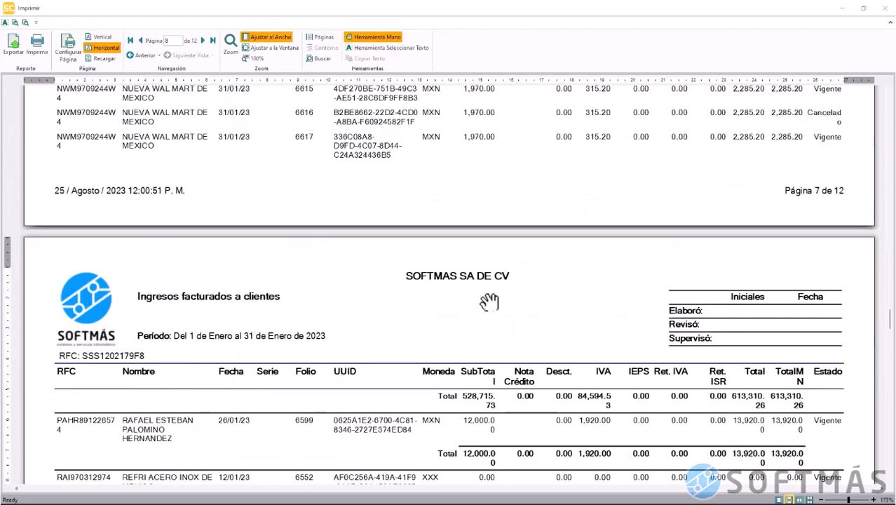
scroll(489, 301, "down", 2)
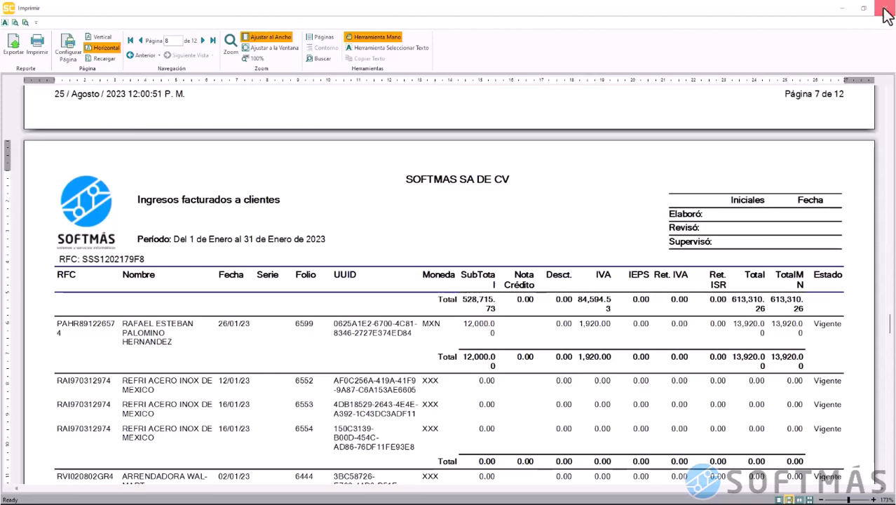
left_click(886, 7)
left_click(480, 304)
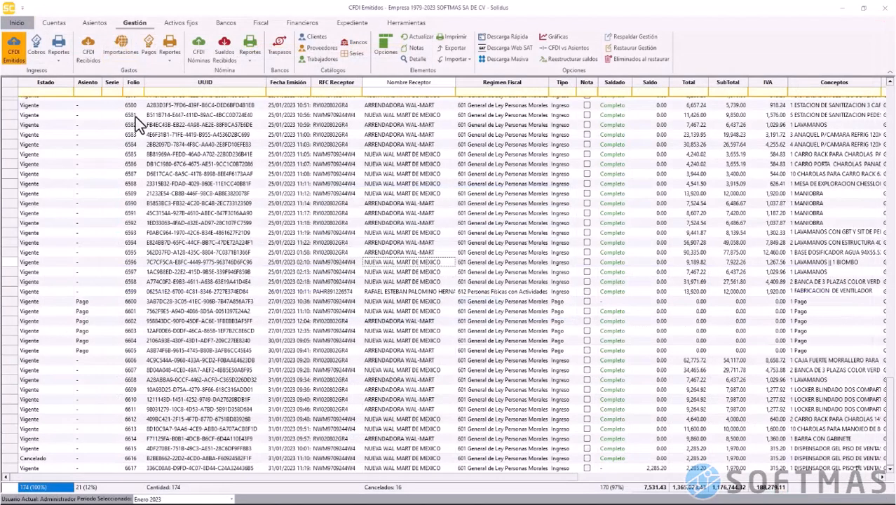
Print the January 2023 Integración de productos report, also grouped by Clave Producto SAT
left_click(59, 61)
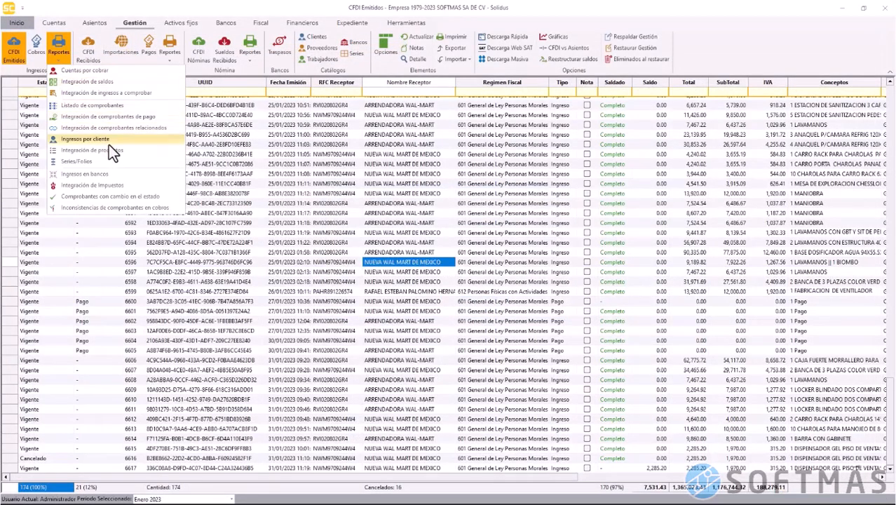
left_click(127, 153)
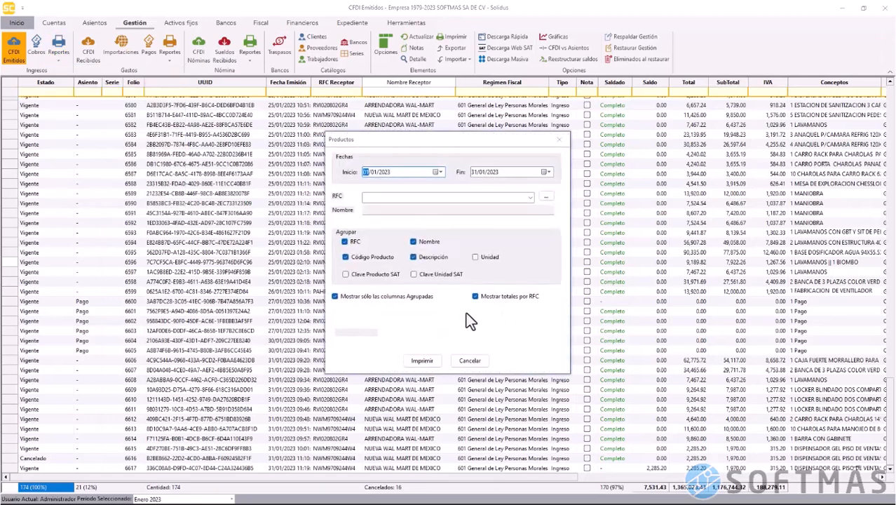
left_click(366, 276)
left_click(423, 362)
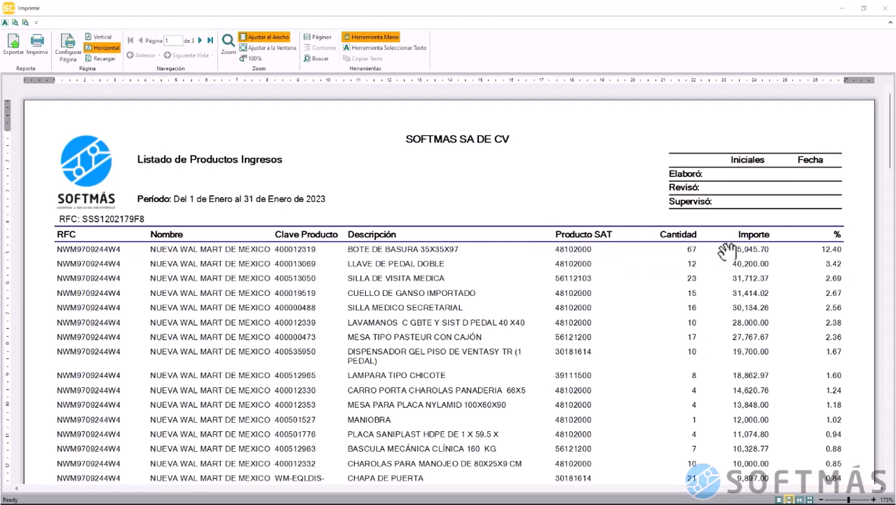
scroll(670, 322, "down", 2)
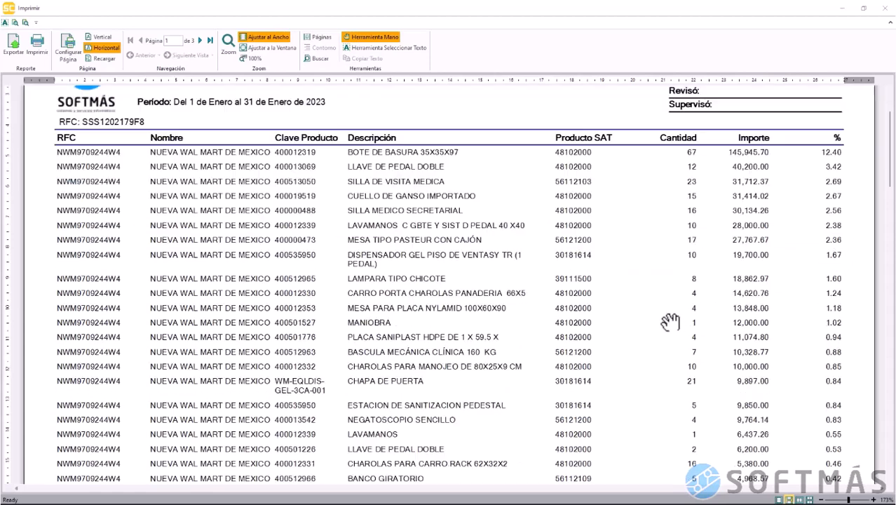
scroll(669, 322, "down", 4)
scroll(670, 322, "down", 6)
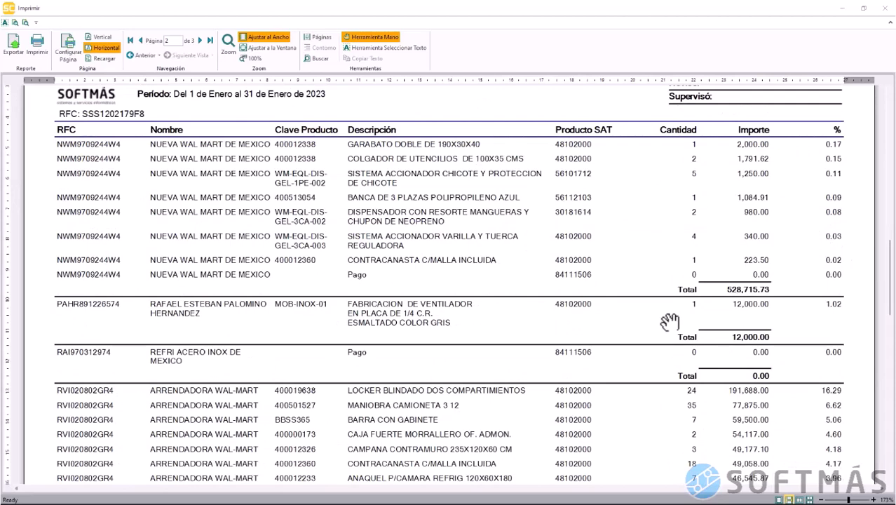
scroll(475, 330, "down", 3)
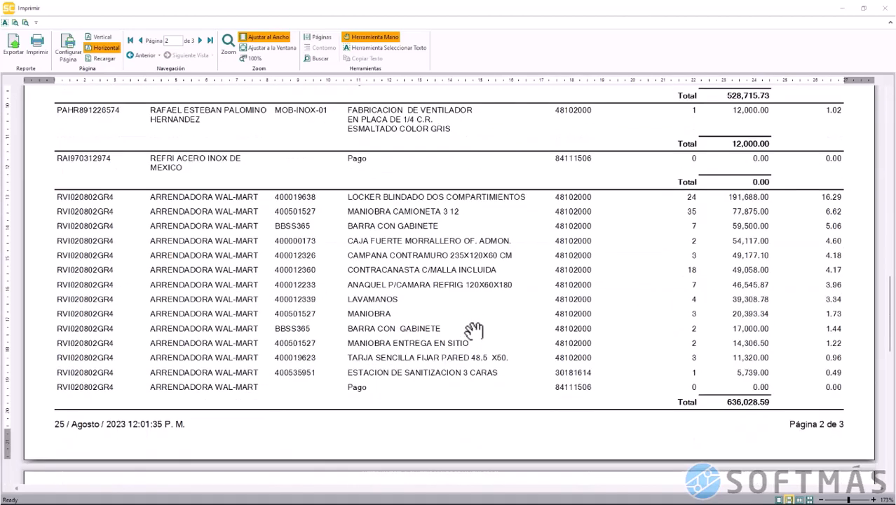
scroll(474, 330, "down", 5)
scroll(474, 330, "up", 9)
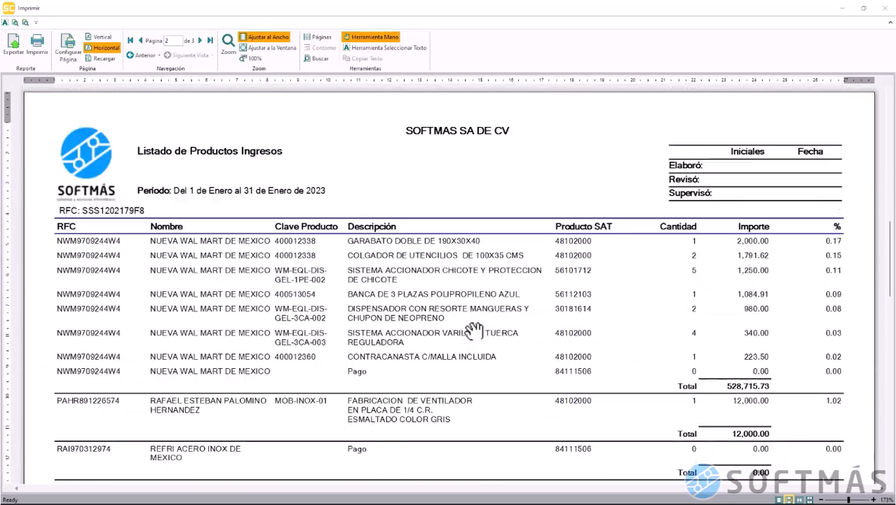
scroll(474, 330, "up", 4)
scroll(785, 184, "up", 6)
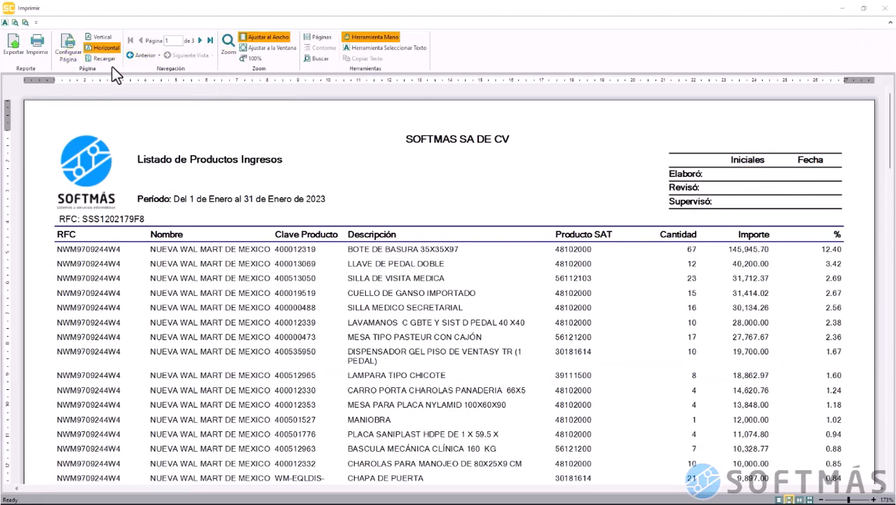
Search the product listing for SAT code 30181614, jump to its last match, then close the preview
left_click(315, 61)
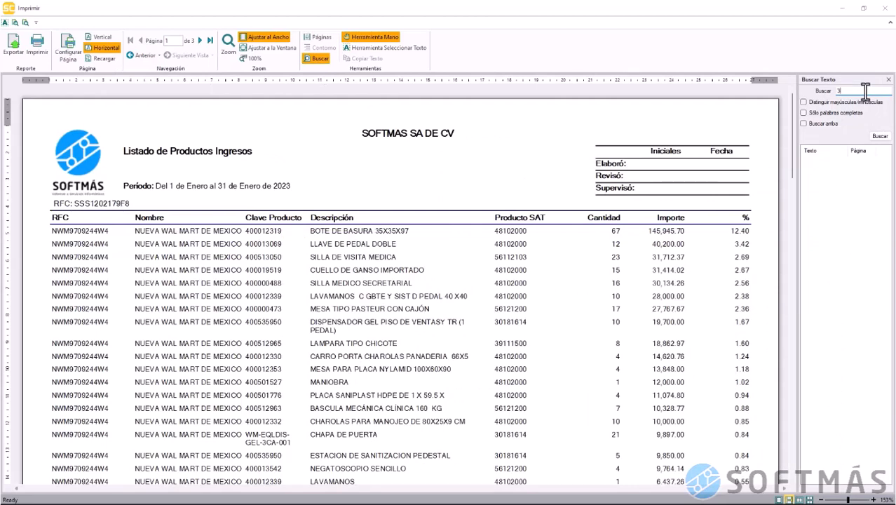
type("30181614")
left_click(881, 136)
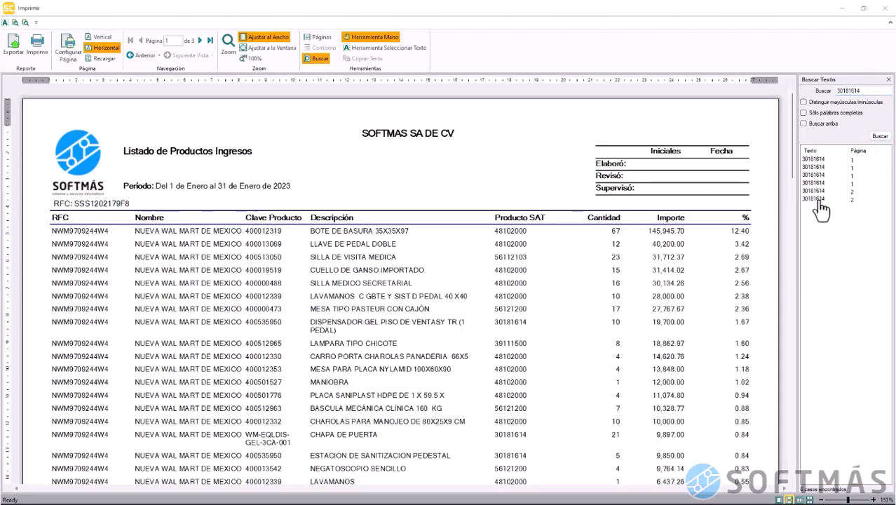
left_click(818, 200)
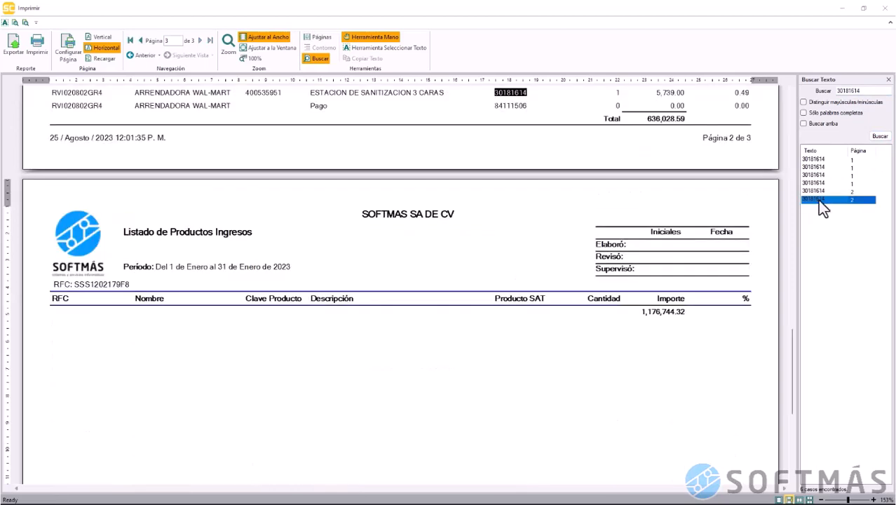
scroll(568, 175, "up", 3)
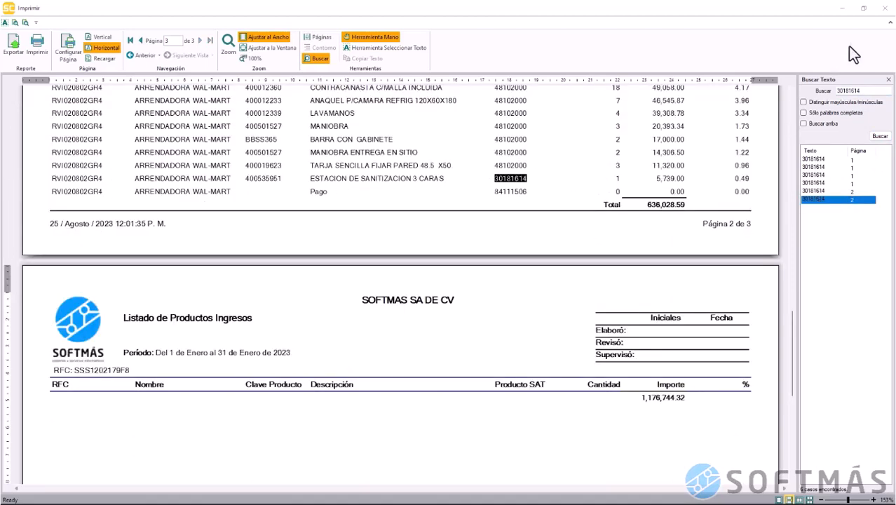
left_click(885, 8)
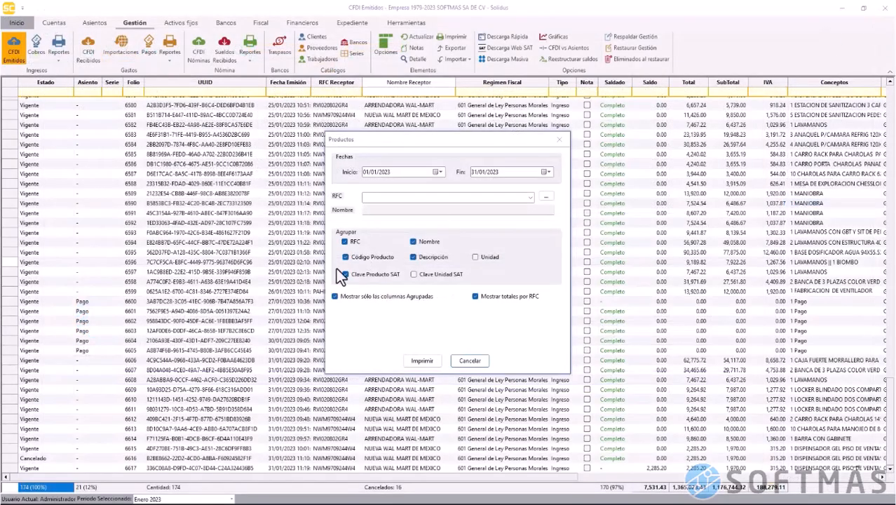
Run the Series/Folios check for 01/01–30/06/2023 showing 7 errors, then close the 10-missing-folio preview
left_click(467, 357)
left_click(57, 62)
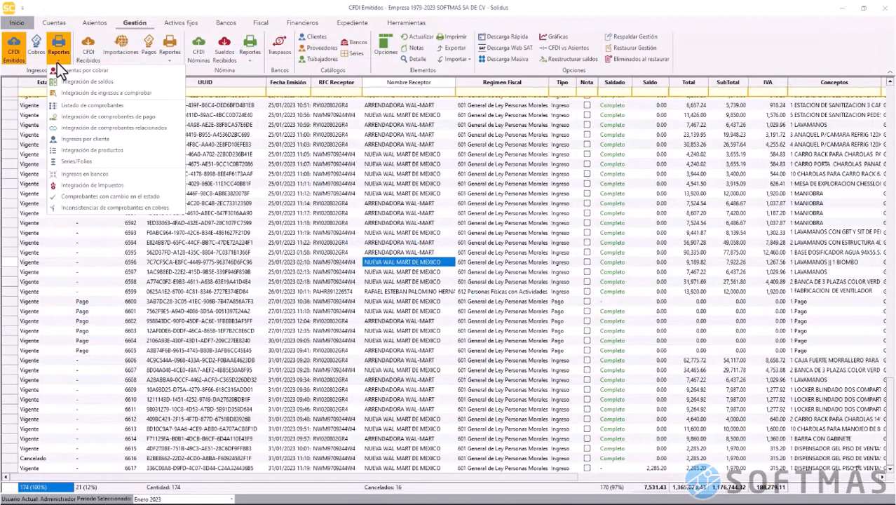
left_click(104, 160)
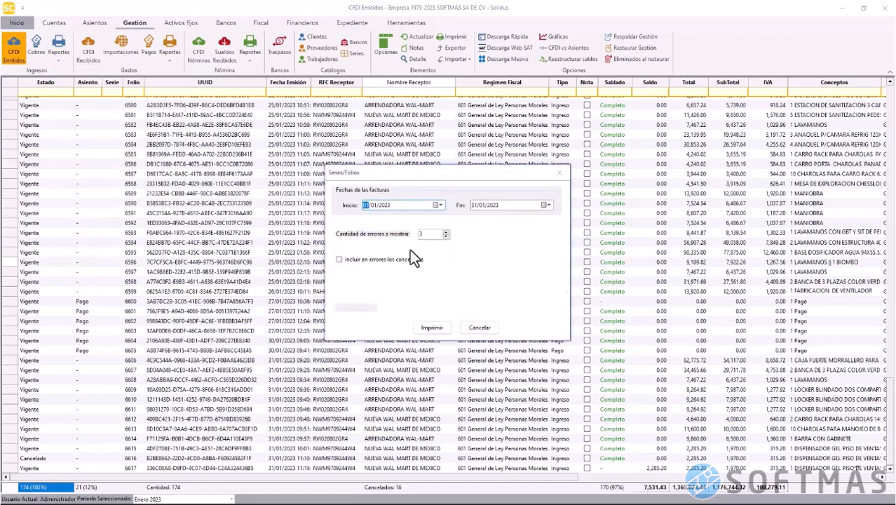
left_click(446, 231)
left_click(431, 325)
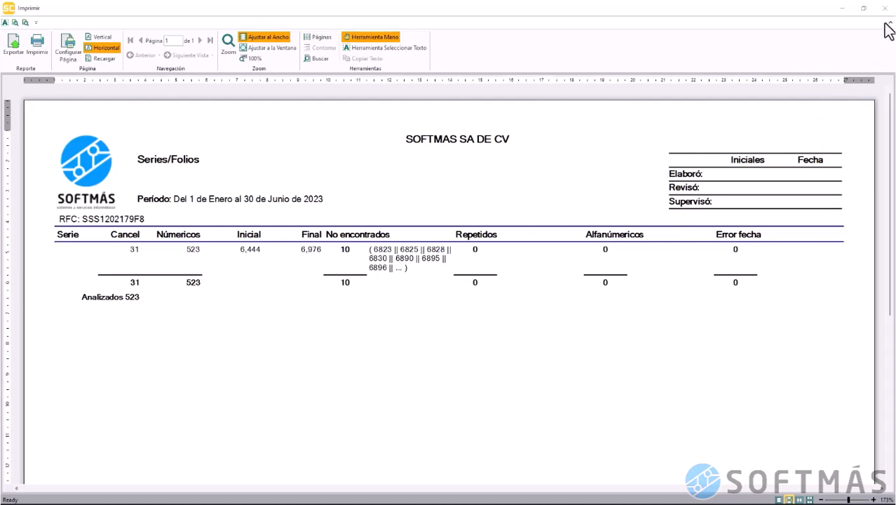
left_click(885, 8)
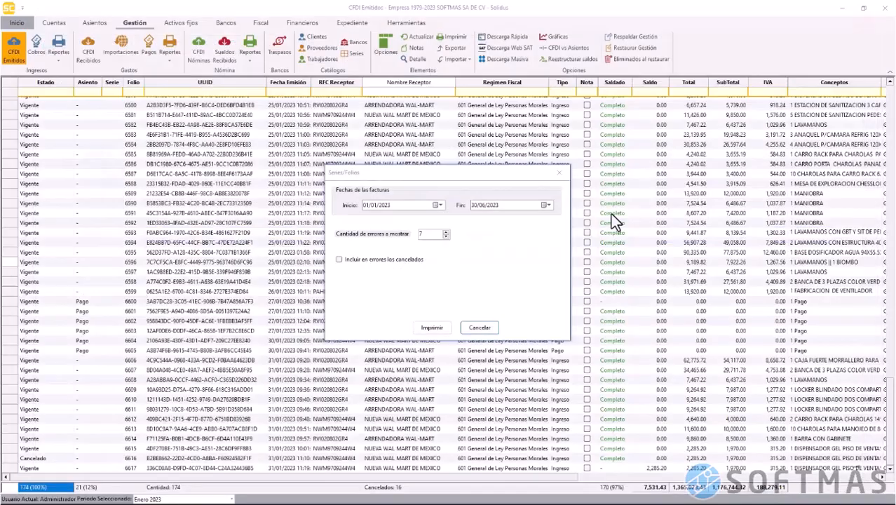
Preview the Ingresos en bancos report for January–June 2023 without bank grouping
left_click(480, 328)
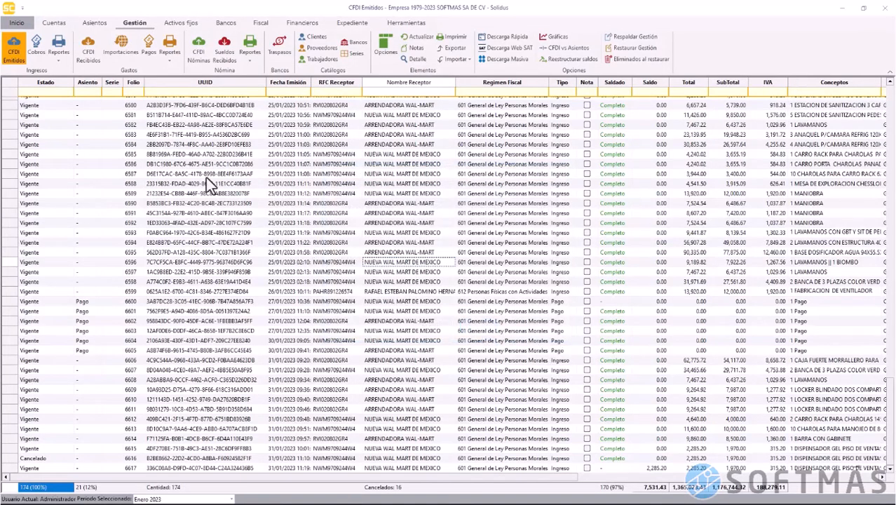
left_click(60, 63)
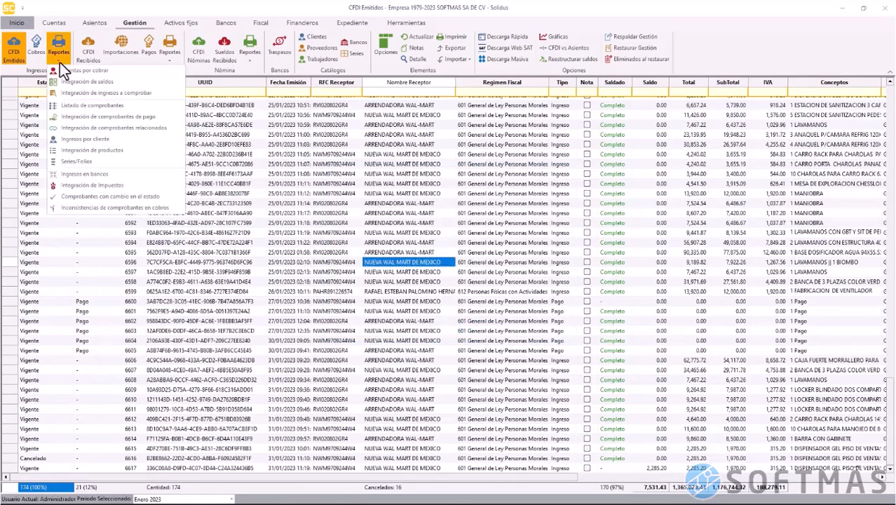
left_click(113, 174)
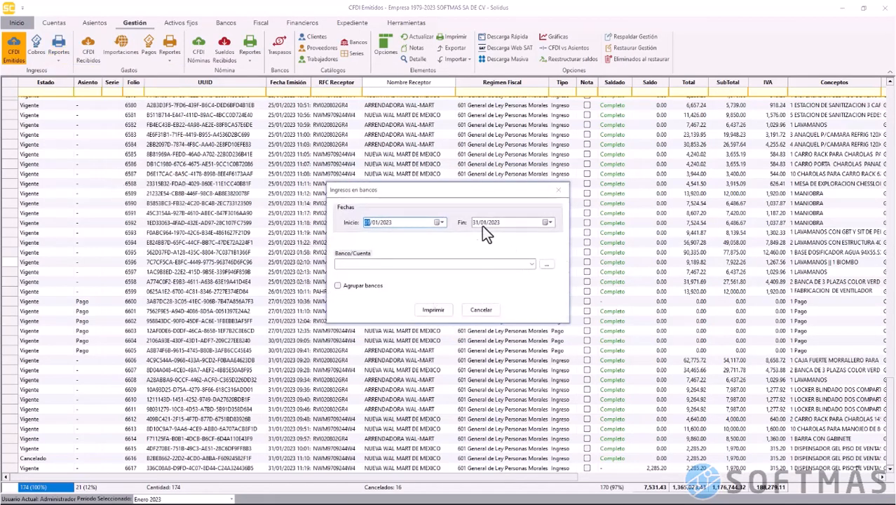
left_click(486, 222)
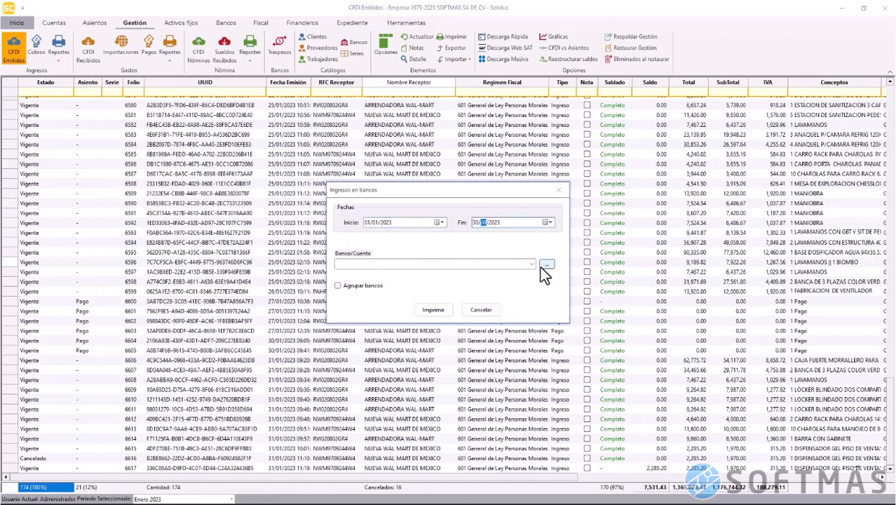
left_click(531, 264)
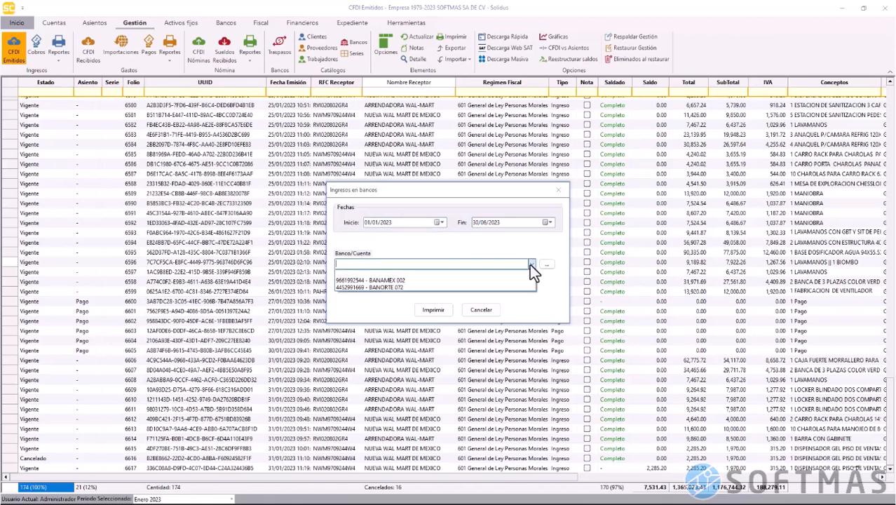
left_click(531, 264)
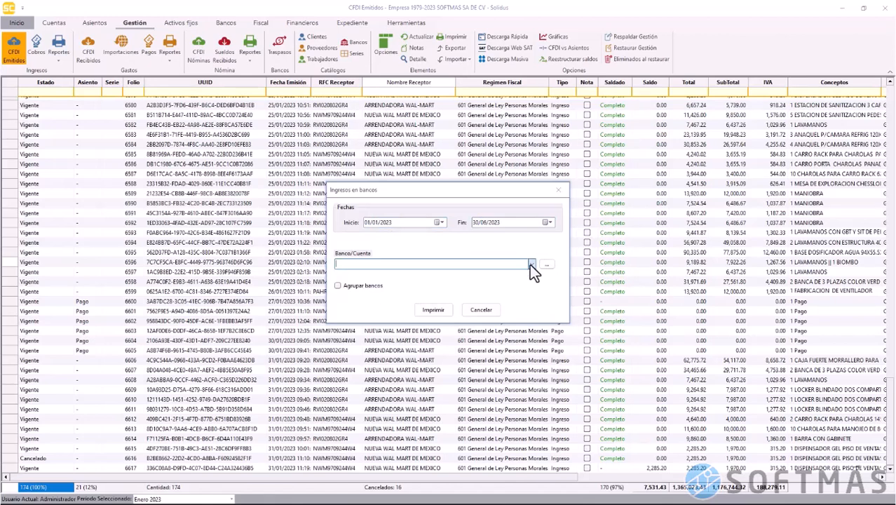
left_click(435, 311)
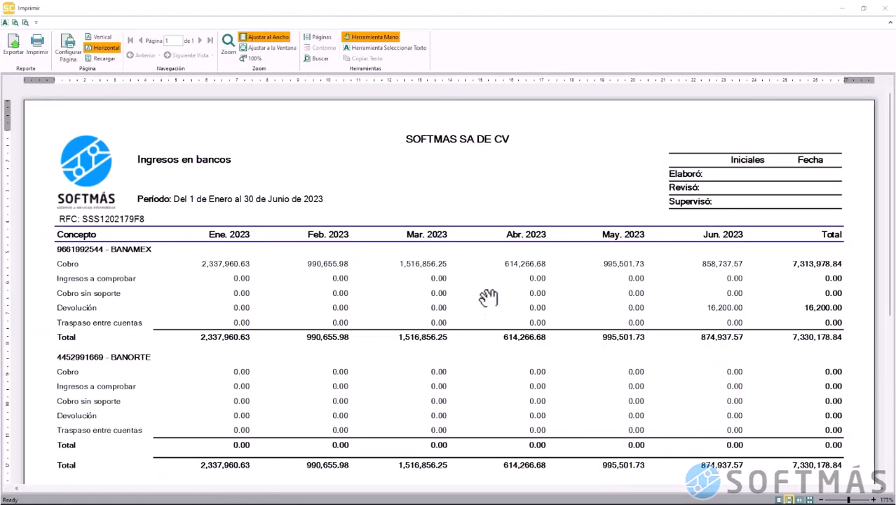
left_click(885, 8)
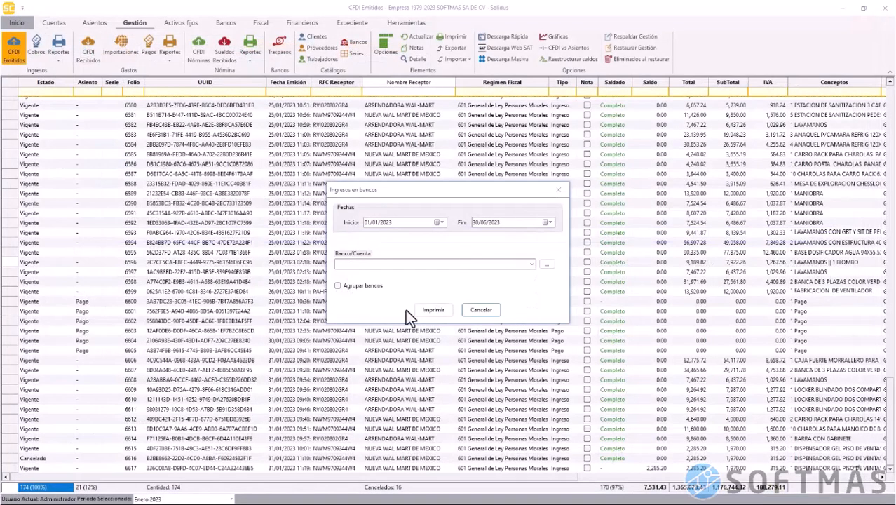
Re-preview the report grouped by bank, totalling 7,330,178.84, then dismiss its settings
left_click(357, 289)
left_click(425, 314)
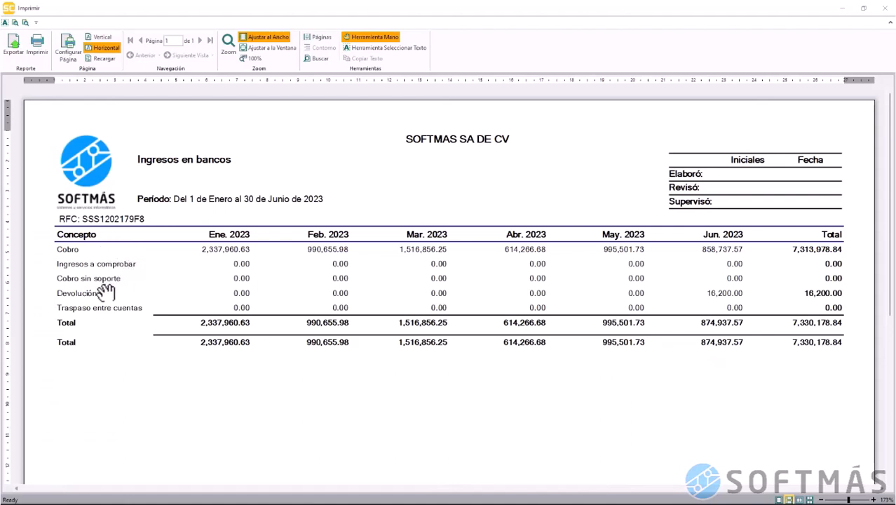
left_click(886, 9)
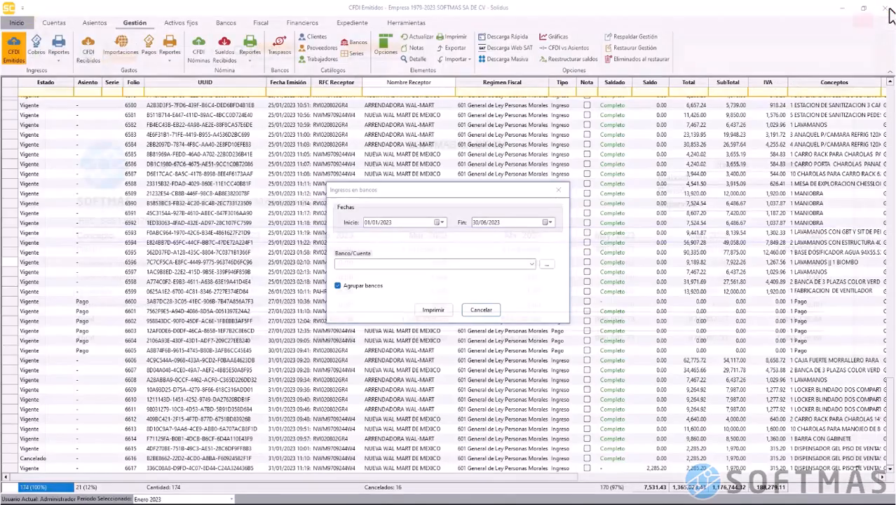
left_click(493, 309)
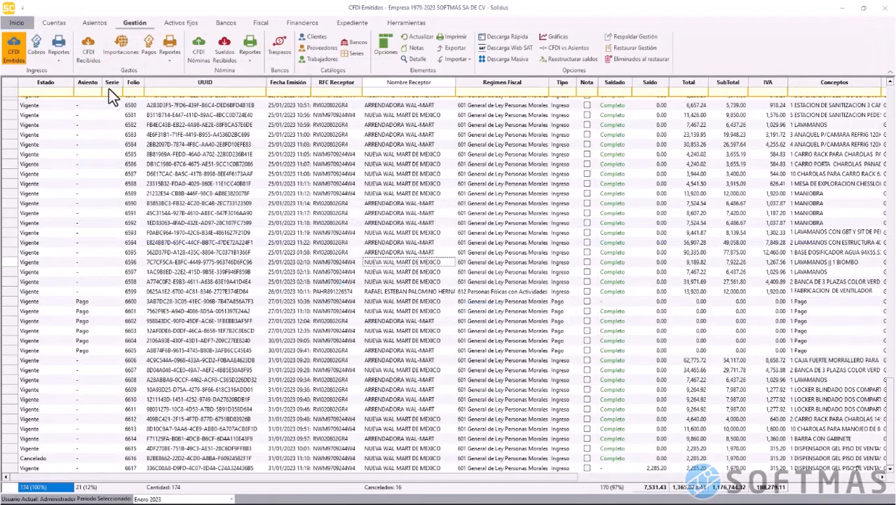
left_click(61, 65)
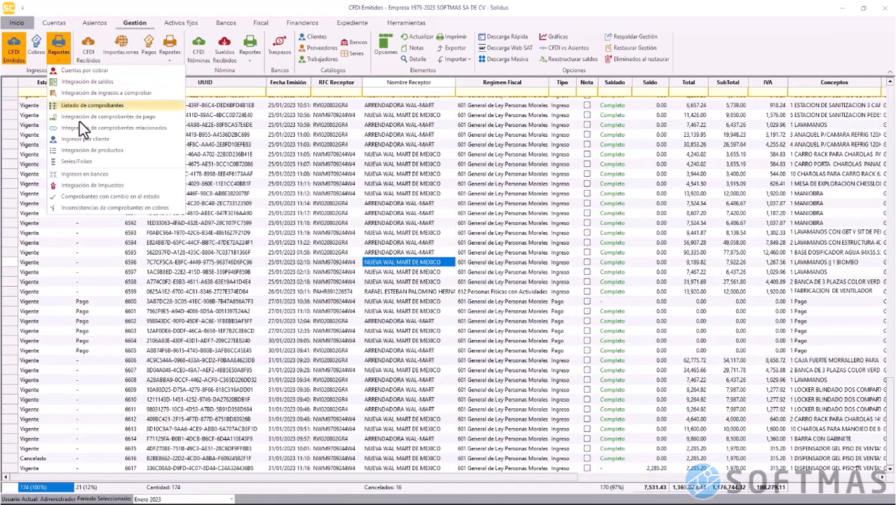
Preview the 123-page Integración de impuestos report for 01/01/2023–31/01/2023, then close it
left_click(136, 184)
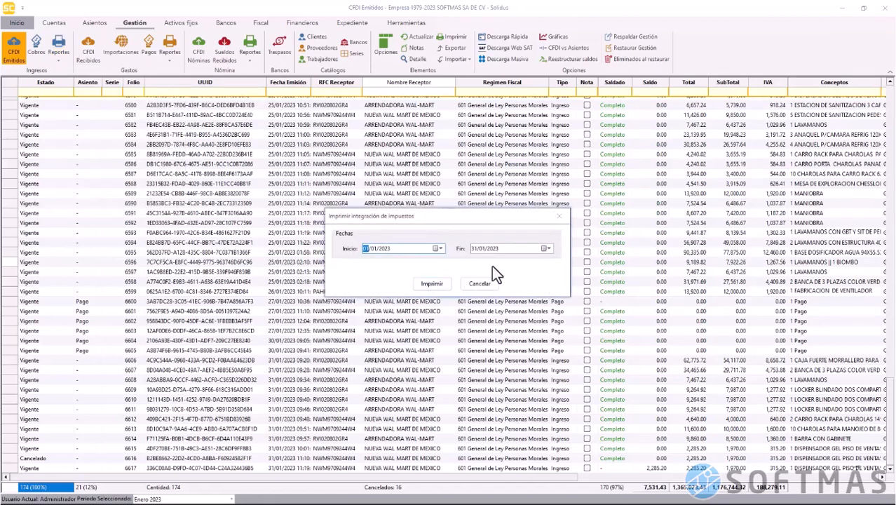
left_click(432, 288)
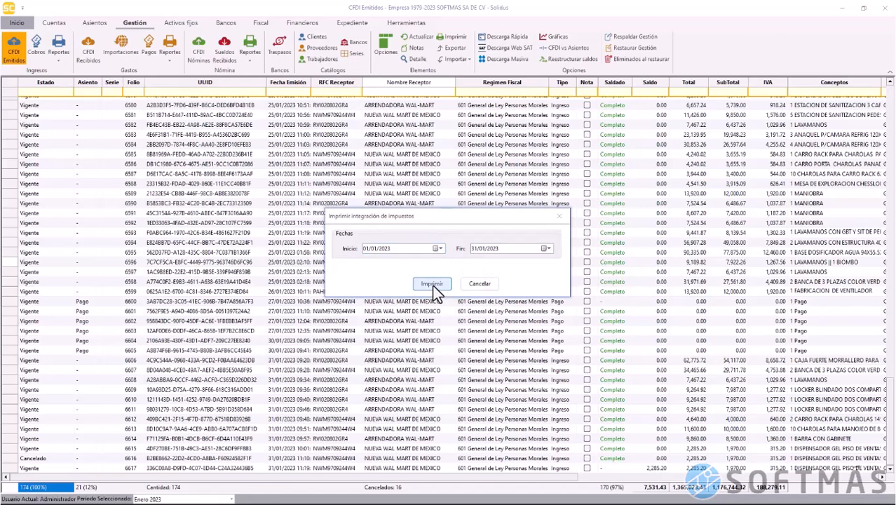
left_click(433, 285)
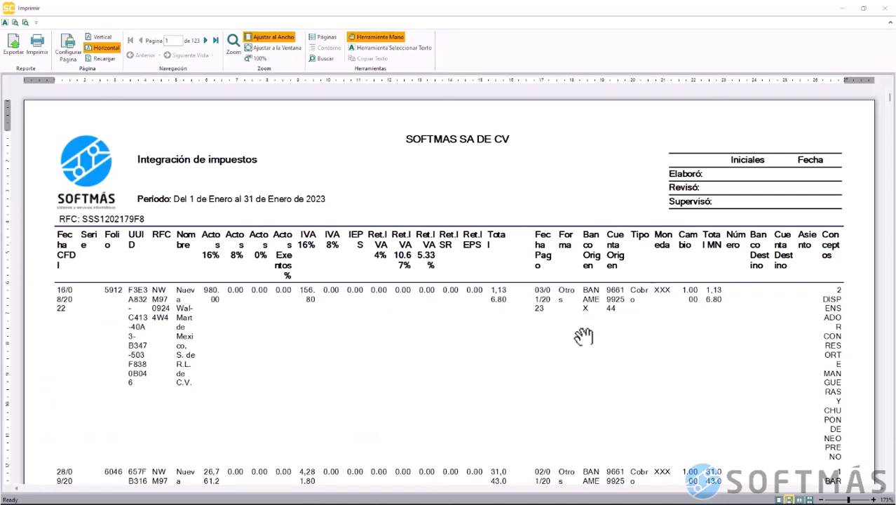
scroll(684, 223, "down", 8)
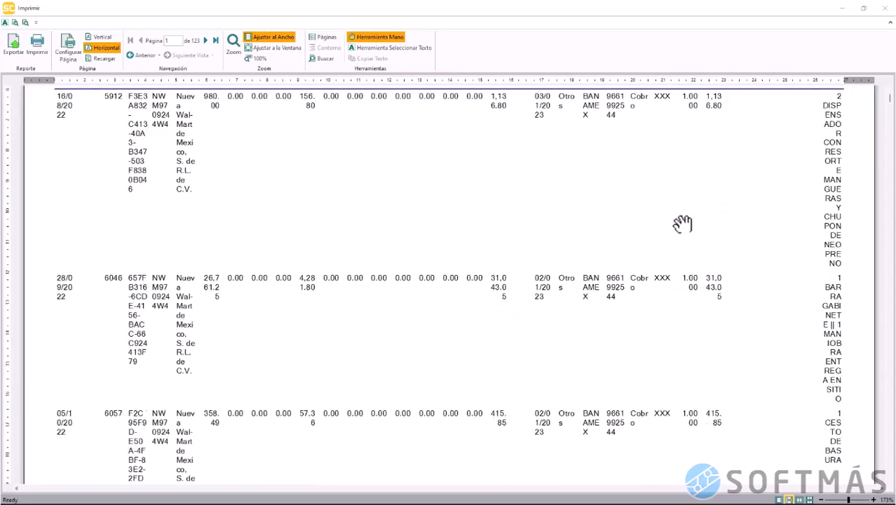
scroll(682, 223, "up", 8)
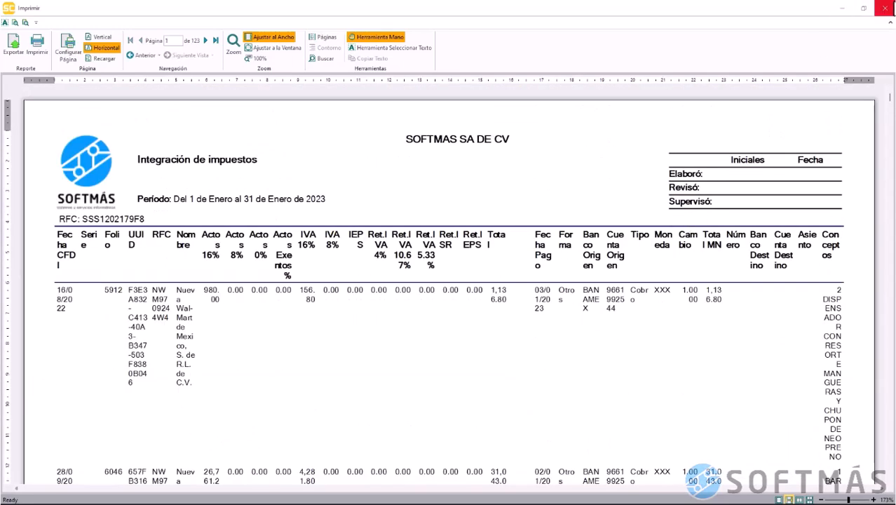
left_click(884, 8)
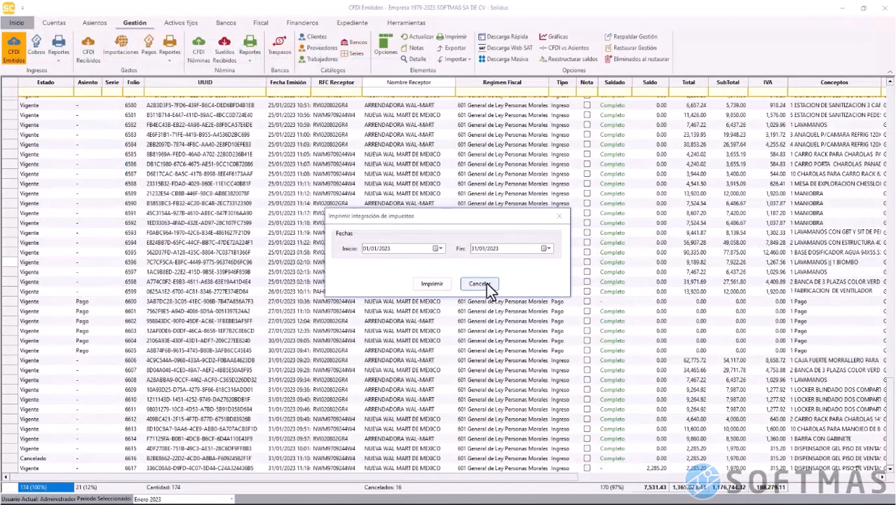
left_click(489, 285)
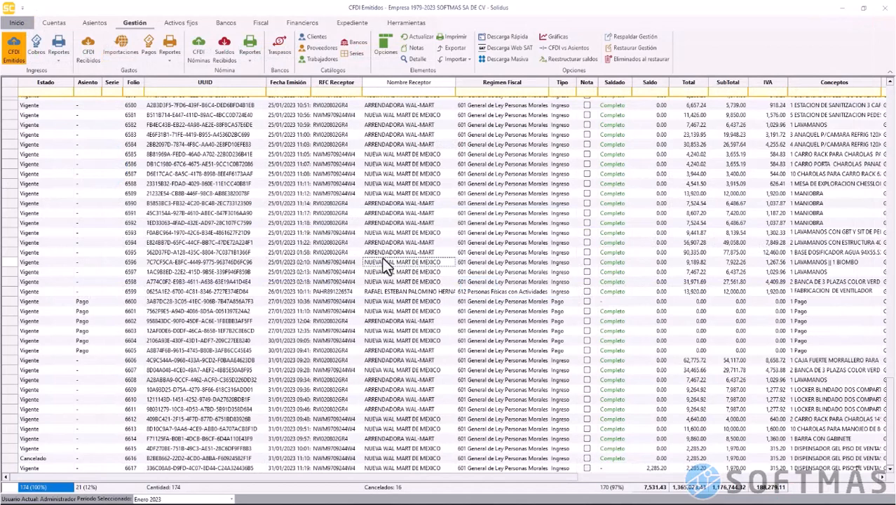
Preview and close the Comprobantes con cambio en el estado report
left_click(58, 62)
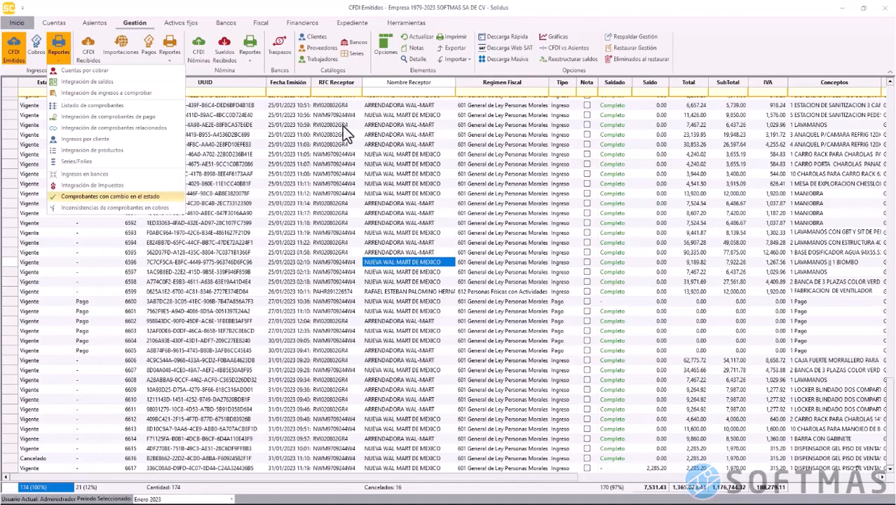
left_click(165, 197)
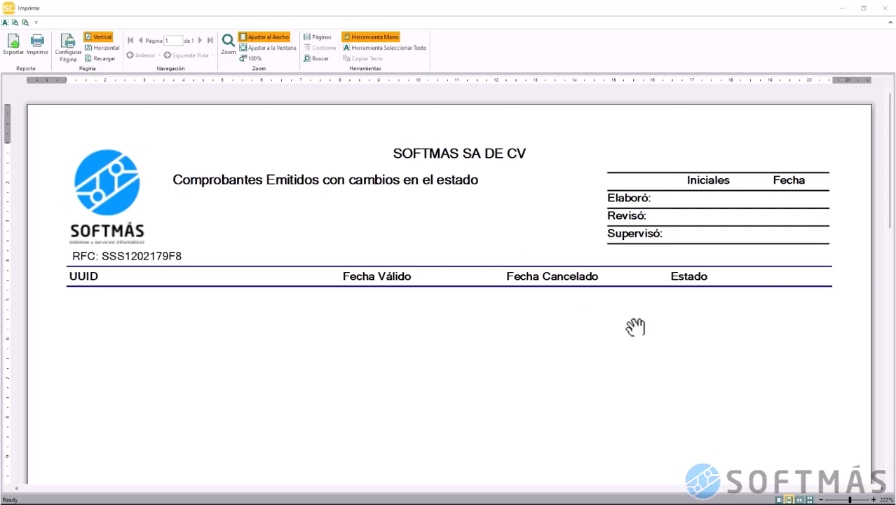
left_click(888, 8)
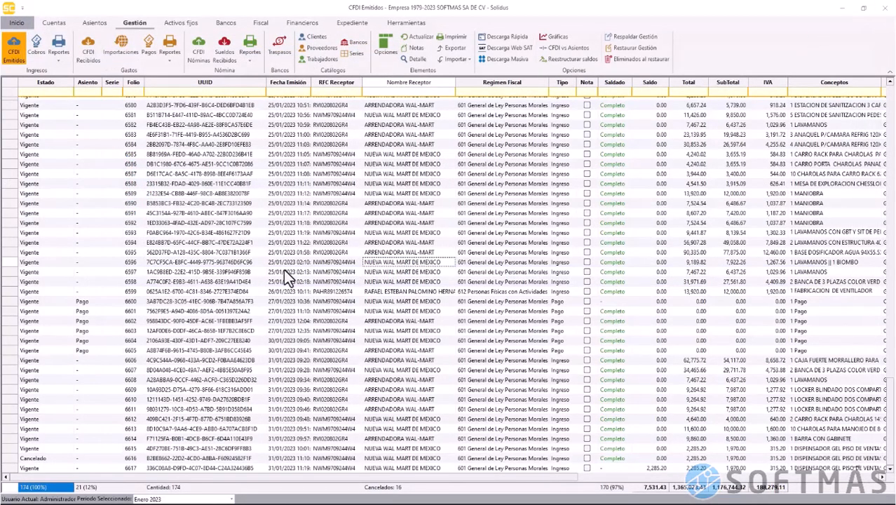
Review the Inconsistencias de comprobantes en cobros report, then close it
left_click(49, 60)
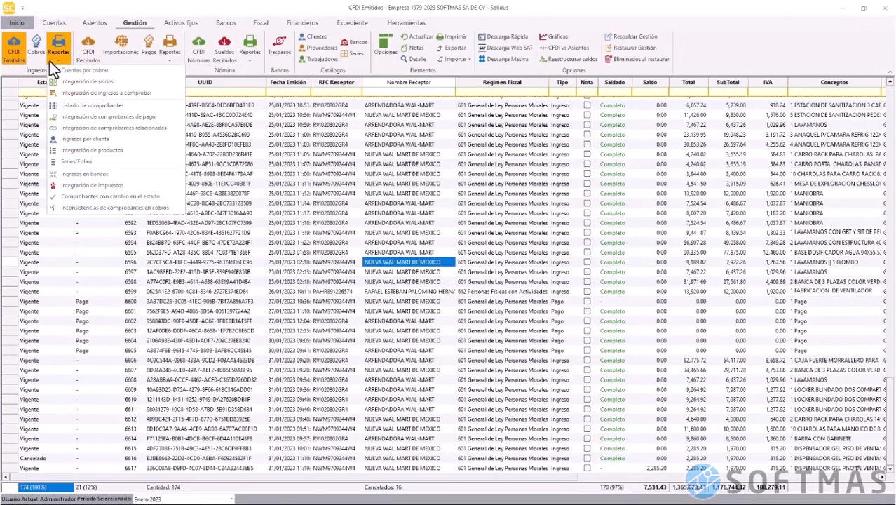
left_click(136, 212)
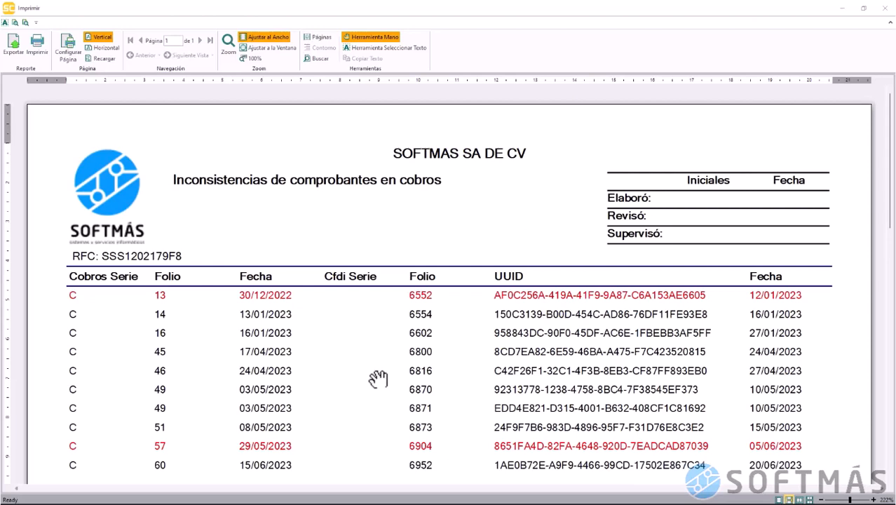
scroll(378, 379, "down", 3)
scroll(378, 378, "down", 3)
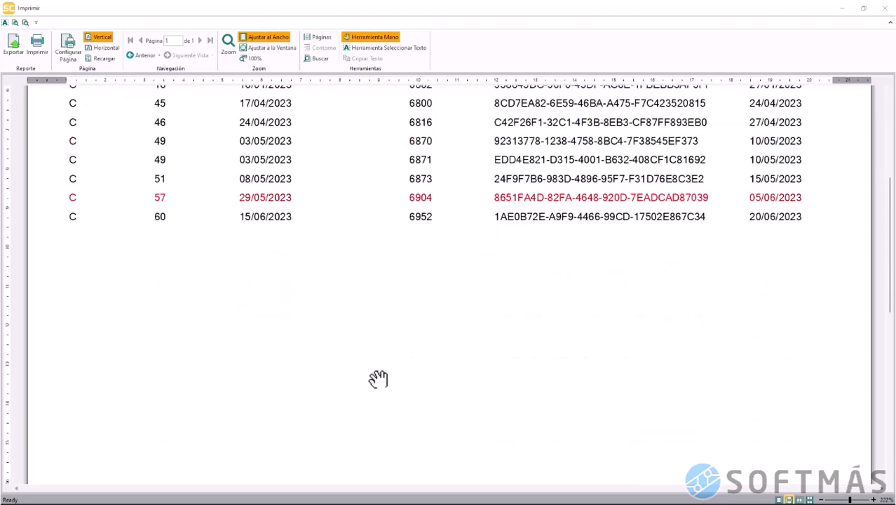
scroll(378, 379, "up", 6)
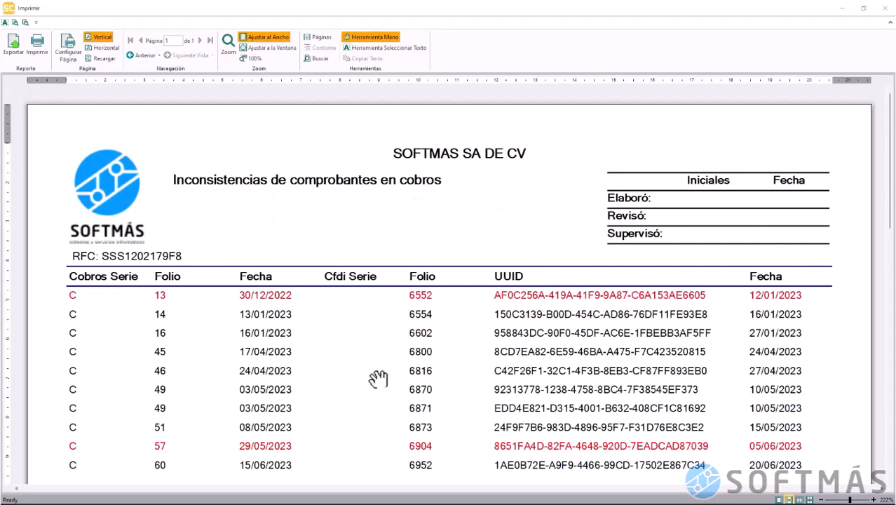
left_click(883, 15)
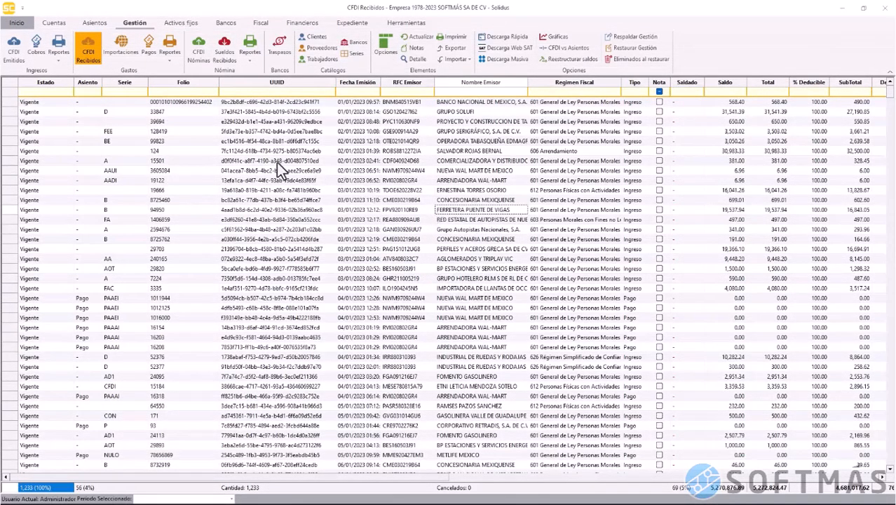
Select GRUPO SOLUFI's received invoice folio 33847 and bring up its context menu
left_click(13, 113)
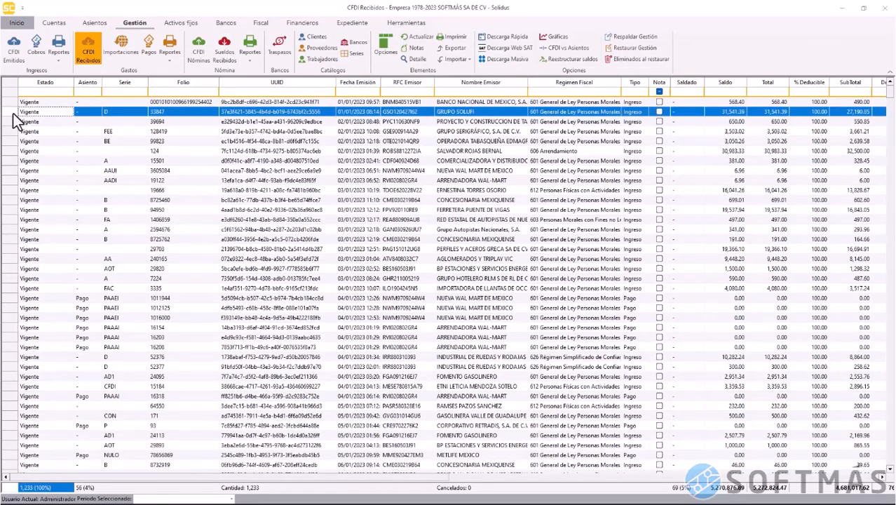
right_click(16, 120)
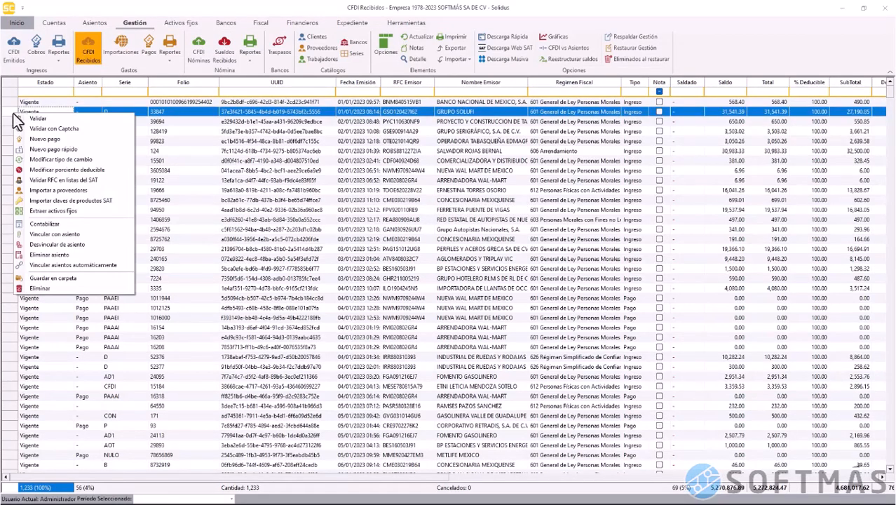
left_click(108, 138)
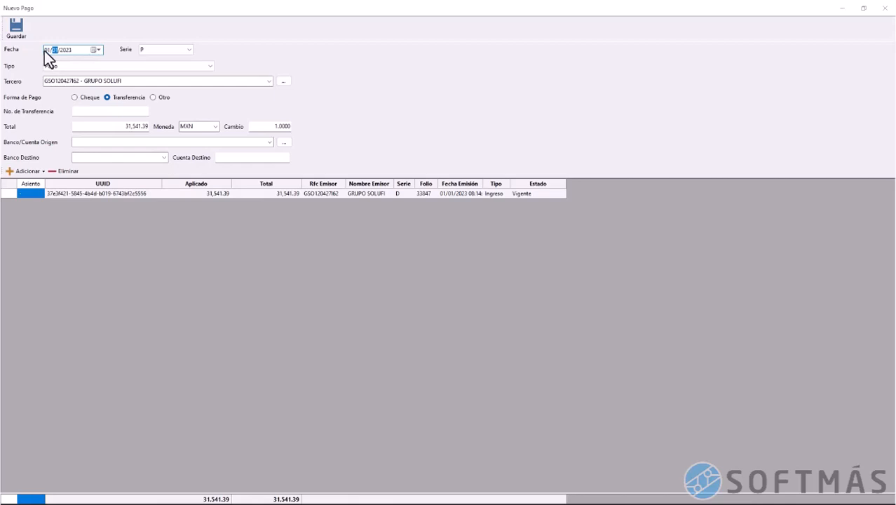
left_click(201, 68)
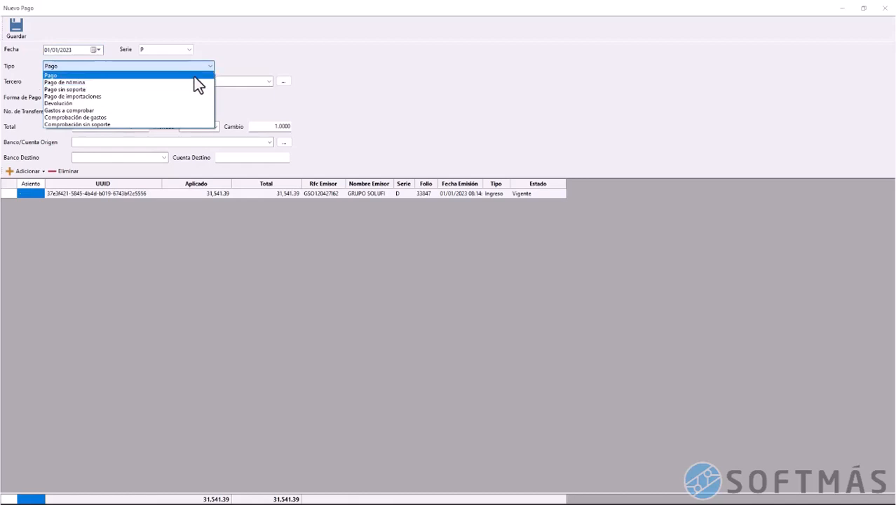
left_click(194, 76)
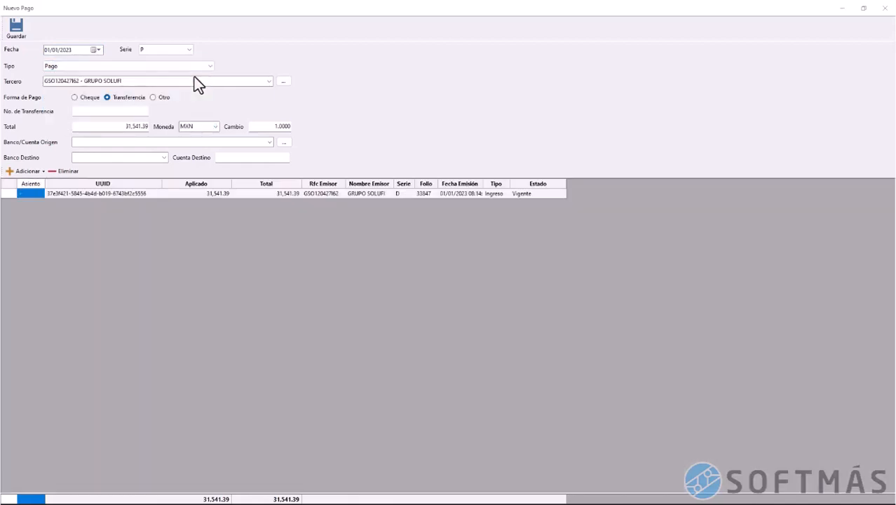
left_click(152, 98)
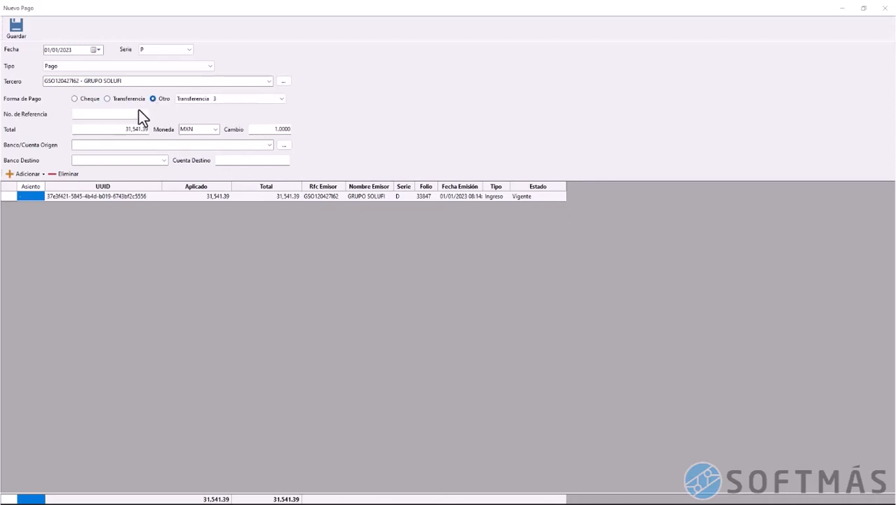
left_click(130, 160)
left_click(239, 161)
left_click(117, 101)
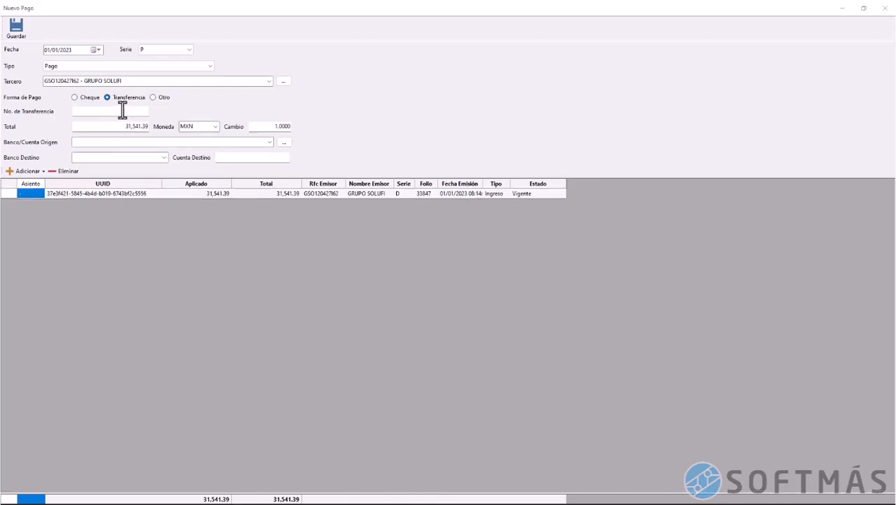
left_click(123, 111)
type("15648645613")
left_click(144, 126)
Pay from BMULTIVA 132 to BBVA BANCOMER 012, enter the destination account number, and save
left_click(270, 143)
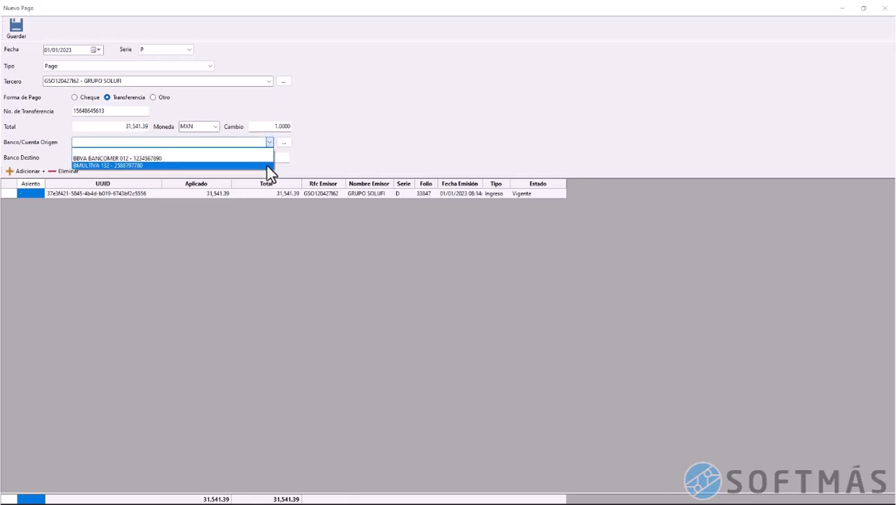
left_click(266, 165)
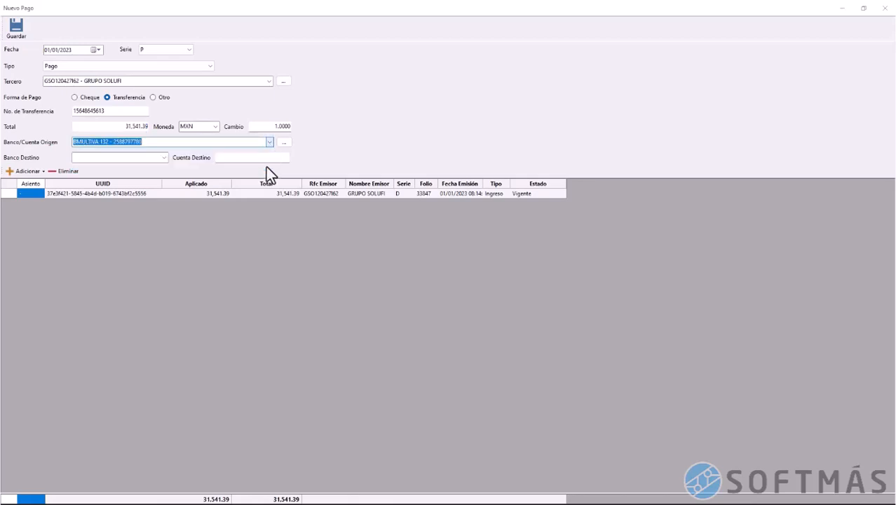
left_click(162, 158)
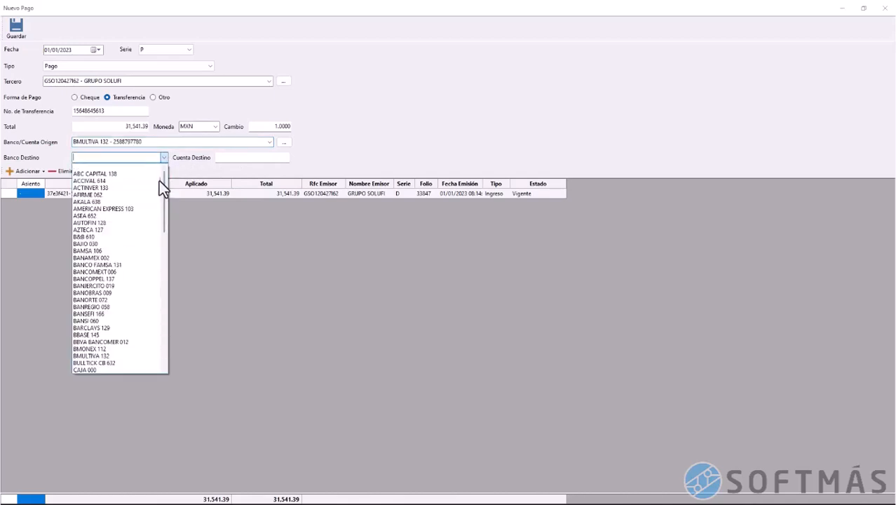
left_click(121, 340)
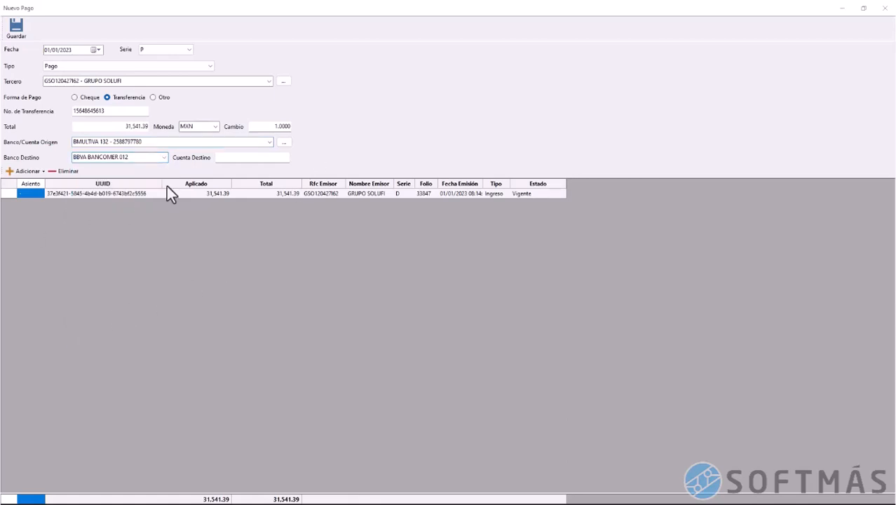
left_click(256, 158)
left_click(18, 32)
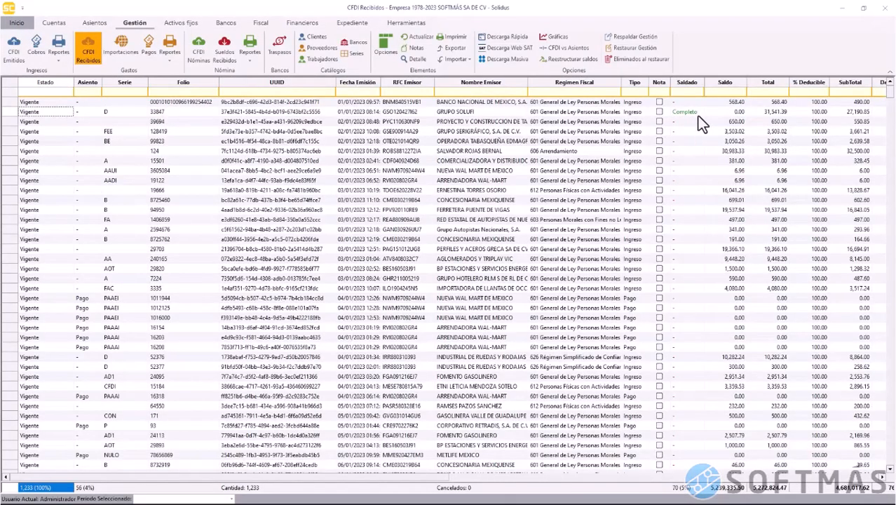
Verify the 31,541.39 GRUPO SOLUFI transfer payment, Completo with 0.00 balance, in Pagos and its details
left_click(689, 112)
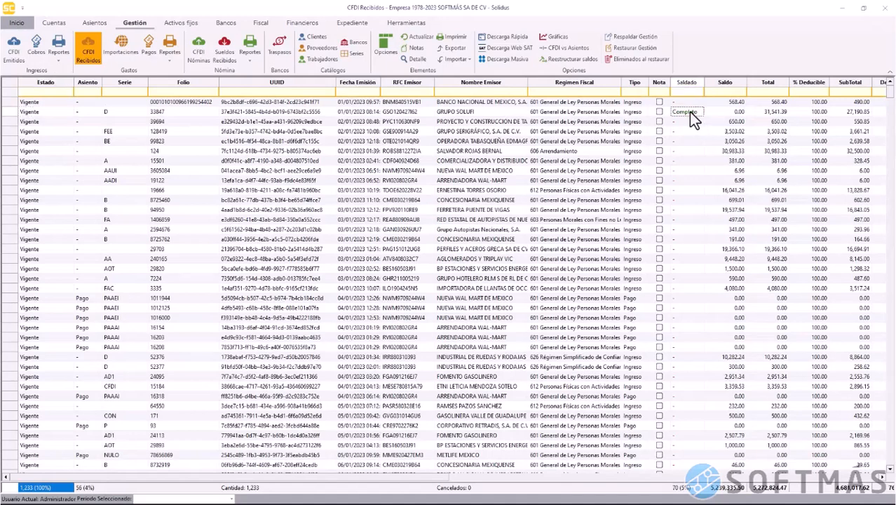
left_click(17, 113)
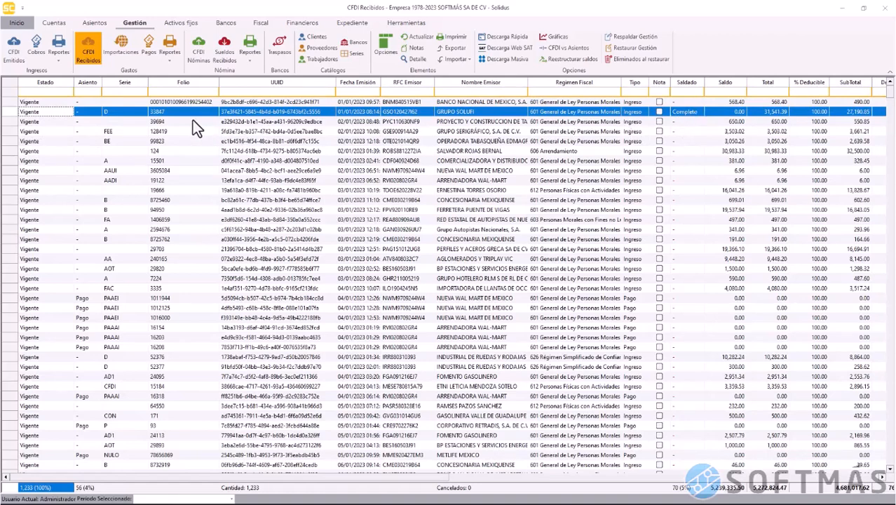
left_click(146, 52)
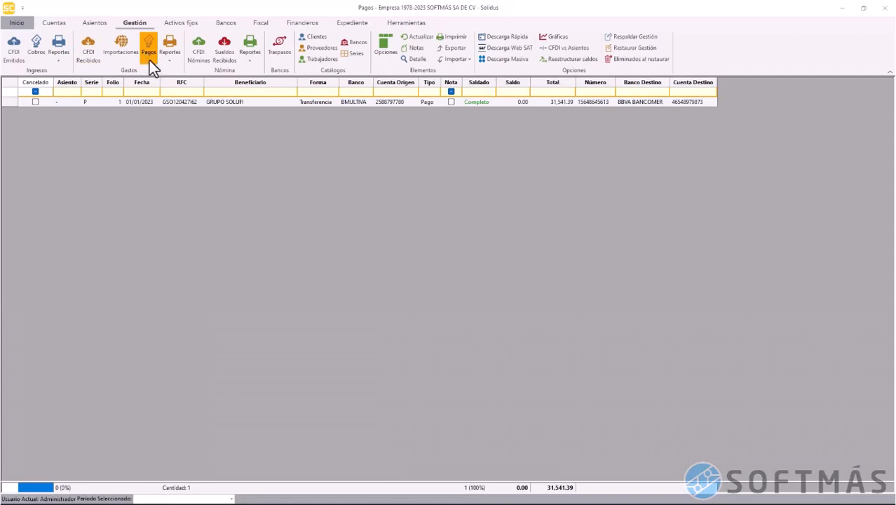
left_click(176, 102)
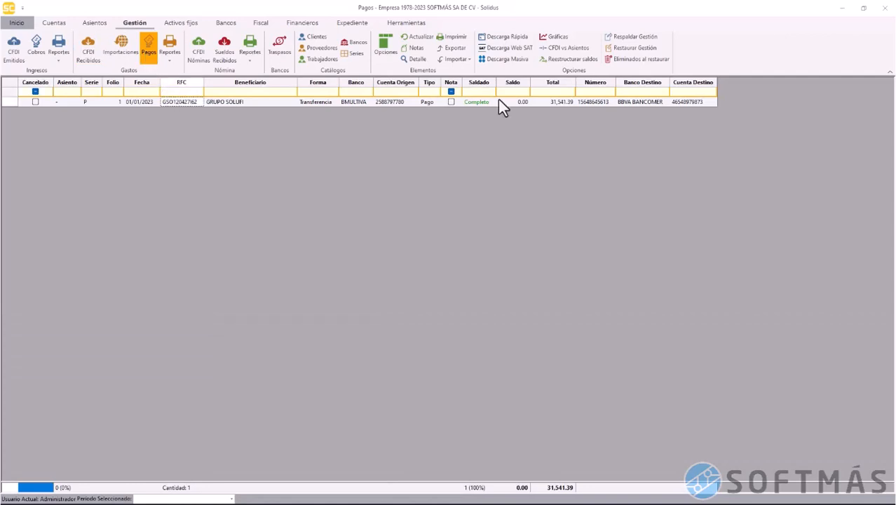
left_click(557, 101)
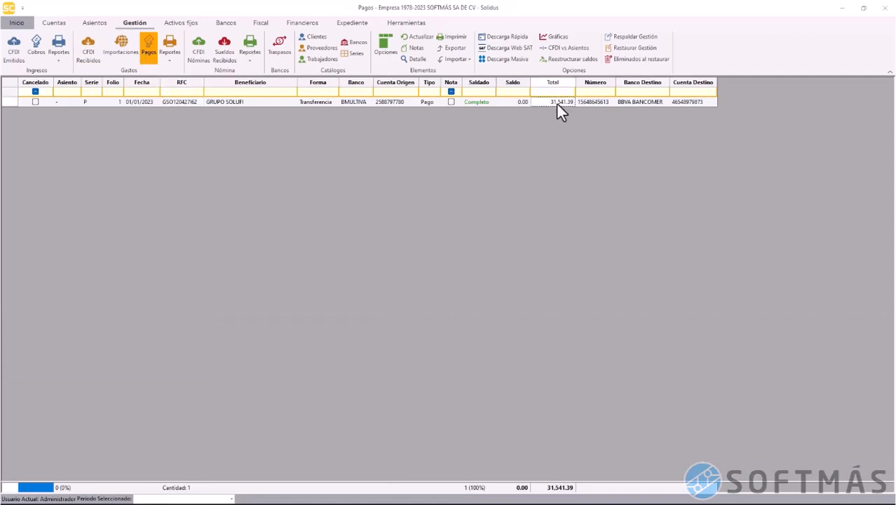
left_click(418, 60)
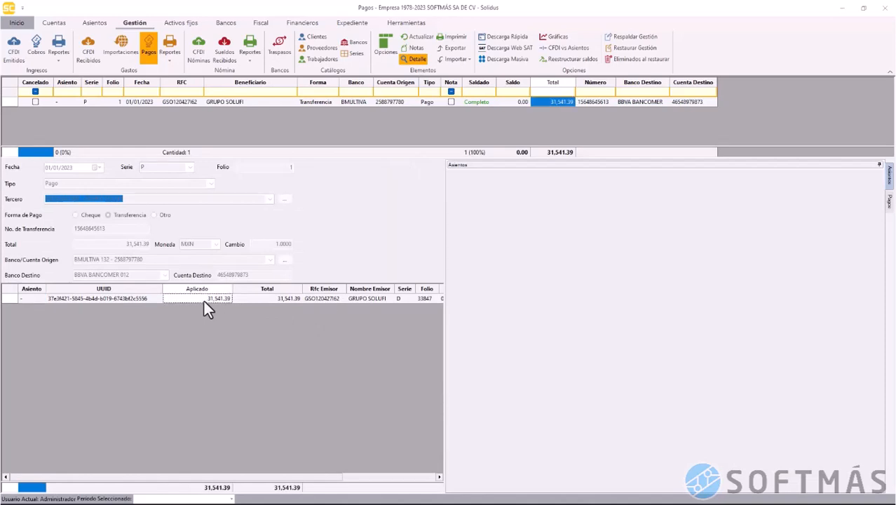
left_click(414, 60)
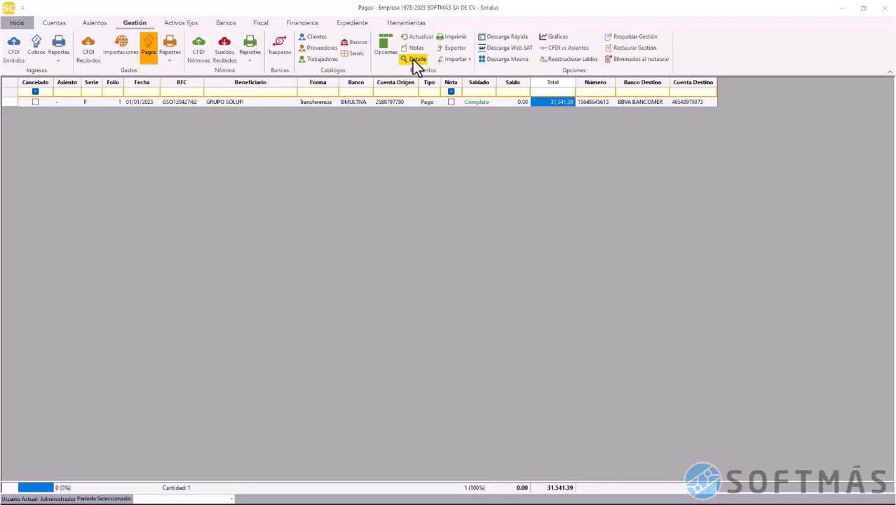
Filter CFDI Recibidos to Tipo Pago, folio 586, and review that receipt's details
left_click(92, 54)
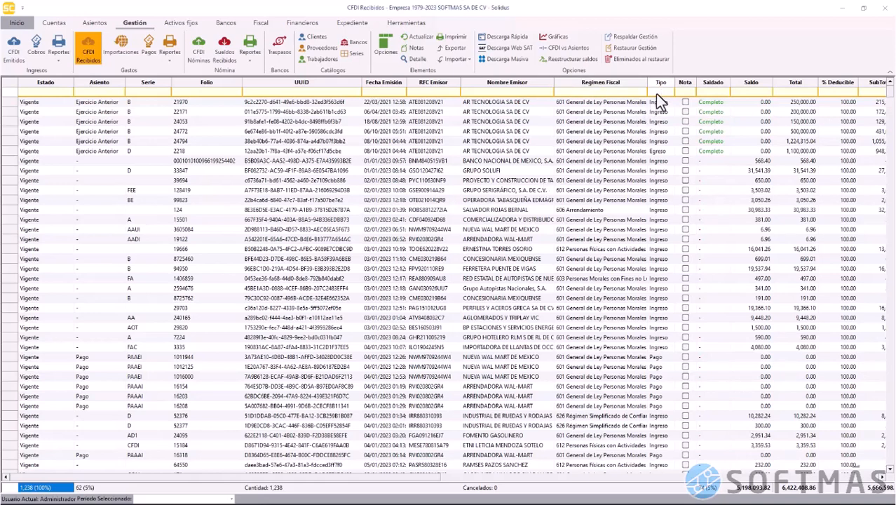
type("go")
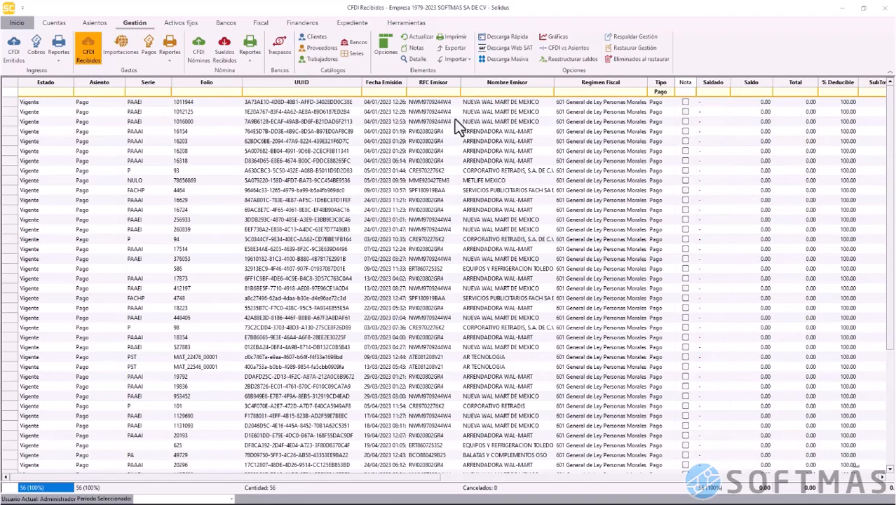
left_click(229, 92)
type("586")
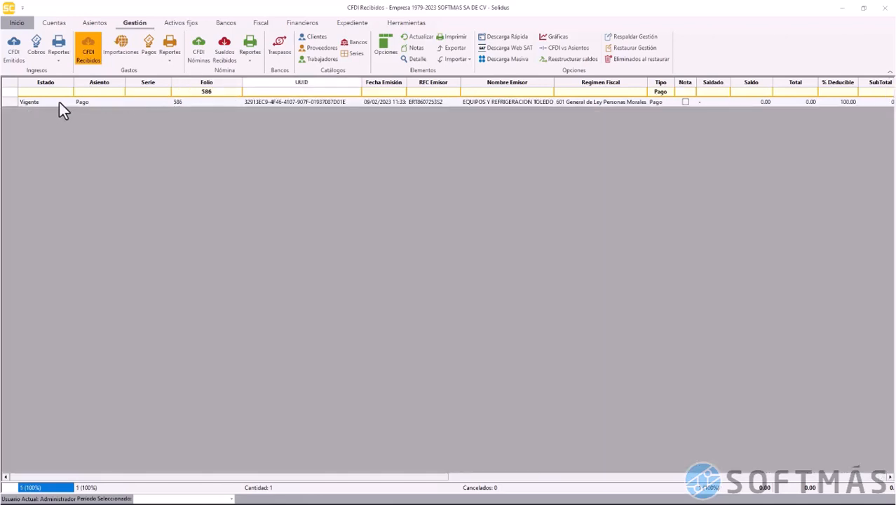
left_click(8, 102)
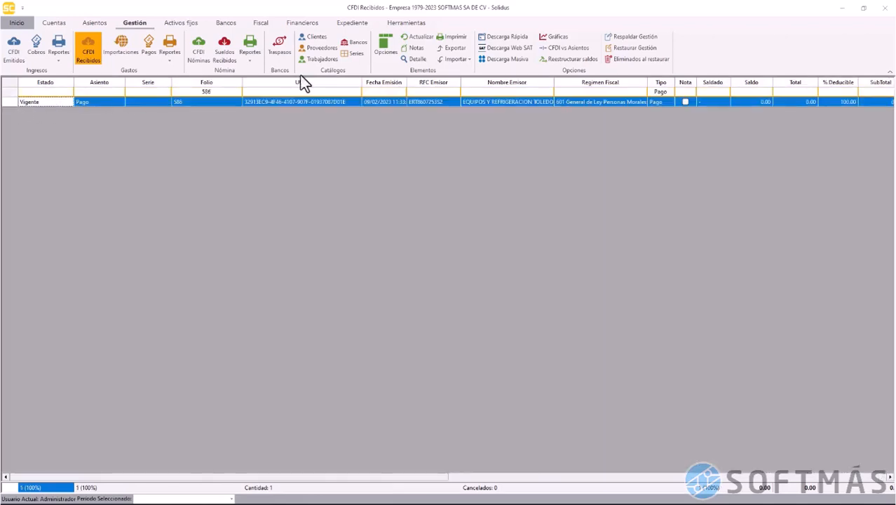
left_click(416, 61)
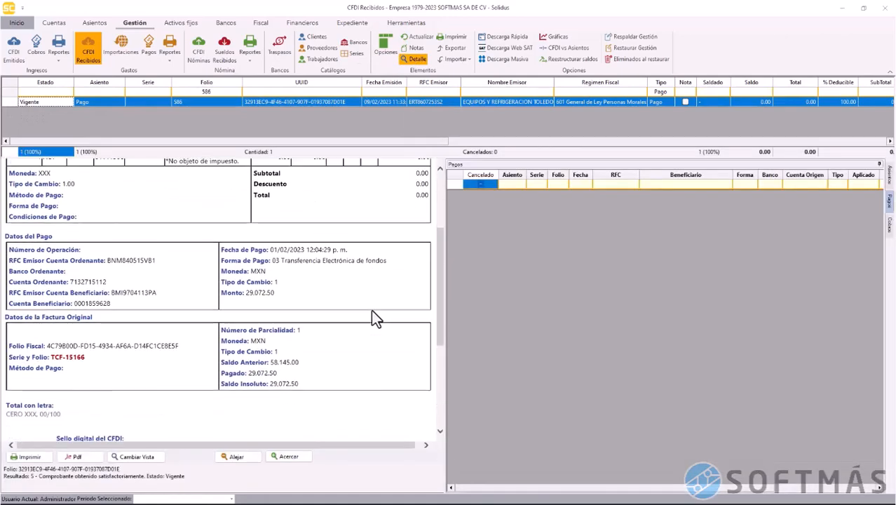
scroll(372, 313, "down", 1)
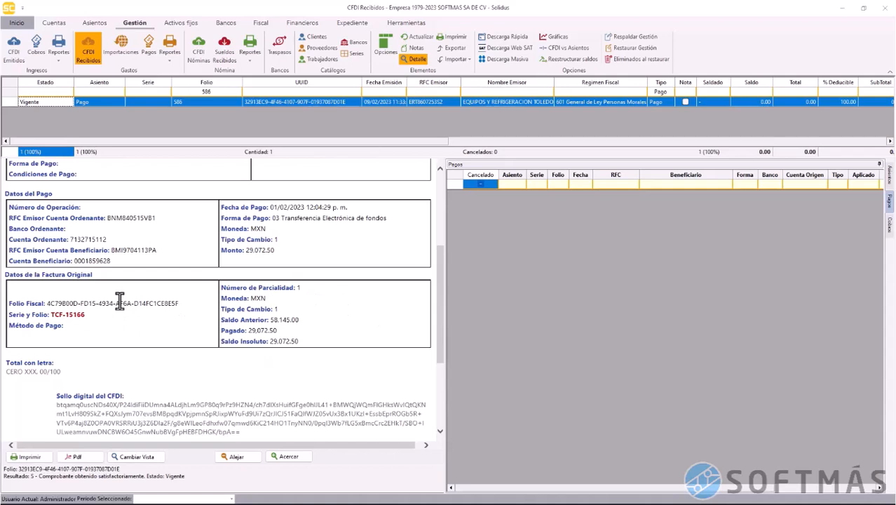
left_click(416, 60)
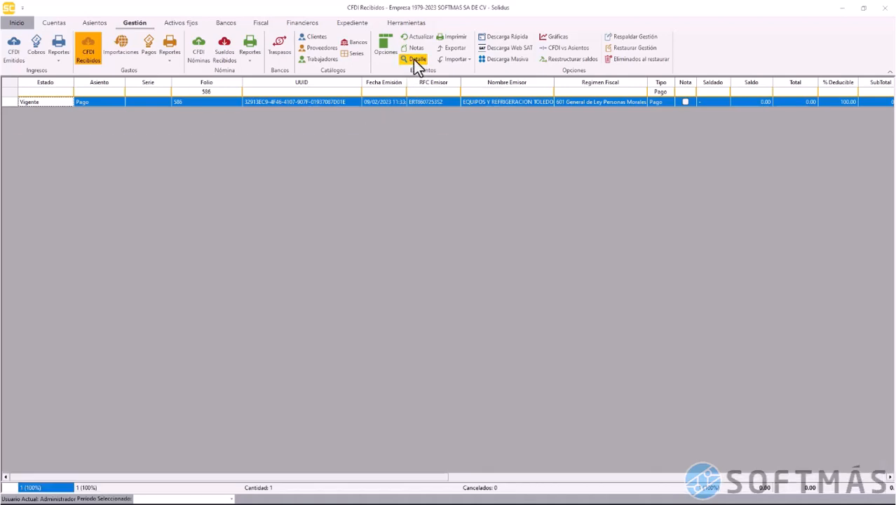
Save a new payment from receipt folio 586 dated 01/02/2023, applying 29,072.50 to TCF 15166
right_click(7, 104)
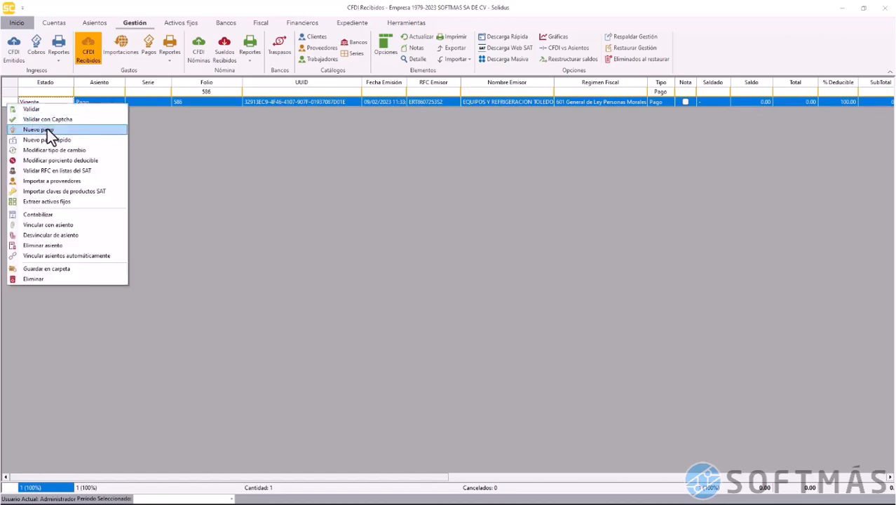
left_click(47, 129)
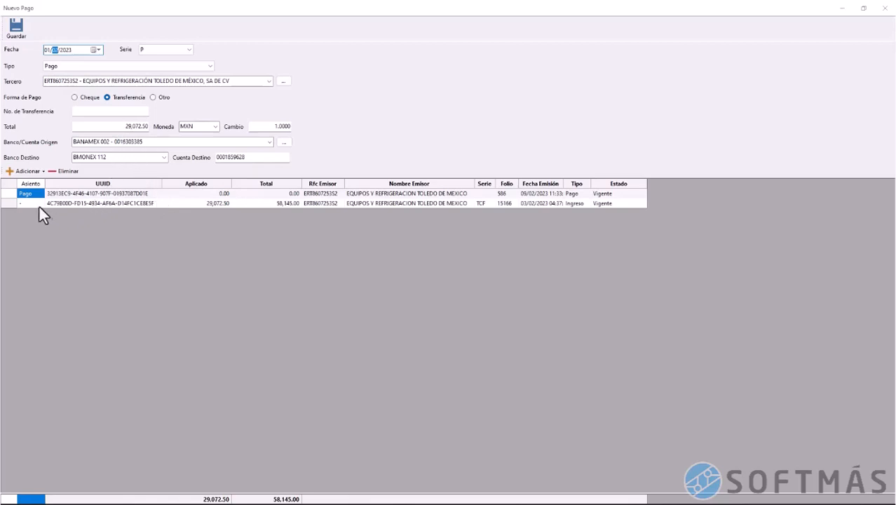
key("Down")
left_click(144, 205)
left_click(204, 205)
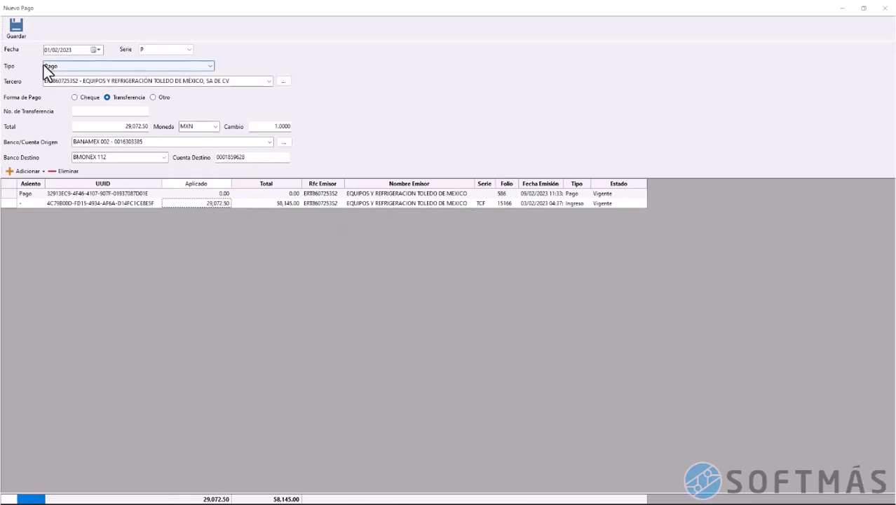
left_click(21, 28)
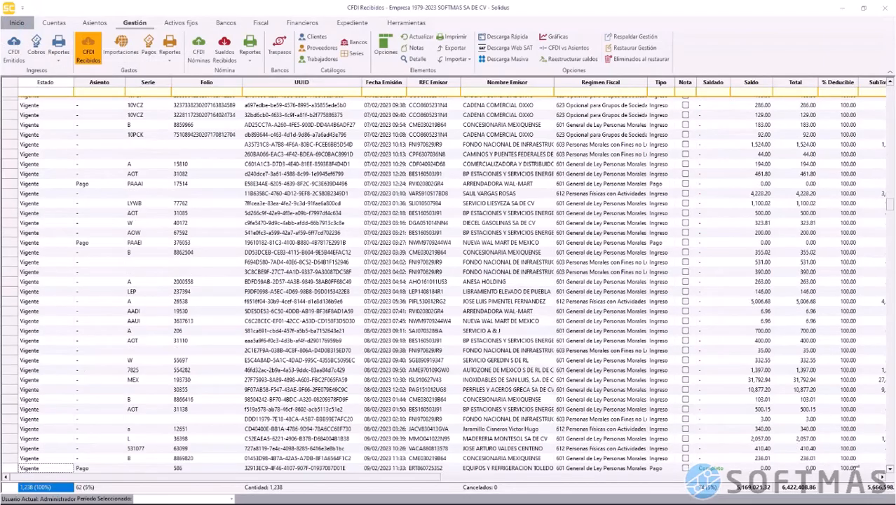
Filter the received CFDI list by issuer name 'equi'
left_click(155, 93)
left_click(505, 93)
type("equi")
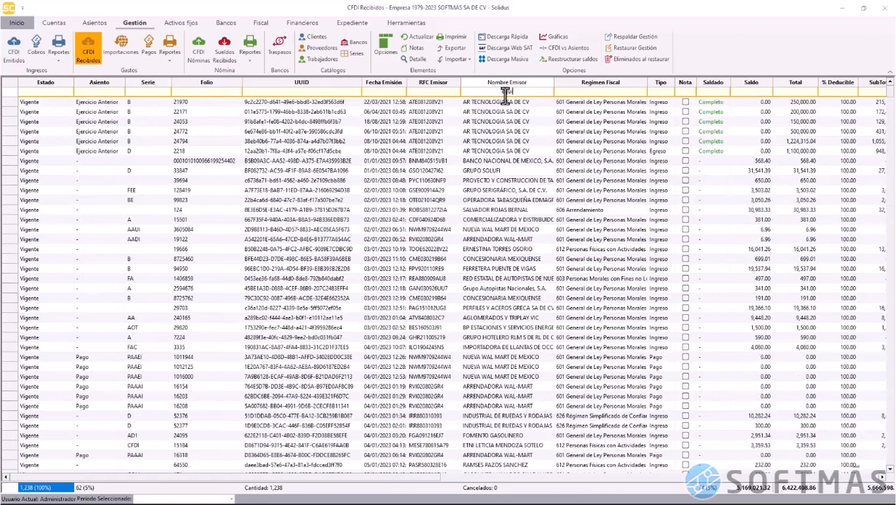
key("Return")
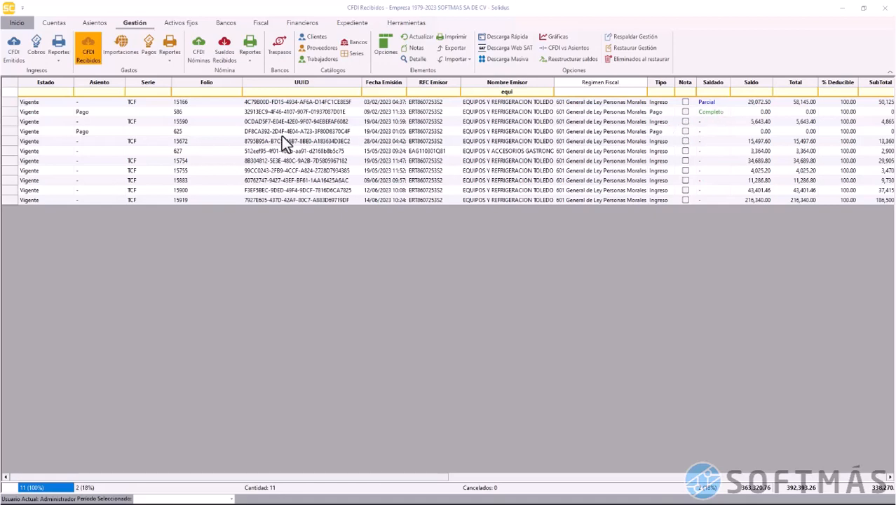
Save a new payment from receipt folio 625, applying 29,072.50 to the invoice with an adjusted date
left_click(8, 134)
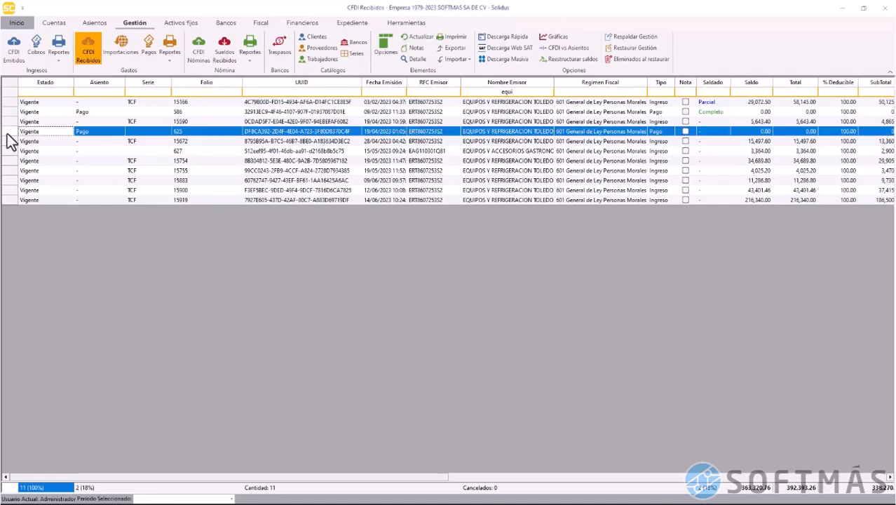
right_click(7, 135)
left_click(54, 160)
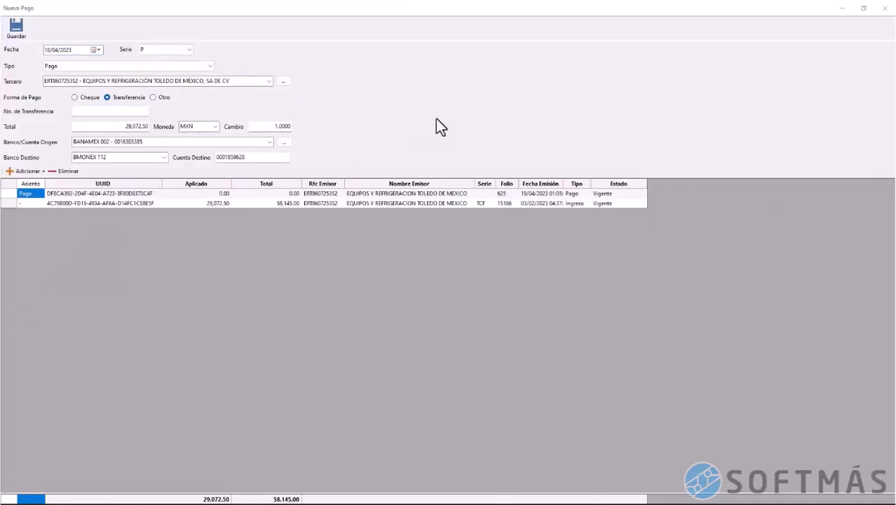
left_click(206, 206)
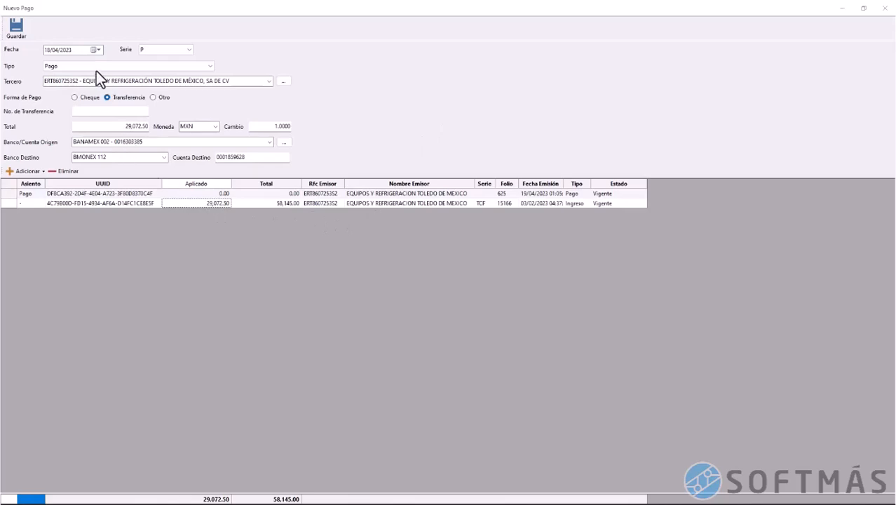
left_click(46, 50)
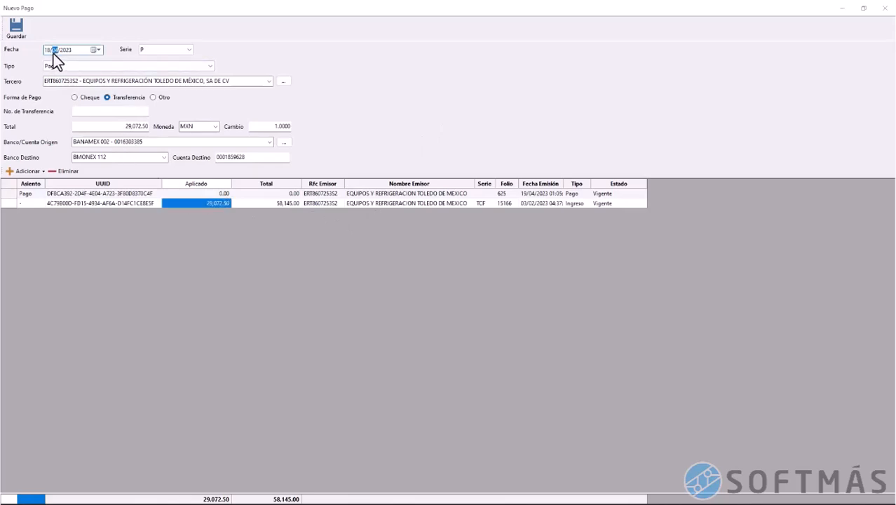
left_click(16, 28)
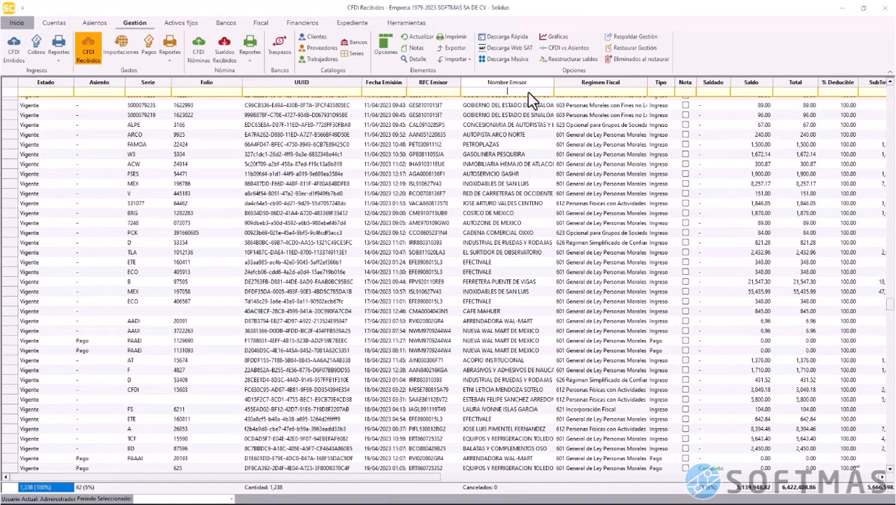
Refine the issuer name filter to 'equipo', leaving 11 CFDIs
left_click(528, 92)
type("equipo")
key("Return")
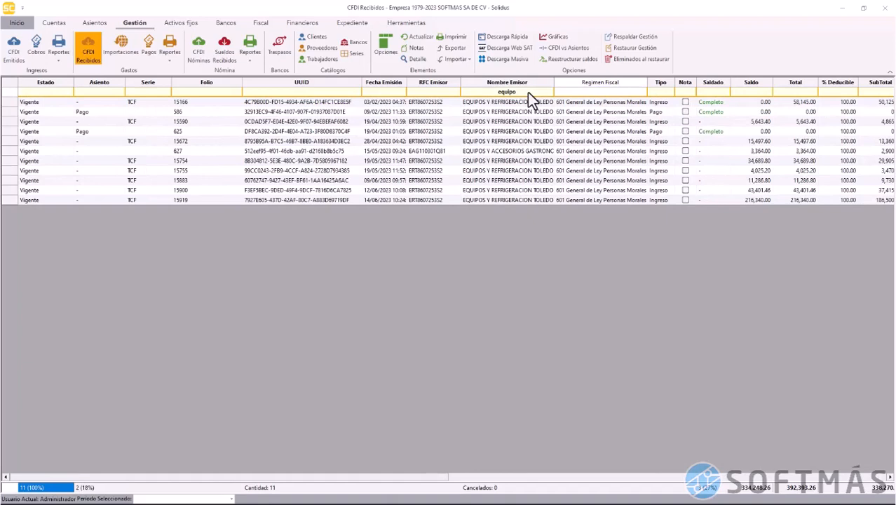
Filter to the CORPORATIVO RETRADIS receipt and validate it against SAT with Captcha
left_click(207, 103)
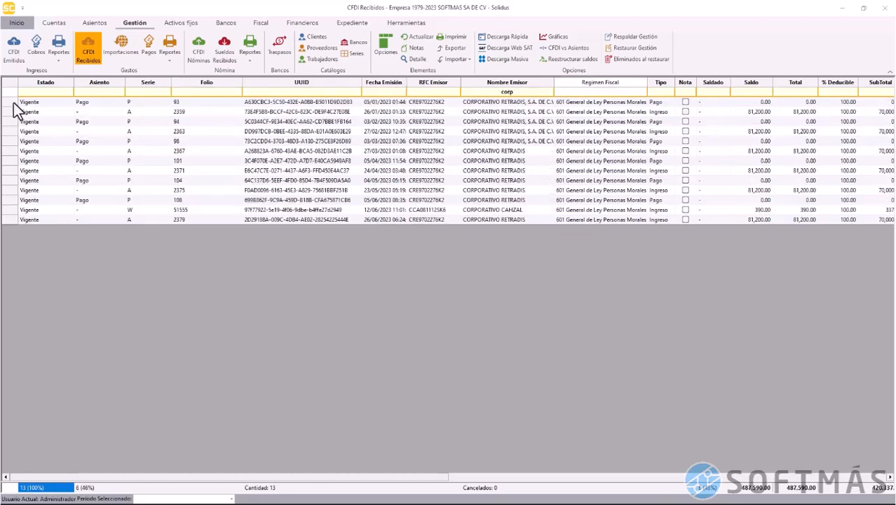
left_click(13, 103)
right_click(14, 103)
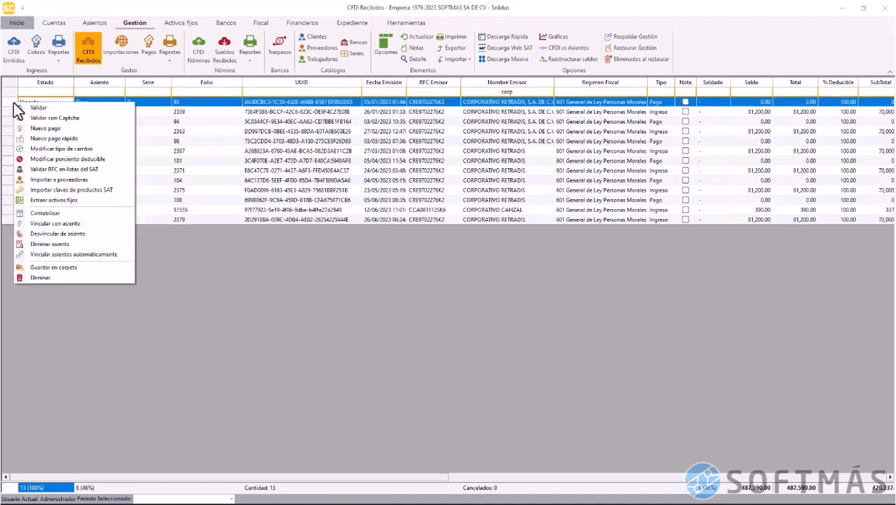
left_click(51, 128)
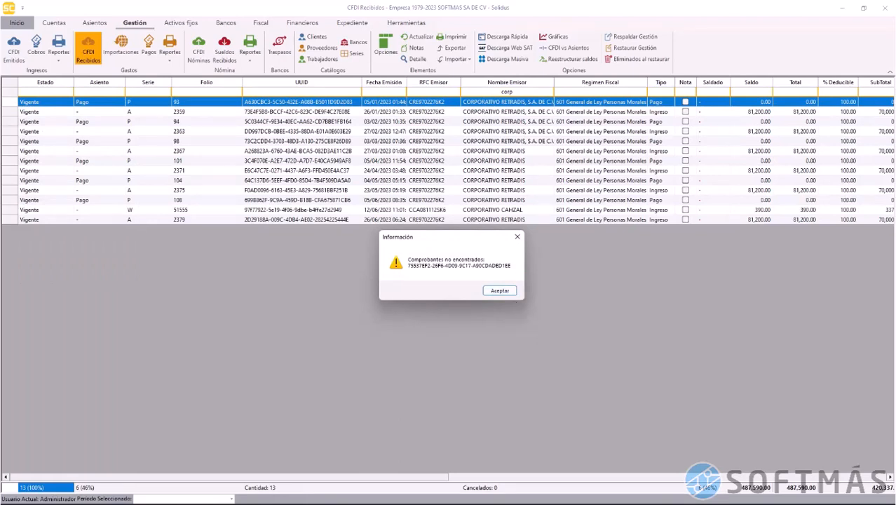
left_click(495, 289)
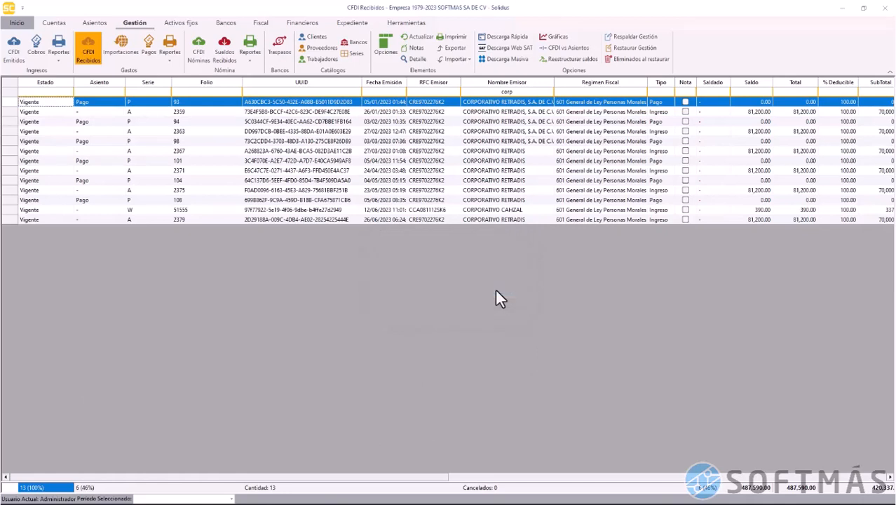
Import received CFDI files from the company folder, including subfolders, from 2022 onward
left_click(460, 65)
left_click(465, 73)
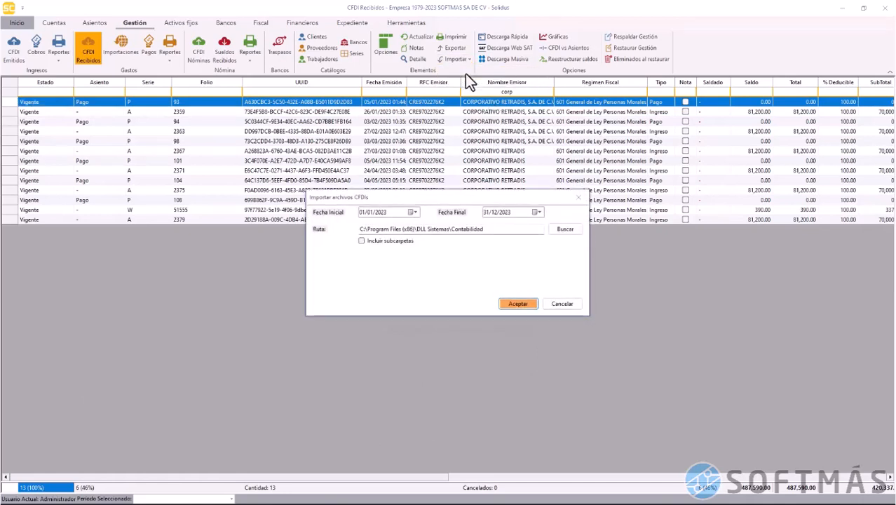
left_click(566, 228)
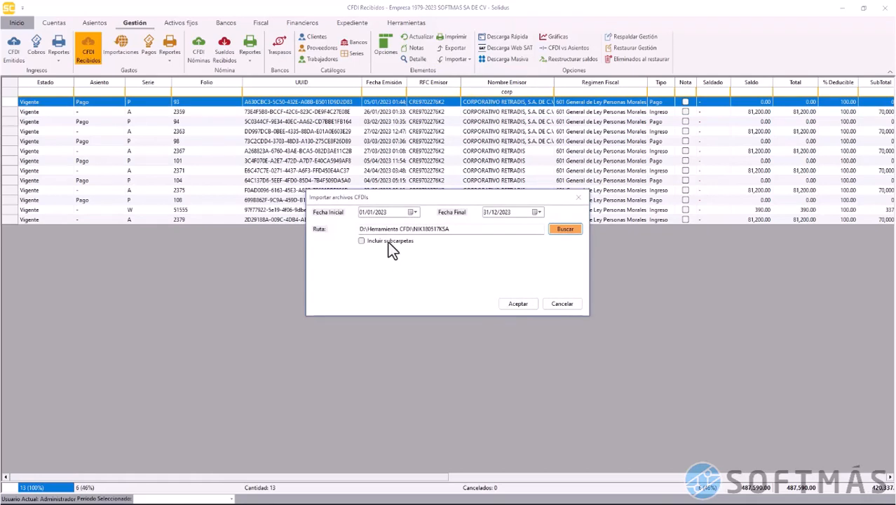
left_click(362, 241)
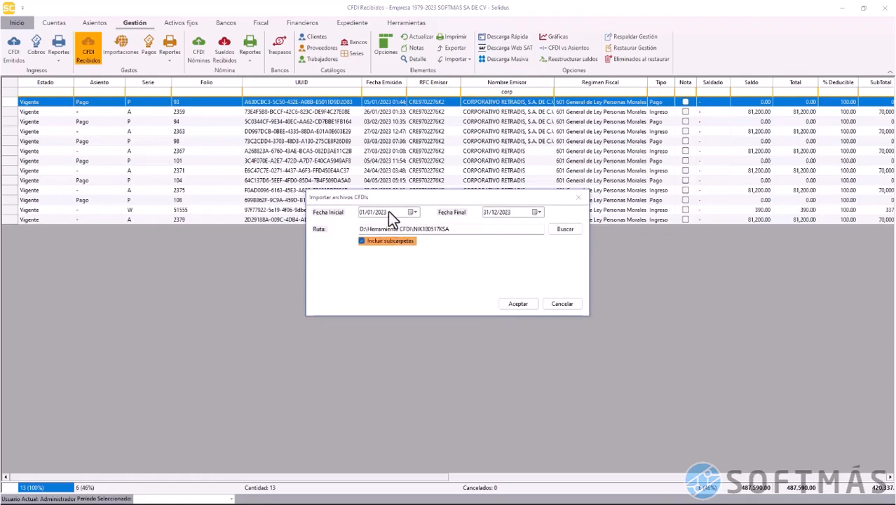
left_click(381, 211)
key("Down")
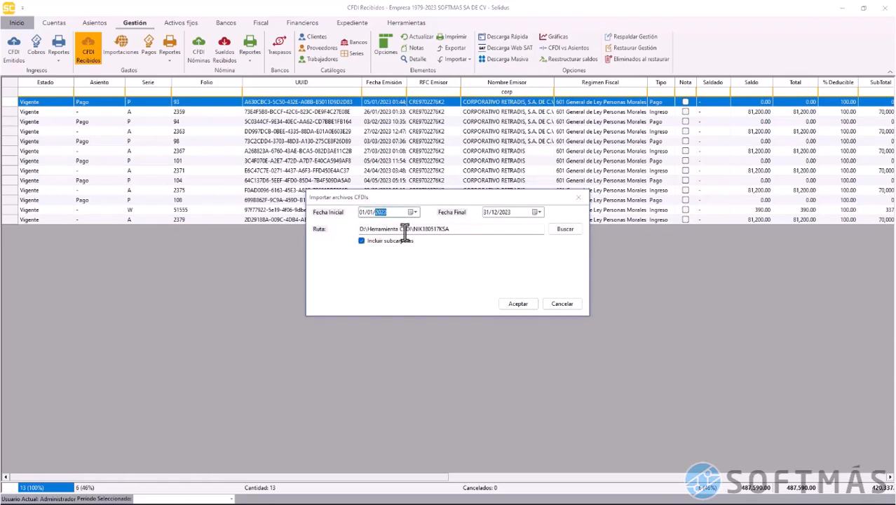
left_click(511, 306)
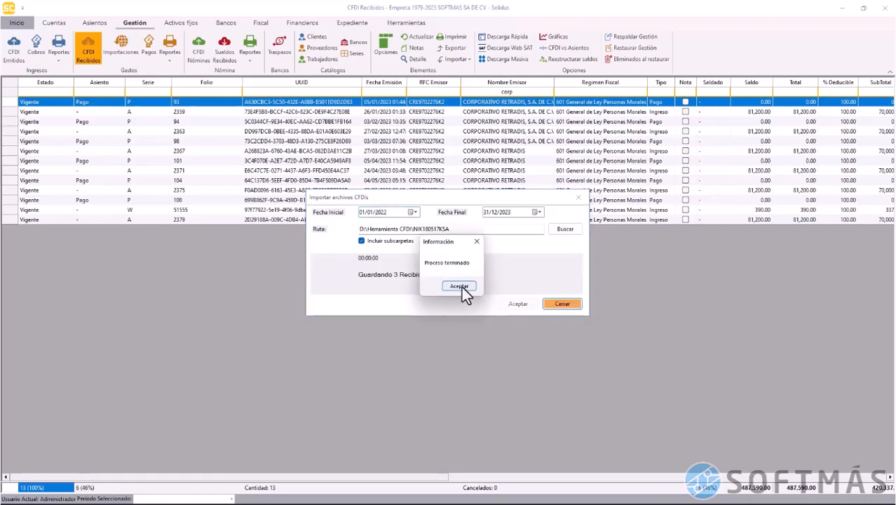
left_click(459, 286)
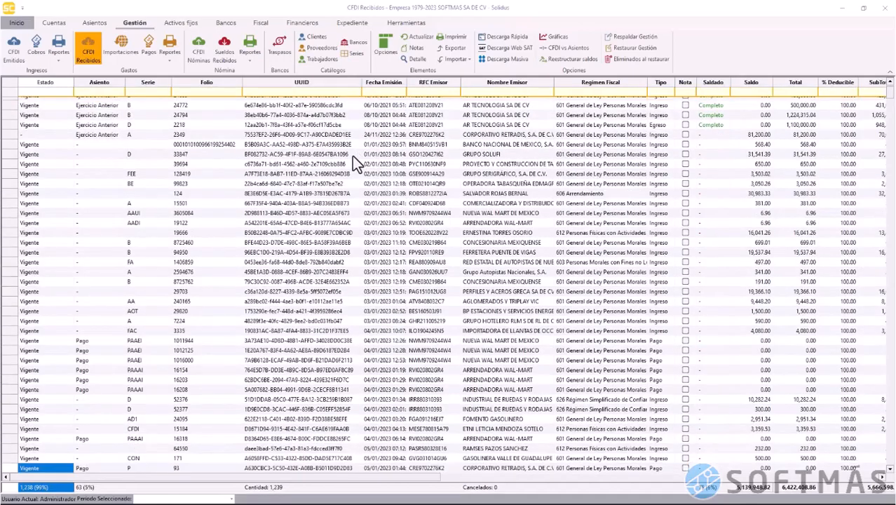
Validate the CORPORATIVO RETRADIS invoice with folio 2349
left_click(15, 137)
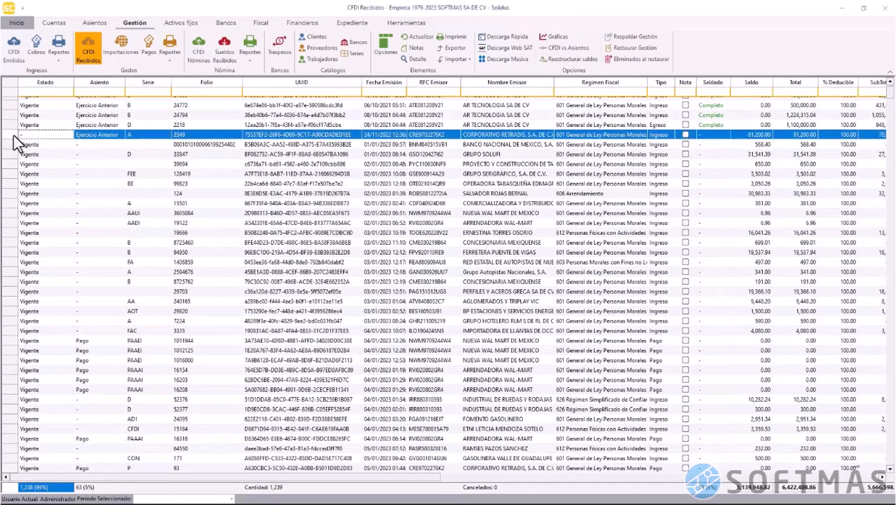
right_click(15, 138)
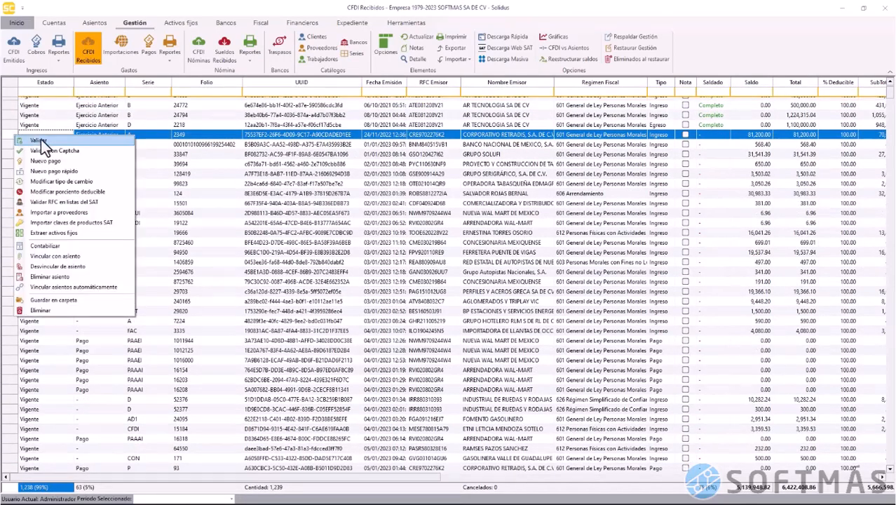
left_click(41, 139)
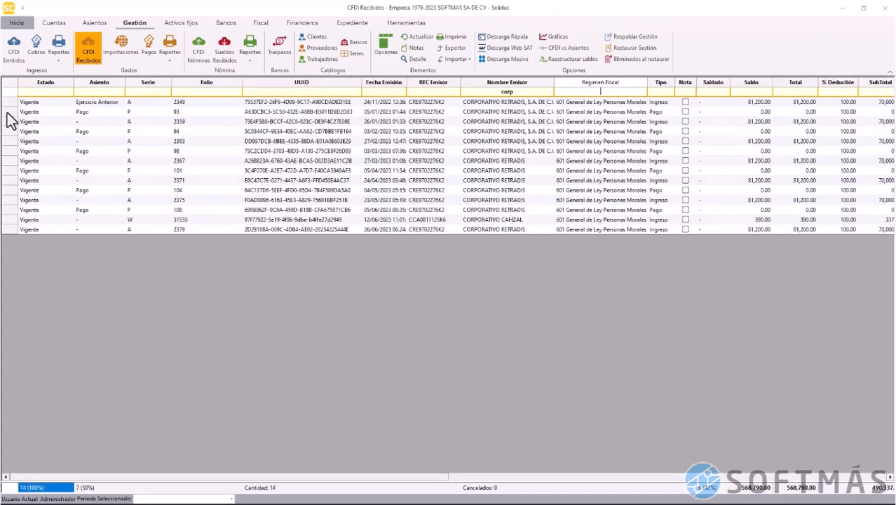
Create a new 75,400.00 payment from the folio 93 receipt, adjust its date, and save
left_click(8, 114)
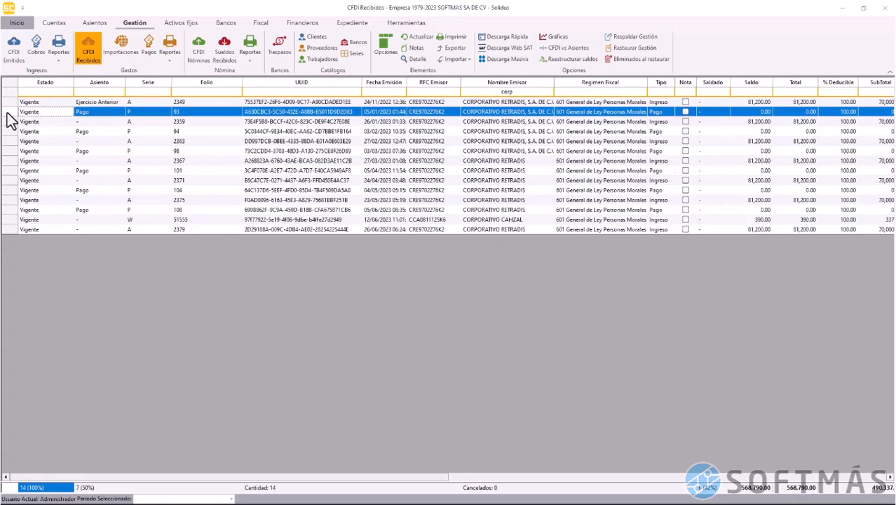
right_click(12, 121)
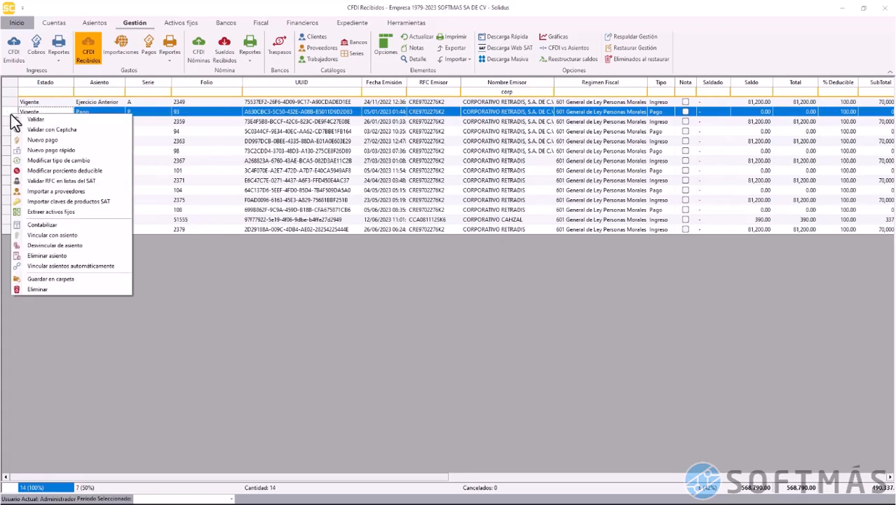
left_click(70, 138)
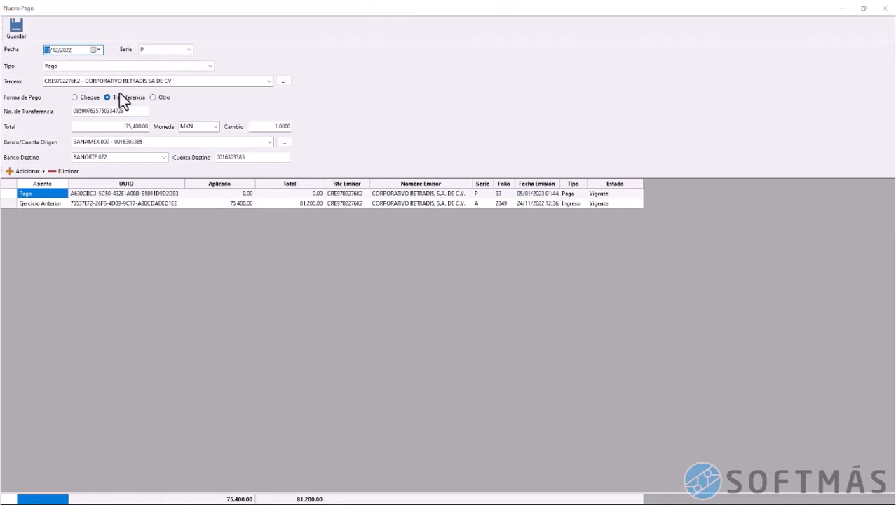
type("01")
type("04")
key("Right")
left_click(15, 27)
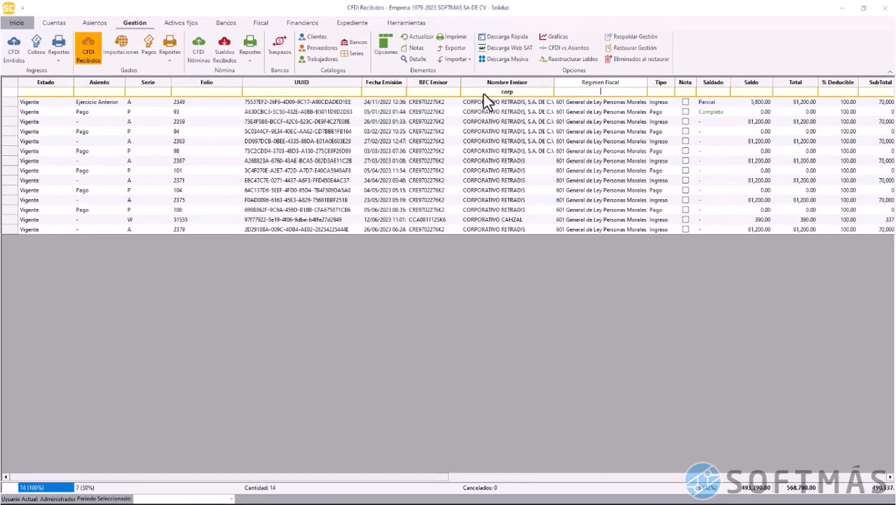
left_click(12, 103)
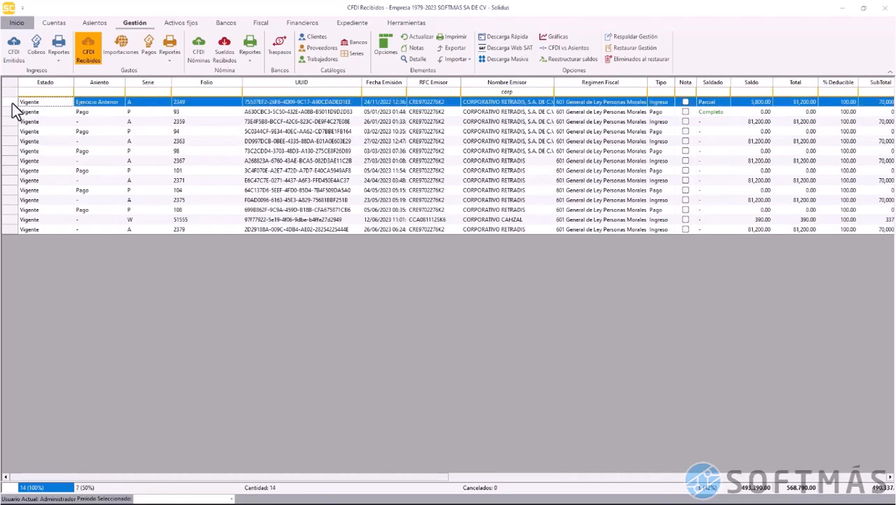
left_click(159, 110)
left_click(168, 63)
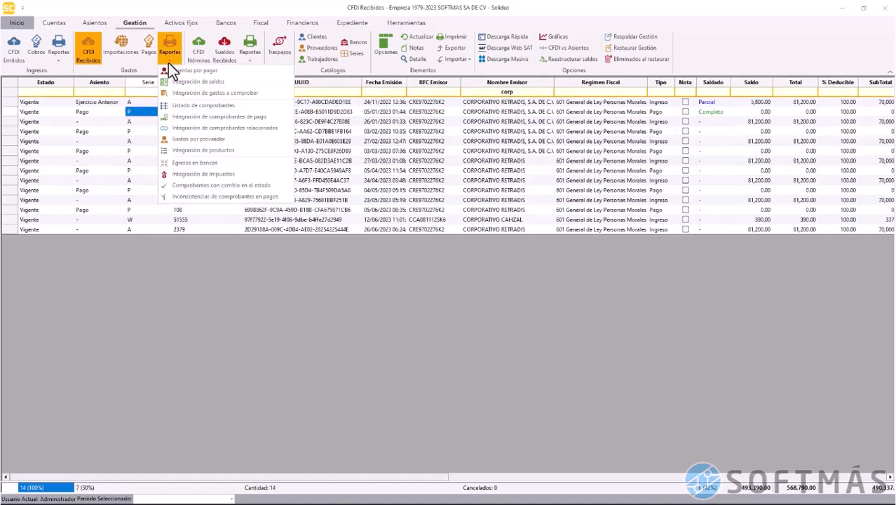
left_click(282, 117)
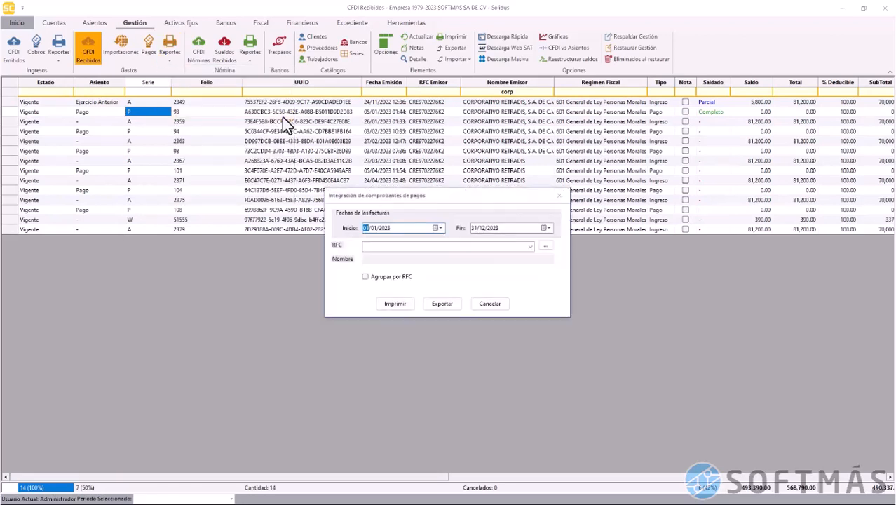
left_click(394, 307)
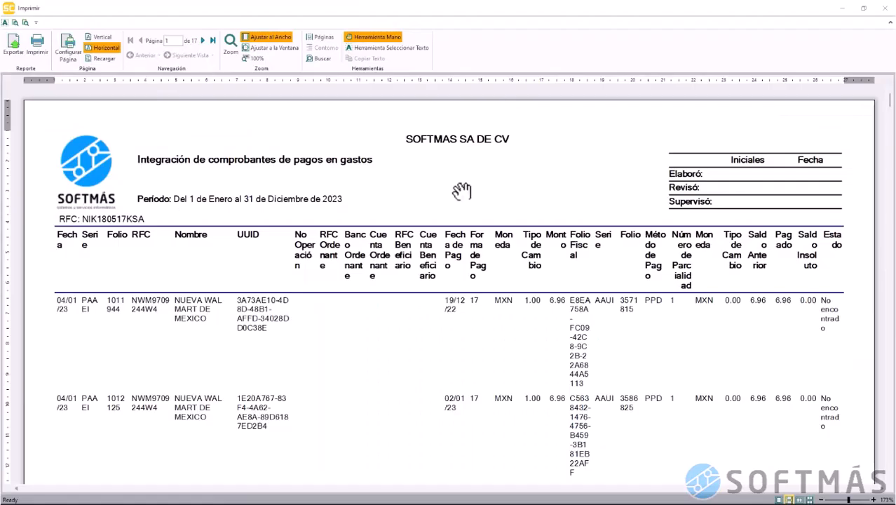
scroll(460, 384, "down", 15)
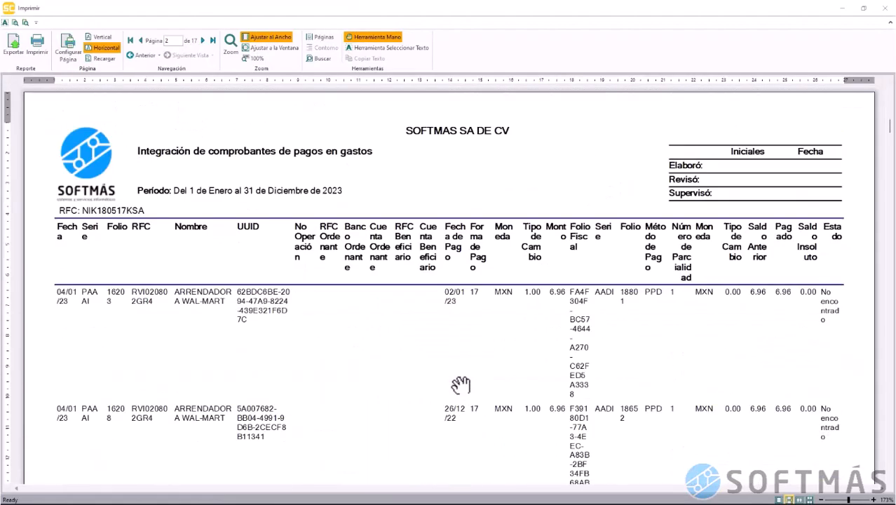
scroll(461, 384, "down", 20)
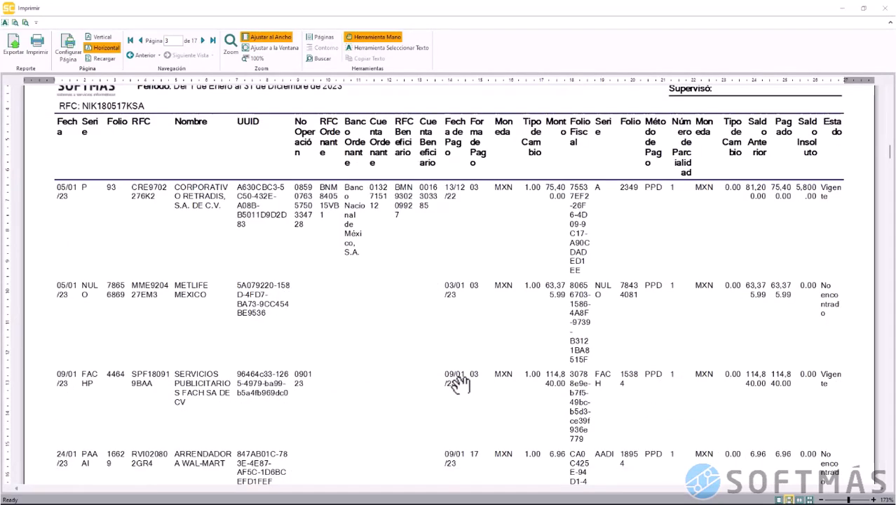
scroll(461, 385, "down", 20)
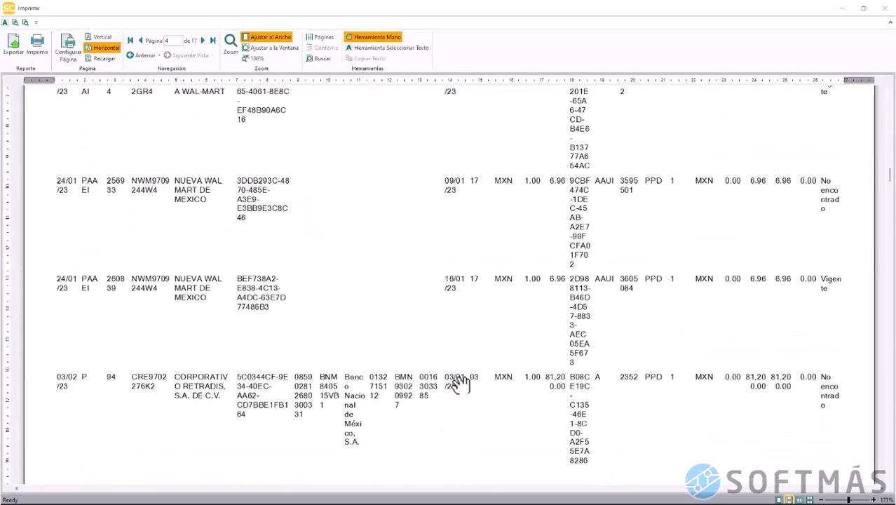
scroll(460, 384, "down", 6)
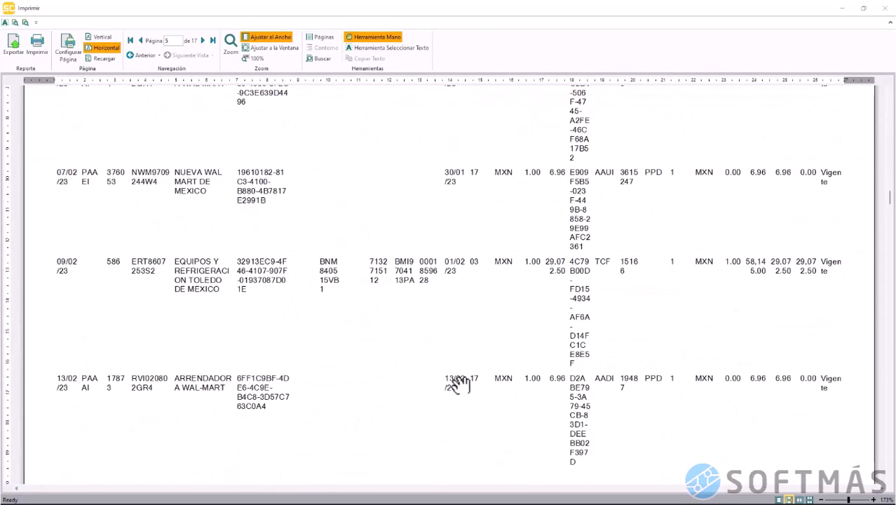
scroll(577, 300, "down", 2)
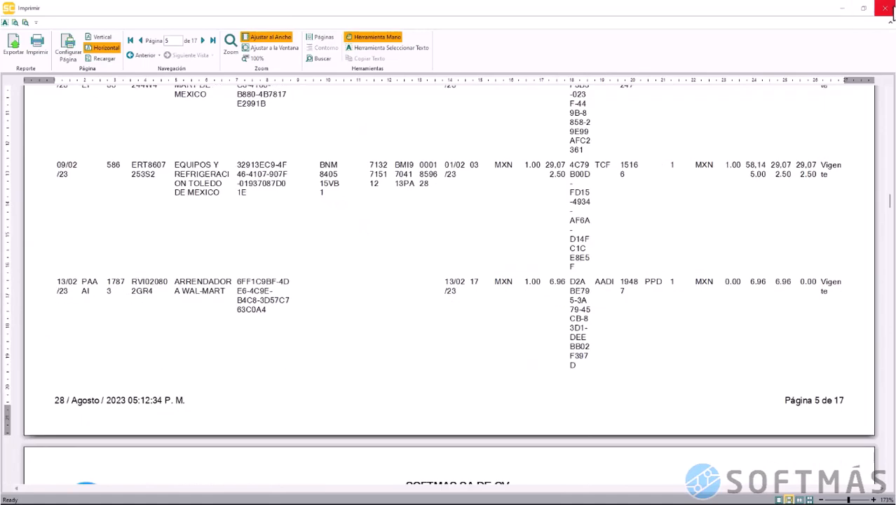
left_click(889, 9)
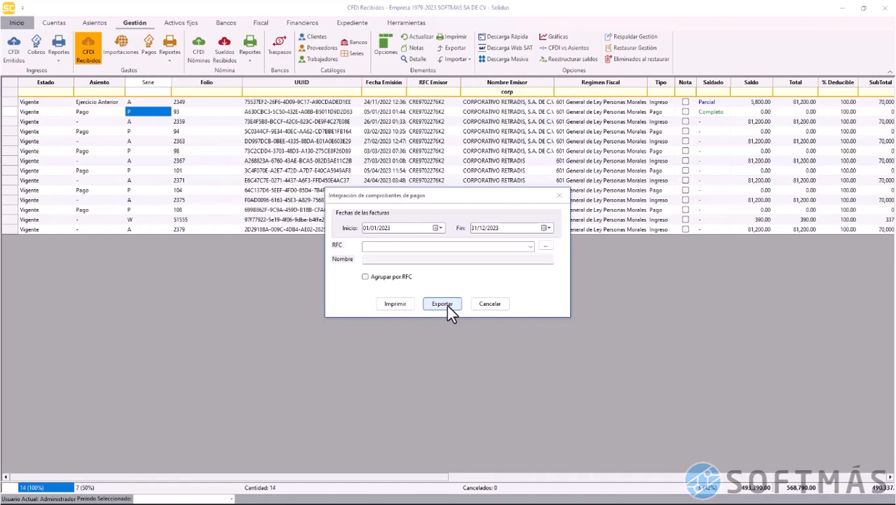
left_click(496, 305)
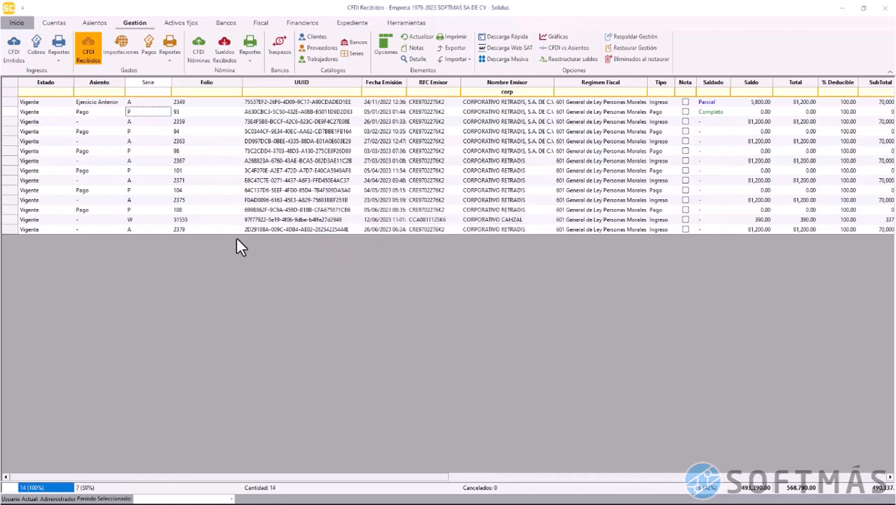
left_click(433, 181)
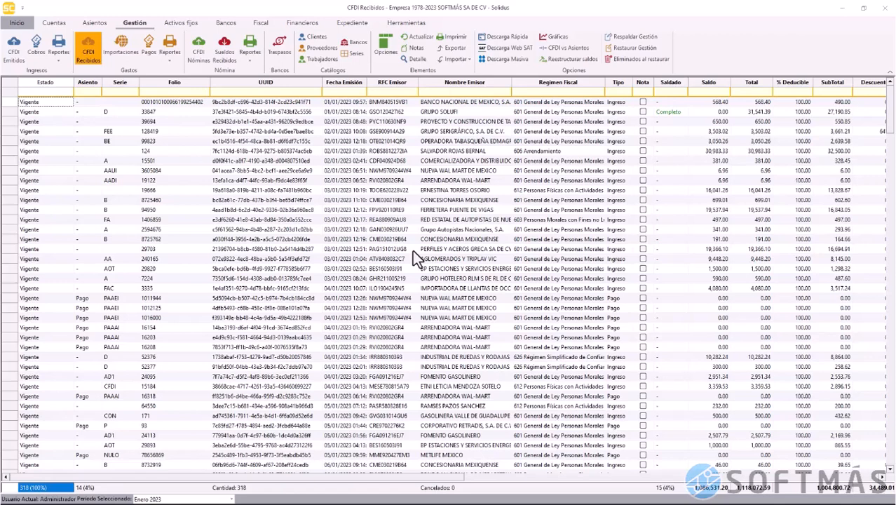
Start a new Gastos a comprobar payment to the individual third party
left_click(152, 49)
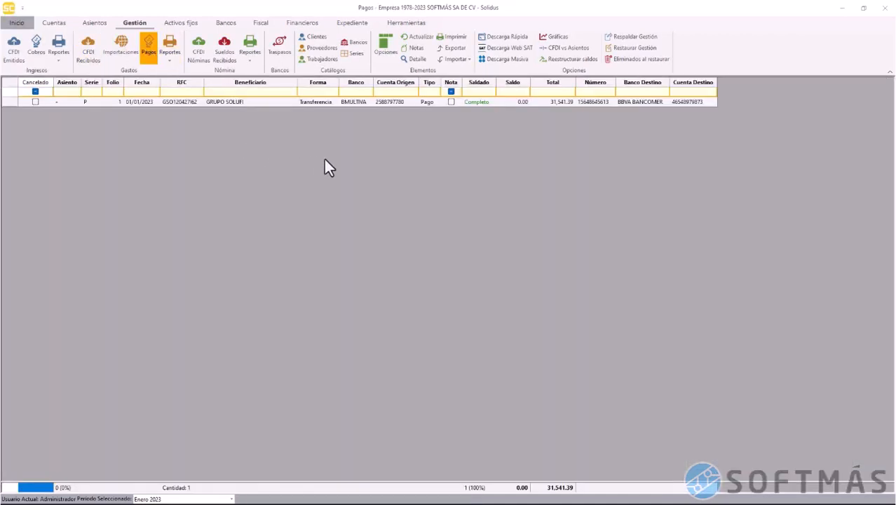
right_click(328, 167)
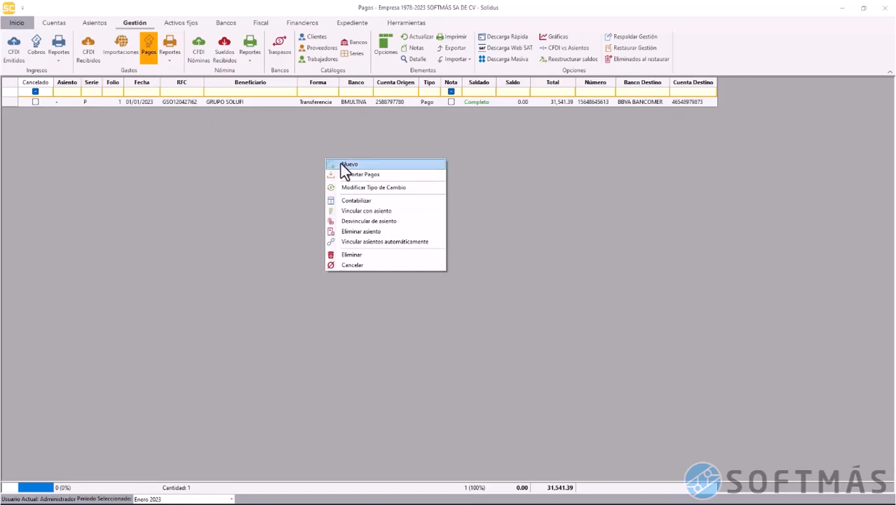
left_click(340, 164)
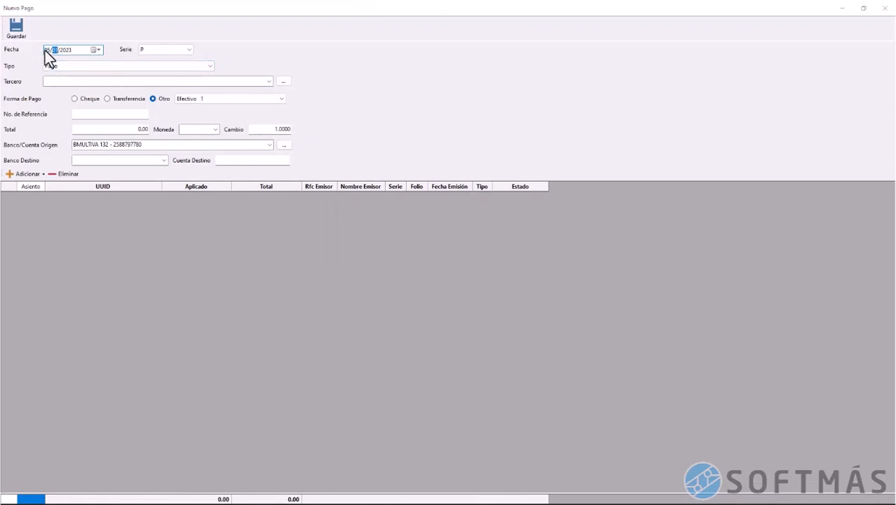
left_click(89, 68)
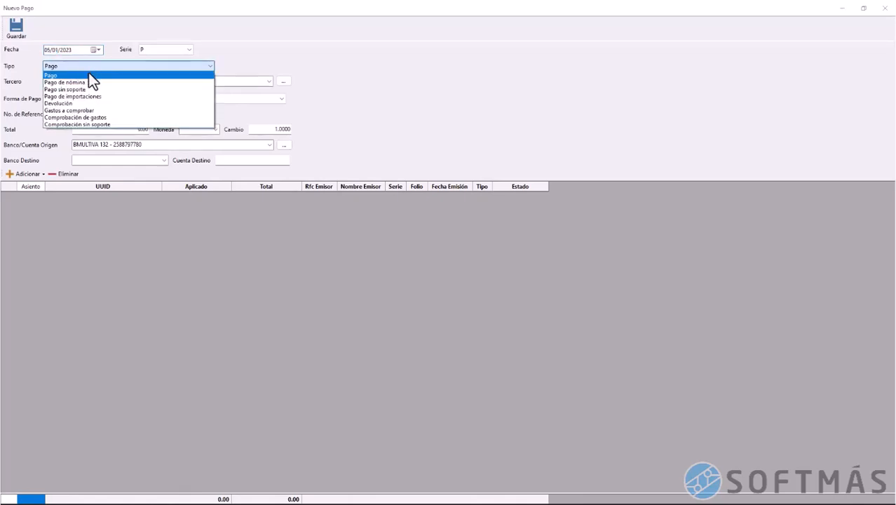
left_click(91, 110)
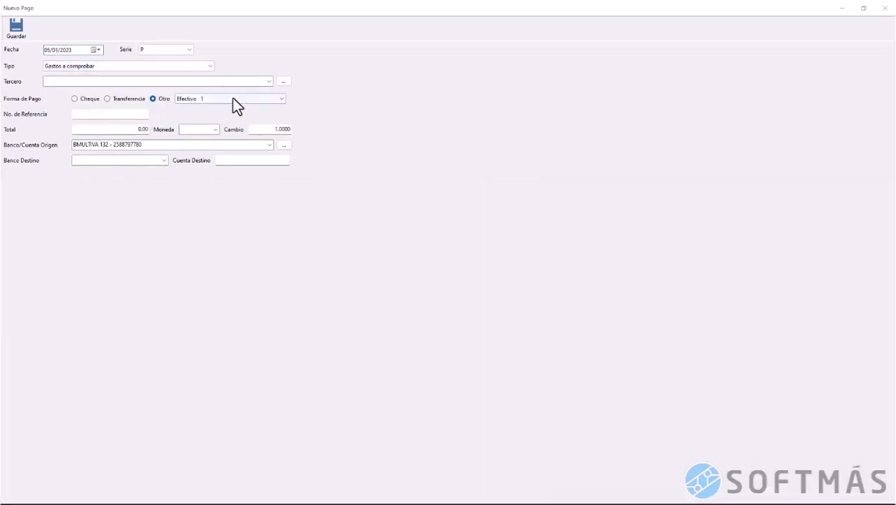
left_click(271, 81)
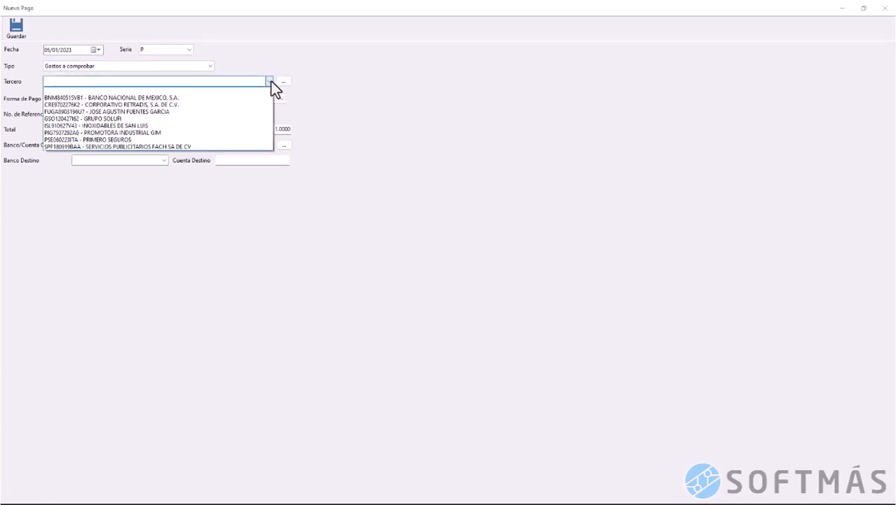
left_click(242, 112)
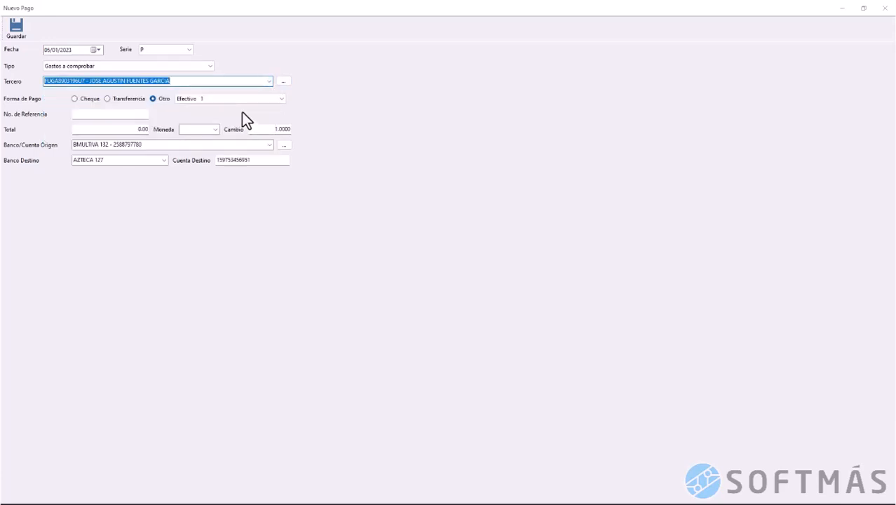
left_click(118, 100)
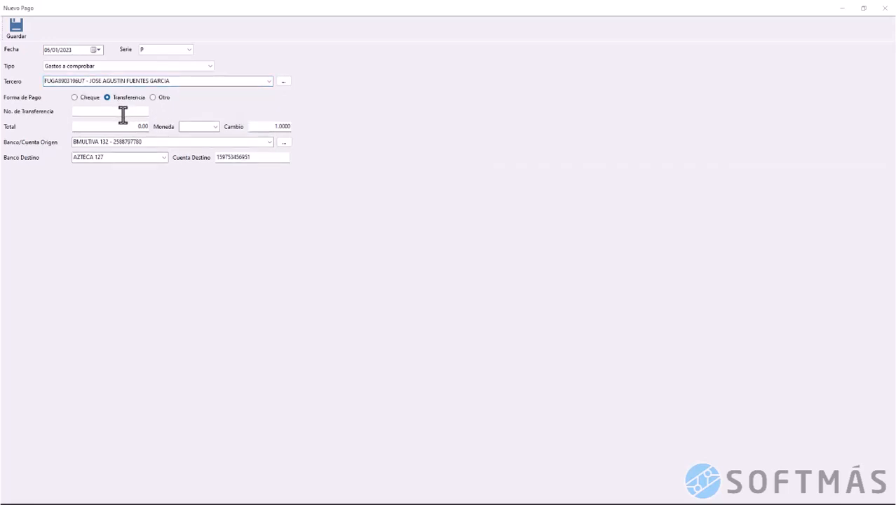
left_click(122, 115)
left_click(125, 126)
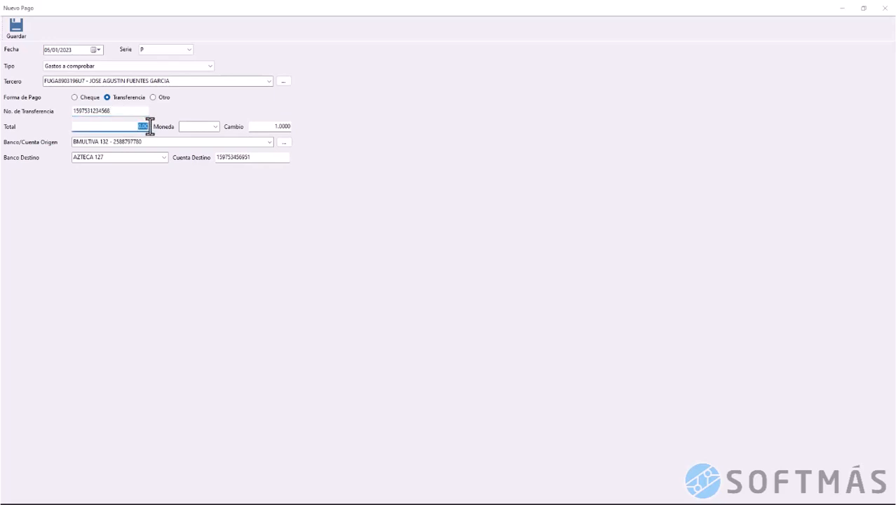
type("3000")
key("Tab")
type("MXN")
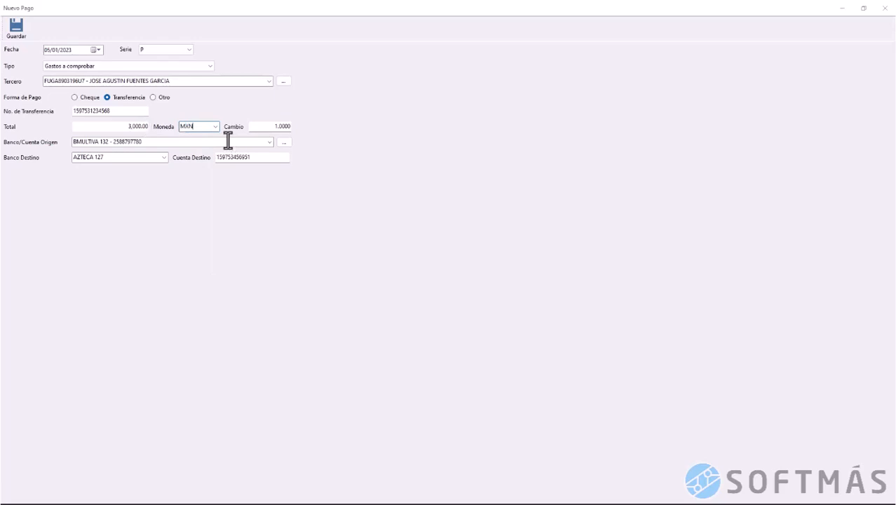
left_click(271, 142)
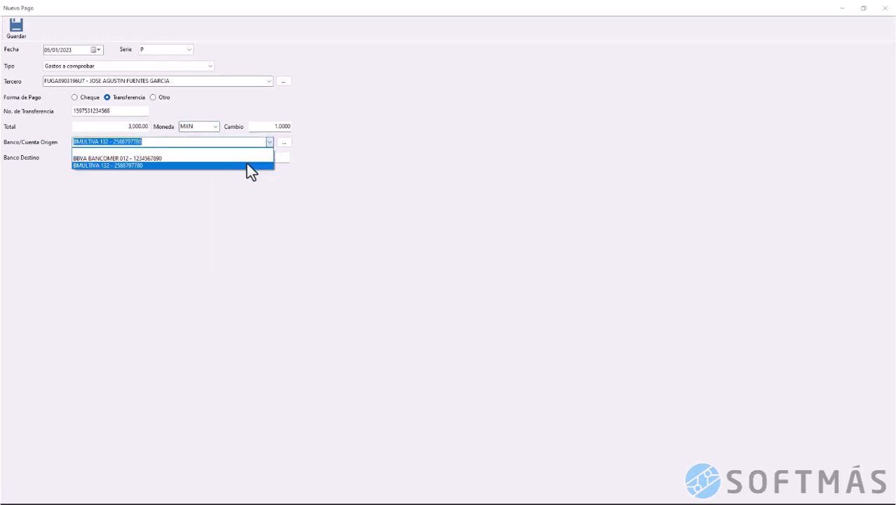
left_click(246, 166)
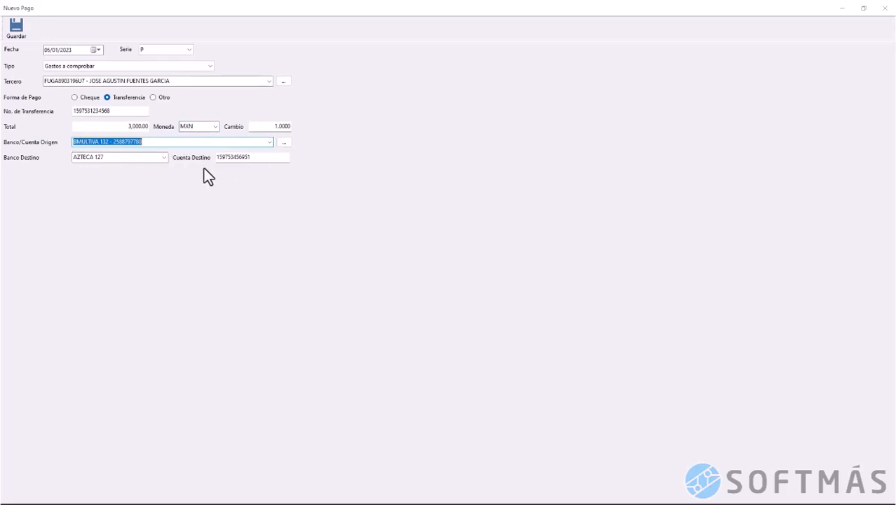
left_click(257, 160)
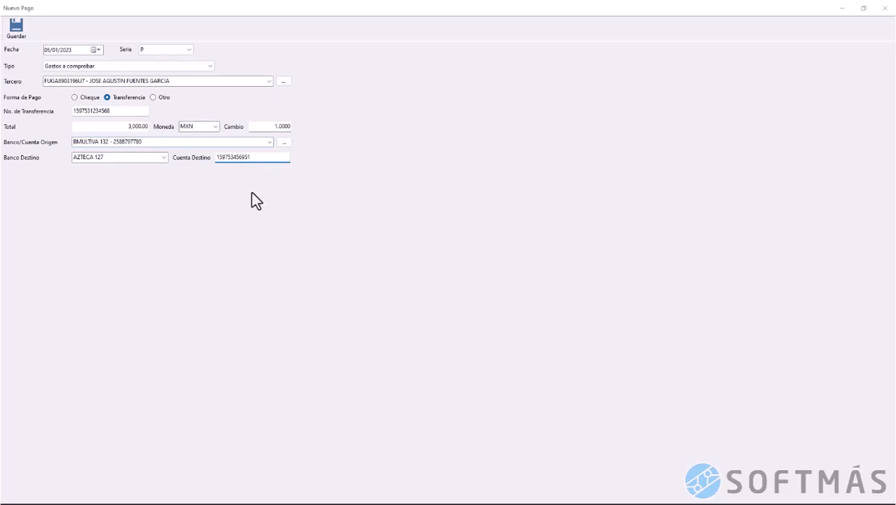
left_click(20, 31)
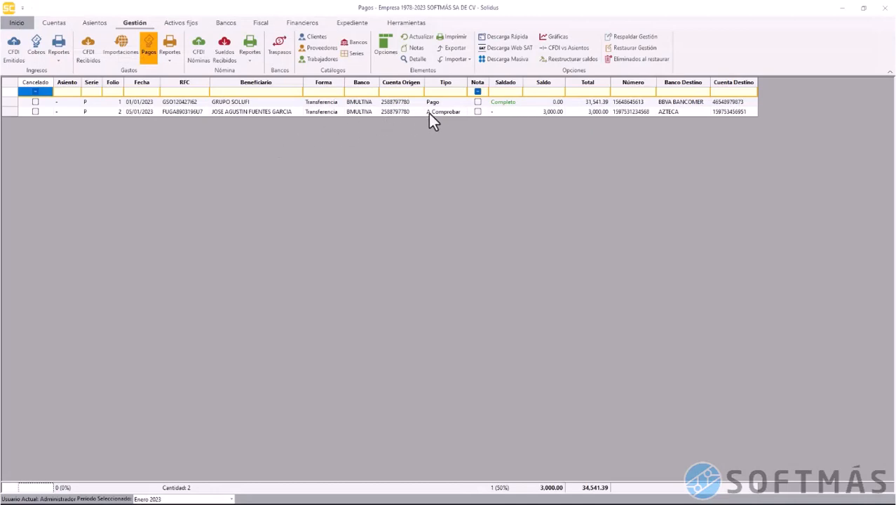
left_click(512, 113)
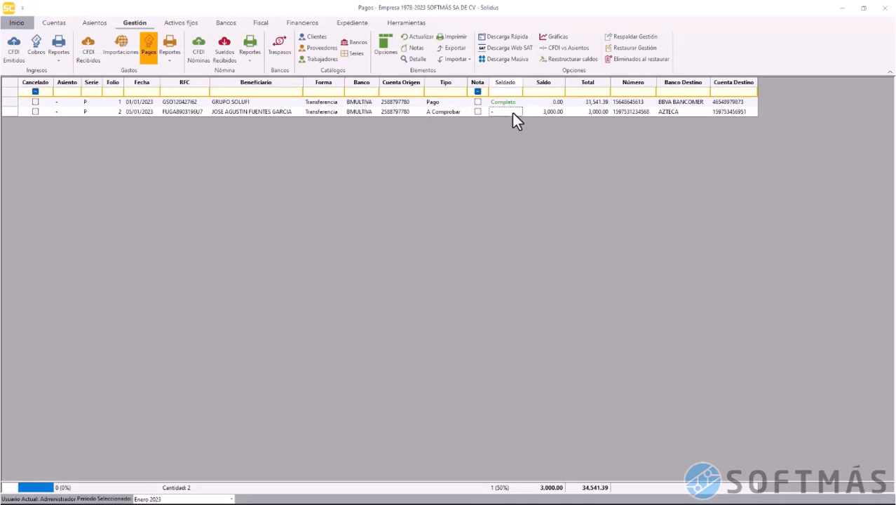
left_click(7, 116)
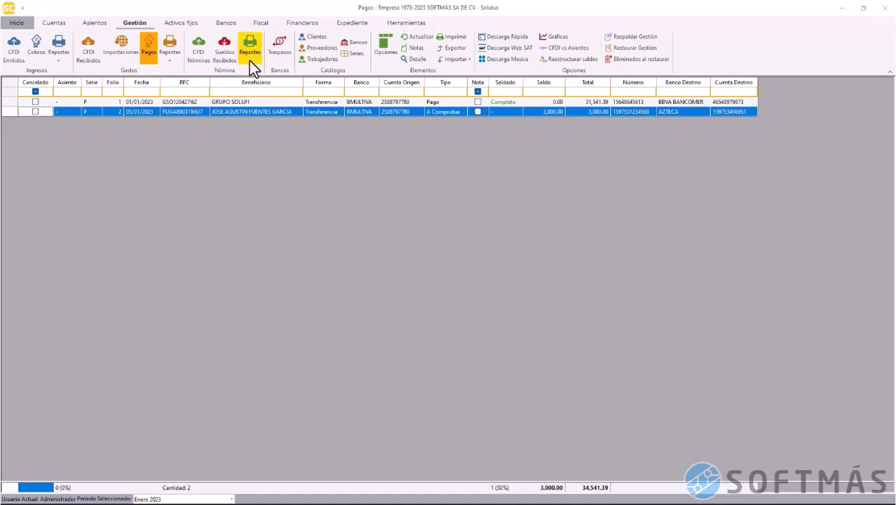
left_click(167, 62)
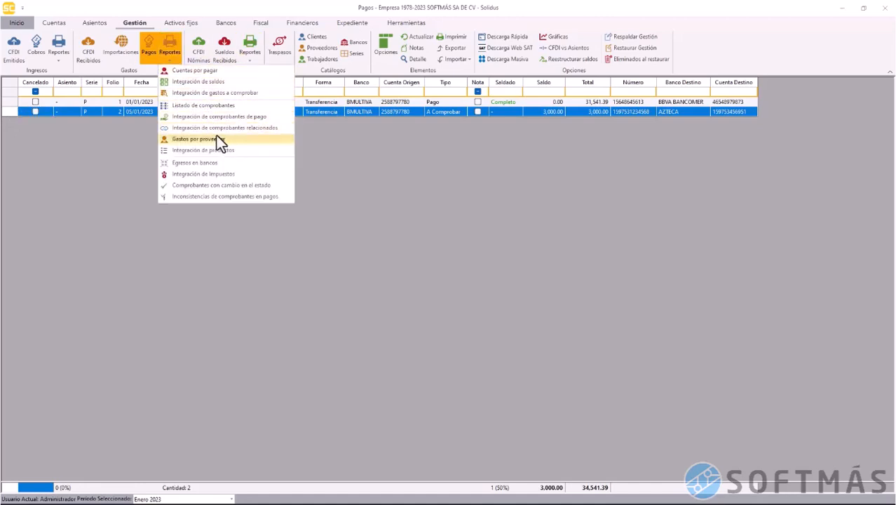
left_click(216, 94)
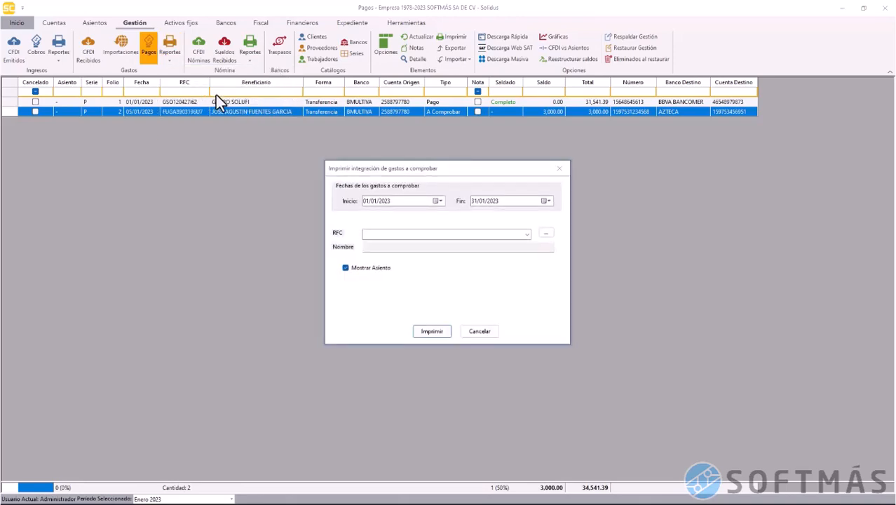
left_click(432, 332)
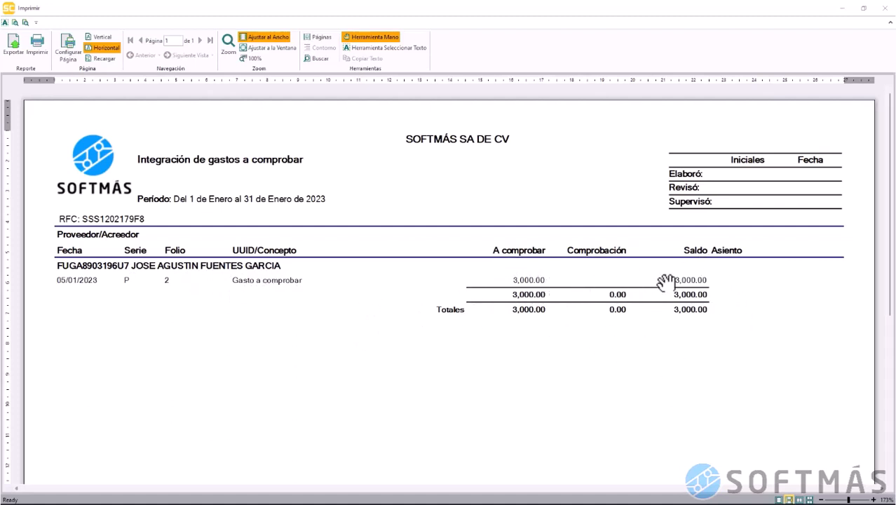
left_click(887, 9)
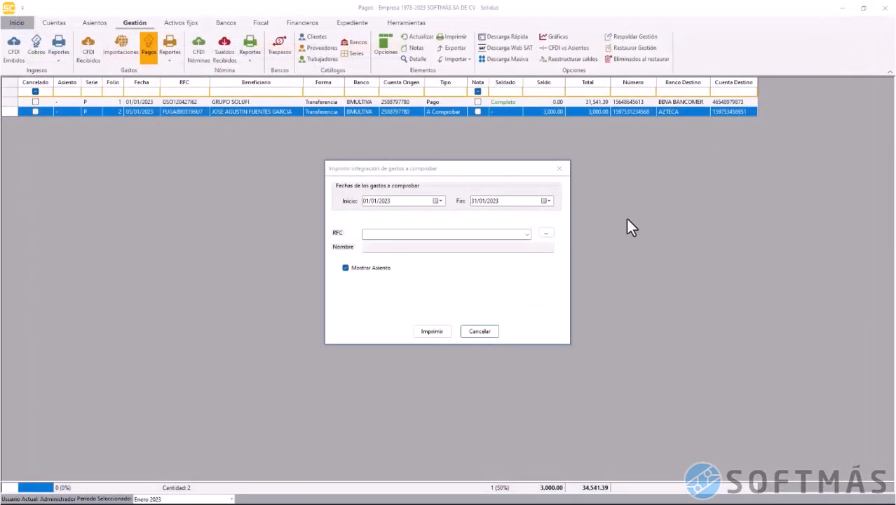
left_click(490, 332)
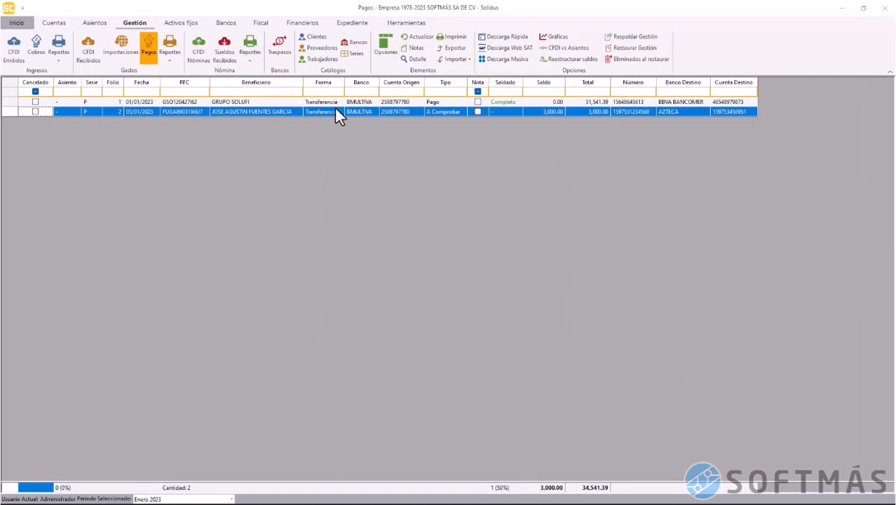
Create a new Comprobación de gastos payment dated 31/01/2023
left_click(388, 50)
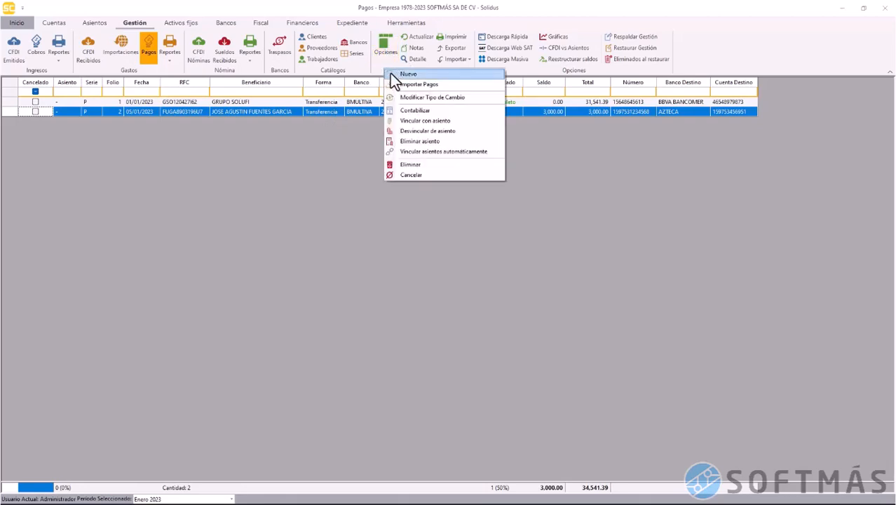
left_click(392, 74)
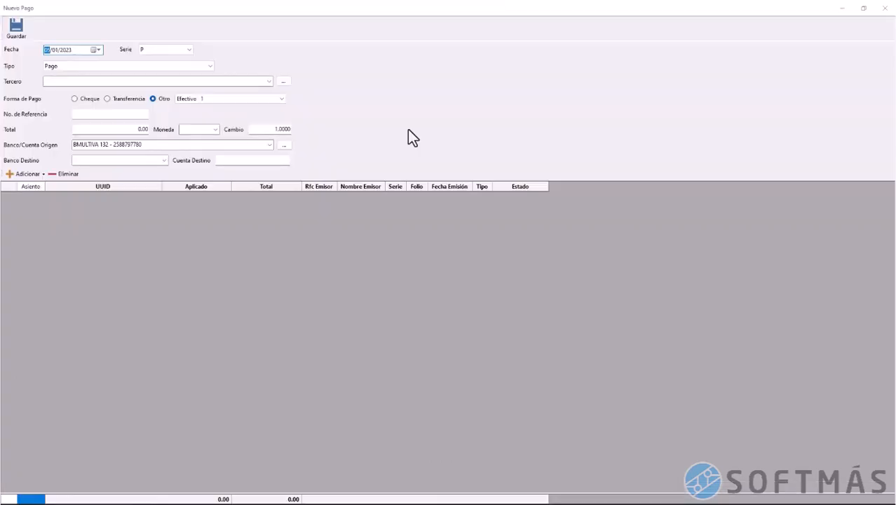
type("3")
key("Right")
key("Right")
left_click(211, 66)
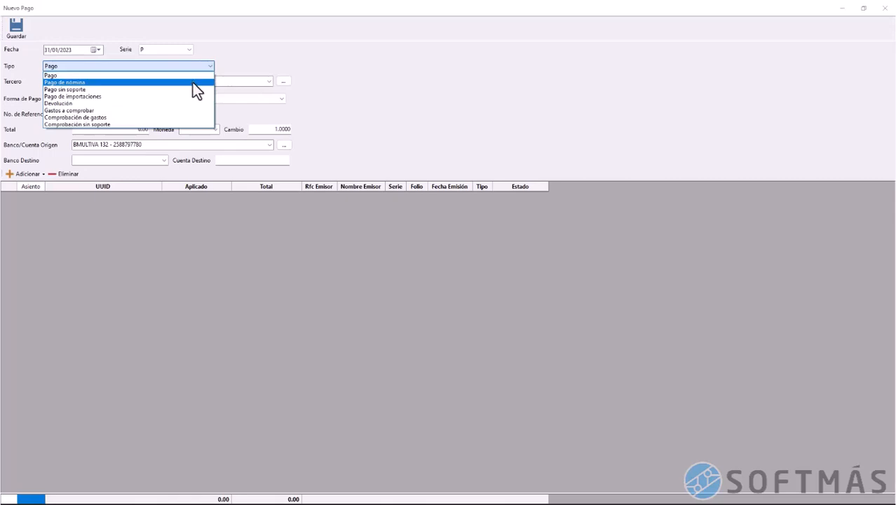
left_click(191, 118)
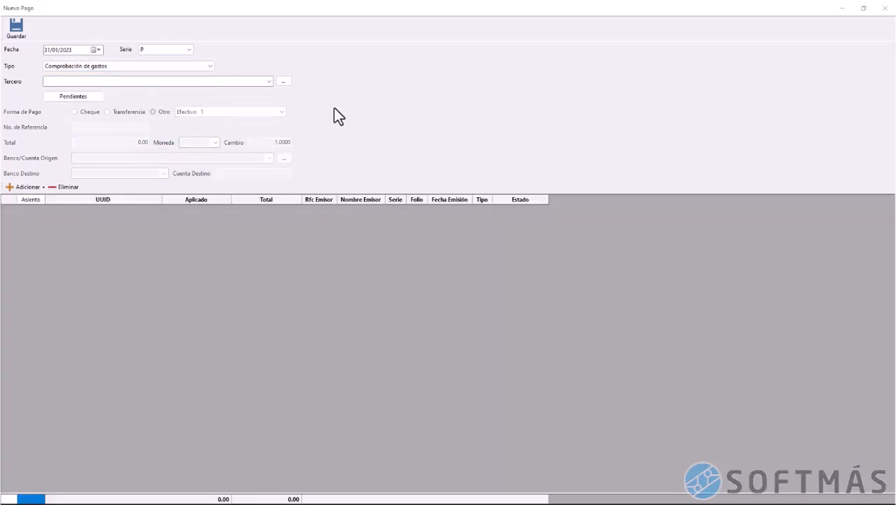
Link the pending 3,000.00 A Comprobar transfer to this verification
left_click(149, 81)
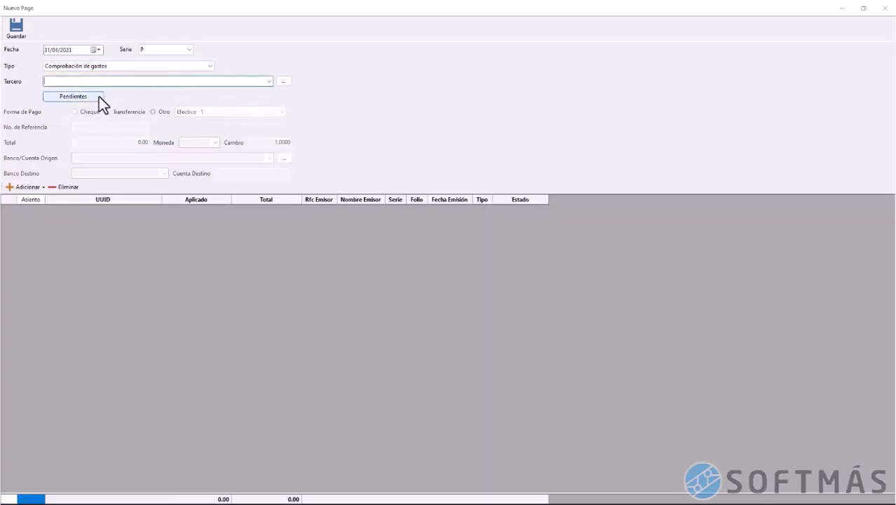
left_click(68, 98)
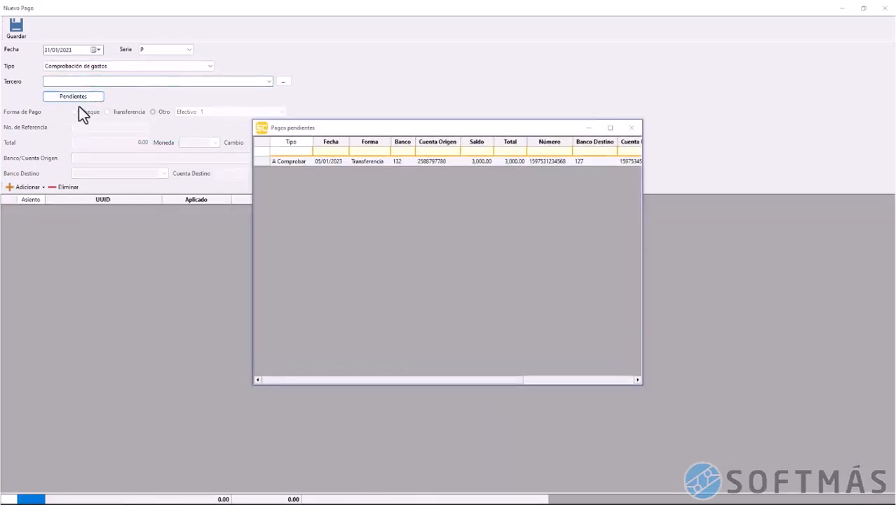
left_click(265, 161)
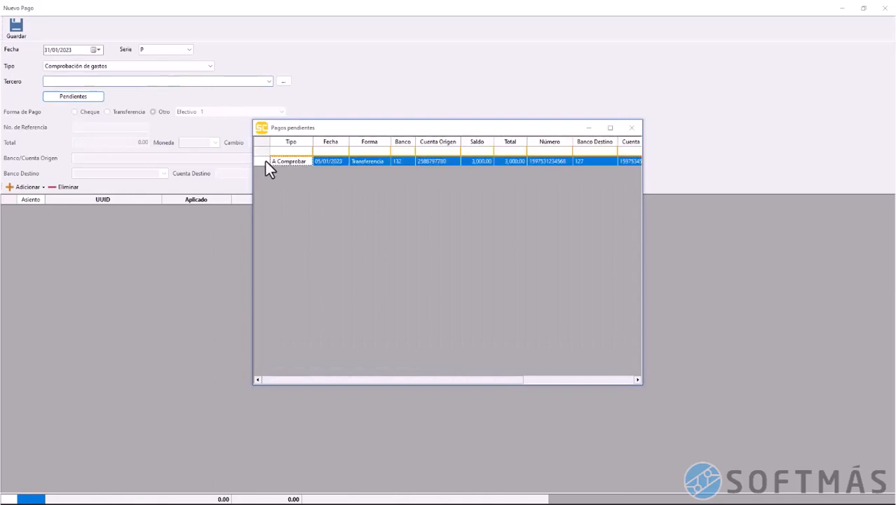
double_click(266, 162)
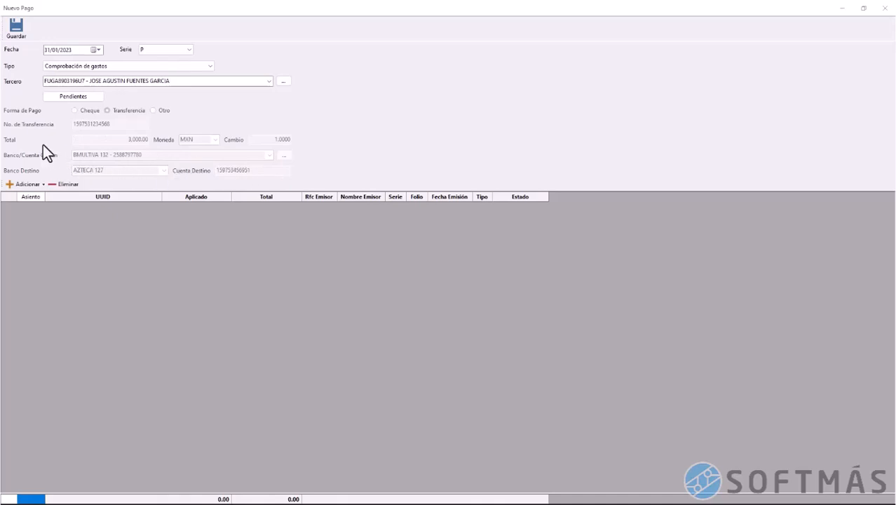
left_click(42, 184)
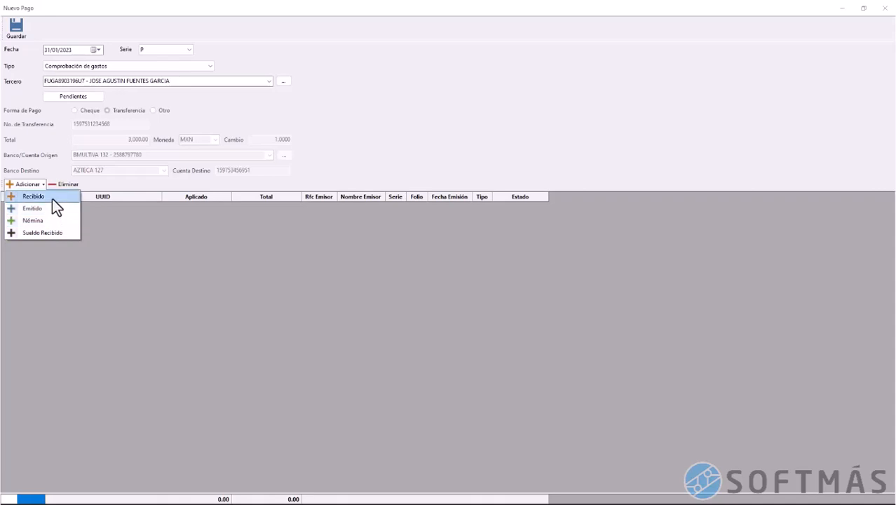
Add received invoice folio 15501 for 381.00 to the expense verification
left_click(51, 198)
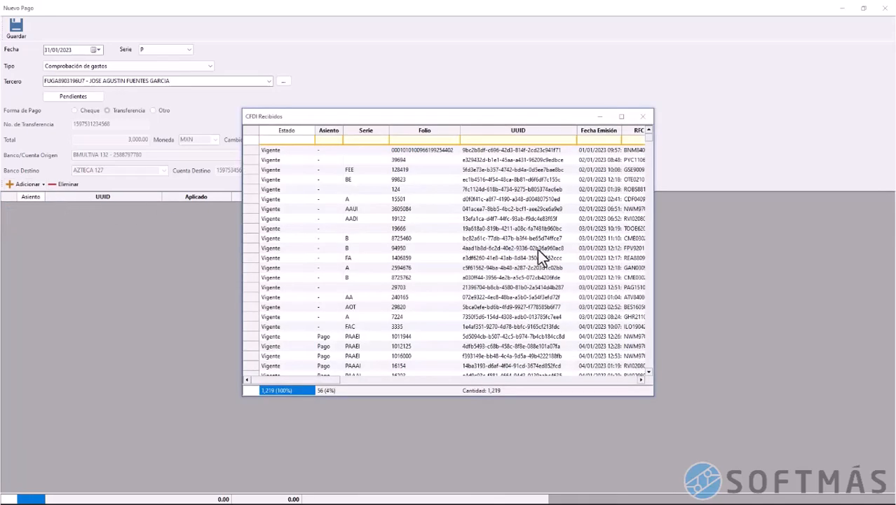
left_click(622, 118)
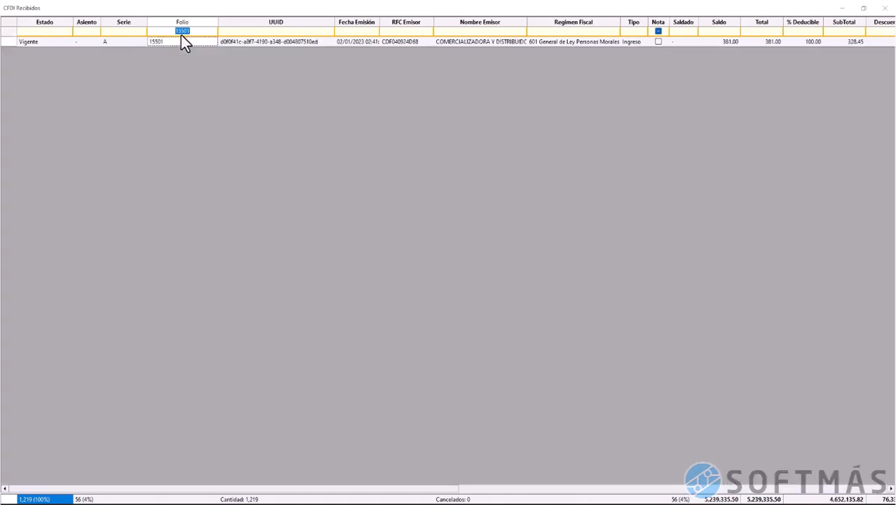
key("Tab")
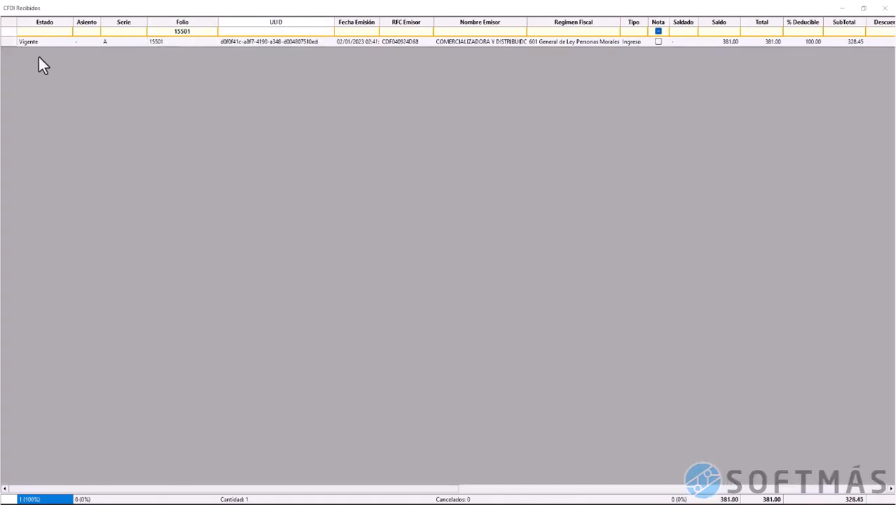
left_click(8, 42)
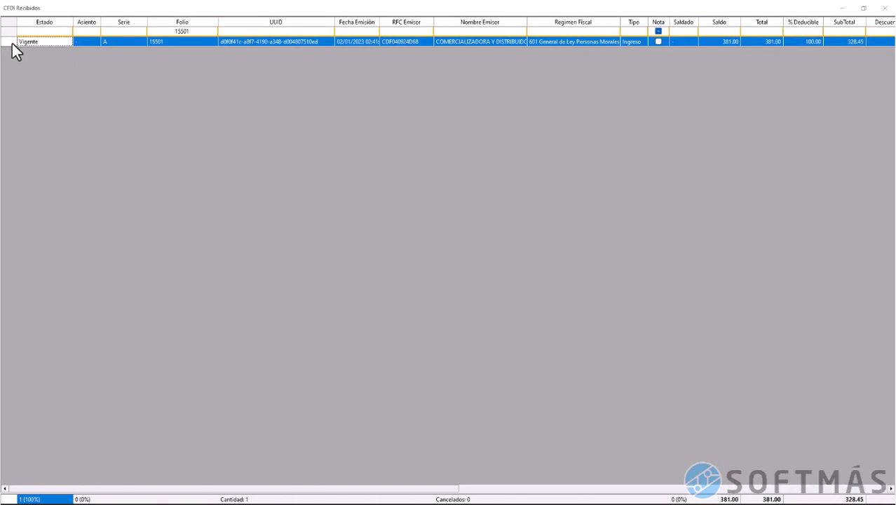
double_click(12, 44)
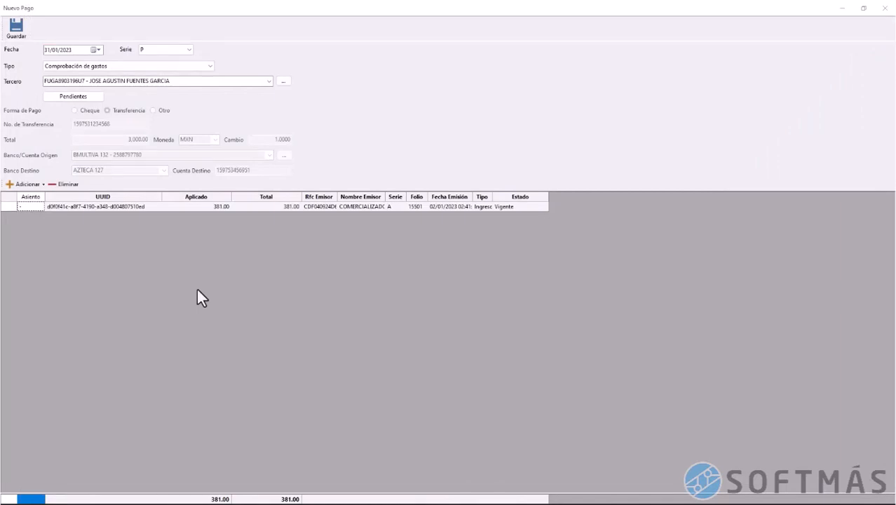
left_click(32, 185)
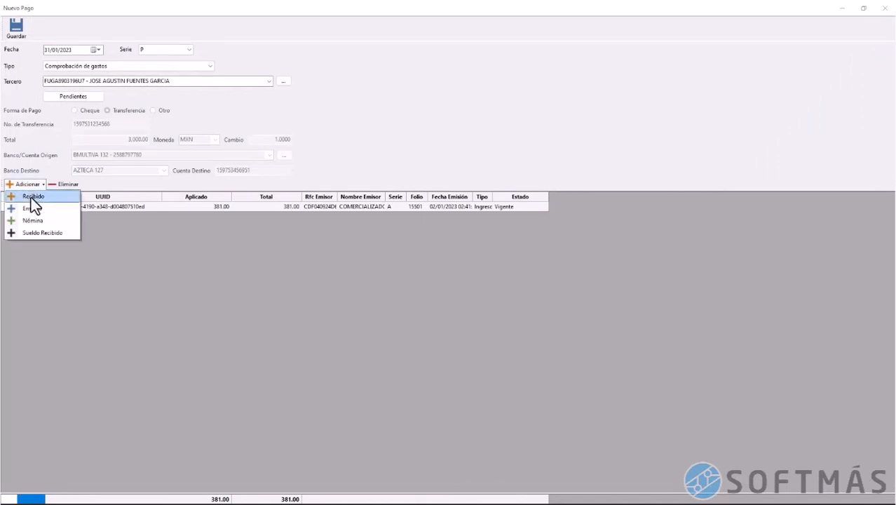
Add the 699.01, 497.00, 500.00 and 277.50 received invoices, then save the payment
left_click(31, 197)
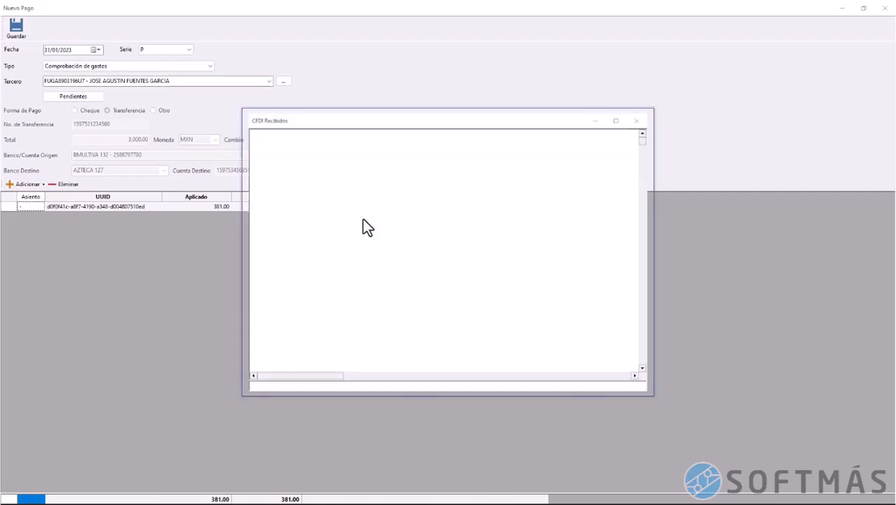
left_click(620, 116)
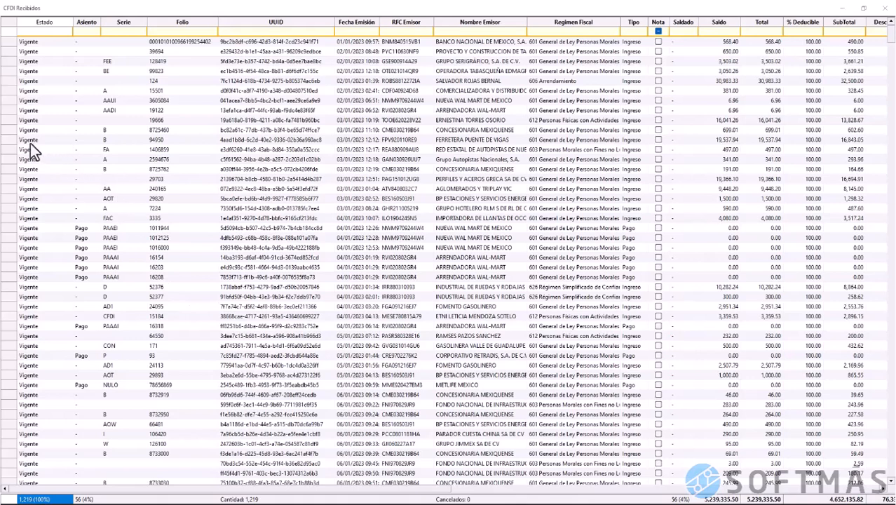
left_click(9, 131)
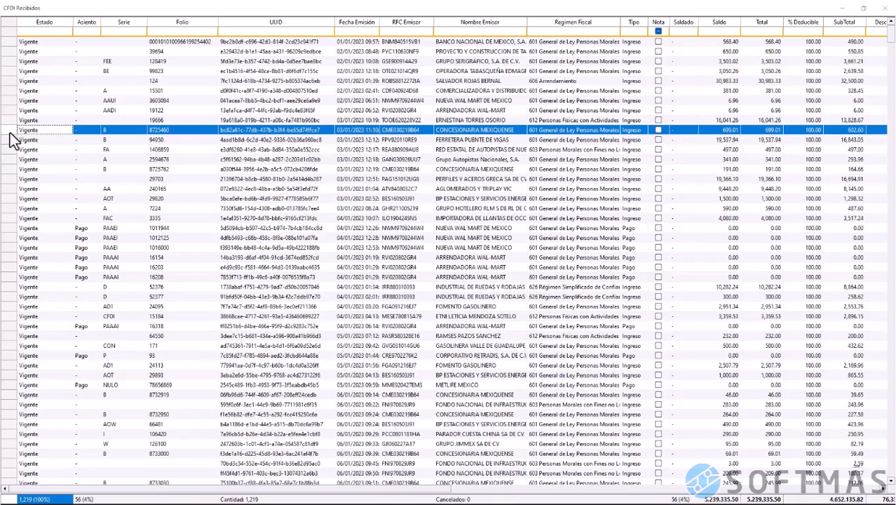
left_click(9, 150, "ctrl")
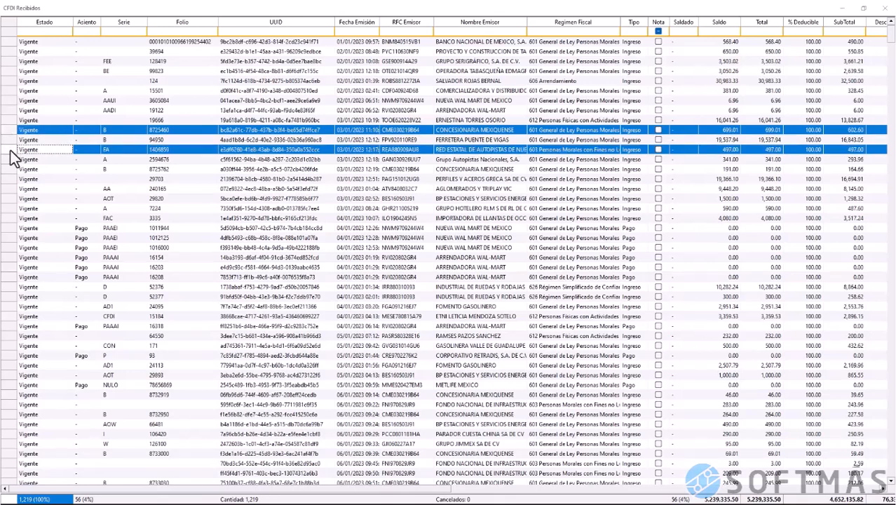
left_click(11, 346, "ctrl")
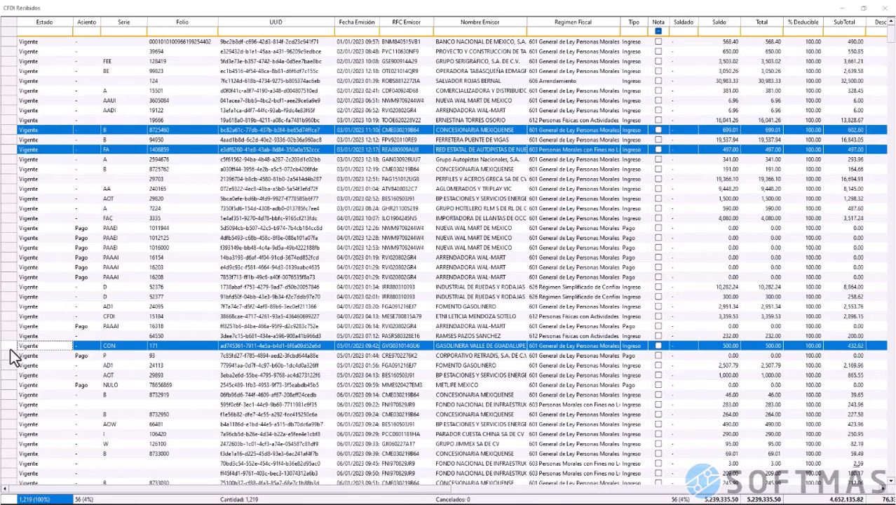
scroll(11, 348, "down", 2)
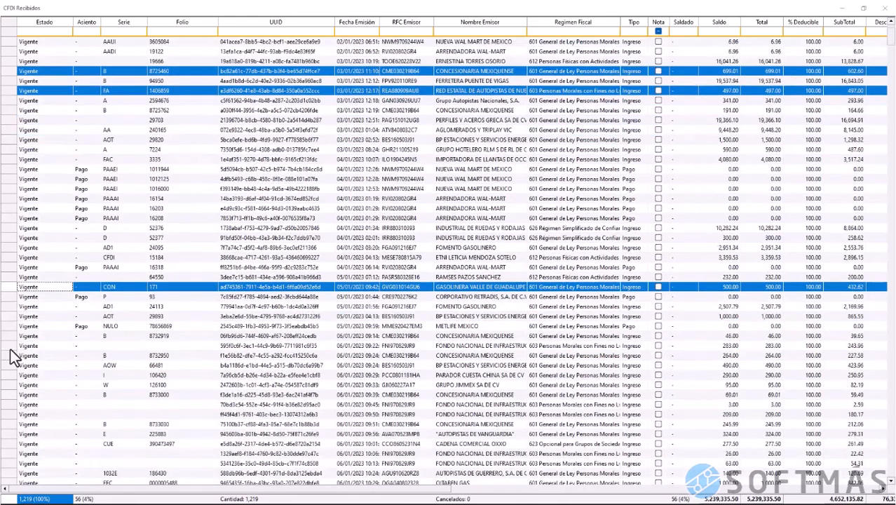
left_click(14, 446, "ctrl")
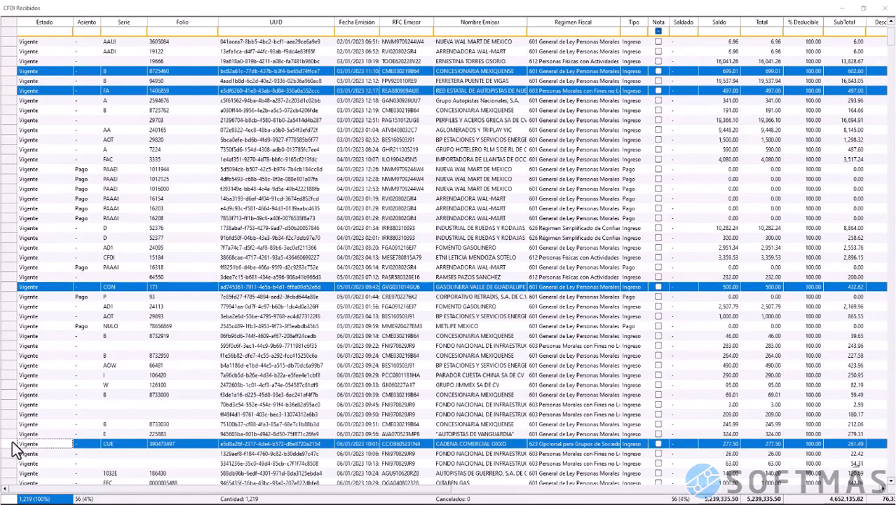
right_click(13, 449)
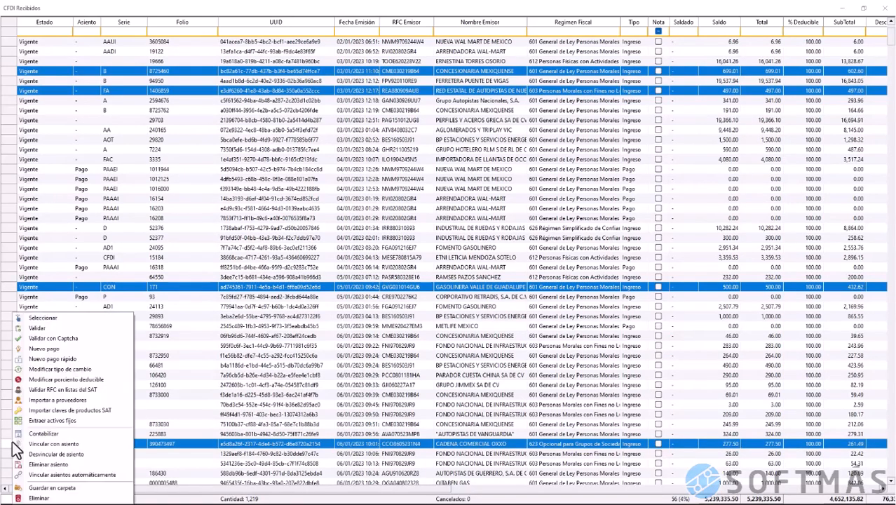
left_click(74, 320)
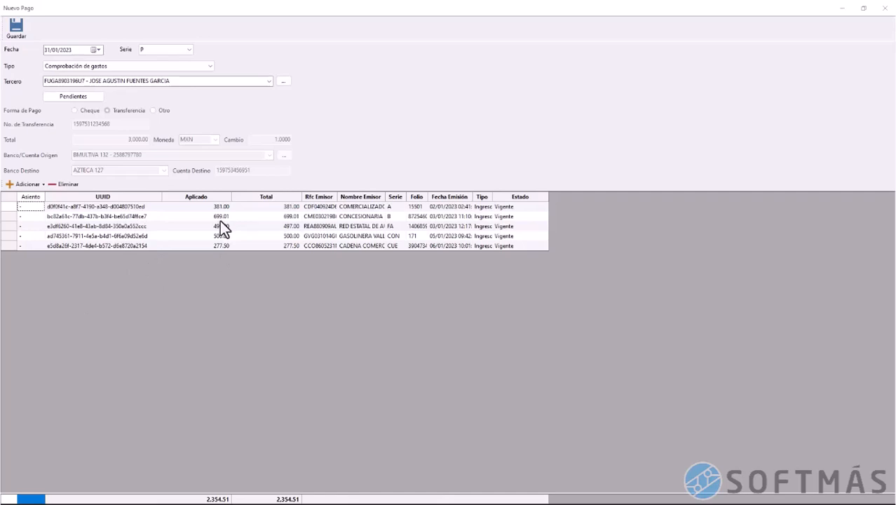
left_click(17, 29)
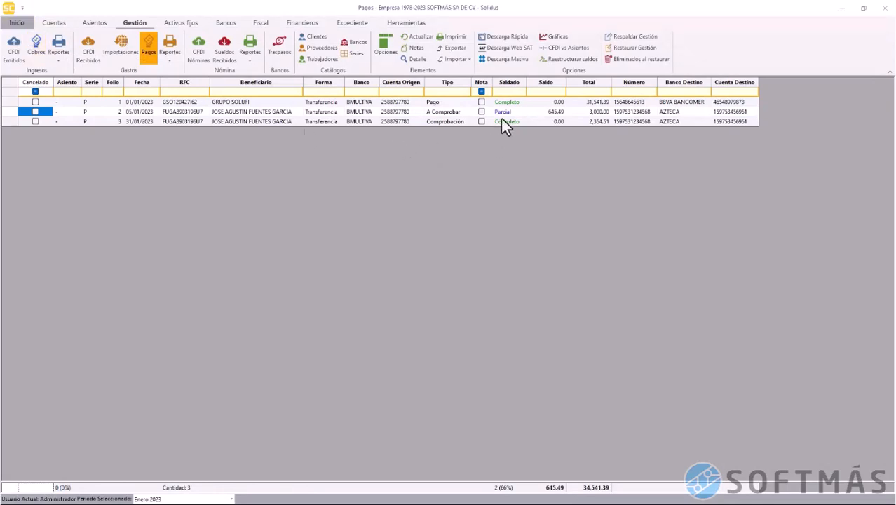
left_click(510, 102)
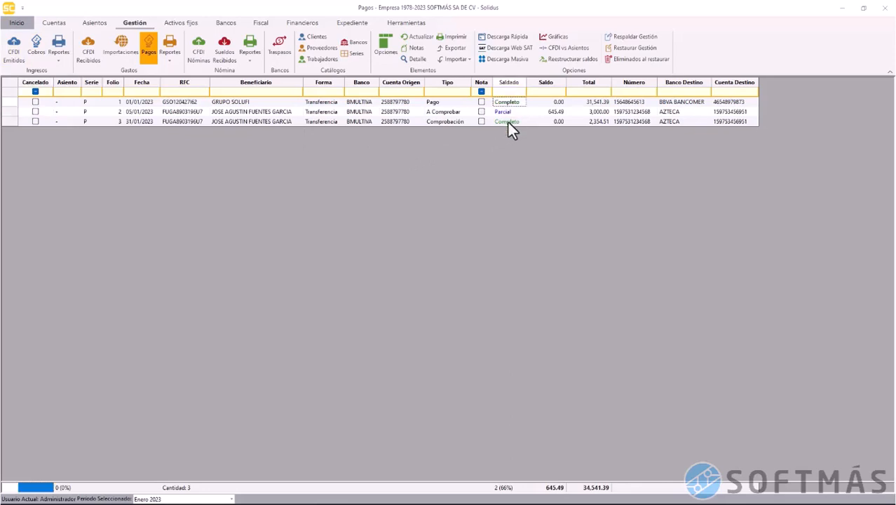
left_click(509, 123)
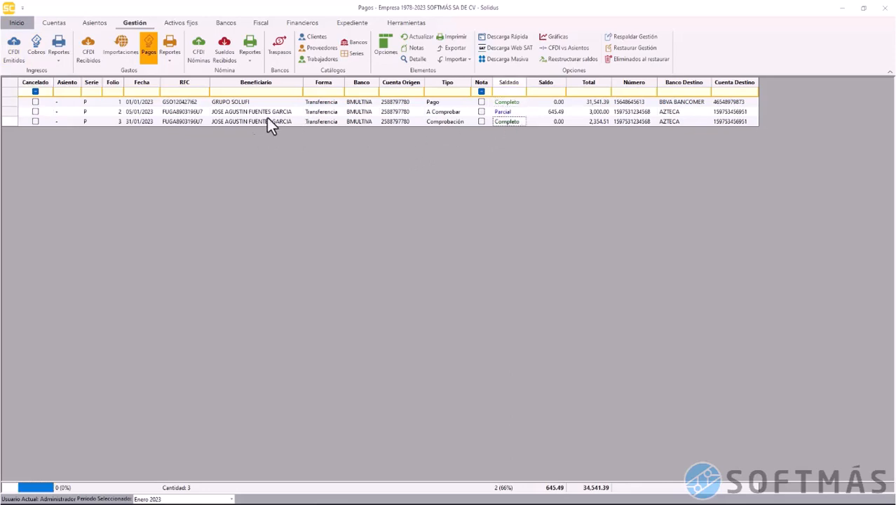
left_click(10, 121)
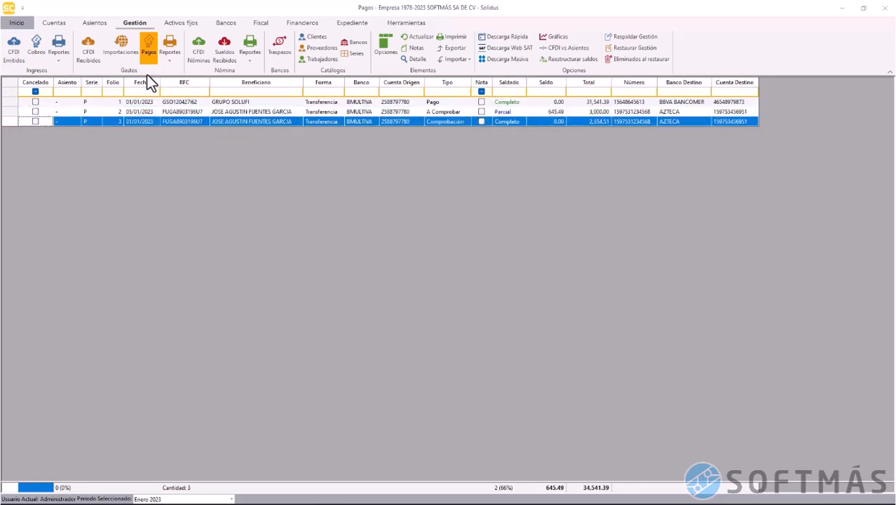
left_click(167, 61)
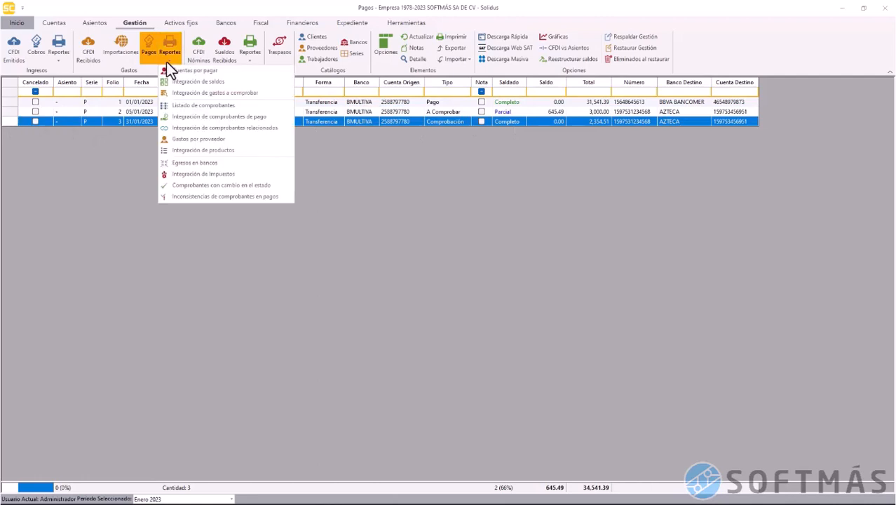
left_click(246, 95)
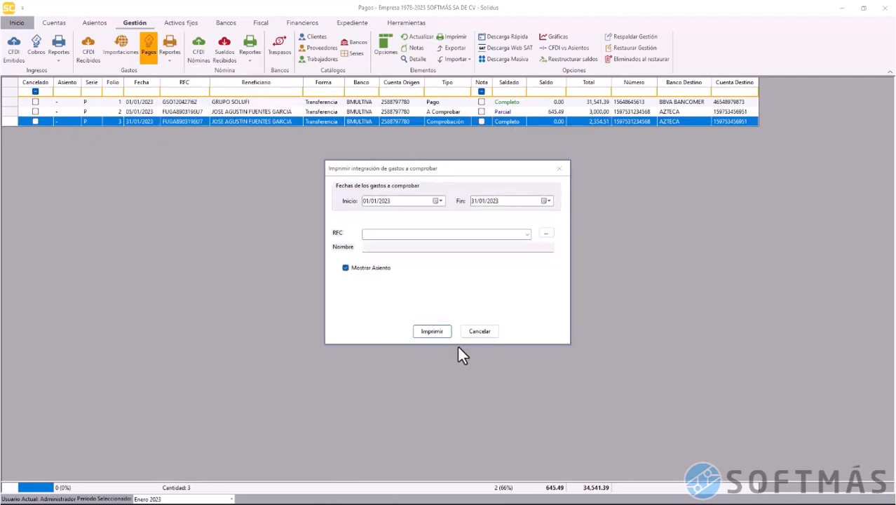
left_click(428, 329)
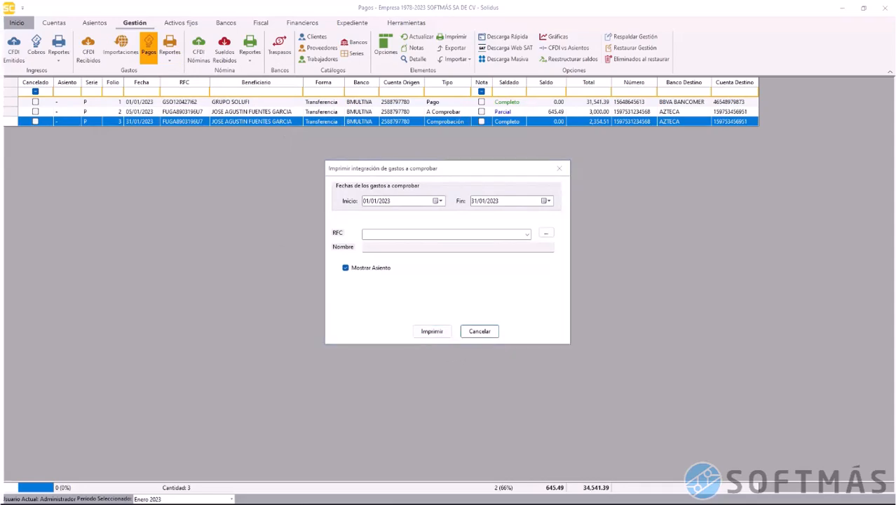
double_click(432, 104)
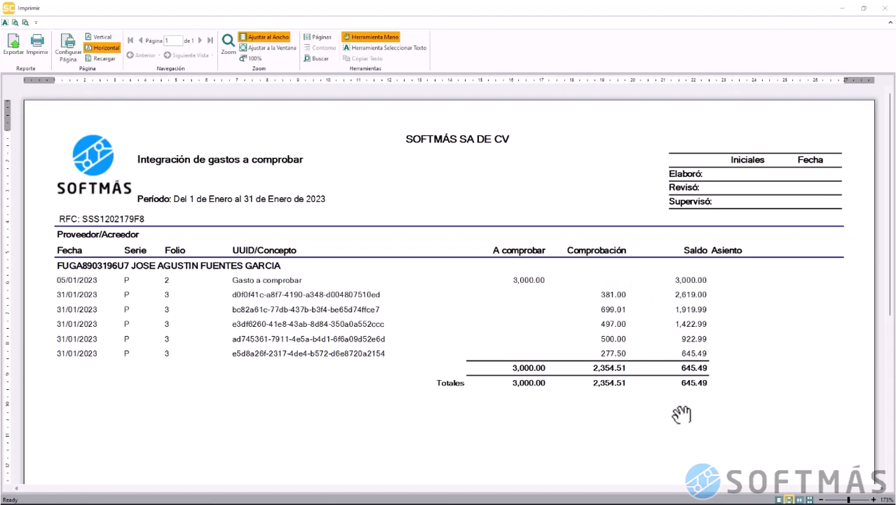
left_click(885, 8)
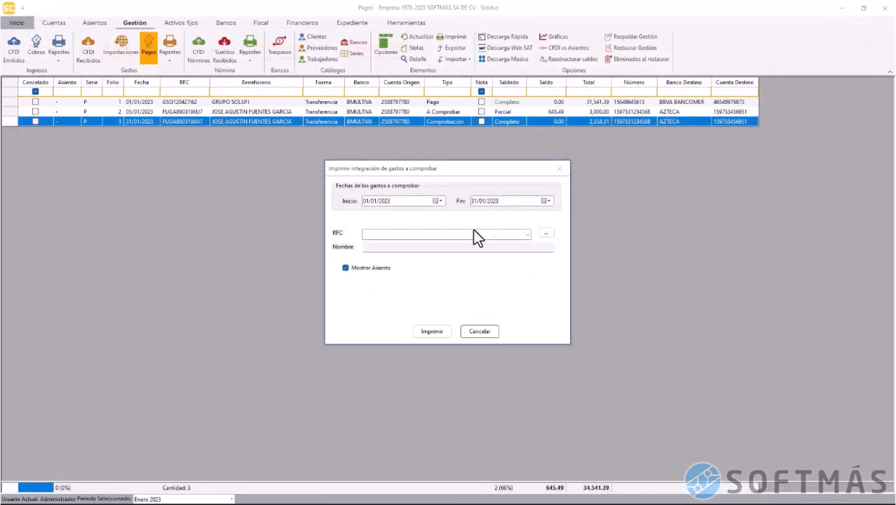
left_click(479, 333)
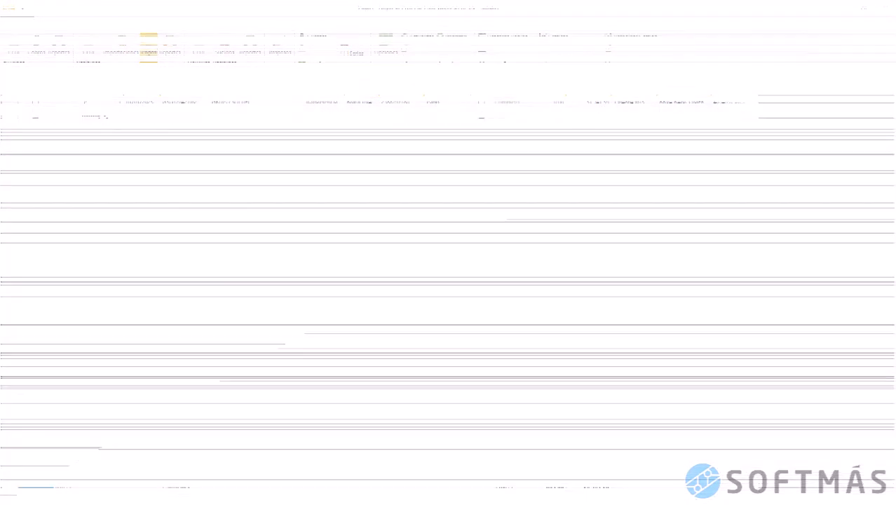
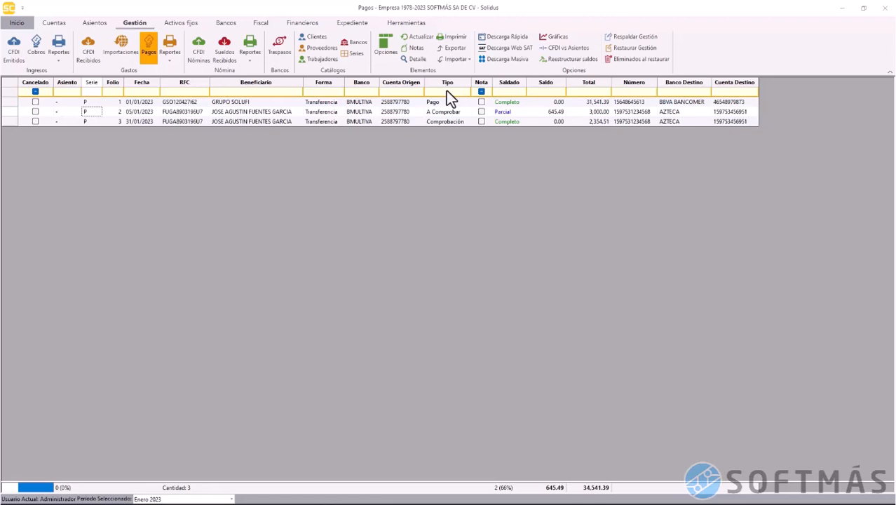
Create a Comprobación sin soporte payment filled from the pending A Comprobar transfer (645.49 outstanding)
right_click(348, 113)
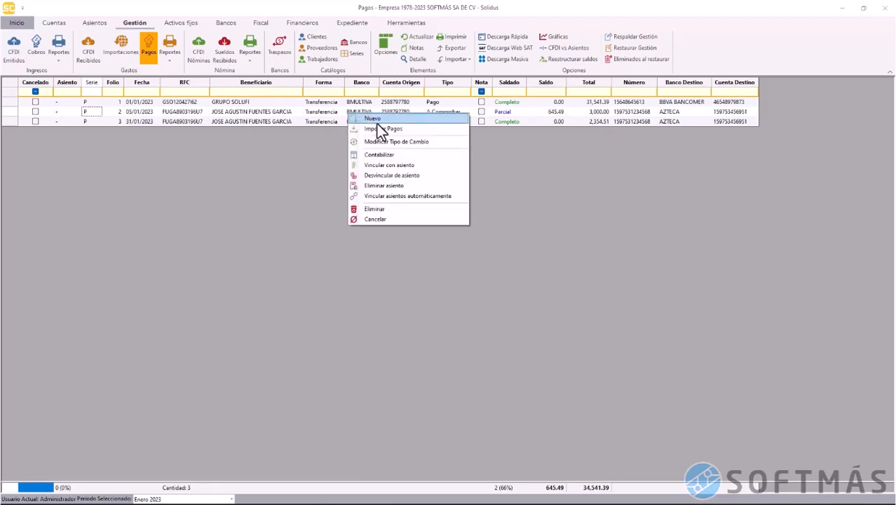
left_click(376, 120)
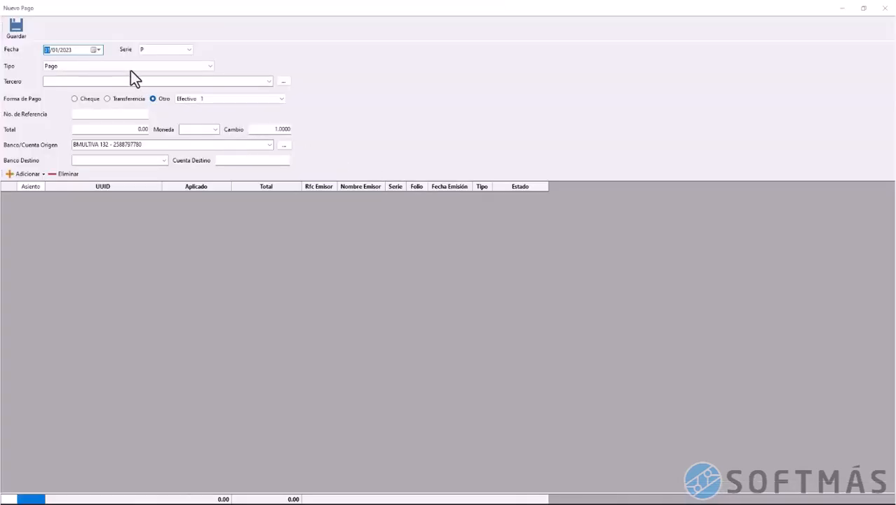
left_click(129, 67)
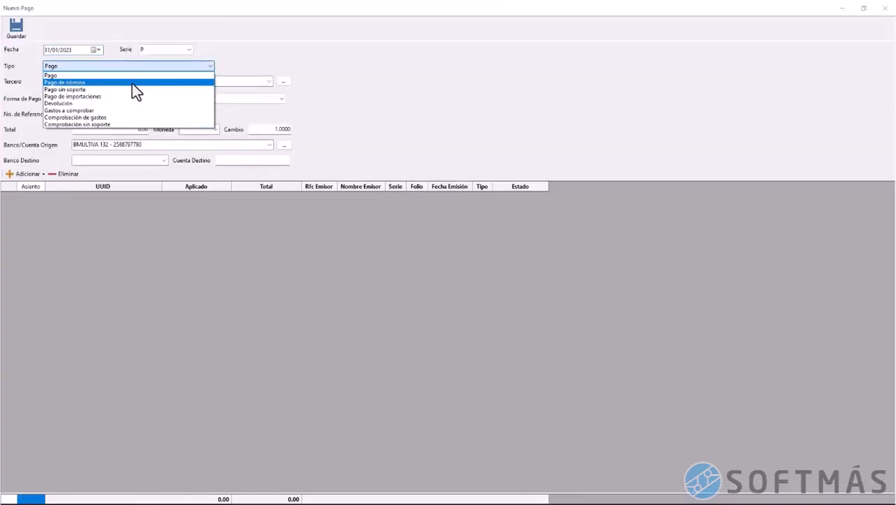
left_click(136, 124)
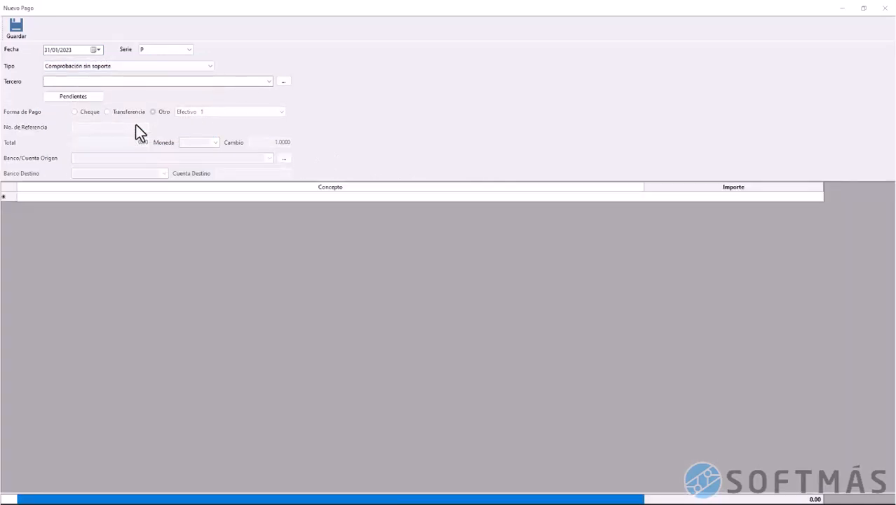
left_click(90, 98)
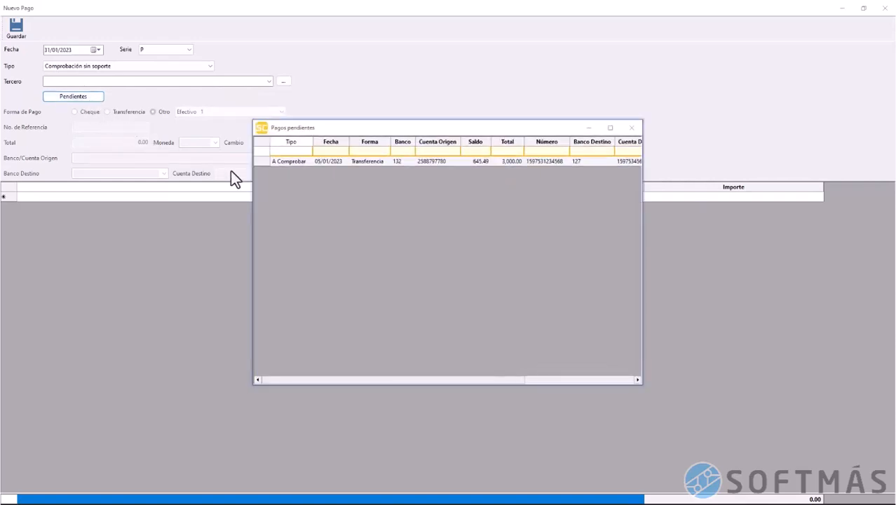
left_click(265, 163)
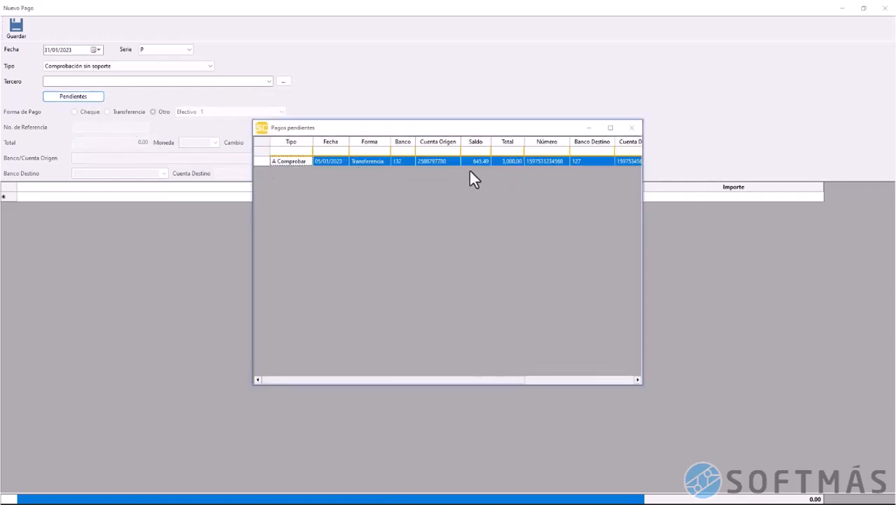
double_click(264, 162)
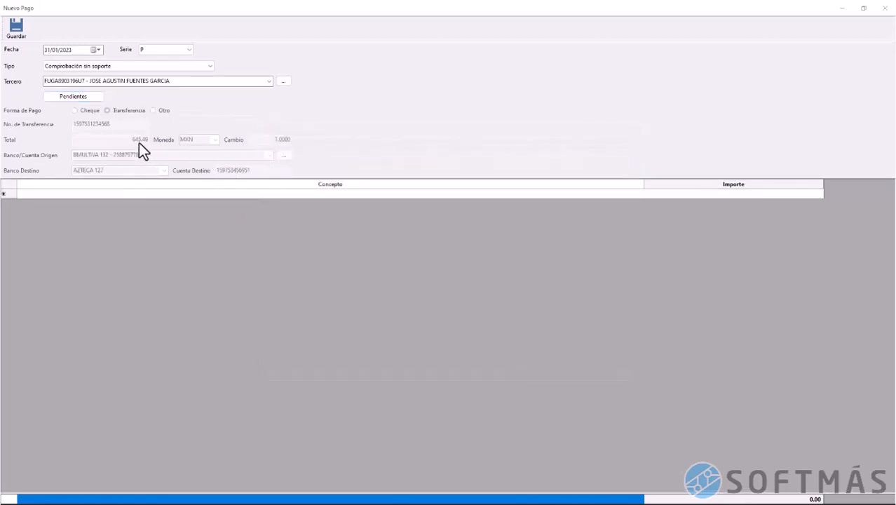
Add the concept line 'Taxi al SAT' for 200.00
left_click(157, 195)
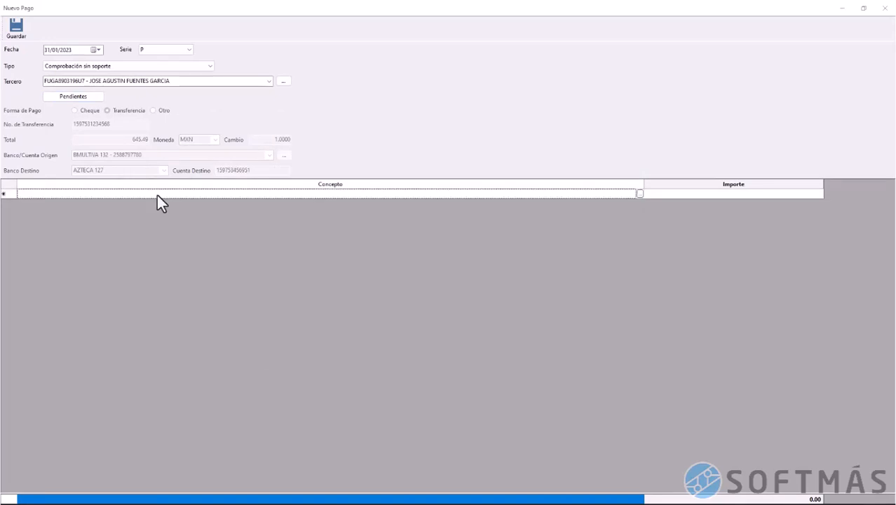
left_click(157, 195)
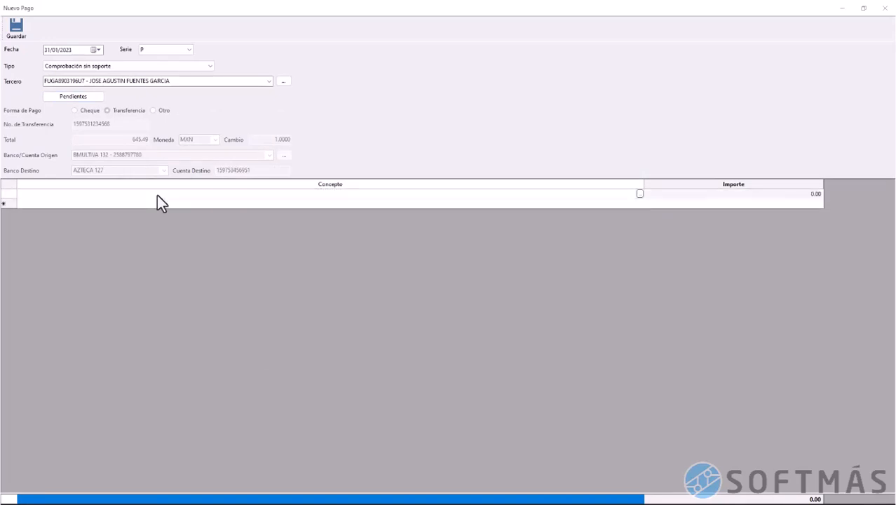
type("Taxi al SAT")
key("Tab")
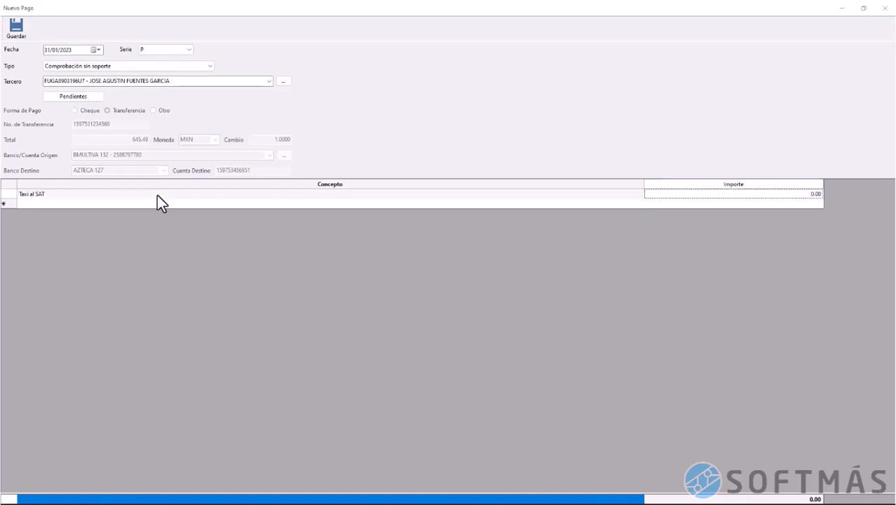
type("200")
key("Tab")
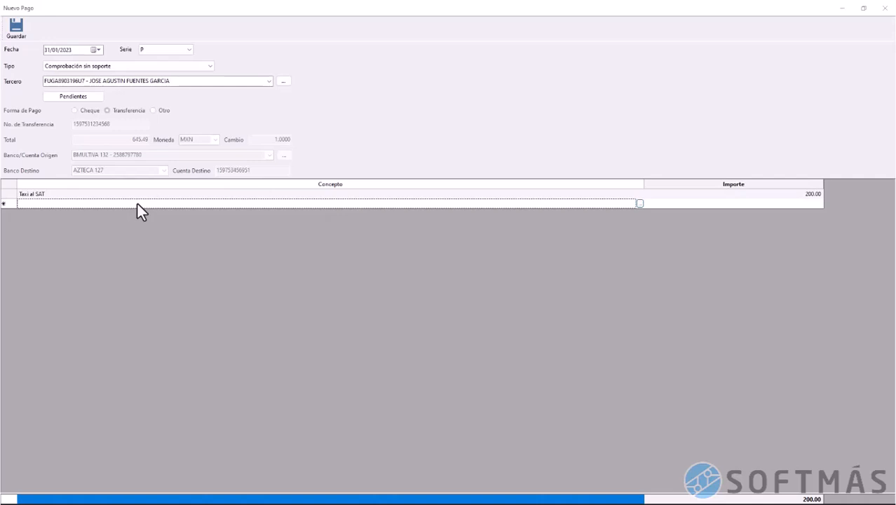
Add the concept line 'Artículos de papelería' for 145.49
left_click(138, 204)
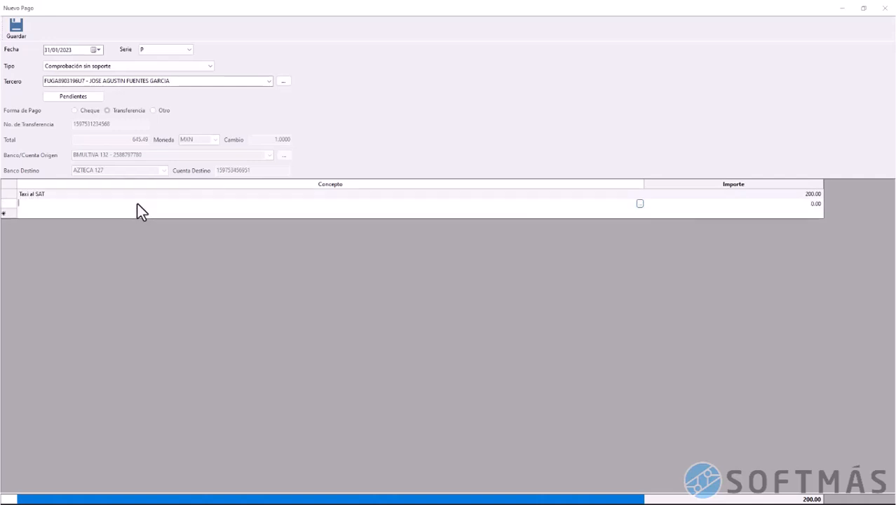
type("Artículos de papelería")
key("Tab")
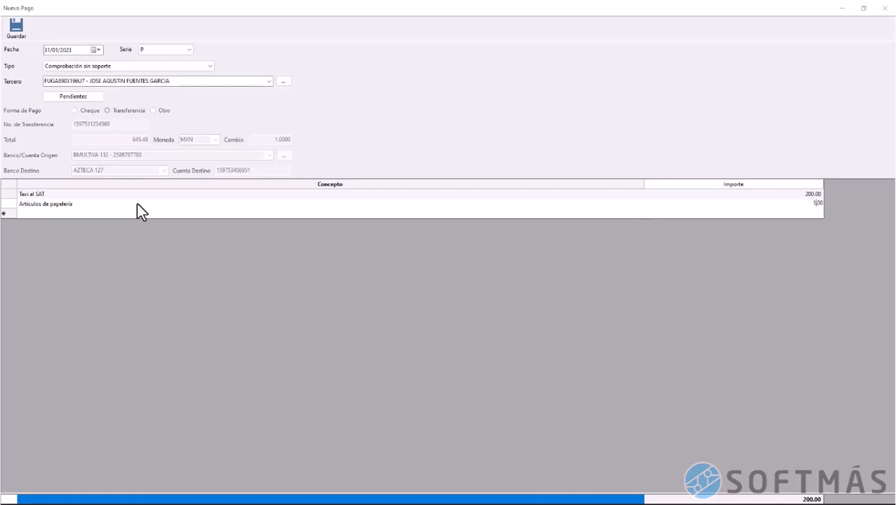
type("145.49")
key("Tab")
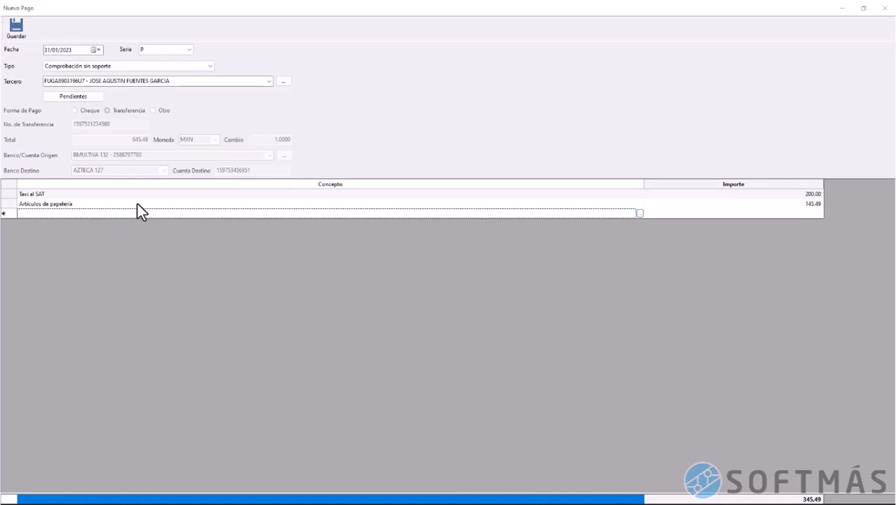
Add the refund line 'Devolución del dinero sobrande' for 300.00 and save the payment
left_click(147, 215)
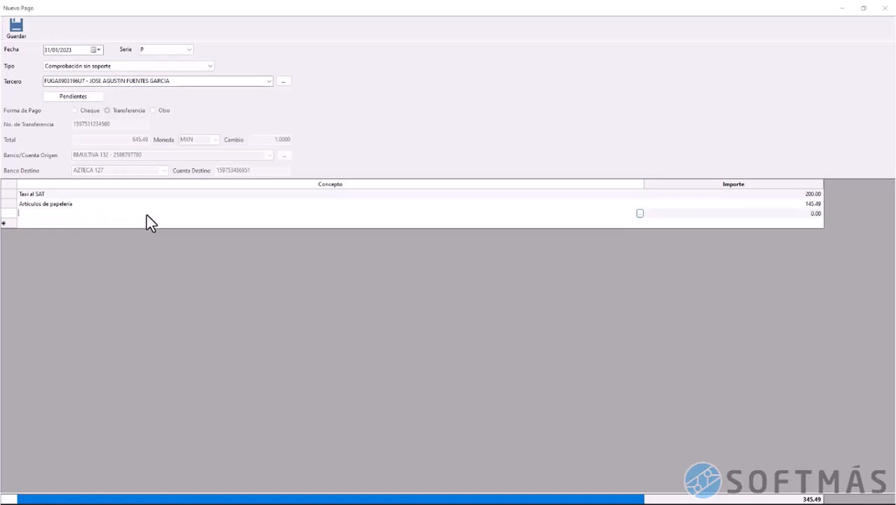
type("Dev")
type("olución")
type(" del")
type(" dinero sobrand")
type("e")
key("Tab")
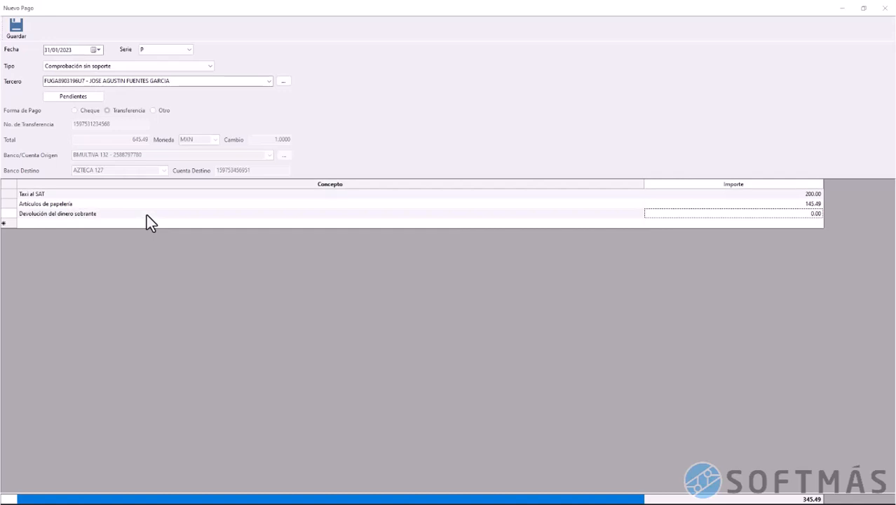
type("300")
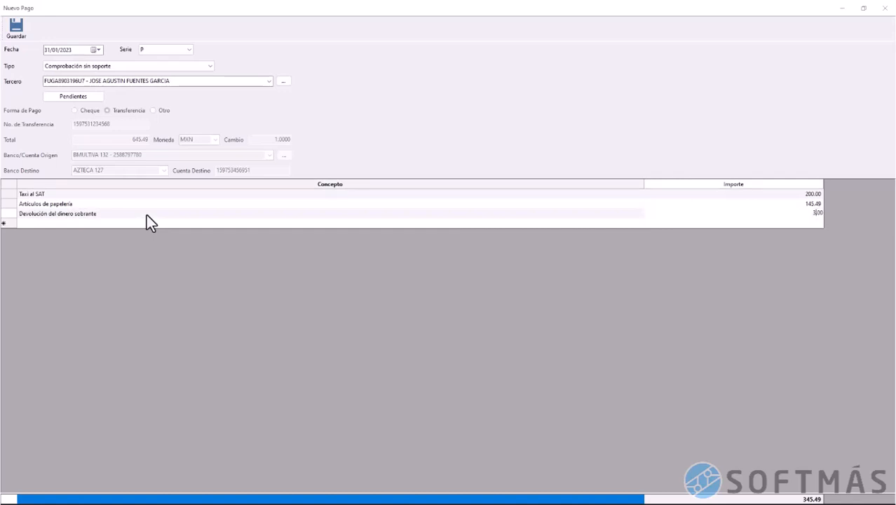
key("Tab")
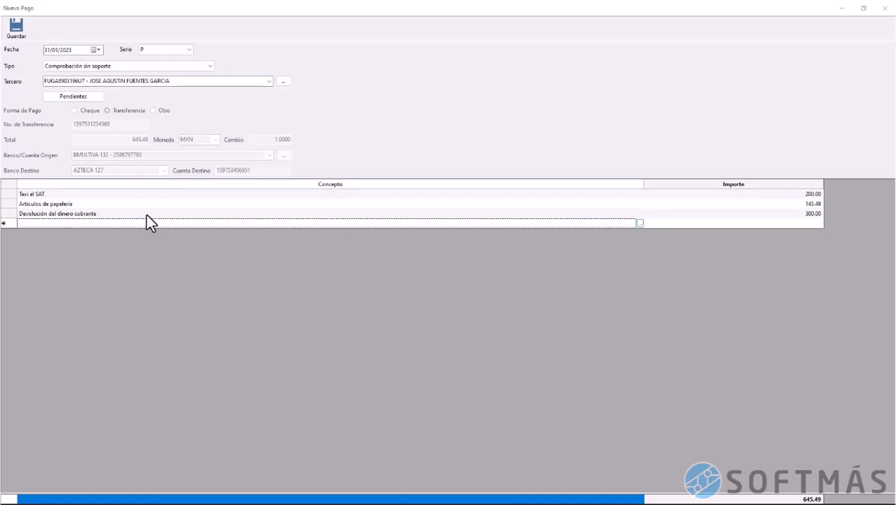
left_click(16, 33)
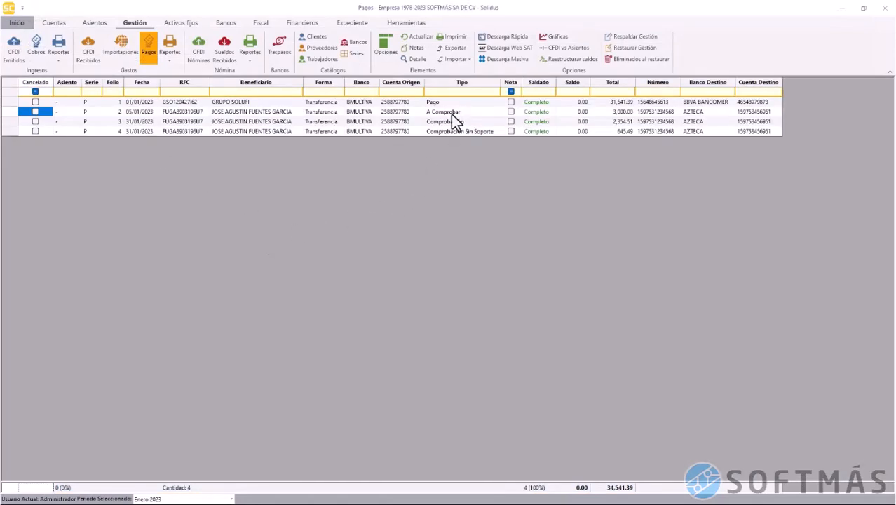
left_click(10, 112)
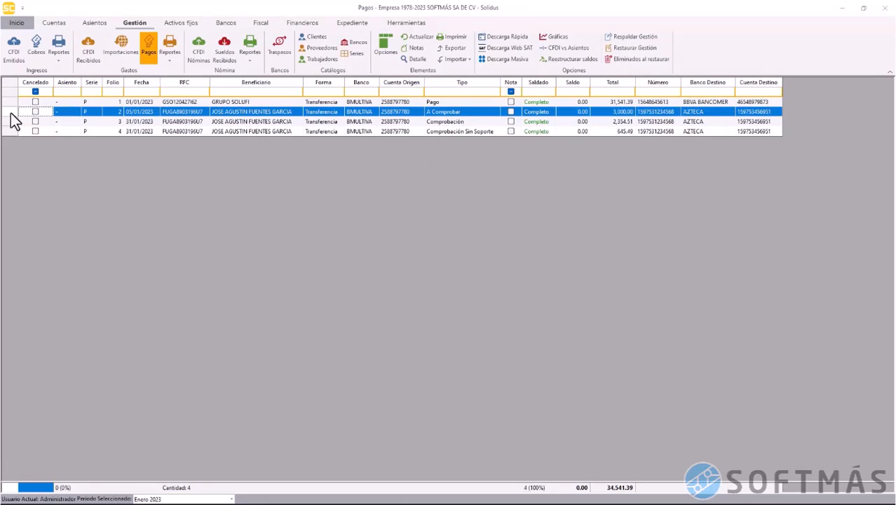
left_click(8, 123)
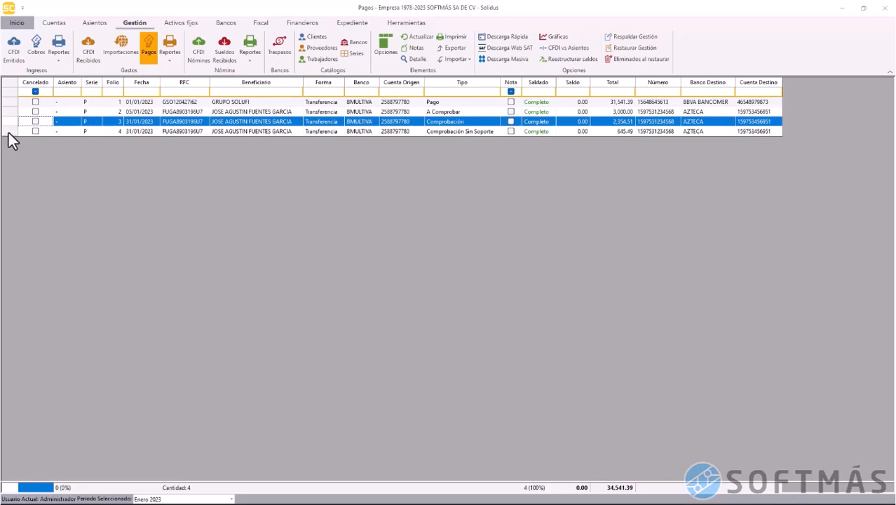
left_click(8, 133)
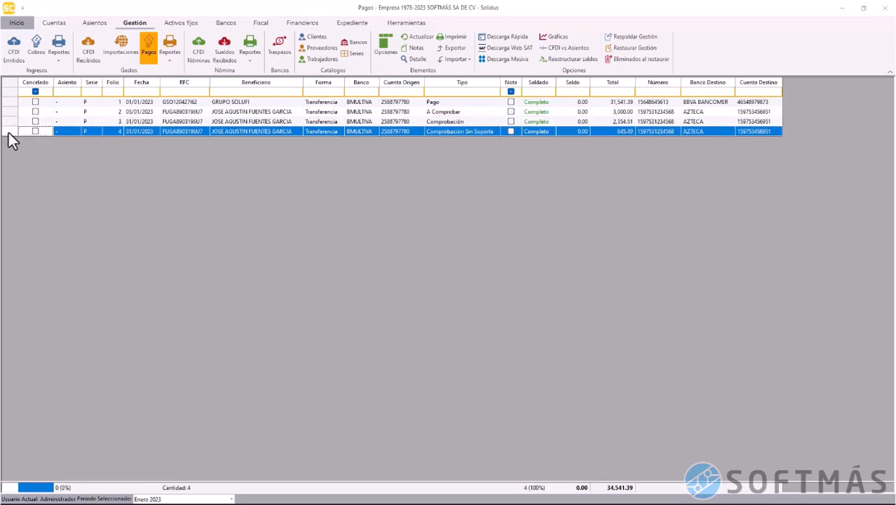
left_click(173, 58)
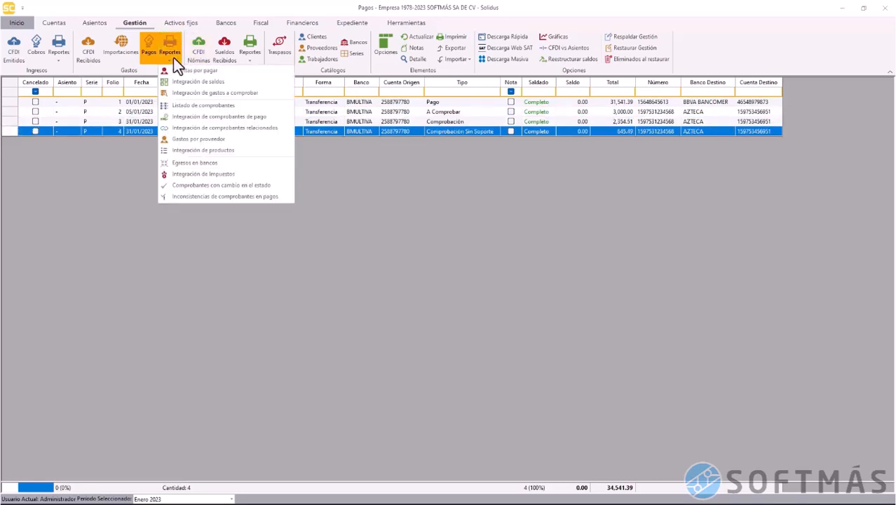
left_click(183, 94)
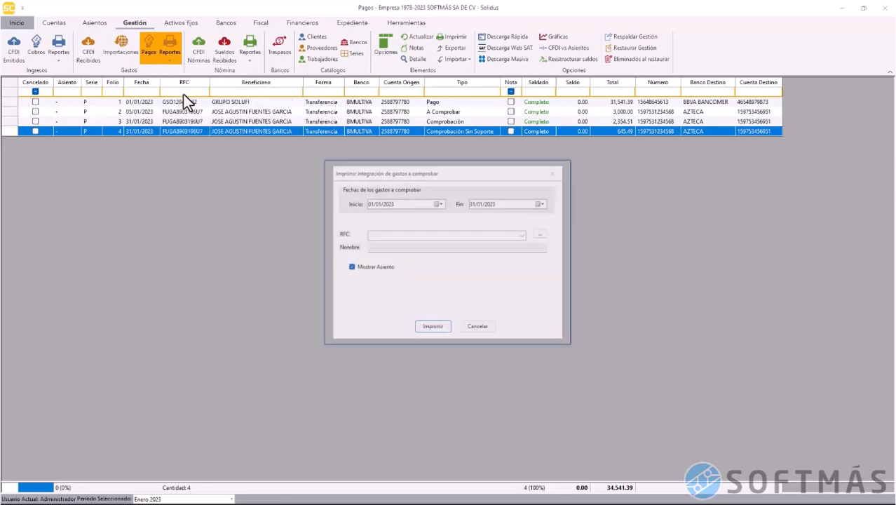
left_click(429, 331)
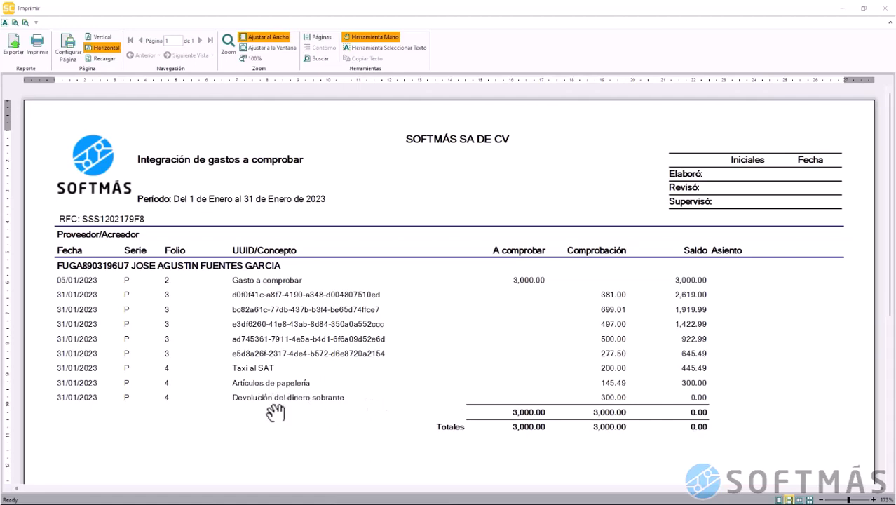
left_click(882, 9)
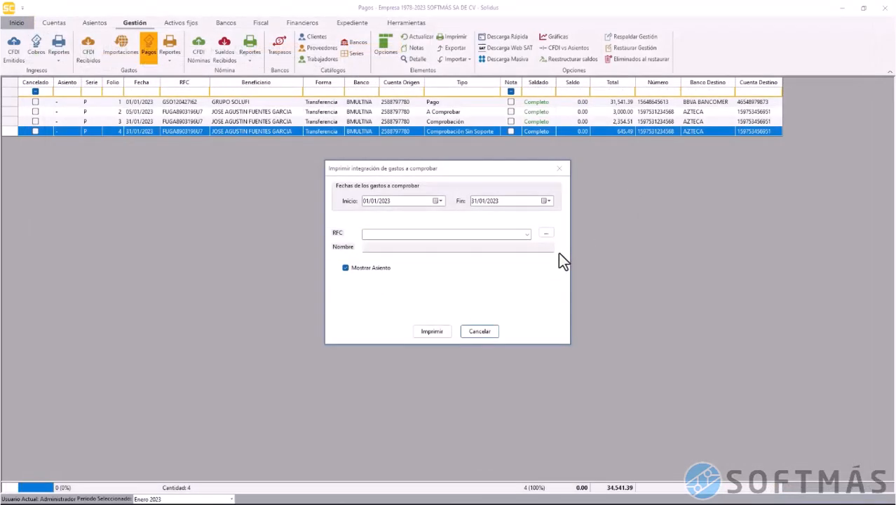
left_click(489, 334)
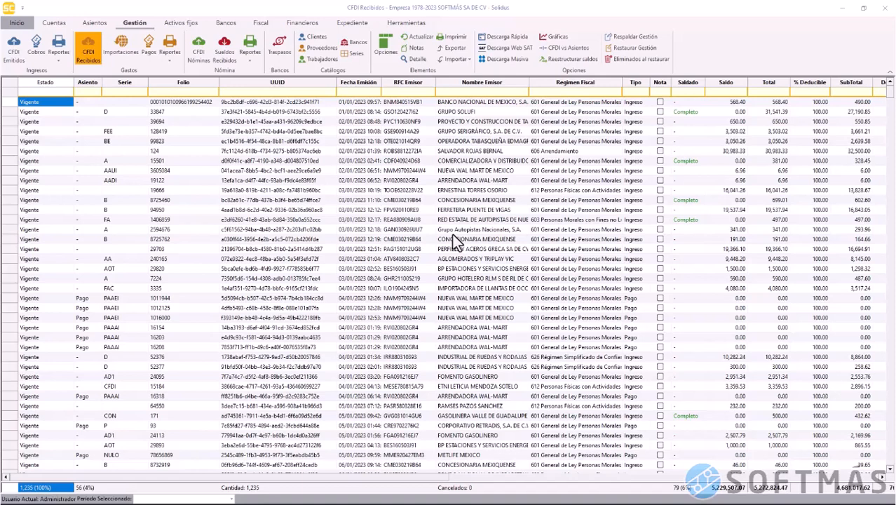
Switch to the Pagos list showing the seven completed payments
left_click(147, 55)
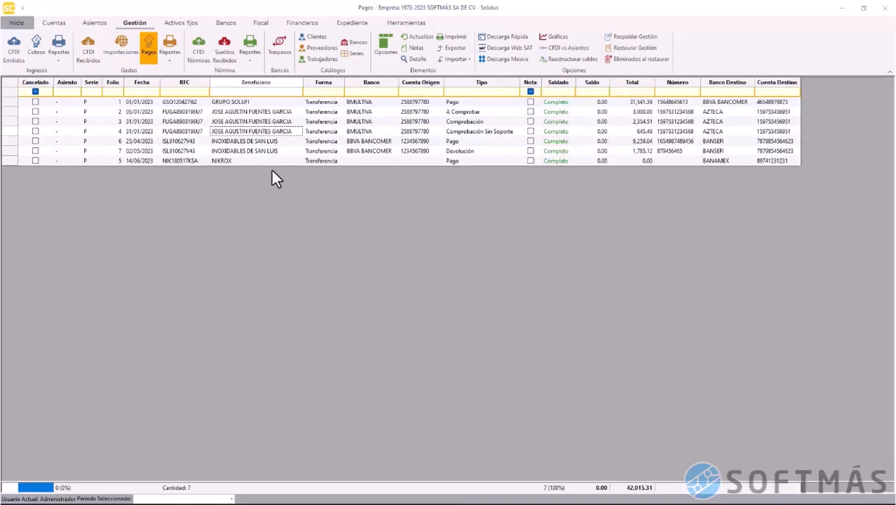
Start a Pago sin soporte to SOFTMAS SISTEMAS Y SERVICIOS by Transferencia 3, total 1800 MXN
right_click(356, 121)
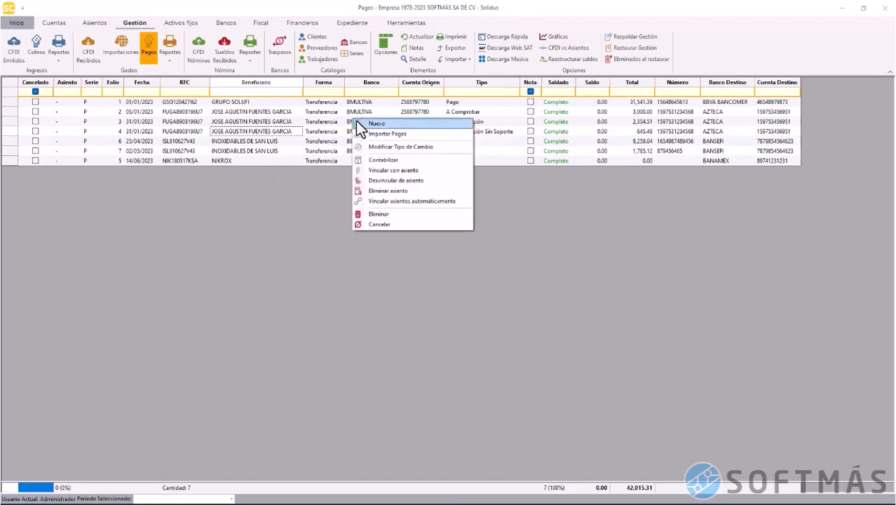
left_click(372, 123)
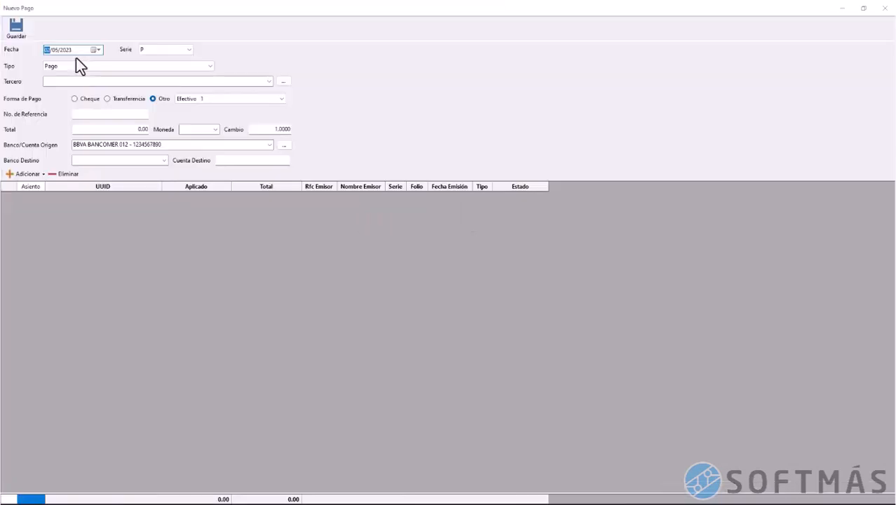
key("Right")
left_click(117, 66)
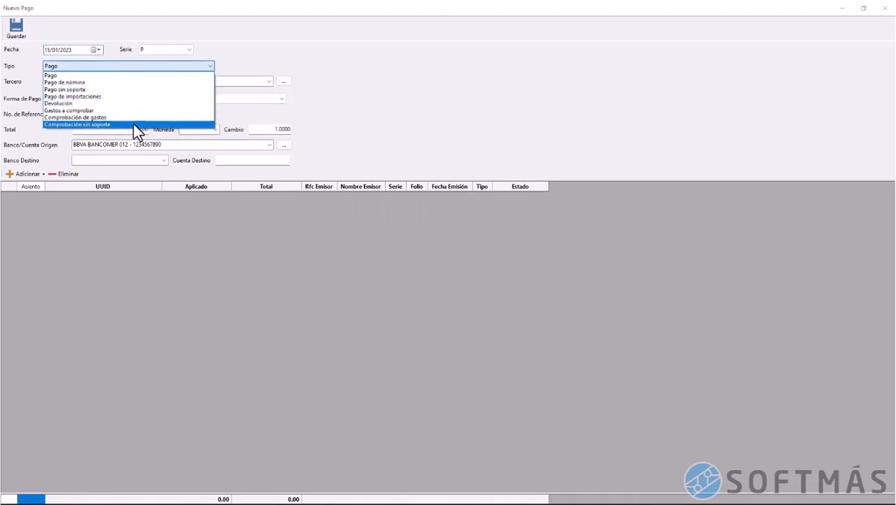
left_click(133, 90)
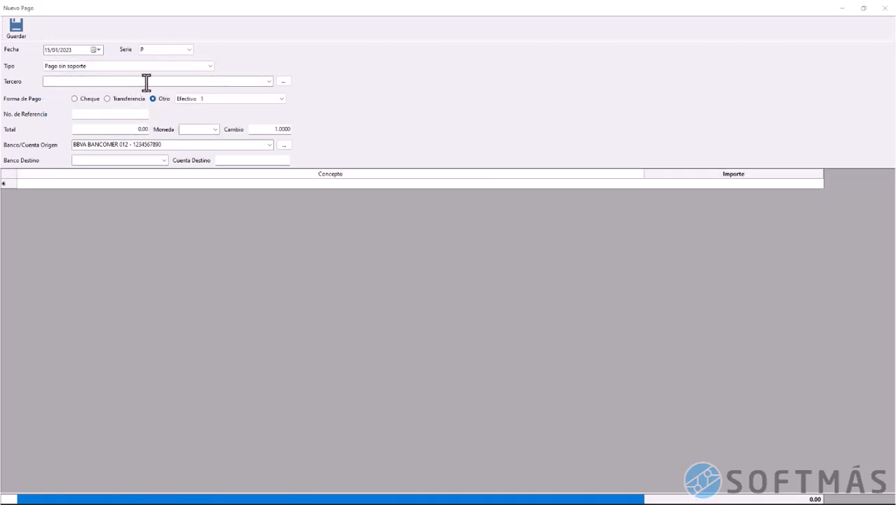
left_click(165, 81)
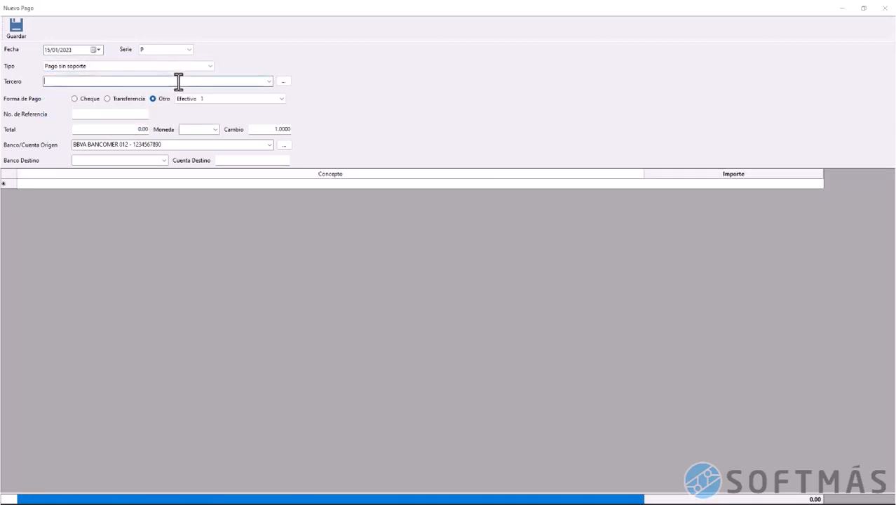
left_click(269, 81)
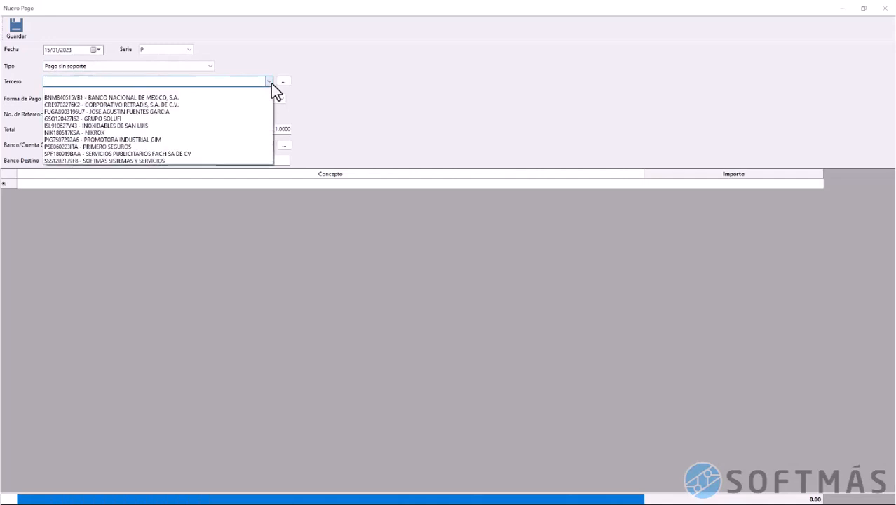
left_click(241, 164)
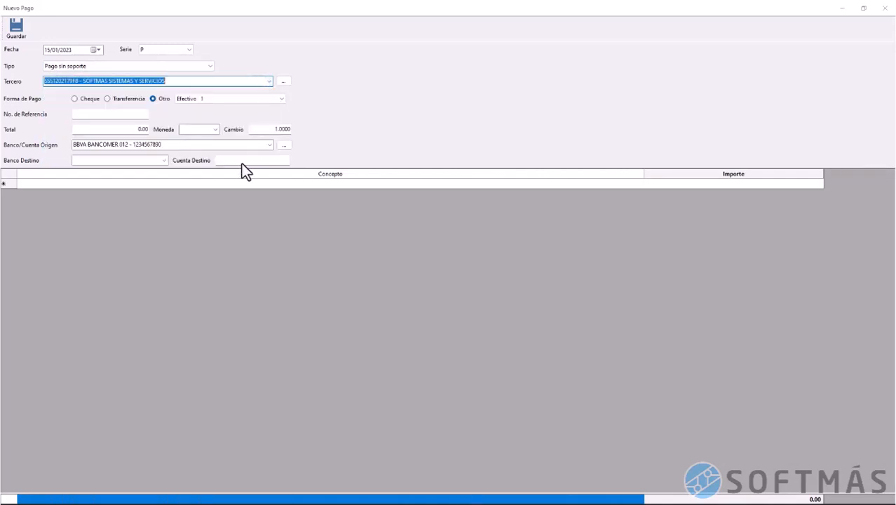
left_click(200, 99)
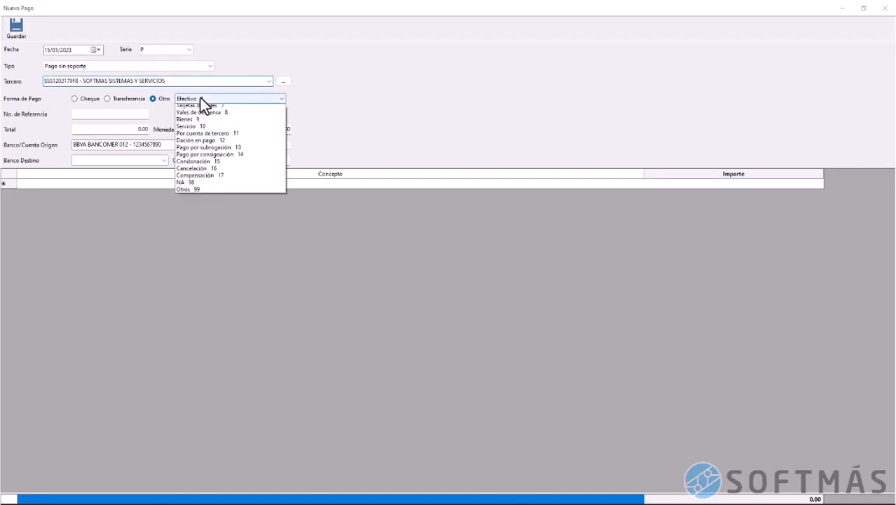
left_click(204, 122)
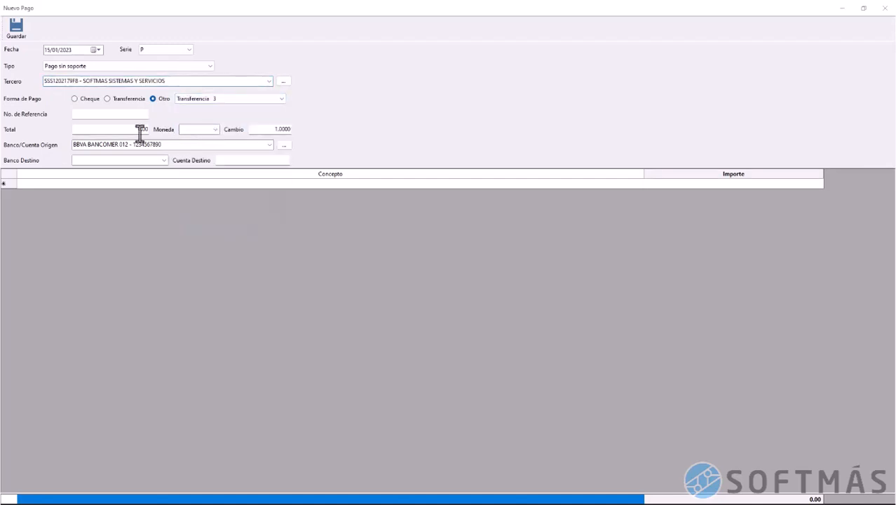
left_click(118, 132)
type("1800")
type("MXN")
Add concepts for December IVA (1,000.00) and December ISR personas morales (600.00)
left_click(119, 184)
type("Pago de IV")
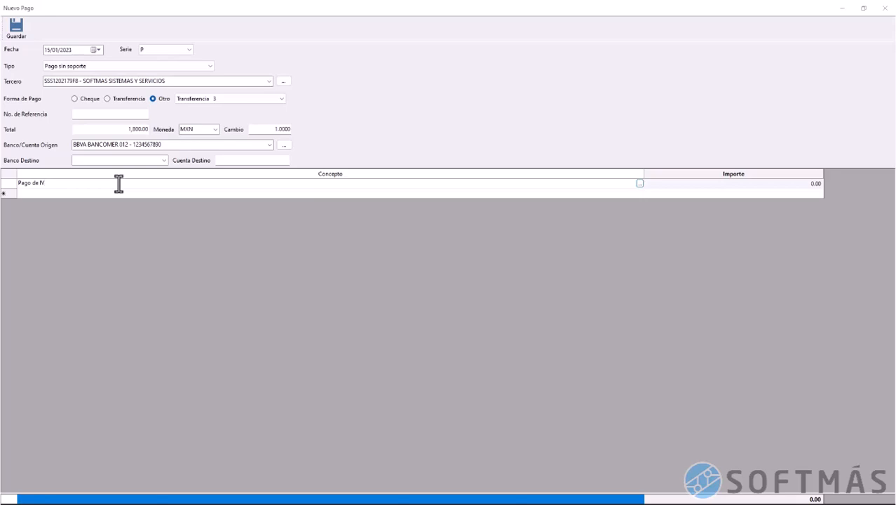
type("A del mes de diciembre")
key("Tab")
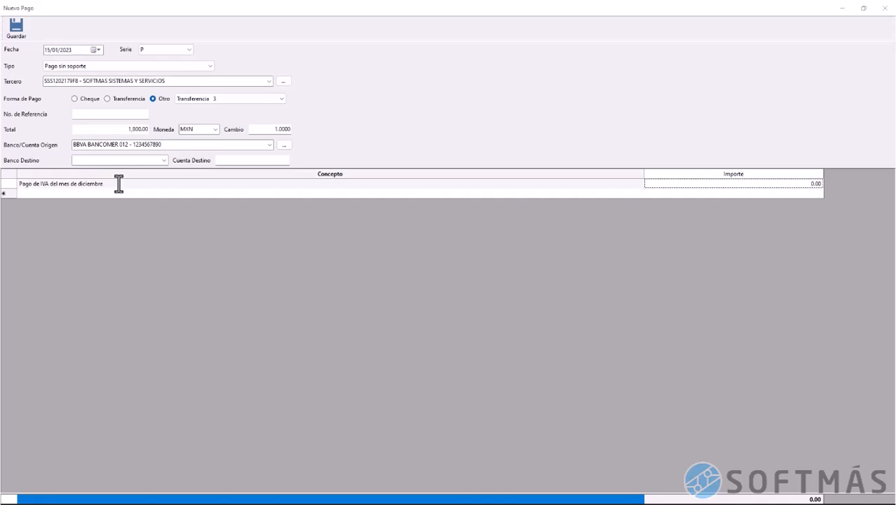
type("1000")
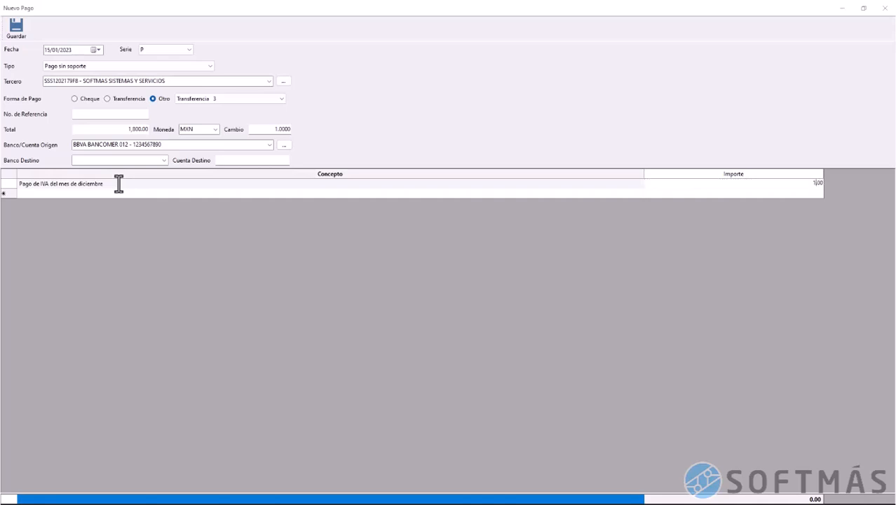
key("Tab")
left_click(84, 194)
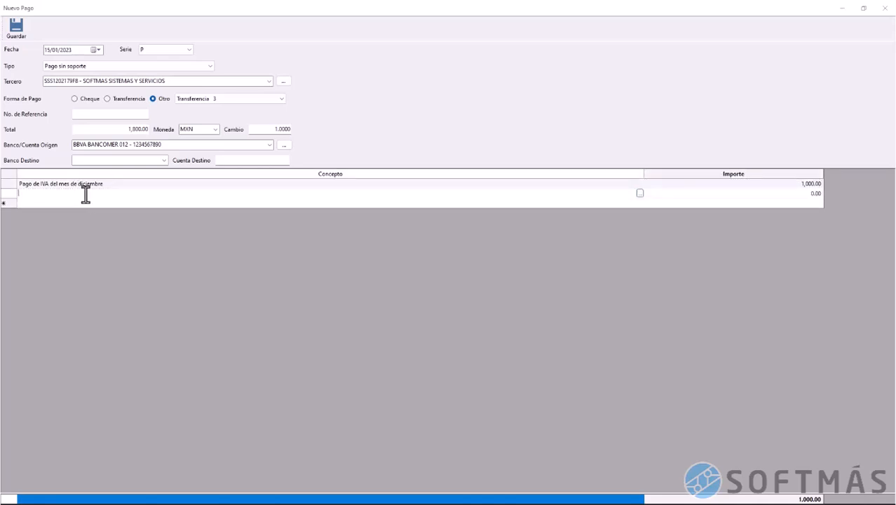
type("Pago de ISR personas morales de diciembre")
key("Tab")
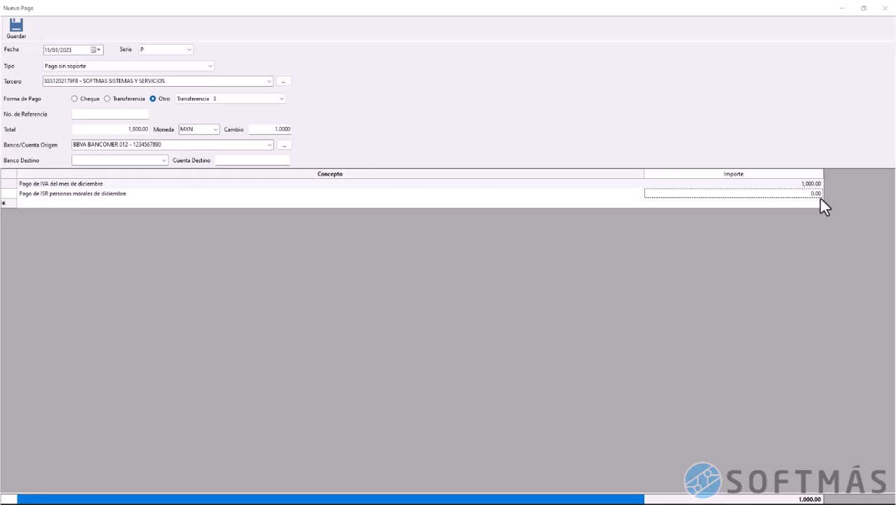
left_click(801, 197)
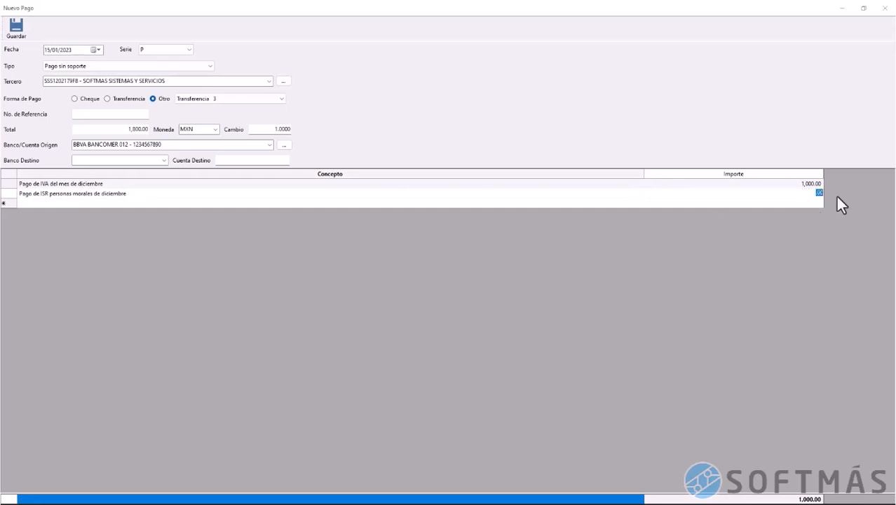
type("600")
key("Tab")
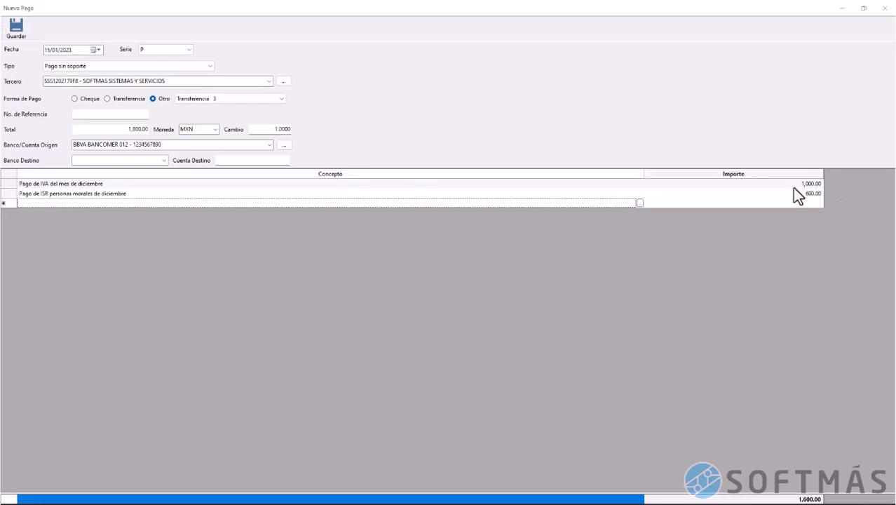
Add 'Pago de retenciones de ISR arrendamiento' for 200.00 and save the payment
left_click(423, 204)
type("Pago")
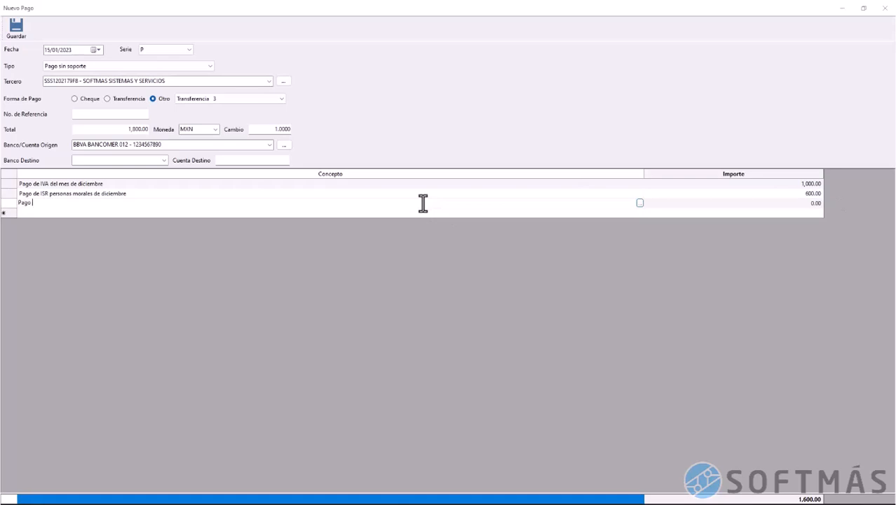
type(" de retenciones de ISR arrendamiento")
key("Tab")
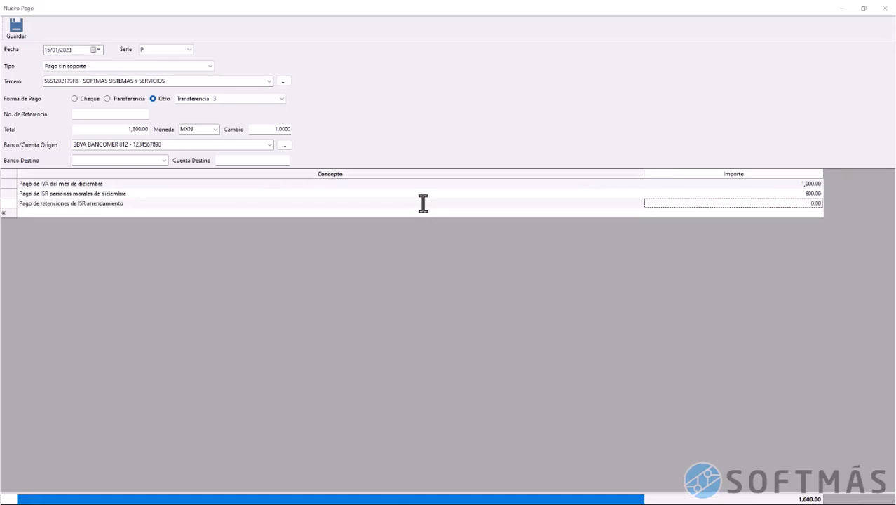
type("200")
key("Tab")
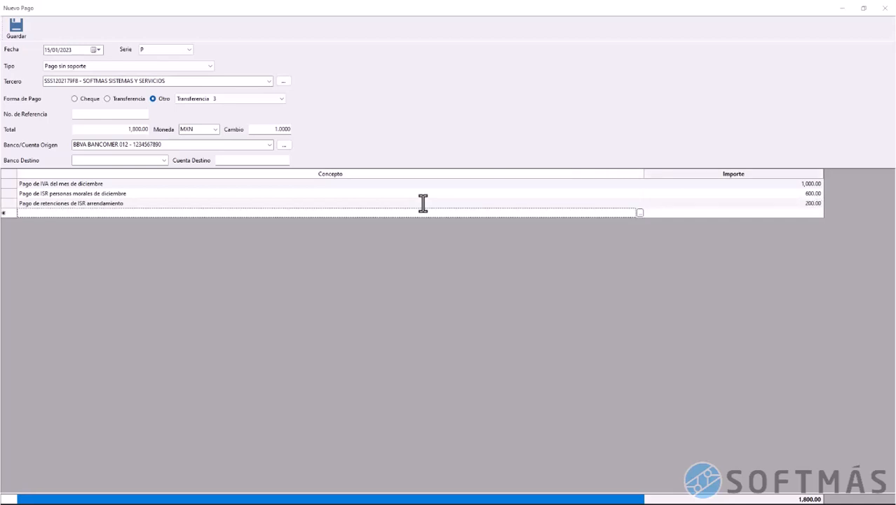
left_click(291, 204)
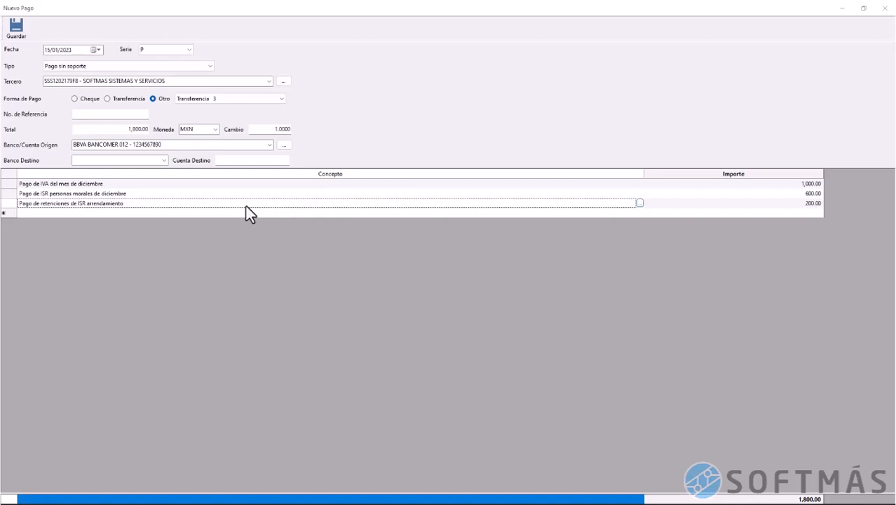
left_click(21, 32)
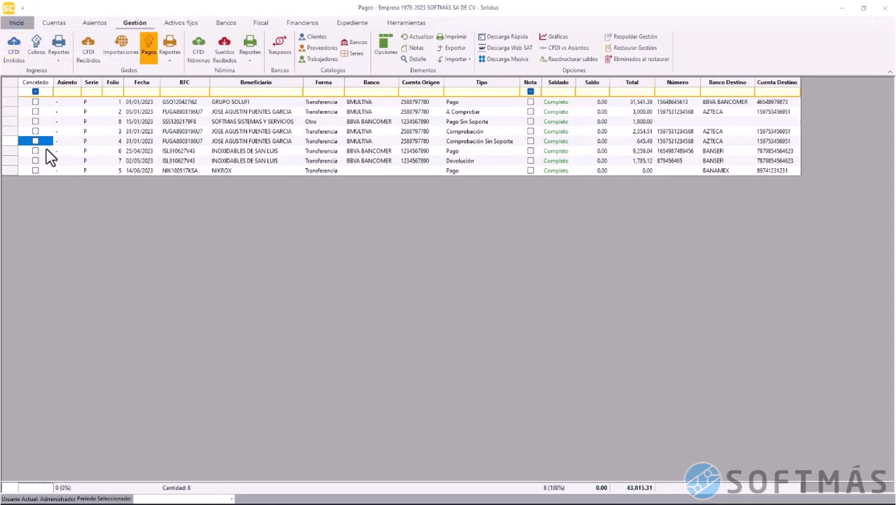
Show, then hide, the details of payment folio 8 to review its concepts
left_click(13, 120)
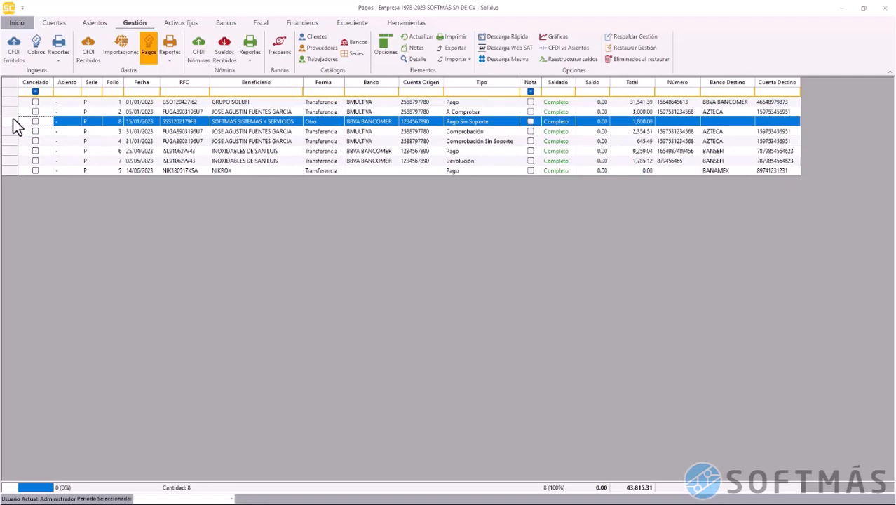
left_click(414, 62)
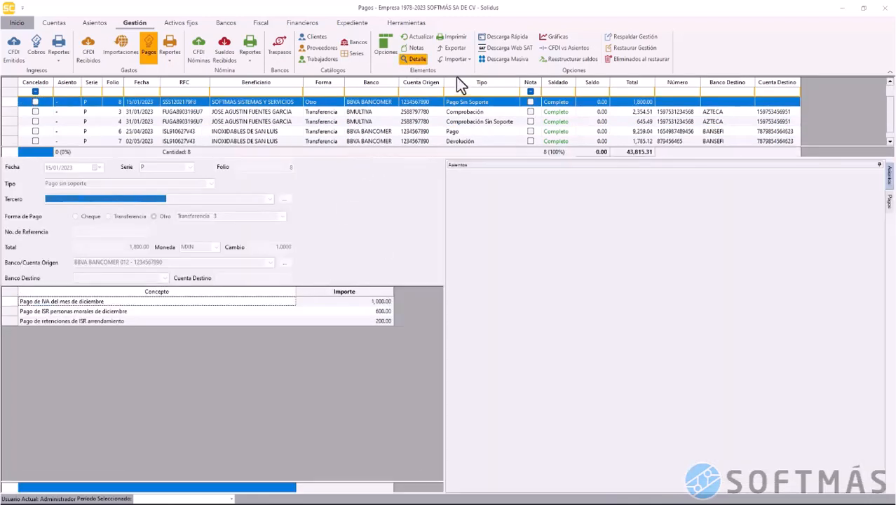
left_click(412, 60)
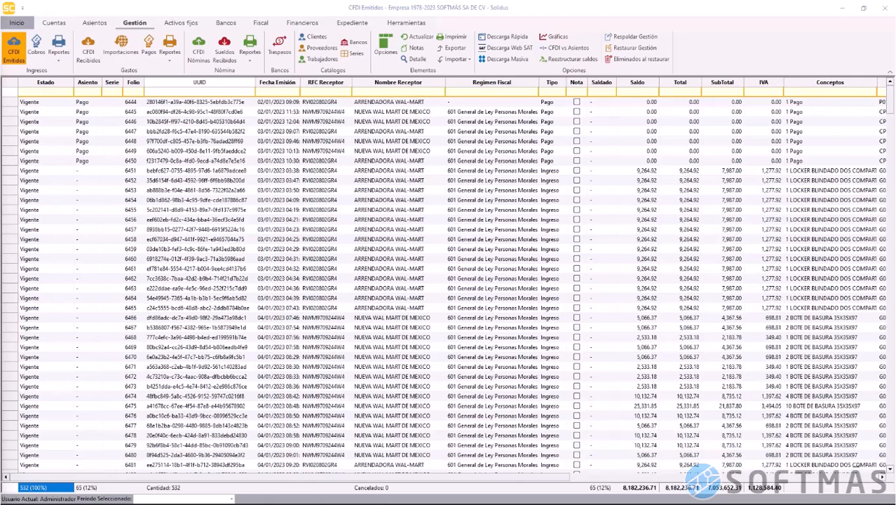
Open the detail preview of the OPENPAY invoice in the CFDI Recibidos list
left_click(441, 261)
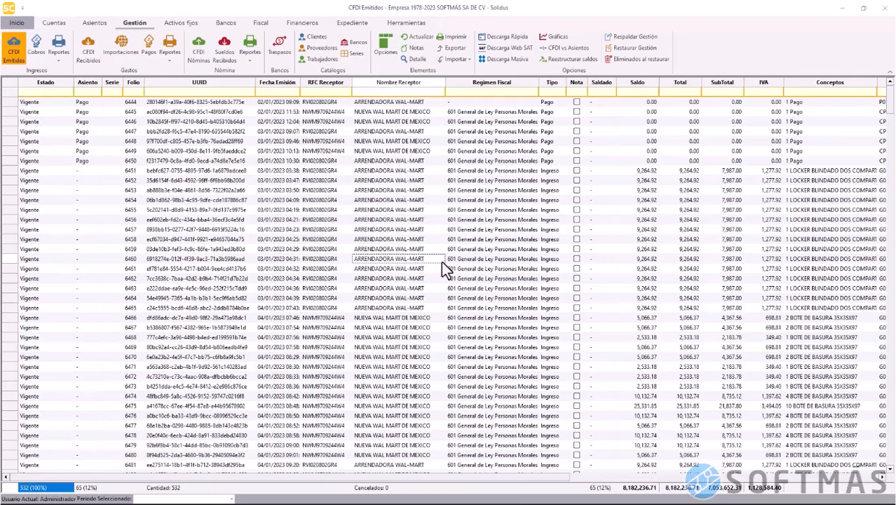
left_click(94, 60)
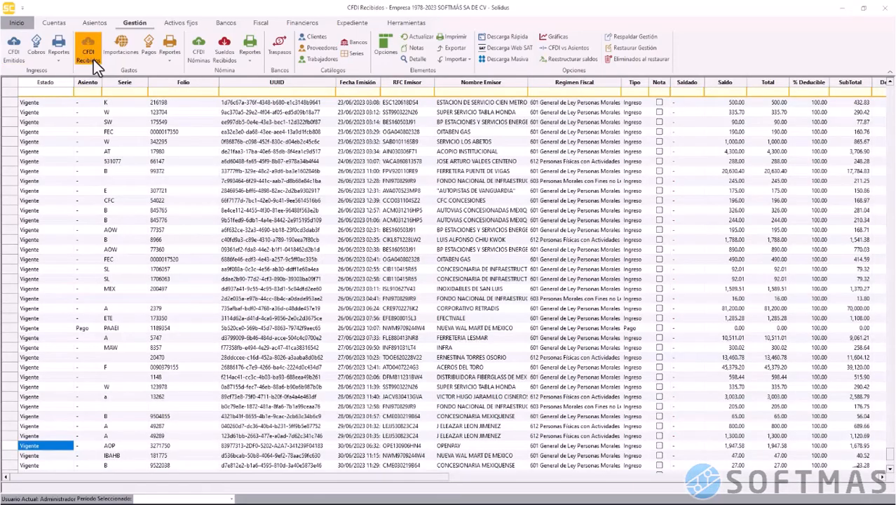
left_click(12, 446)
scroll(208, 343, "down", 5)
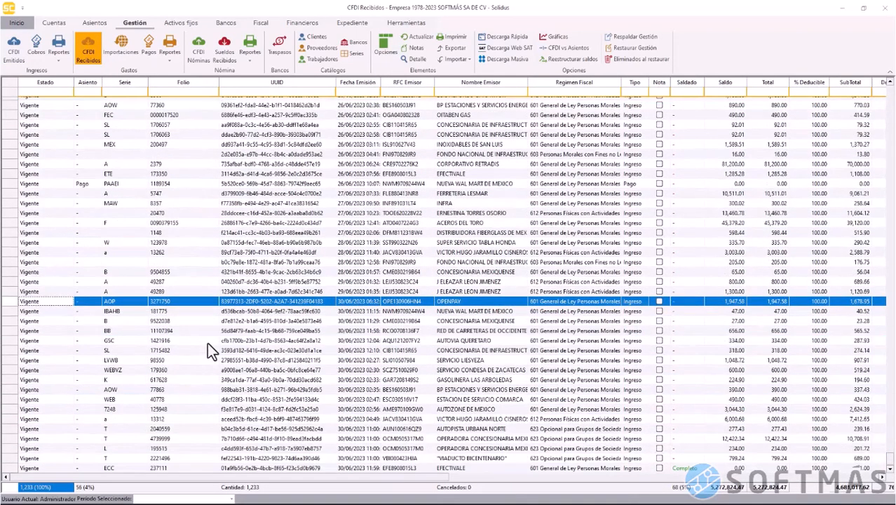
left_click(419, 61)
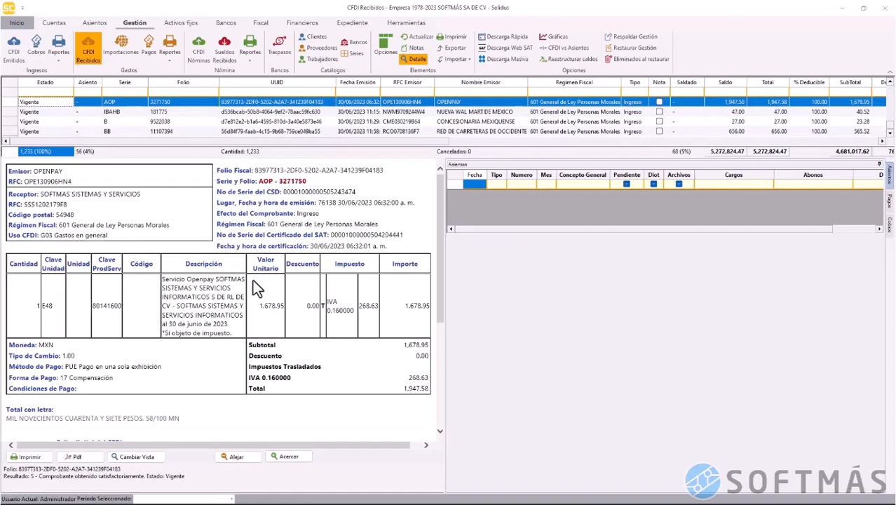
Check its 17 Compensación payment form, then close the detail preview
scroll(253, 279, "down", 5)
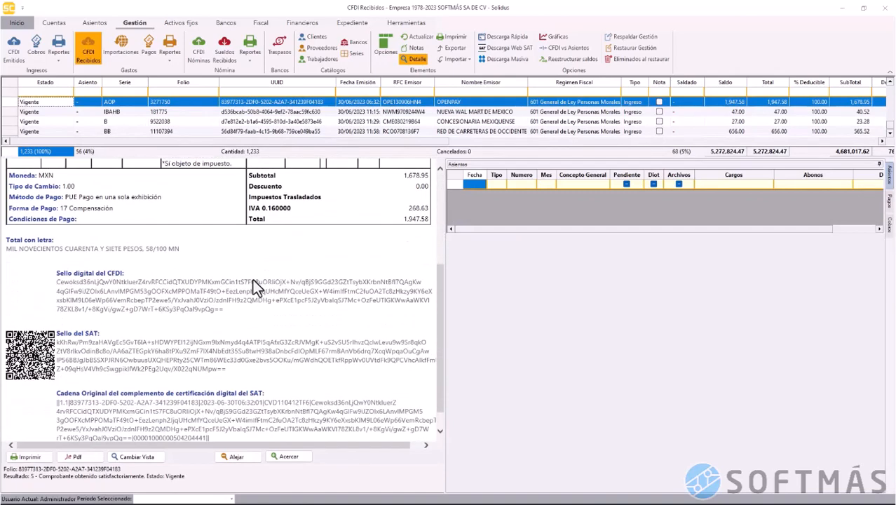
scroll(252, 279, "down", 1)
scroll(253, 279, "up", 3)
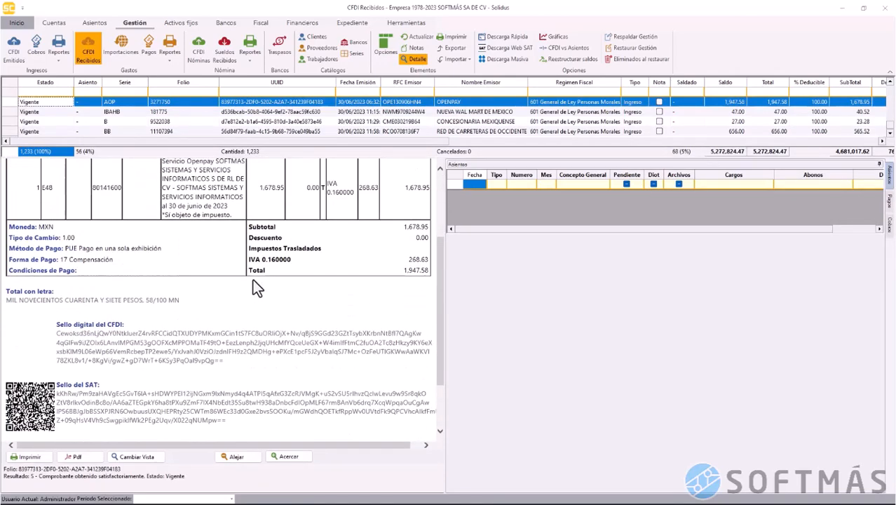
scroll(257, 289, "up", 1)
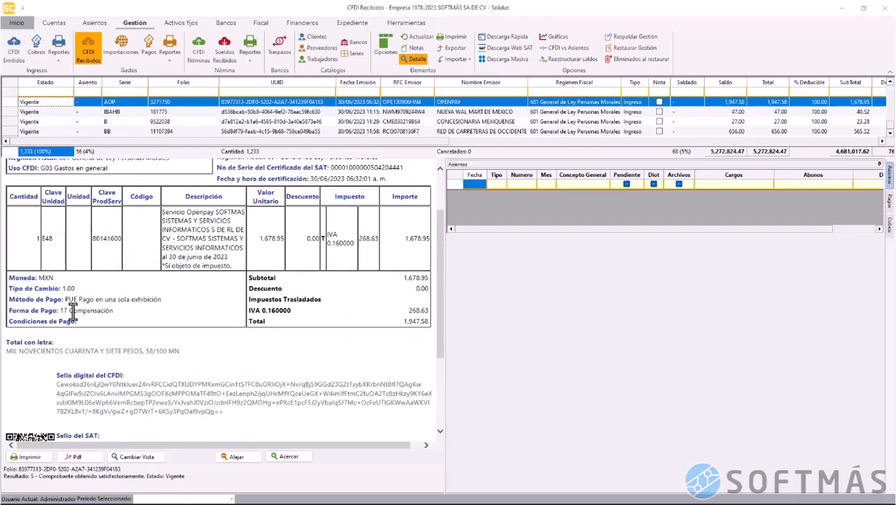
left_click_drag(62, 311, 91, 316)
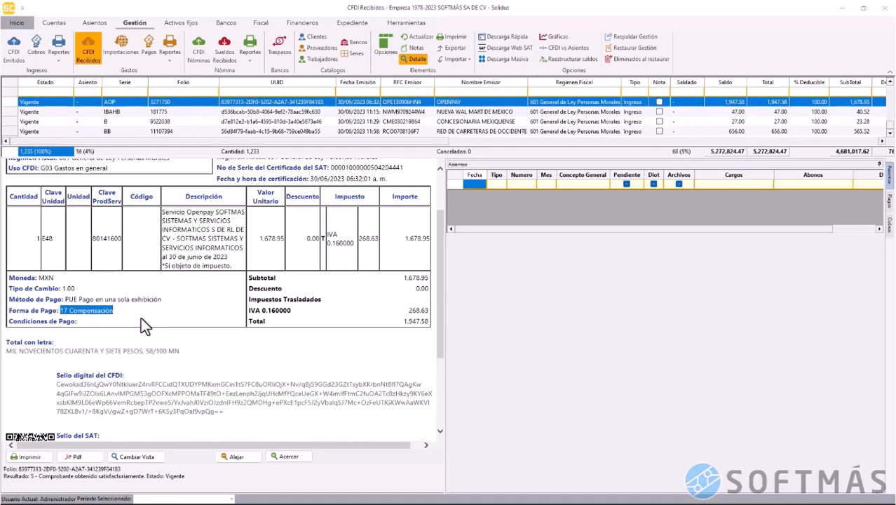
left_click(414, 57)
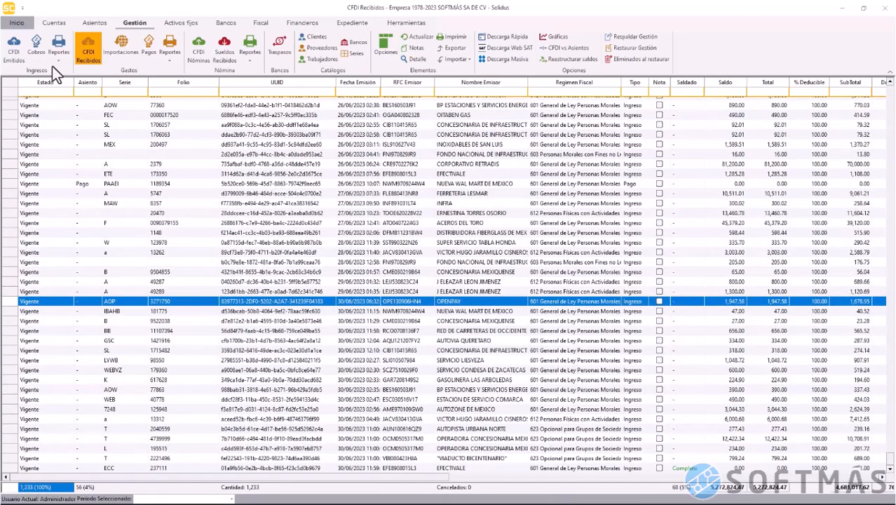
Filter issued CFDIs to serie F and bring up actions for FORTRADE SF invoice 6855
left_click(12, 57)
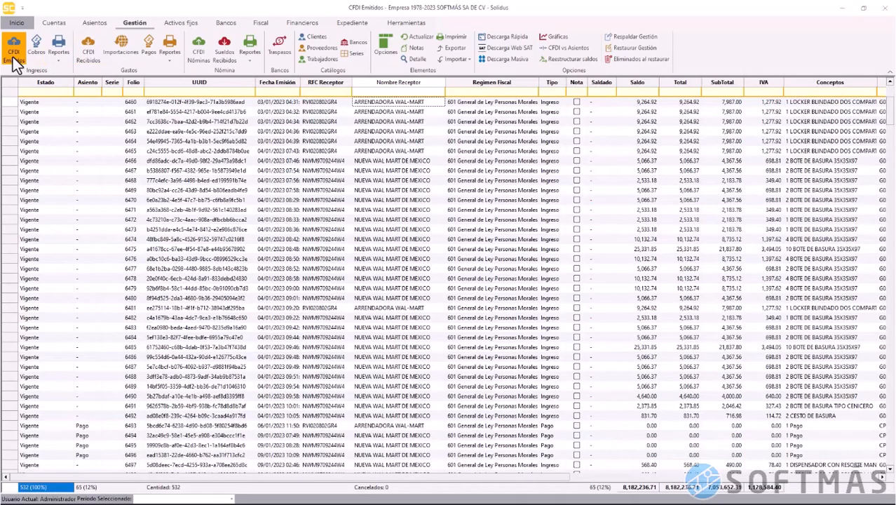
left_click(133, 93)
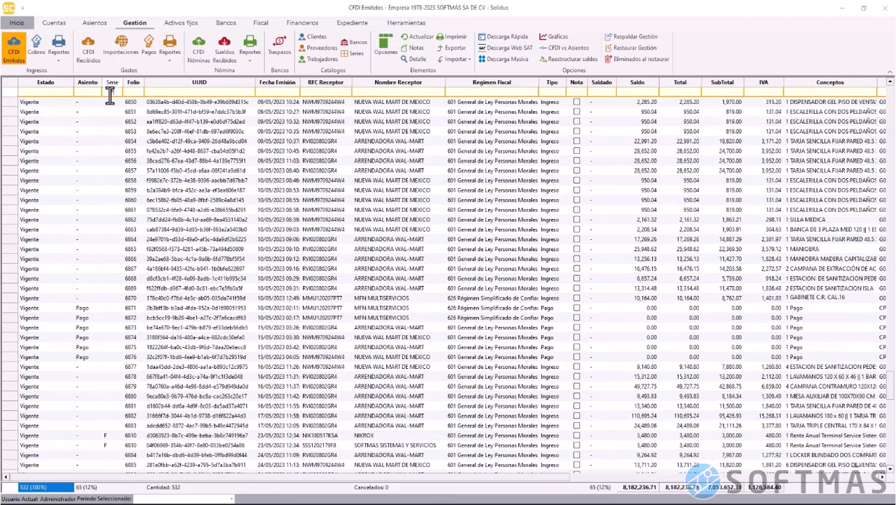
left_click(111, 92)
type("F")
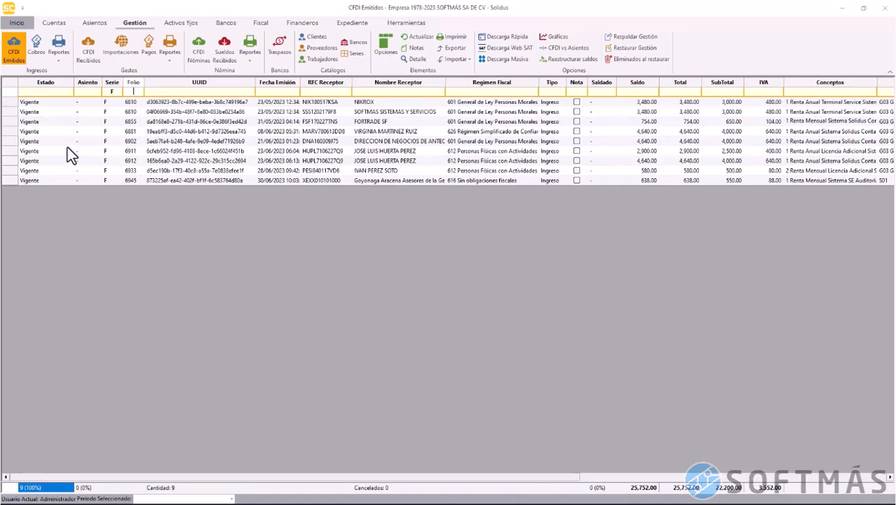
left_click(13, 121)
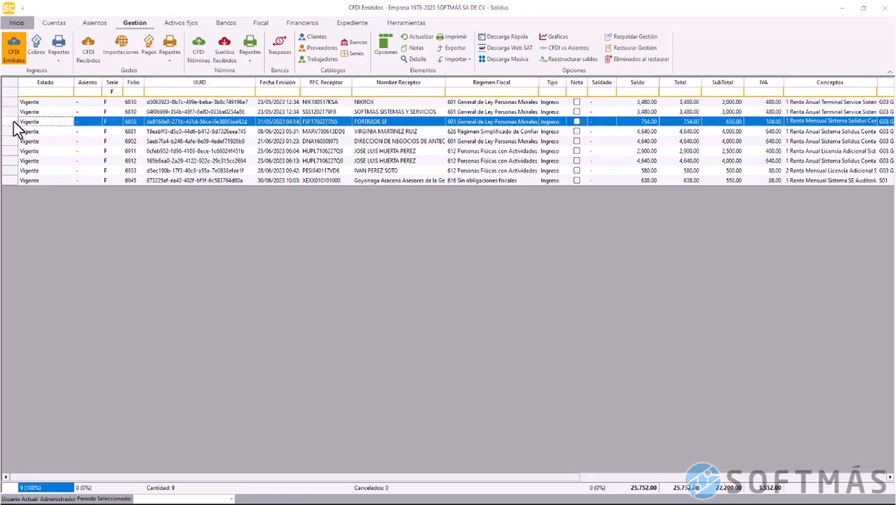
right_click(13, 120)
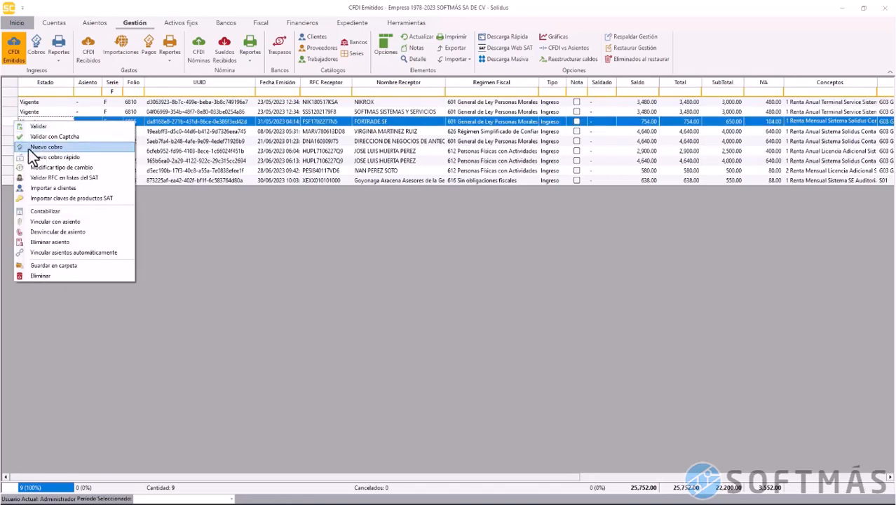
Save a 726.43 cobro against invoice 6855 into the BBVA BANCOMER 012 account
left_click(28, 148)
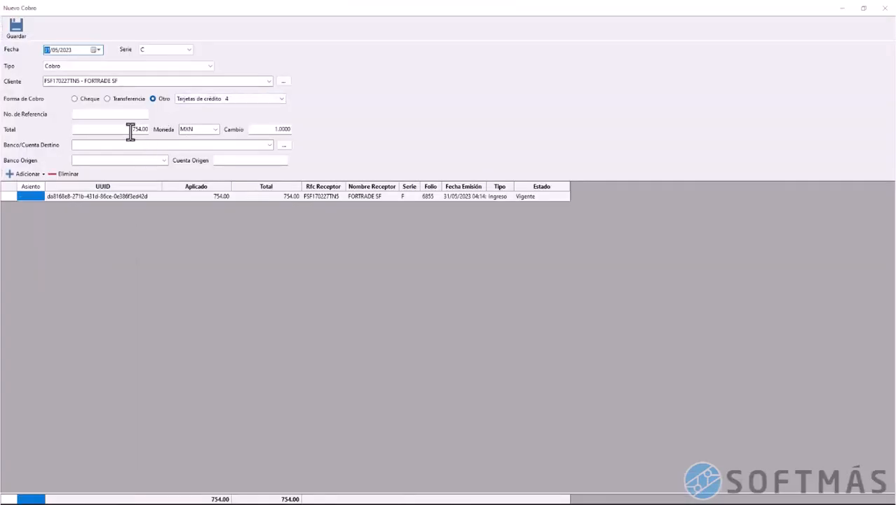
left_click_drag(130, 132, 165, 132)
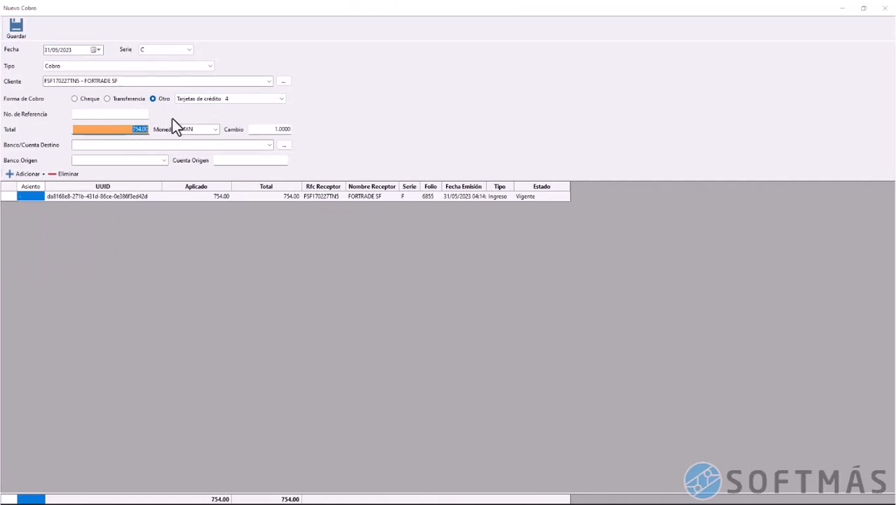
type("726.43")
left_click(269, 145)
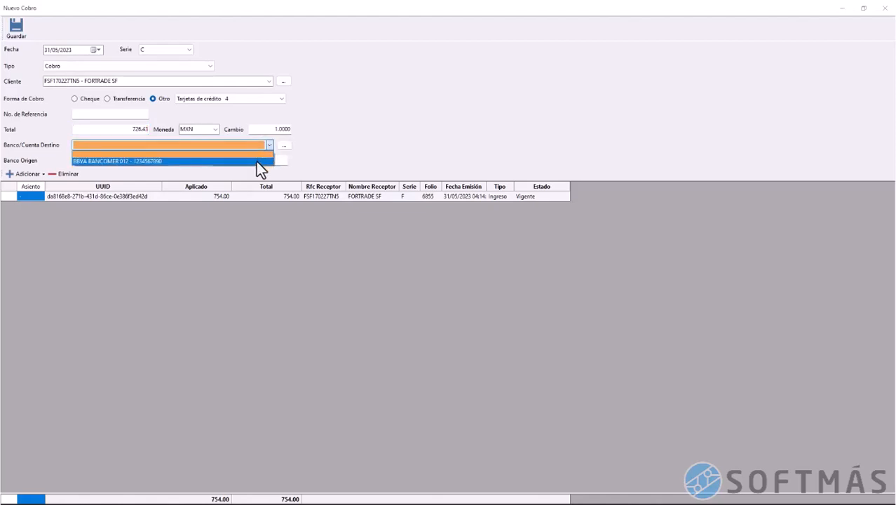
left_click(256, 161)
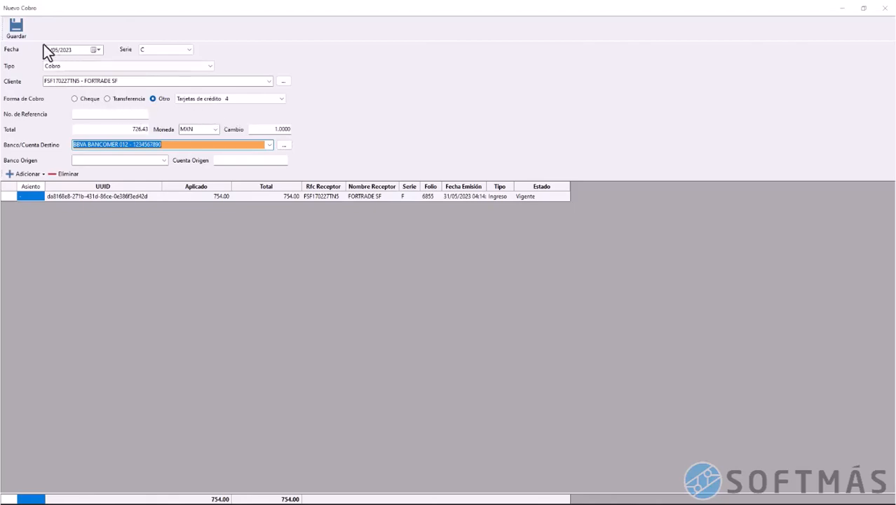
left_click(15, 28)
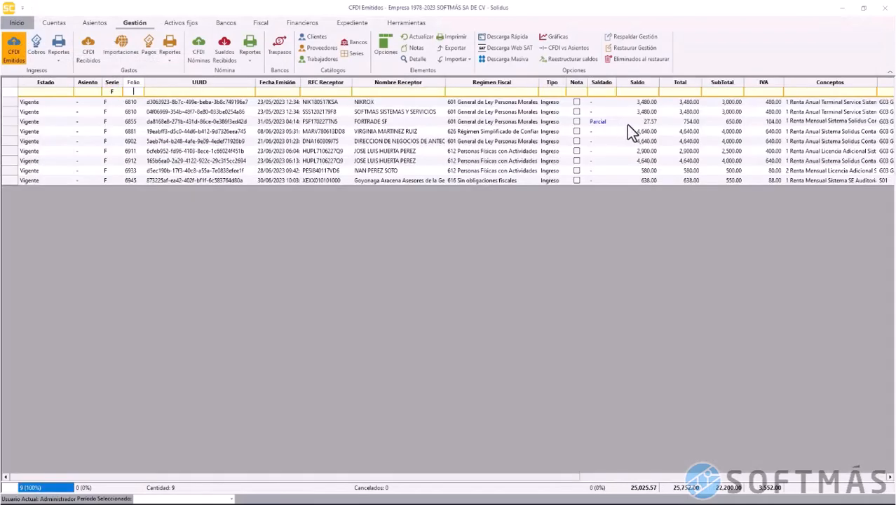
Save a 4,171.73 cobro against invoice 6881 into BBVA Bancomer
left_click(627, 125)
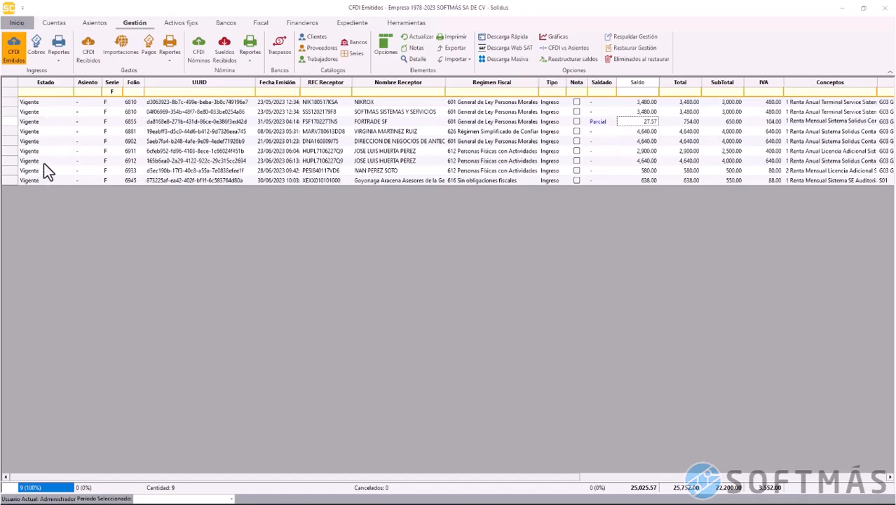
left_click(15, 132)
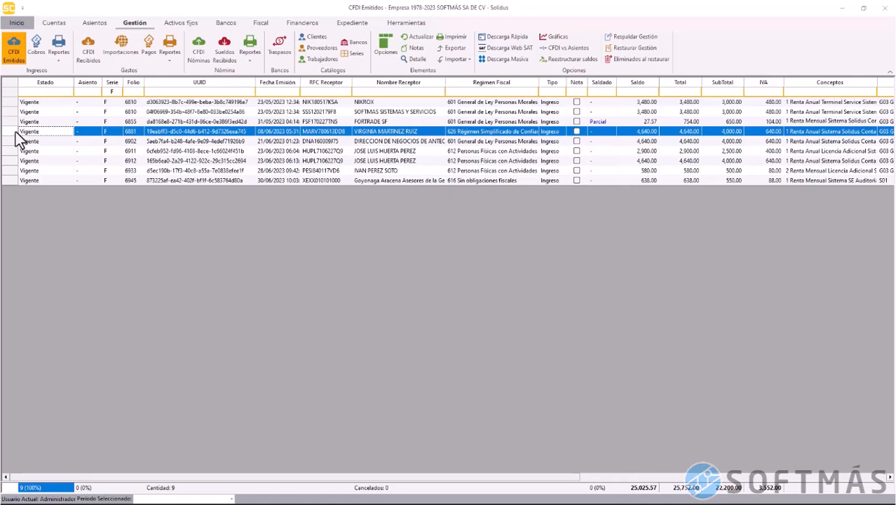
right_click(15, 132)
left_click(45, 158)
left_click(129, 130)
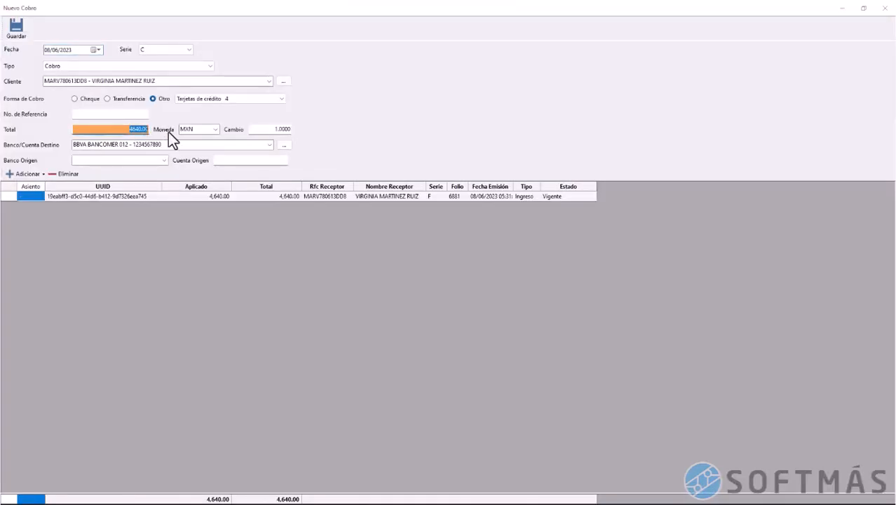
type("4171.73")
left_click(216, 146)
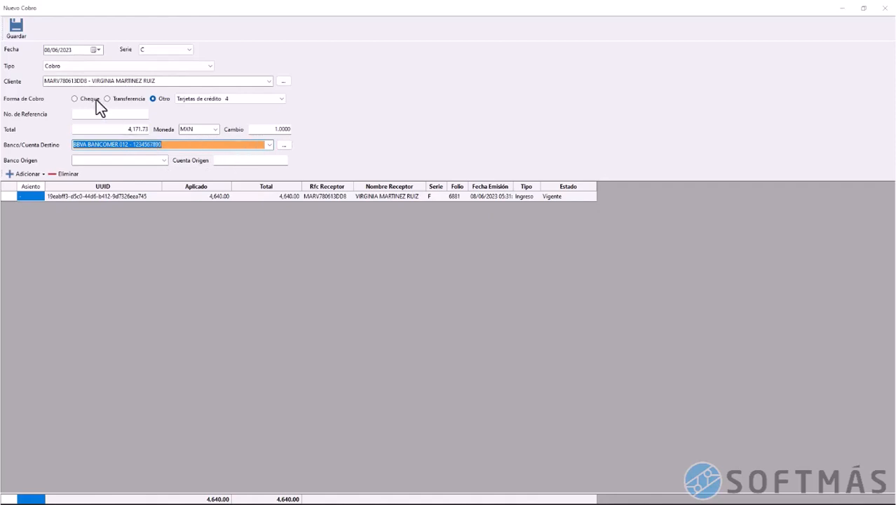
left_click(14, 30)
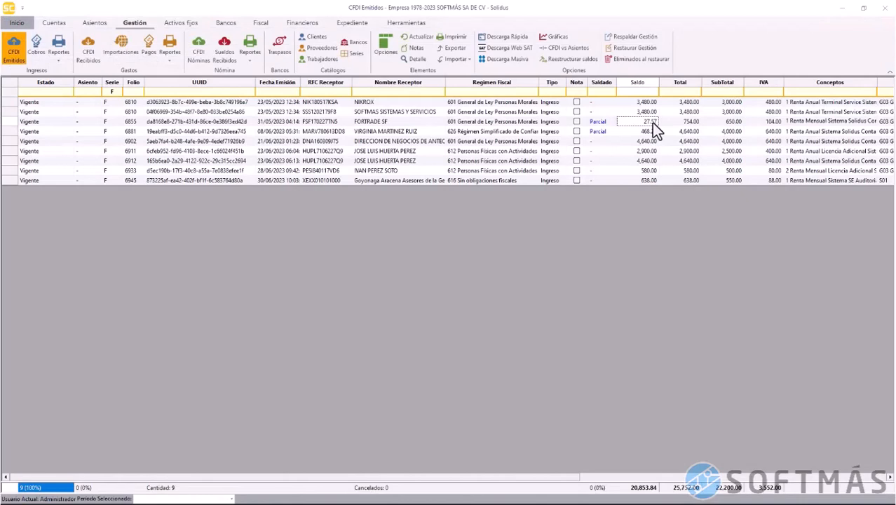
Save a 4,099.07 cobro against invoice 6902 into BBVA Bancomer
left_click(650, 133)
left_click(12, 142)
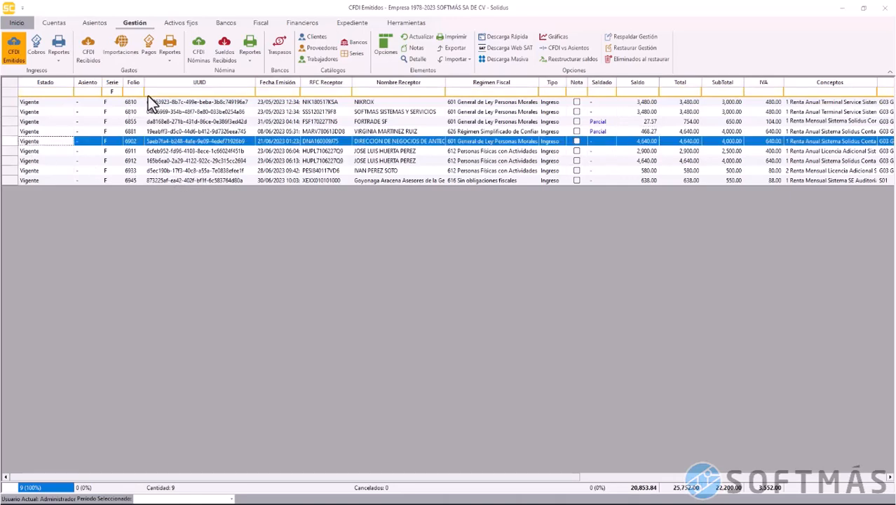
right_click(12, 143)
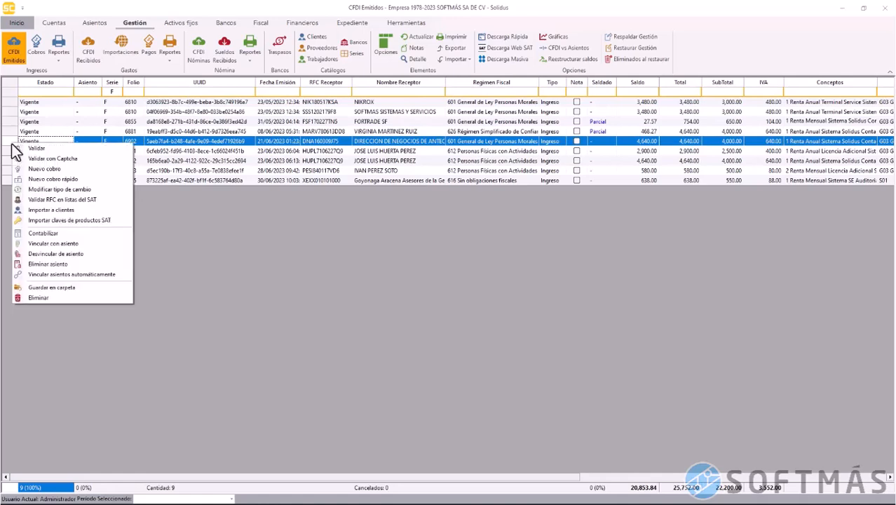
left_click(46, 171)
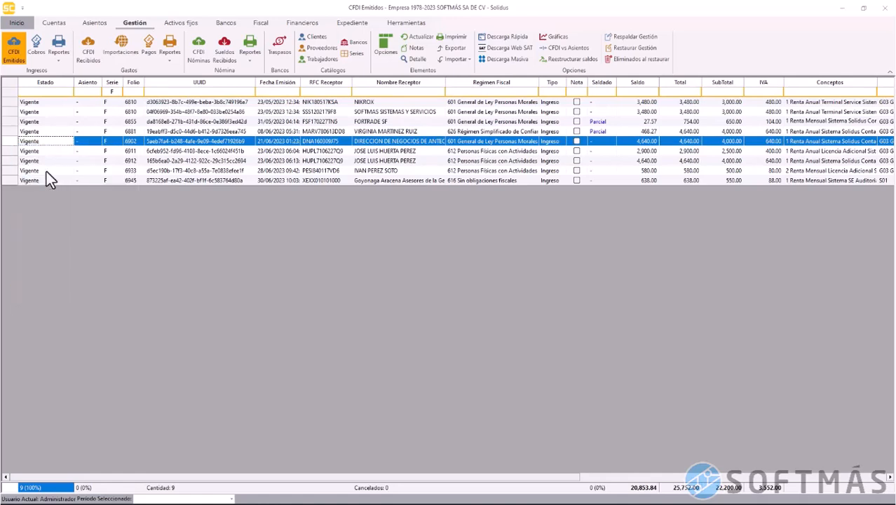
left_click_drag(125, 132, 161, 132)
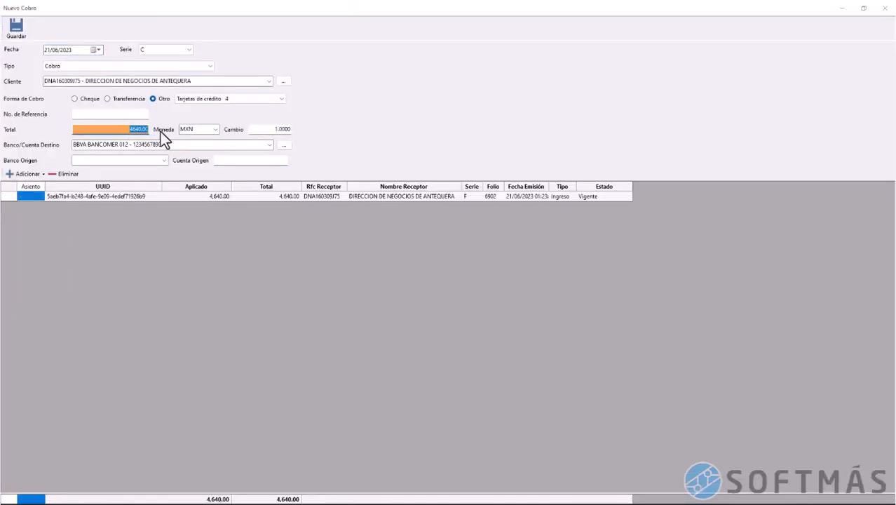
type("4099")
left_click(168, 144)
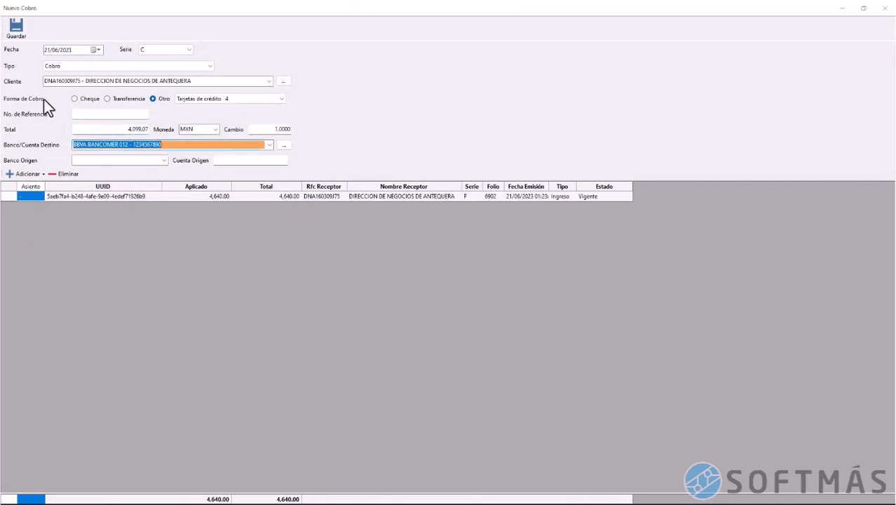
left_click(19, 29)
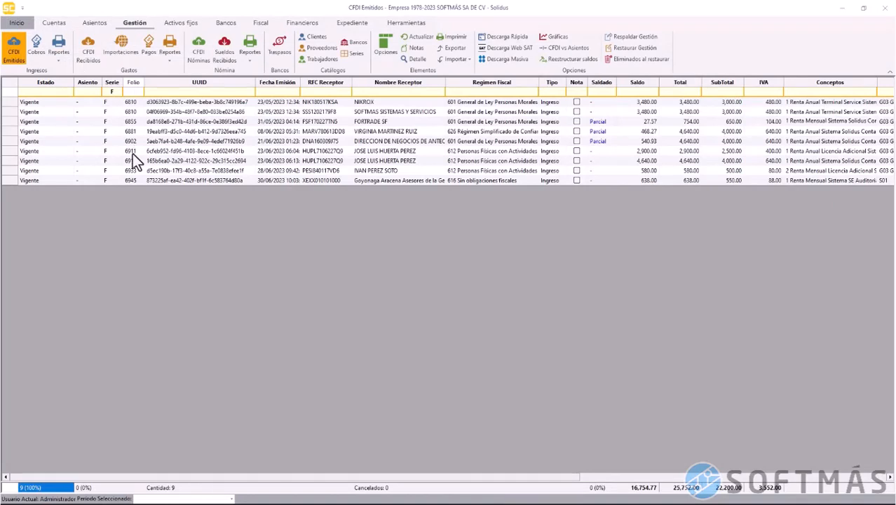
Record a 2,561.92 collection on invoice 6911 and save it
left_click(133, 153)
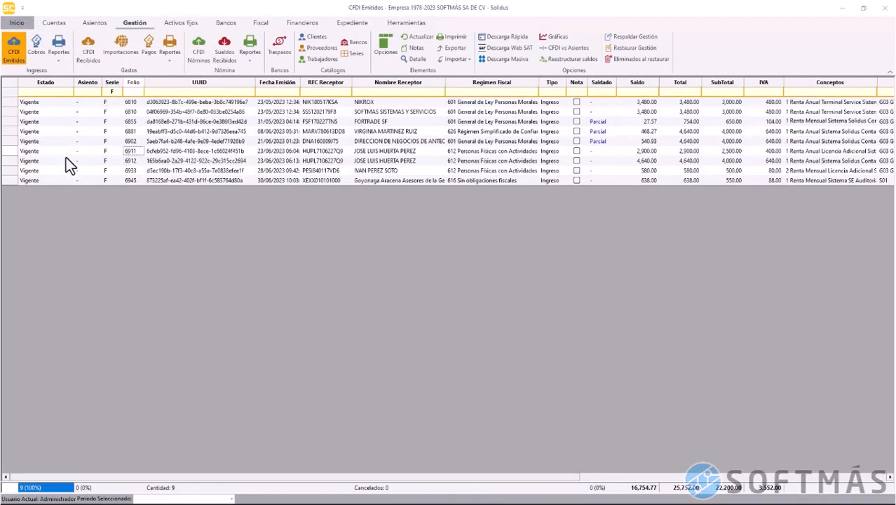
left_click(9, 155)
right_click(9, 155)
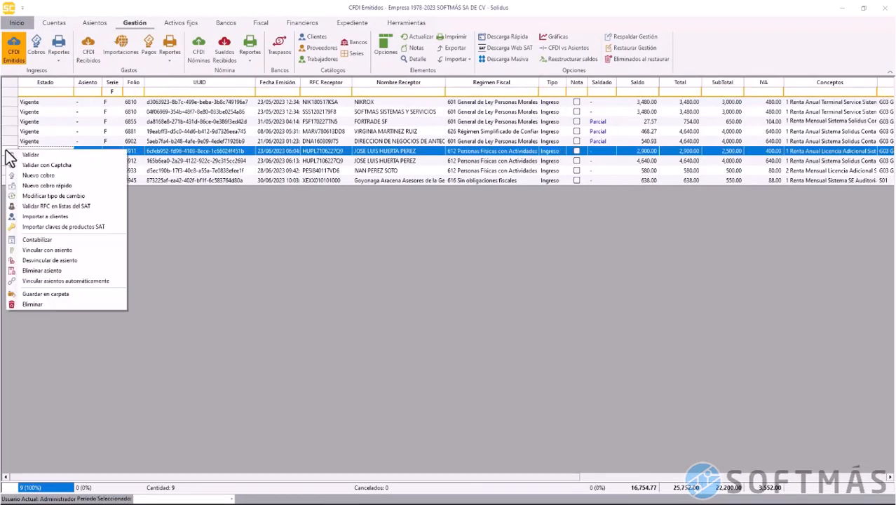
left_click(39, 175)
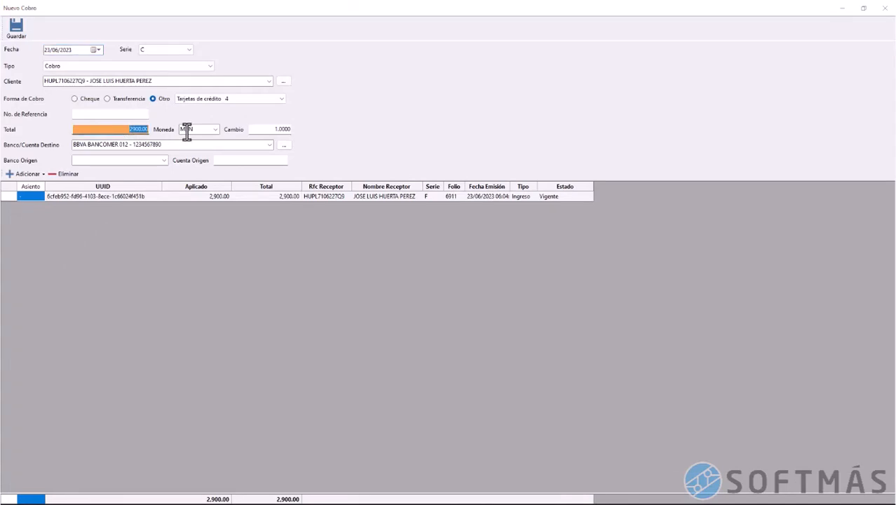
type("2561.92")
left_click(16, 28)
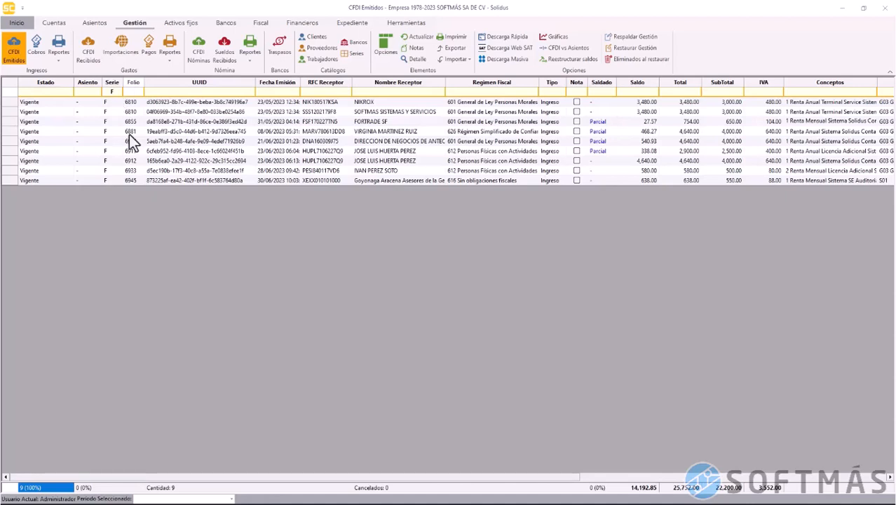
Record a 4,099.07 collection on invoice 6912, leaving 540.93 outstanding
left_click(12, 160)
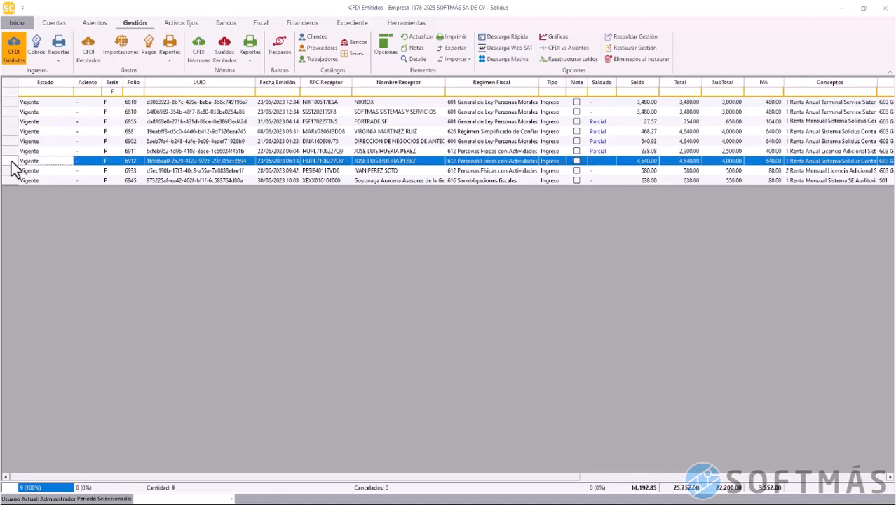
right_click(11, 162)
left_click(35, 188)
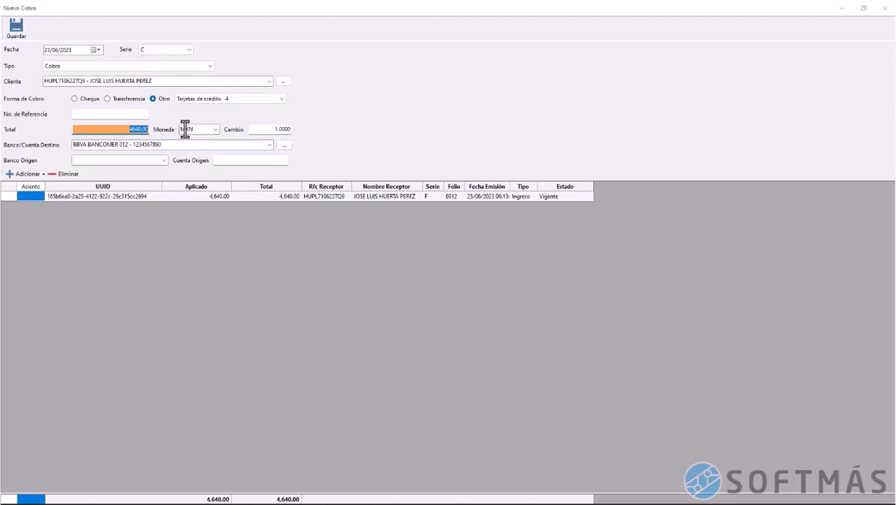
type("4099.07")
left_click(168, 145)
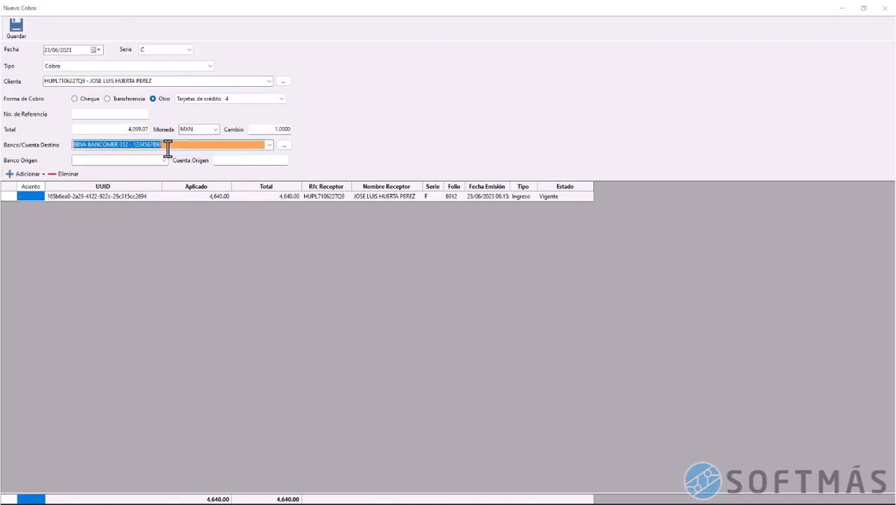
left_click(15, 29)
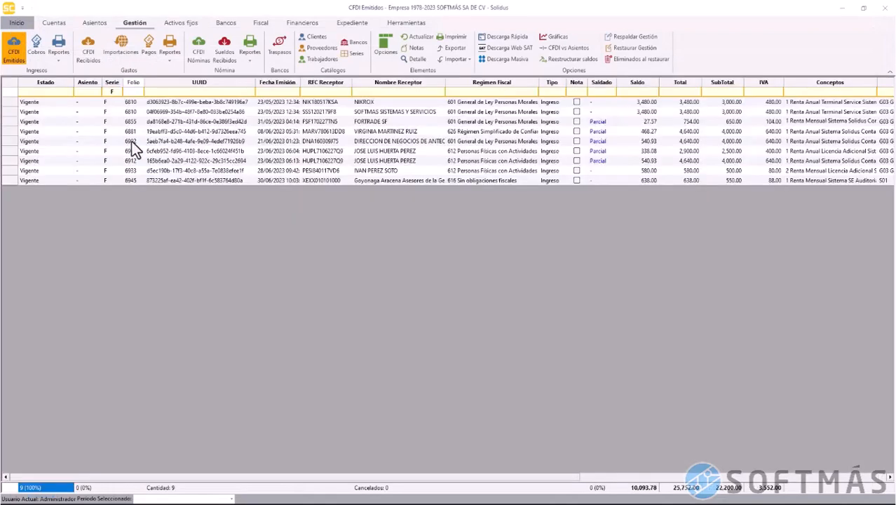
Record a 564.68 collection on invoice 6933, replacing the 580.00 total
left_click(136, 171)
left_click(14, 170)
right_click(14, 170)
left_click(37, 196)
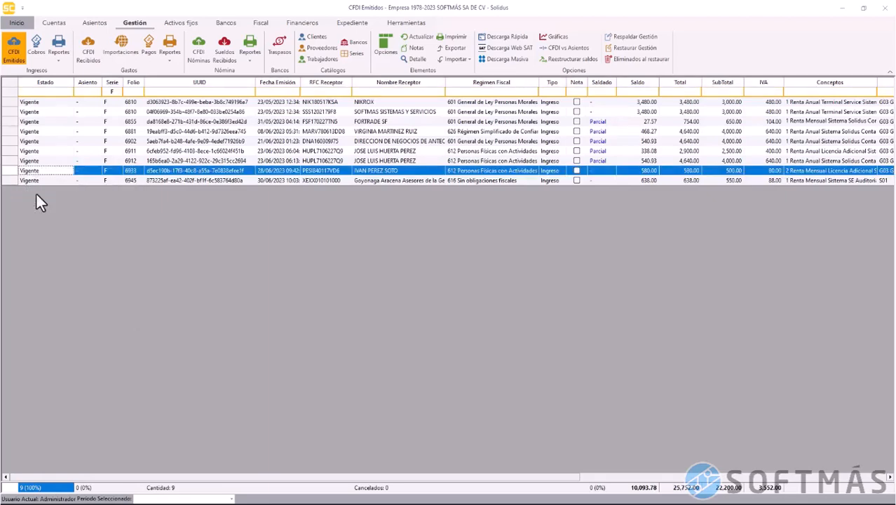
left_click_drag(127, 131, 168, 132)
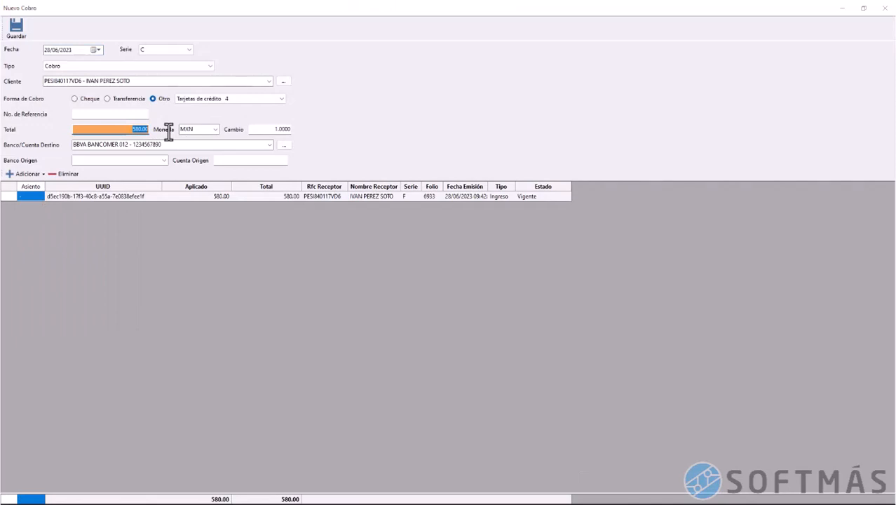
type("564.68")
left_click(164, 144)
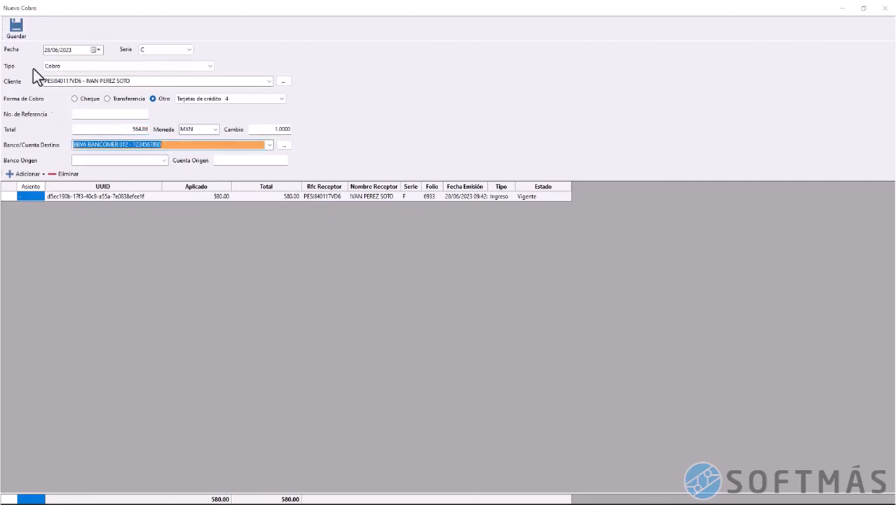
left_click(17, 28)
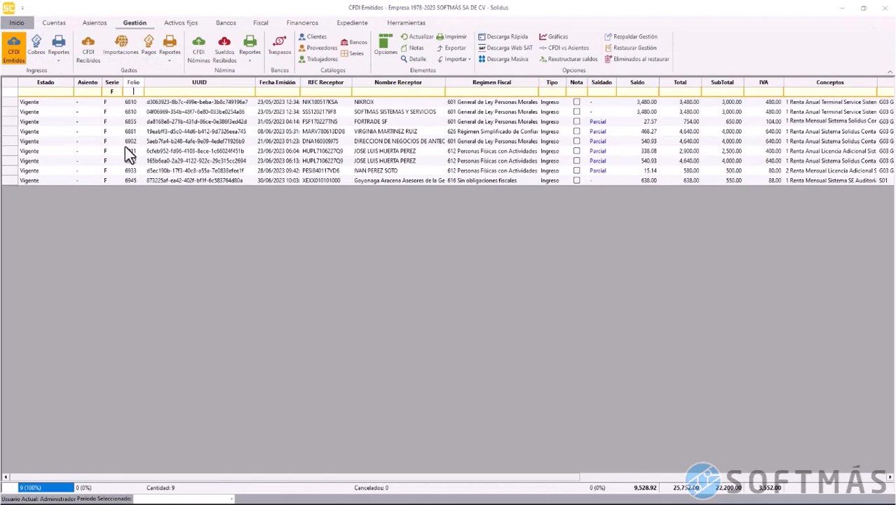
Record a 621.34 collection on invoice 6945, replacing the 638.00 total
left_click(9, 181)
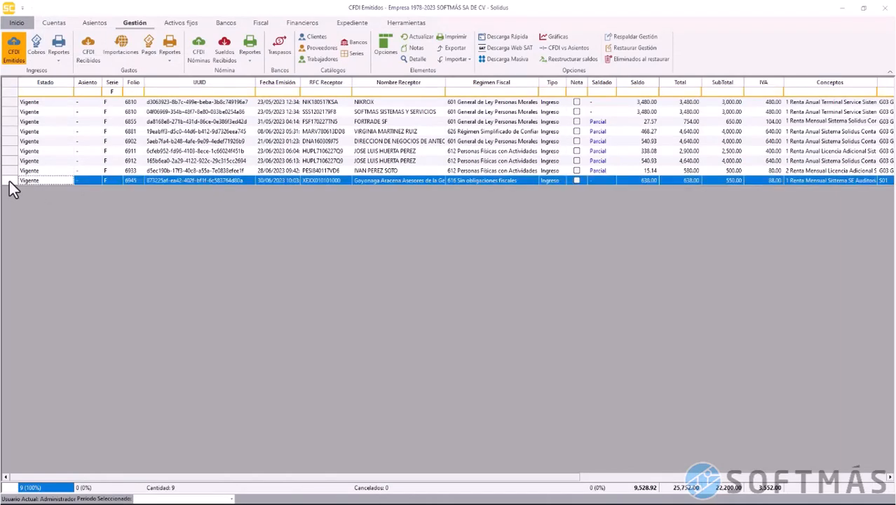
right_click(9, 181)
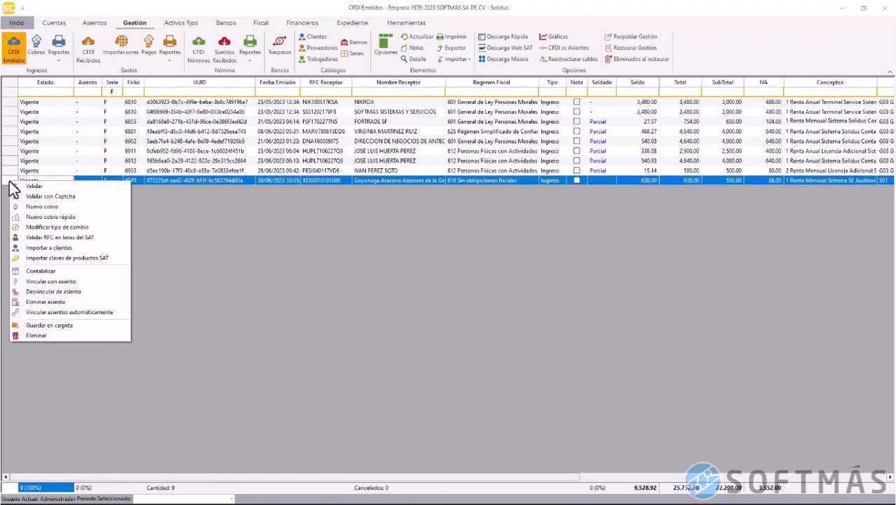
left_click(51, 207)
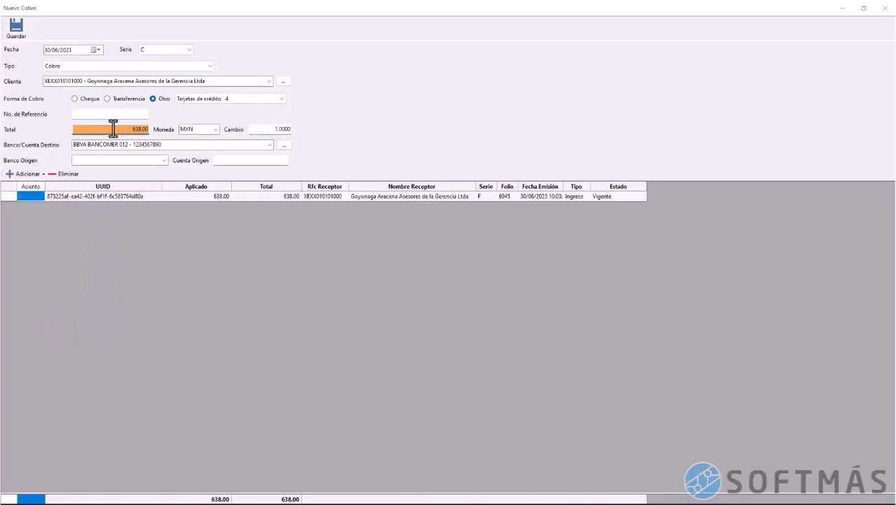
left_click_drag(113, 128, 163, 135)
type("621.34")
left_click(100, 145)
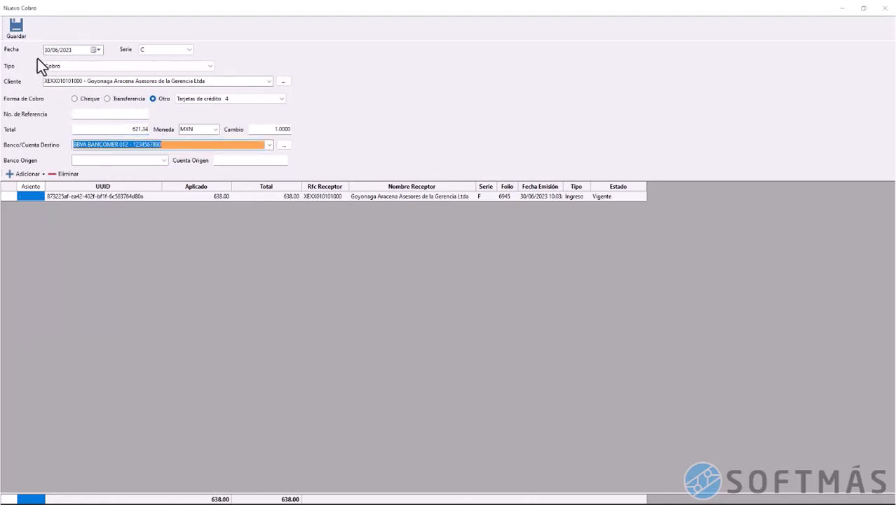
left_click(26, 30)
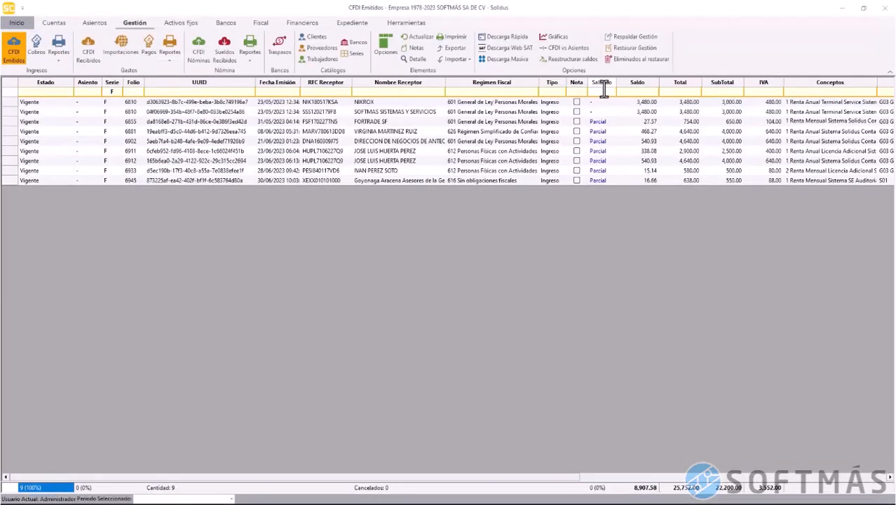
Filter issued CFDIs to Saldado 'Parcial' and check that the balances total 1,947.58
left_click(604, 92)
type("Parcial")
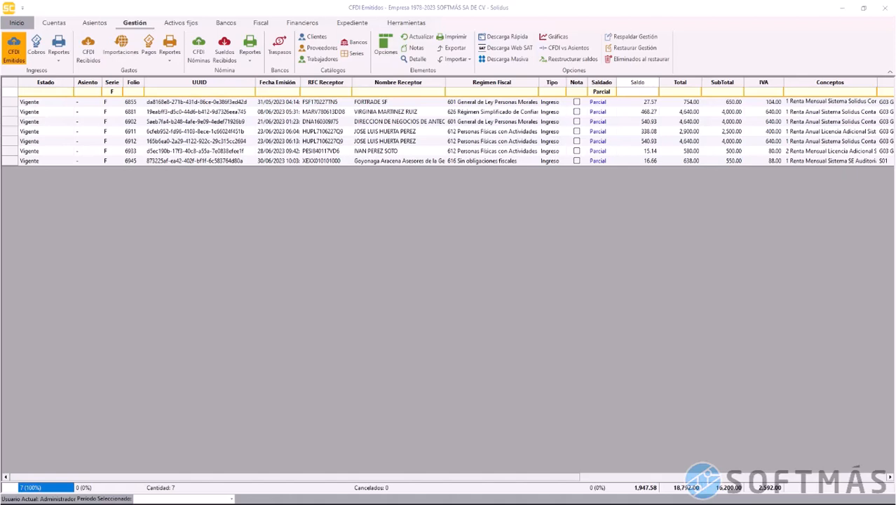
left_click(646, 490)
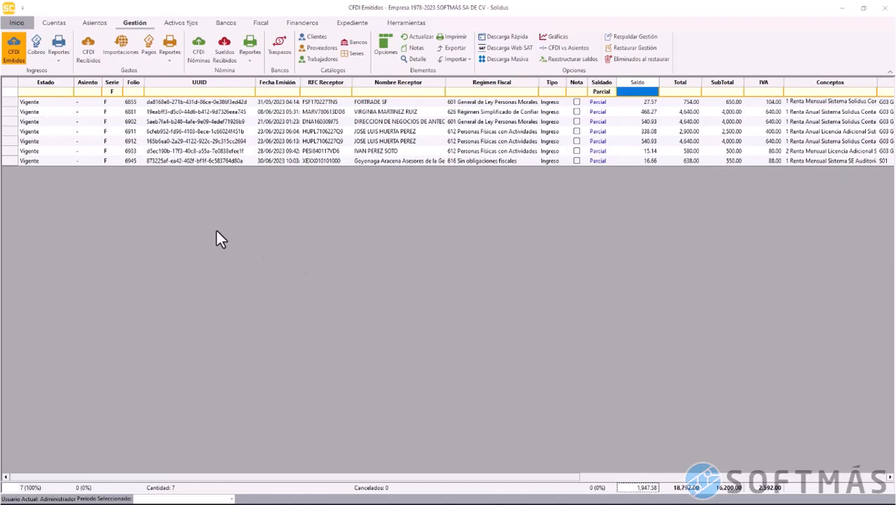
left_click(91, 61)
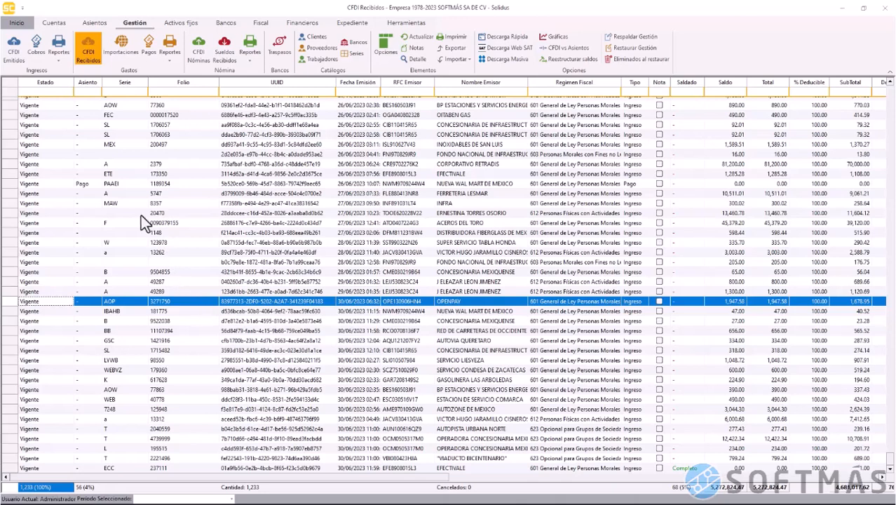
left_click(19, 59)
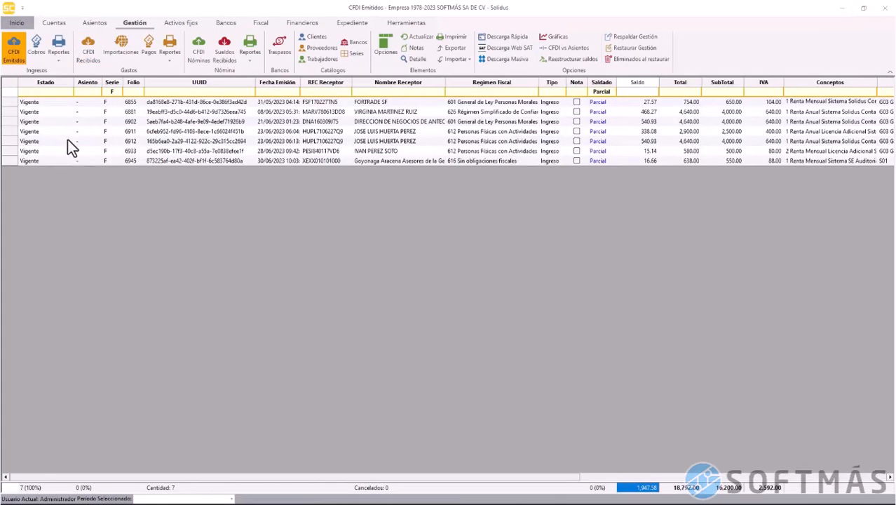
Start one collection for all seven Parcial invoices with payment form Compensación 17
left_click(10, 88)
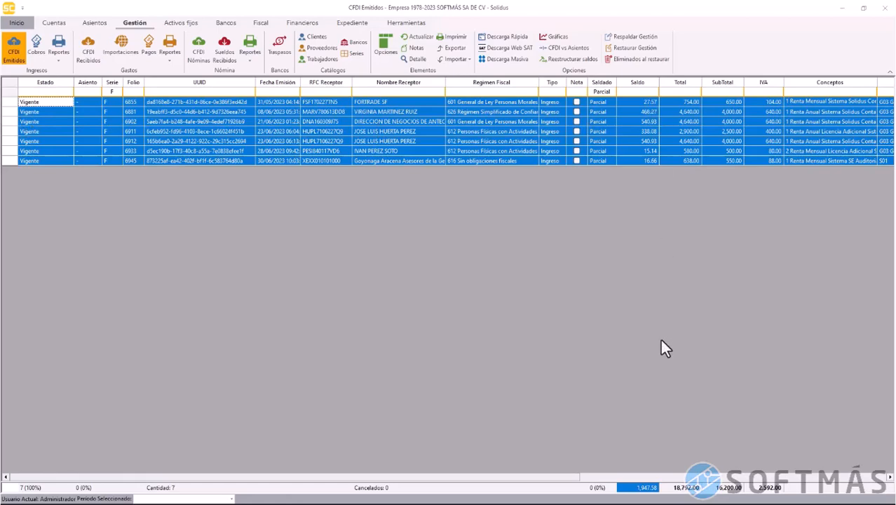
right_click(15, 103)
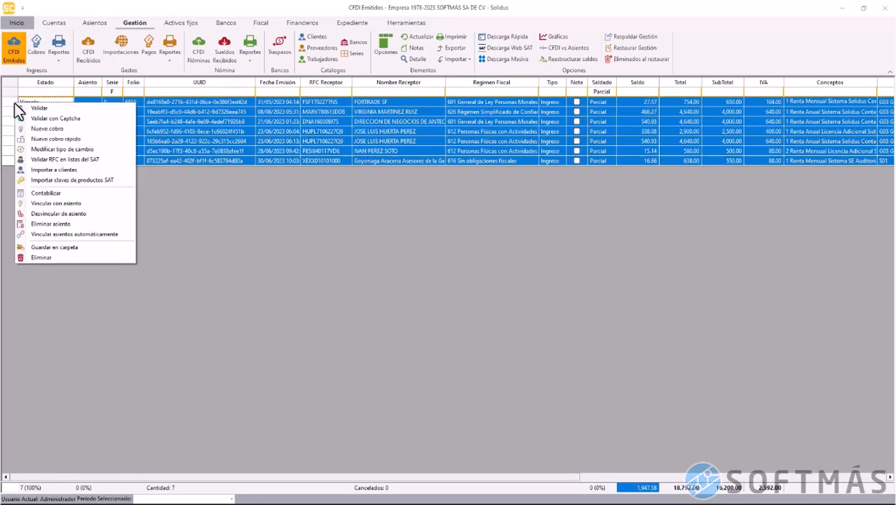
left_click(44, 127)
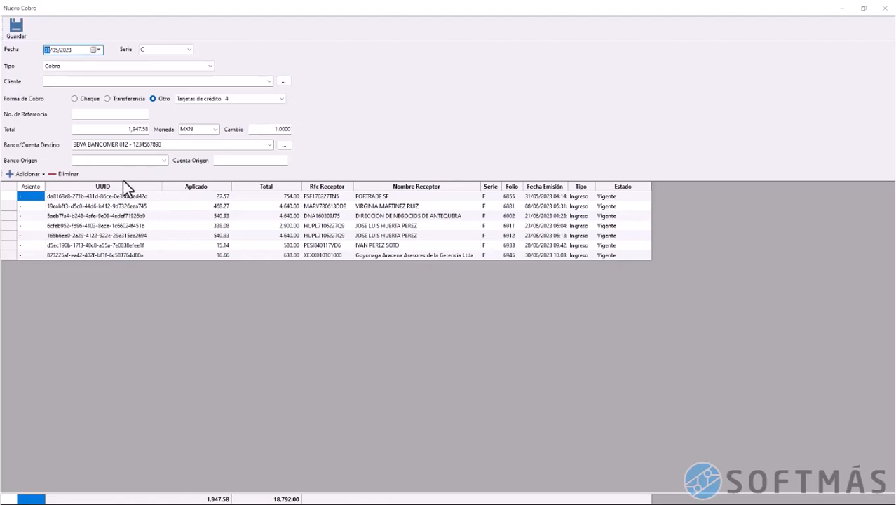
left_click(231, 103)
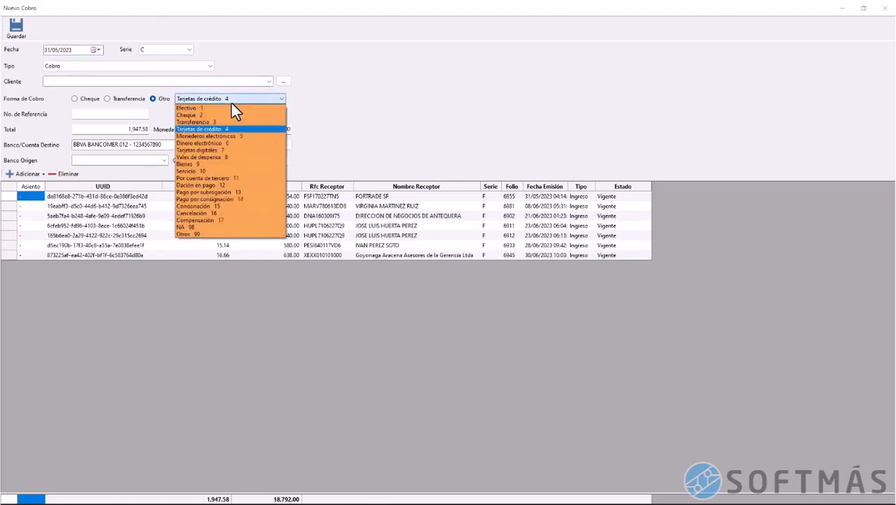
left_click(225, 221)
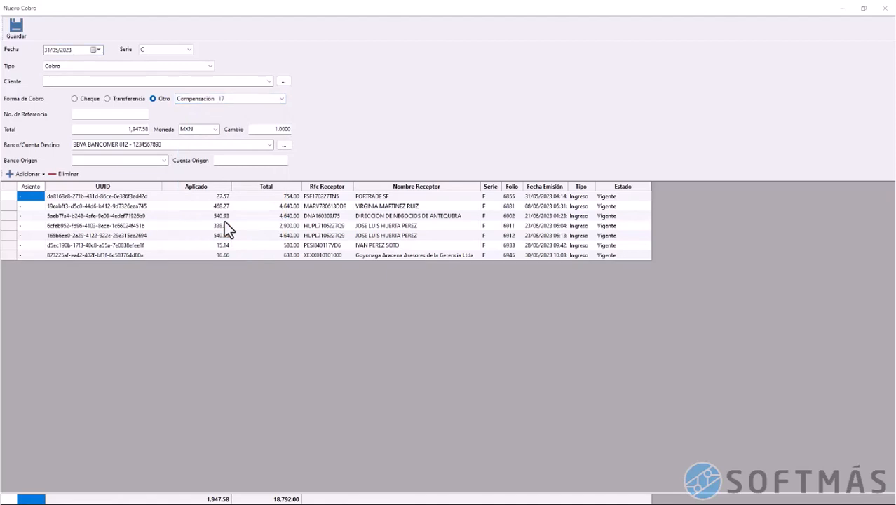
Add the OPENPAY received CFDI to the collection, filtering issuers by 'en'
left_click(28, 174)
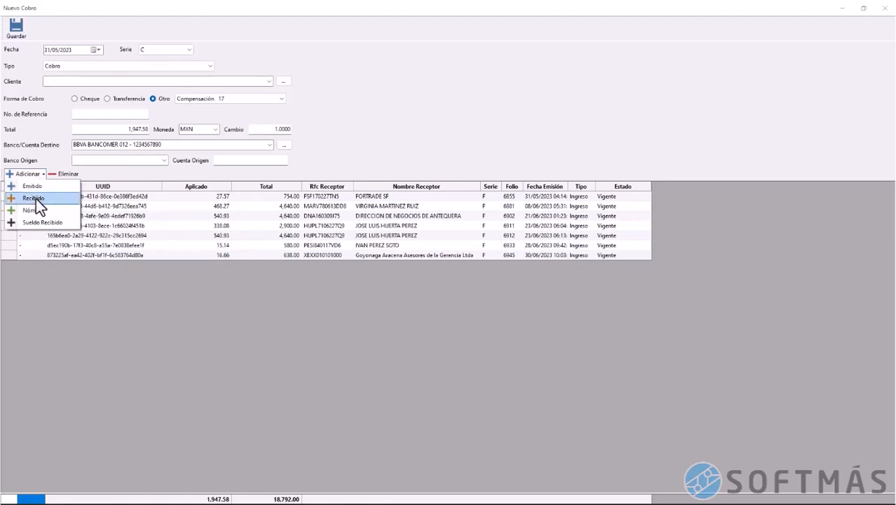
left_click(33, 198)
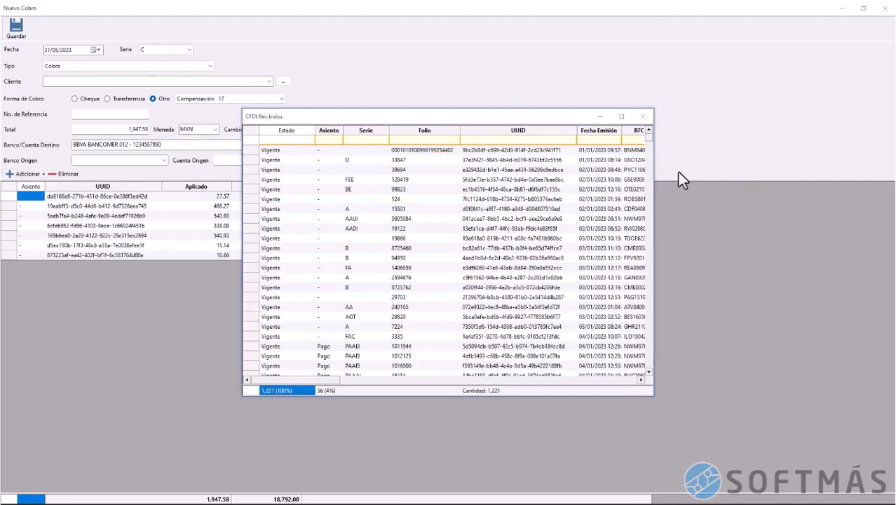
left_click_drag(654, 181, 687, 157)
left_click_drag(513, 115, 426, 114)
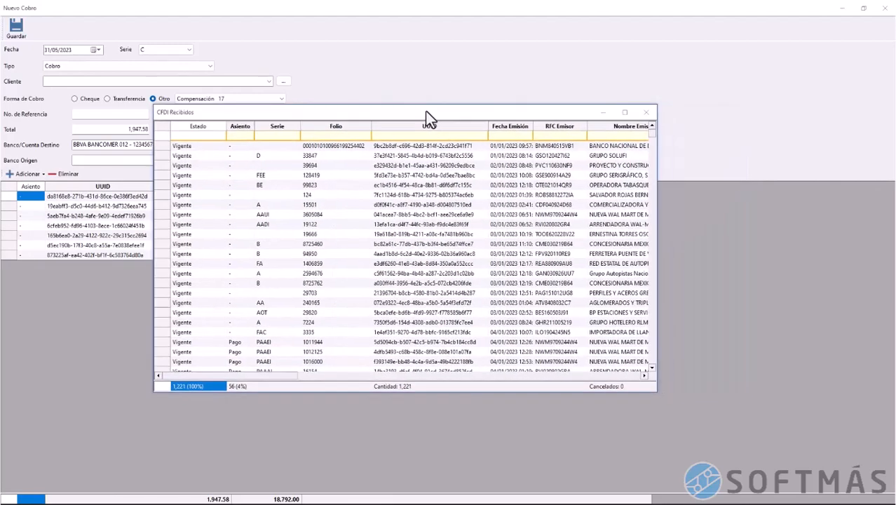
double_click(425, 111)
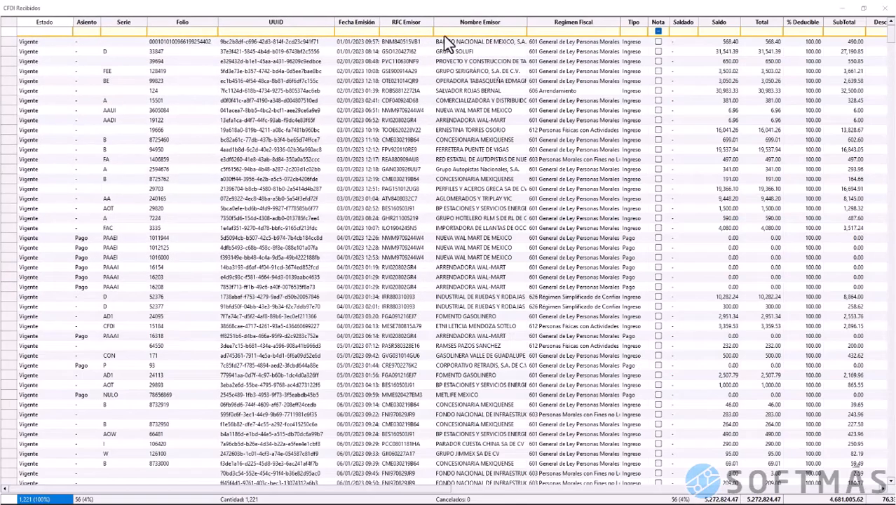
type("en")
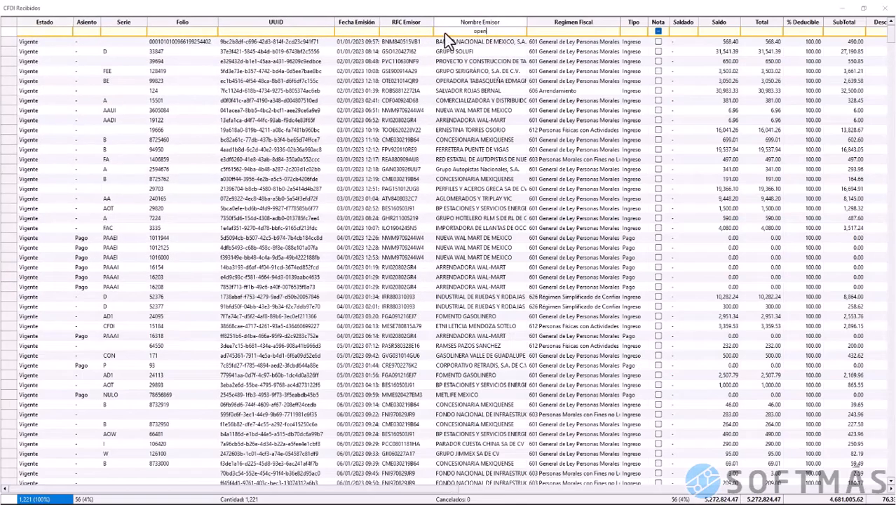
key("Tab")
left_click(12, 41)
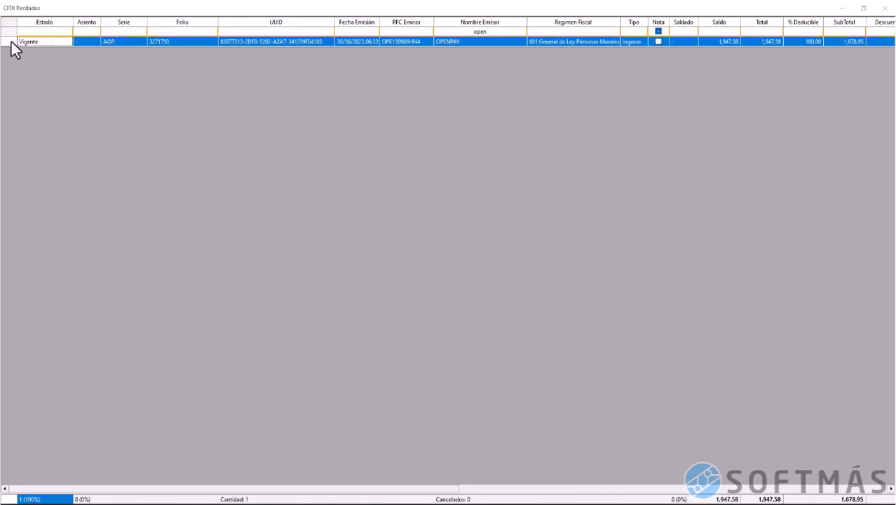
right_click(11, 42)
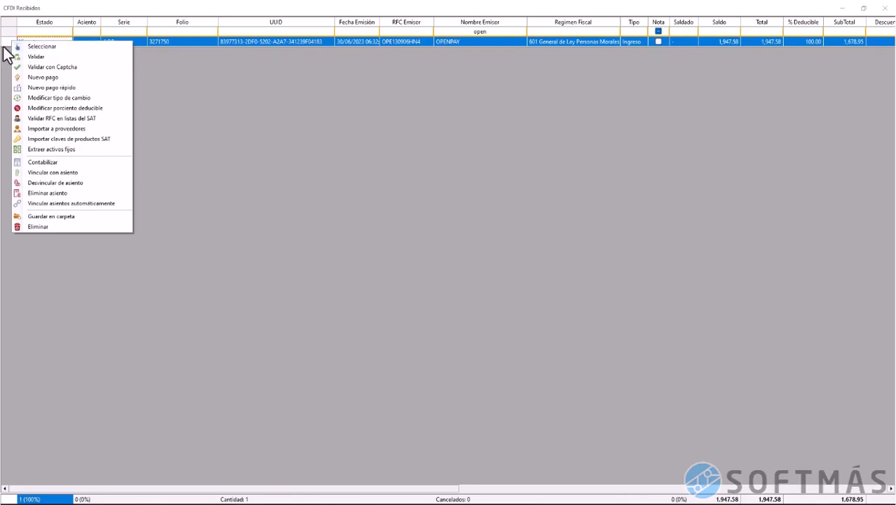
double_click(7, 40)
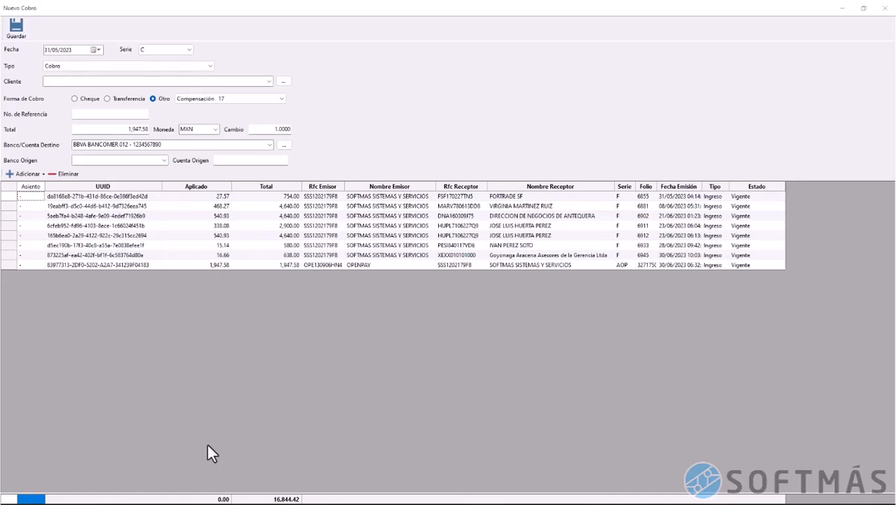
Set the collection total to 0.00 and save it
left_click(209, 501)
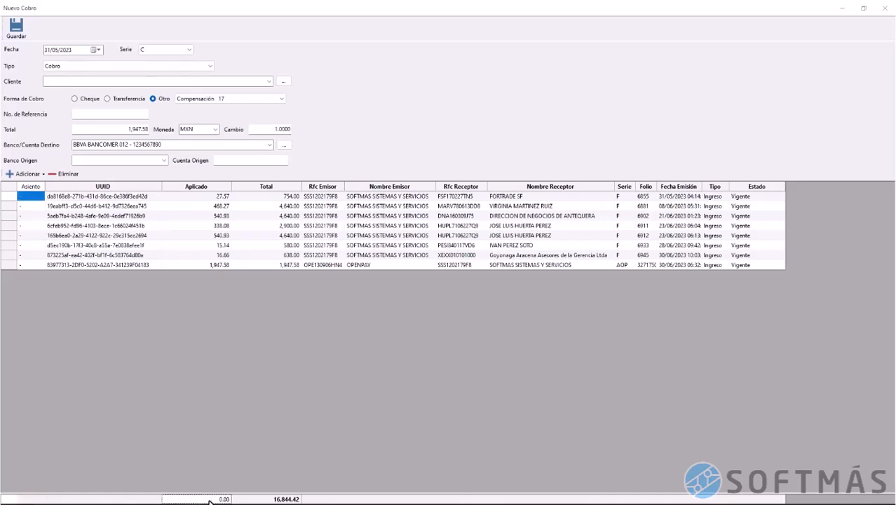
left_click(129, 129)
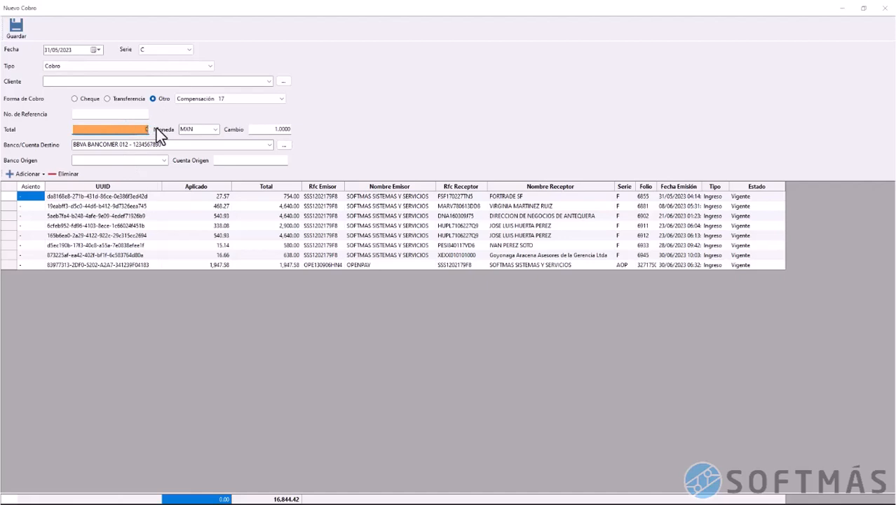
type("0")
left_click(154, 144)
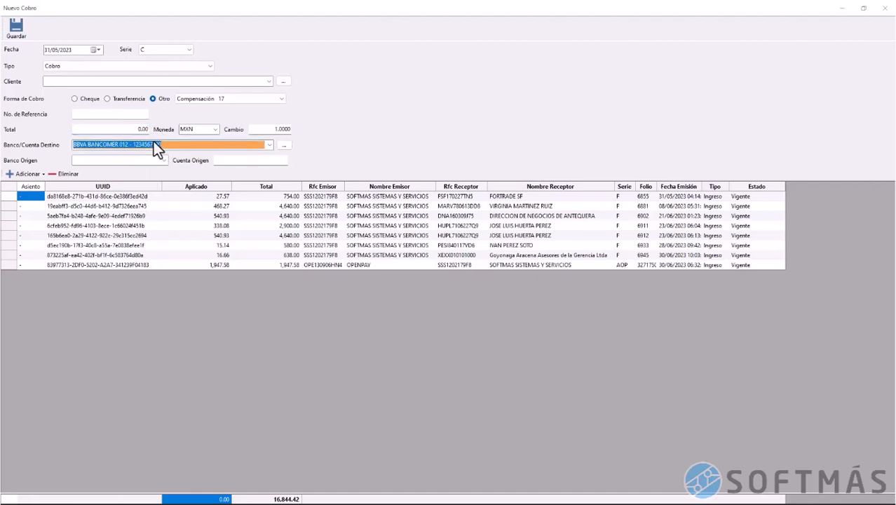
left_click(15, 29)
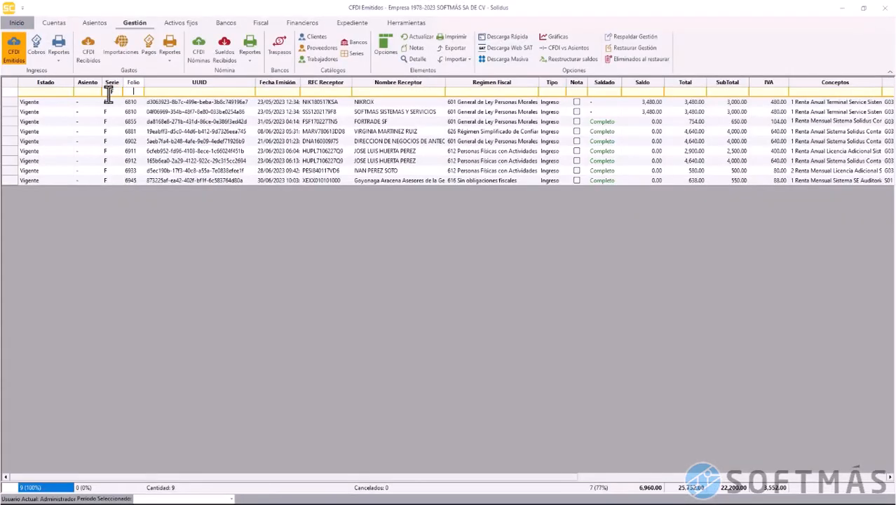
Check the issued invoices' Saldado status and remaining balances, such as 6881 and 6945
left_click(606, 124)
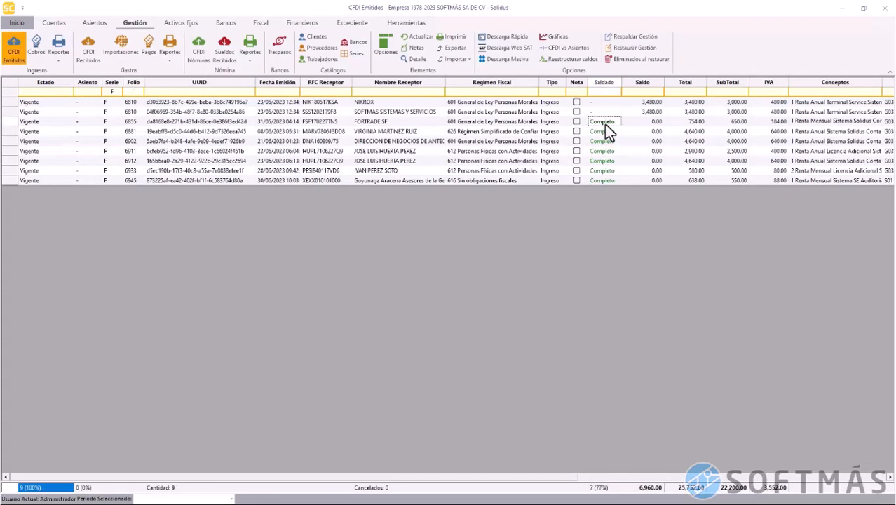
left_click(648, 179)
left_click(654, 131)
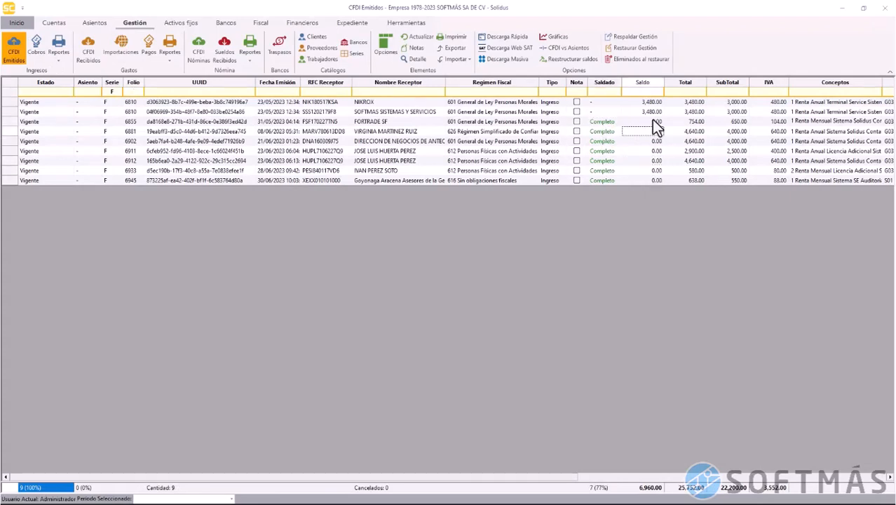
left_click(653, 121)
left_click(647, 181)
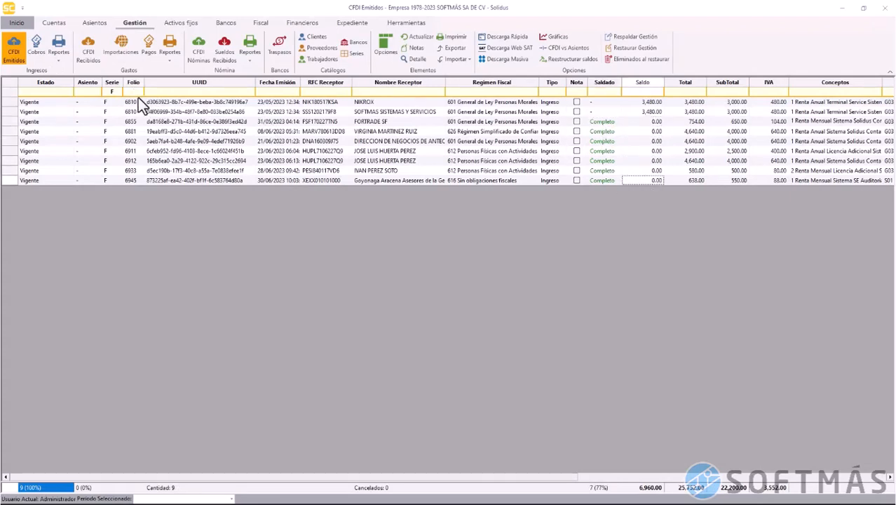
Refresh received CFDIs and review collection C 8 linked to the OPENPAY invoice
left_click(85, 54)
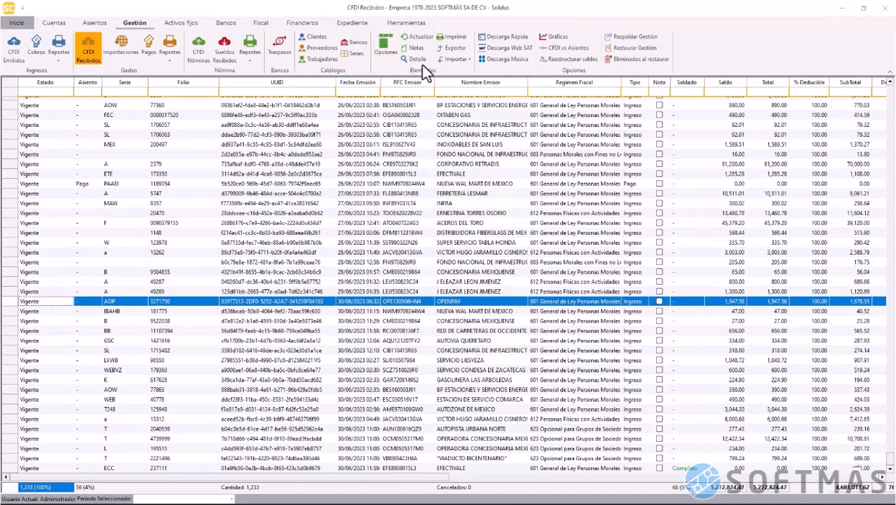
left_click(417, 37)
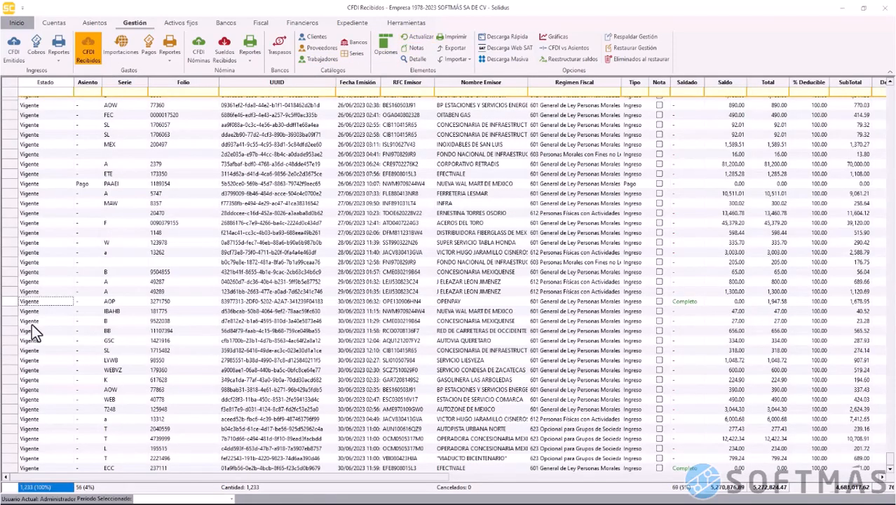
left_click(31, 302)
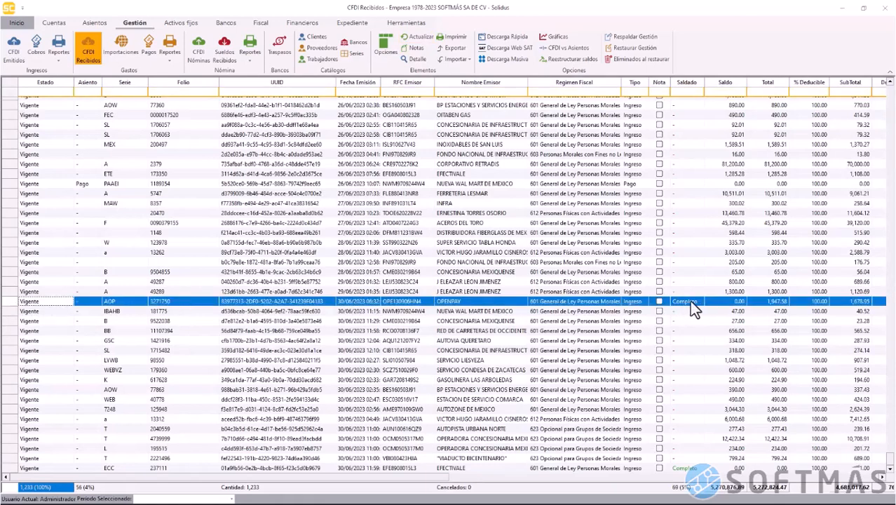
left_click(420, 63)
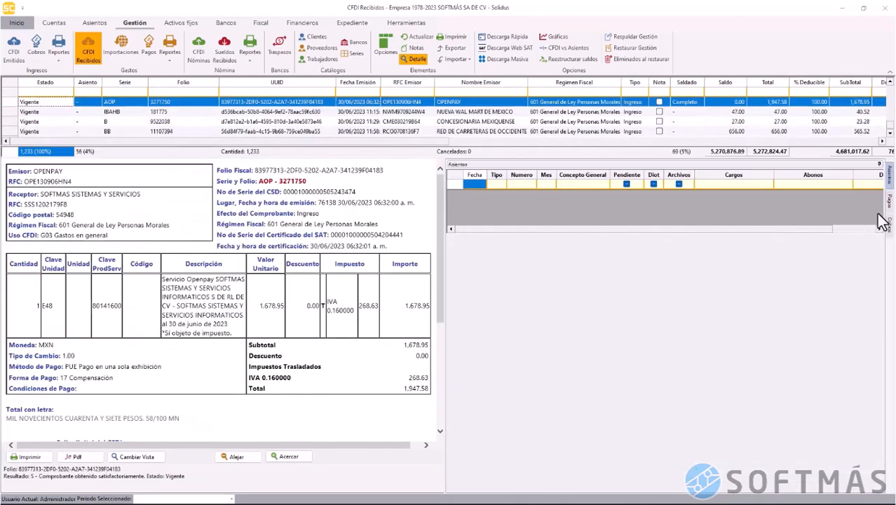
left_click(890, 223)
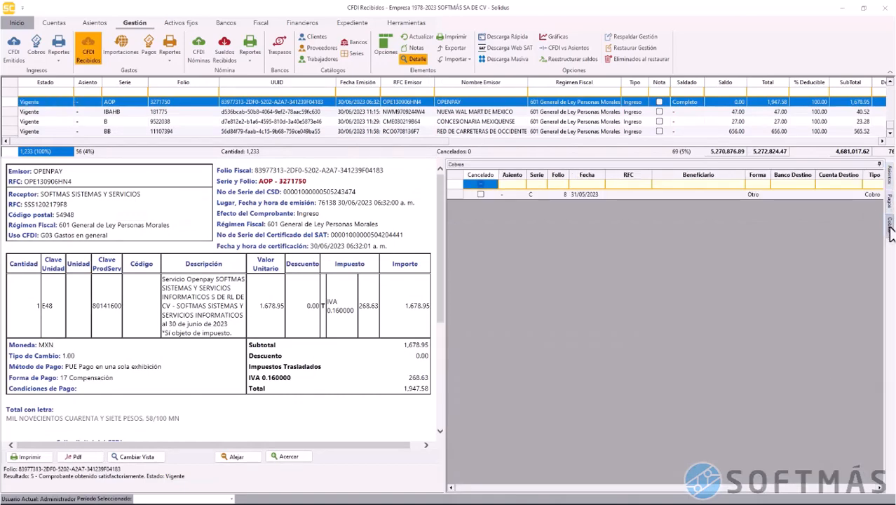
left_click(457, 195)
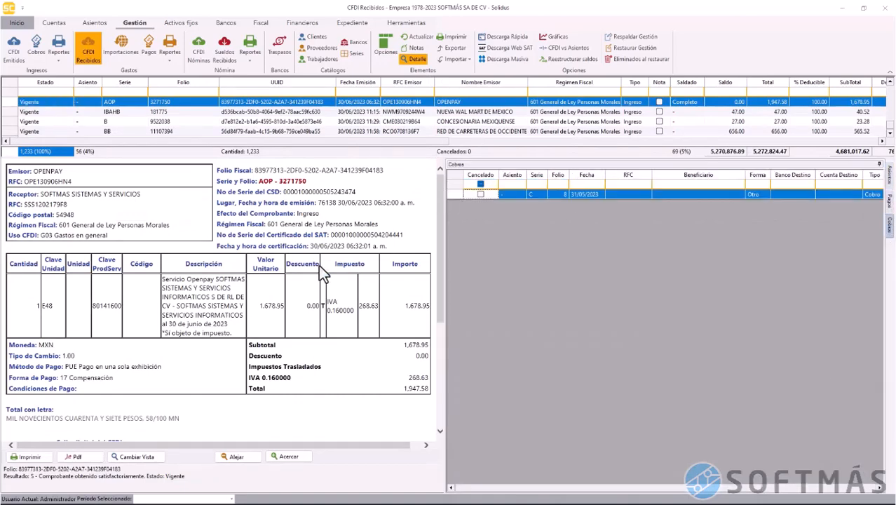
right_click(463, 198)
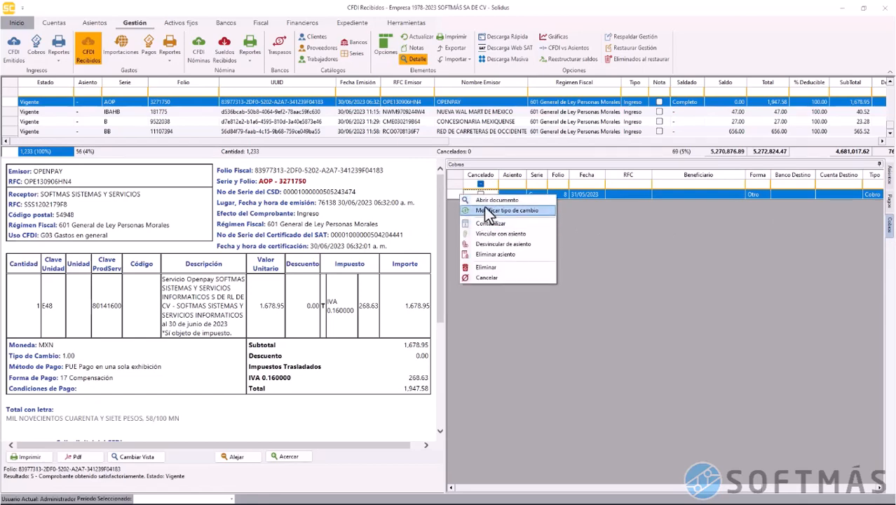
left_click(485, 201)
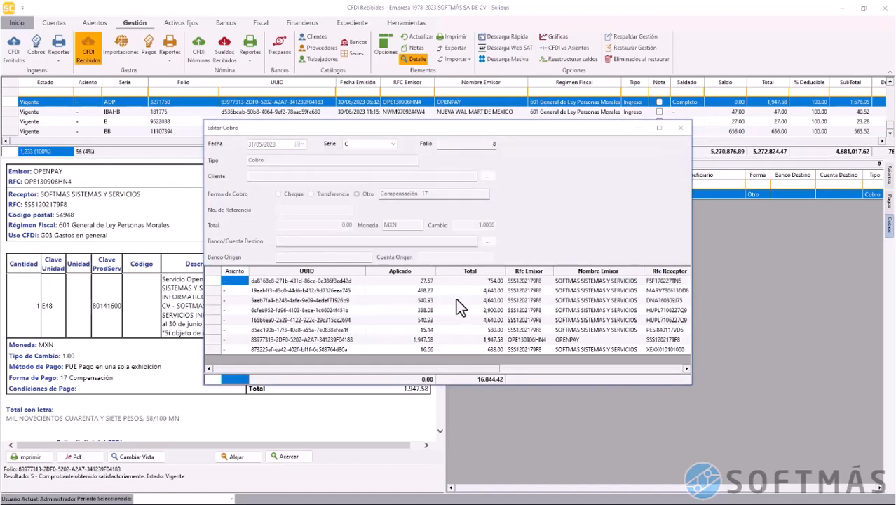
left_click(456, 300)
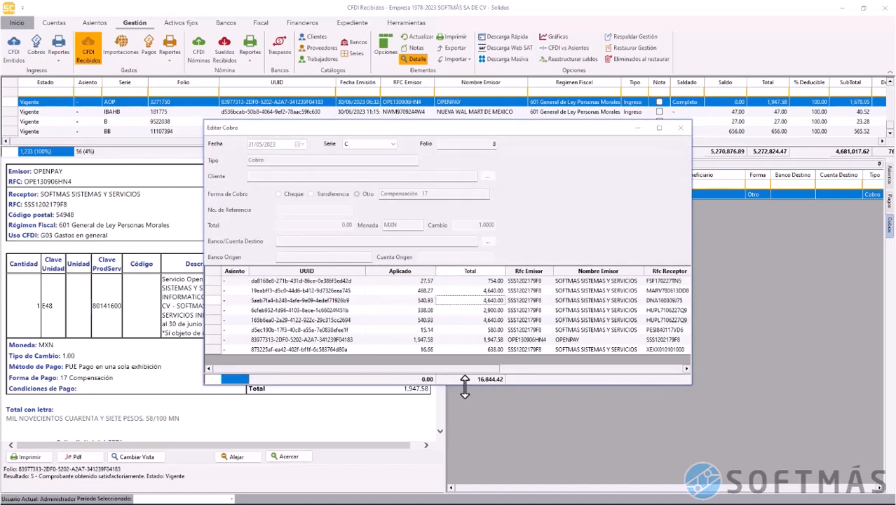
left_click_drag(468, 385, 467, 426)
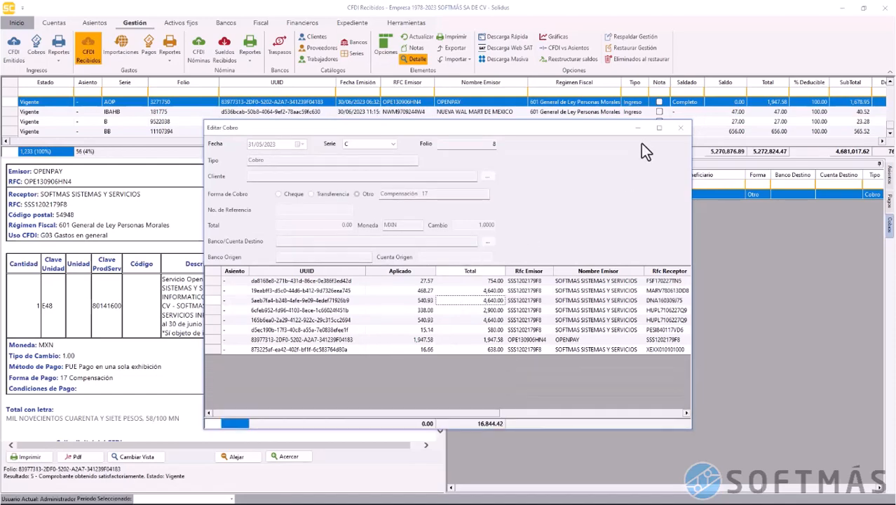
left_click(682, 129)
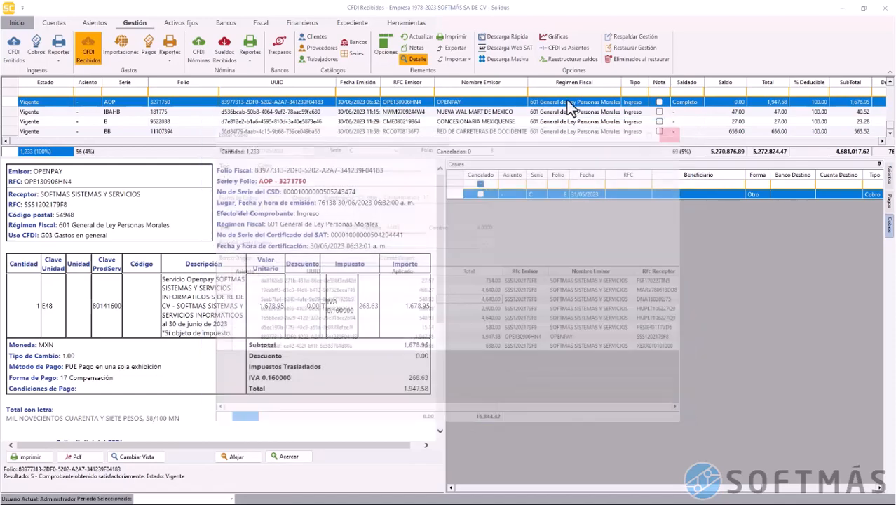
Filter the received CFDIs by issuer name 'nik'
left_click(417, 58)
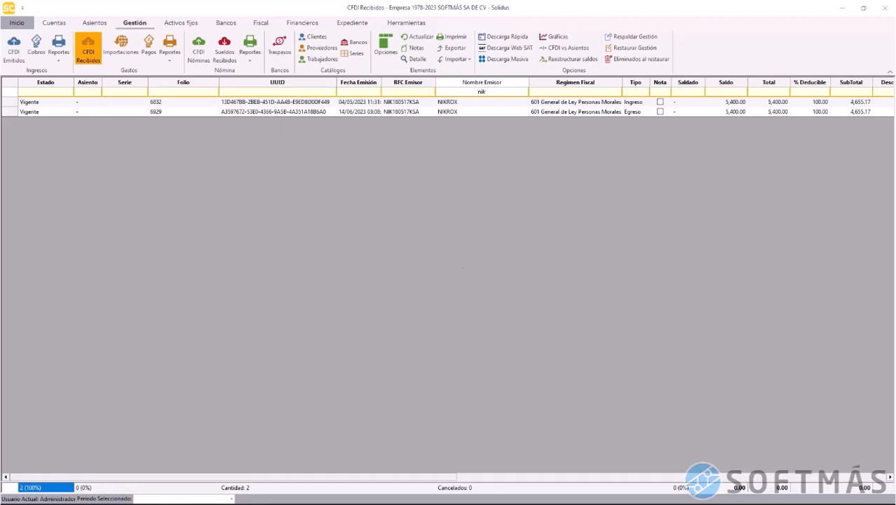
key("Return")
left_click(446, 233)
Review credit note 6929's detail to confirm its related folio fiscal is invoice 6832
left_click(14, 114)
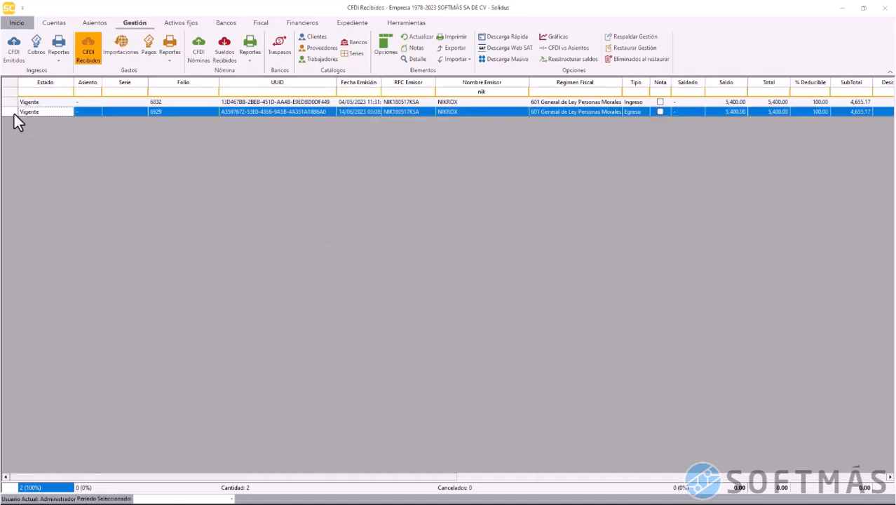
left_click(415, 59)
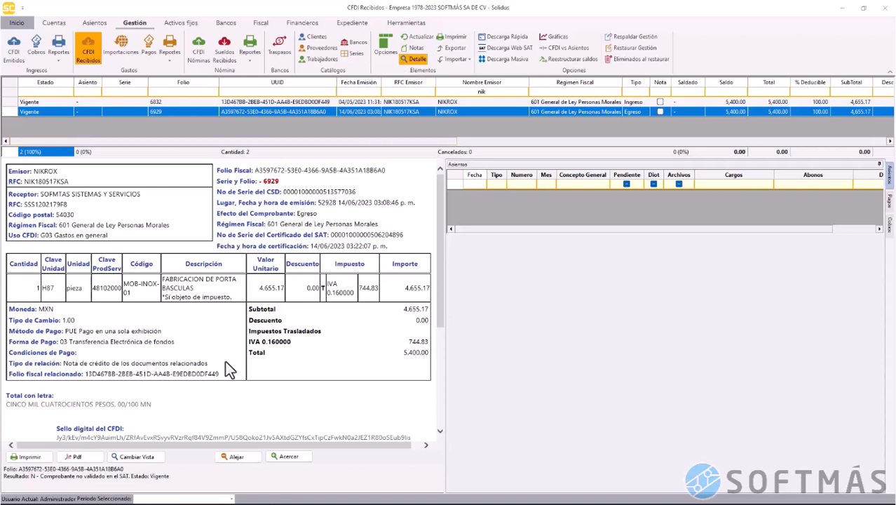
left_click_drag(84, 374, 207, 377)
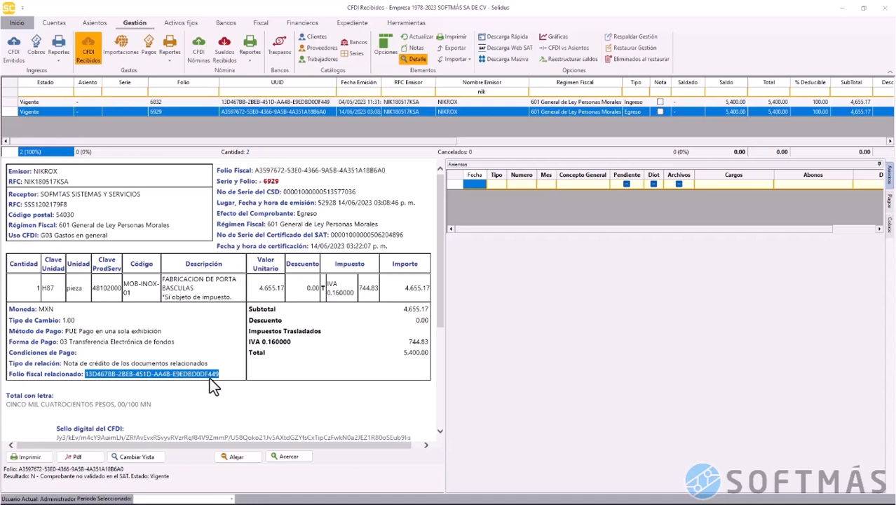
left_click(210, 378)
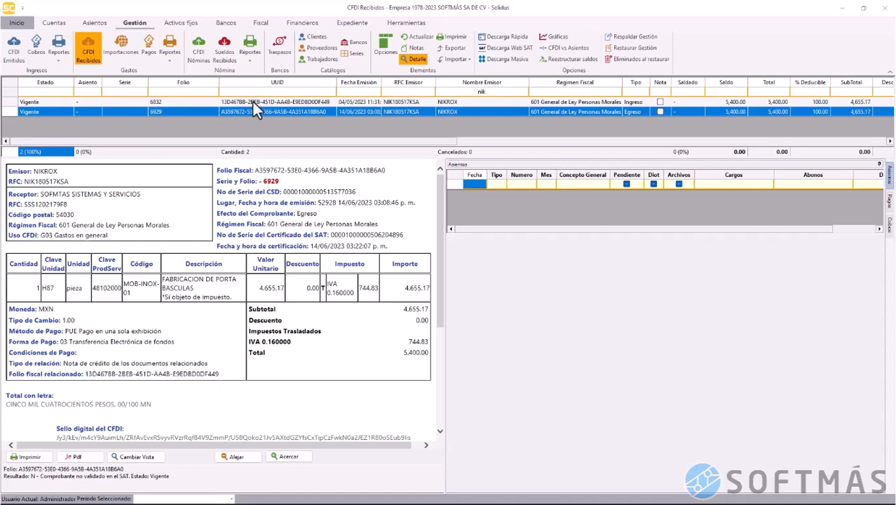
left_click(407, 61)
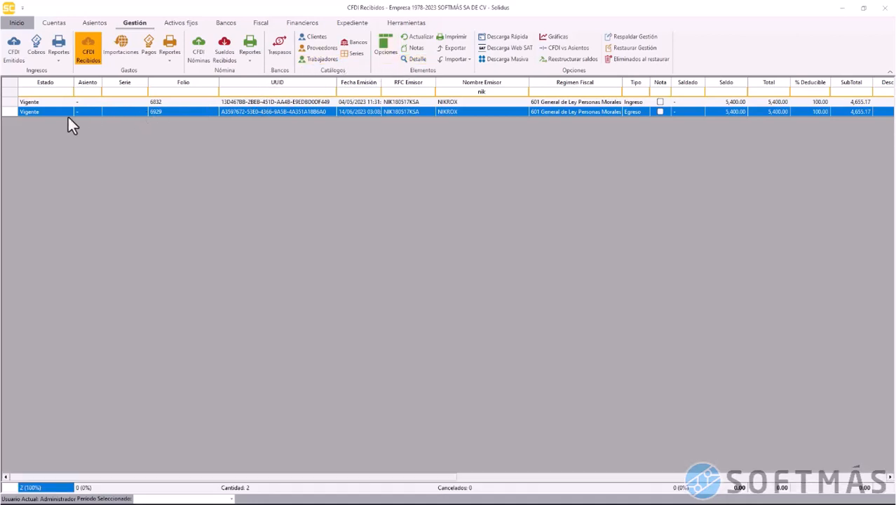
Start a new payment for NIKROX documents 6832 and 6929
left_click(13, 102)
left_click(12, 112, "shift")
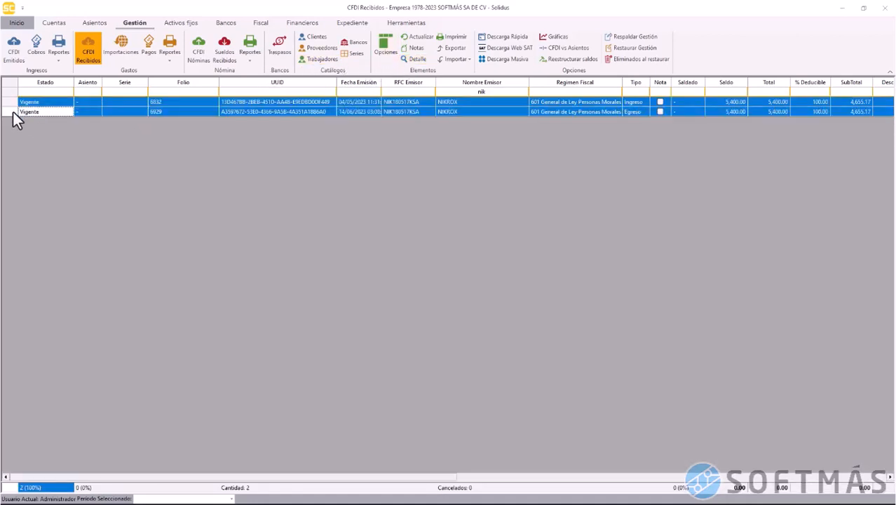
right_click(13, 111)
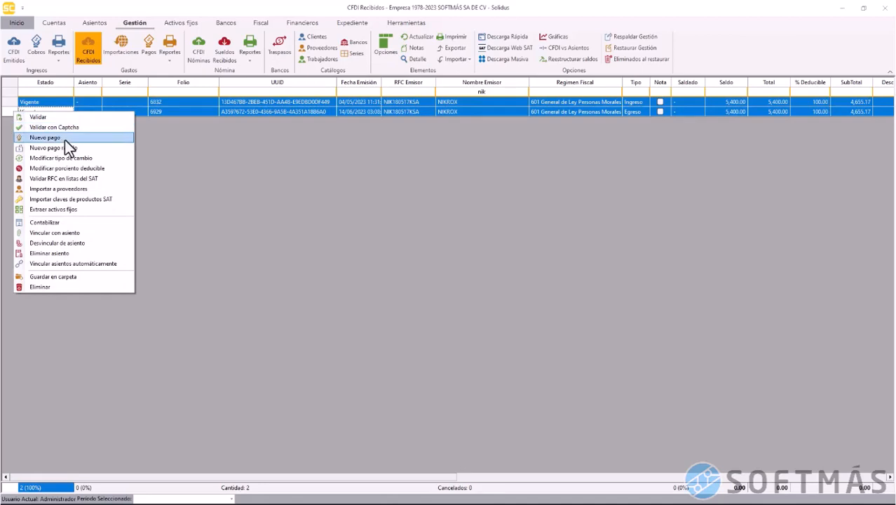
left_click(91, 139)
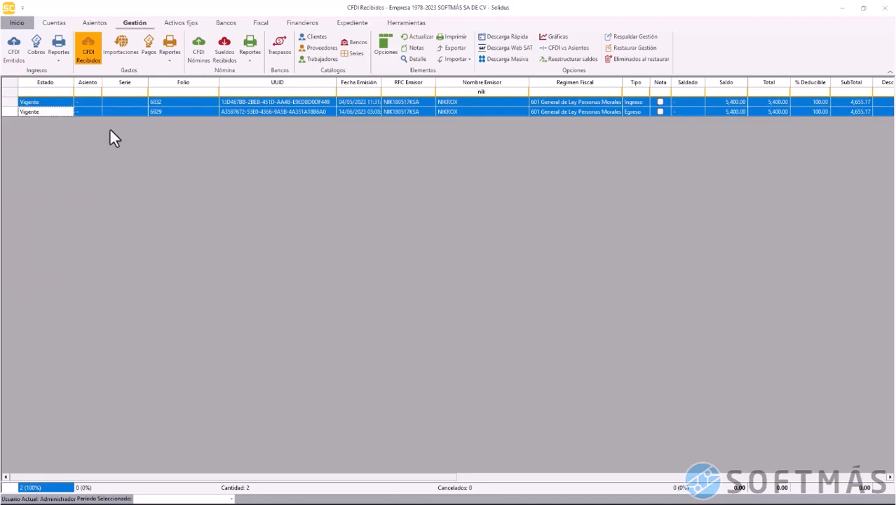
left_click(12, 113)
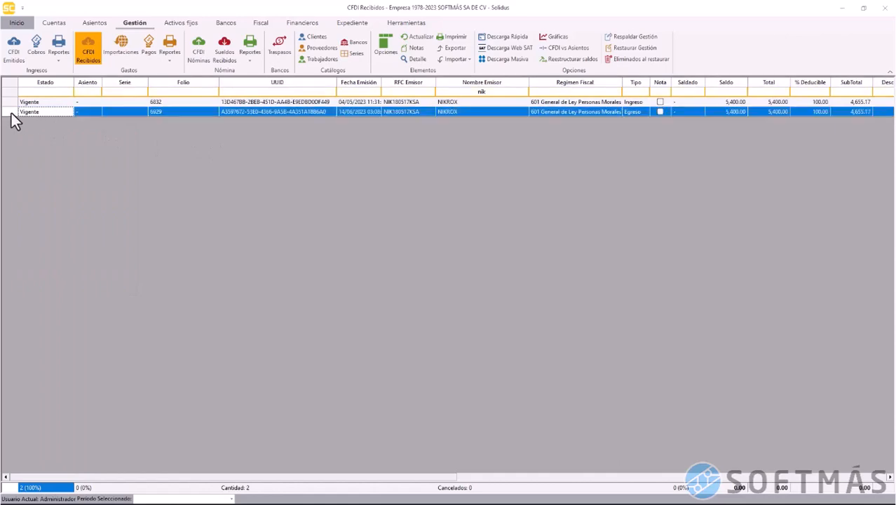
right_click(11, 112)
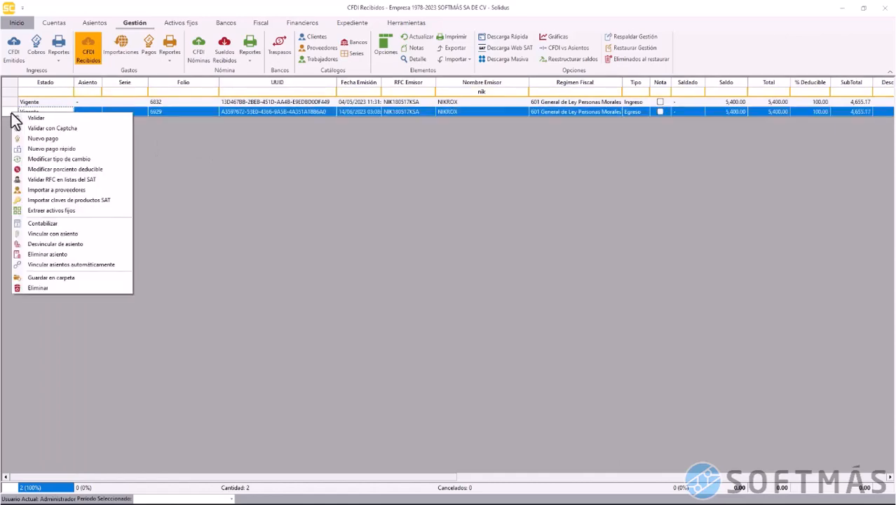
left_click(42, 138)
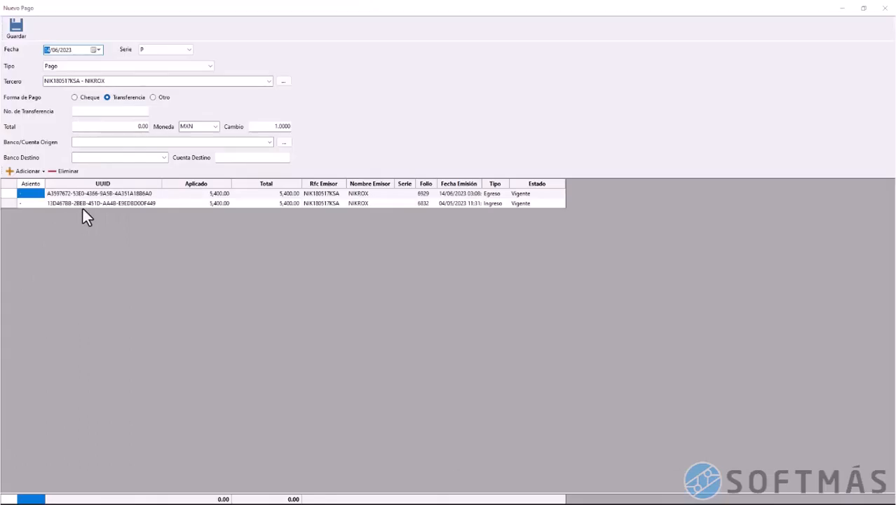
Set the transfer from BBVA BANCOMER 012 to BANAMEX 002 with its destination account number, and save
left_click(82, 207)
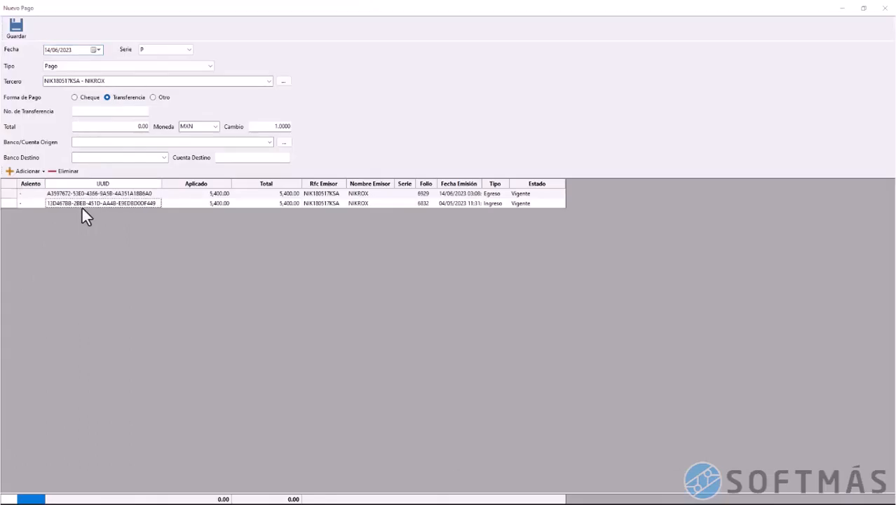
left_click_drag(124, 129, 147, 128)
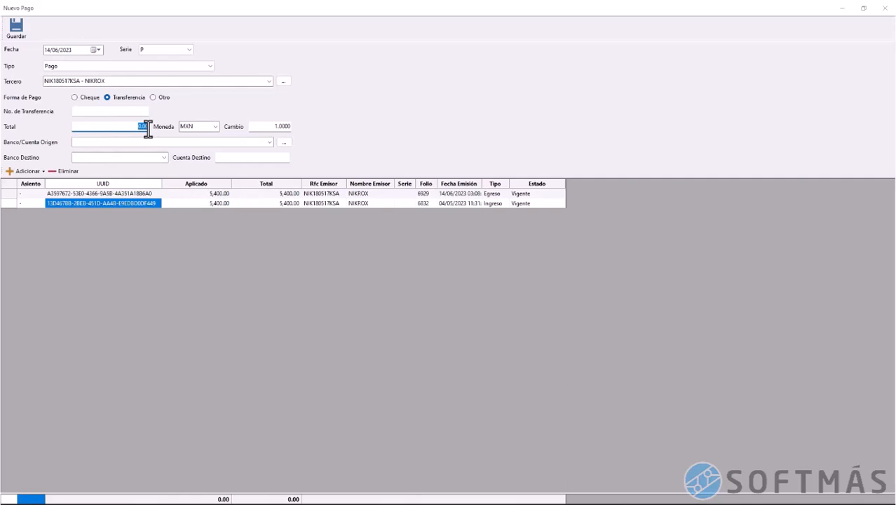
left_click(269, 142)
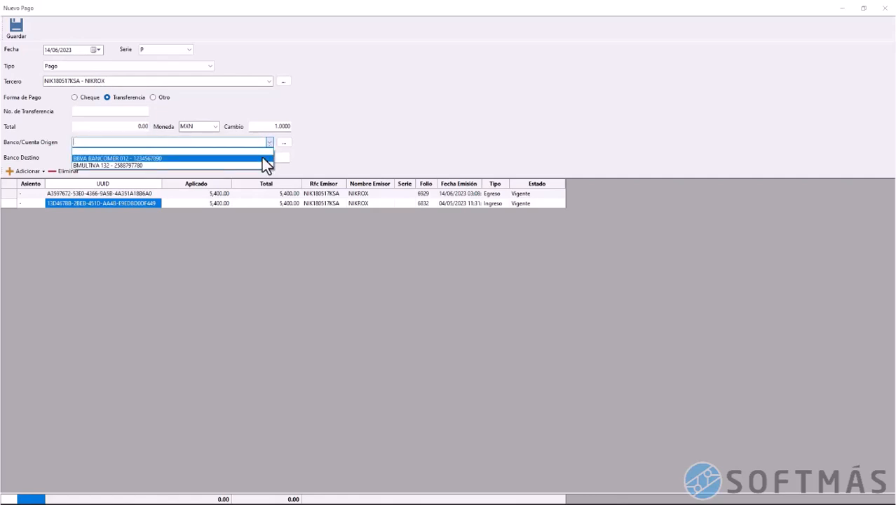
left_click(263, 158)
left_click(165, 158)
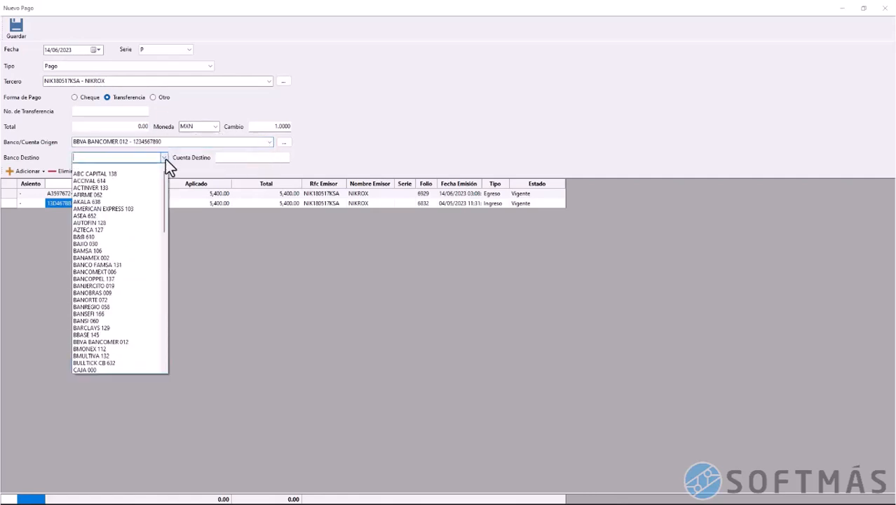
left_click(143, 257)
left_click(277, 157)
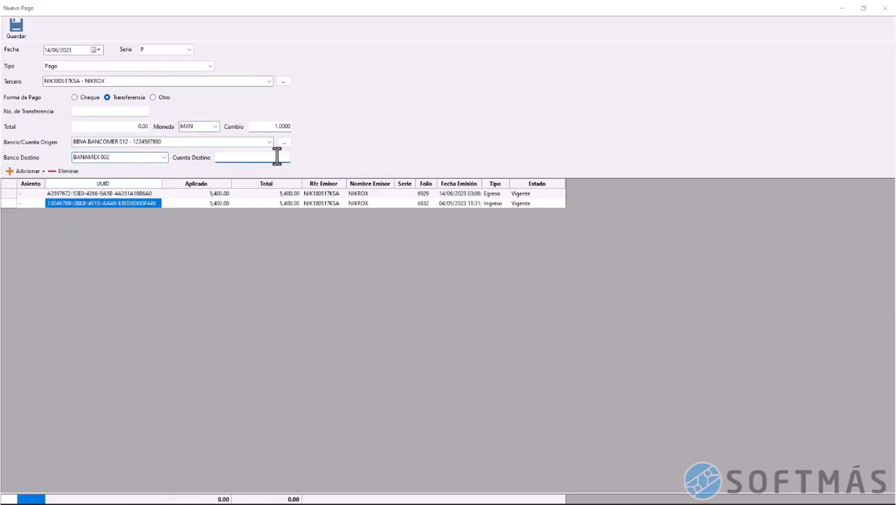
left_click(14, 32)
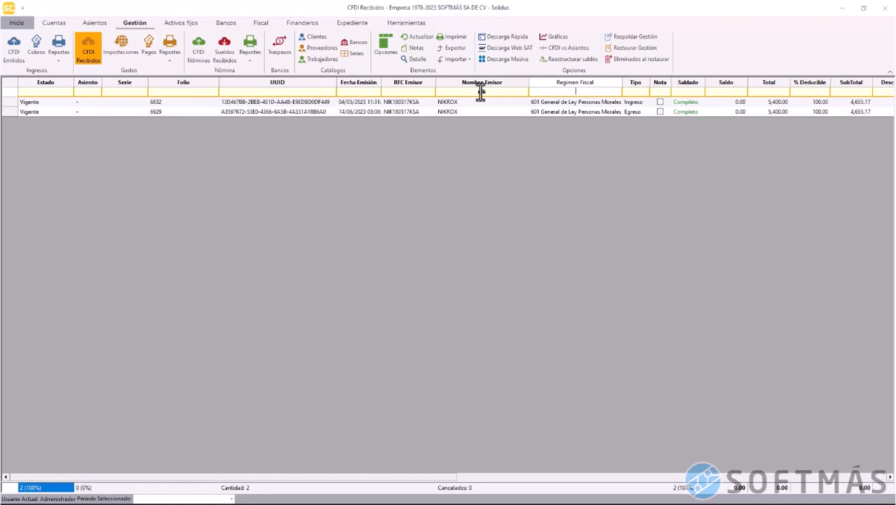
Change the issuer filter from 'nik' to 'inox' and start a payment for invoice 197534
left_click(389, 115)
left_click(510, 93)
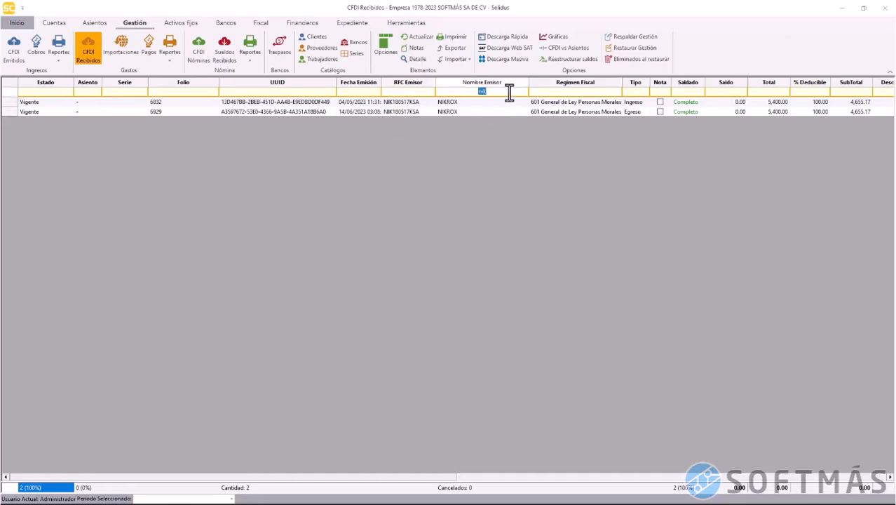
key("BackSpace")
key("Tab")
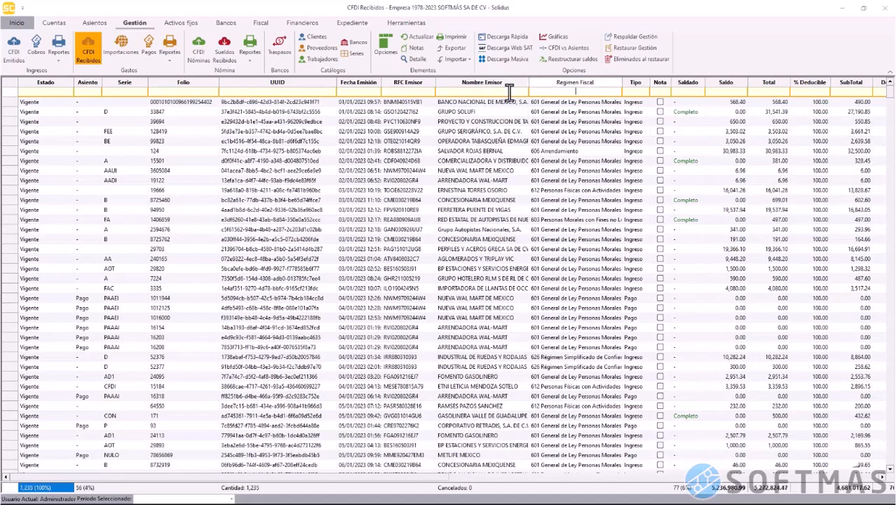
left_click(510, 92)
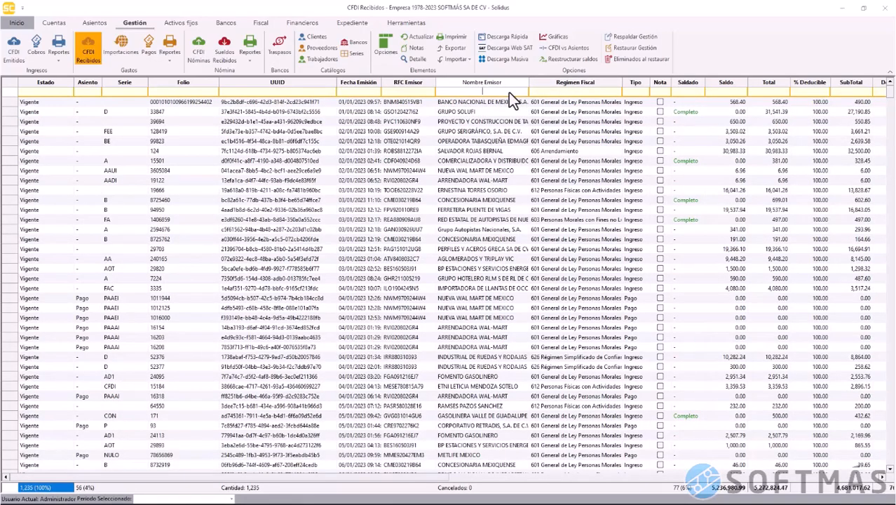
type("inox")
left_click(14, 280)
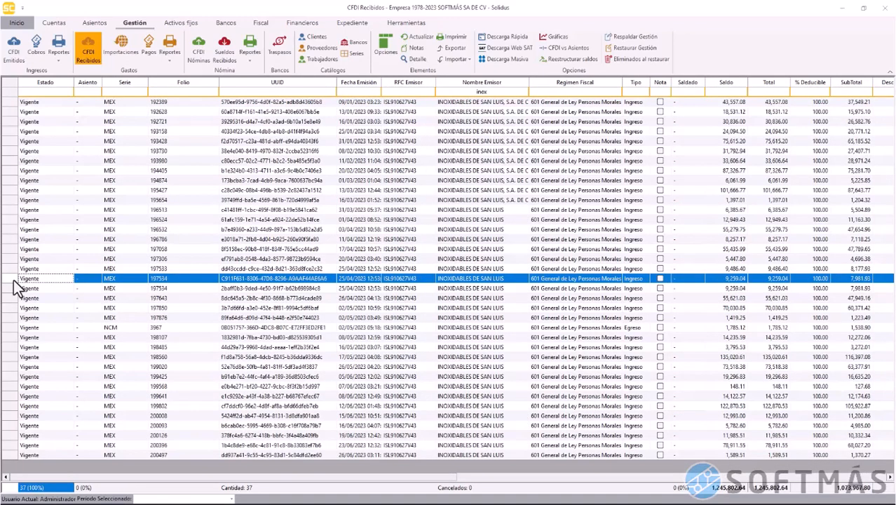
right_click(14, 281)
left_click(34, 305)
Enter the transfer reference, BANSEFI 166 destination and account number, and save the 9,259.04 payment
left_click(141, 111)
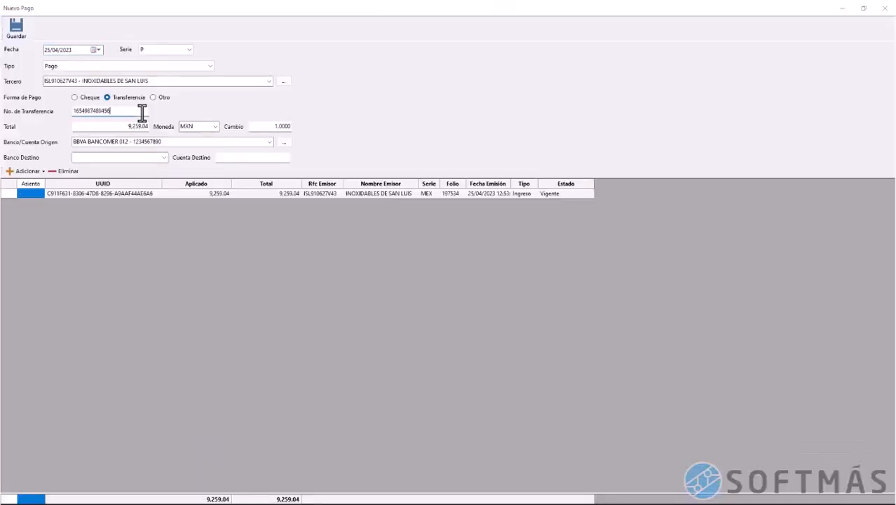
left_click(164, 157)
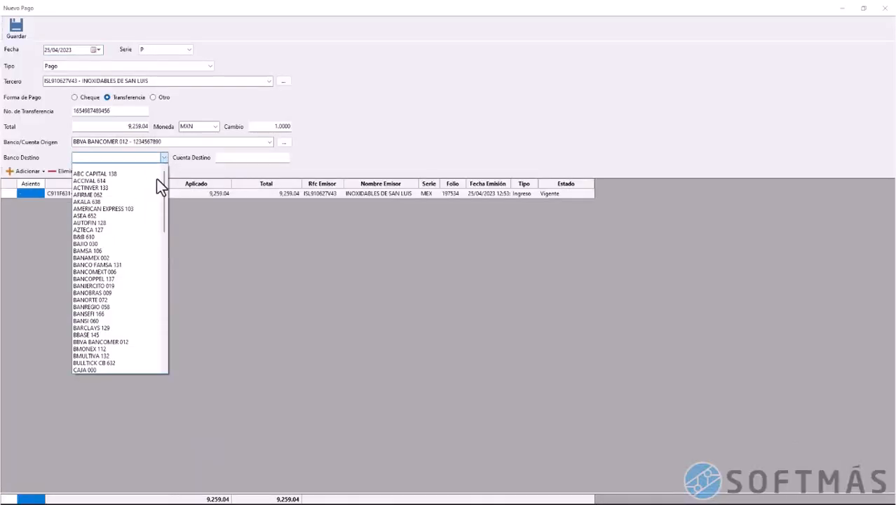
left_click(123, 314)
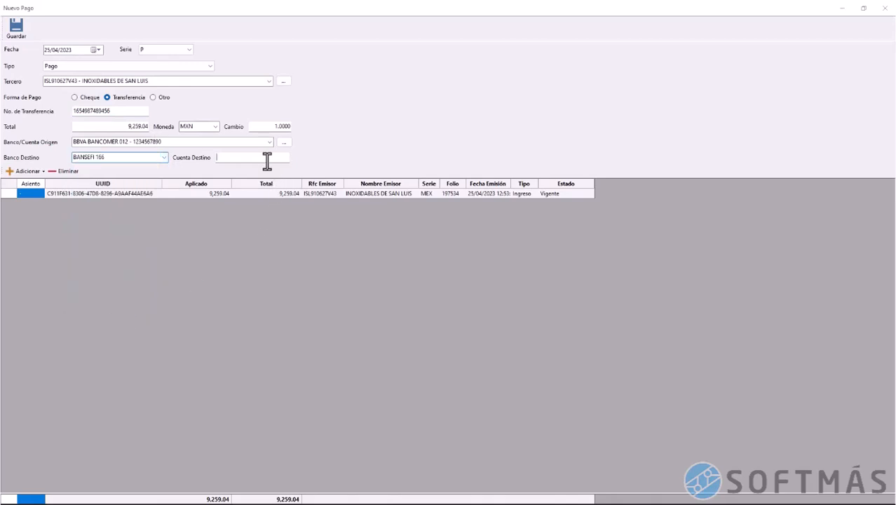
left_click(266, 158)
left_click(15, 30)
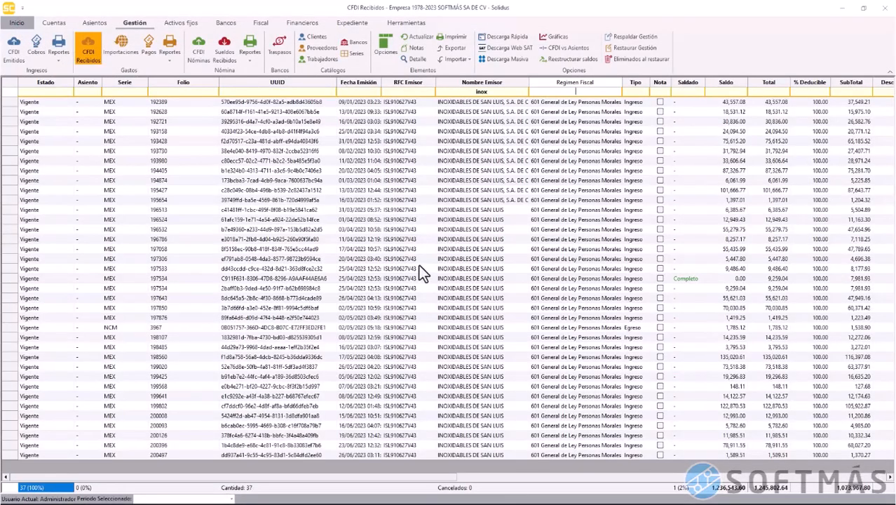
Pay credit note NCM 3967 with a 1,785.12 Devolución transfer and confirm it shows Completo
left_click(17, 279)
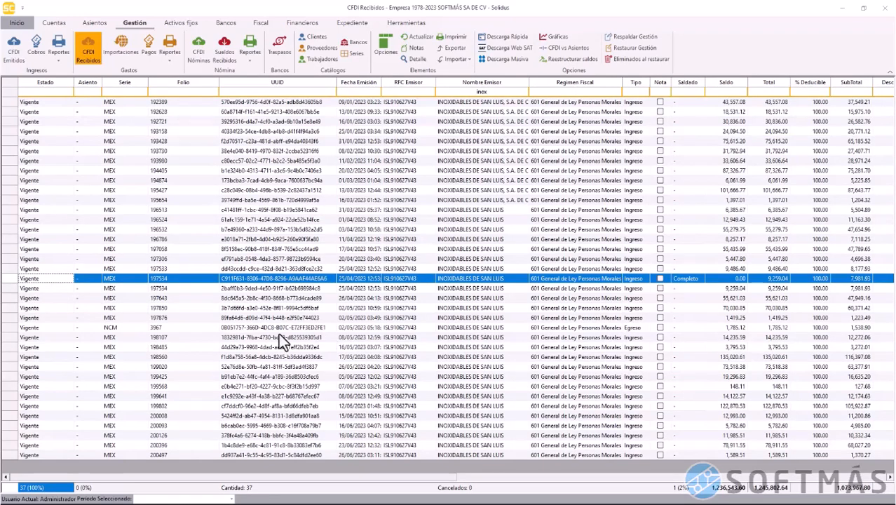
left_click(11, 327)
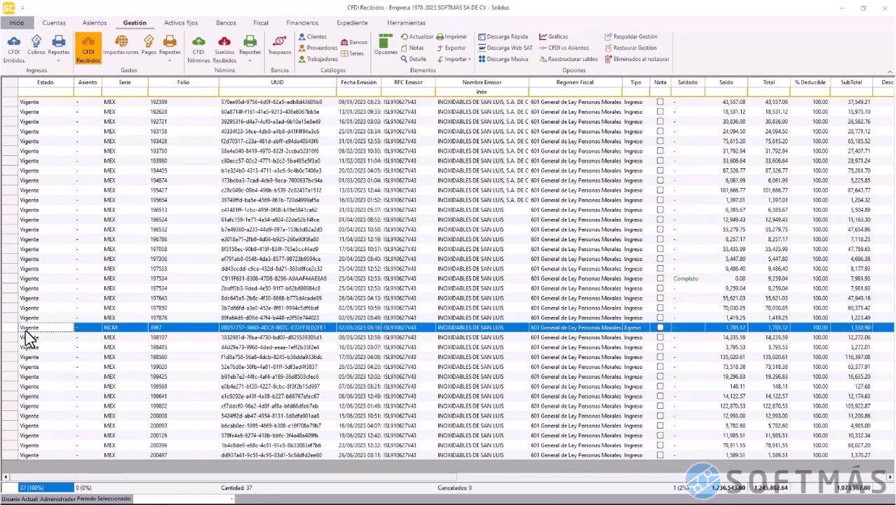
right_click(12, 330)
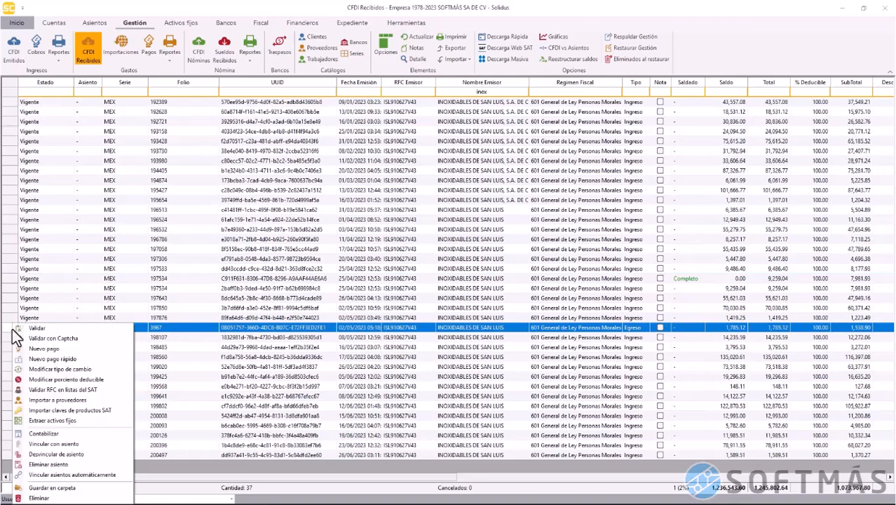
left_click(49, 349)
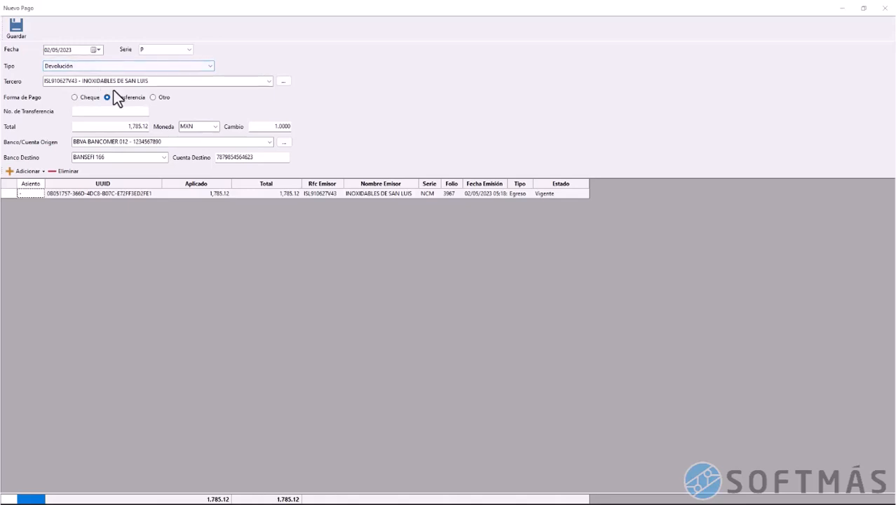
left_click(125, 112)
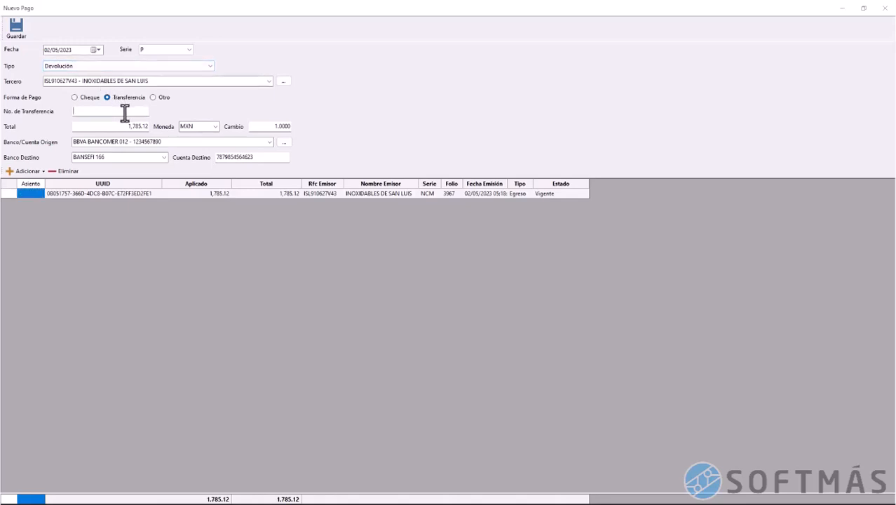
left_click(19, 30)
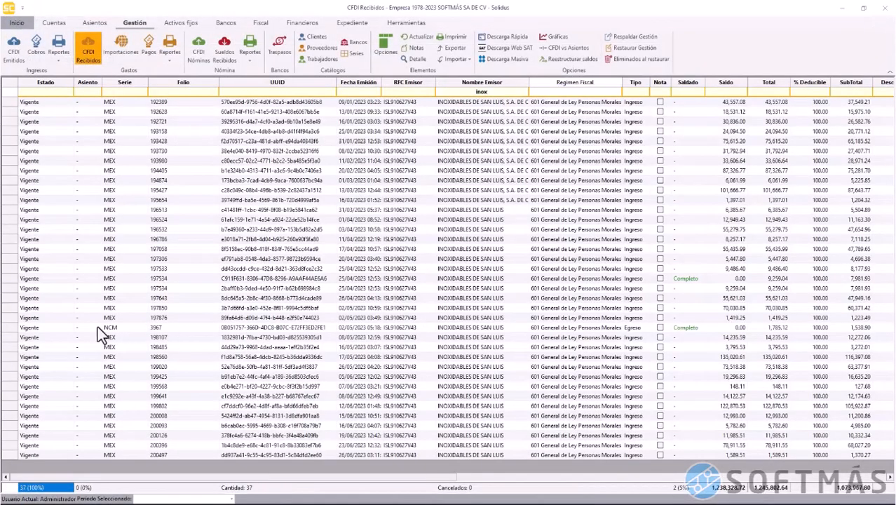
left_click(16, 328)
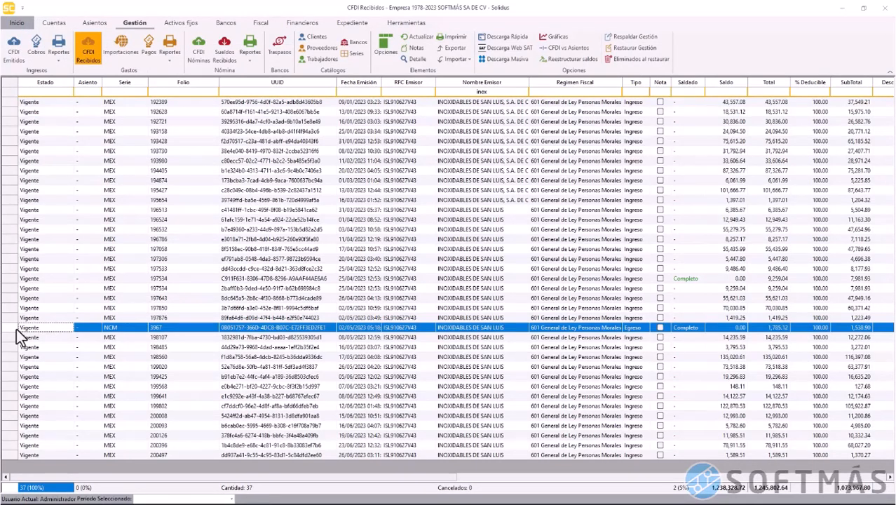
Open the Pagos list and review the Folio 5, Folio 7 and Folio 6 payment rows
left_click(148, 52)
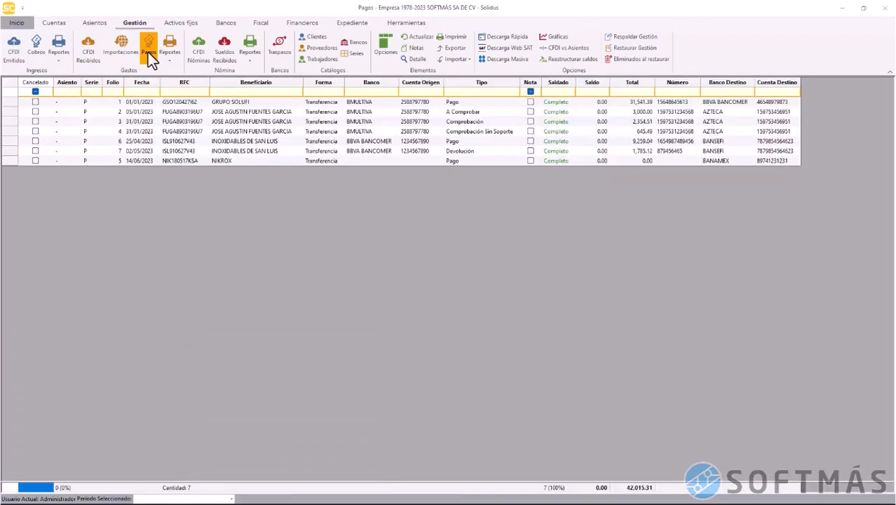
left_click(13, 163)
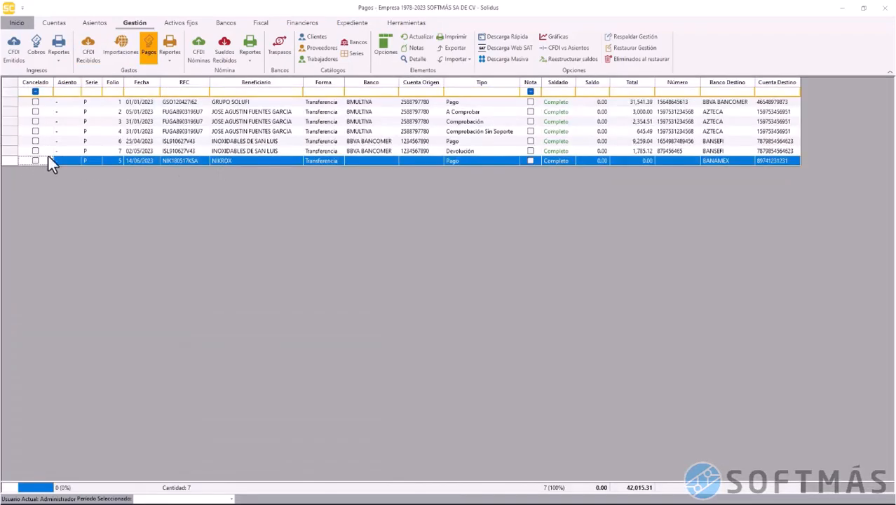
left_click(13, 153)
left_click(15, 142, "ctrl")
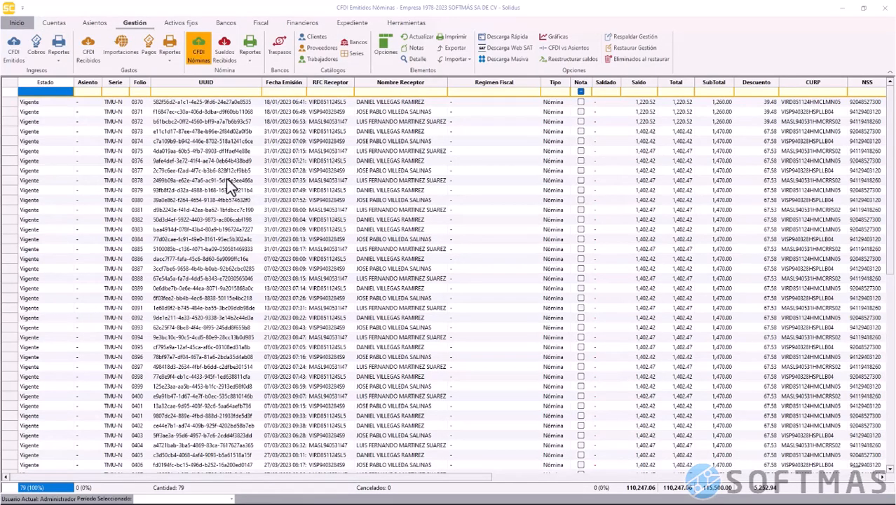
Select payroll CFDIs 0370–0372 and start a Nuevo pago for them
left_click(12, 104)
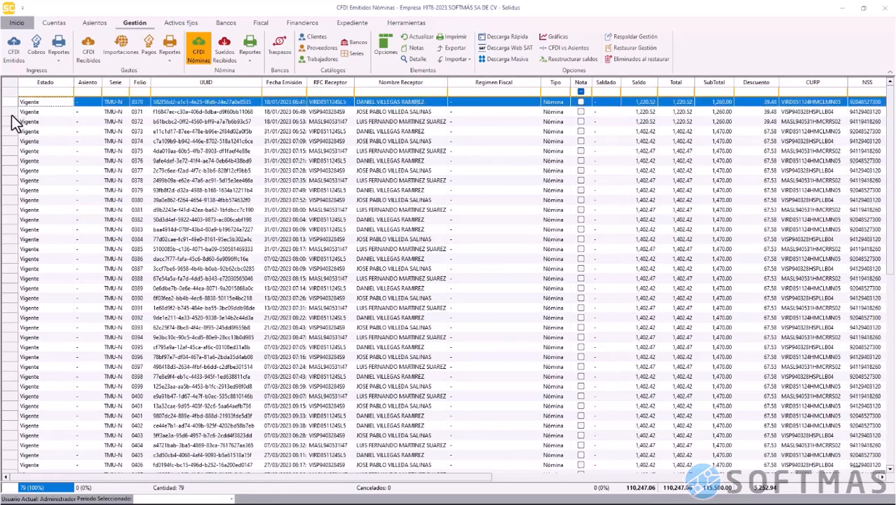
left_click(11, 121, "shift")
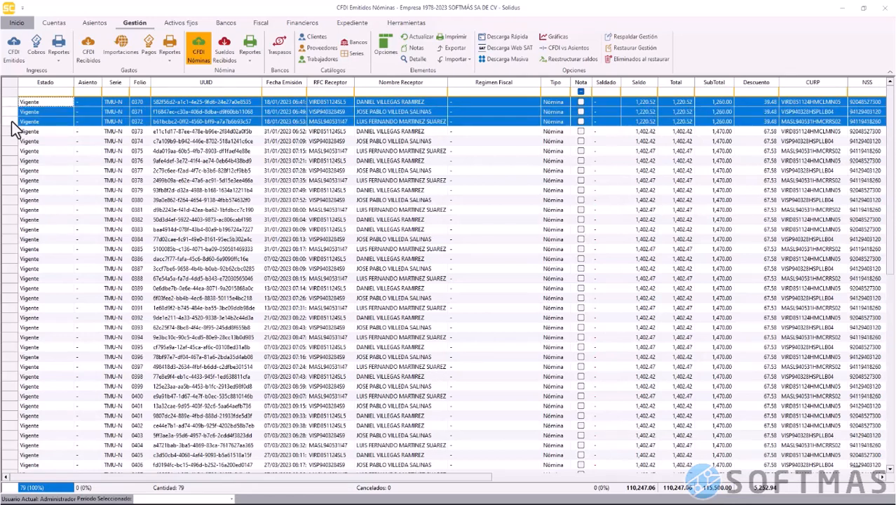
right_click(213, 113)
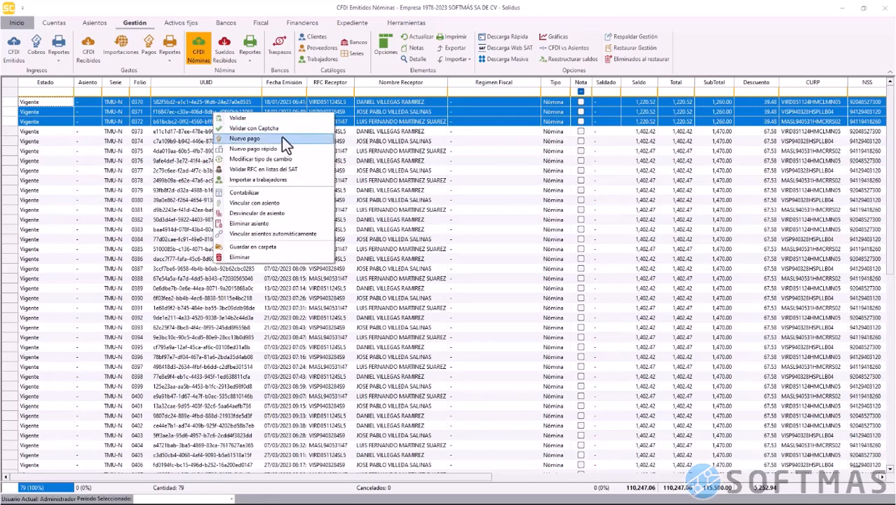
key("Return")
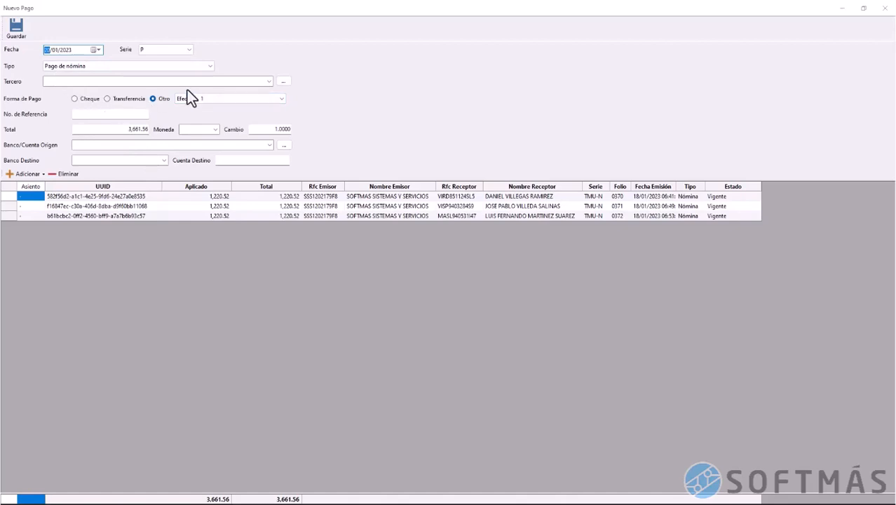
Save the payment as serie Z, Transferencia 3, from the BBVA BANCOMER account
left_click(188, 51)
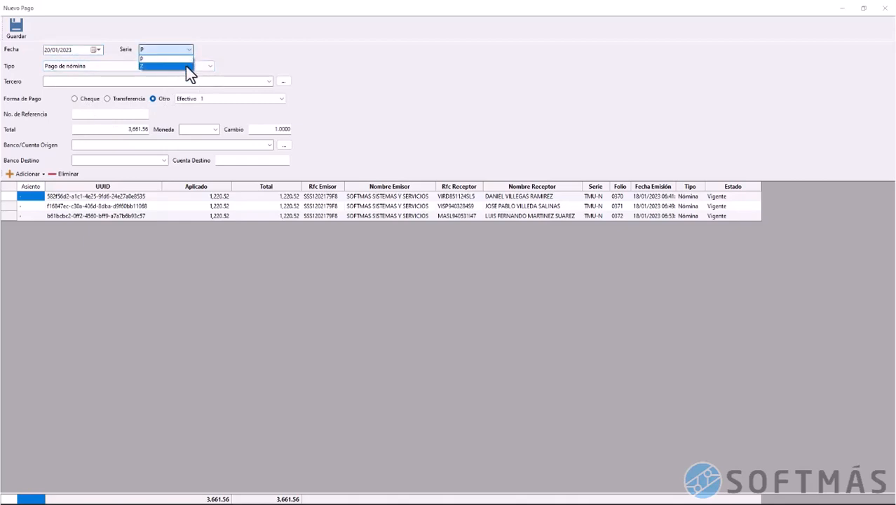
left_click(186, 66)
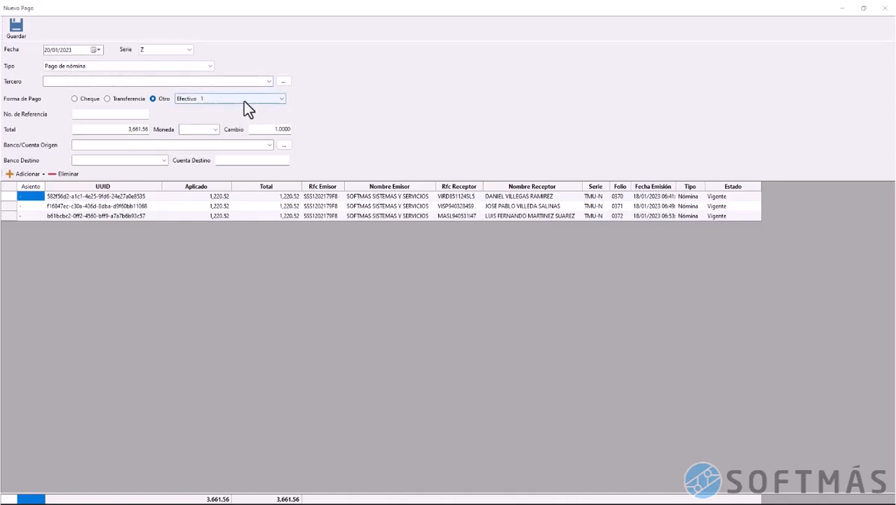
left_click(280, 100)
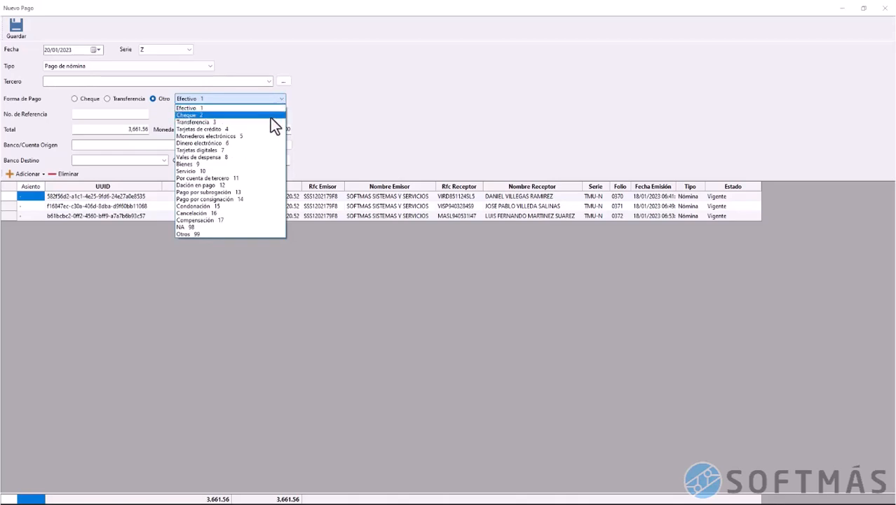
left_click(271, 116)
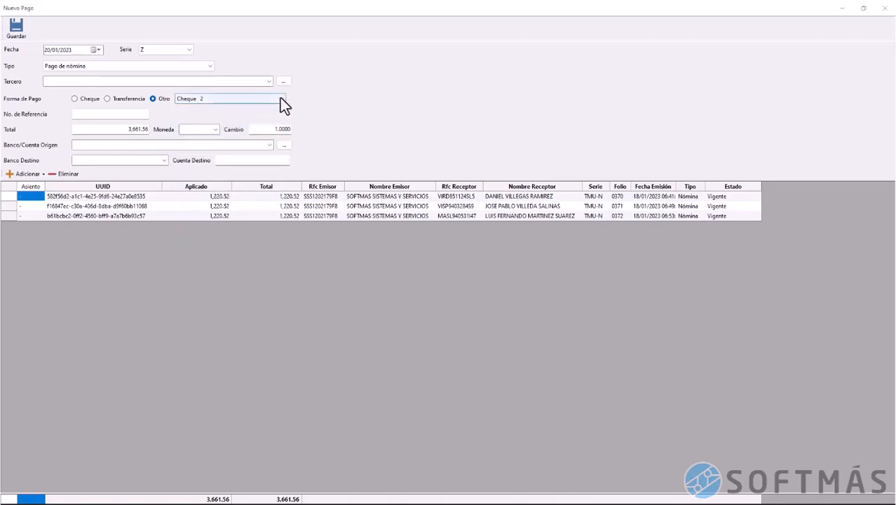
left_click(280, 100)
left_click(264, 124)
left_click(268, 145)
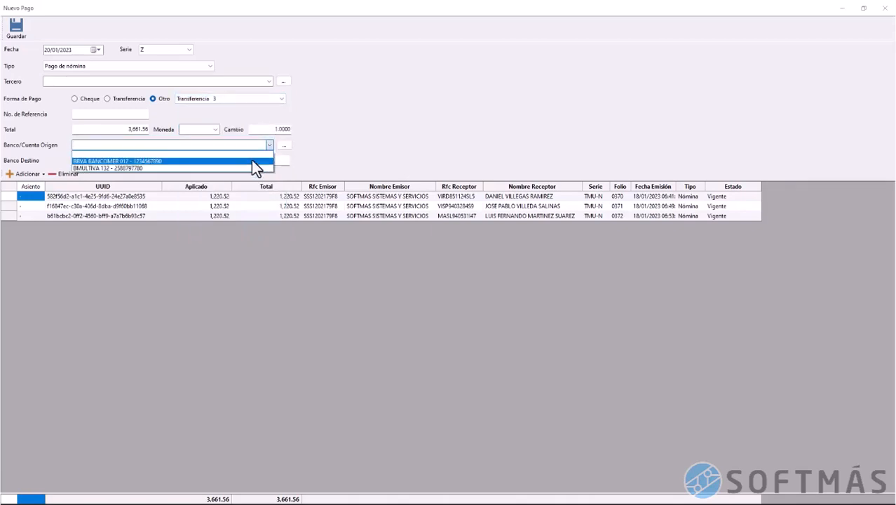
left_click(251, 161)
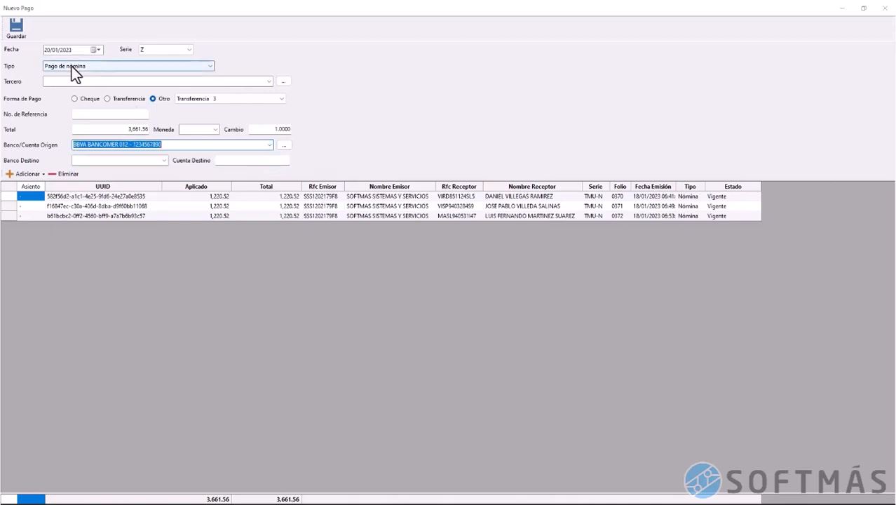
left_click(15, 29)
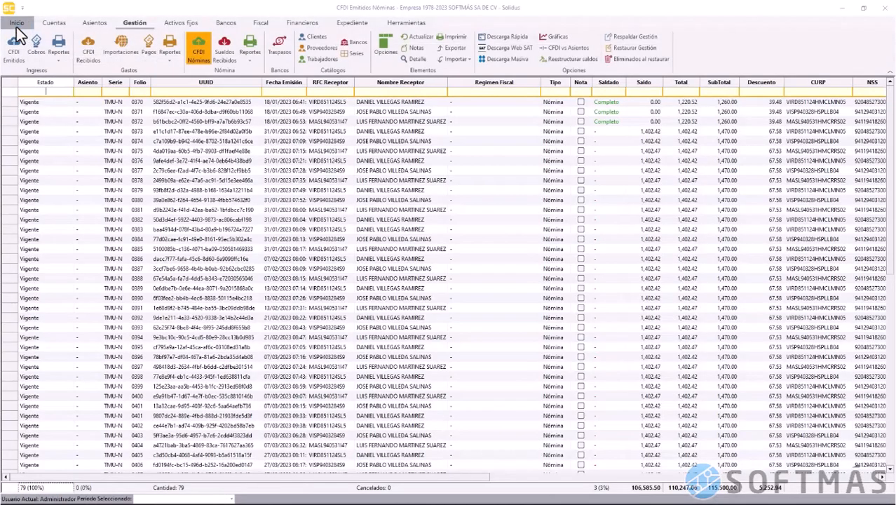
Select payroll CFDIs 0373–0375 and start a Nuevo pago for them
left_click(12, 132)
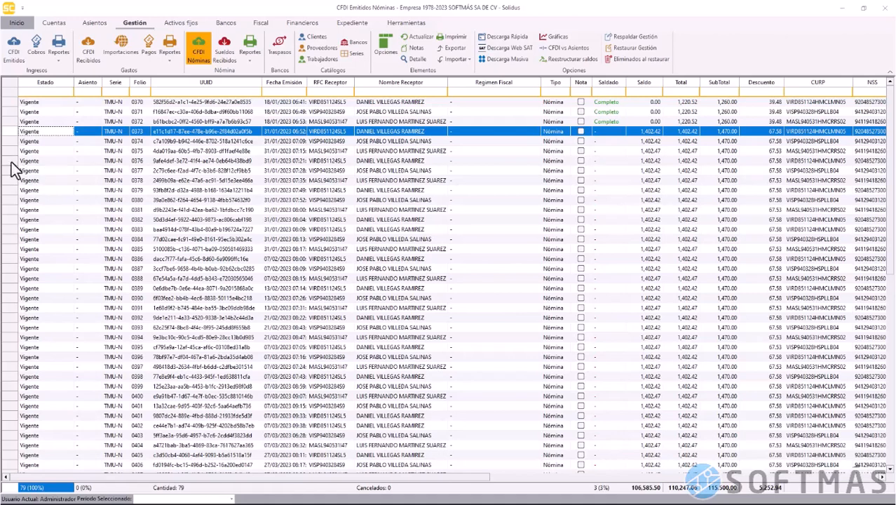
left_click(12, 163, "shift")
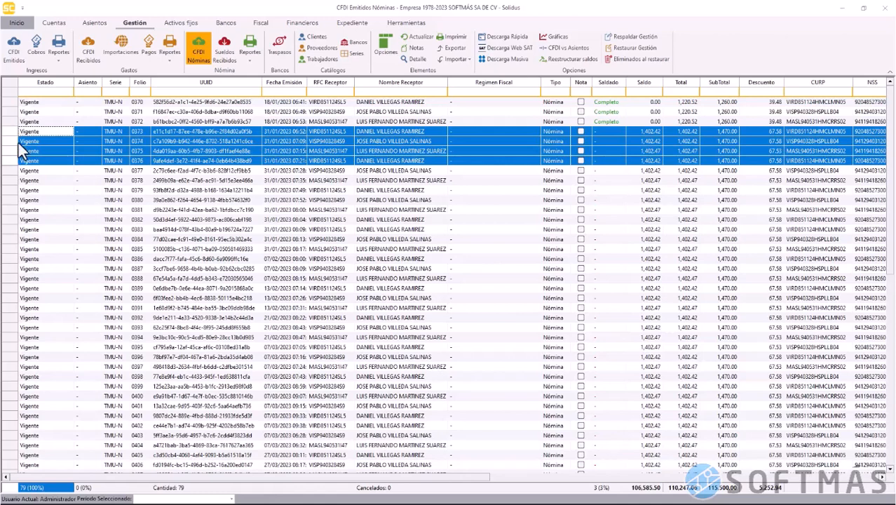
left_click(11, 132)
left_click(11, 150, "shift")
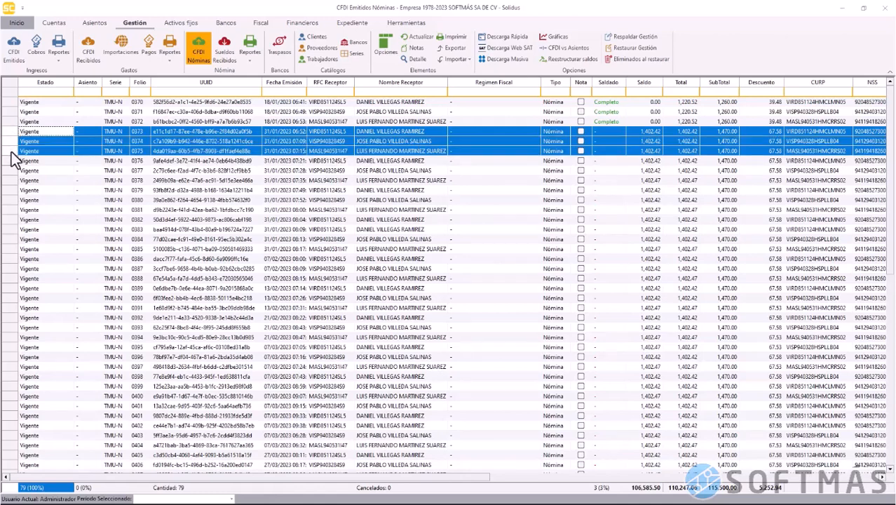
right_click(11, 153)
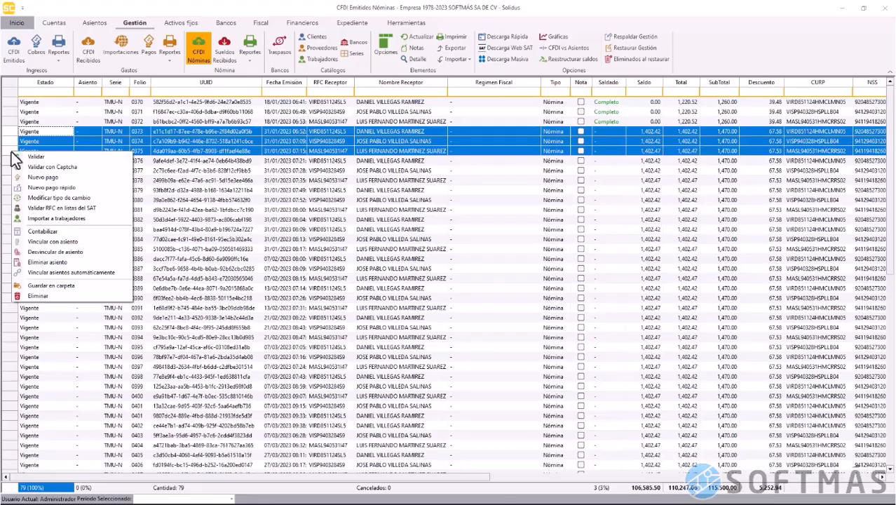
left_click(43, 176)
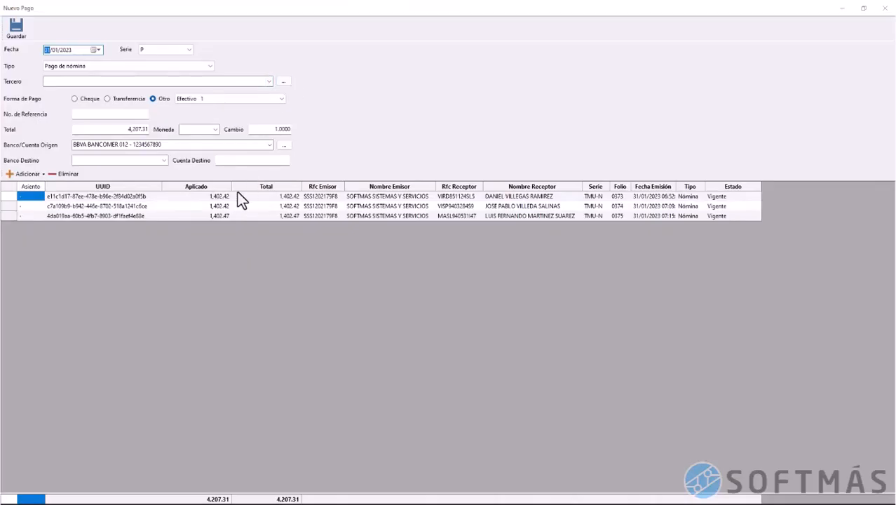
Save the payment with Forma de Pago Transferencia 3 and serie Z
left_click(217, 99)
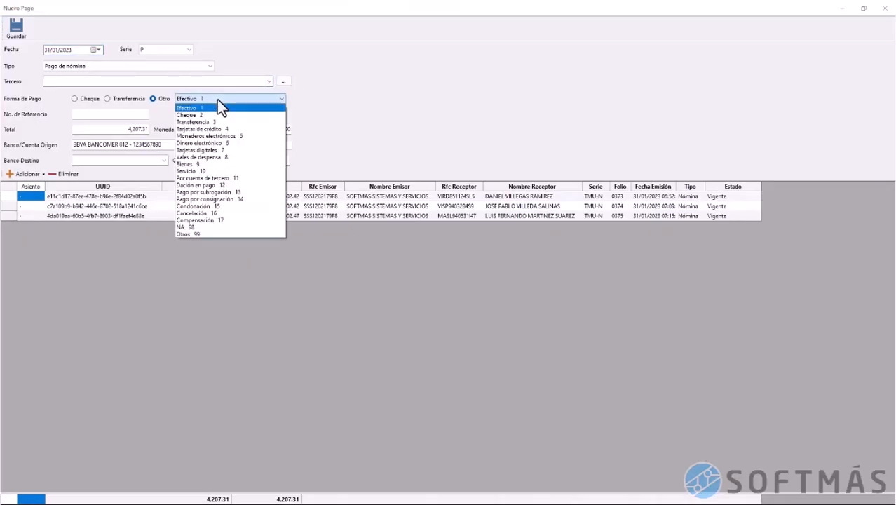
left_click(219, 122)
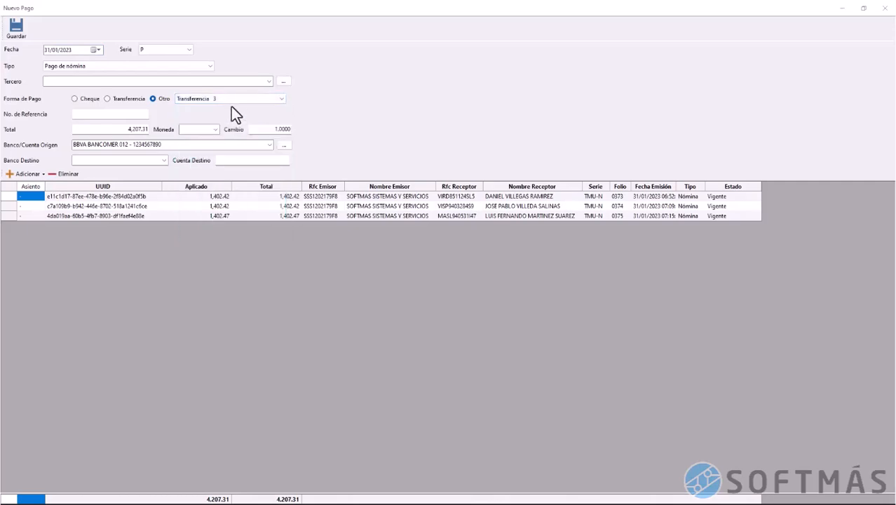
left_click(172, 52)
left_click(167, 62)
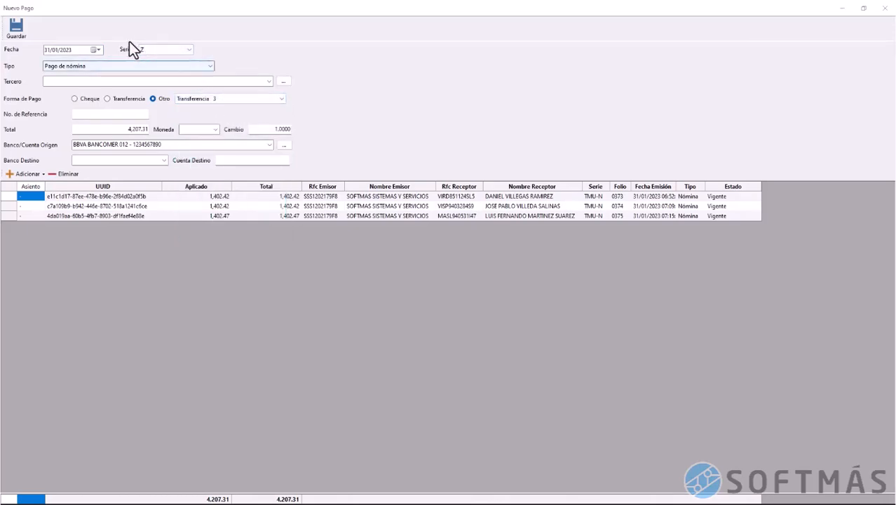
left_click(21, 30)
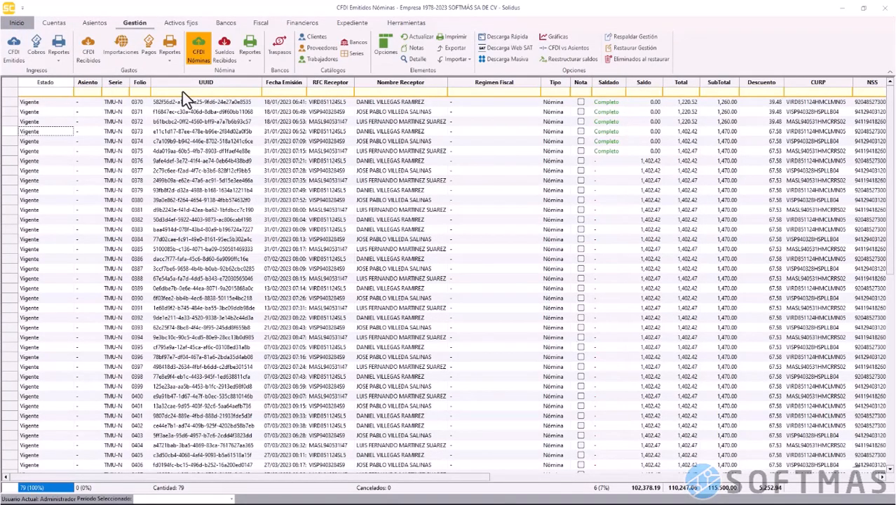
Filter the Pagos list to serie Z and check the 3,661.56 and 4,207.31 payments
left_click(152, 53)
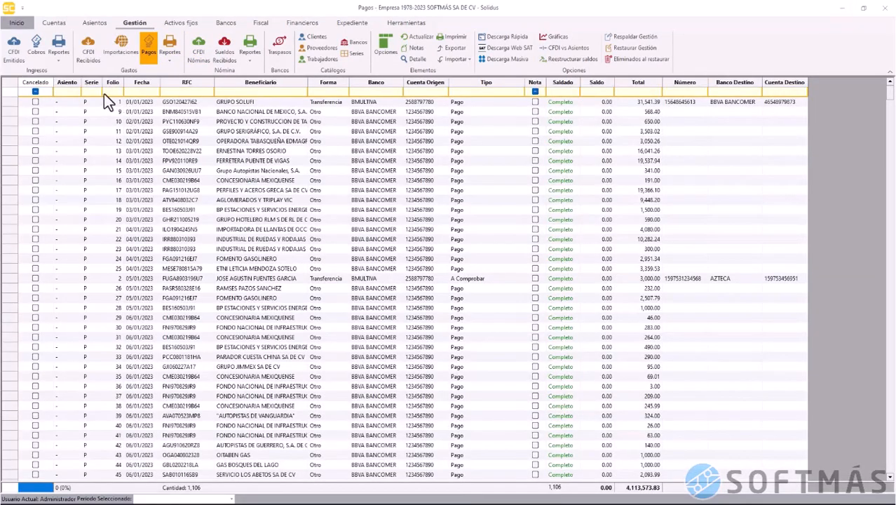
left_click(98, 92)
type("Z")
key("Tab")
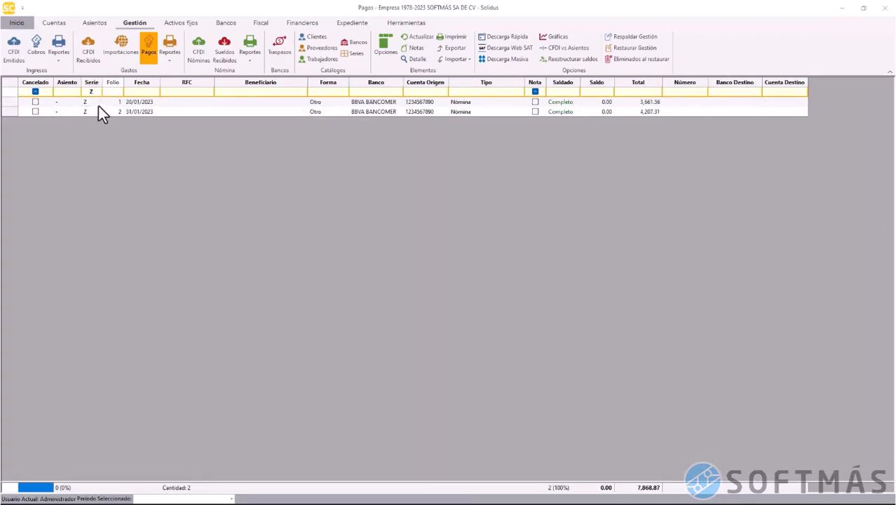
left_click(92, 102)
left_click(92, 112)
left_click(89, 101)
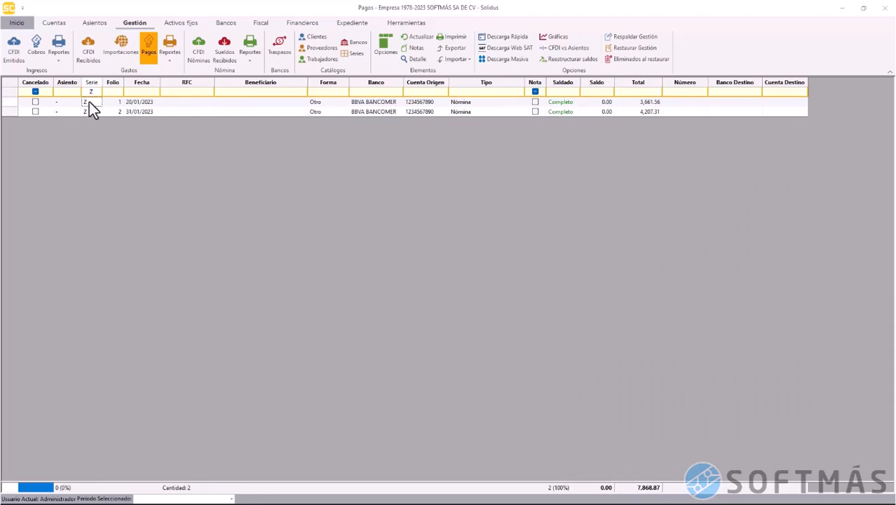
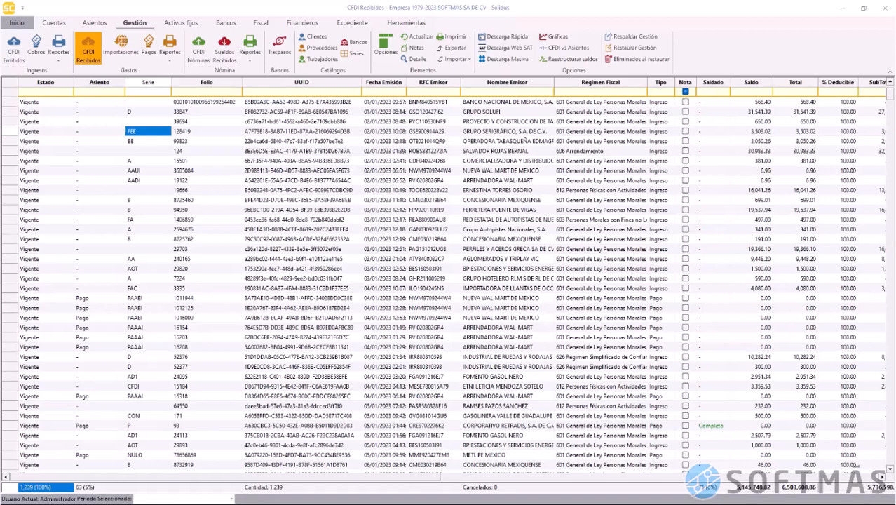
Filter the received CFDIs to Tipo 'Pago' and select all 56 rows
left_click(488, 47)
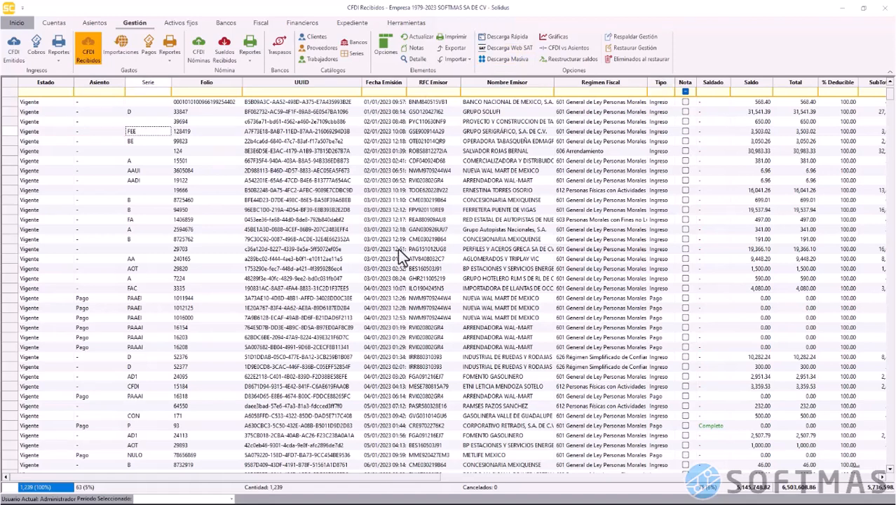
left_click(660, 91)
type("Pago")
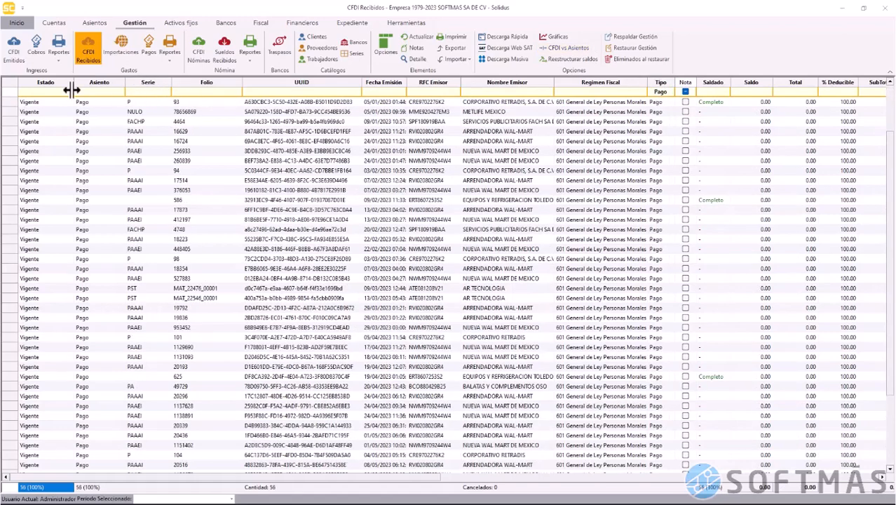
left_click(11, 90)
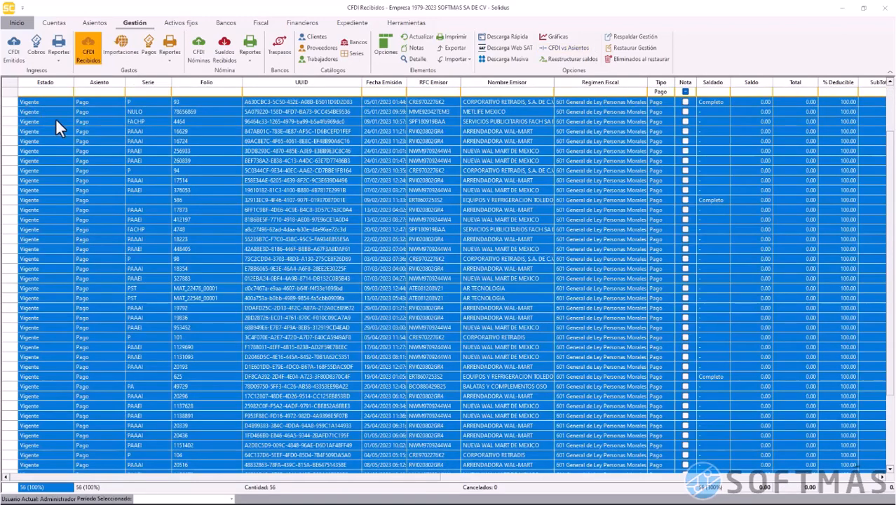
Generate quick payments in series P from the BANAMEX account for the selected CFDIs
right_click(161, 164)
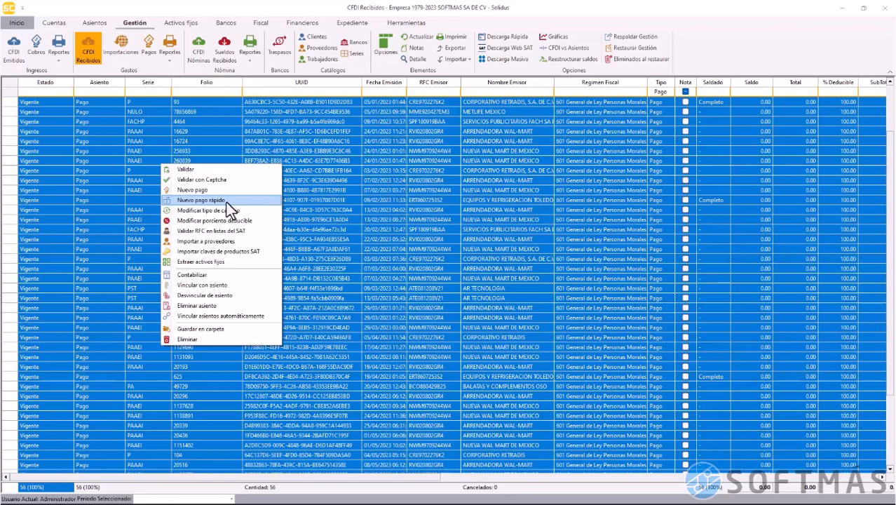
left_click(226, 202)
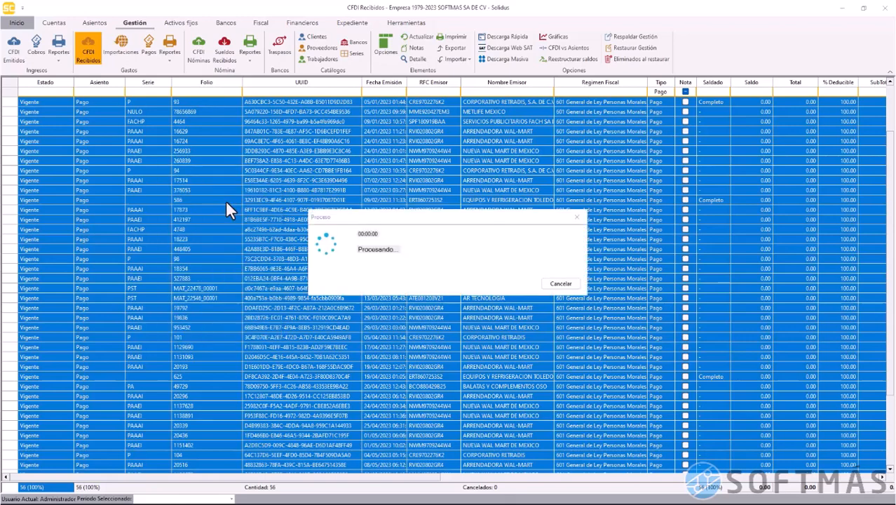
left_click(387, 236)
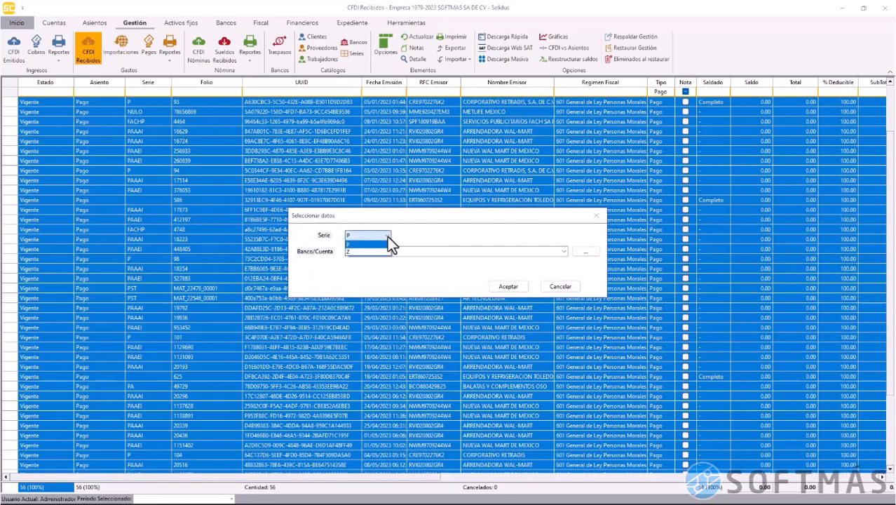
left_click(387, 236)
left_click(565, 254)
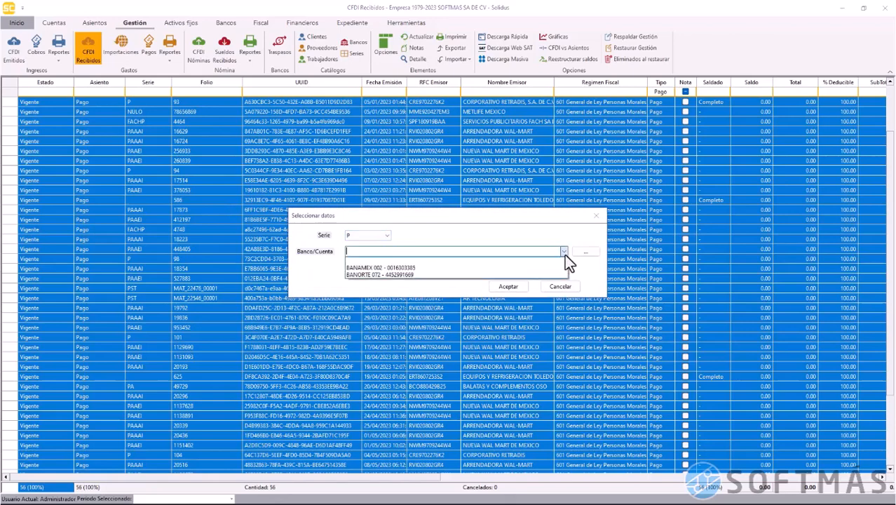
left_click(552, 268)
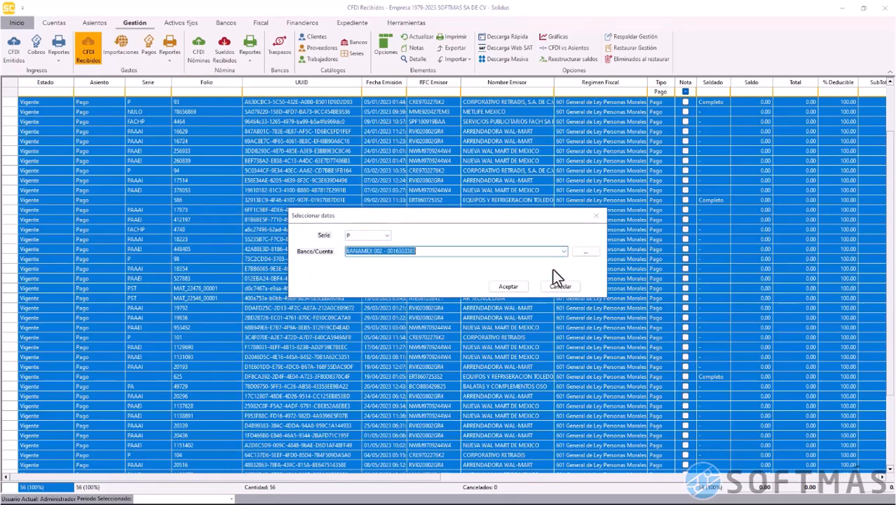
left_click(510, 286)
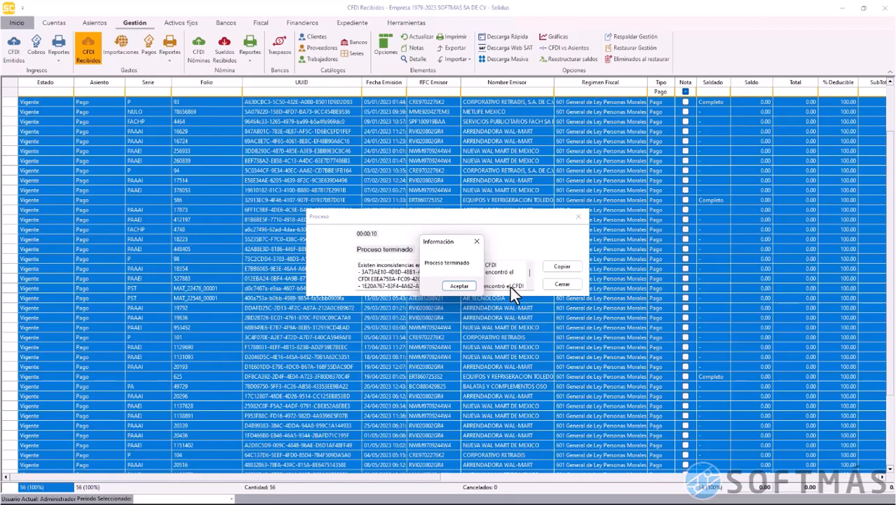
Dismiss the process-finished notice and close the inconsistency results
left_click(460, 285)
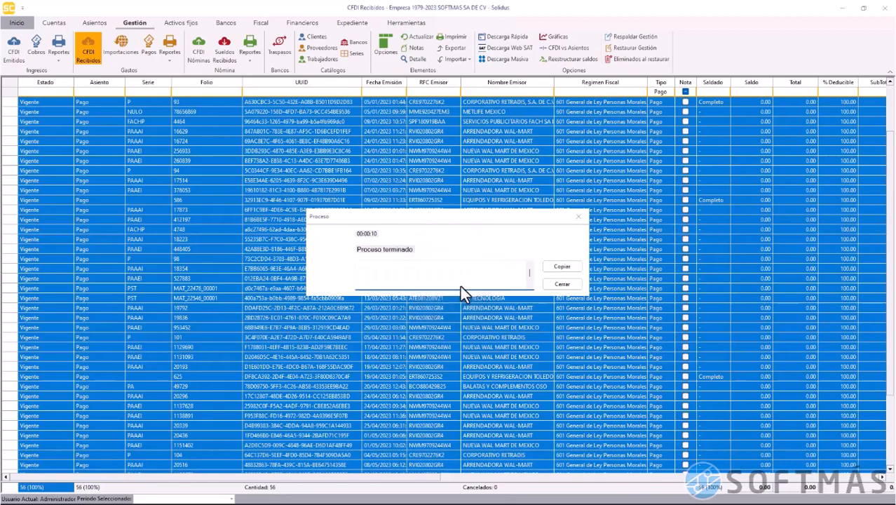
key("ctrl+a")
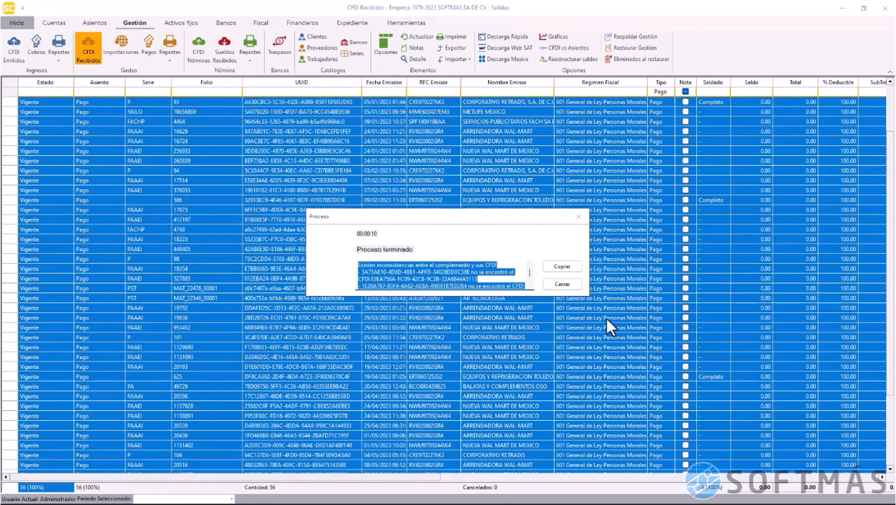
left_click(563, 285)
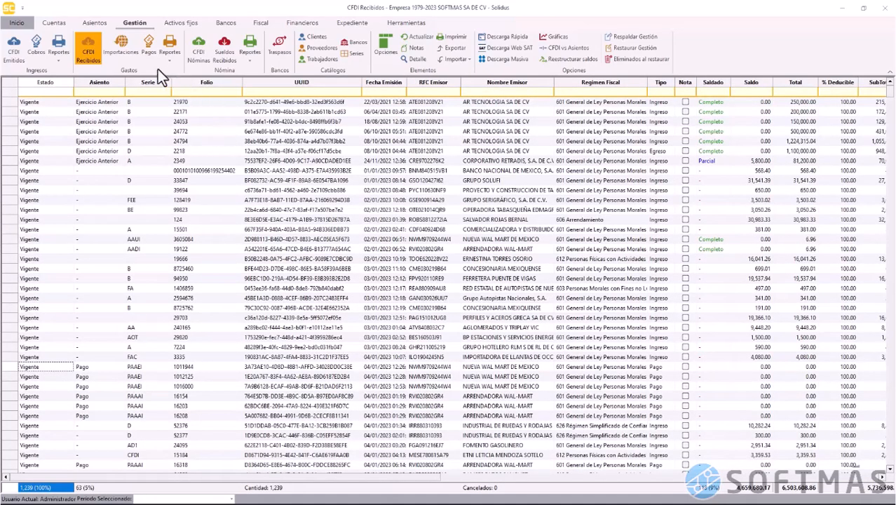
left_click(148, 52)
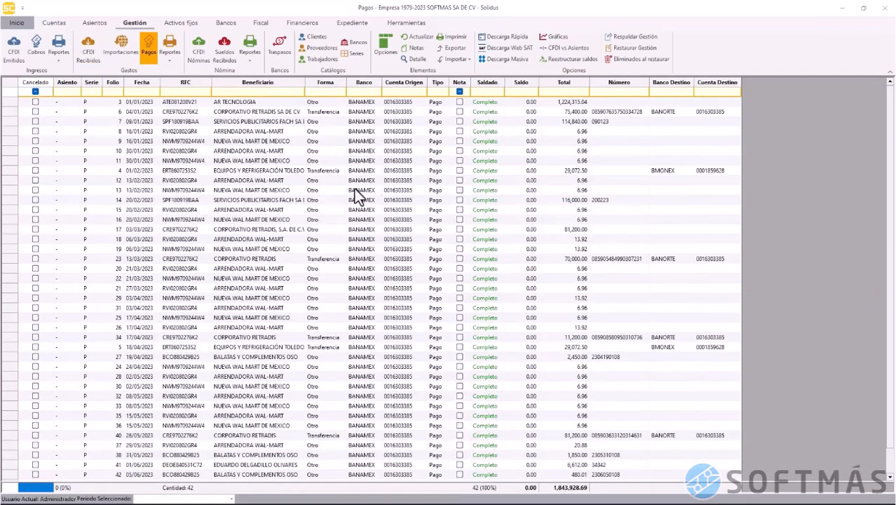
left_click(186, 202)
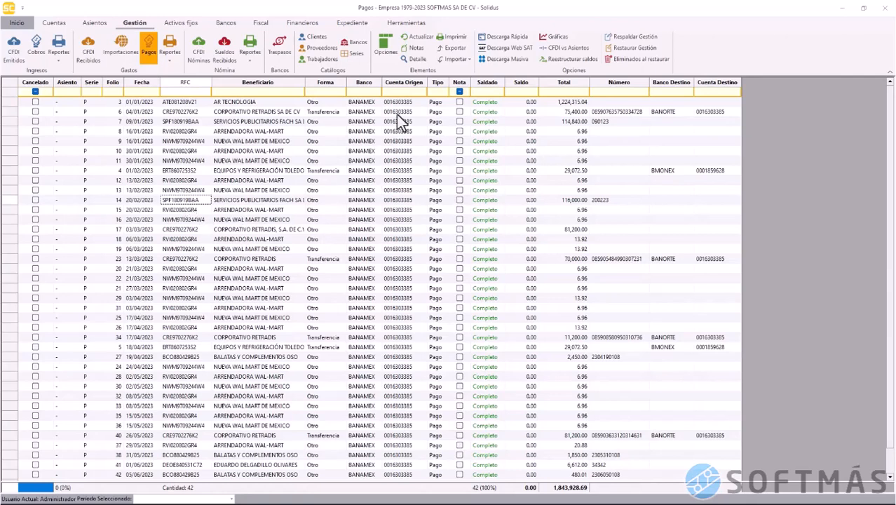
left_click(417, 60)
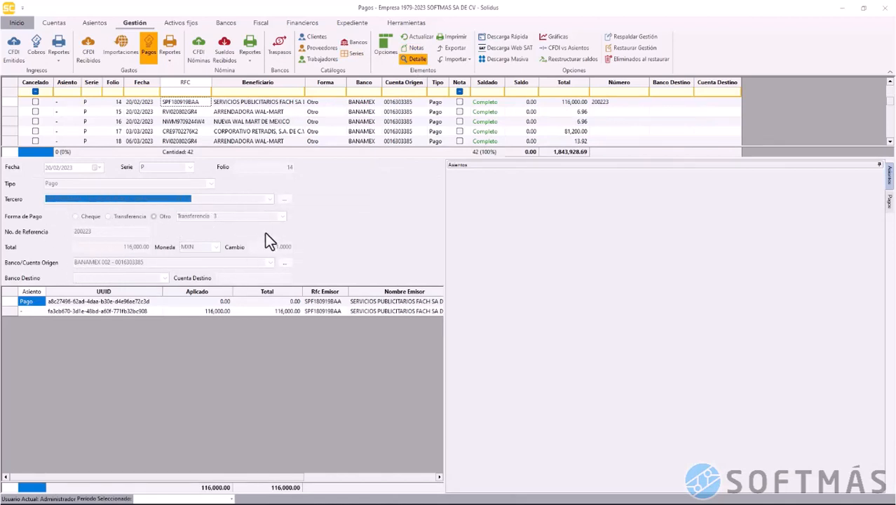
left_click(232, 132)
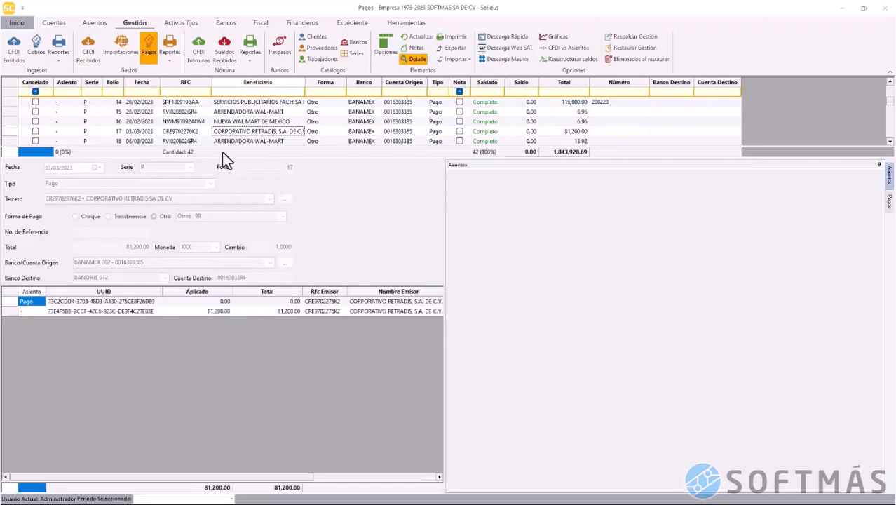
scroll(235, 127, "down", 1)
scroll(235, 134, "down", 4)
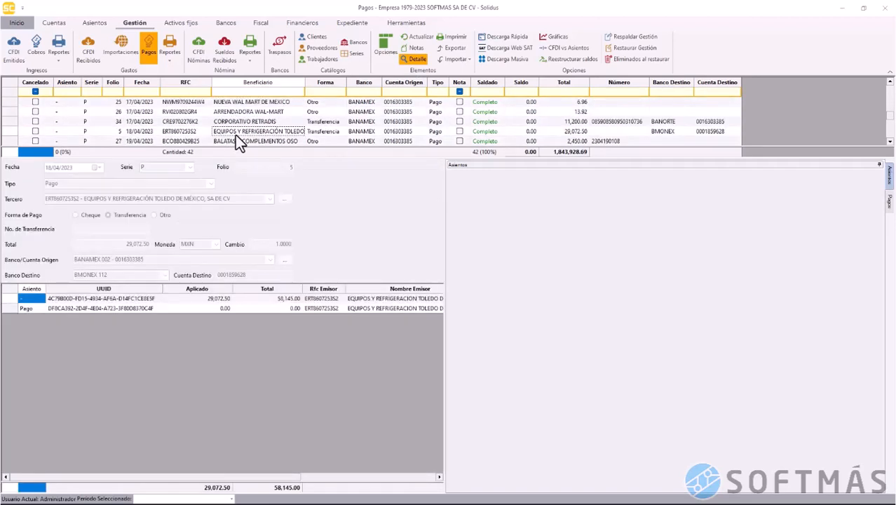
scroll(235, 135, "up", 5)
left_click(410, 59)
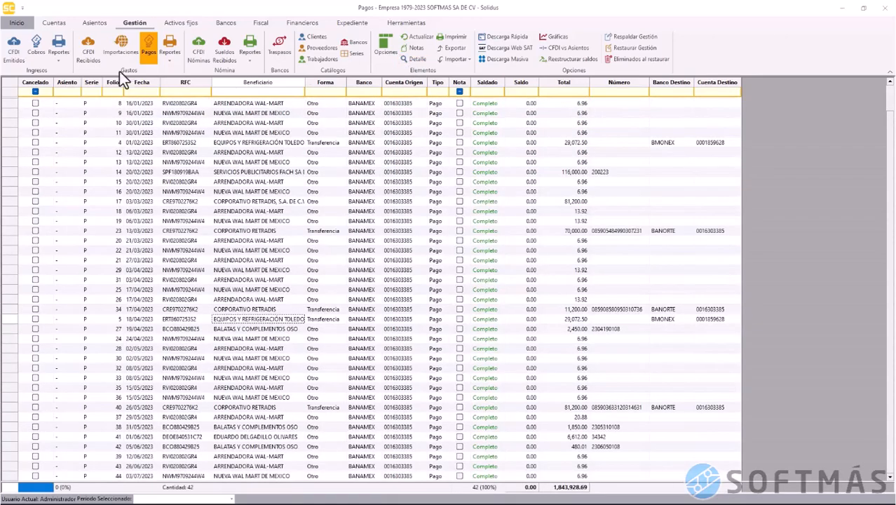
left_click(91, 55)
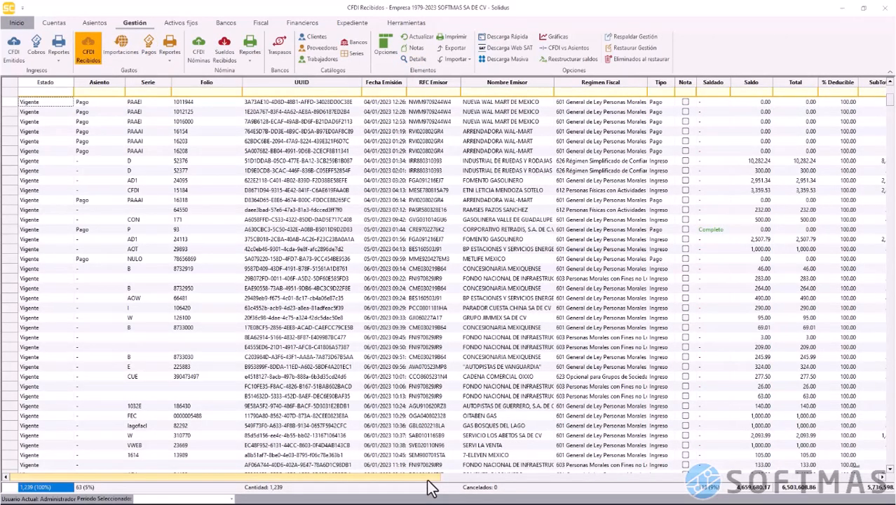
Filter Método de Pago to PUE and select all the PUE CFDIs
left_click_drag(426, 481, 771, 449)
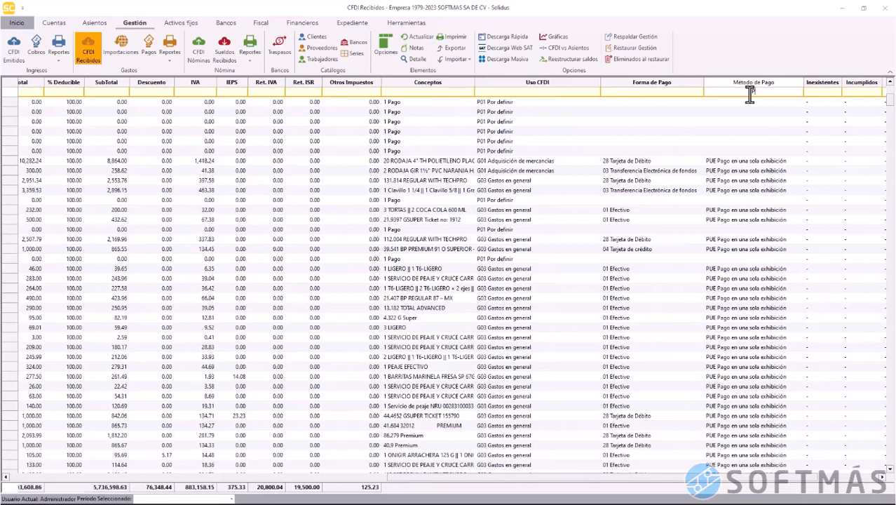
type("UE")
key("Return")
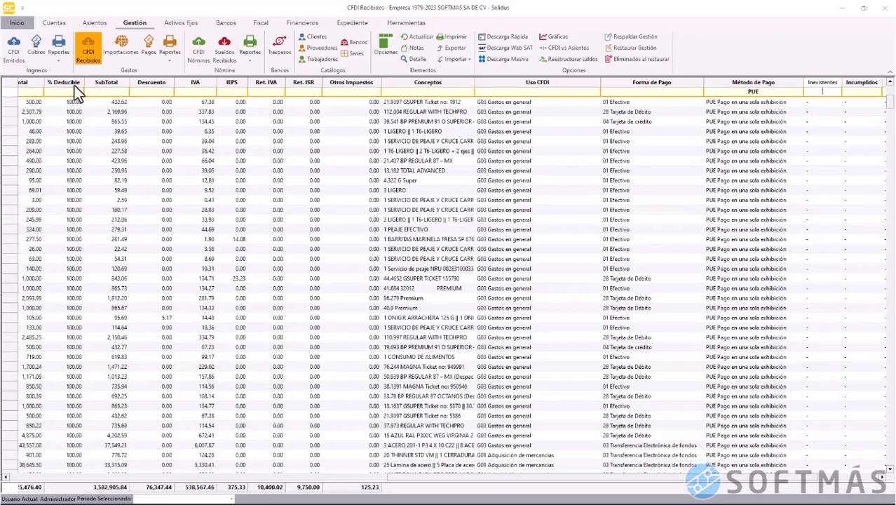
left_click(10, 88)
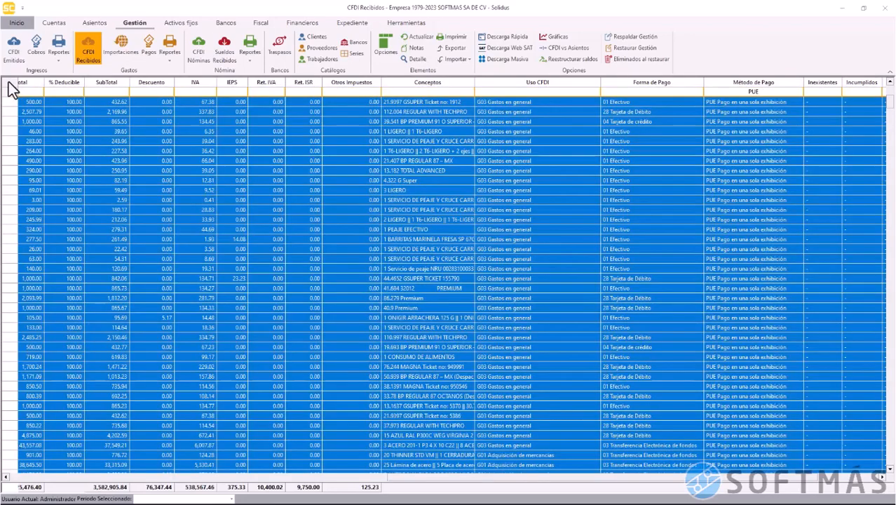
Clear the PUE filter and select every received CFDI in the list
left_click(749, 93)
key("BackSpace")
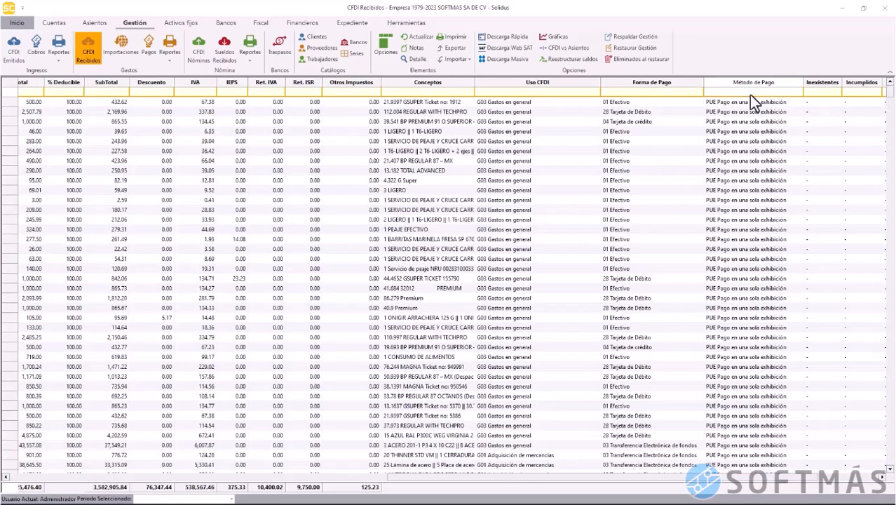
key("Return")
left_click(319, 239)
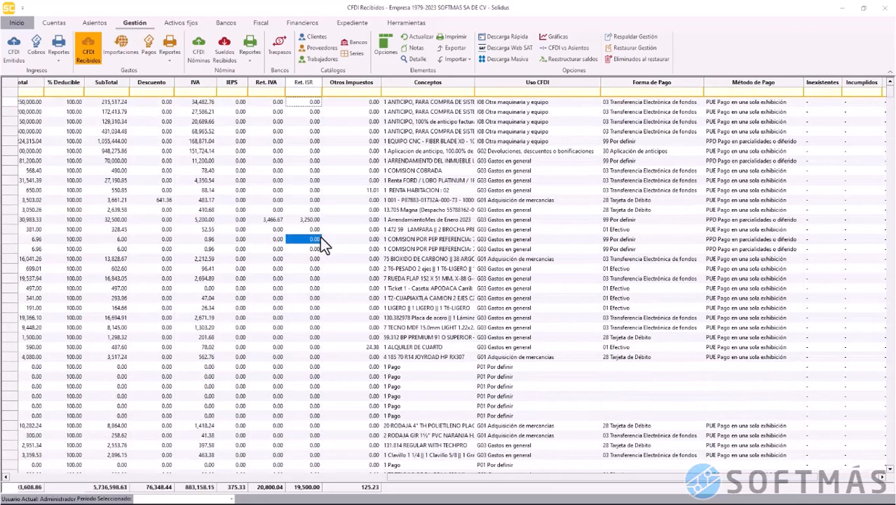
key("ctrl+Home")
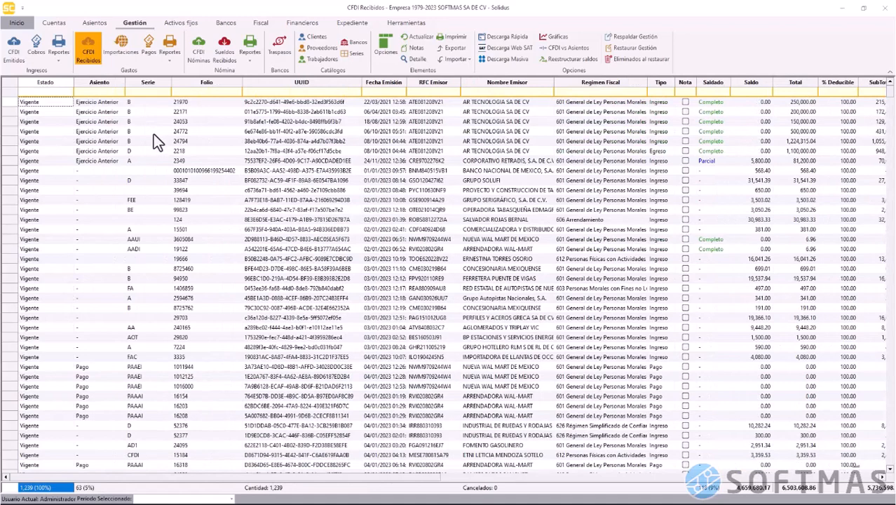
left_click(11, 84)
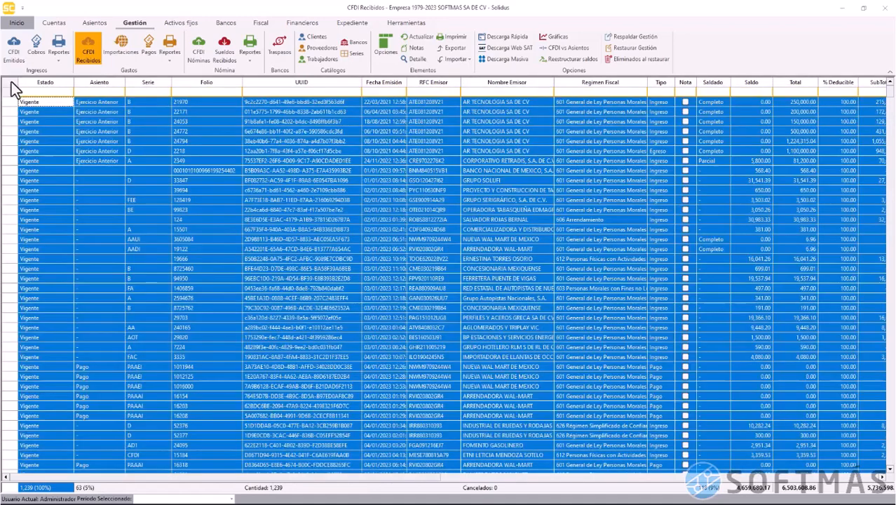
Generate quick payments for all selected CFDIs from the chosen bank account
right_click(58, 134)
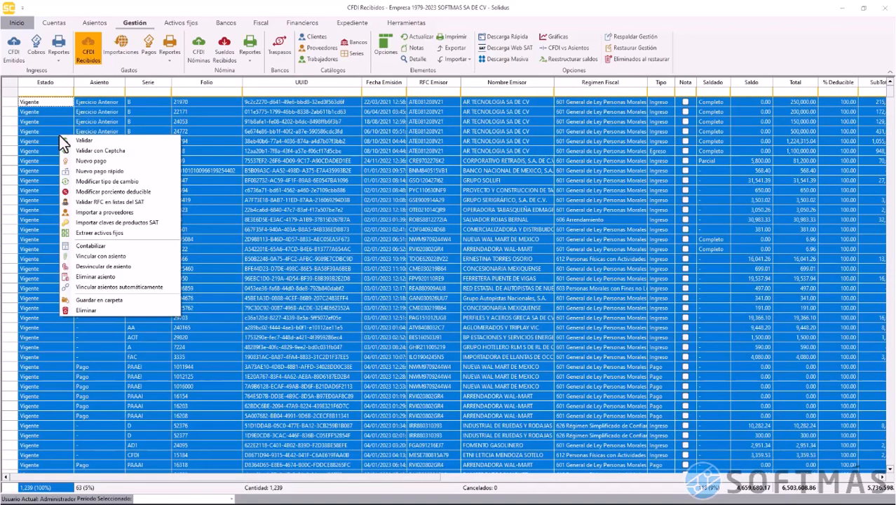
left_click(142, 173)
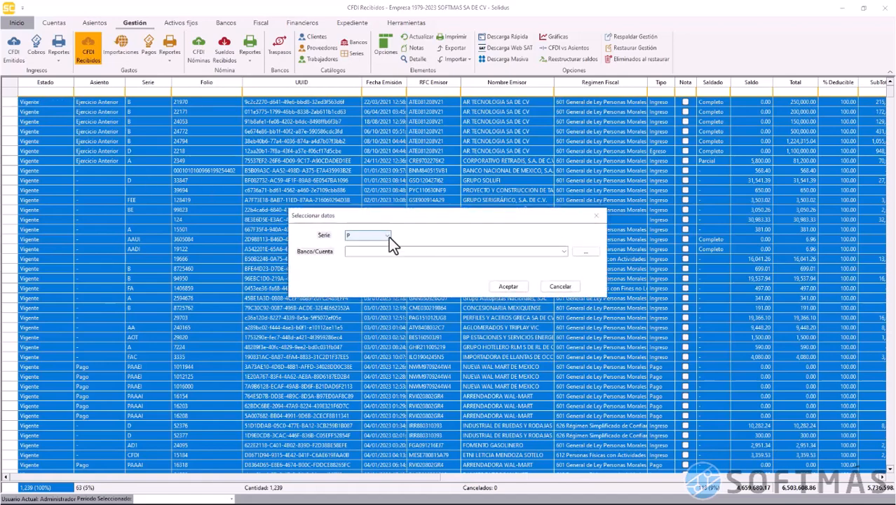
left_click(564, 251)
left_click(544, 268)
left_click(512, 283)
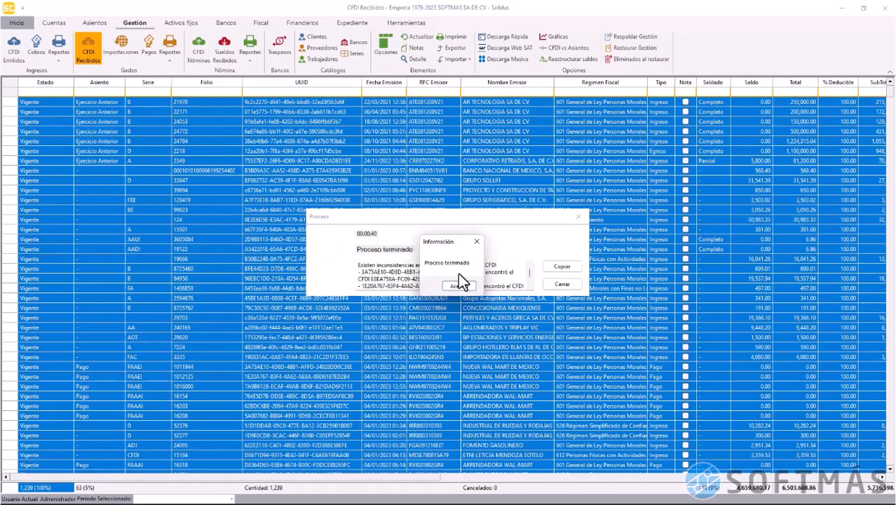
Close the process results and switch to the expense Pagos list
left_click(458, 283)
left_click(561, 284)
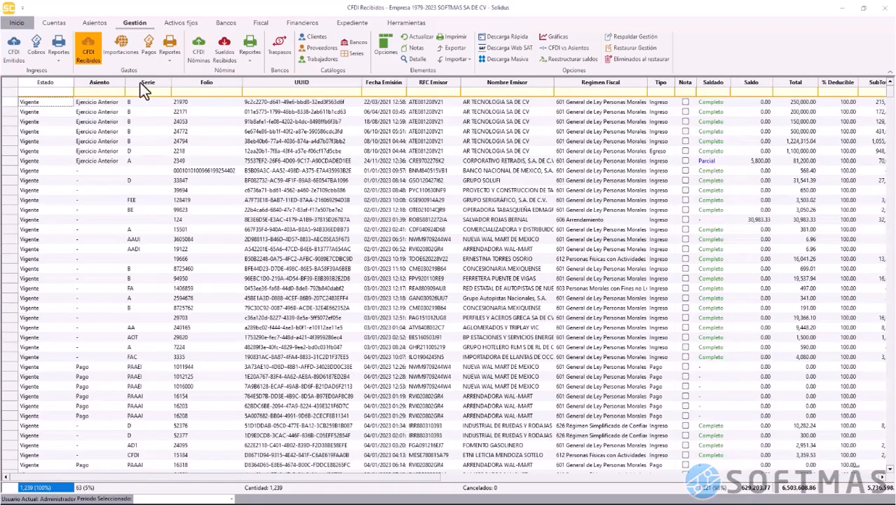
left_click(146, 56)
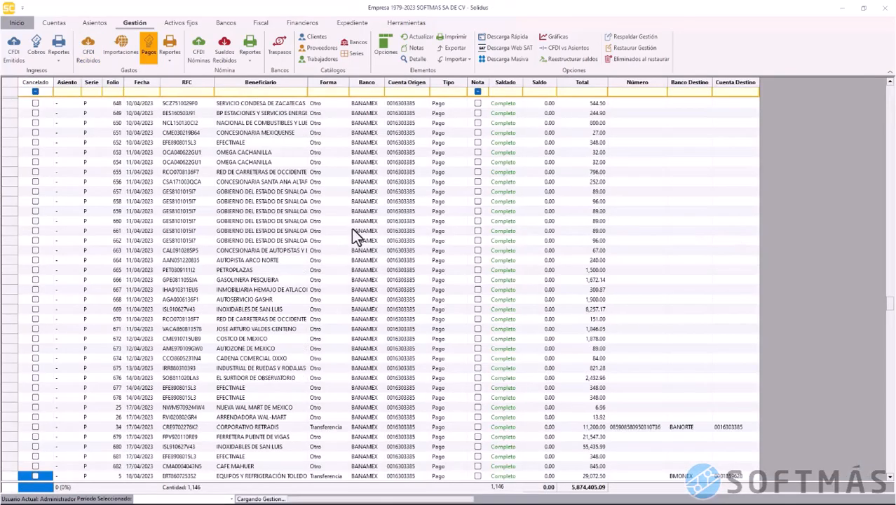
Review the AUTOMOTRIZ CRUZ payment's details, then go to the CFDI Emitidos list
scroll(242, 252, "down", 13)
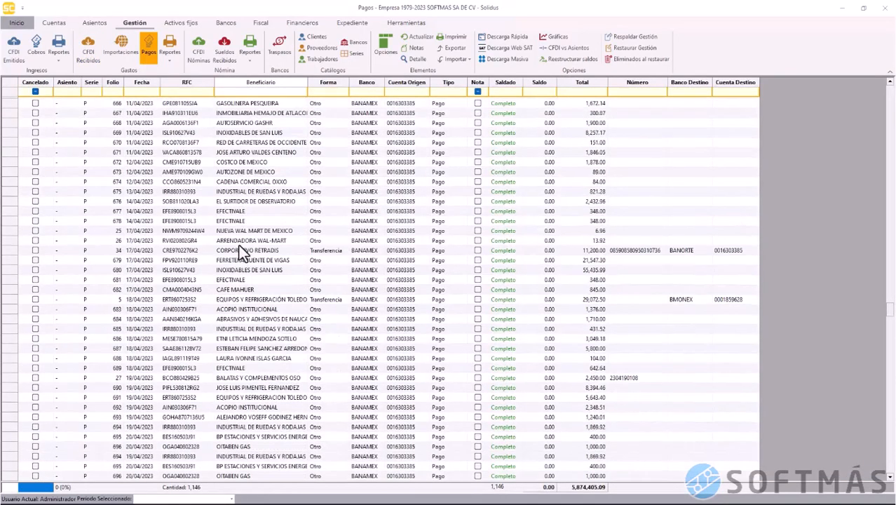
scroll(242, 251, "down", 6)
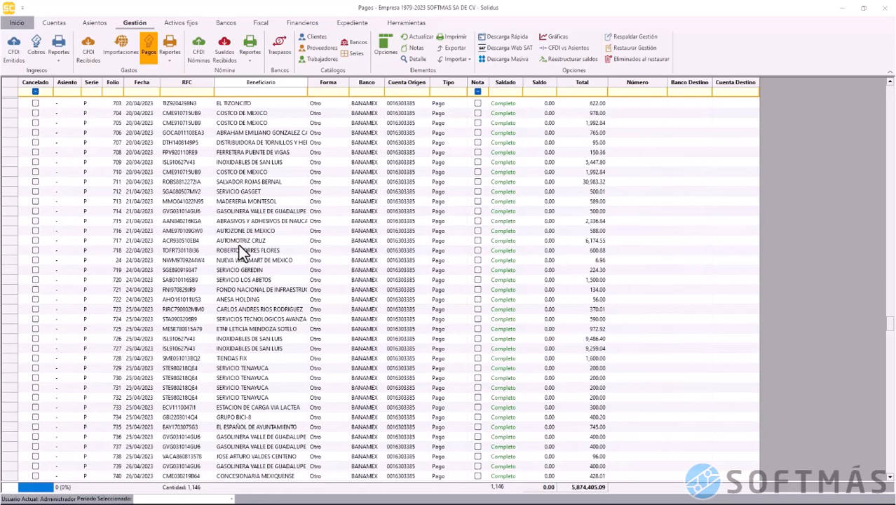
left_click(236, 242)
left_click(425, 59)
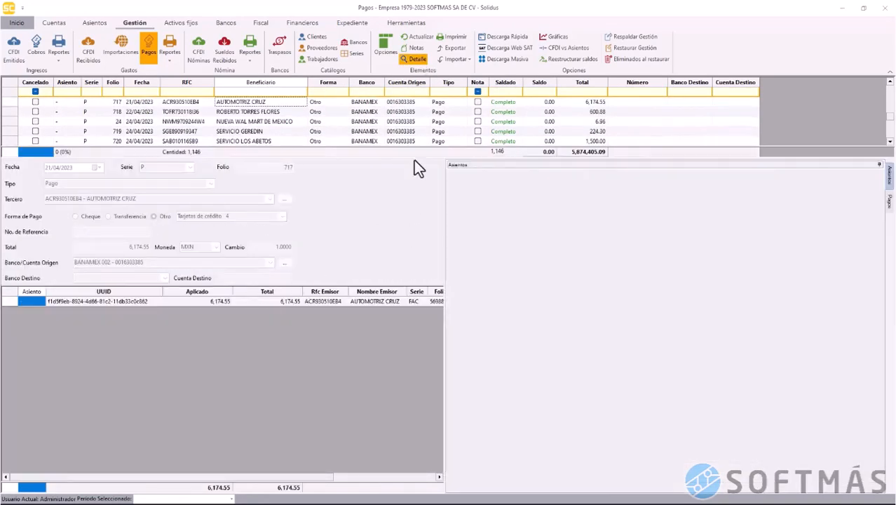
left_click(419, 64)
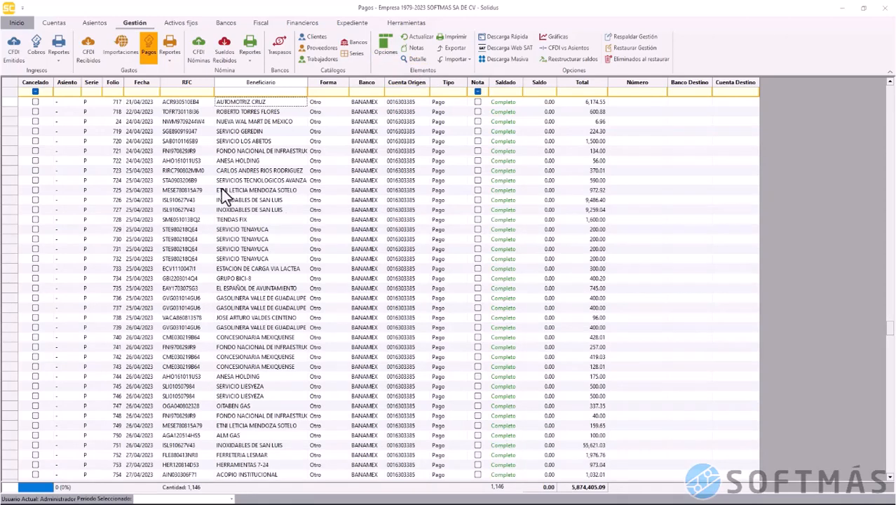
left_click(89, 51)
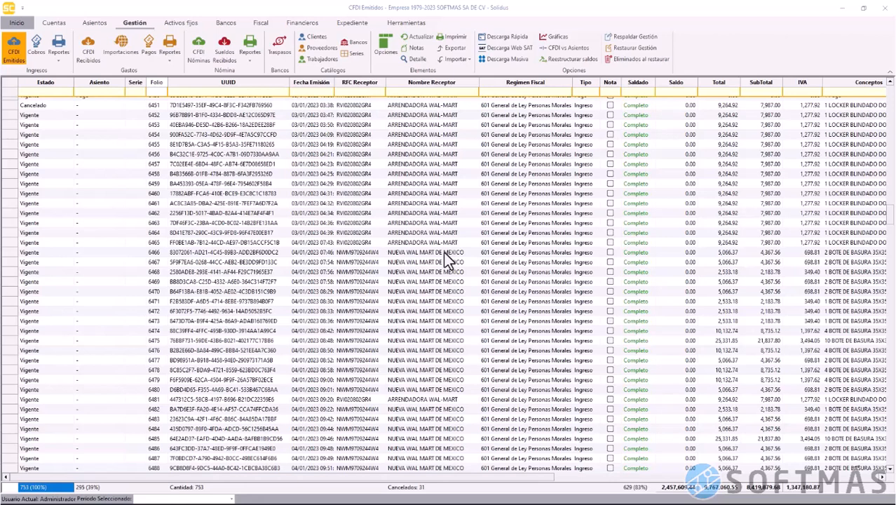
Start a new bank transfer dated 23/05/2023 in series TRBAN
left_click(277, 51)
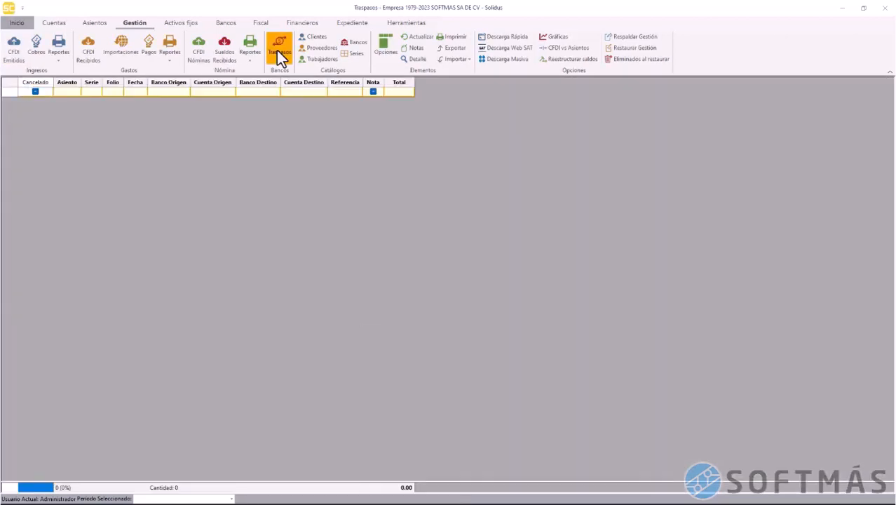
right_click(293, 128)
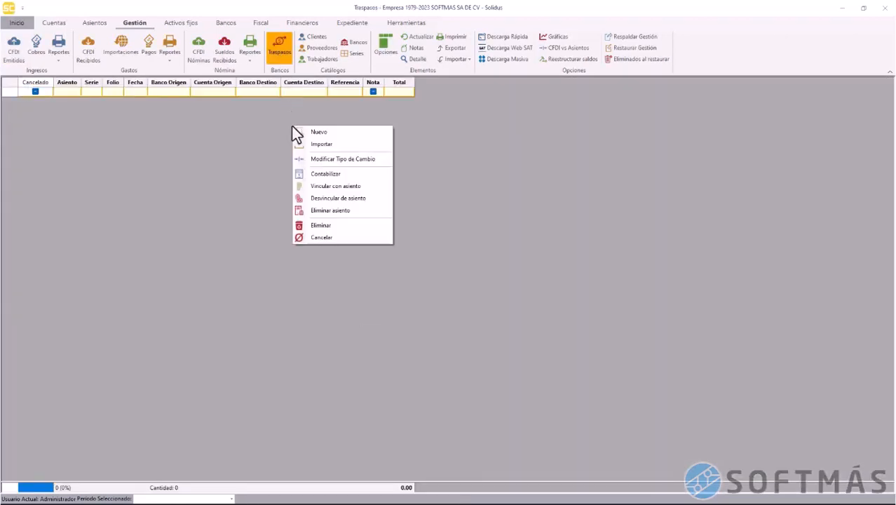
left_click(341, 135)
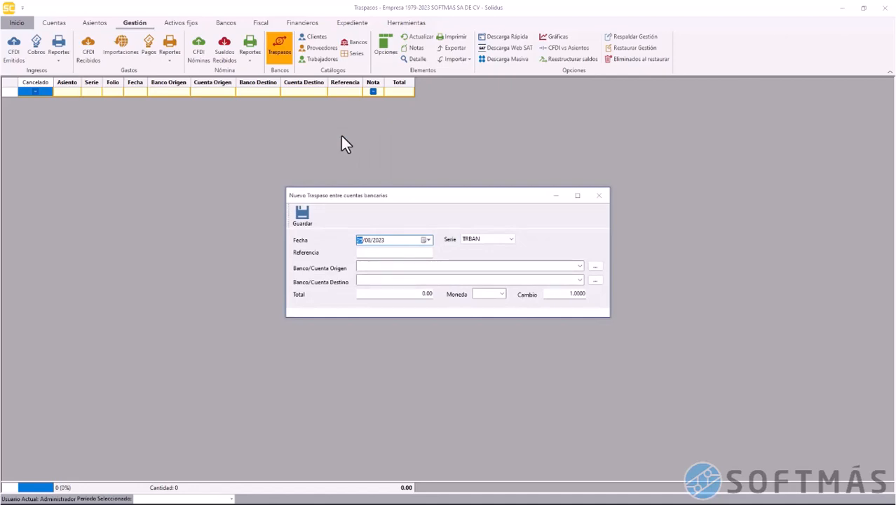
type("23")
left_click(484, 239)
left_click(484, 242)
Enter reference 5468823, origin account BANAMEX and destination account BANORTE
left_click(404, 254)
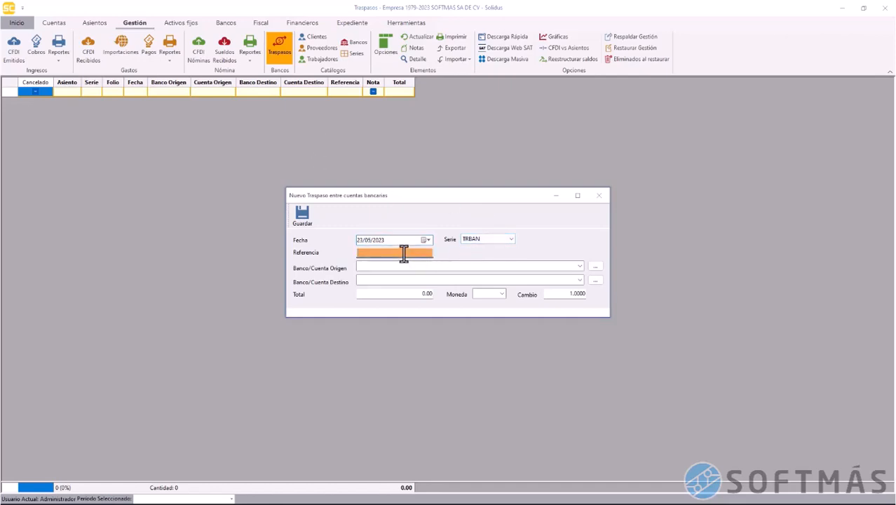
type("5468823")
left_click(578, 265)
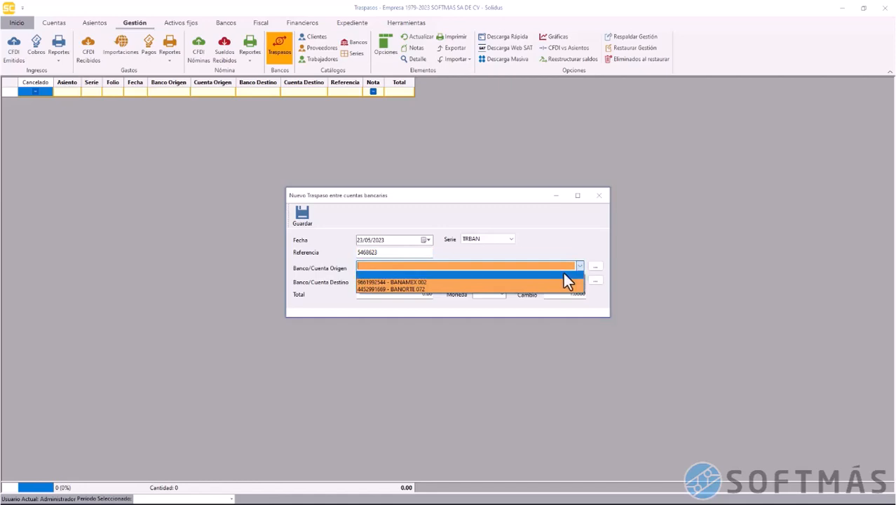
left_click(559, 282)
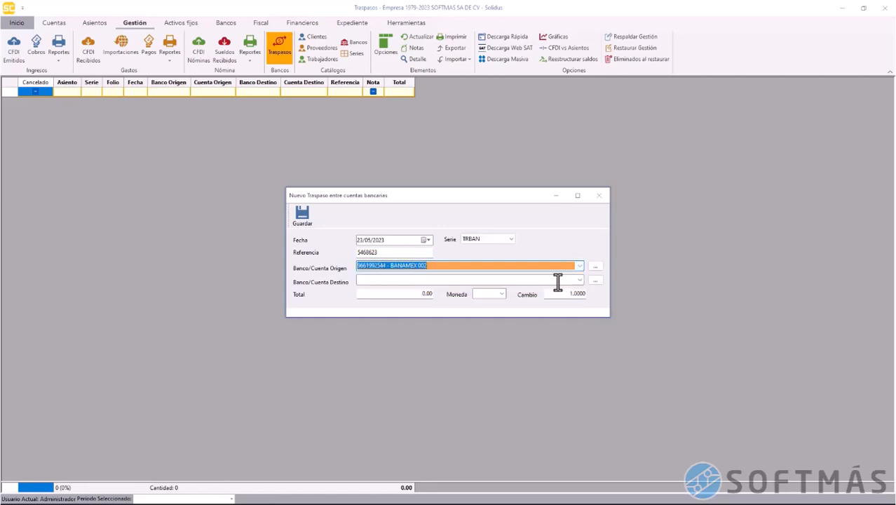
left_click(579, 281)
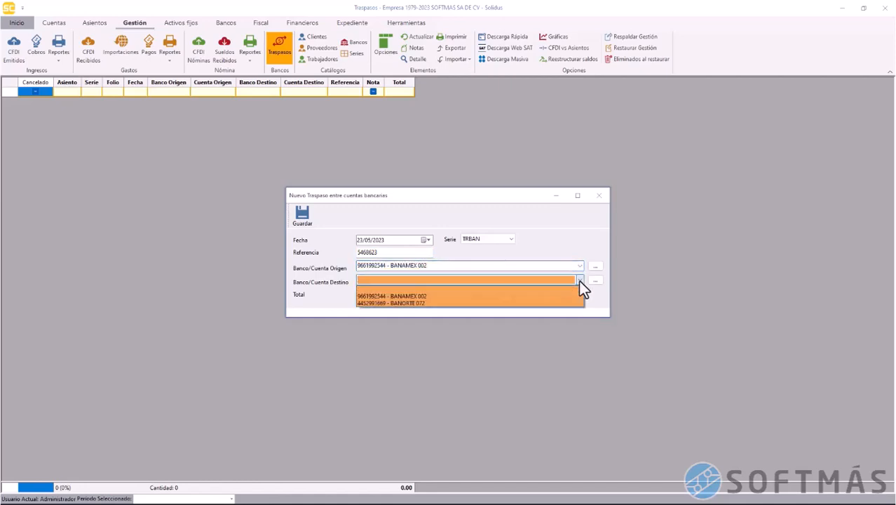
left_click(567, 303)
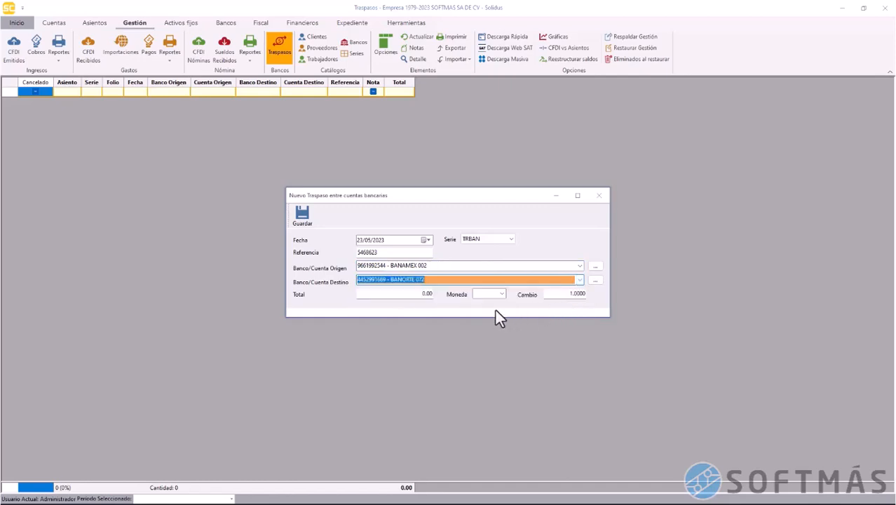
Set the amount to 18000 in MXN and save the transfer
left_click(415, 294)
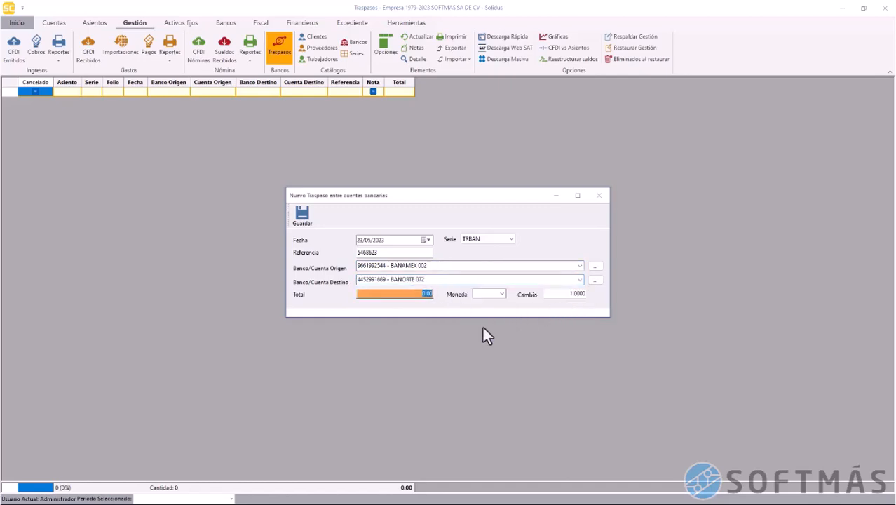
type("18000")
left_click(493, 296)
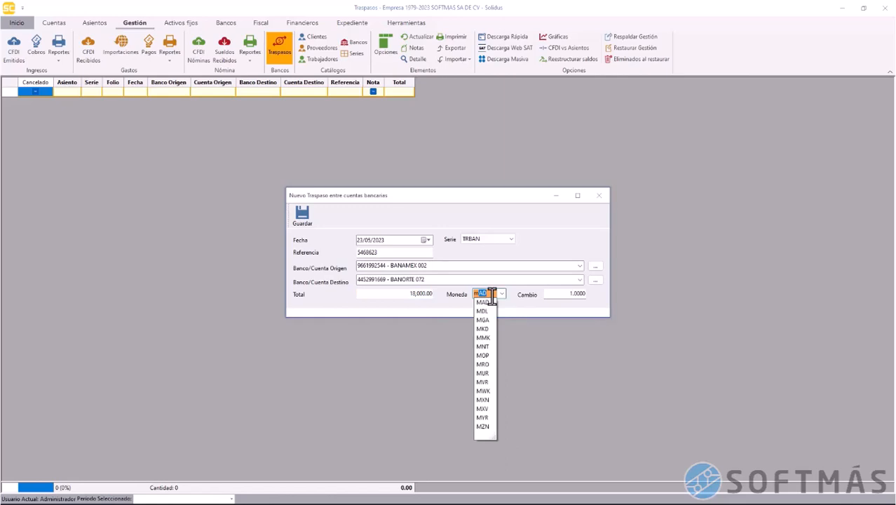
left_click(486, 400)
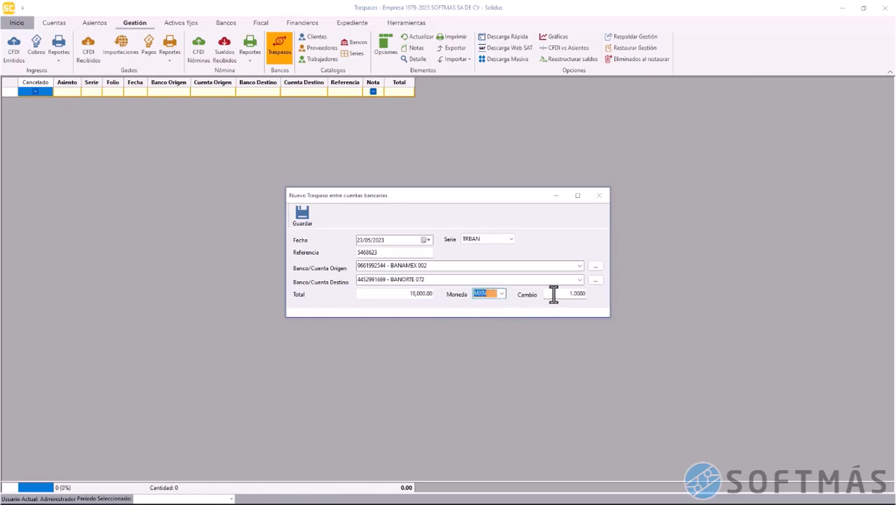
left_click(306, 219)
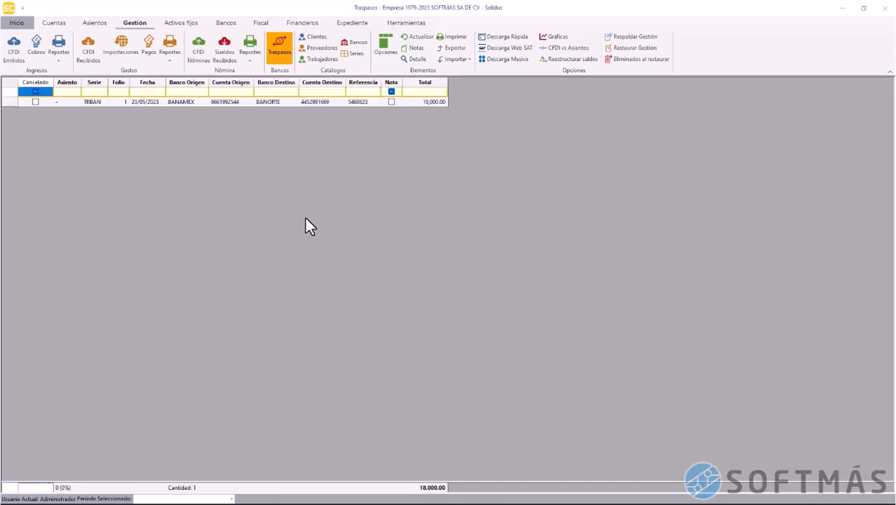
Review the saved TRBAN transfer's origin and destination accounts in the detail panel
left_click(89, 103)
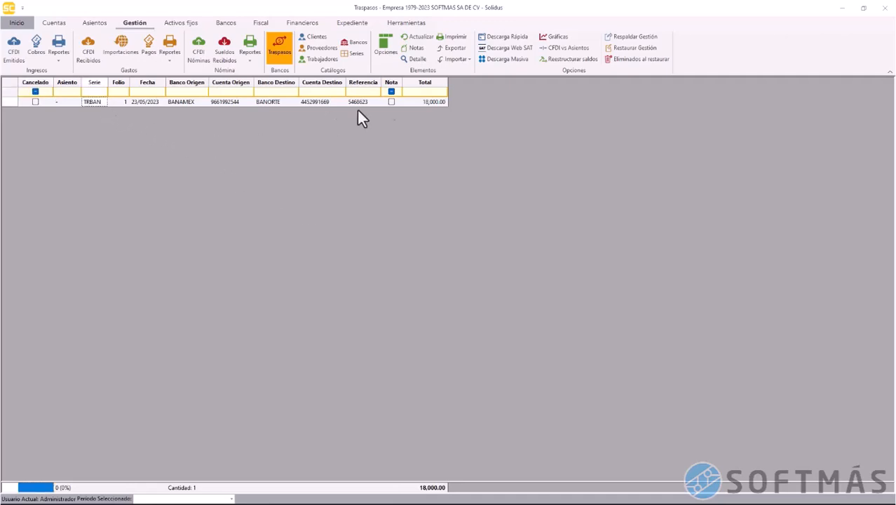
left_click(420, 62)
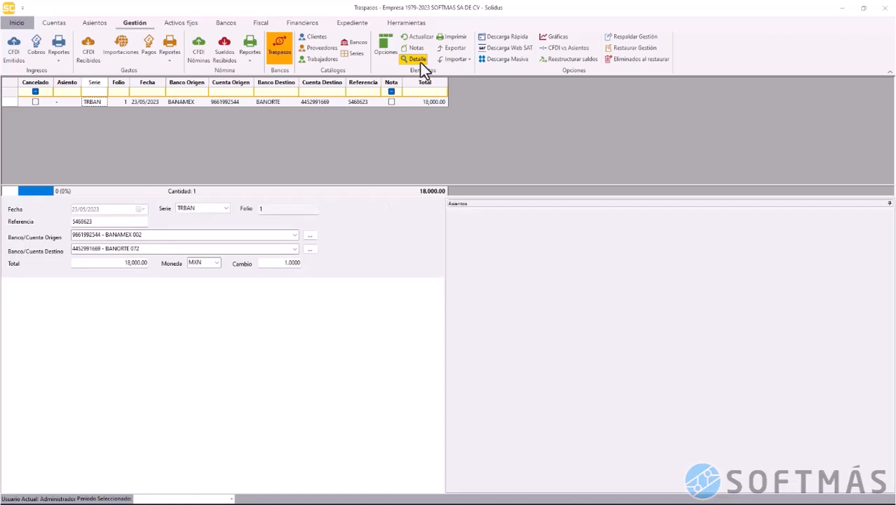
left_click(160, 235)
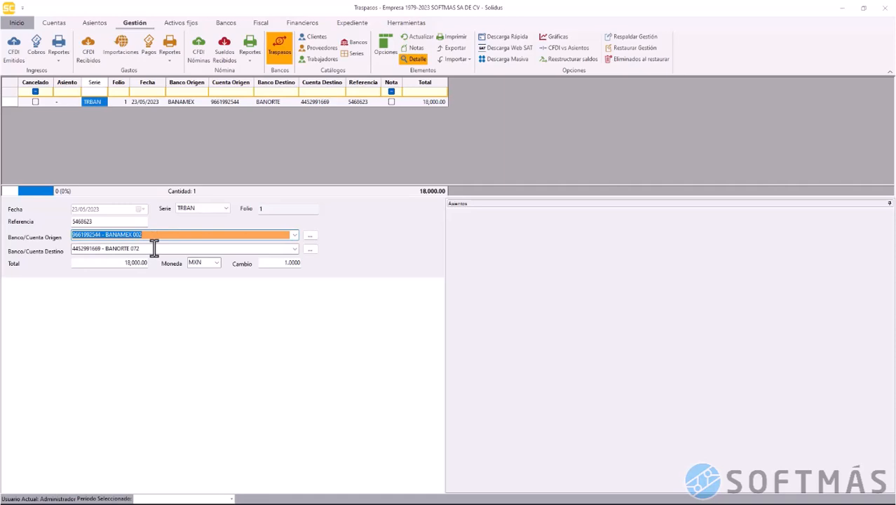
left_click(154, 247)
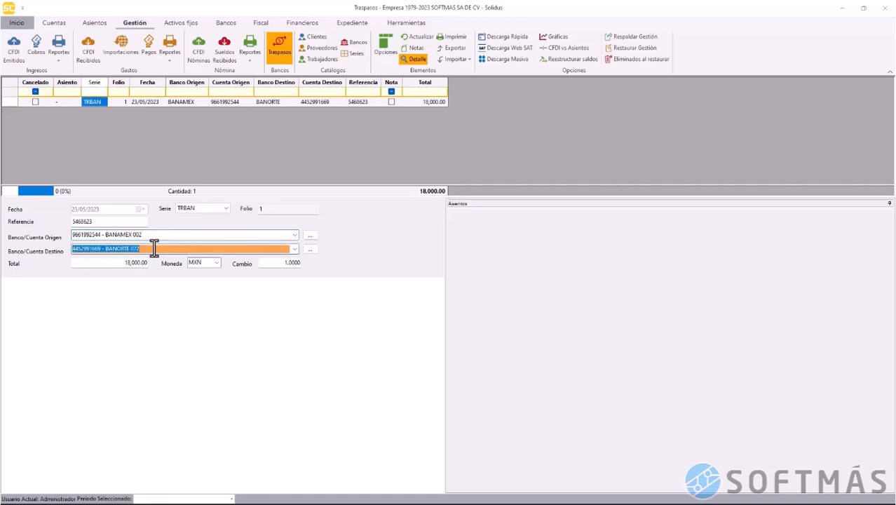
left_click(416, 59)
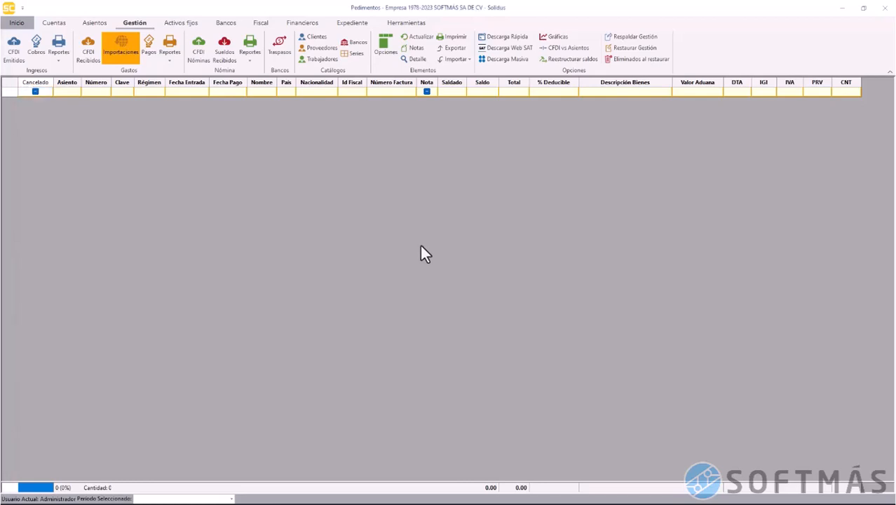
Bring up the record actions on the empty Pedimentos list
right_click(421, 240)
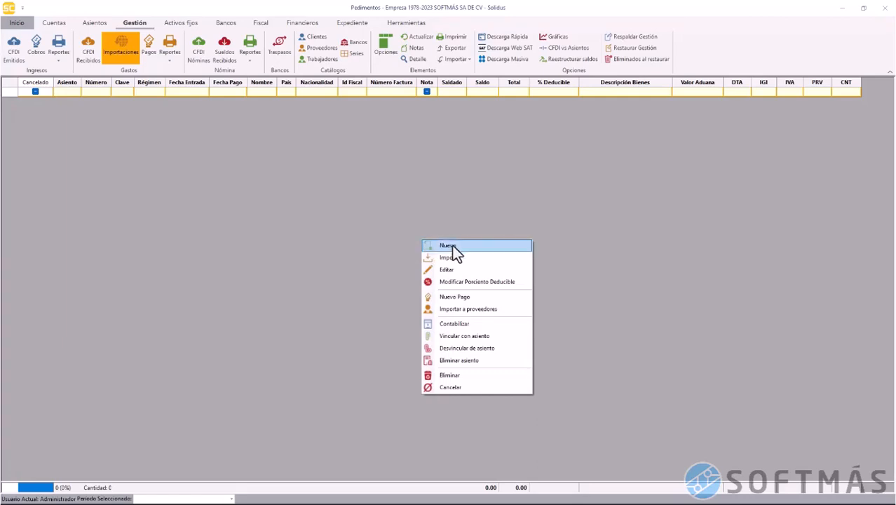
Start a new pedimento with the pasted number, clave A1 and régimen IMD
left_click(453, 247)
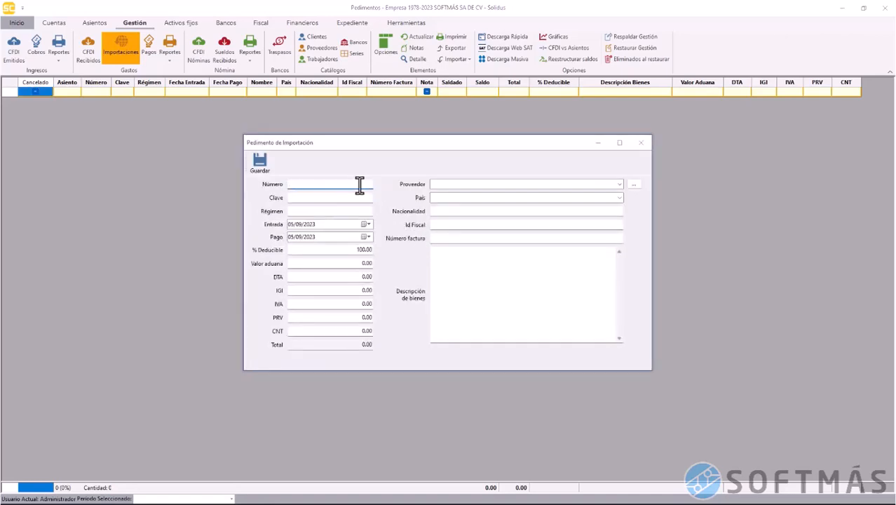
key("ctrl+v")
left_click(321, 198)
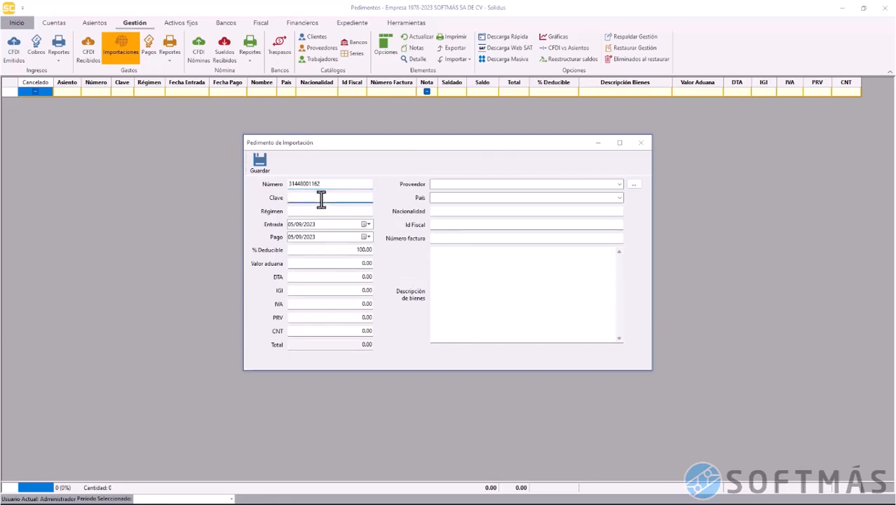
type("A1")
key("Tab")
type("IMD")
Set both the entry date and payment date to 08/01/2023
left_click(291, 224)
type("08/01/2023")
left_click(290, 237)
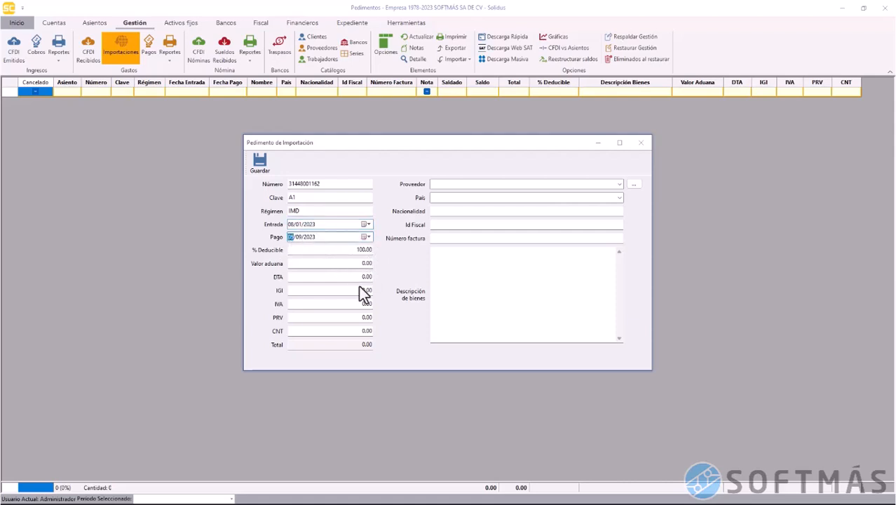
type("08/01/2023")
Enter supplier PREMIUM PEANUT LLC, country Portugal PT and fiscal ID 3144
left_click(530, 186)
type("PREMIUM PEANUT LLC")
left_click(522, 201)
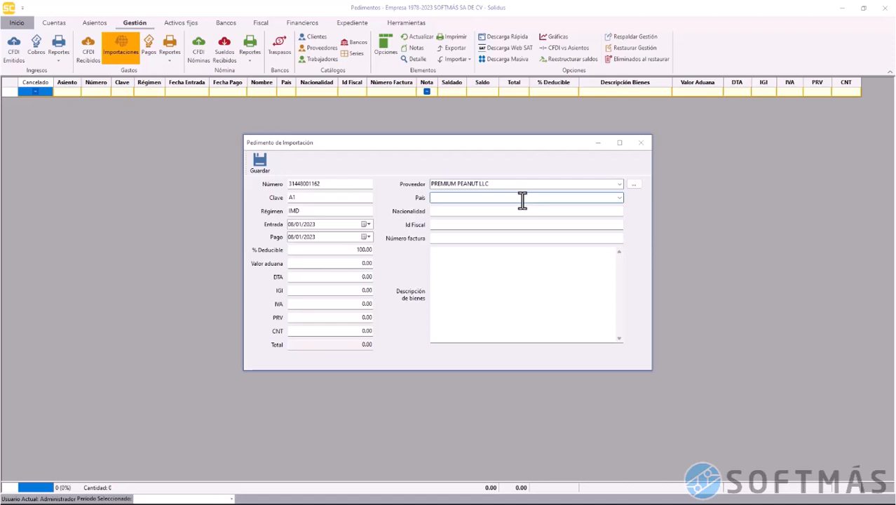
type("Portugal PT")
key("Tab")
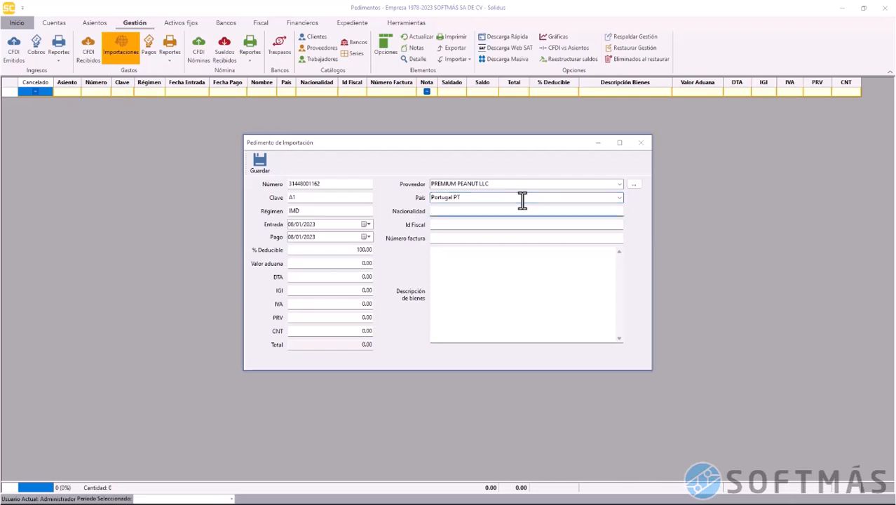
key("Tab")
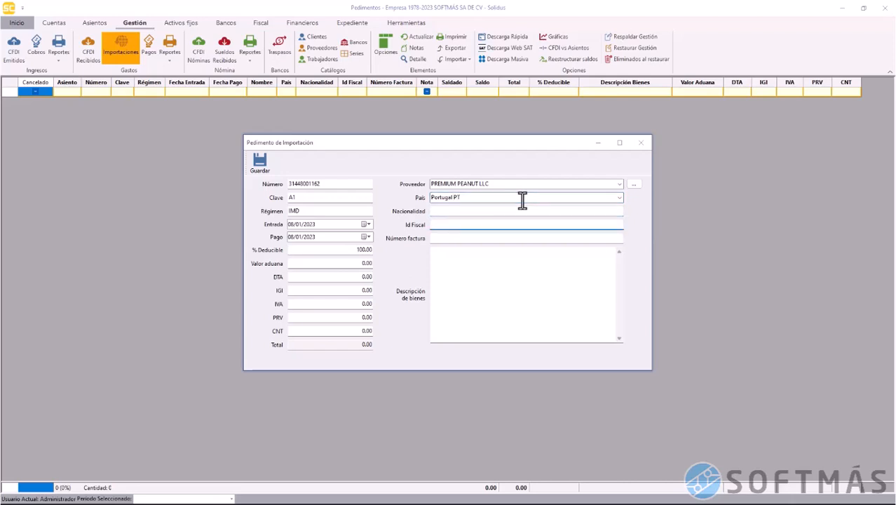
type("3144")
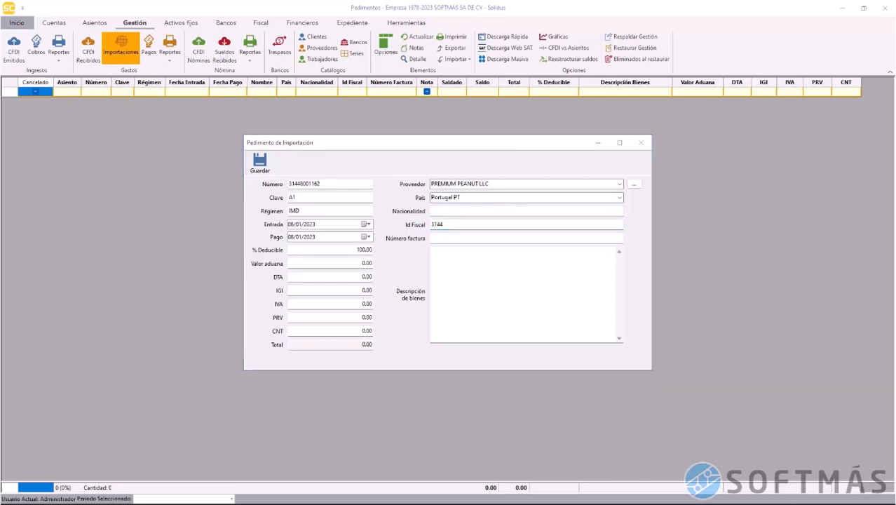
Paste goods description C. AMER. O. CR. 60/70 and enter invoice number 10735
left_click(501, 261)
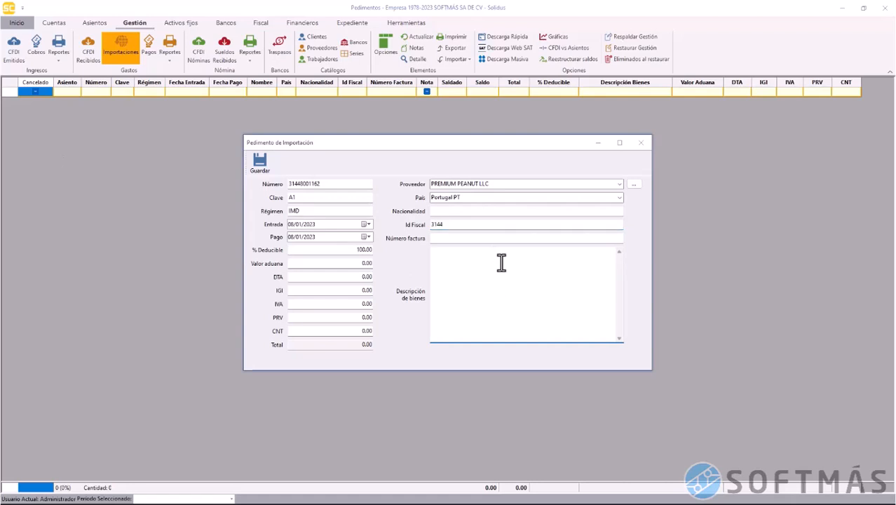
type("C. AMER. O. CR. 60/70")
left_click(499, 239)
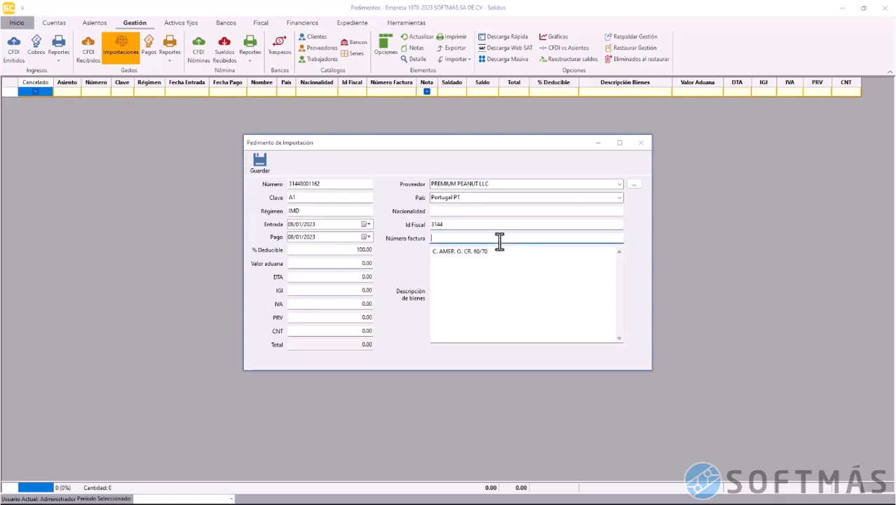
type("10735")
Enter 439,734.57 as the customs value (Valor aduana)
left_click(352, 263)
type("4397345")
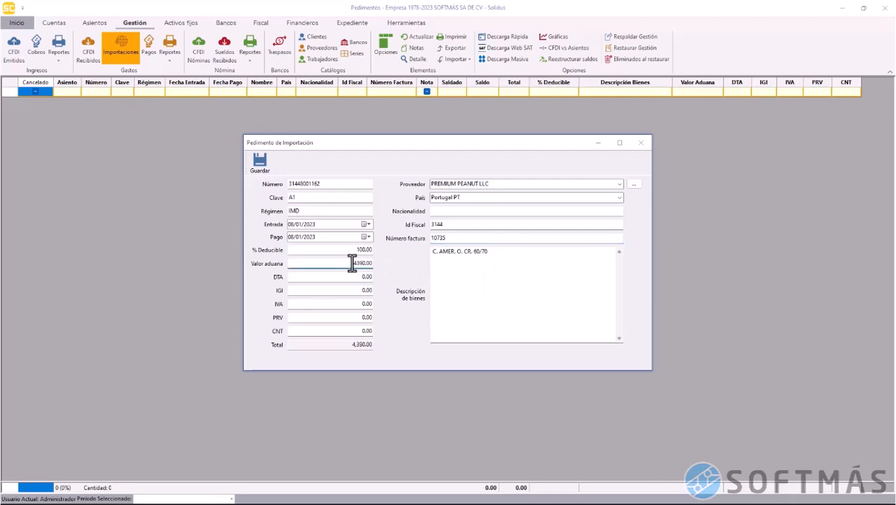
type("7")
key("Delete")
left_click(356, 276)
left_click_drag(339, 263, 388, 262)
type("439734.57")
left_click(352, 276)
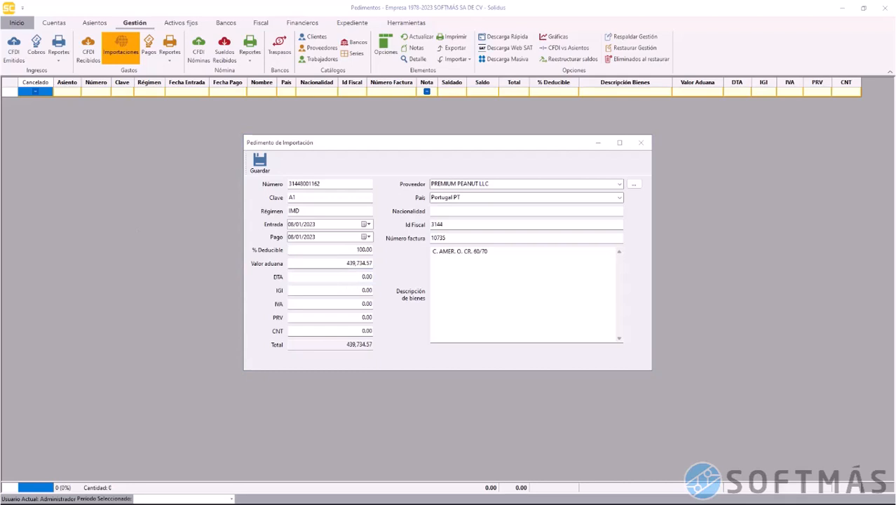
Set IVA to 70,357.53 for a 510,092.10 total and save the pedimento
left_click(369, 277)
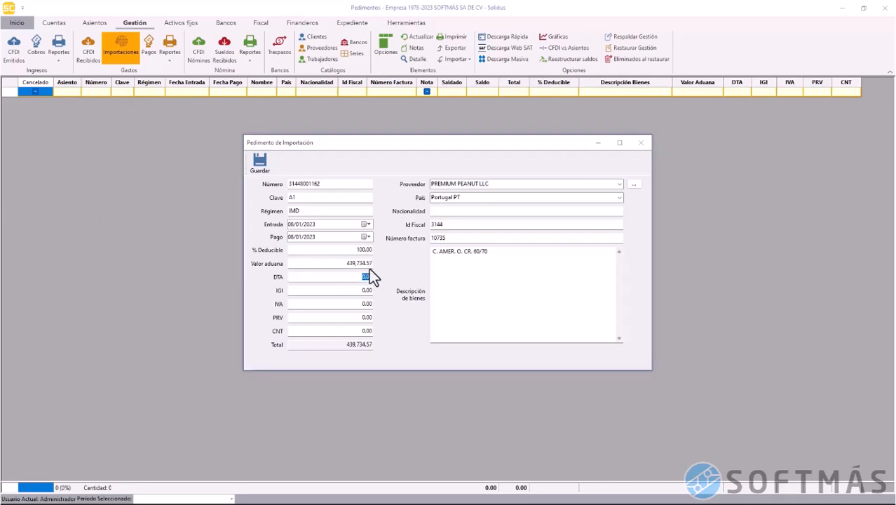
left_click(353, 293)
left_click(371, 303)
type("70")
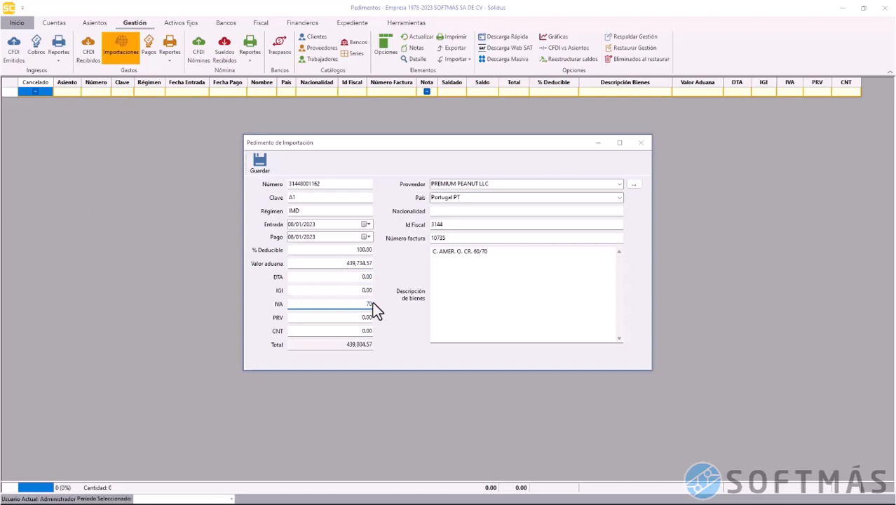
type("357.53")
left_click(348, 331)
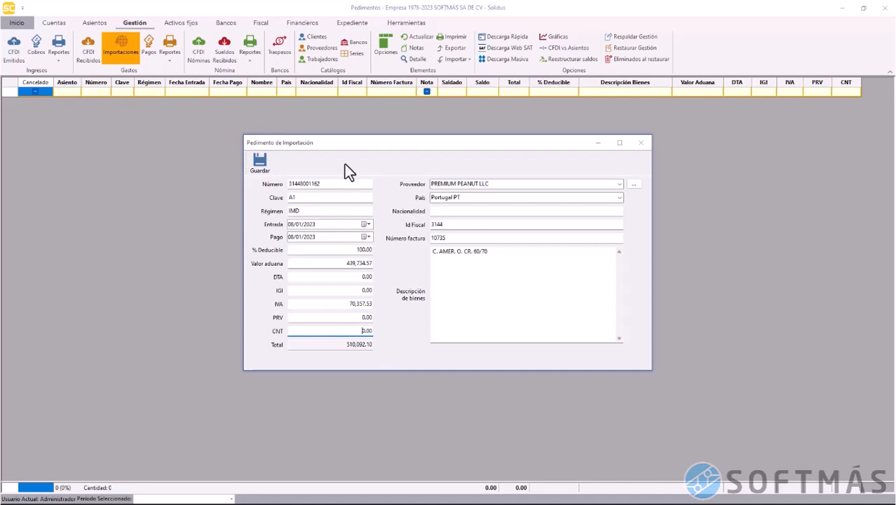
left_click(258, 166)
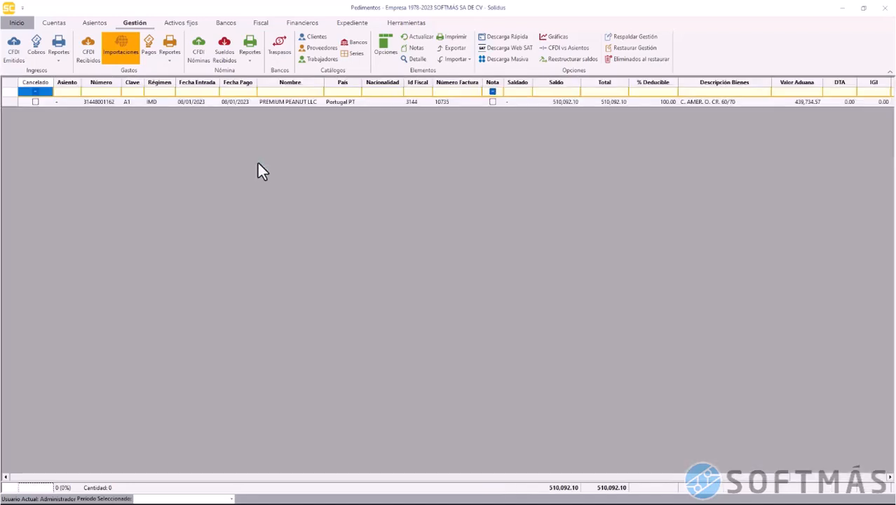
Review the pedimento's details and open Modificar Porciento Deducible without changing it
left_click(274, 103)
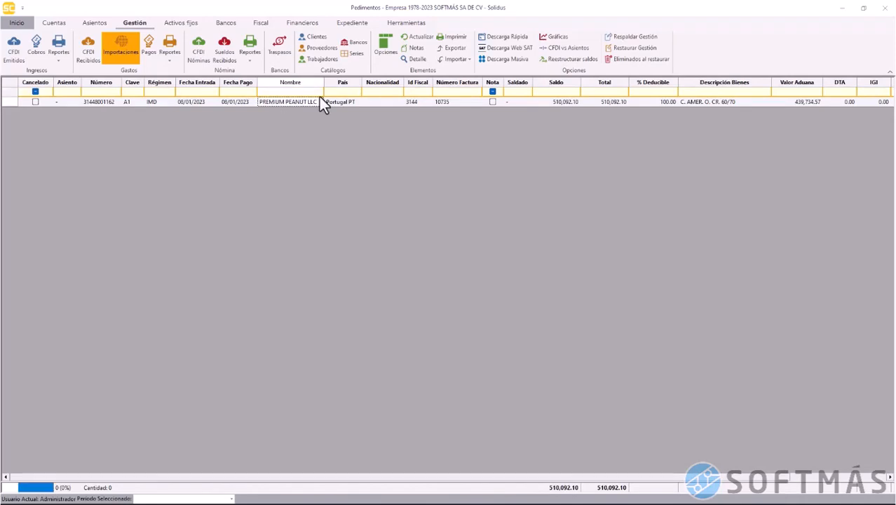
left_click(416, 61)
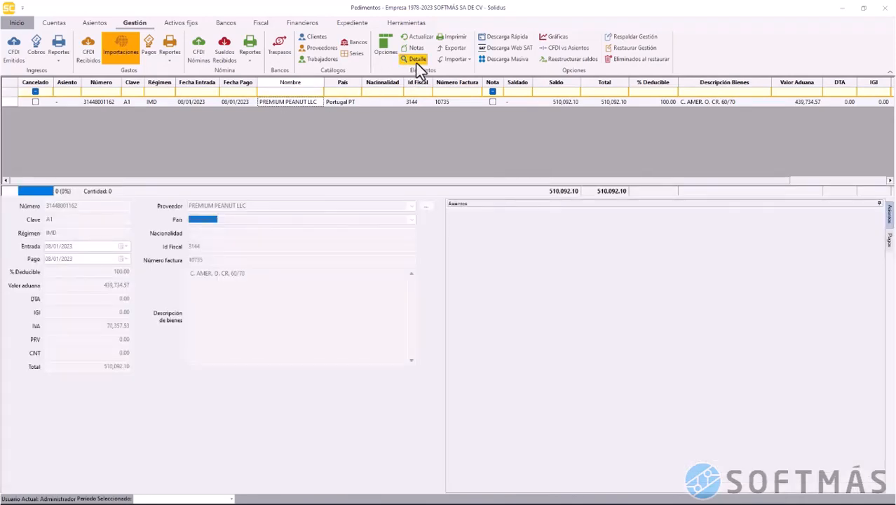
left_click(416, 62)
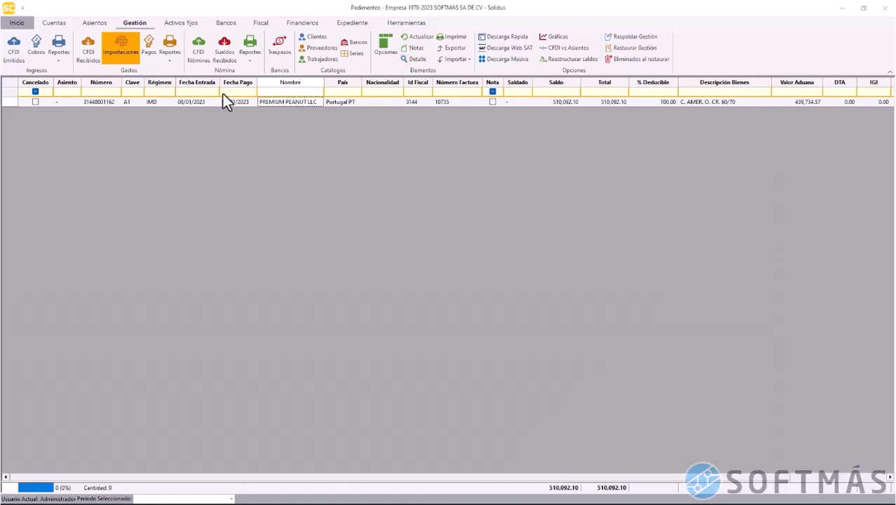
right_click(379, 105)
left_click(387, 58)
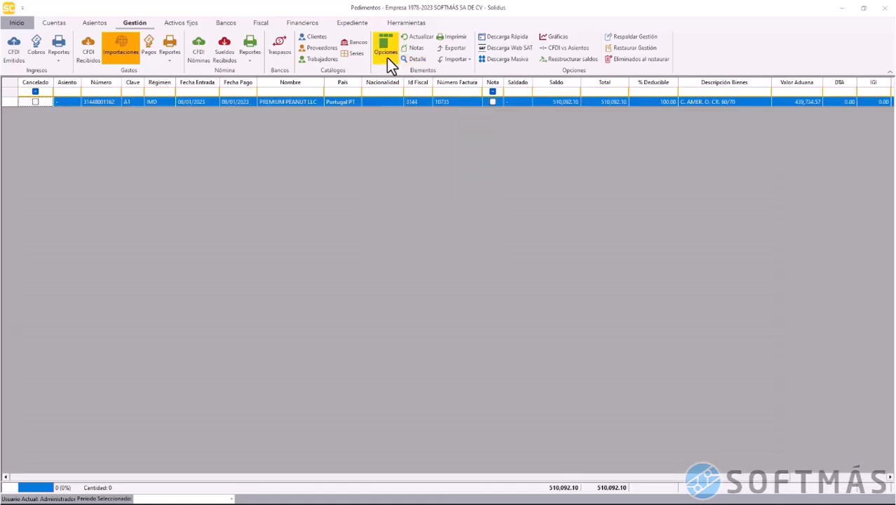
left_click(386, 57)
left_click(426, 112)
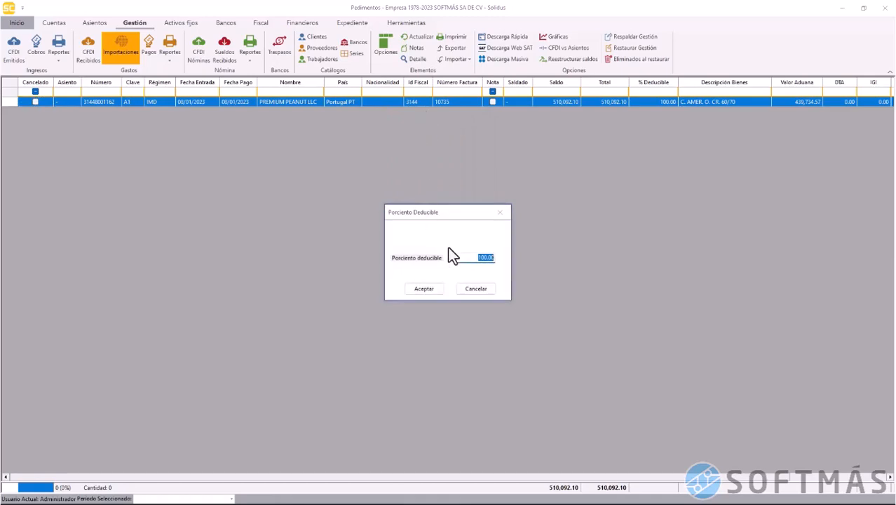
left_click(477, 288)
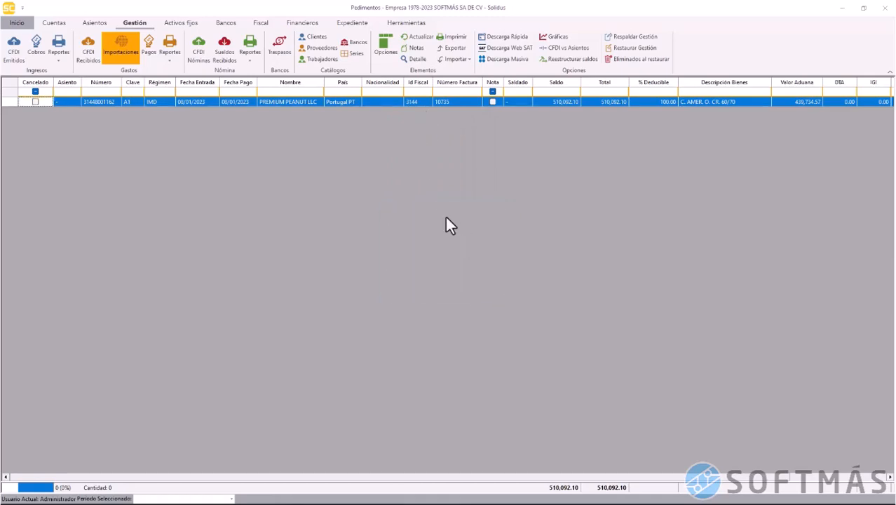
Delete the PREMIUM PEANUT LLC pedimento and confirm the deletion
right_click(7, 106)
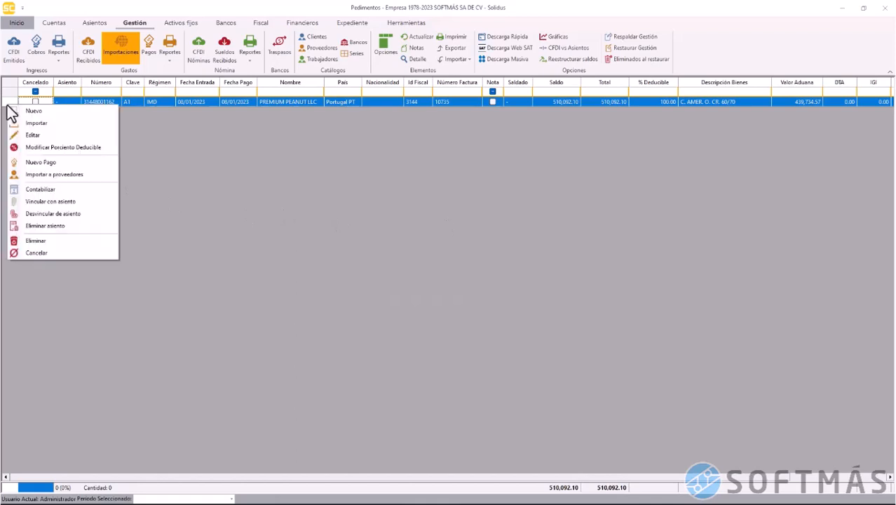
left_click(68, 240)
left_click(469, 289)
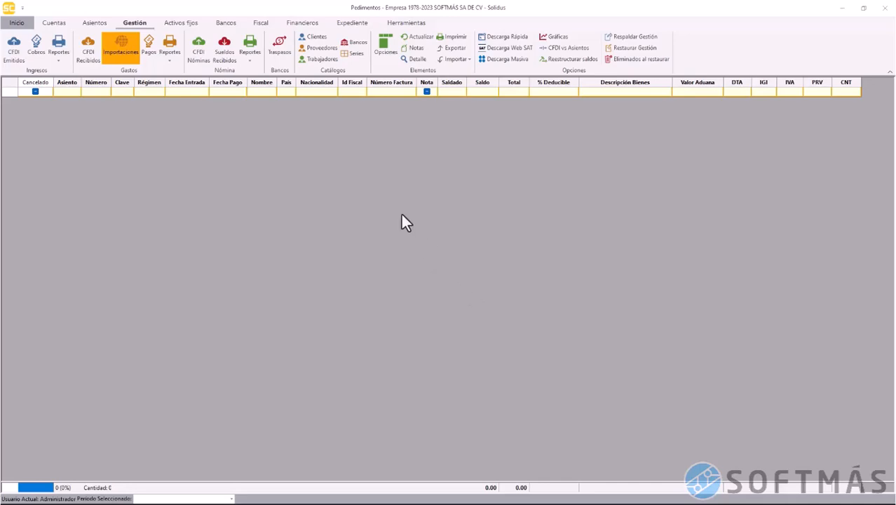
In the Excel import workbook, step through the headers Número, Régimen, País, Descripción Bienes, PRV
key("alt+Tab")
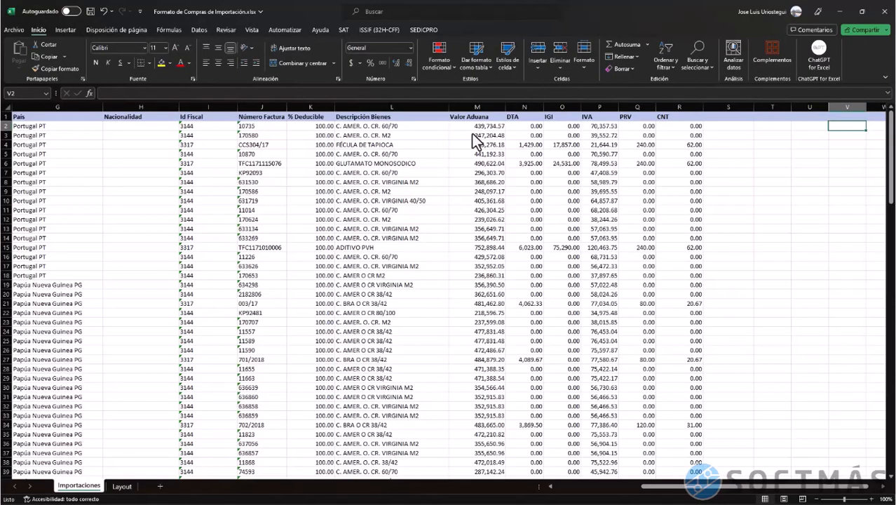
left_click(118, 126)
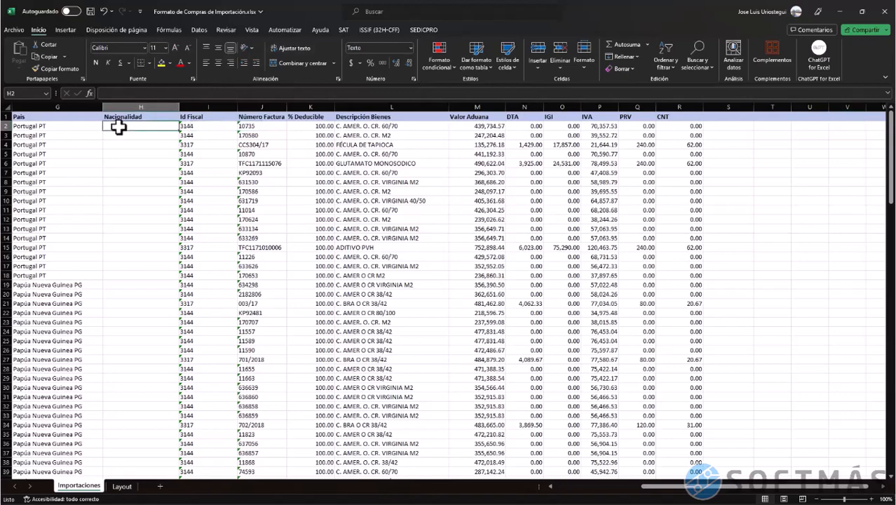
key("ctrl+Home")
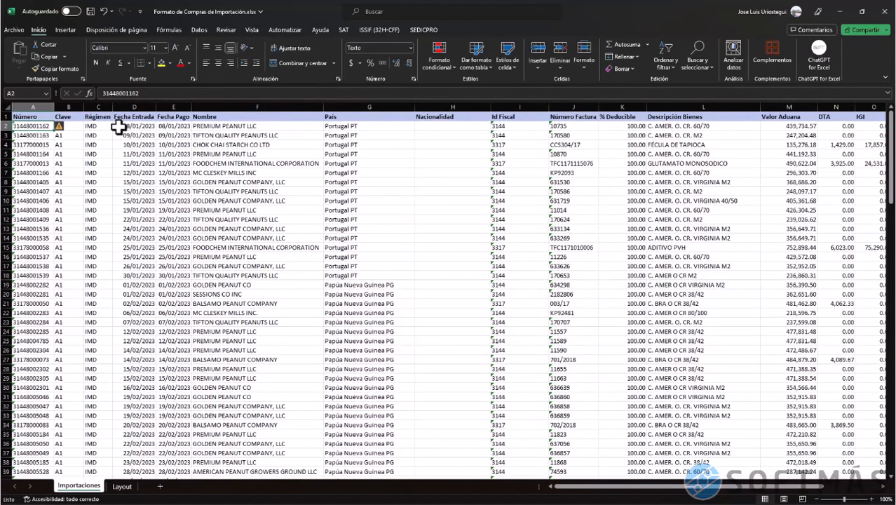
key("Up")
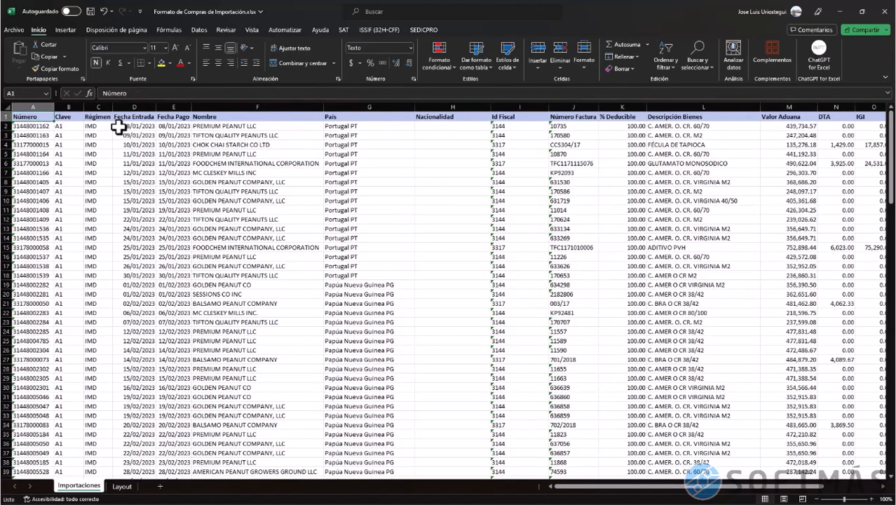
key("Right")
key("Right")
key("Right")
key("Right")
key("Right")
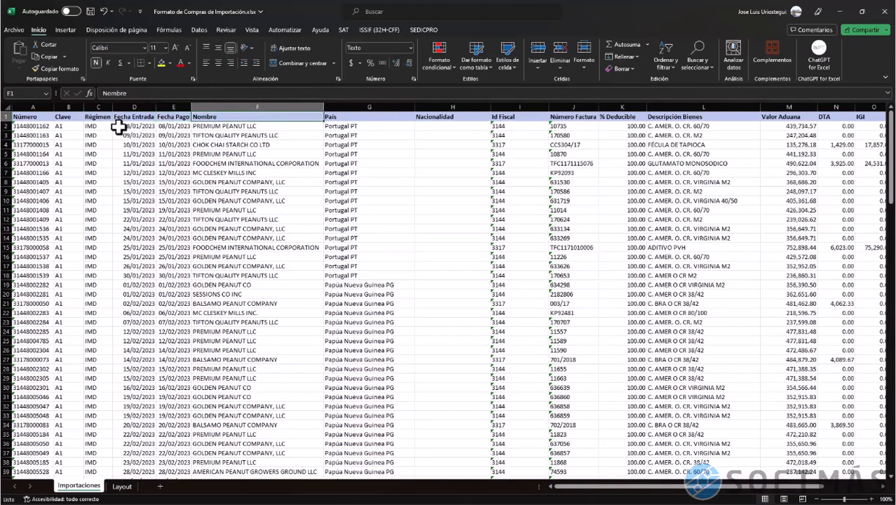
key("Right")
key("Right")
key("Right")
key("Right")
key("Right")
key("Right")
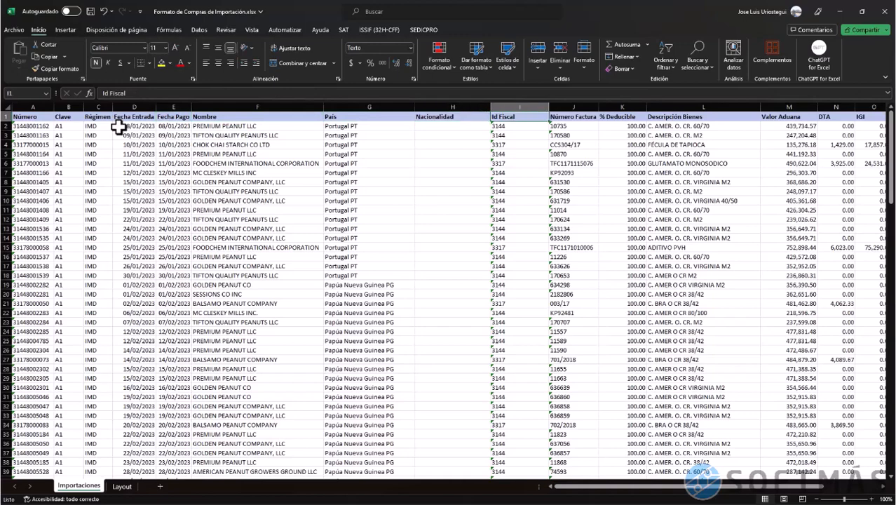
key("Right")
key("Right")
key("Right")
key("Right")
key("Right")
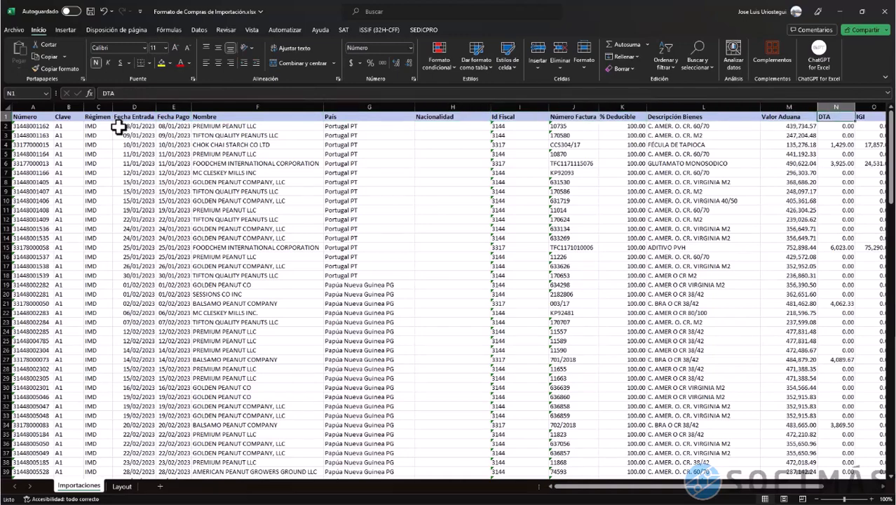
key("Right")
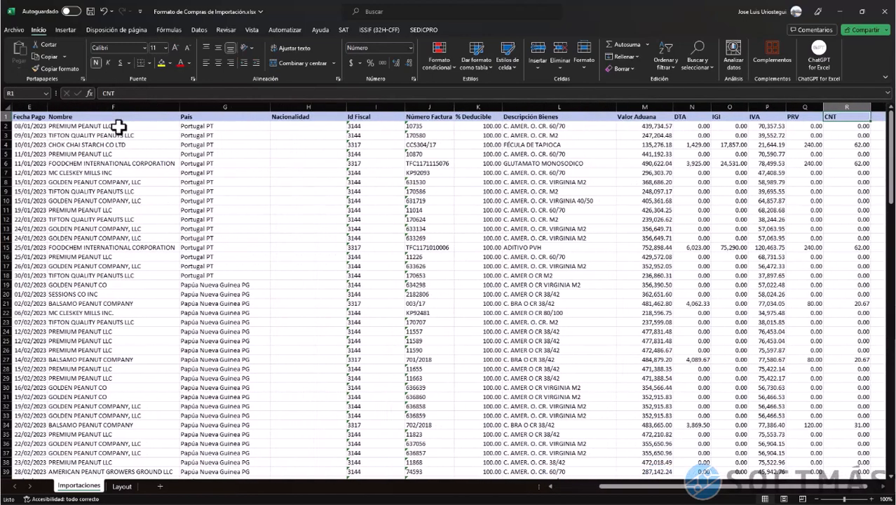
key("ctrl+Home")
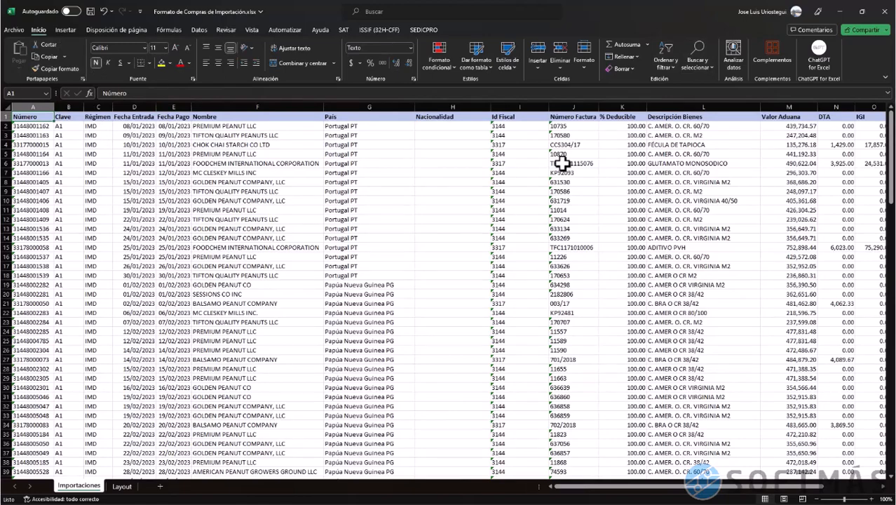
Read the Layout sheet's field descriptions, return to the Importaciones sheet, then to Solidus's Pedimentos actions
left_click(125, 486)
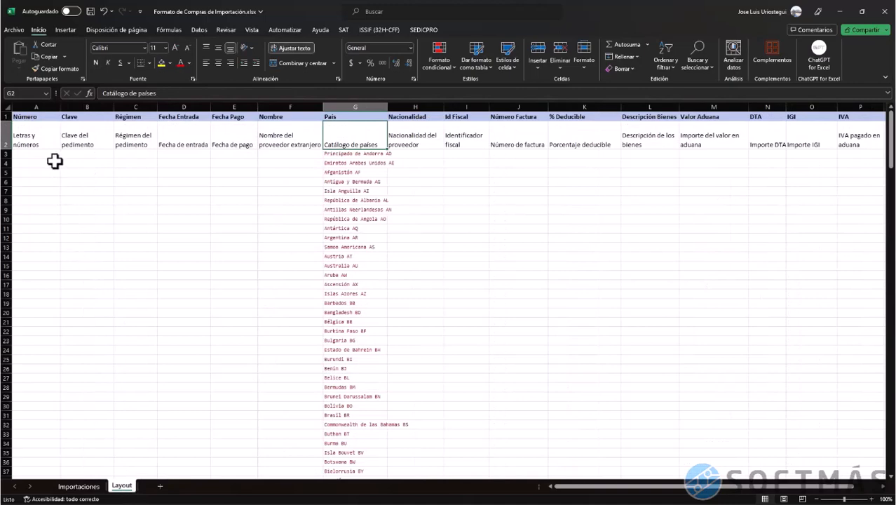
left_click(37, 138)
left_click(97, 144)
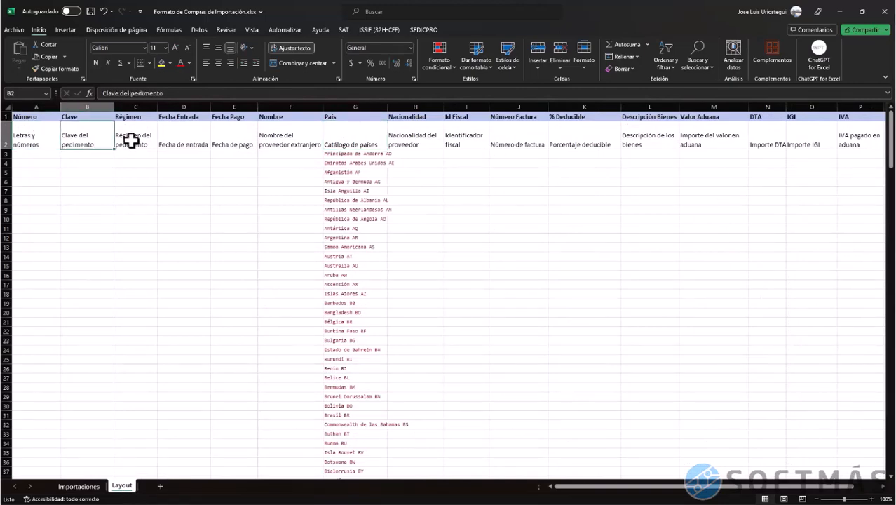
left_click(130, 140)
left_click(179, 138)
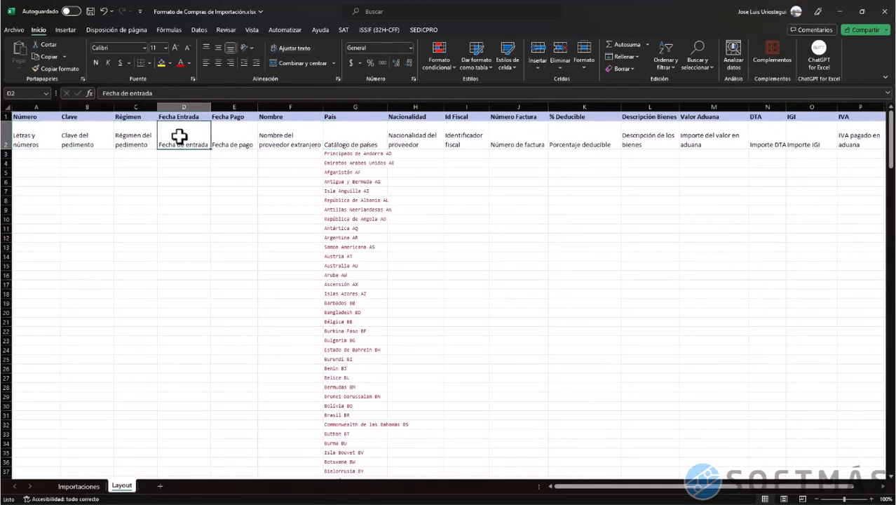
key("Right")
key("Right")
key("Right")
key("Right")
key("Right")
key("Right")
key("Right")
key("Right")
key("Right")
key("Right")
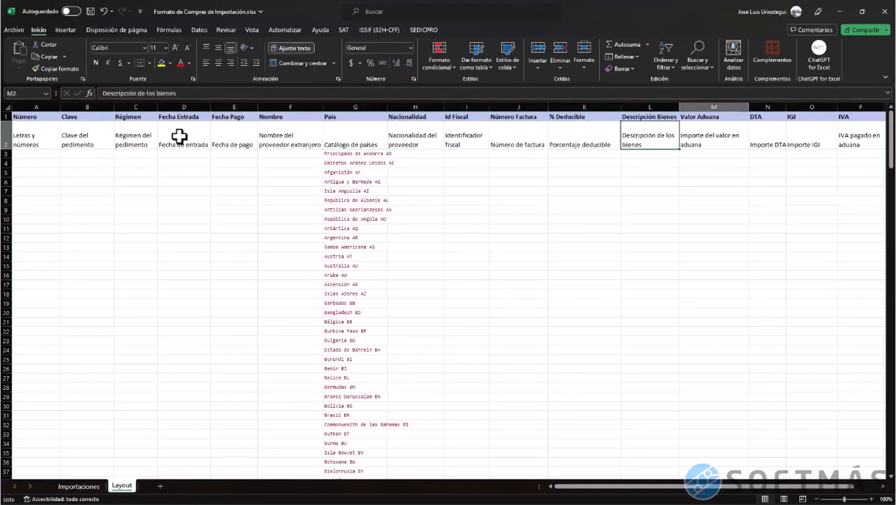
key("Right")
key("Right")
key("Right")
key("Right")
key("Right")
key("Right")
key("Left")
key("Left")
key("Left")
key("Left")
key("Left")
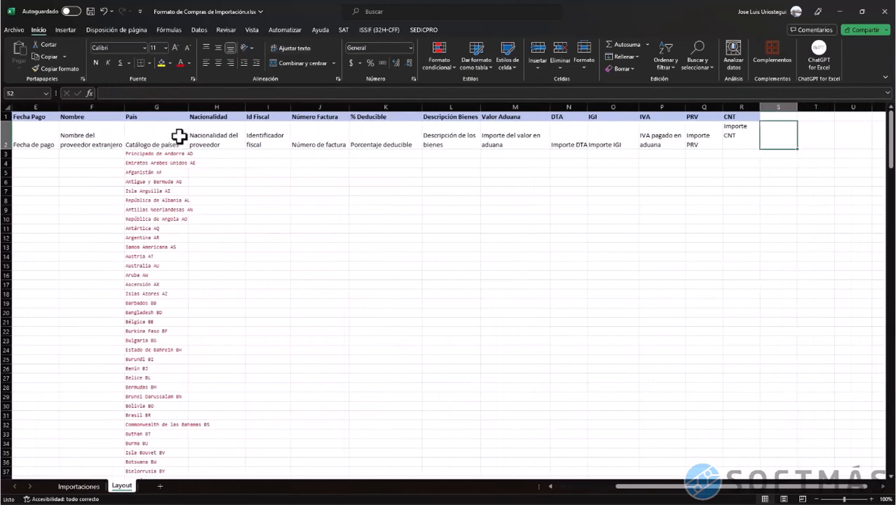
key("Home")
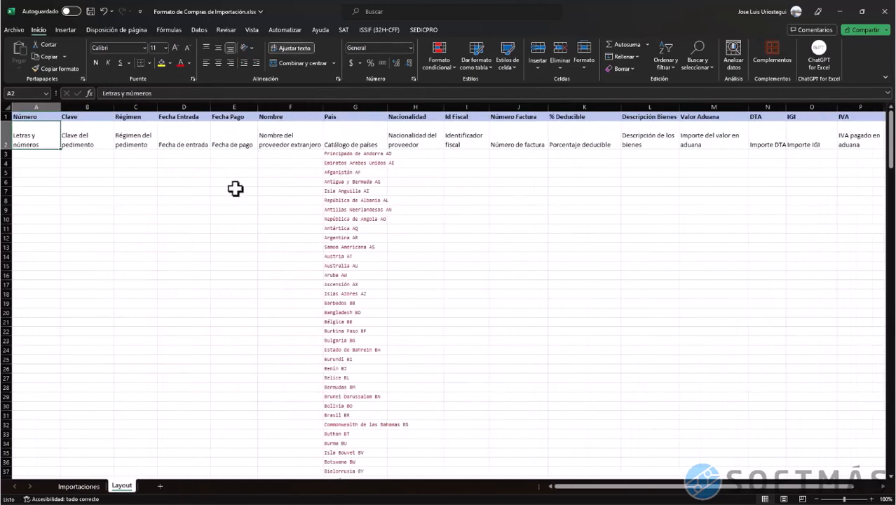
left_click(90, 487)
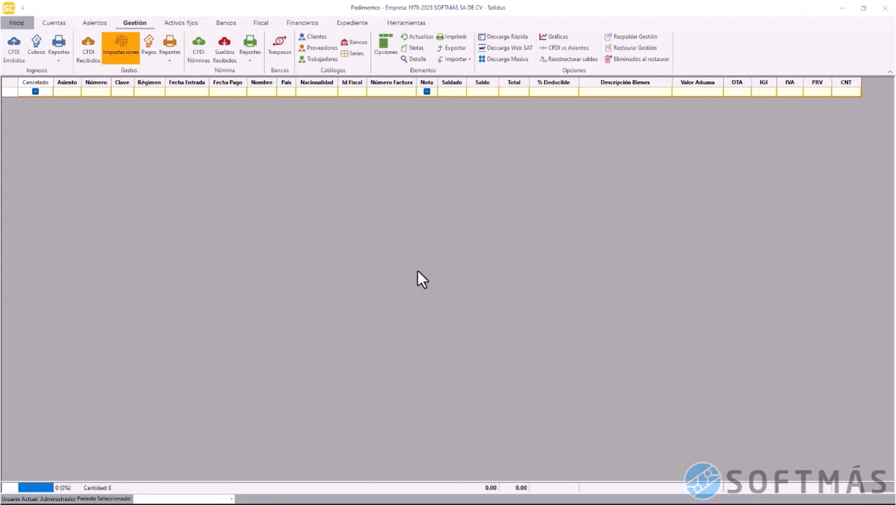
right_click(400, 190)
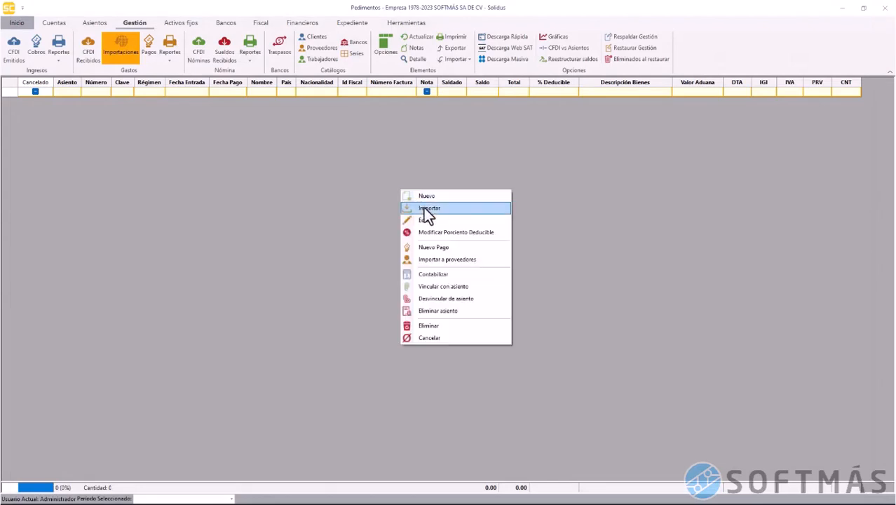
Load Formato de Compras de Importación.xlsx into Importar, swapping Bancos for Importaciones$, with first-row headers
left_click(423, 207)
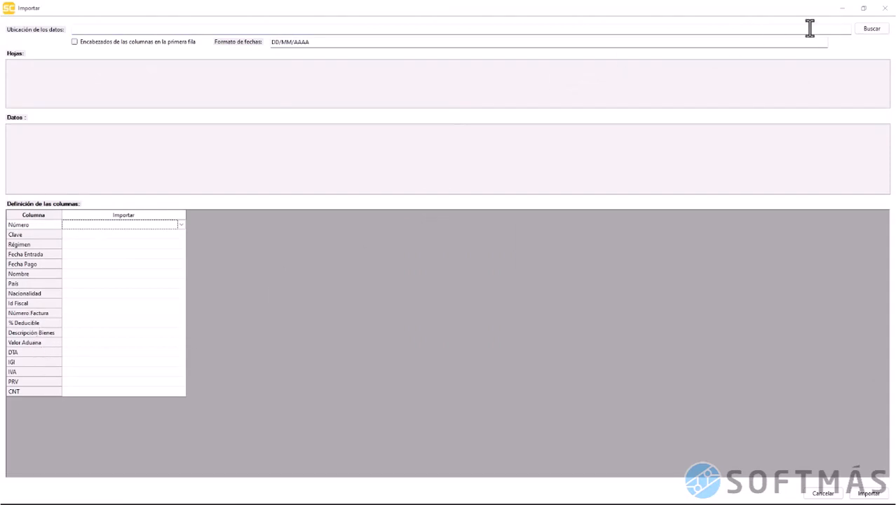
left_click(868, 31)
left_click(166, 95)
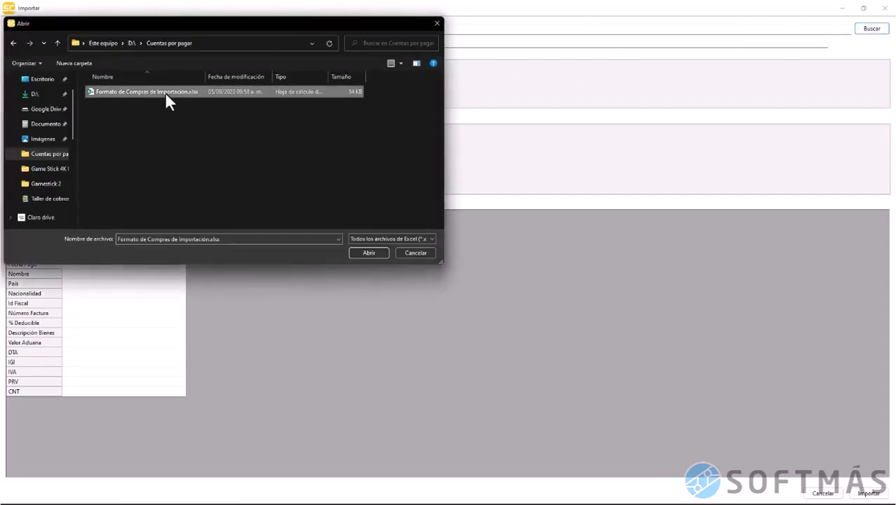
left_click(368, 253)
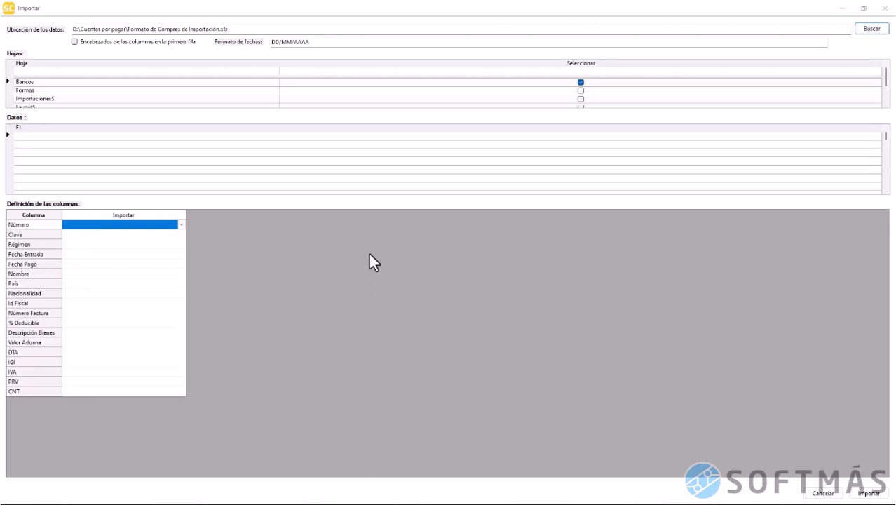
left_click(580, 83)
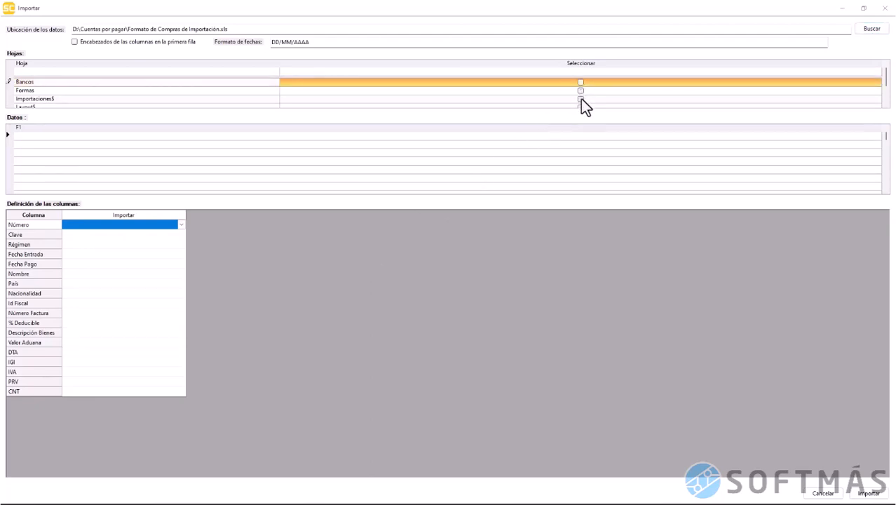
left_click(581, 98)
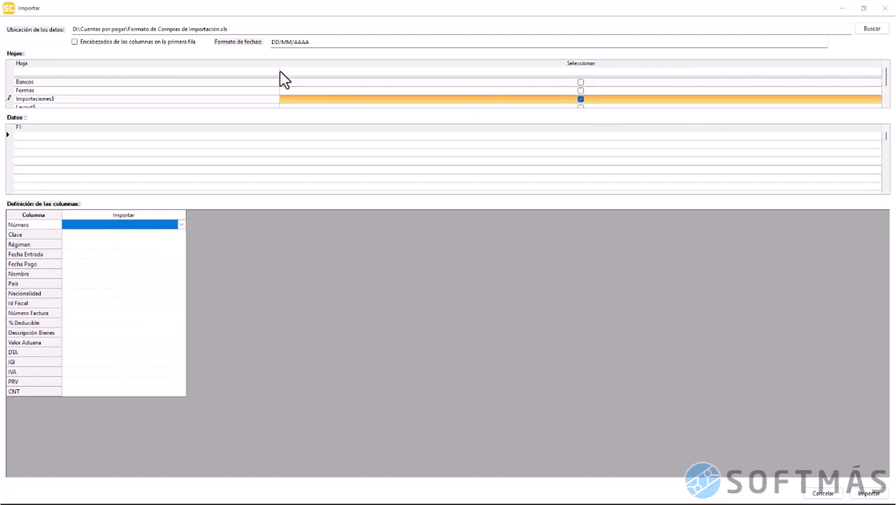
left_click(164, 42)
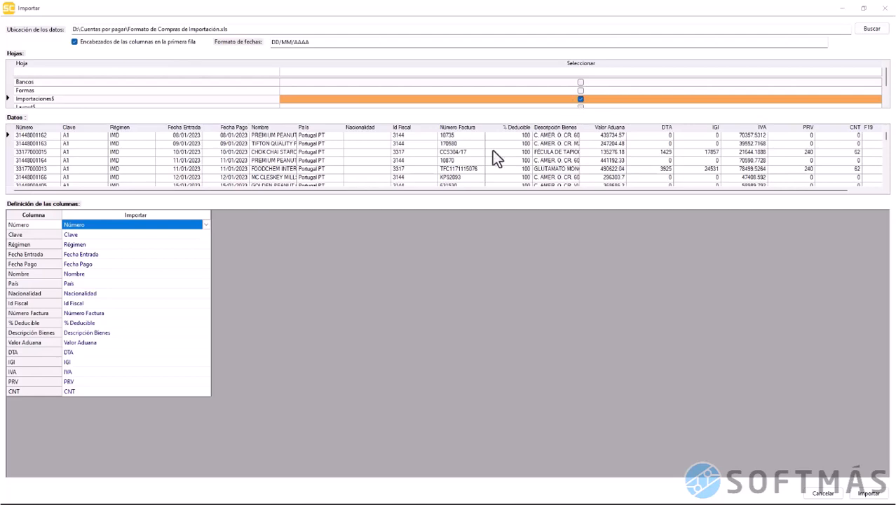
Review the Datos preview and step through the field-to-column mappings for the Importaciones data
left_click_drag(548, 190, 624, 187)
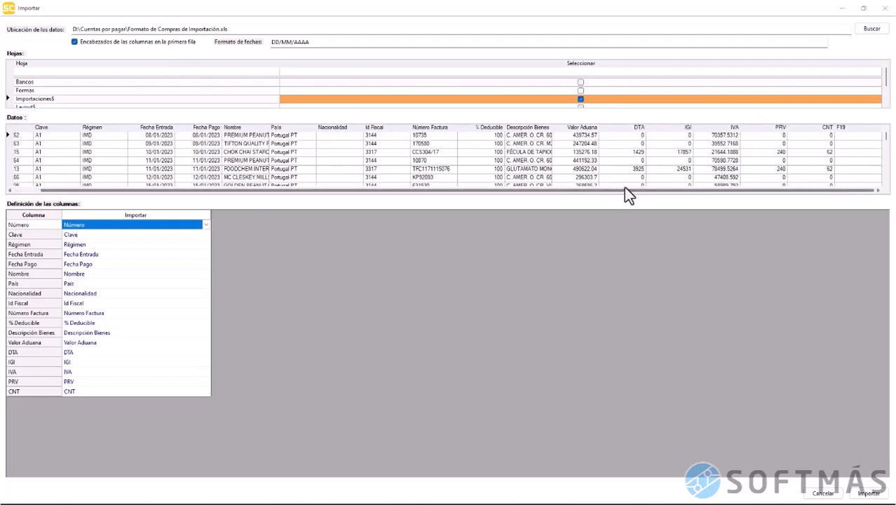
left_click_drag(692, 182, 468, 181)
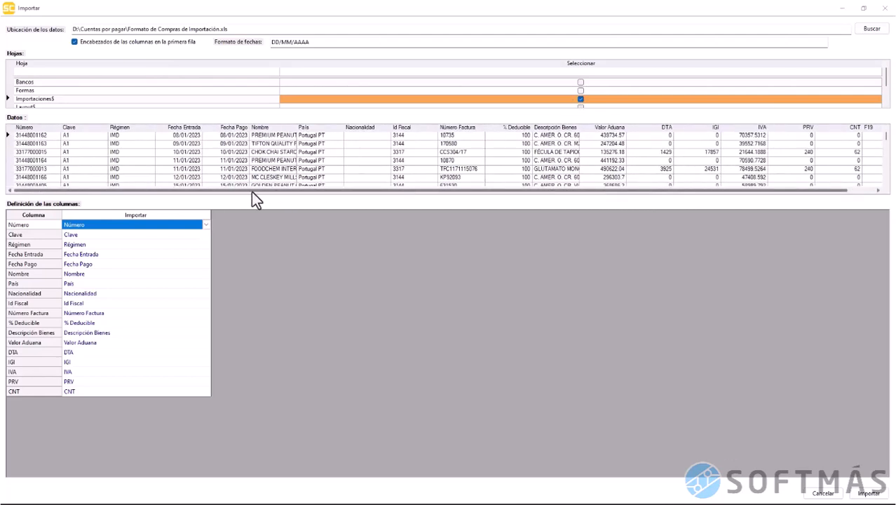
scroll(198, 166, "down", 10)
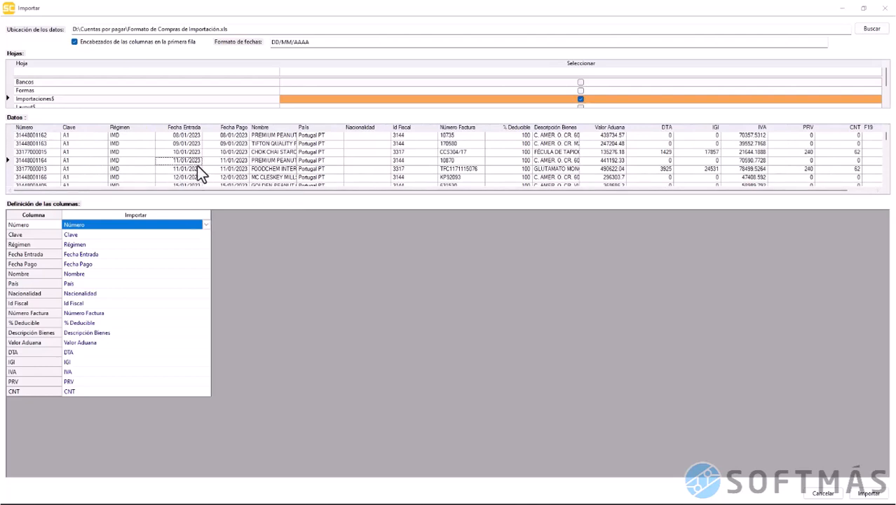
scroll(197, 165, "down", 8)
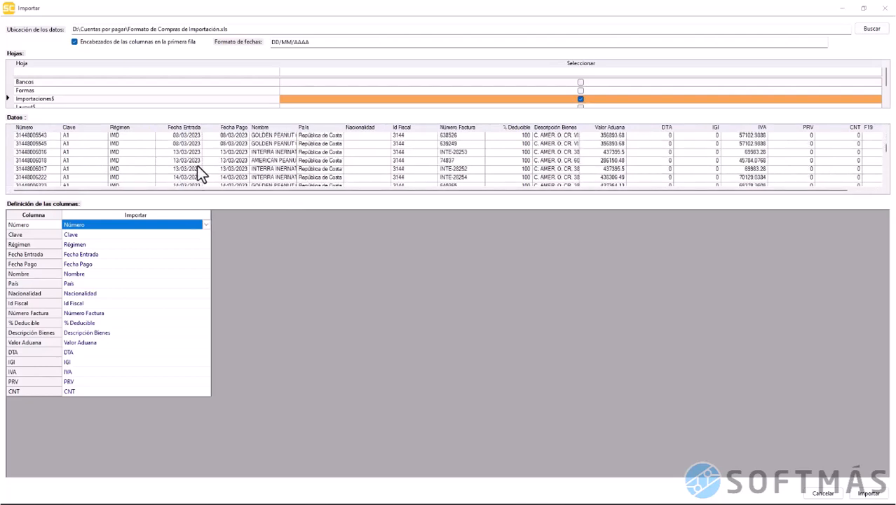
left_click(82, 235)
left_click(86, 252)
left_click(88, 284)
left_click(89, 292)
left_click(98, 323)
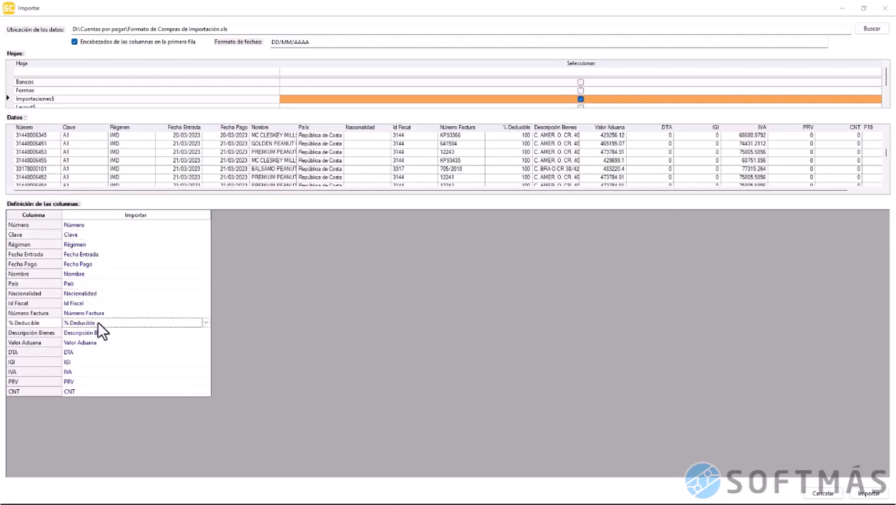
Keep Valor Aduana mapped to its own column and import the data as pedimentos
left_click(101, 343)
left_click(206, 343)
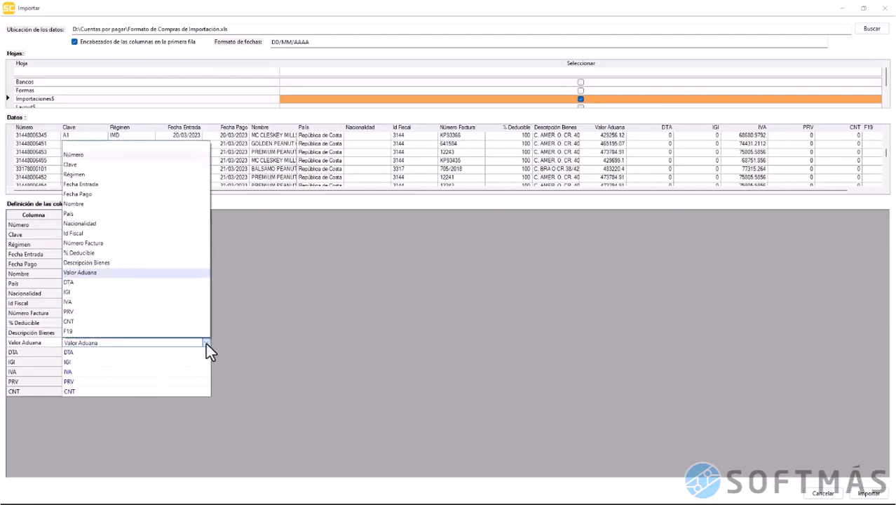
left_click(207, 343)
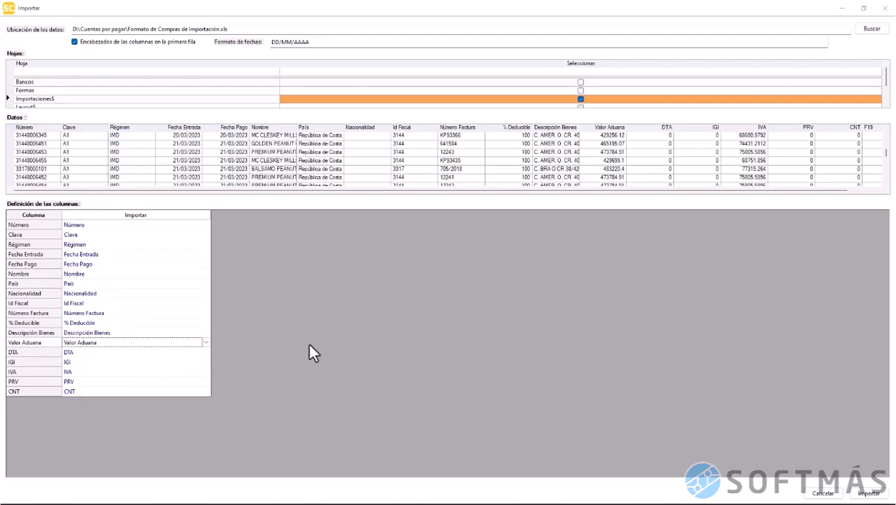
left_click(870, 494)
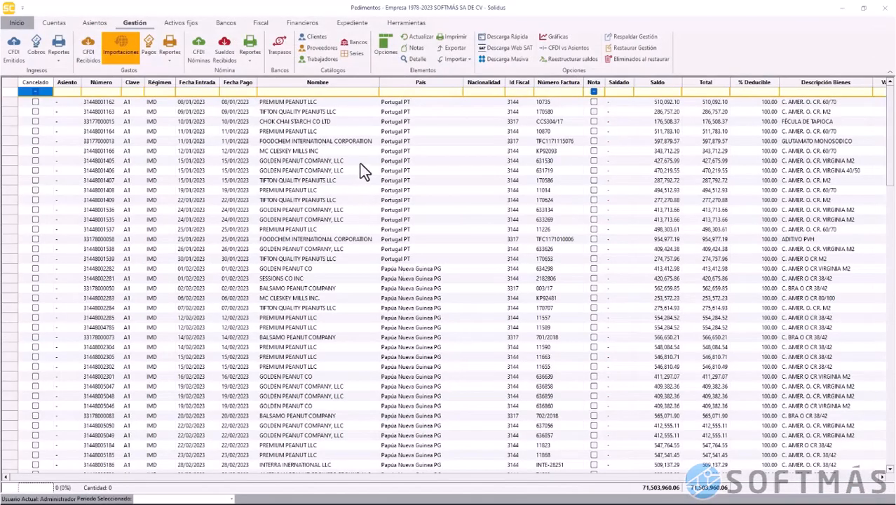
Browse the imported pedimentos from 08/01/2023 onward and their supplier names in Nombre
scroll(359, 163, "down", 9)
scroll(360, 164, "down", 20)
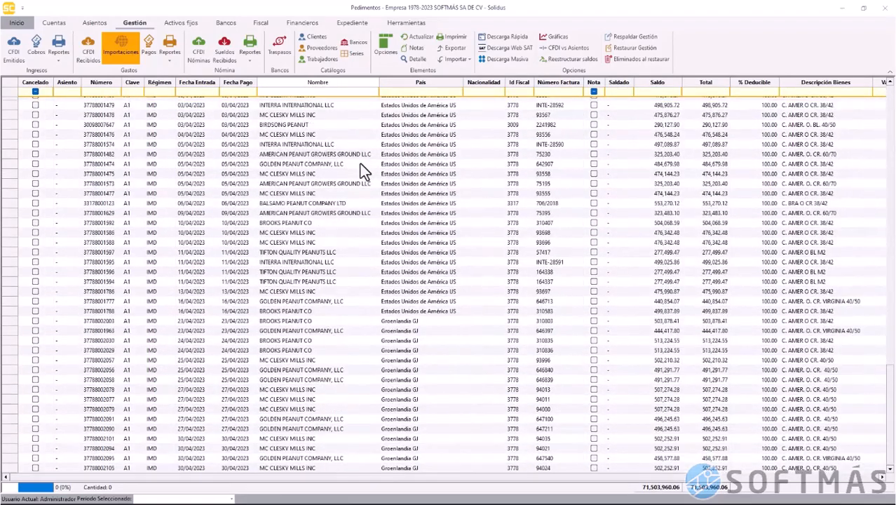
scroll(360, 165, "up", 15)
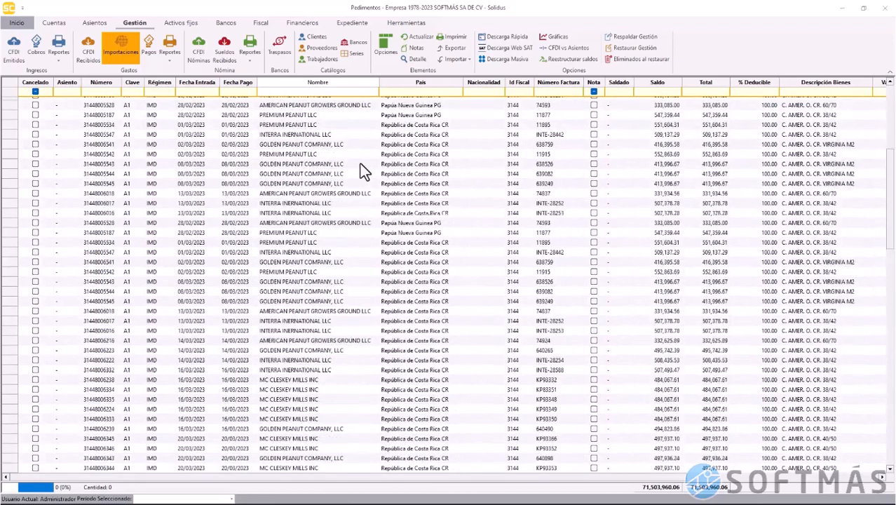
scroll(360, 163, "up", 12)
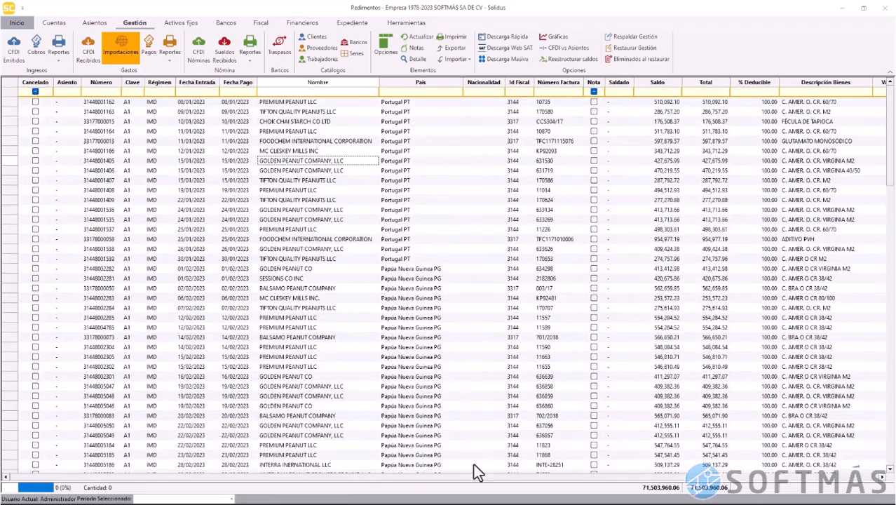
mouse_move(482, 478)
left_mouse_down()
mouse_move(708, 480)
mouse_move(482, 468)
left_mouse_up()
key("Down")
key("Down")
key("Down")
key("Down")
key("Down")
key("Down")
key("Down")
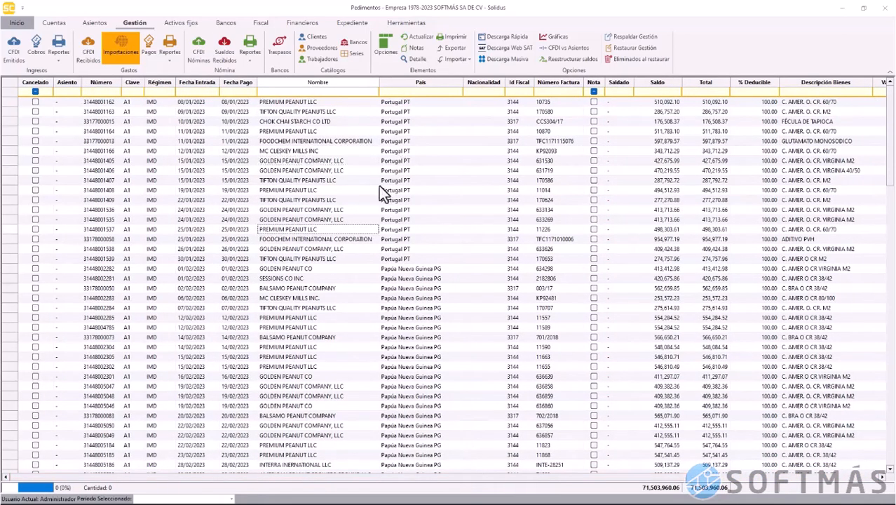
Select all pedimentos and run Importar a proveedores, accepting all new suppliers
left_click(11, 89)
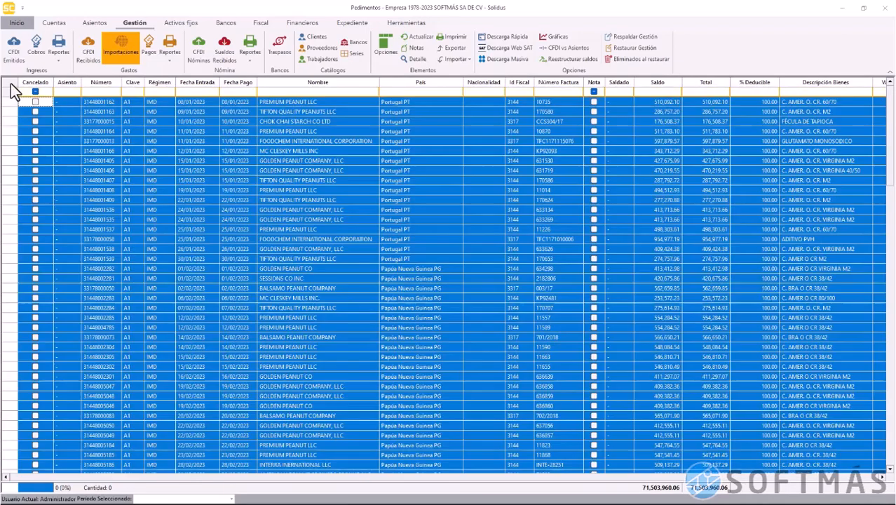
right_click(169, 168)
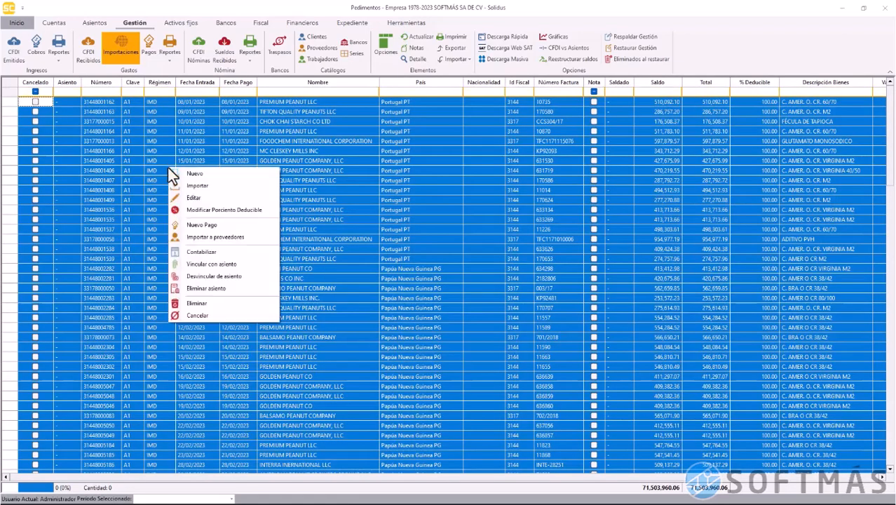
left_click(247, 236)
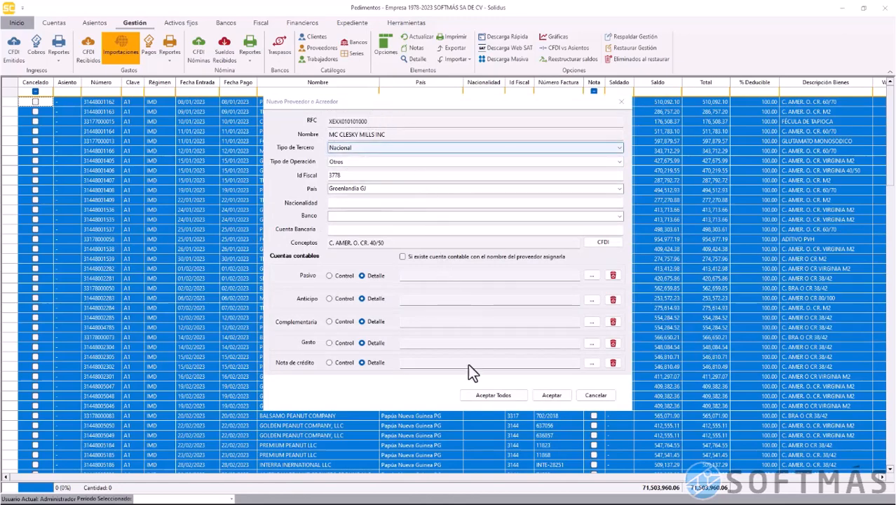
left_click(492, 395)
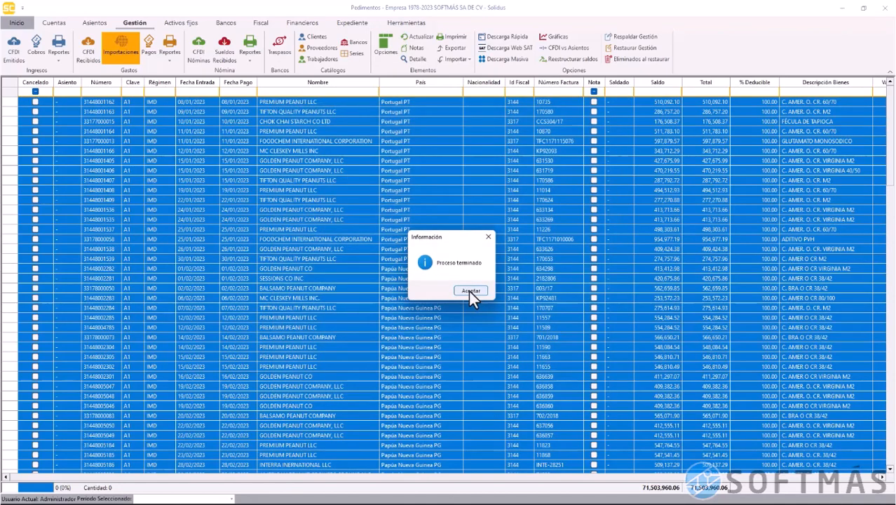
left_click(470, 290)
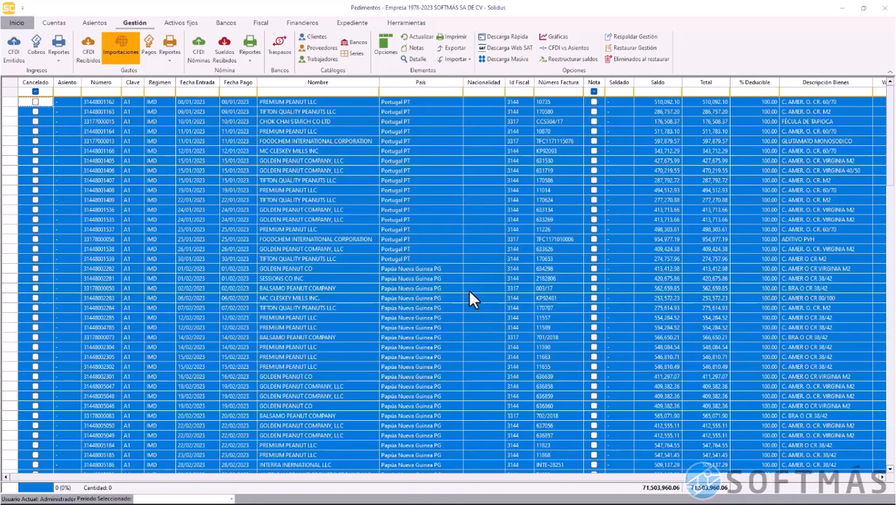
In Proveedores y Acreedores, widen Nombre to read the foreign supplier names, then close it
left_click(322, 48)
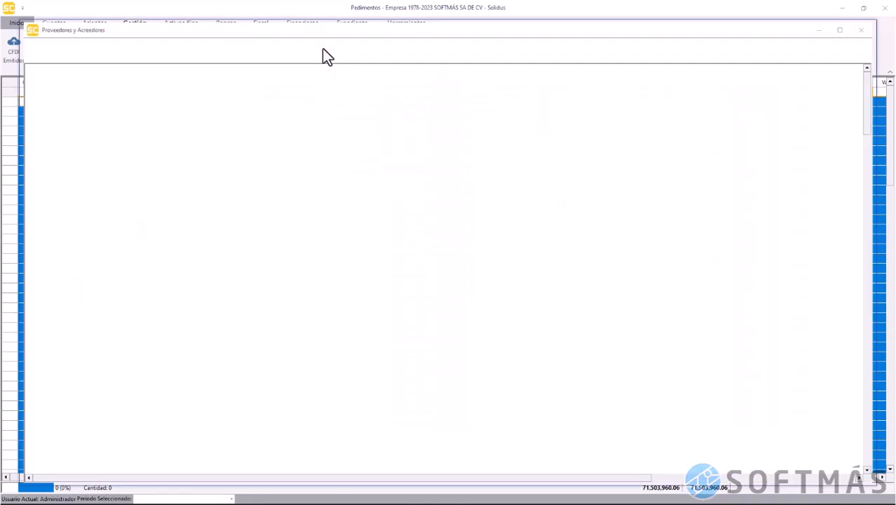
scroll(128, 298, "down", 20)
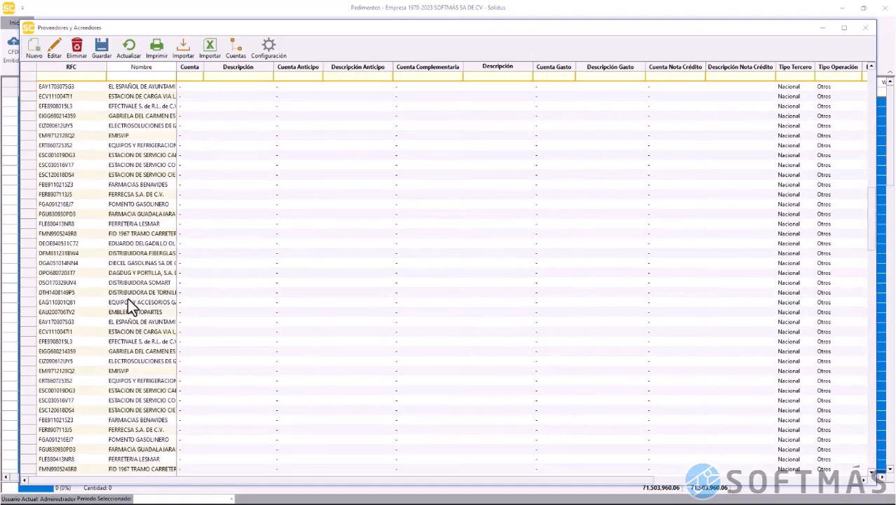
scroll(127, 298, "down", 14)
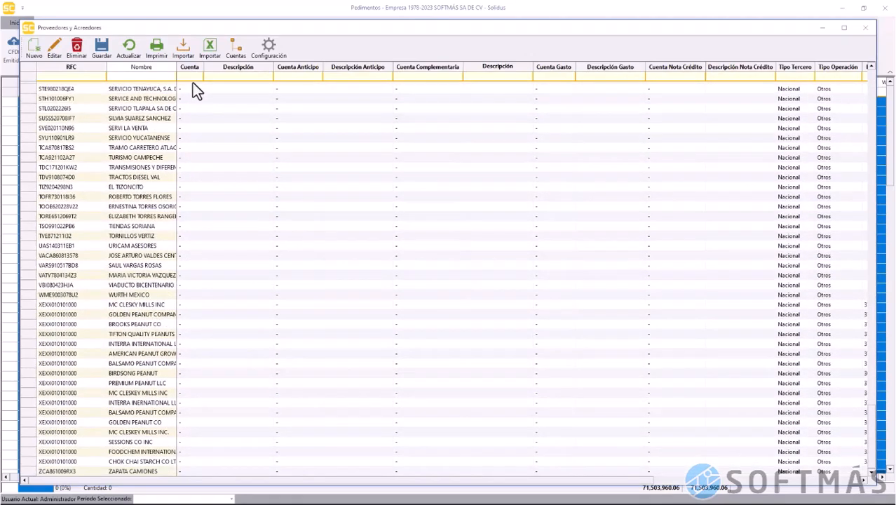
left_click_drag(176, 67, 443, 113)
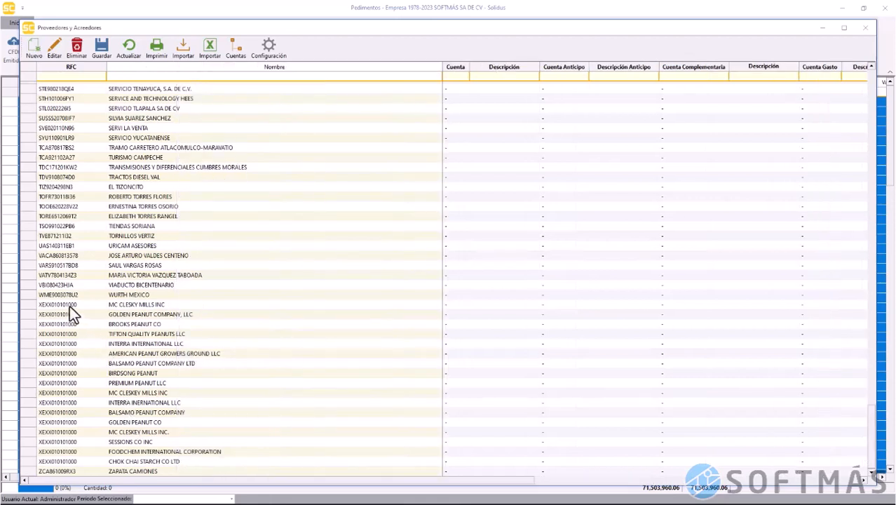
left_click_drag(70, 305, 229, 458)
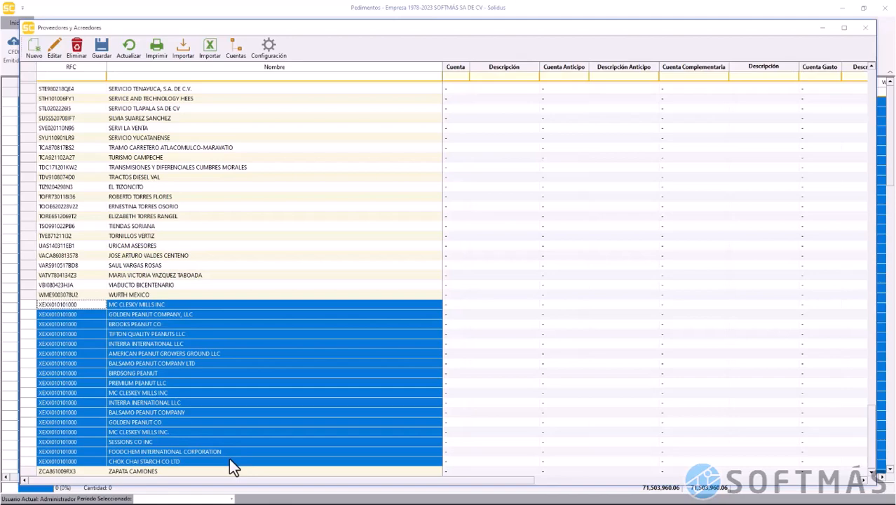
left_click(866, 28)
Clear the CFDI Recibidos grid selection and bring up the Gastos Reportes list
left_click(433, 238)
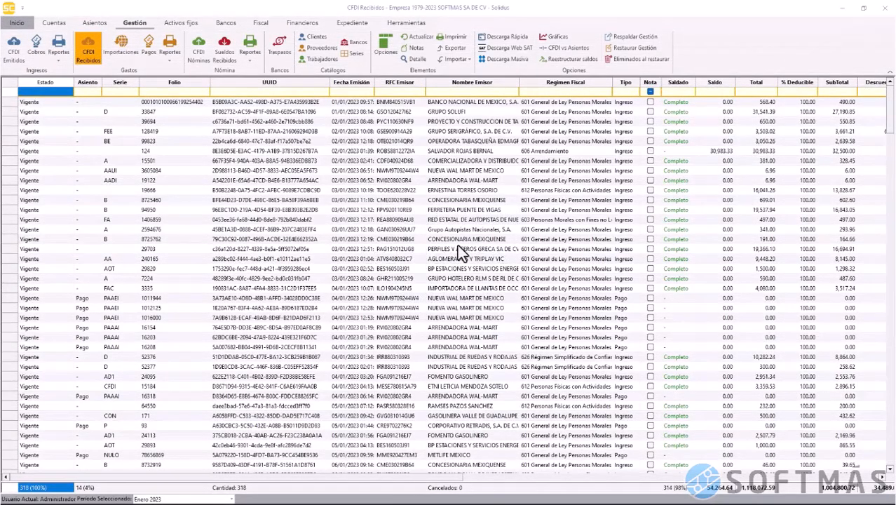
left_click(457, 247)
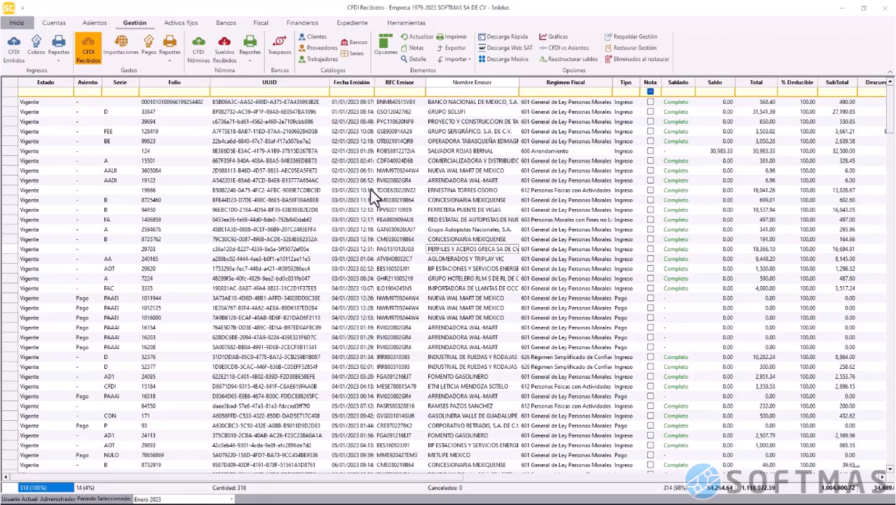
left_click(166, 59)
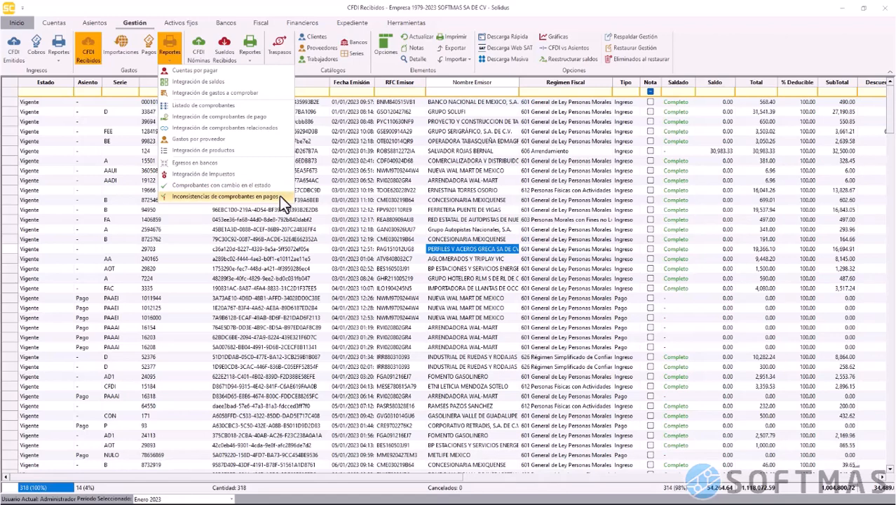
Choose Cuentas por pagar and check the 01/01/2023–31/01/2023 dates and payment deadline
left_click(229, 73)
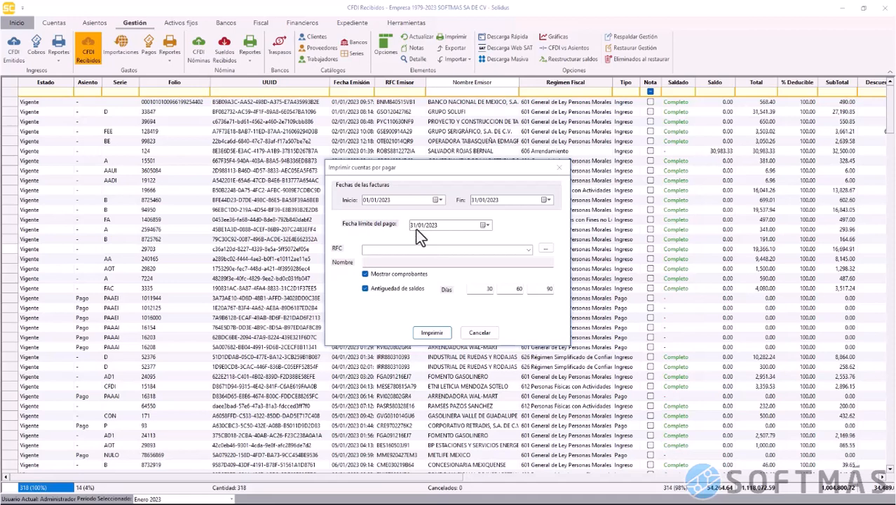
left_click(372, 201)
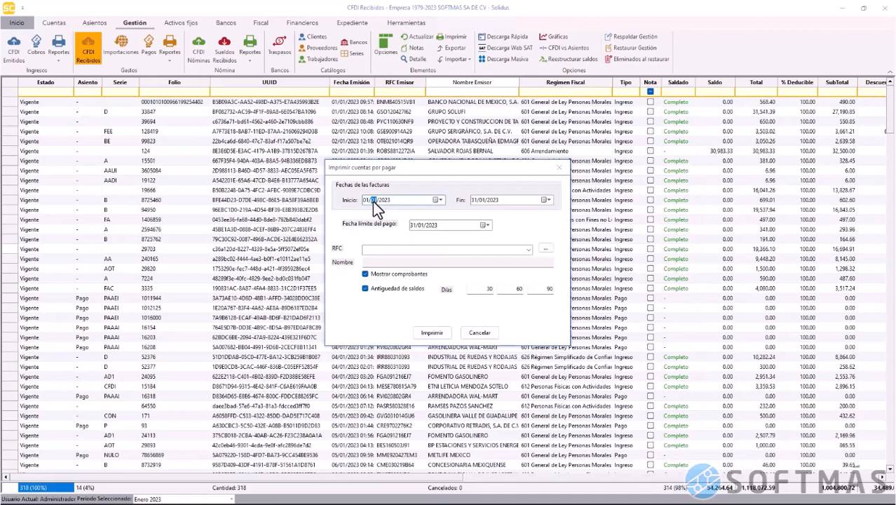
left_click(486, 202)
left_click(420, 225)
Preview the accounts payable report totalling 135,478.56, then close the preview
left_click(432, 334)
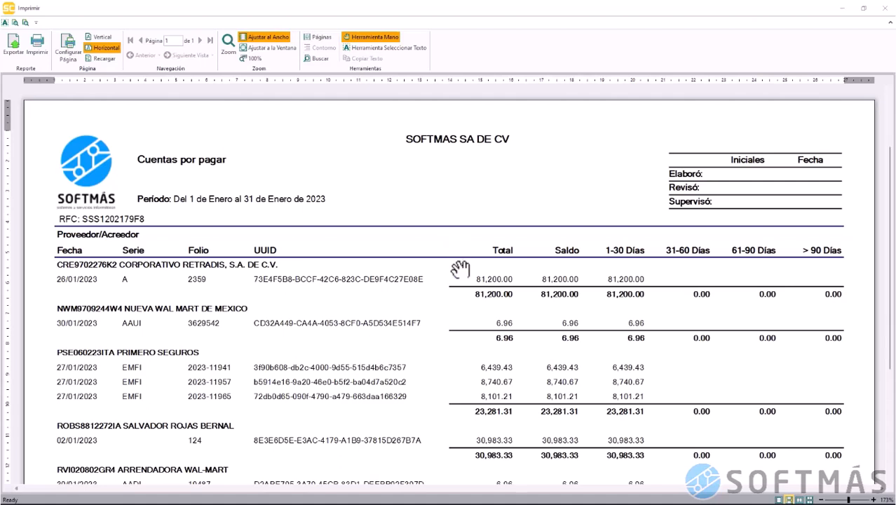
scroll(461, 269, "down", 5)
scroll(460, 269, "up", 2)
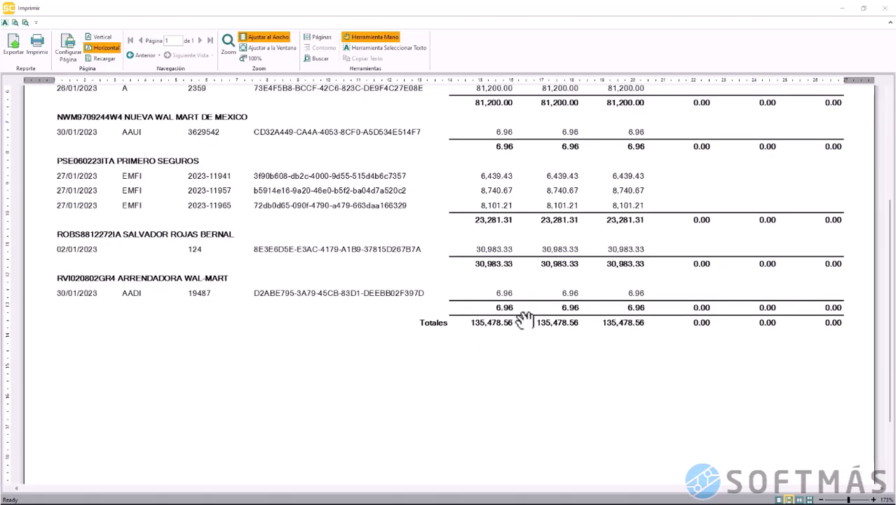
scroll(494, 338, "up", 2)
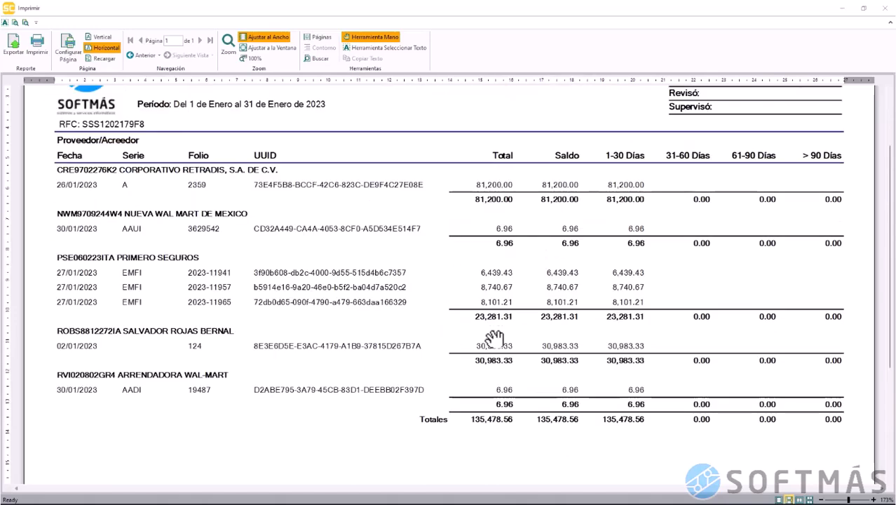
left_click(886, 9)
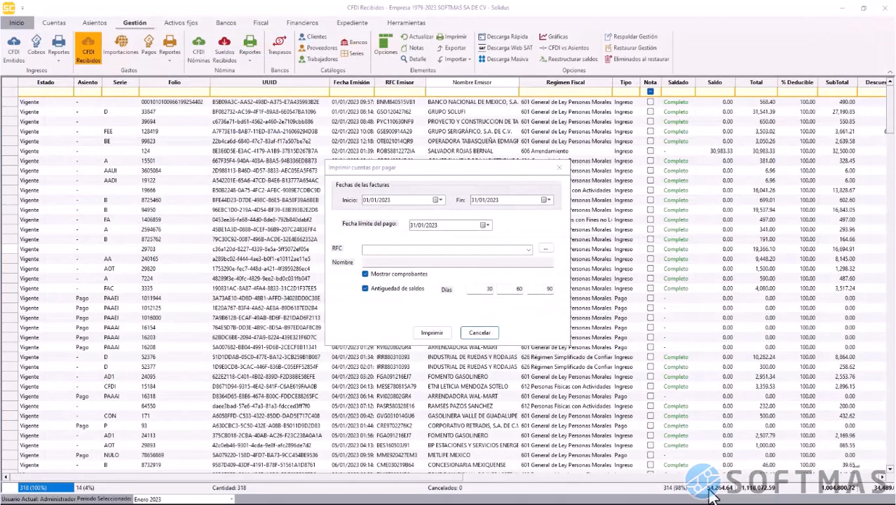
Rerun accounts payable with deadline month 03, read the 54,264.64 preview, then close and cancel
left_click(420, 224)
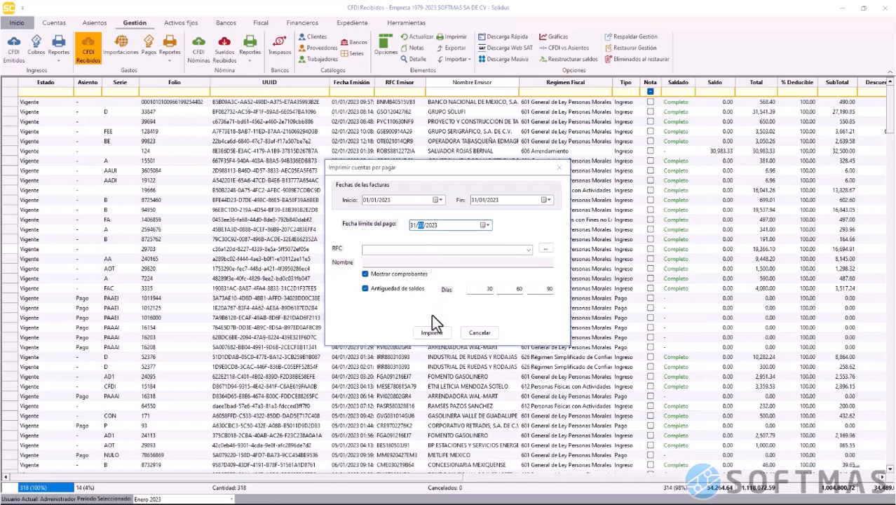
left_click(432, 333)
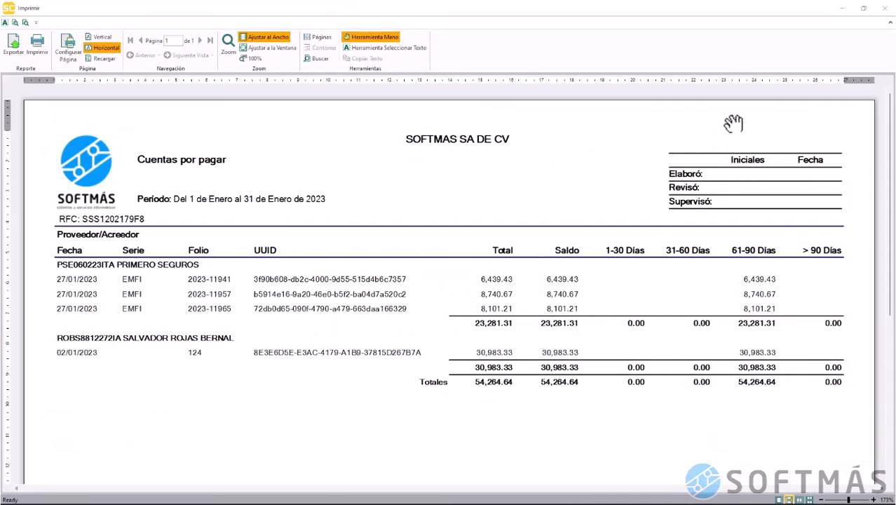
left_click(861, 9)
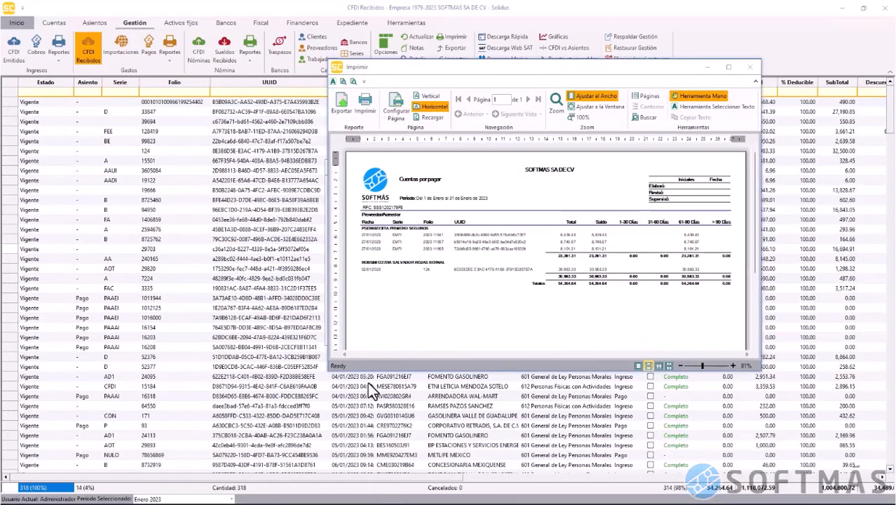
left_click_drag(328, 375, 179, 410)
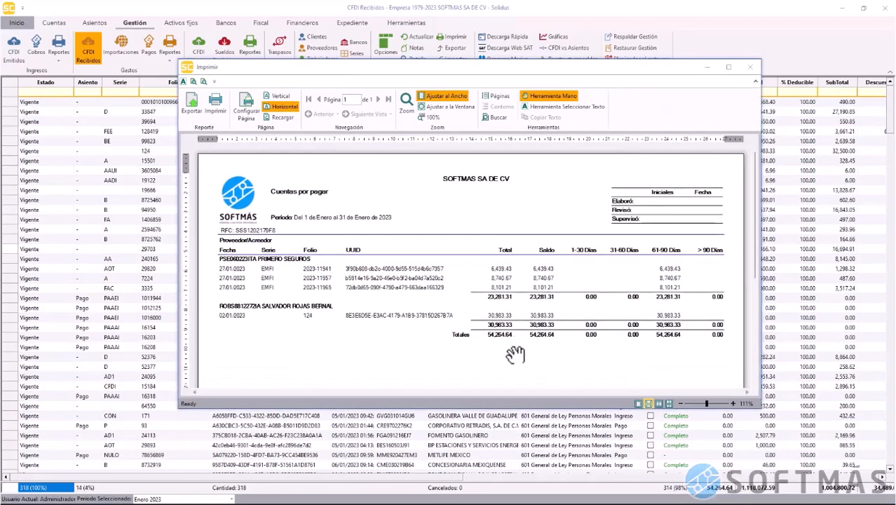
left_click(750, 68)
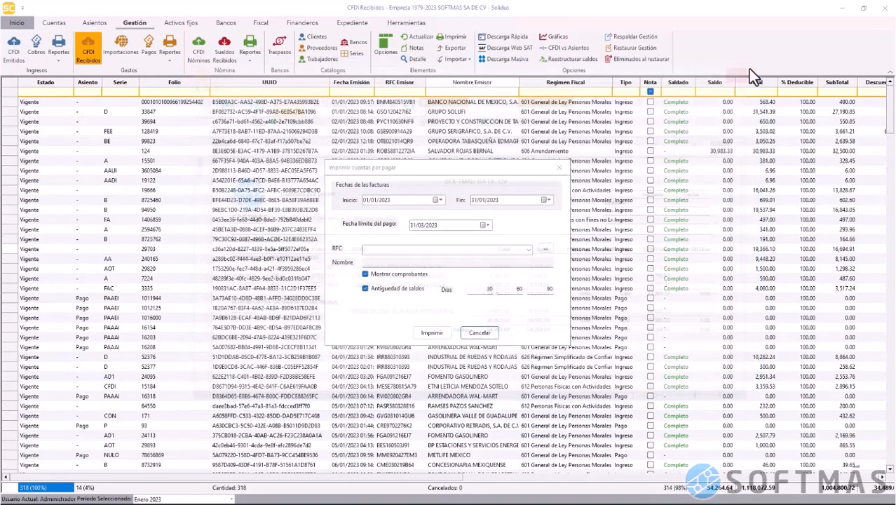
left_click(480, 334)
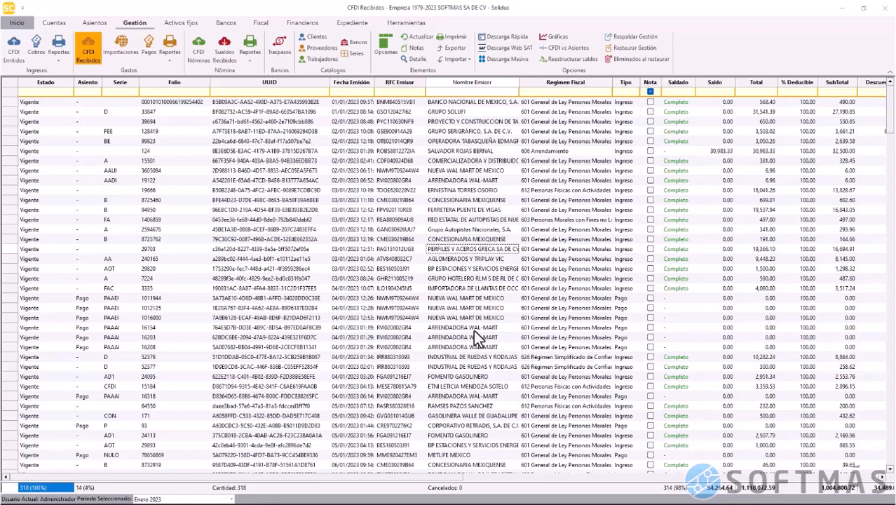
Choose Integración de saldos and check the 01/01/2023–31/01/2023 range and payment deadline
left_click(169, 62)
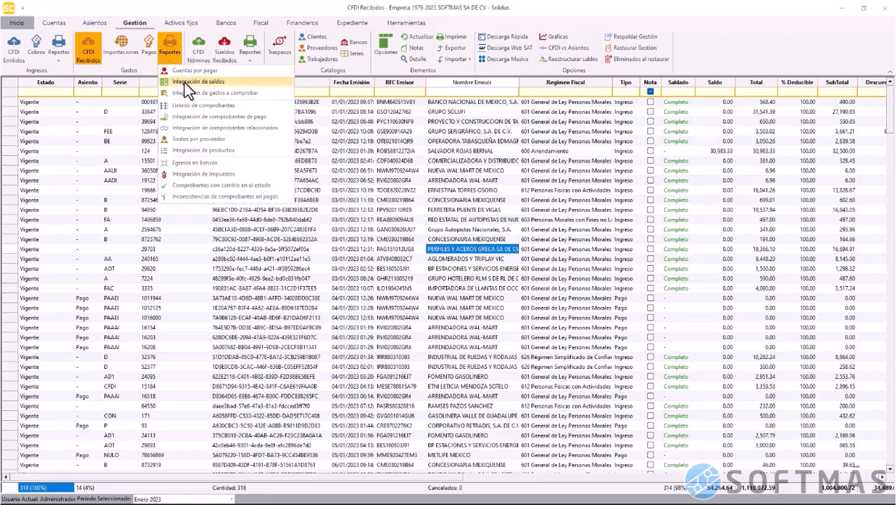
left_click(185, 83)
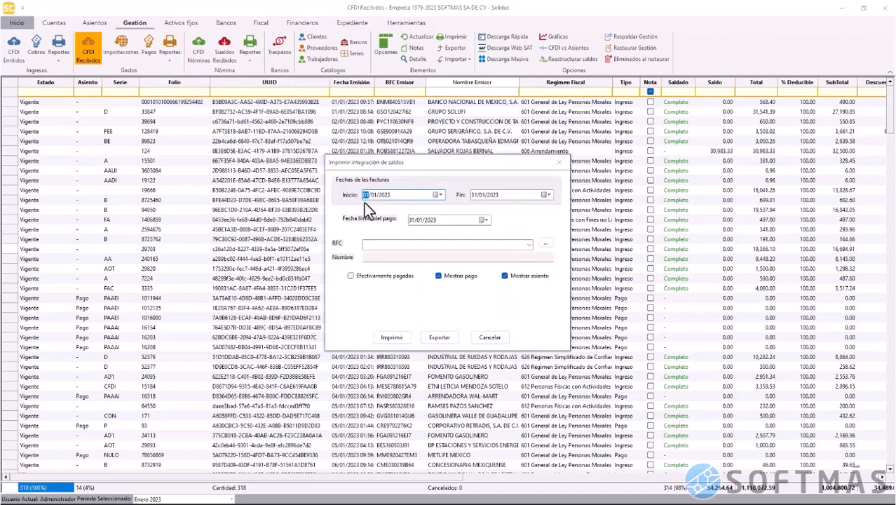
left_click(402, 203)
left_click(376, 196)
left_click(483, 197)
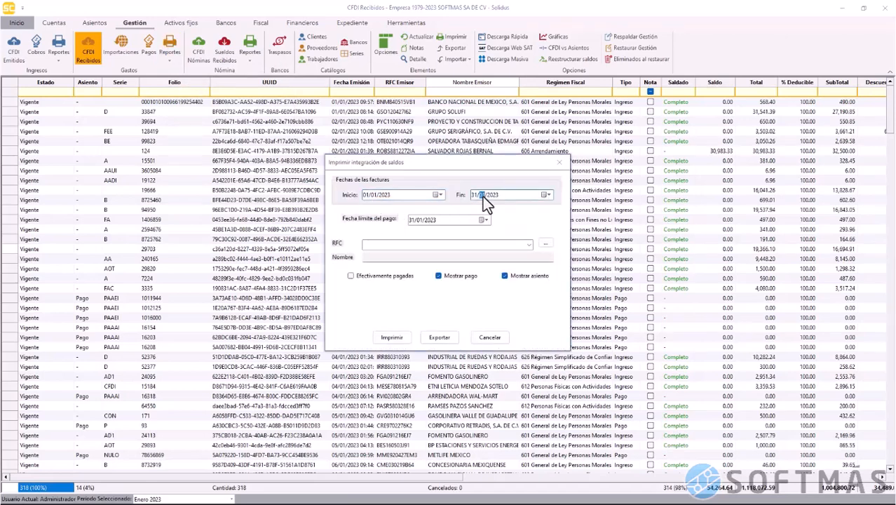
left_click(381, 196)
left_click(421, 223)
Preview the balance integration report to its page 39 totals of 8,467,167.75, then close it
left_click(383, 340)
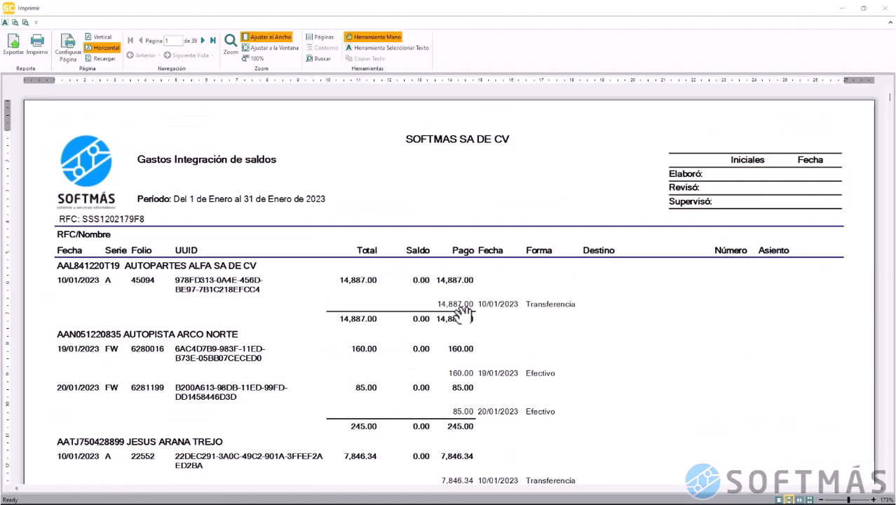
scroll(487, 324, "down", 10)
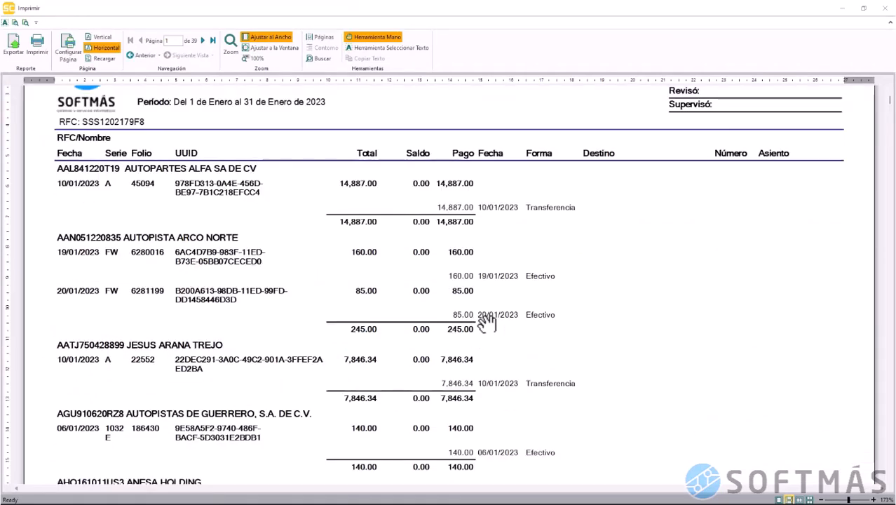
scroll(487, 323, "down", 10)
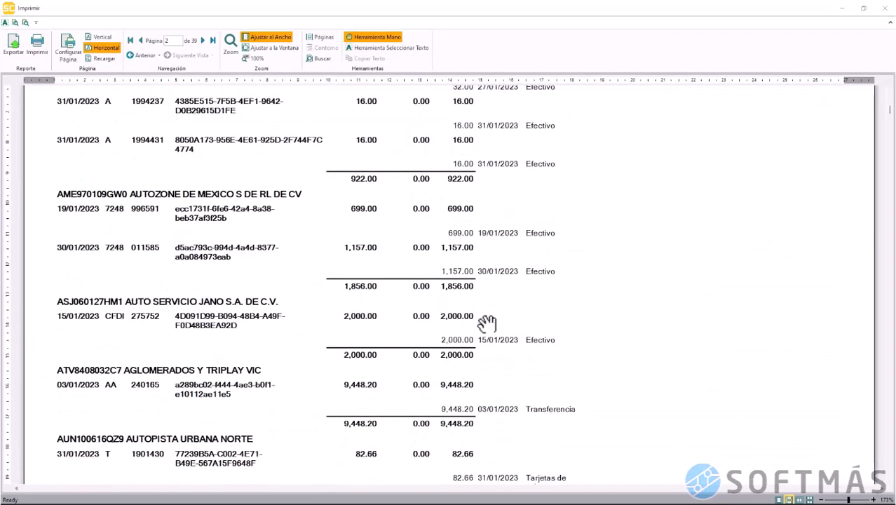
scroll(487, 323, "down", 15)
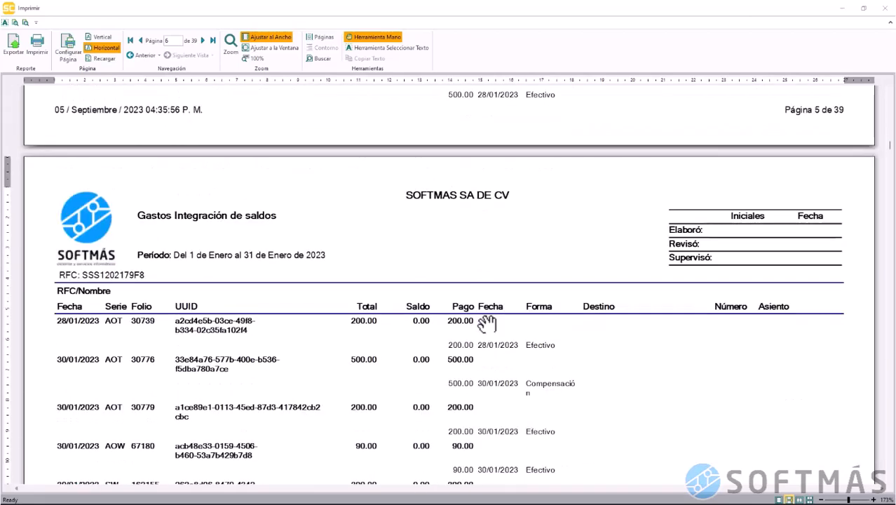
scroll(487, 324, "down", 12)
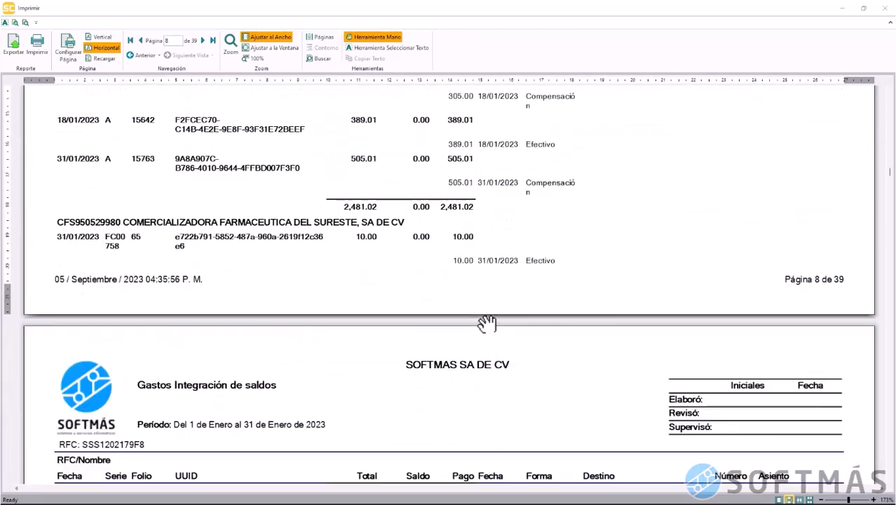
scroll(487, 323, "down", 15)
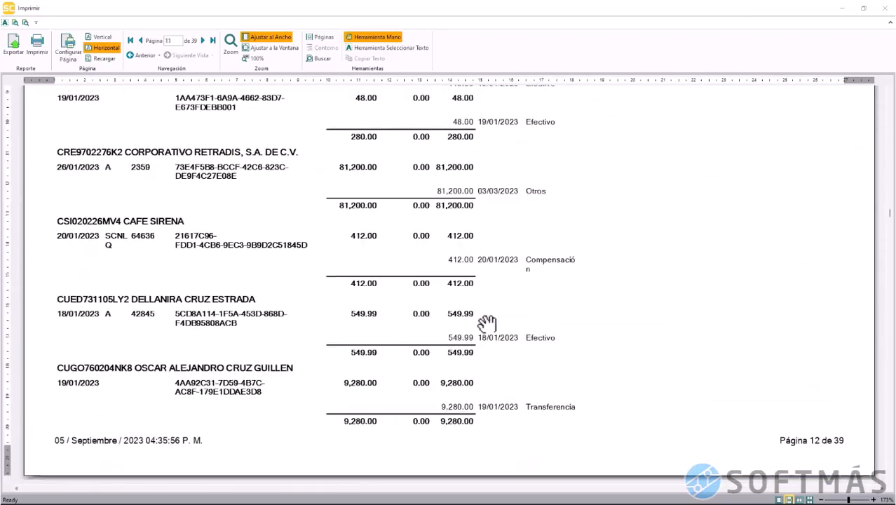
scroll(487, 323, "down", 15)
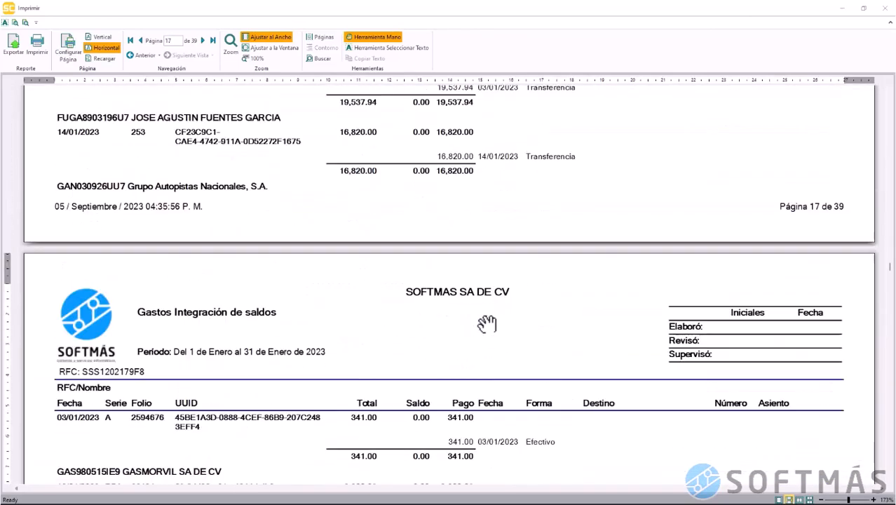
scroll(487, 323, "down", 10)
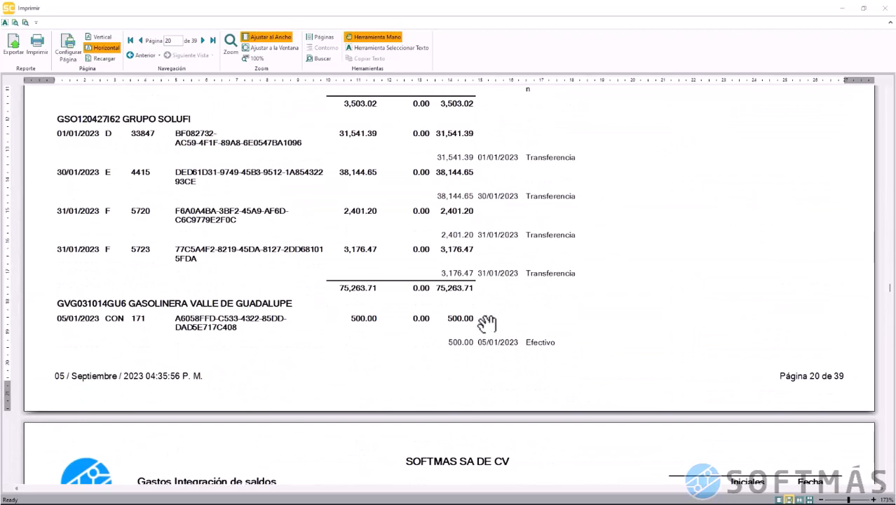
scroll(487, 323, "down", 20)
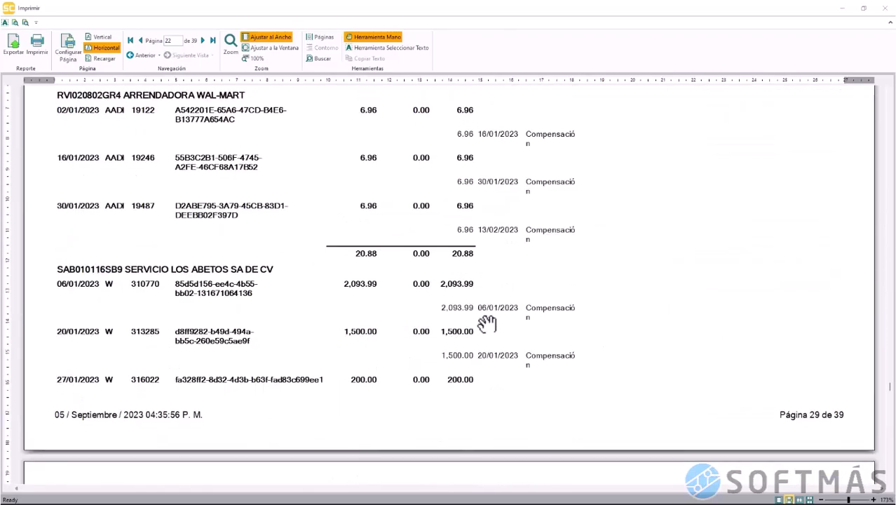
scroll(487, 323, "down", 20)
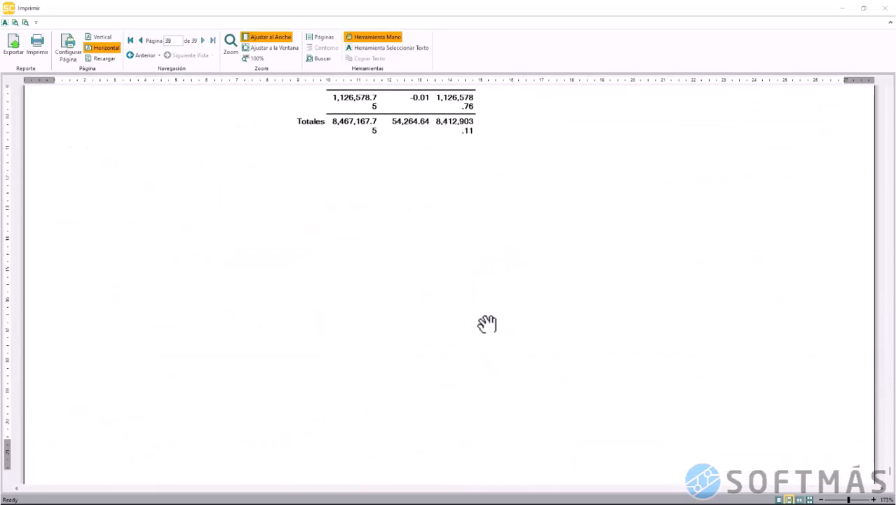
scroll(487, 324, "up", 5)
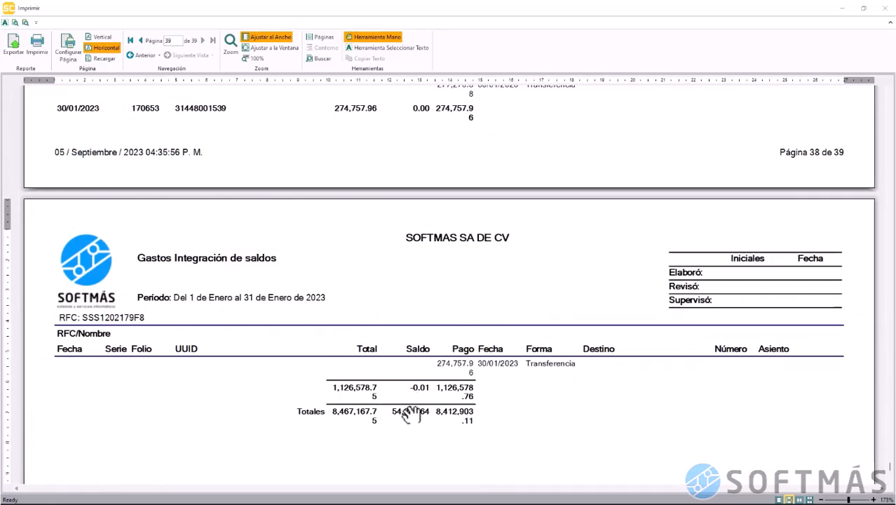
left_click(885, 8)
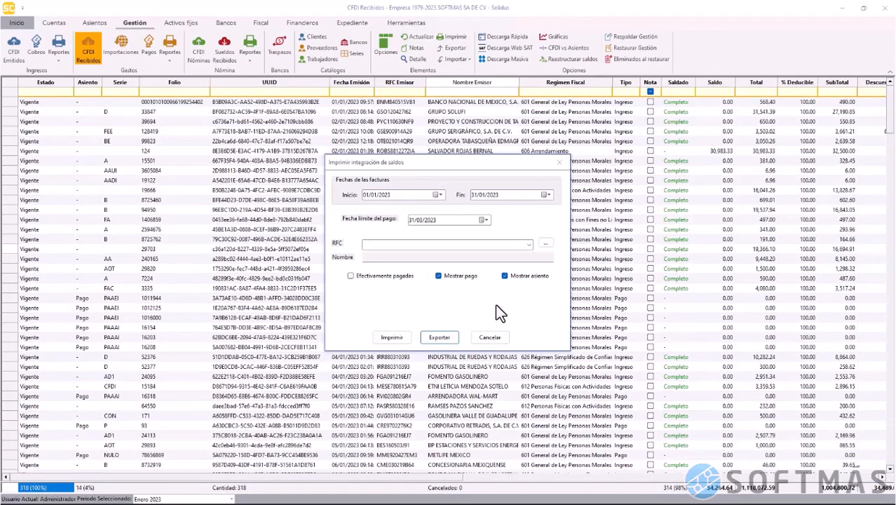
Tick Efectivamente pagadas and preview to the page 38 totals of 8,412,903.11, then close it
left_click(379, 275)
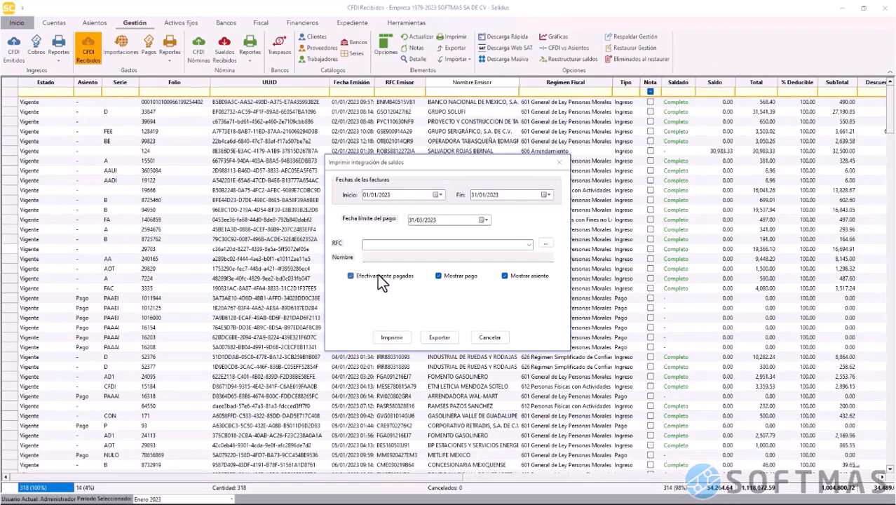
left_click(389, 336)
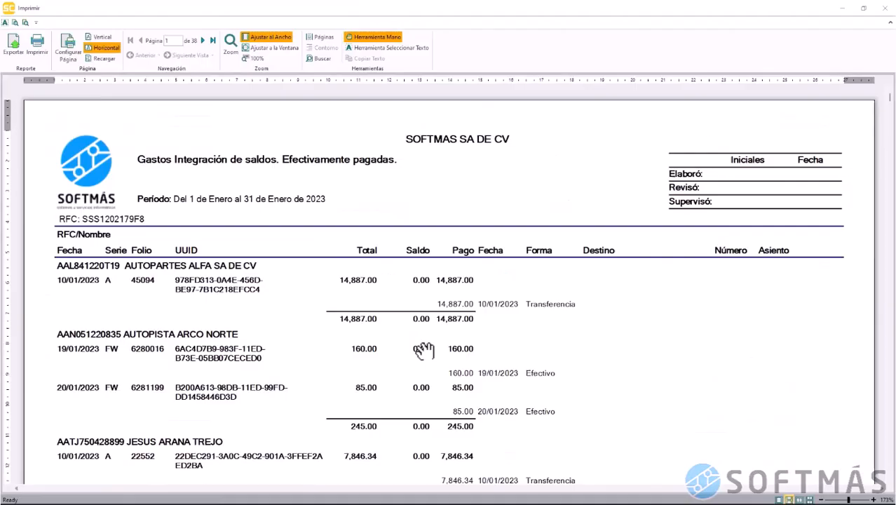
scroll(422, 350, "down", 6)
scroll(422, 350, "down", 20)
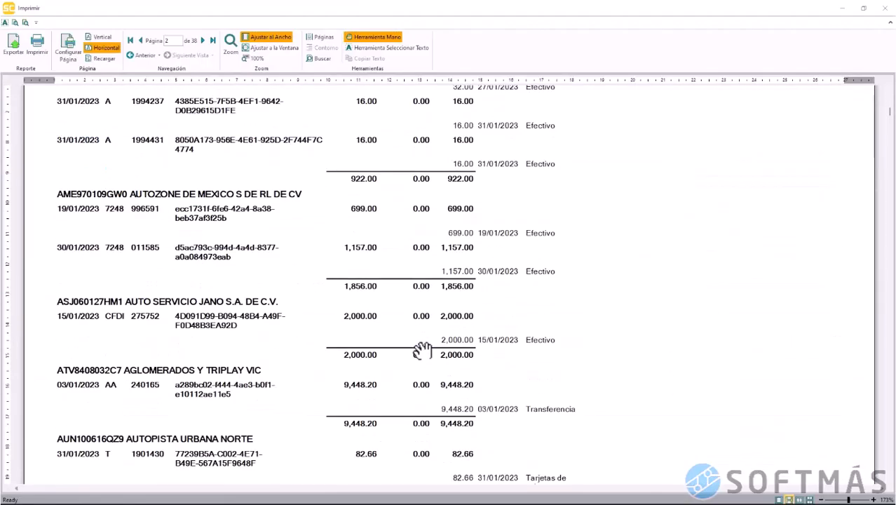
scroll(422, 350, "down", 20)
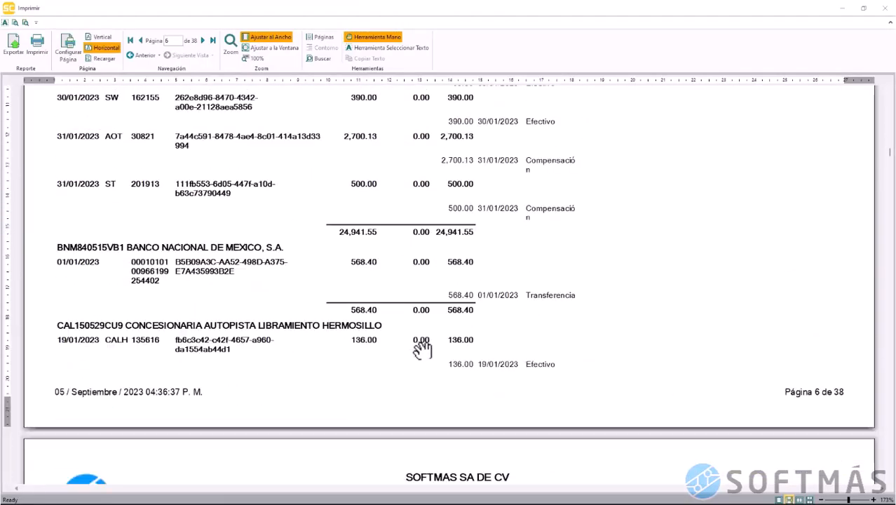
scroll(419, 349, "down", 20)
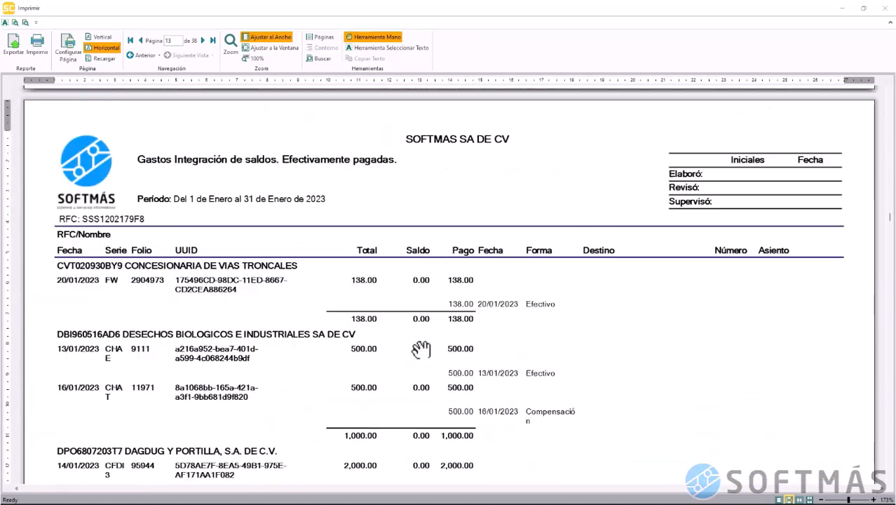
scroll(421, 349, "down", 20)
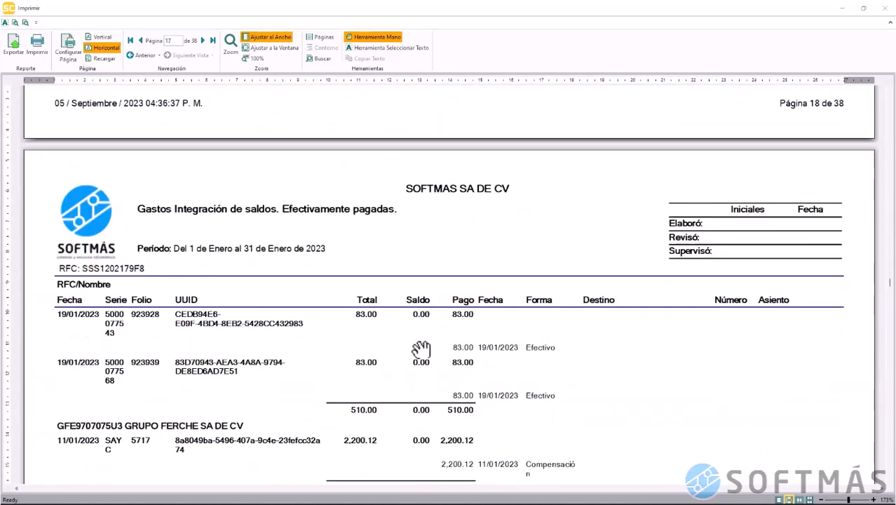
scroll(421, 348, "down", 20)
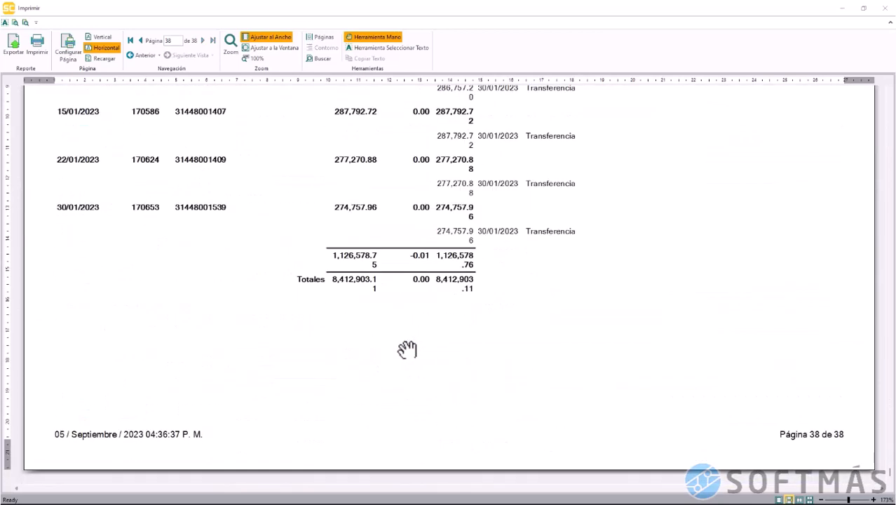
scroll(420, 349, "up", 3)
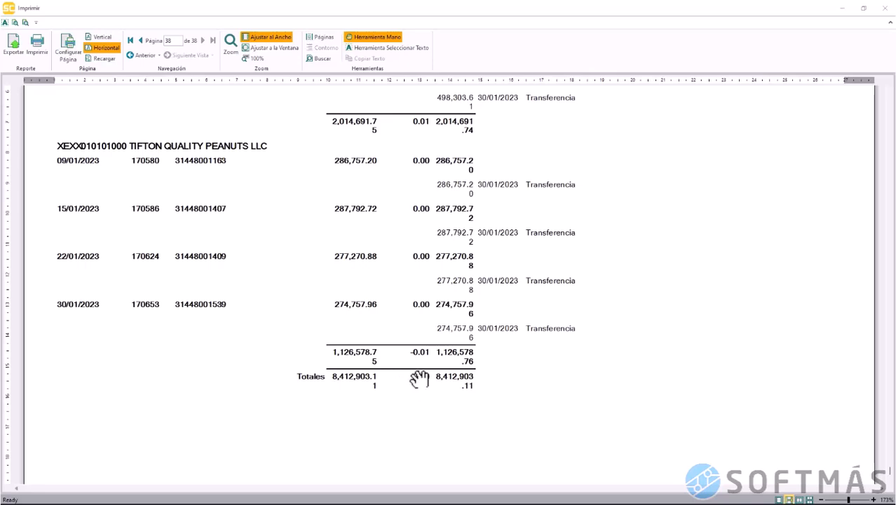
scroll(517, 334, "up", 20)
scroll(561, 281, "down", 2)
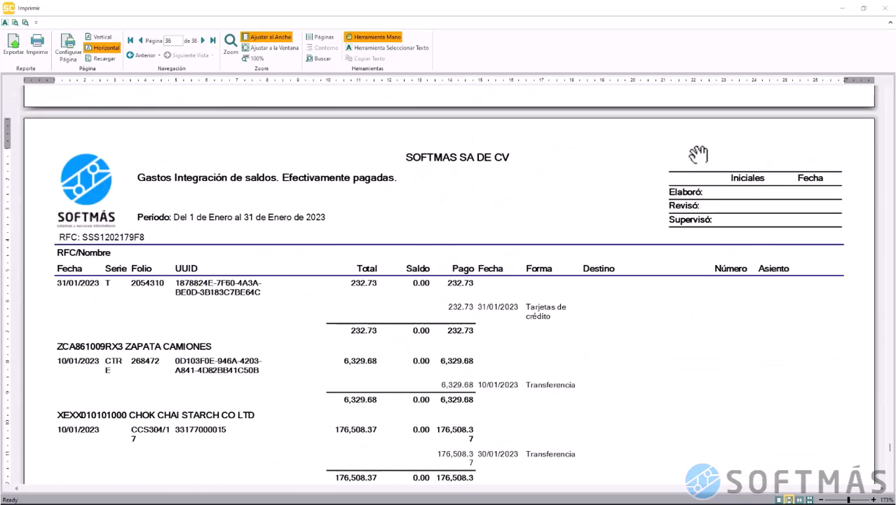
left_click(886, 8)
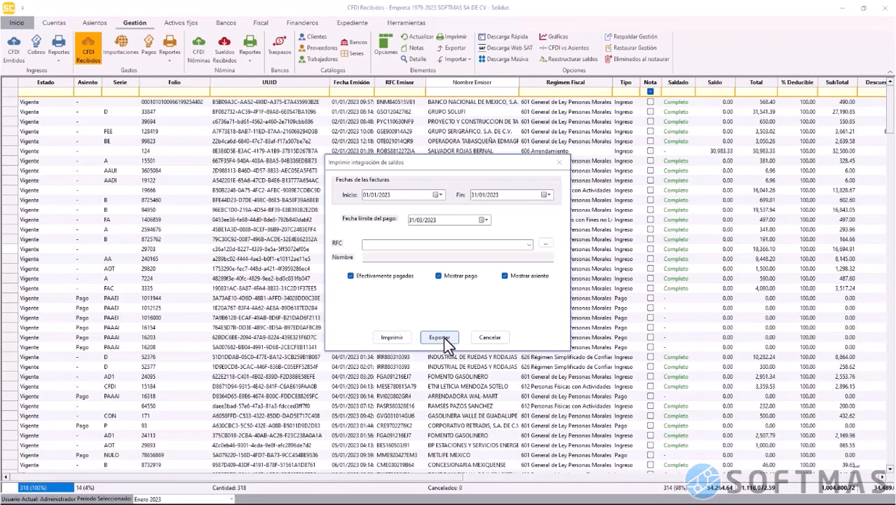
Print the January 2023 Gastos por proveedor report with Mostrar comprobante checked
left_click(491, 338)
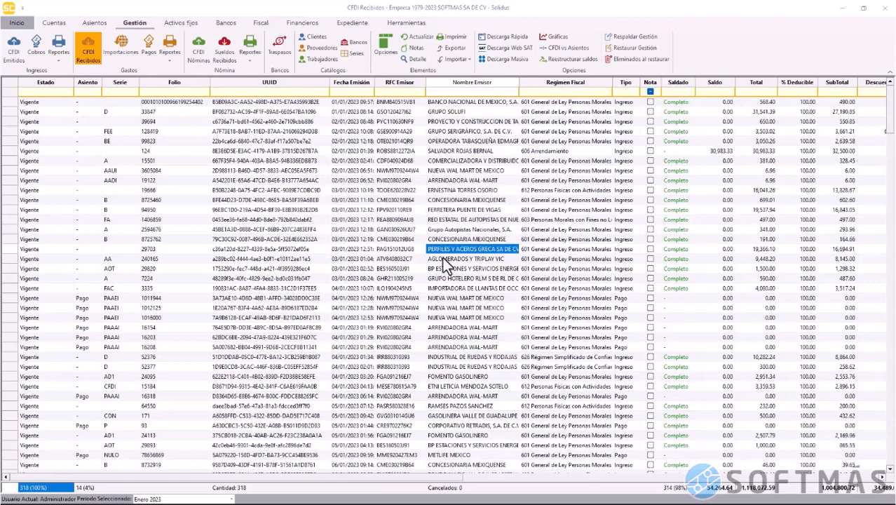
left_click(175, 62)
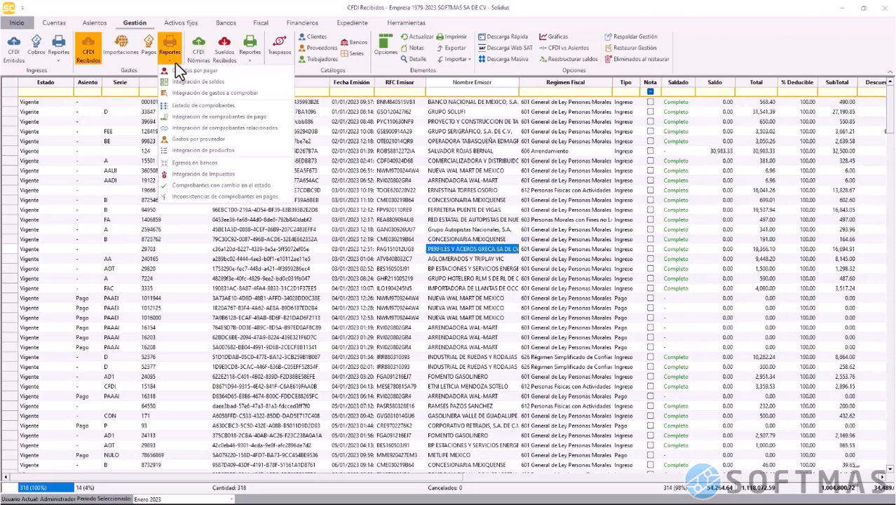
left_click(227, 138)
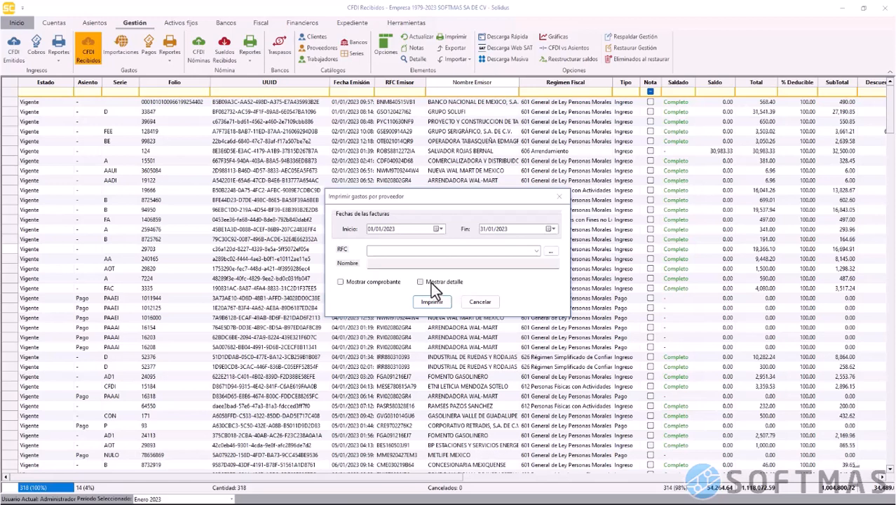
left_click(387, 283)
left_click(433, 303)
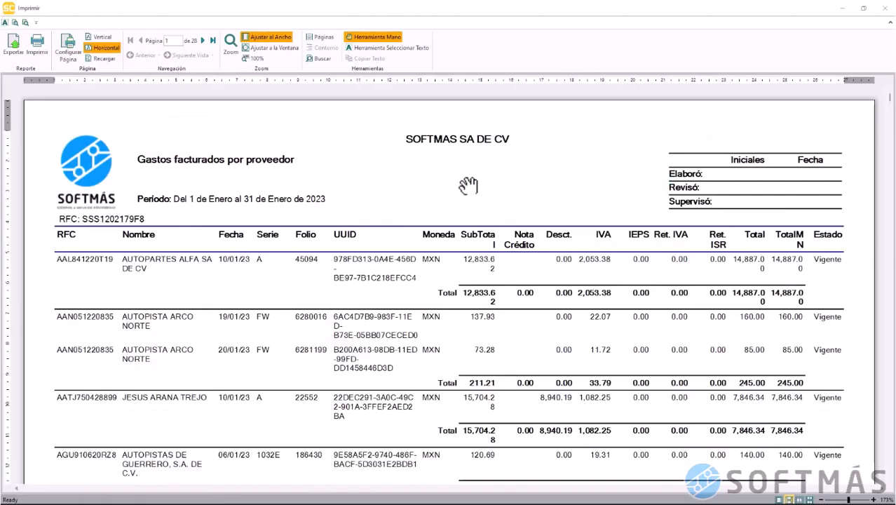
Scroll through the 28-page supplier expenses preview, then close it and its options
scroll(430, 275, "down", 2)
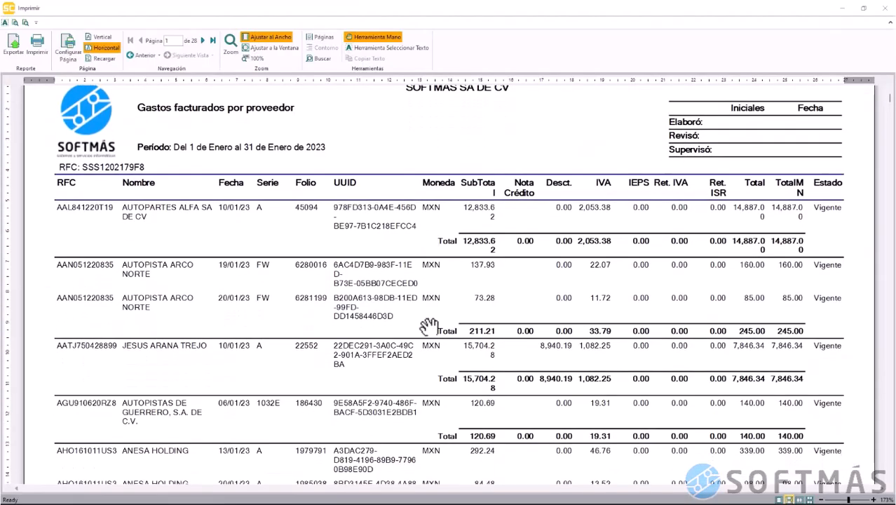
scroll(428, 327, "down", 3)
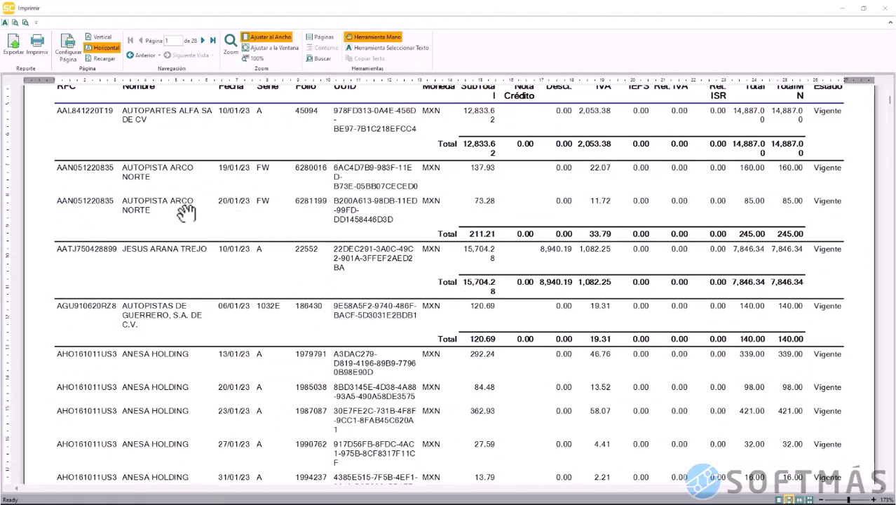
scroll(307, 353, "down", 3)
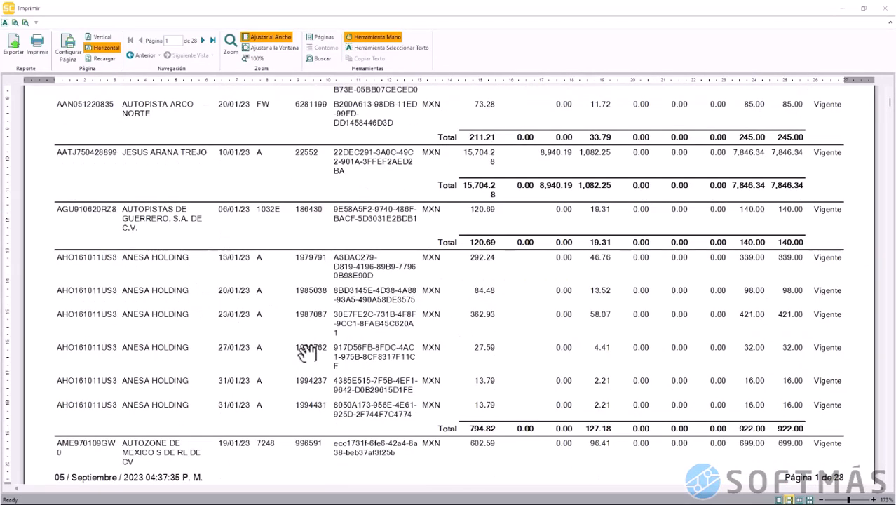
scroll(380, 395, "down", 12)
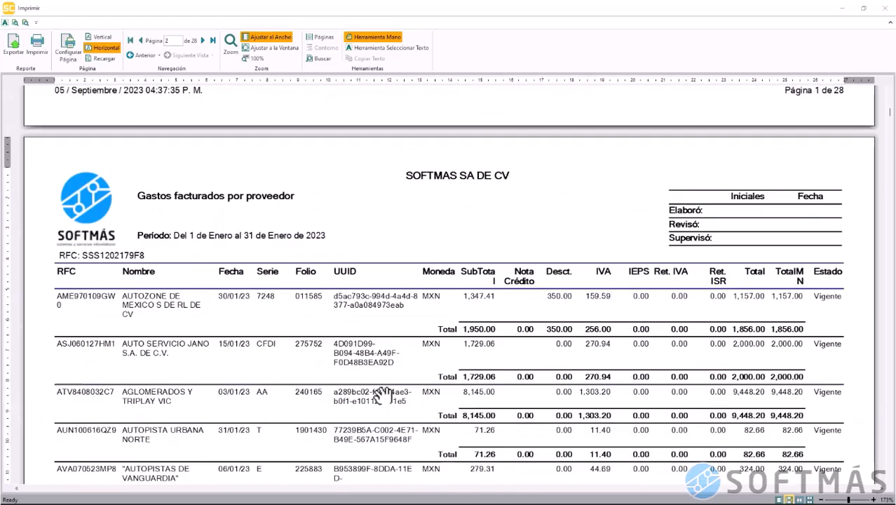
scroll(382, 395, "down", 15)
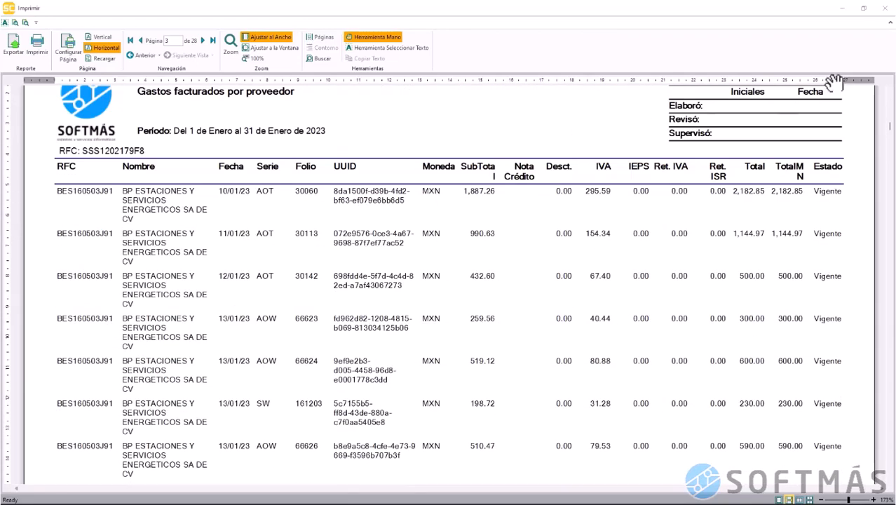
left_click(885, 8)
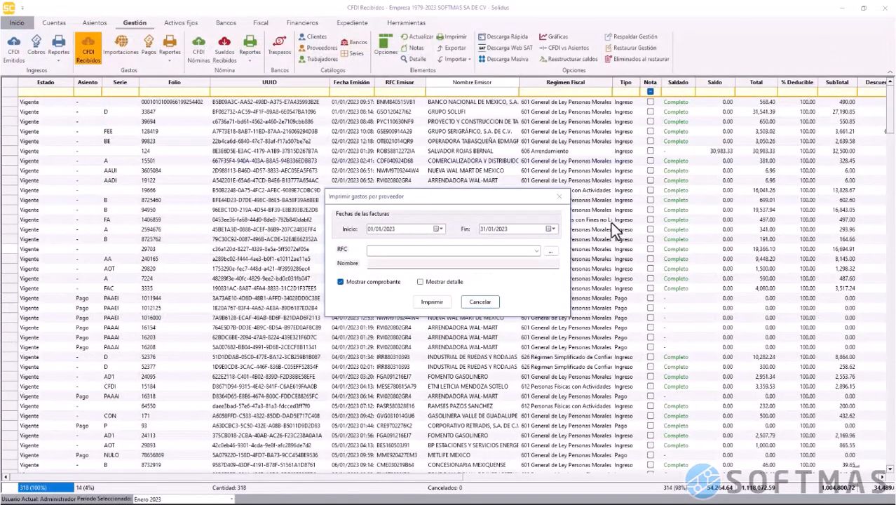
left_click(492, 304)
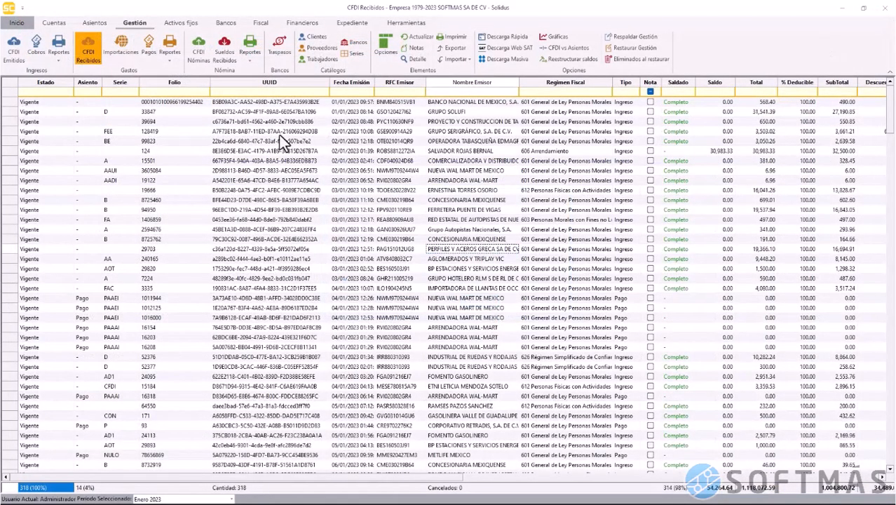
Choose the Integración de productos expense report and group it by Clave Producto SAT
left_click(167, 64)
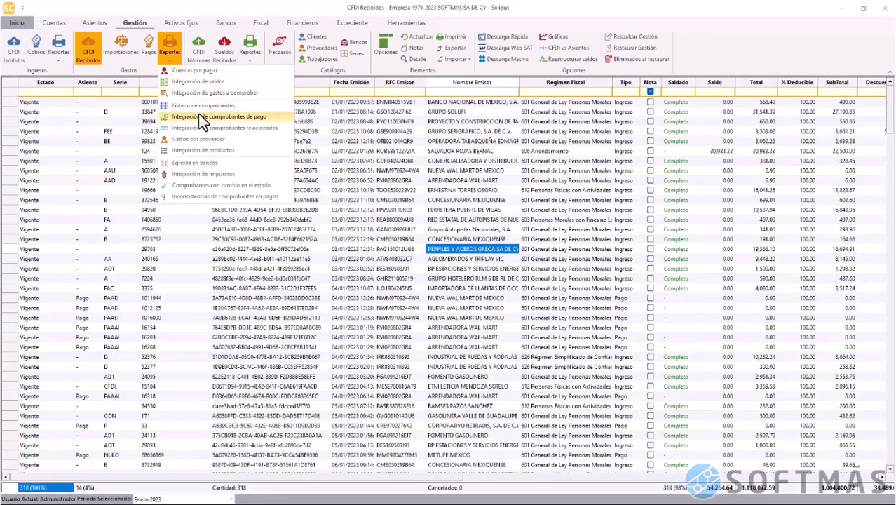
left_click(204, 151)
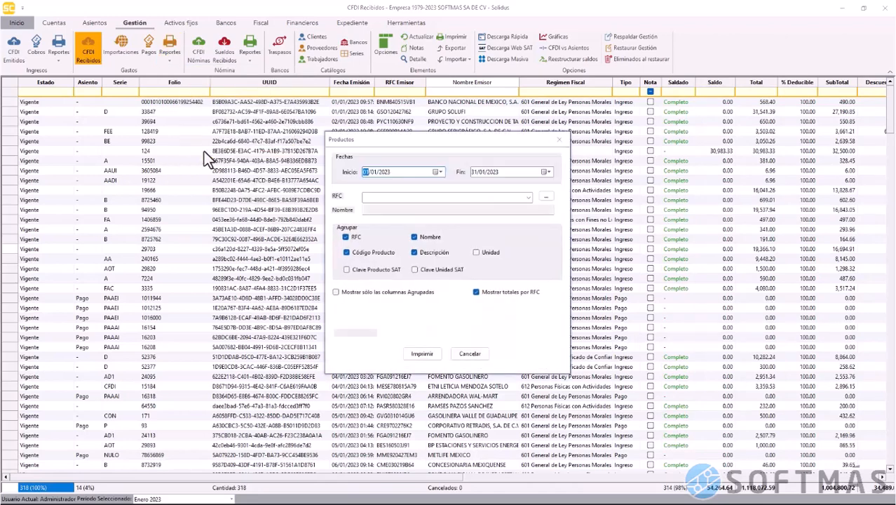
left_click(370, 271)
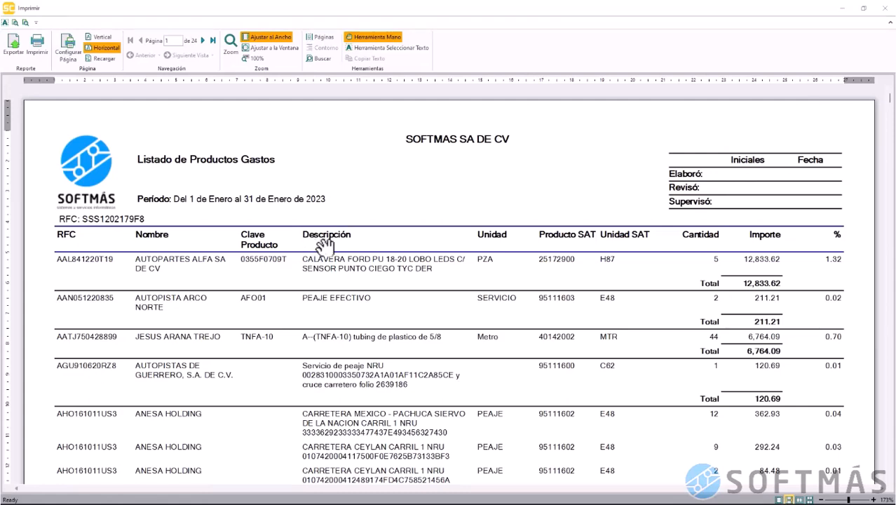
Search the product listing for SAT key 27112700, jump to its page 1 match, then close
scroll(324, 245, "down", 3)
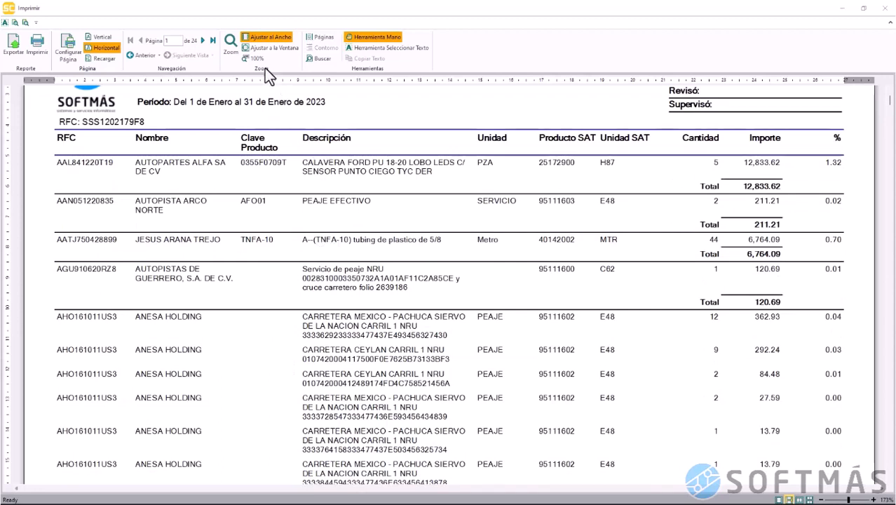
left_click(309, 59)
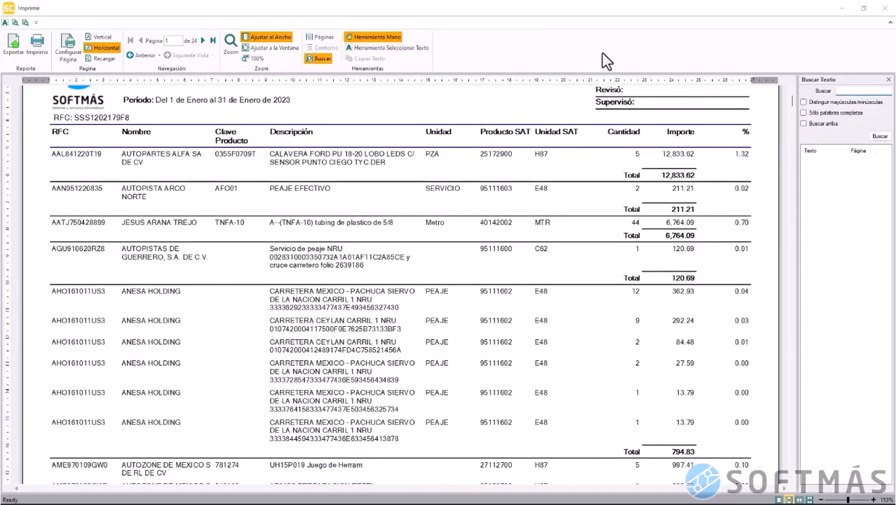
type("27112700")
left_click(878, 138)
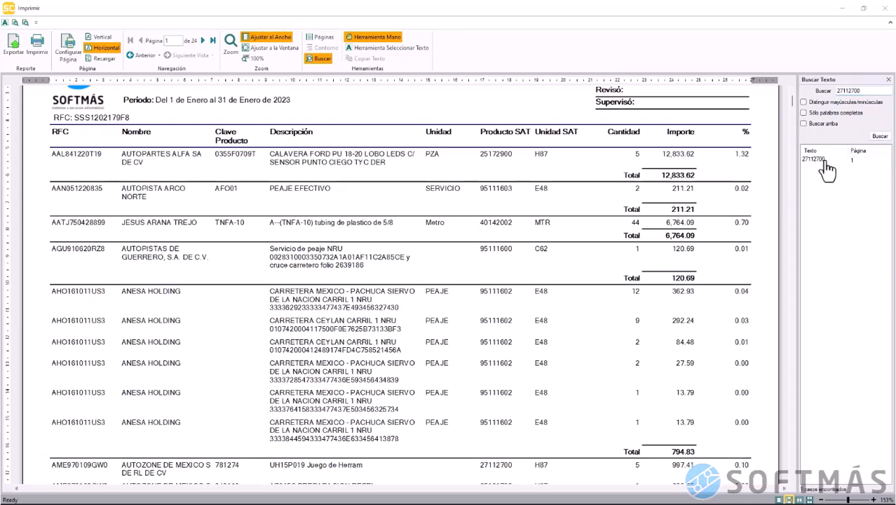
left_click(825, 161)
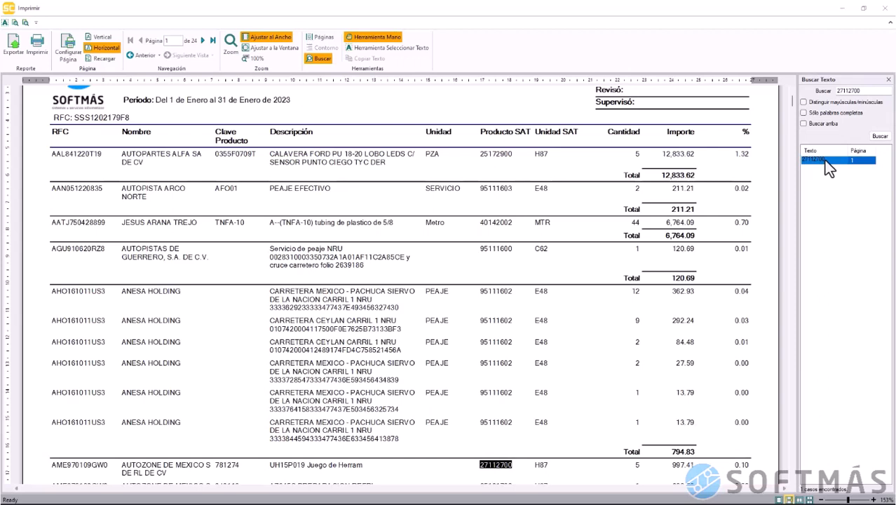
left_click(886, 13)
Preview Egresos en bancos grouped by bank, totalling 9,631,404.23, then close it and its settings
left_click(465, 356)
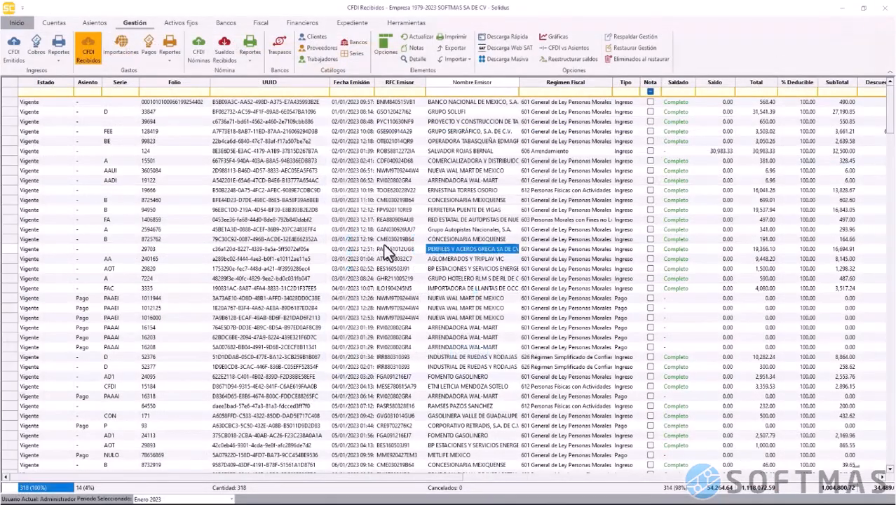
left_click(170, 61)
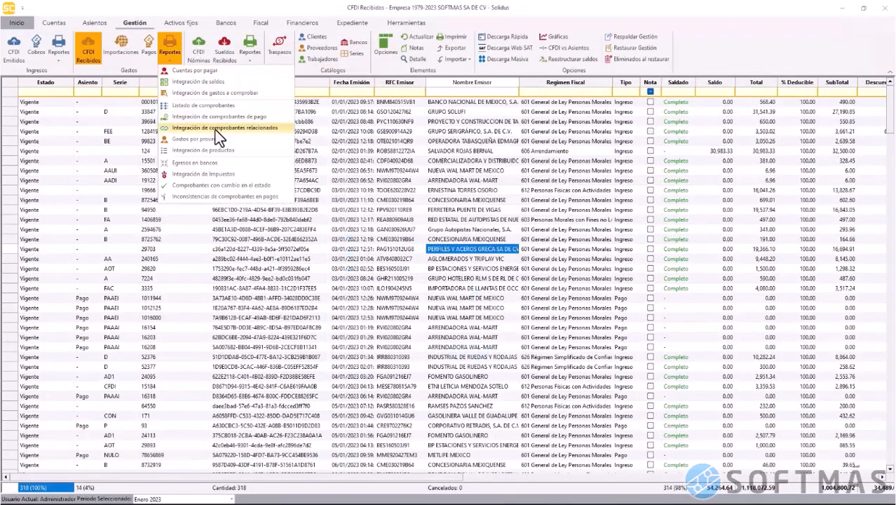
left_click(248, 167)
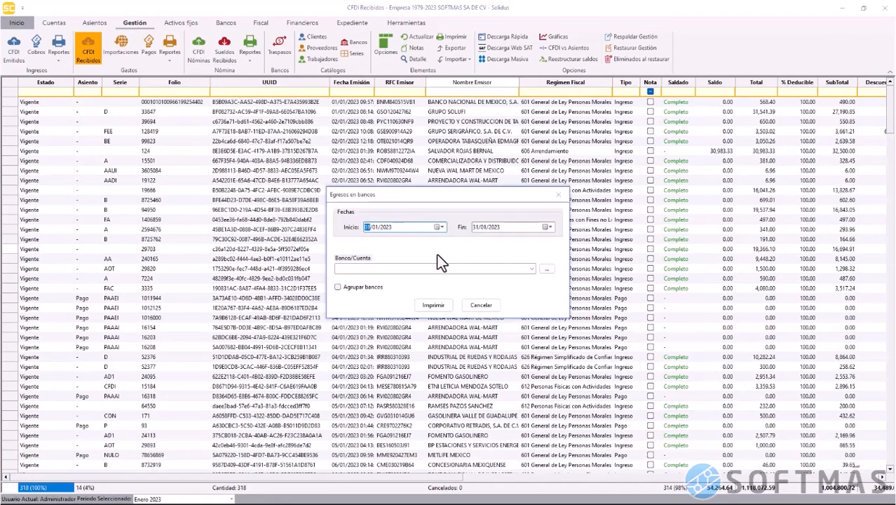
left_click(369, 288)
left_click(433, 306)
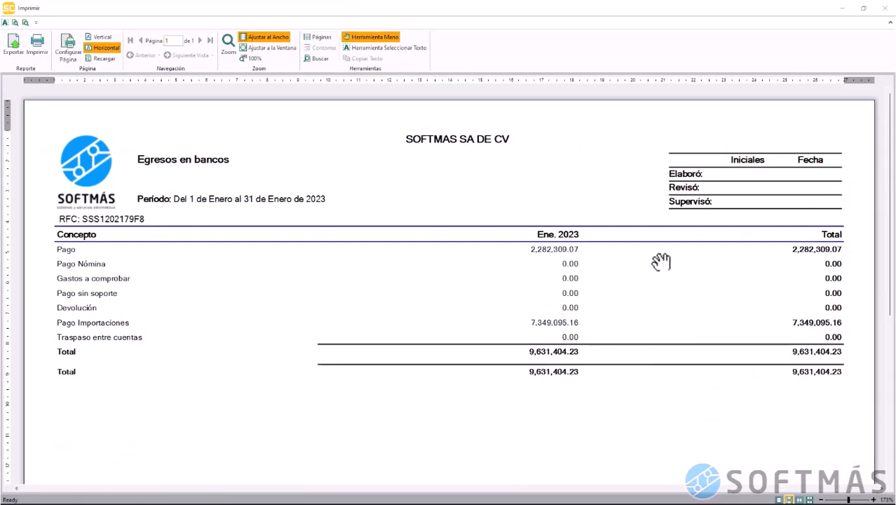
left_click(884, 12)
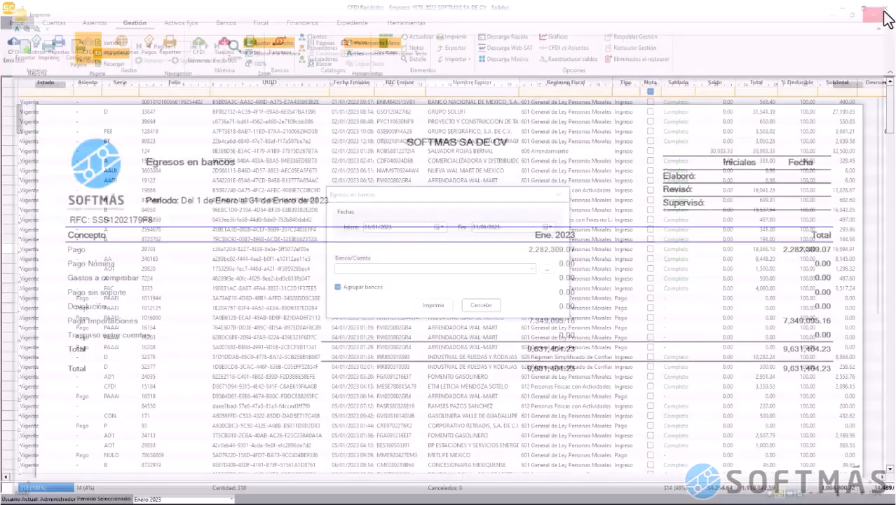
left_click(480, 305)
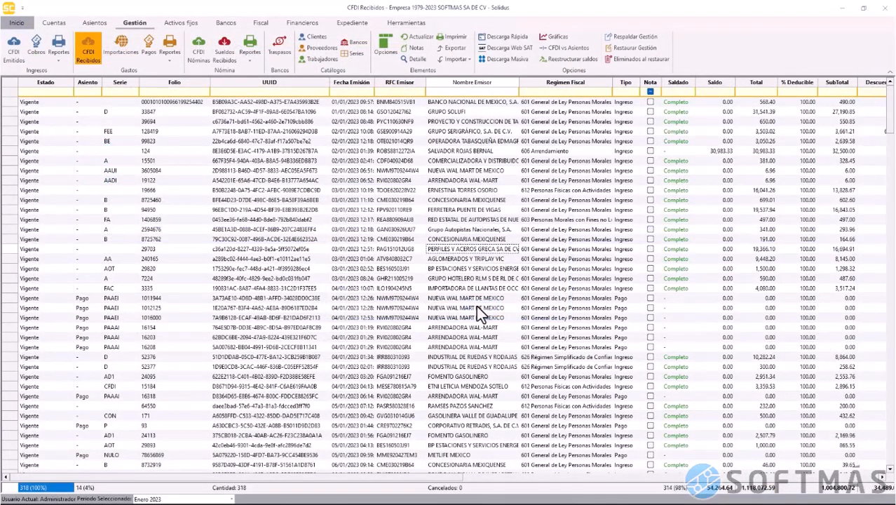
Print the 01/01/2023–31/01/2023 Integración de impuestos report, scroll its 218-page preview, then close
left_click(169, 61)
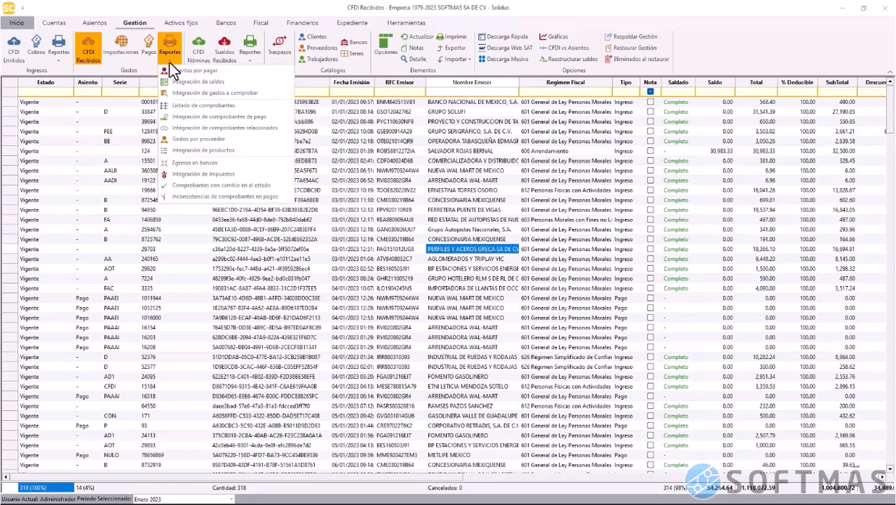
left_click(234, 176)
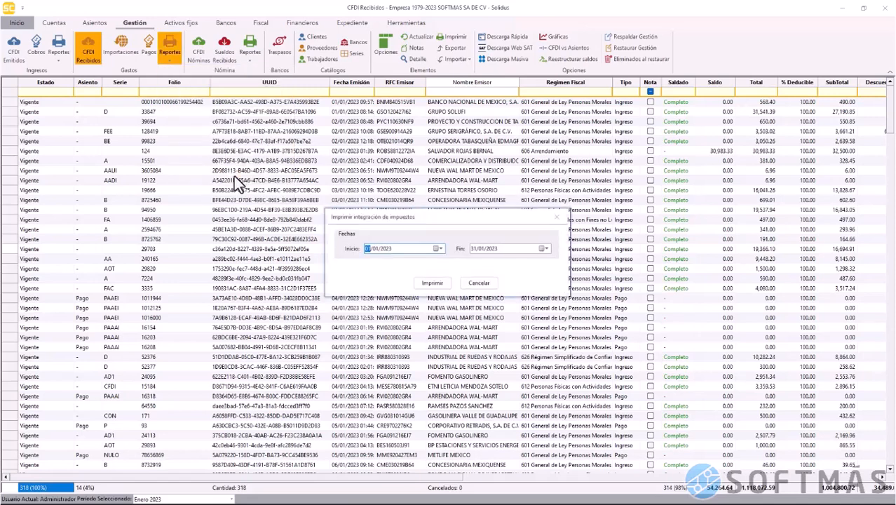
left_click(433, 284)
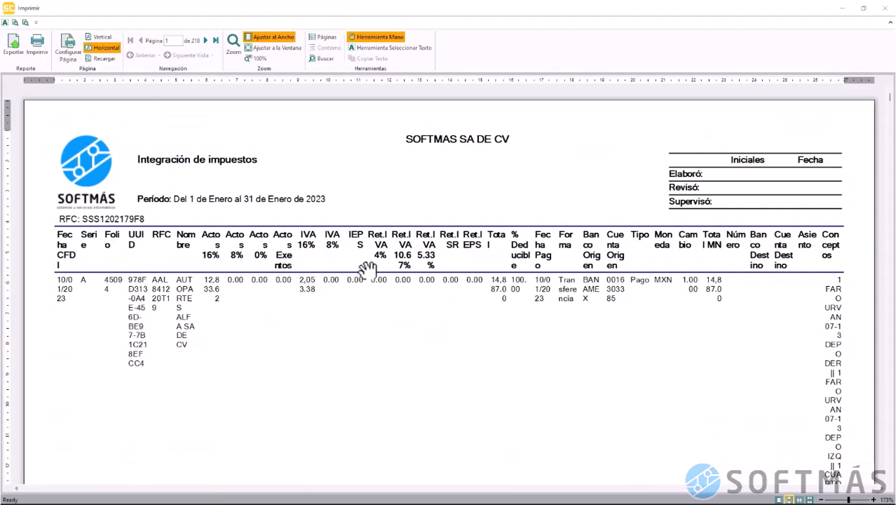
scroll(439, 338, "down", 2)
scroll(440, 337, "down", 15)
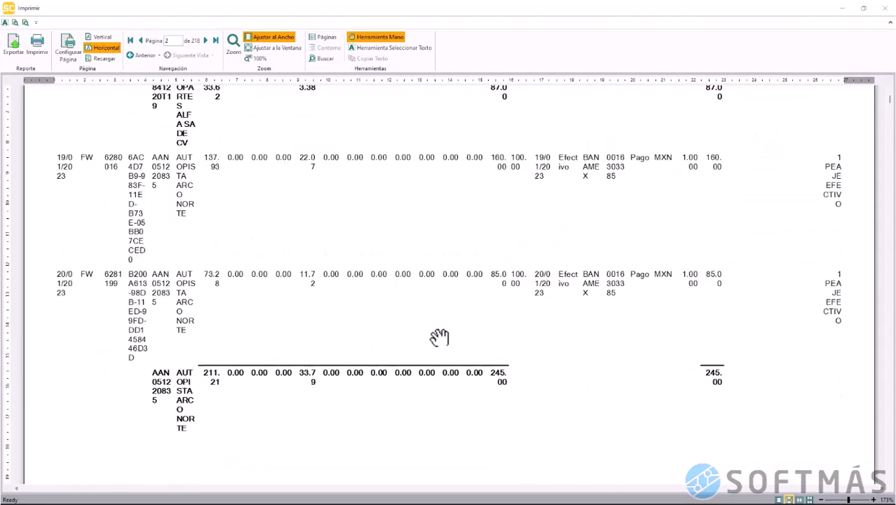
scroll(439, 338, "down", 7)
scroll(439, 338, "down", 20)
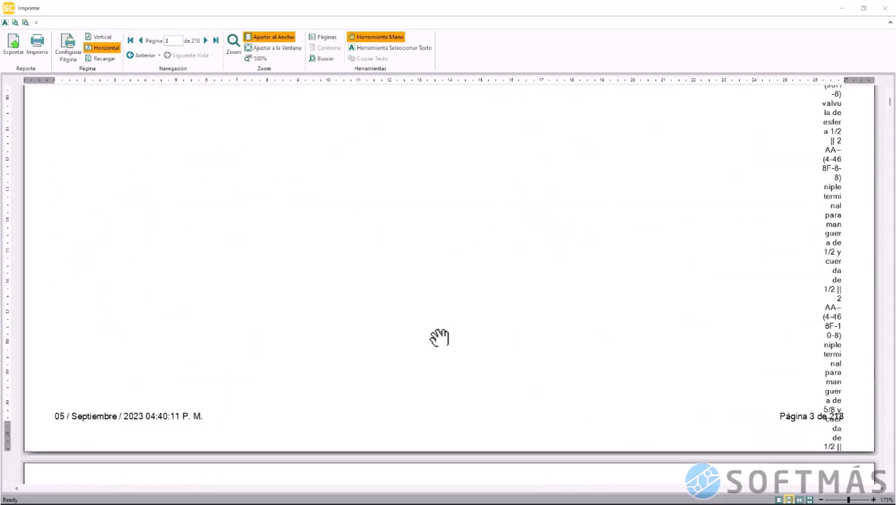
scroll(439, 337, "down", 3)
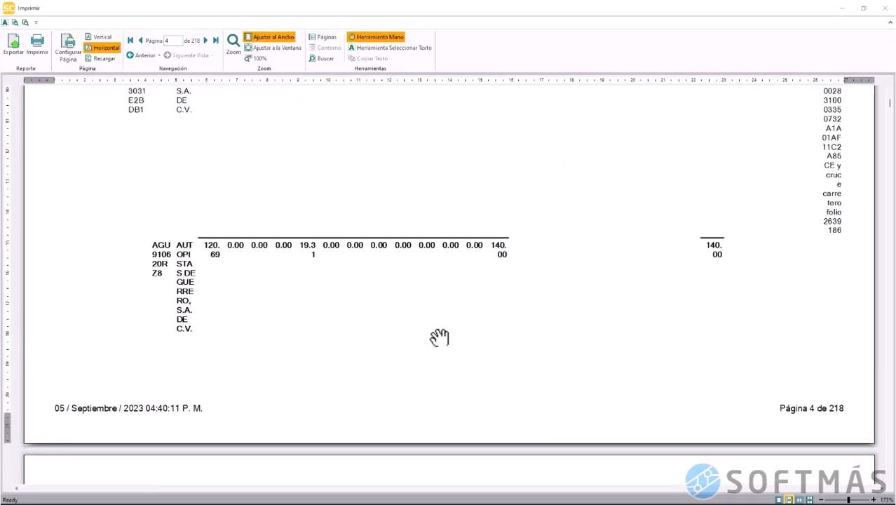
scroll(439, 338, "down", 20)
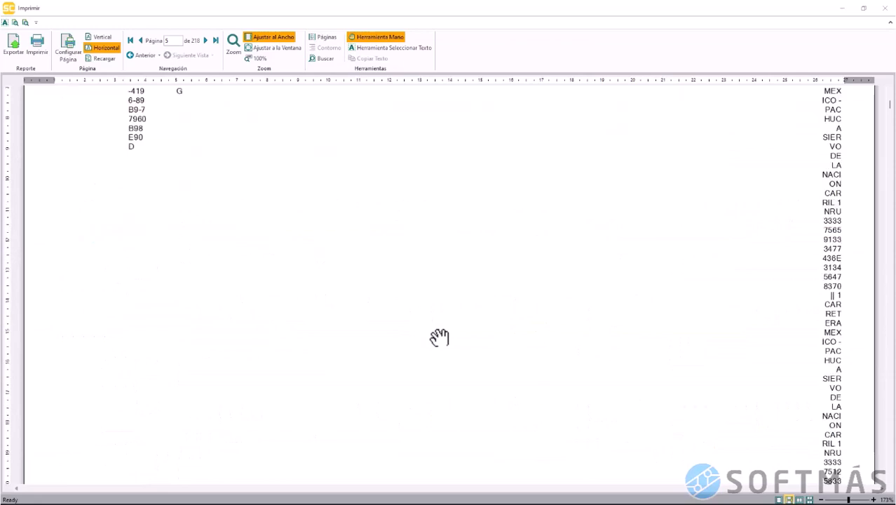
scroll(439, 337, "down", 20)
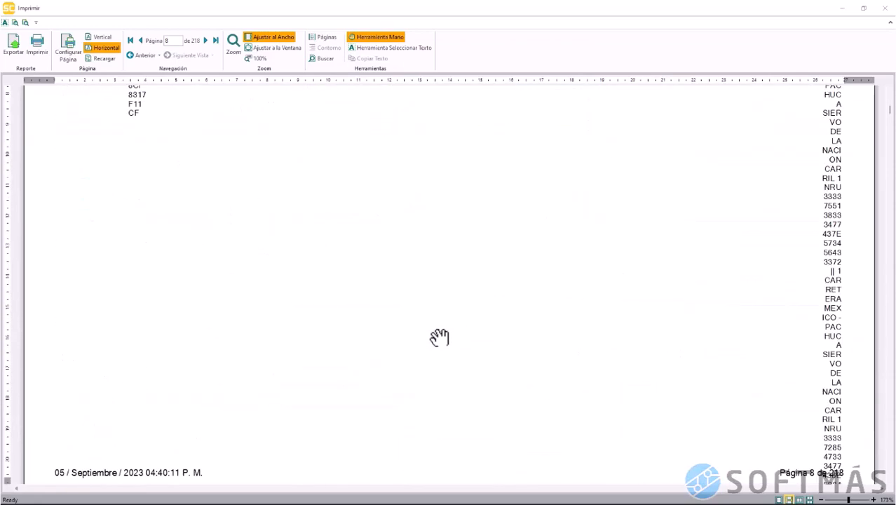
left_click(887, 8)
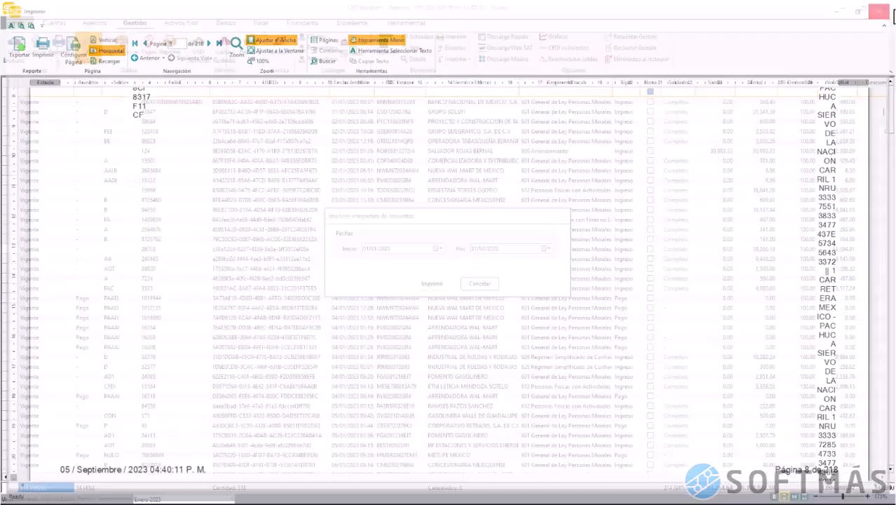
Preview the empty Comprobantes con cambio en el estado report and close it
left_click(479, 286)
left_click(174, 62)
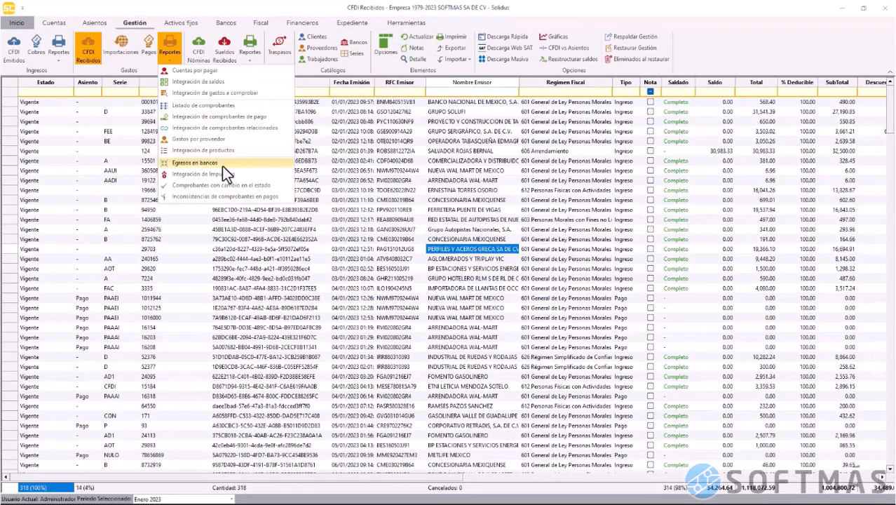
left_click(225, 183)
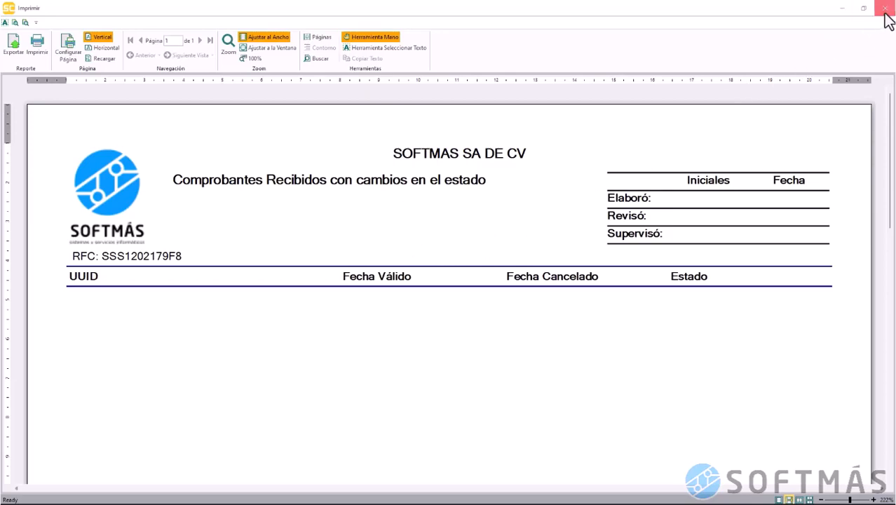
left_click(885, 8)
Preview the one-page Inconsistencias de comprobantes en pagos report, then close it
left_click(170, 52)
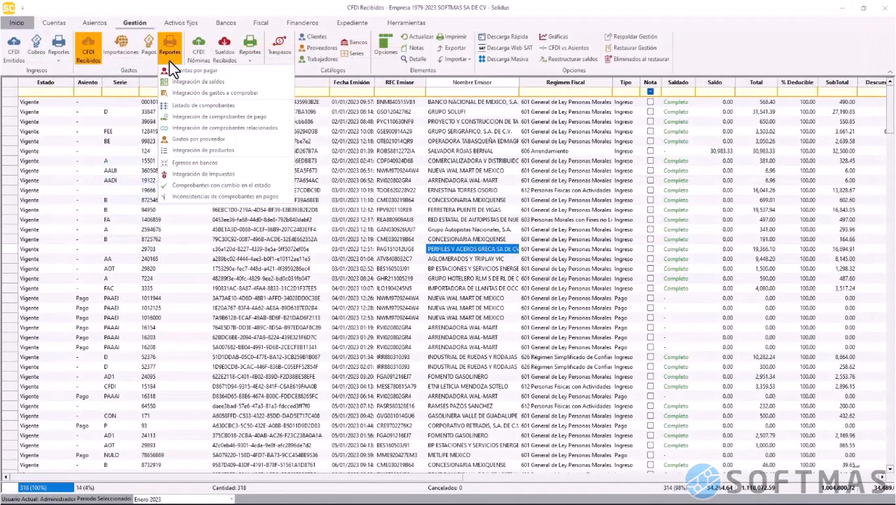
left_click(206, 197)
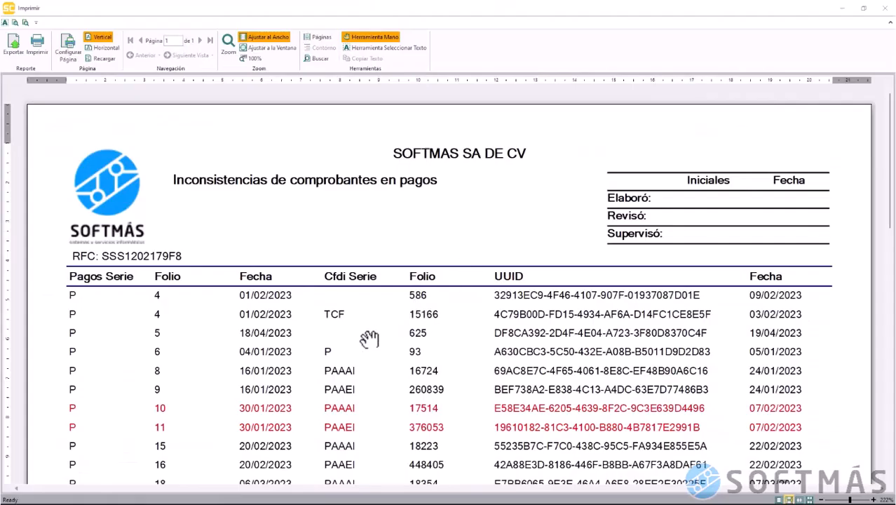
scroll(369, 339, "down", 3)
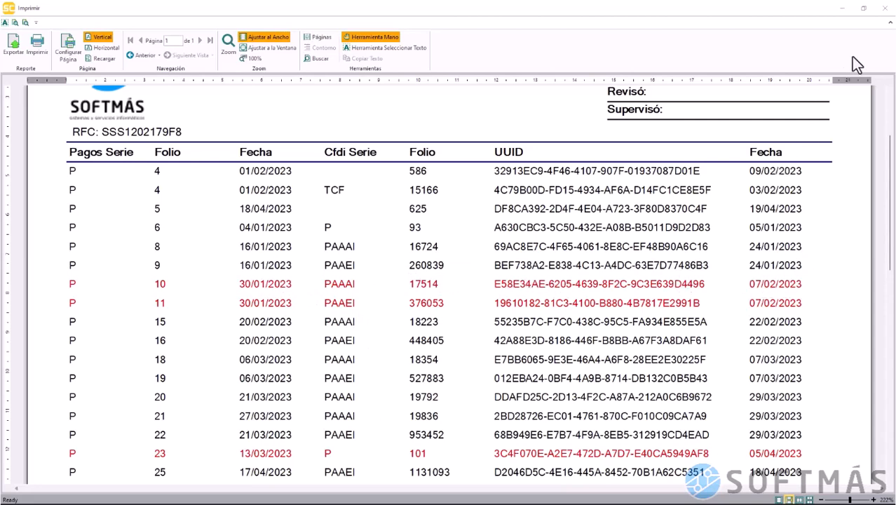
left_click(886, 11)
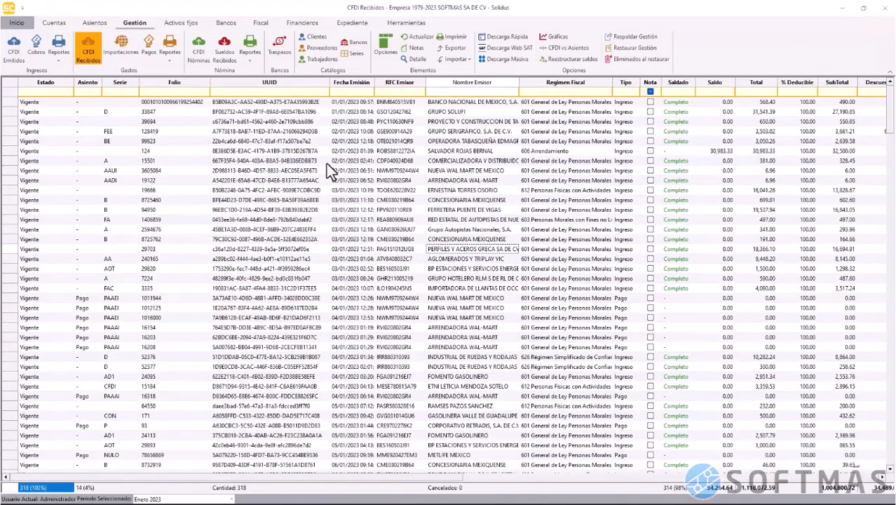
Switch to CFDI Nóminas and preview the 2023 Sueldos por pagar report totalling 0.00, then close it
left_click(199, 49)
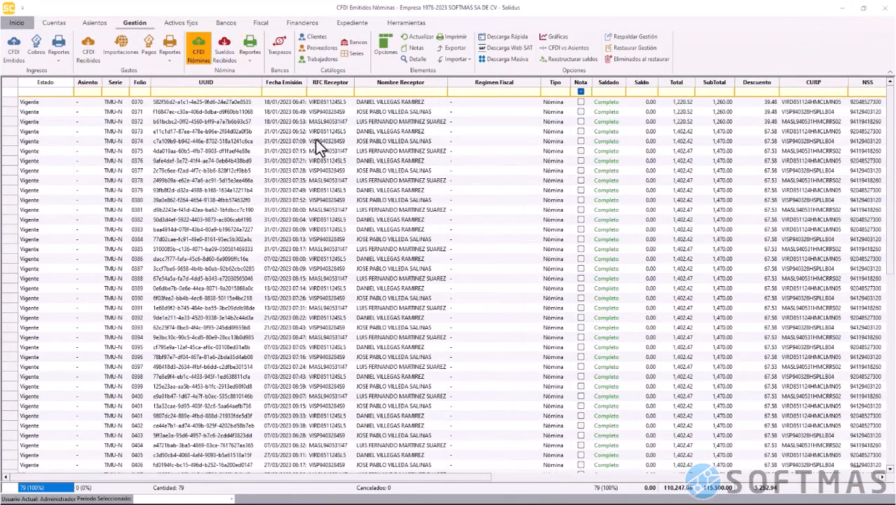
left_click(247, 61)
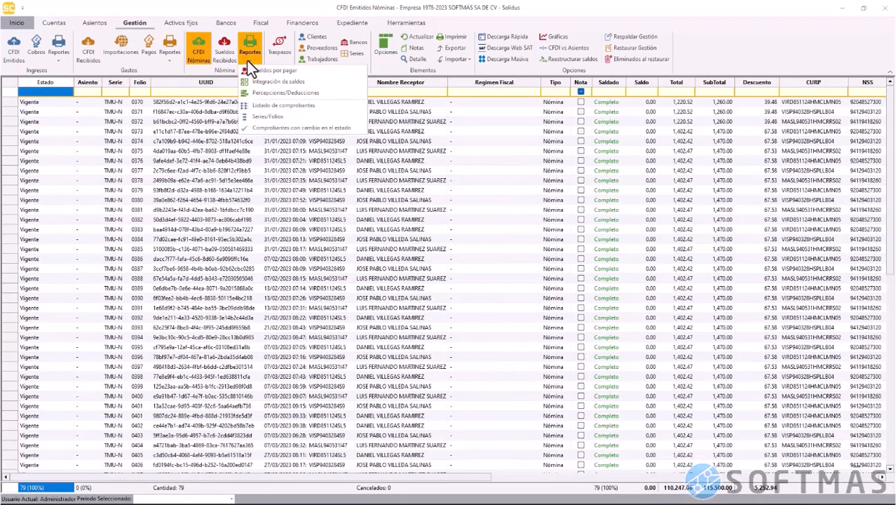
left_click(322, 74)
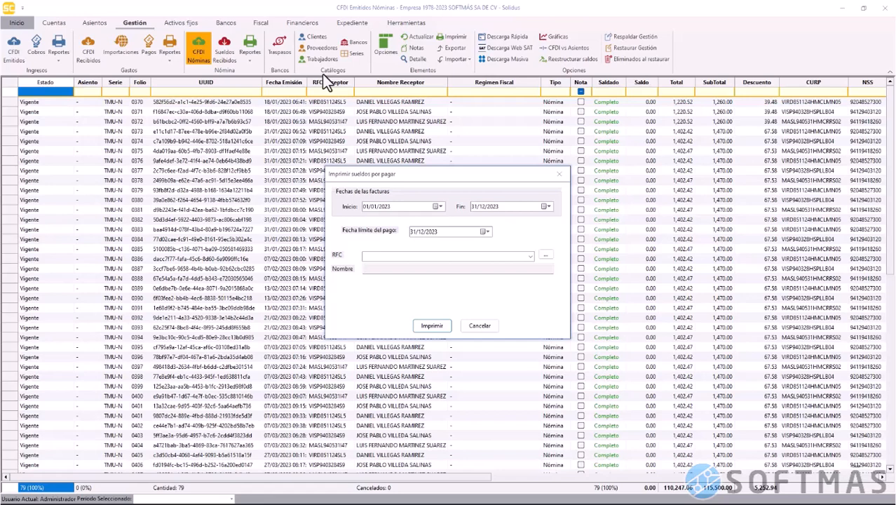
left_click(431, 326)
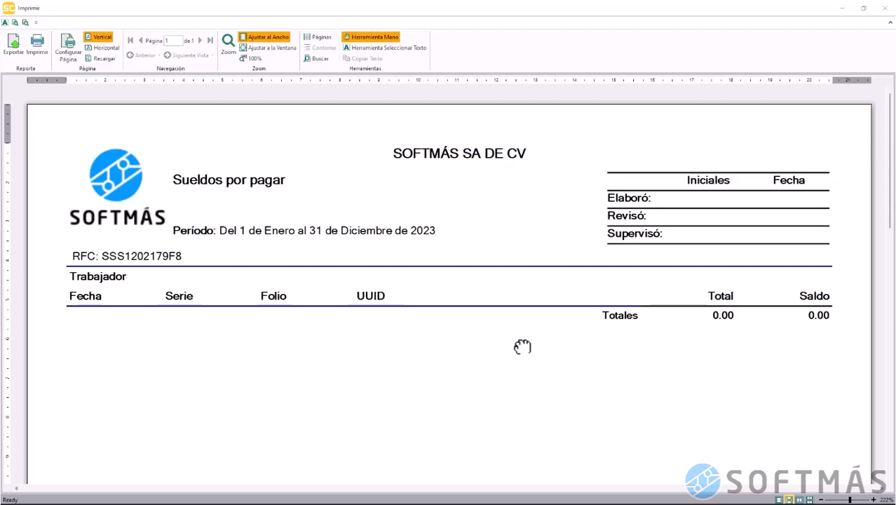
left_click(885, 7)
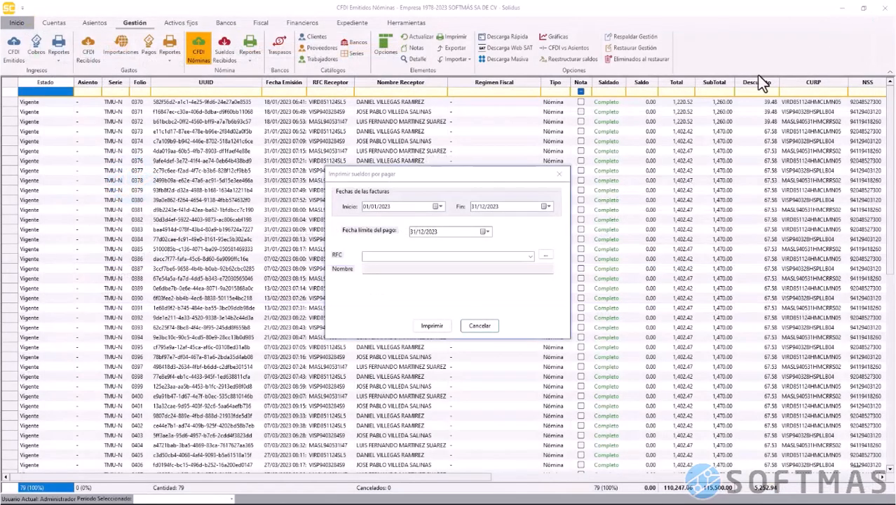
left_click(481, 327)
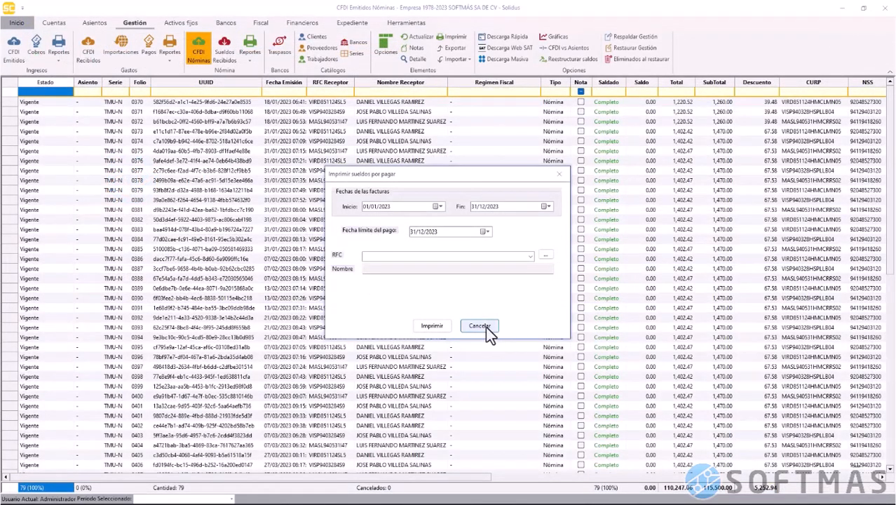
left_click(241, 60)
Print the 2023 payroll Integración de saldos, scroll its 8 pages to the 110,247.06 total, then close
left_click(304, 82)
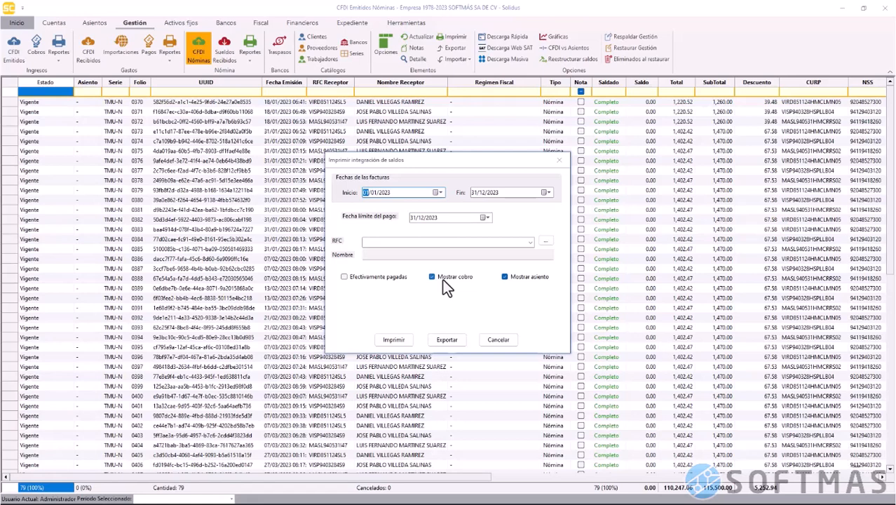
left_click(403, 344)
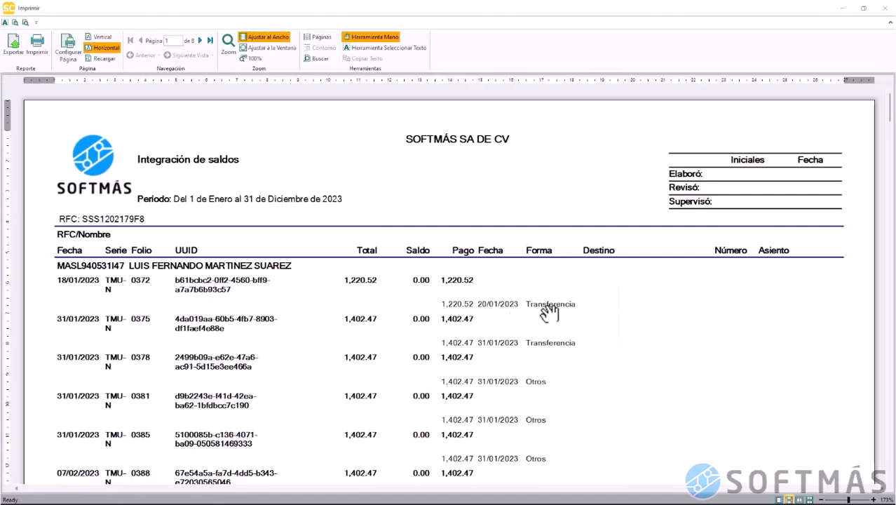
scroll(458, 343, "down", 15)
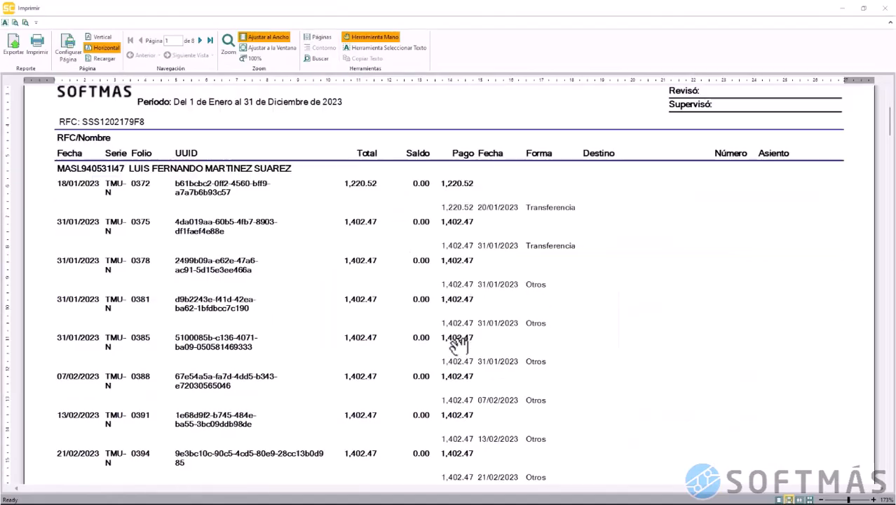
scroll(458, 344, "down", 15)
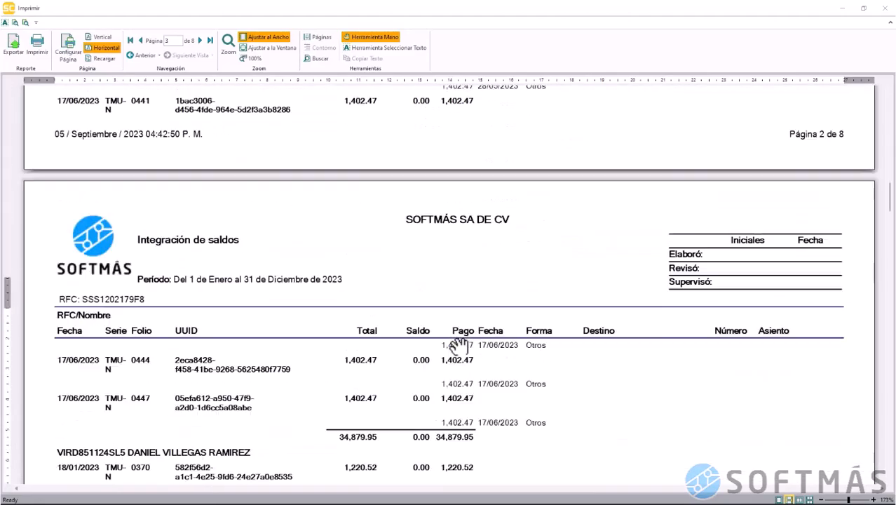
scroll(459, 344, "down", 15)
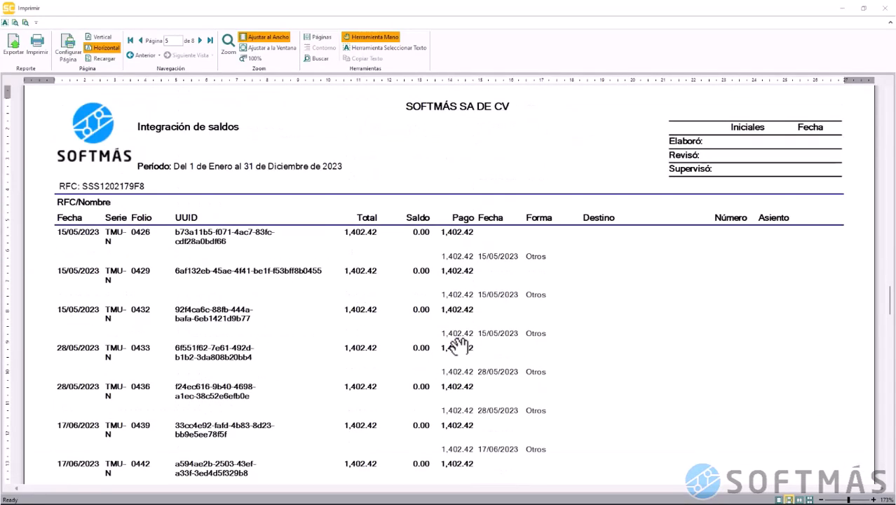
scroll(458, 344, "down", 3)
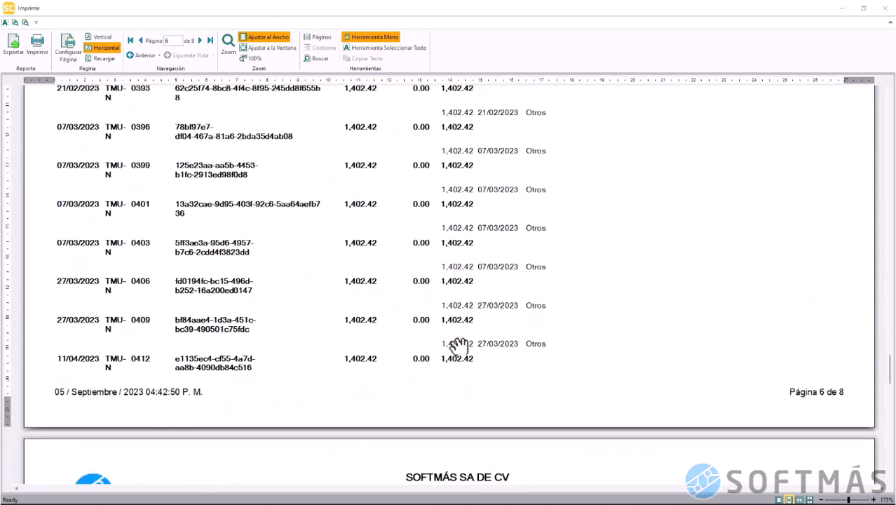
scroll(458, 344, "down", 12)
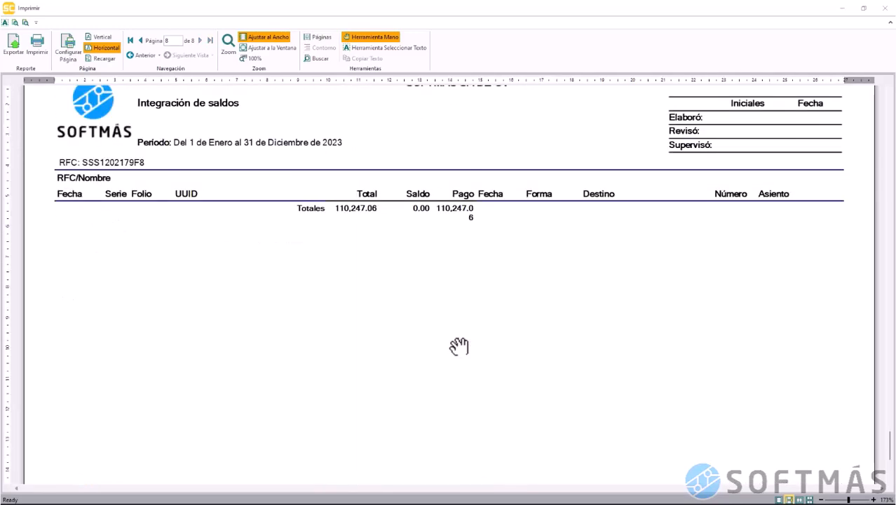
scroll(458, 346, "down", 3)
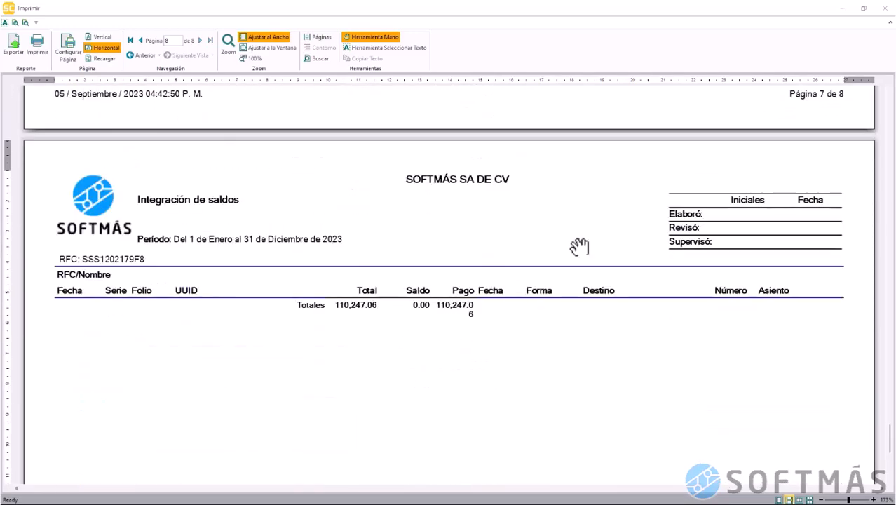
left_click(885, 8)
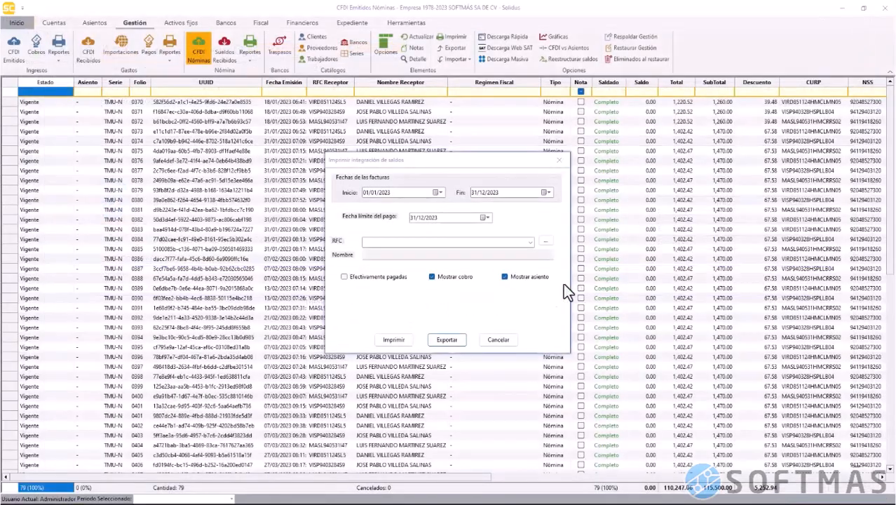
left_click(495, 339)
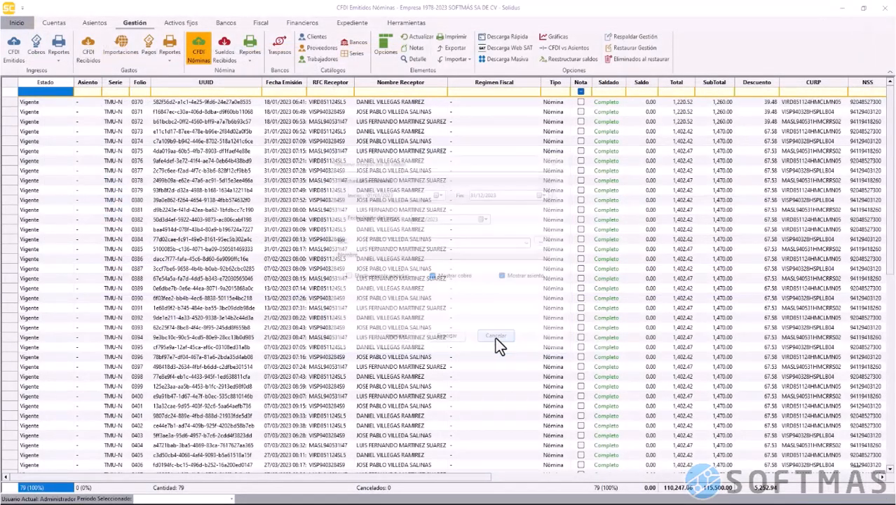
left_click(247, 65)
Preview the 2023 Percepciones/Deducciones report as Concentrado por trabajador, then close it
left_click(273, 92)
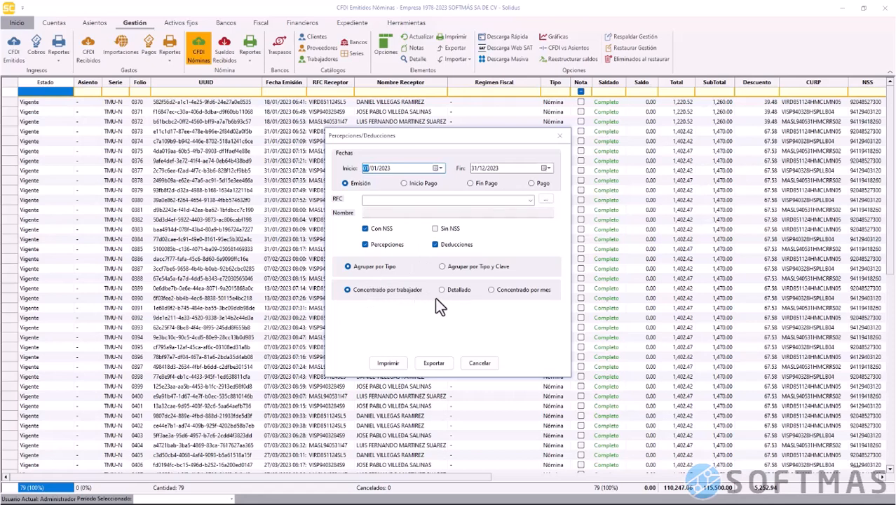
left_click(397, 290)
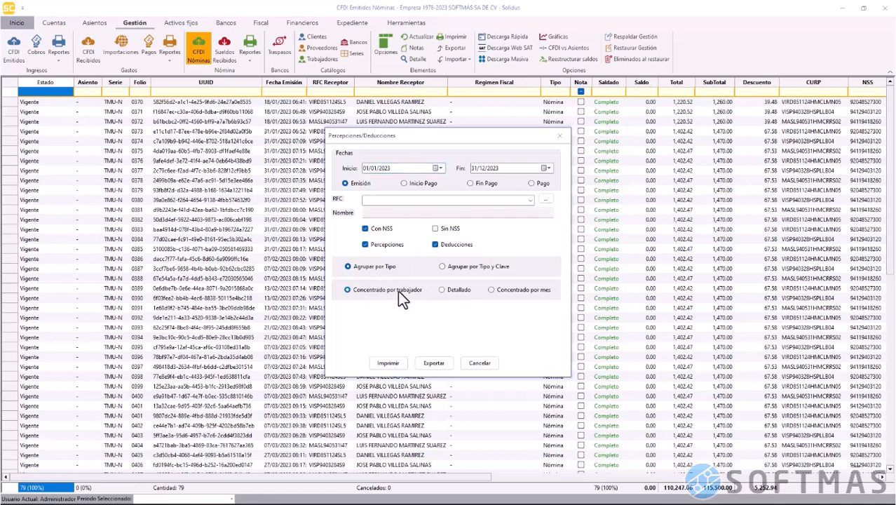
left_click(387, 363)
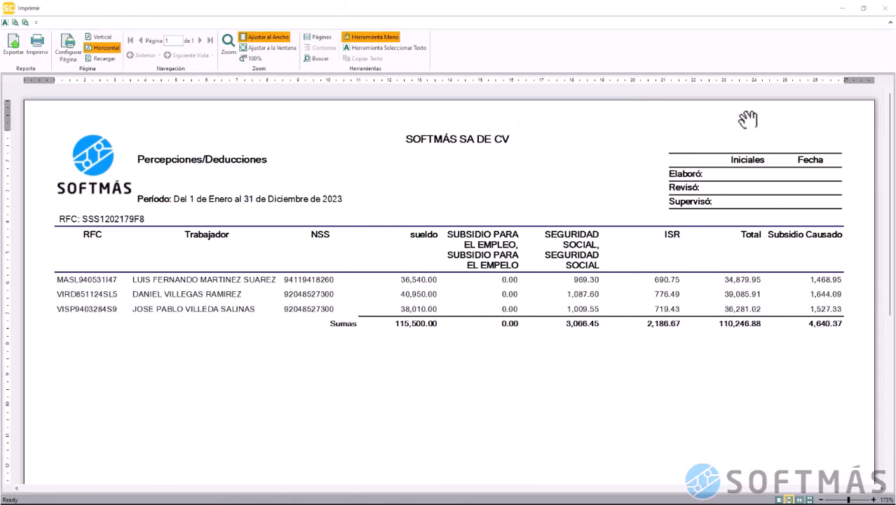
left_click(886, 8)
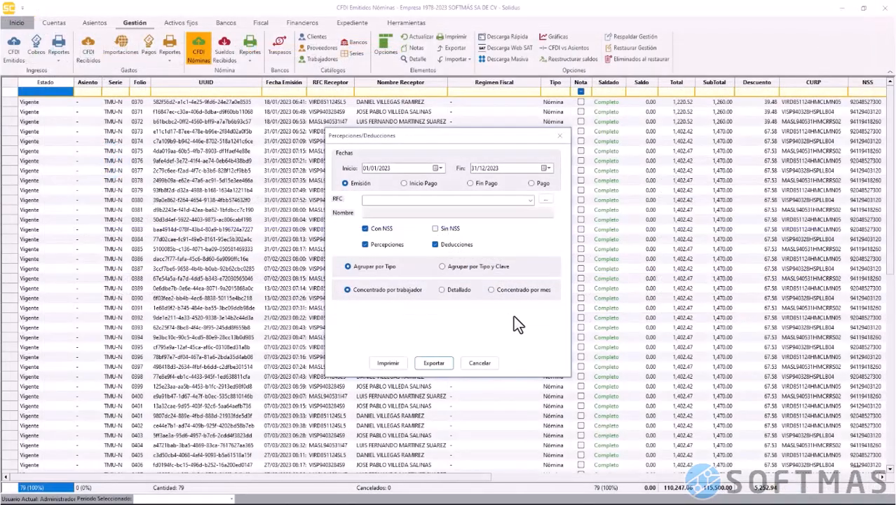
Preview the same report in the Detallado layout, then close it
left_click(443, 289)
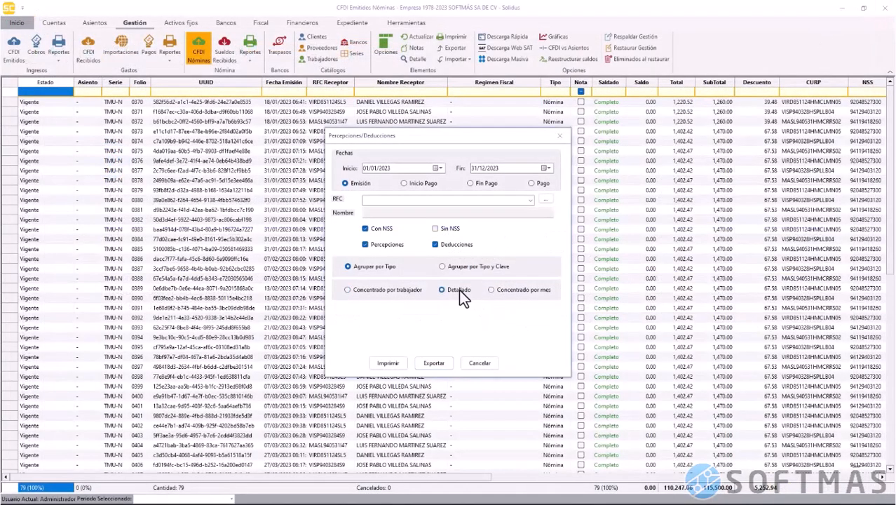
left_click(391, 368)
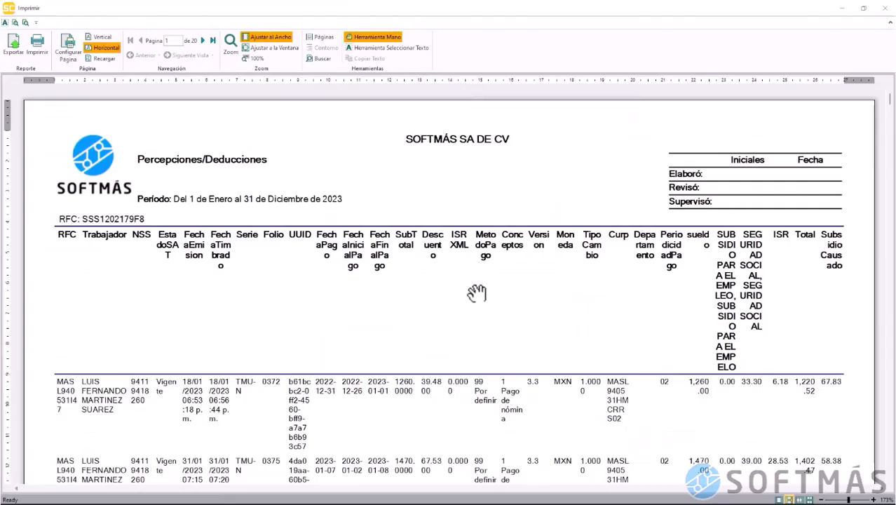
scroll(476, 293, "down", 3)
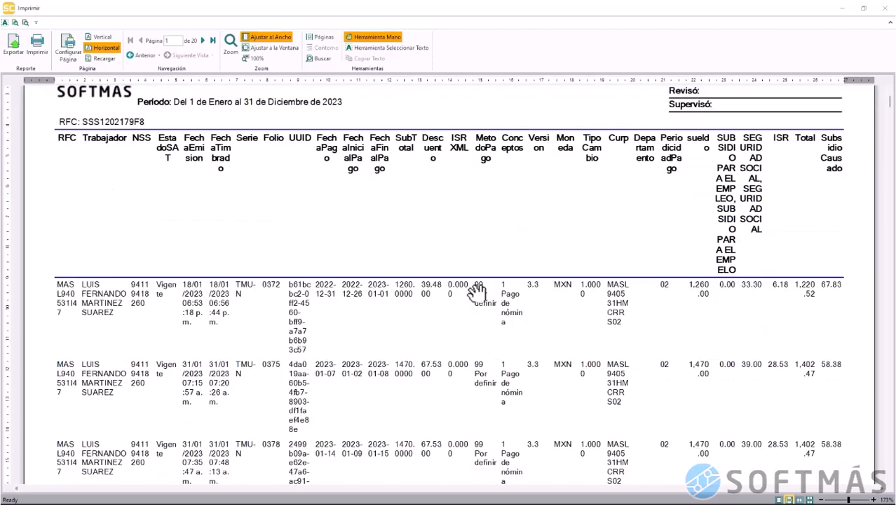
scroll(476, 293, "up", 3)
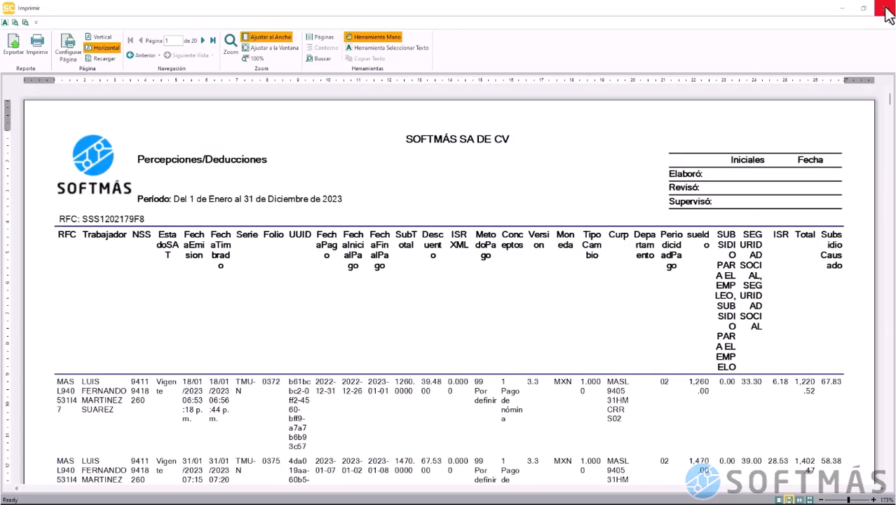
left_click(888, 14)
Preview it as Concentrado por mes, totalling 110,246.88, then close it and its settings
left_click(502, 291)
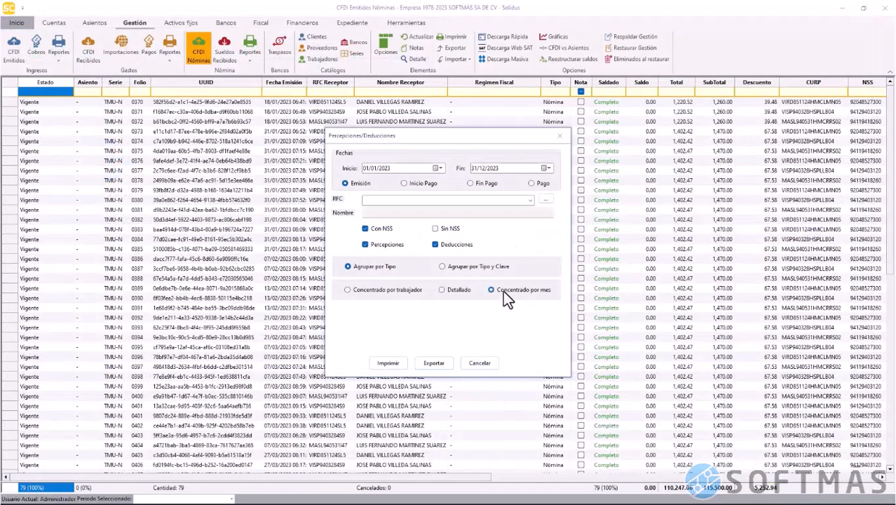
left_click(388, 363)
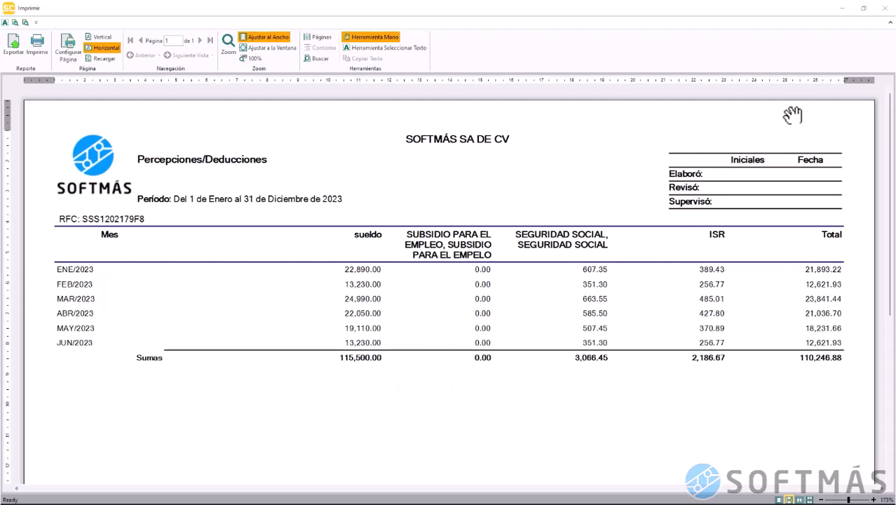
left_click(887, 14)
left_click(494, 364)
left_click(252, 63)
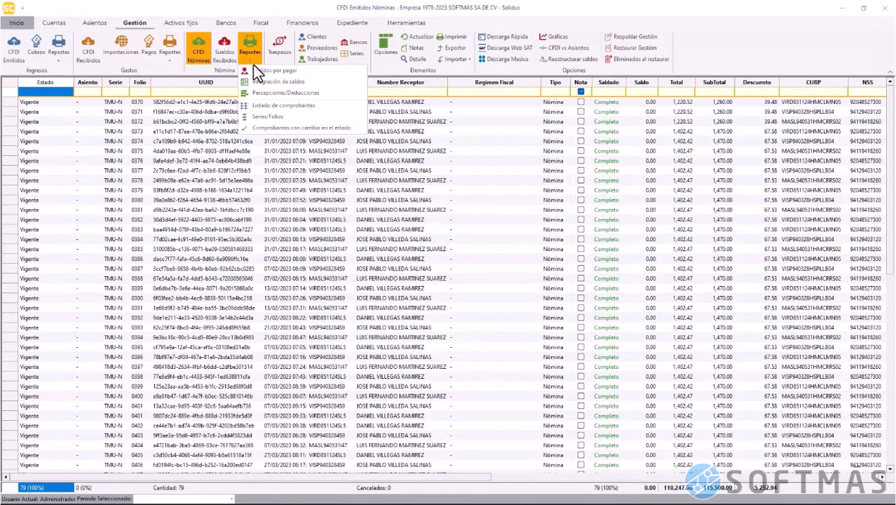
Print the Series/Folios report showing 79 TMU-N folios with repeated folio 401, then close it
left_click(314, 118)
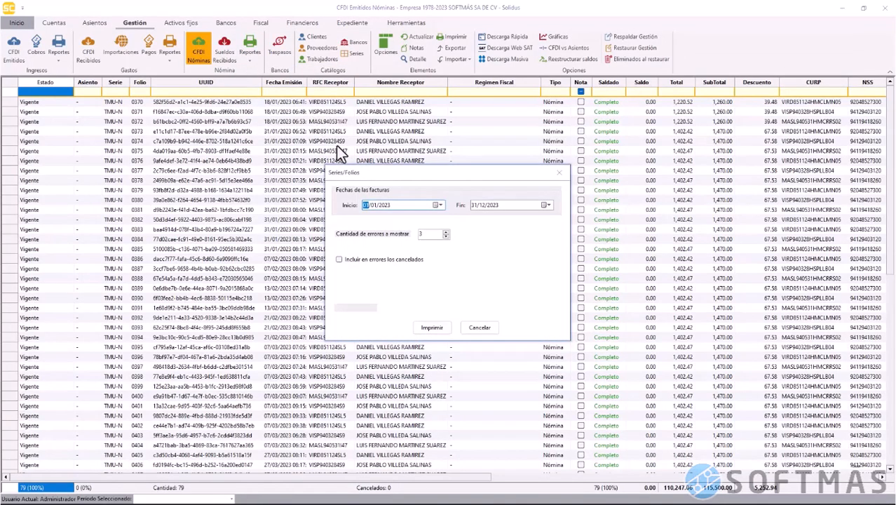
left_click(432, 328)
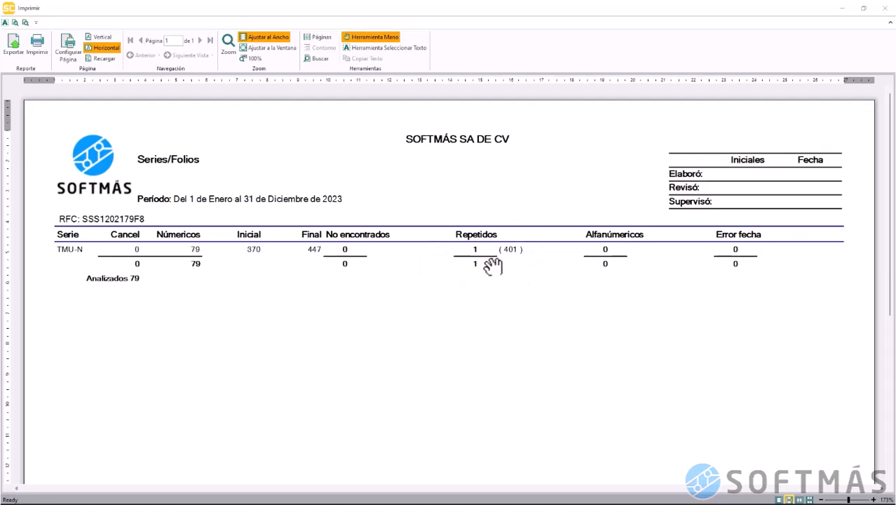
left_click(886, 9)
left_click(491, 325)
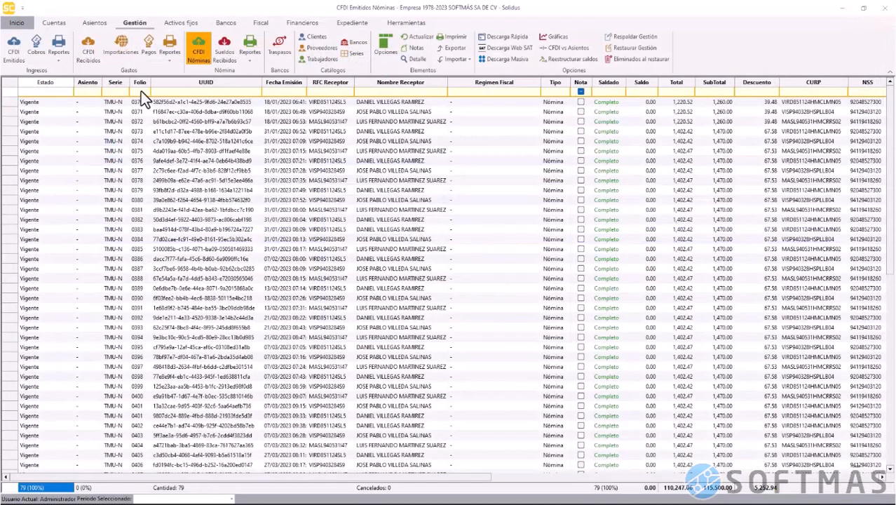
Filter the Nóminas list by folio 0401, select the second receipt, and refresh with Actualizar
left_click(140, 91)
type("0401")
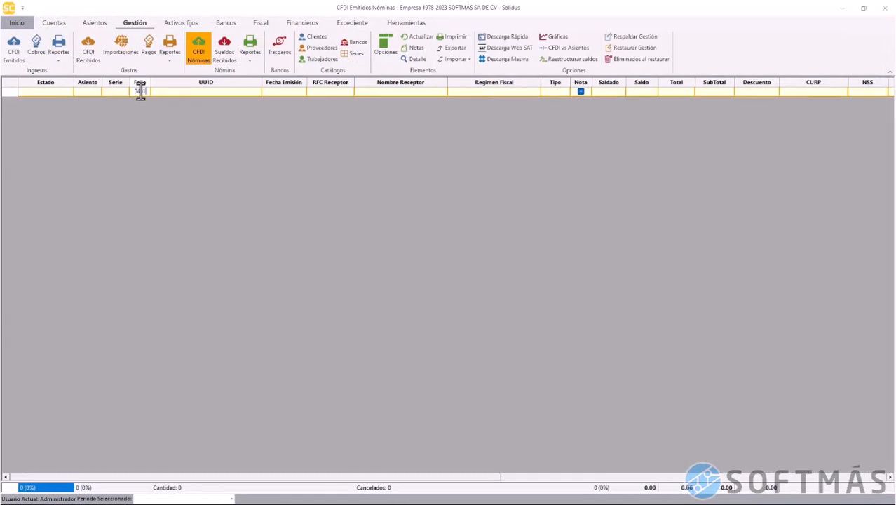
key("Tab")
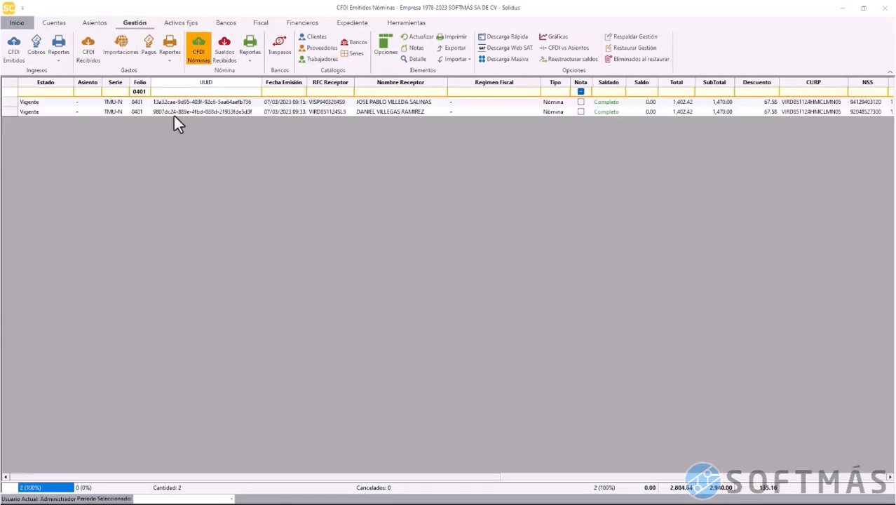
left_click(174, 116)
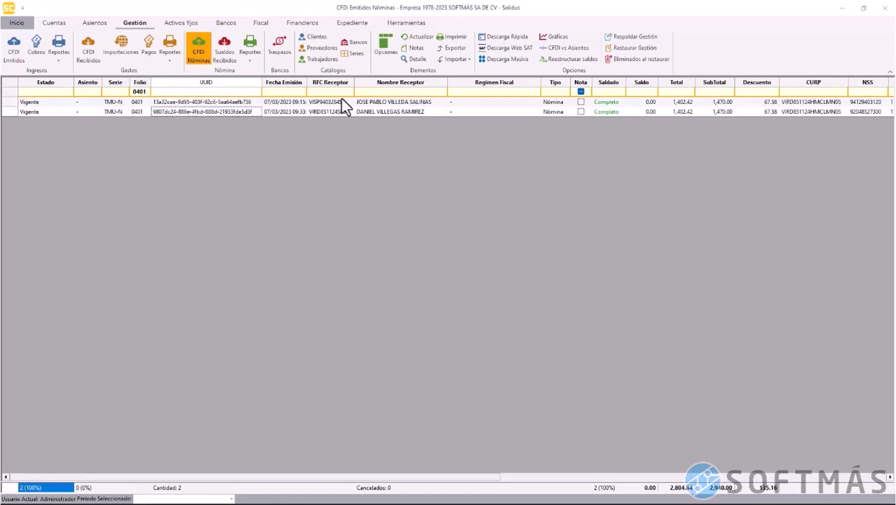
left_click(415, 37)
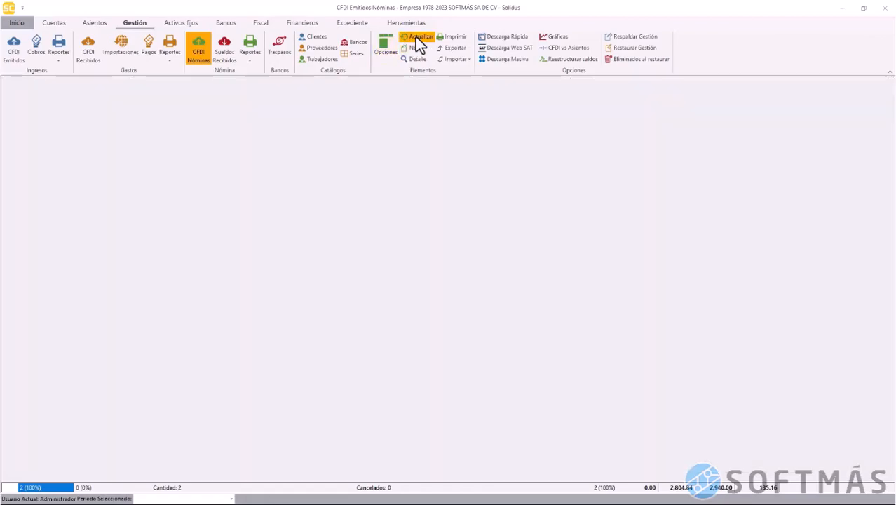
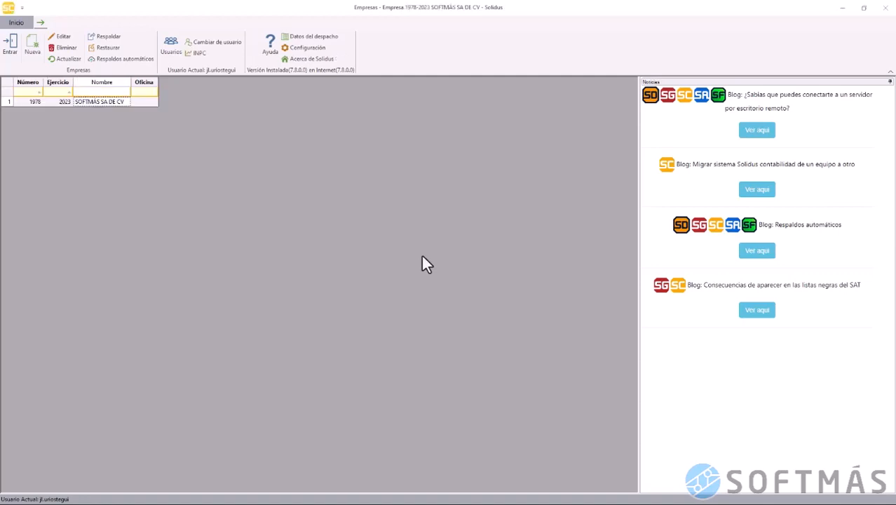
Open 1978 SOFTMÁS SA DE CV and browse its collections, received CFDI, imports, payments and payroll records
double_click(29, 101)
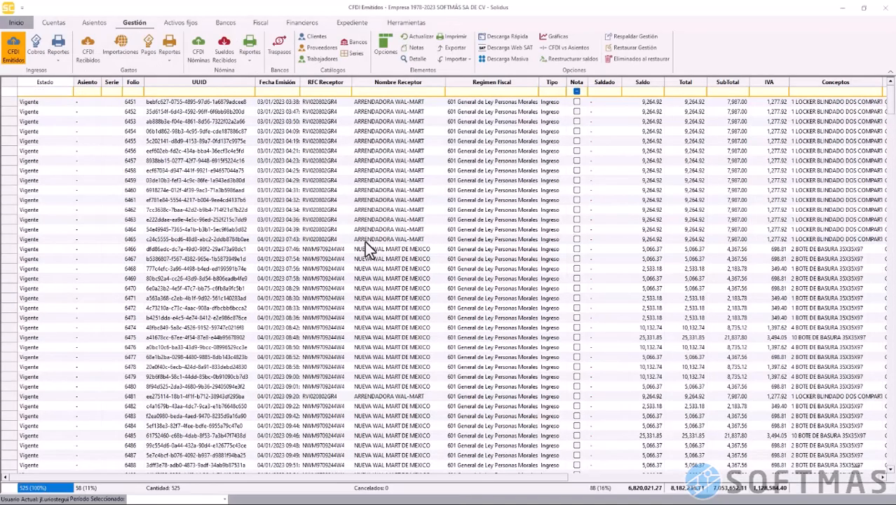
left_click(435, 248)
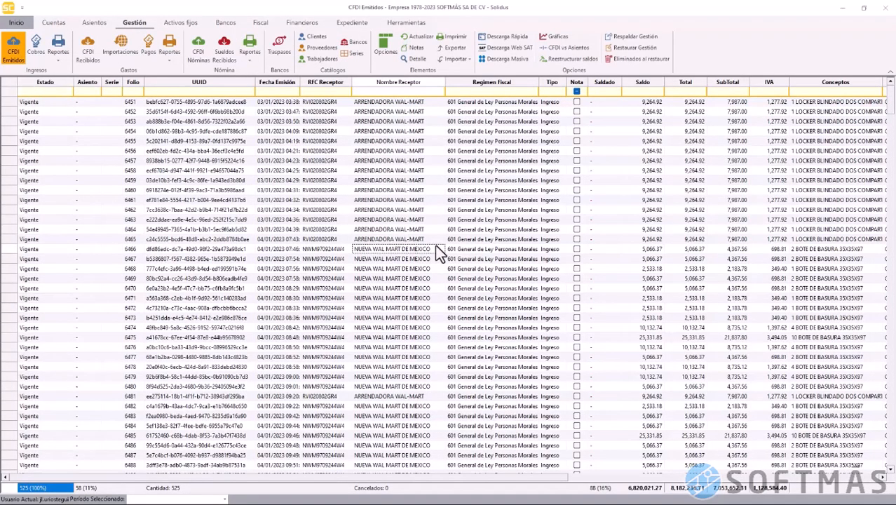
left_click(38, 47)
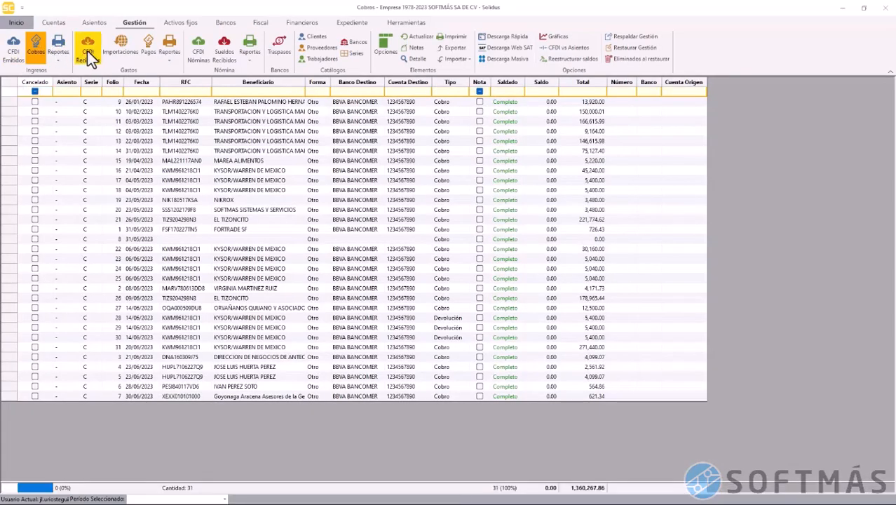
left_click(87, 51)
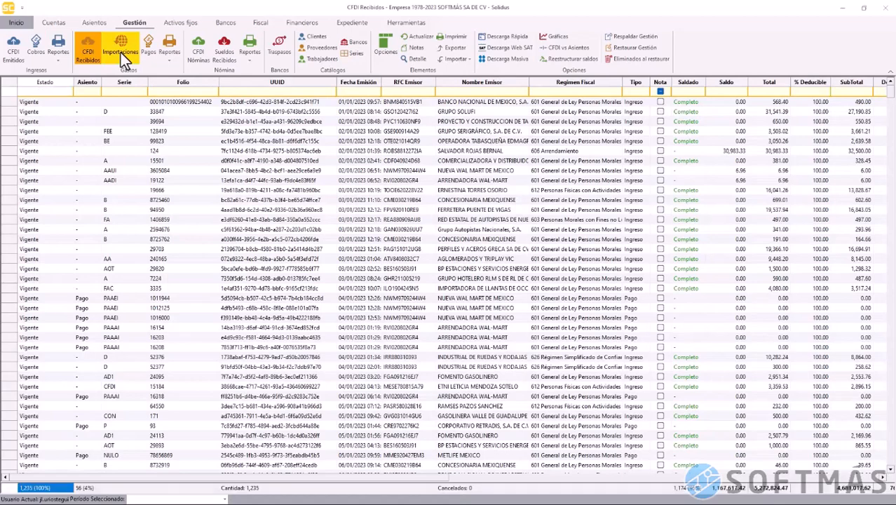
left_click(121, 52)
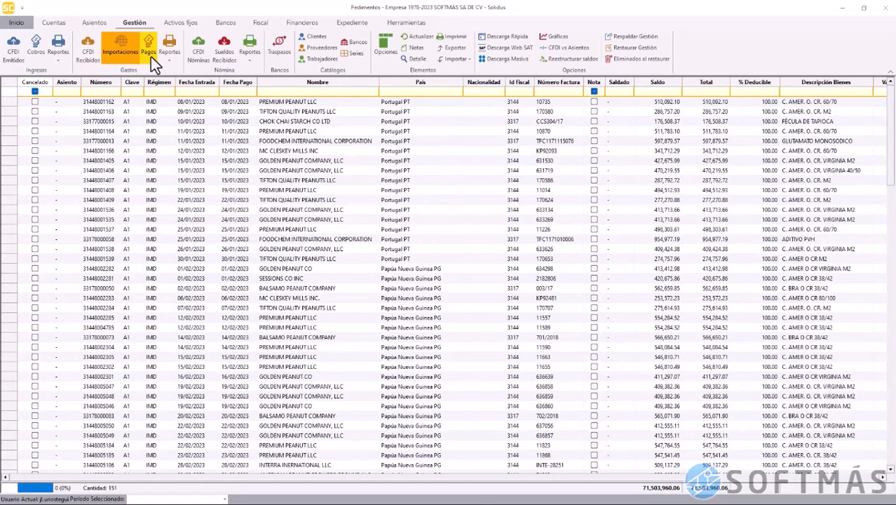
left_click(149, 51)
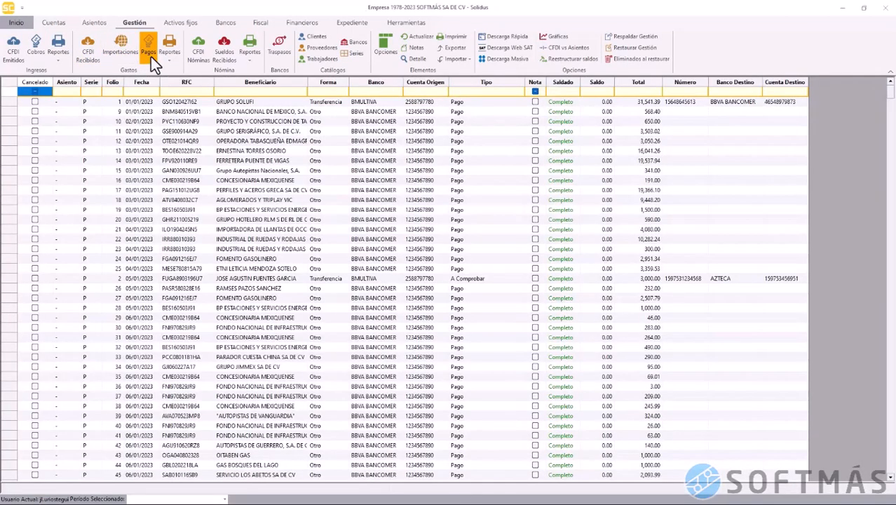
left_click(197, 56)
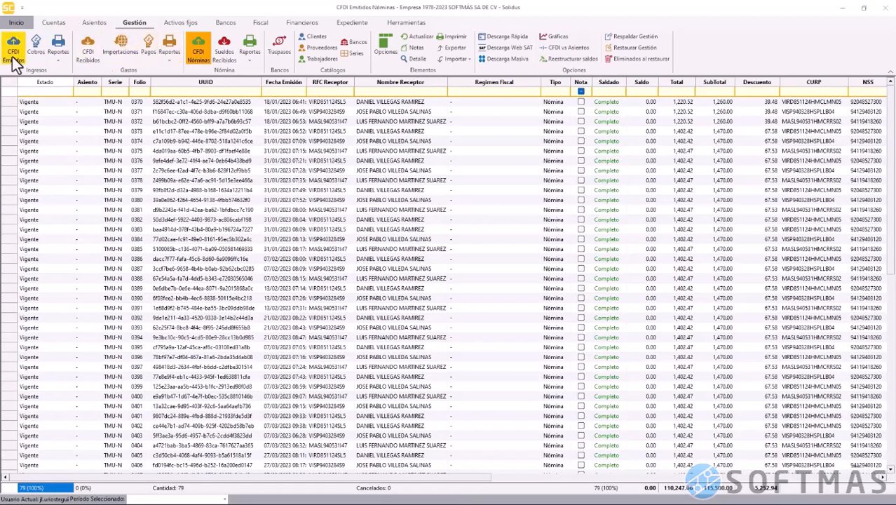
left_click(14, 53)
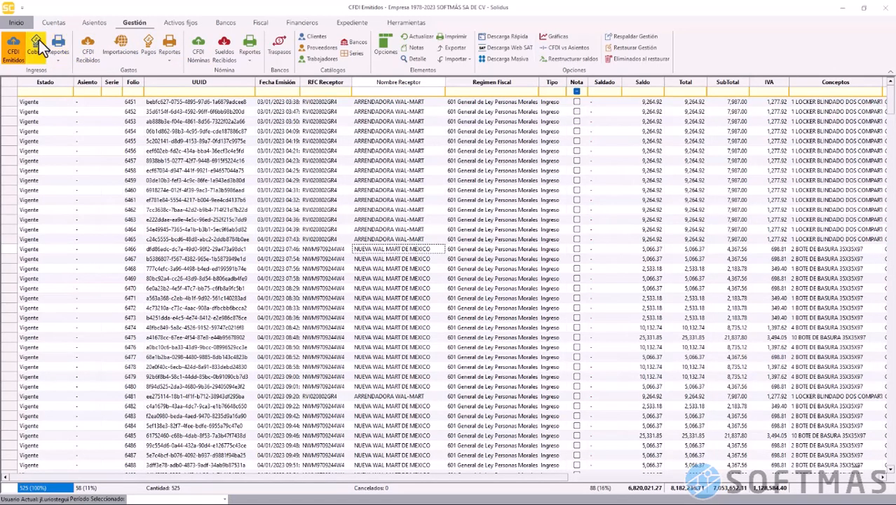
left_click(23, 26)
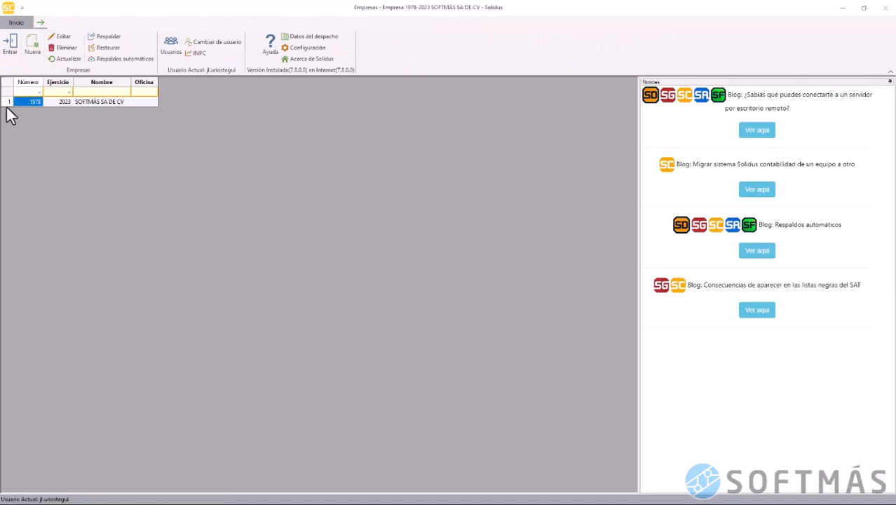
Start a backup of the SOFTMÁS SA DE CV company, then close the backup window without saving
left_click(7, 107)
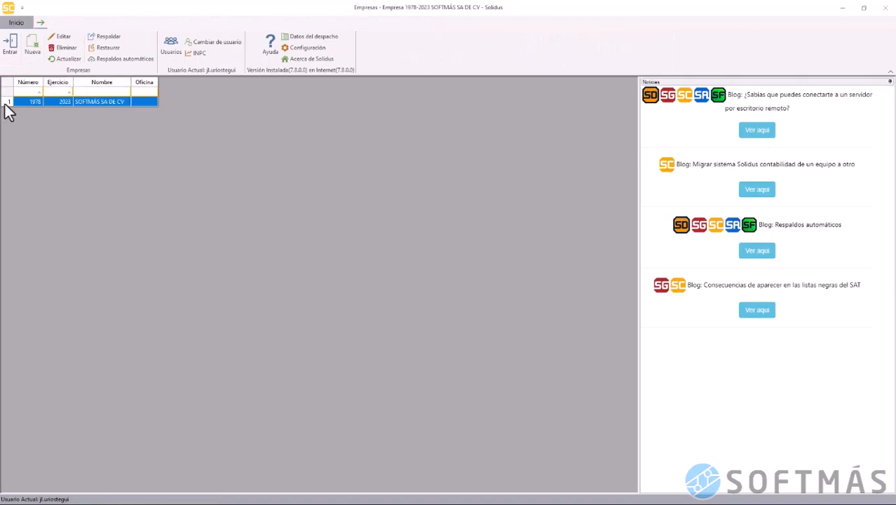
left_click(107, 39)
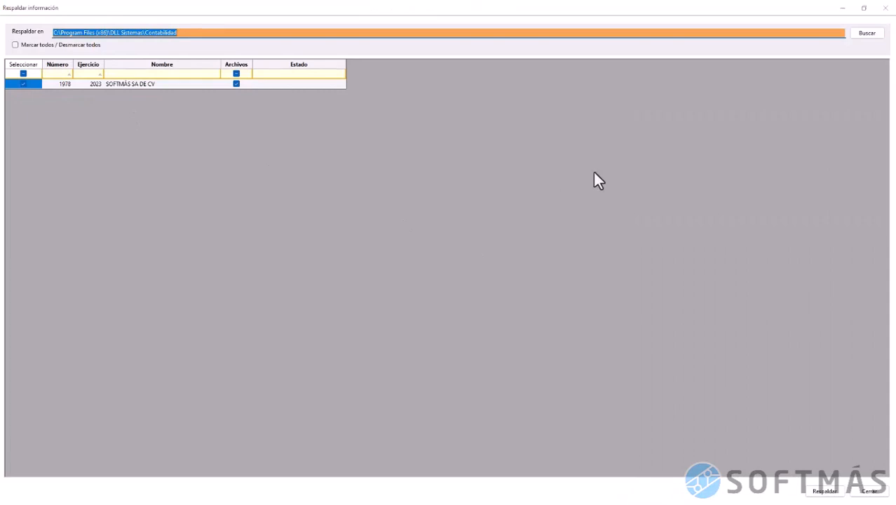
left_click(867, 34)
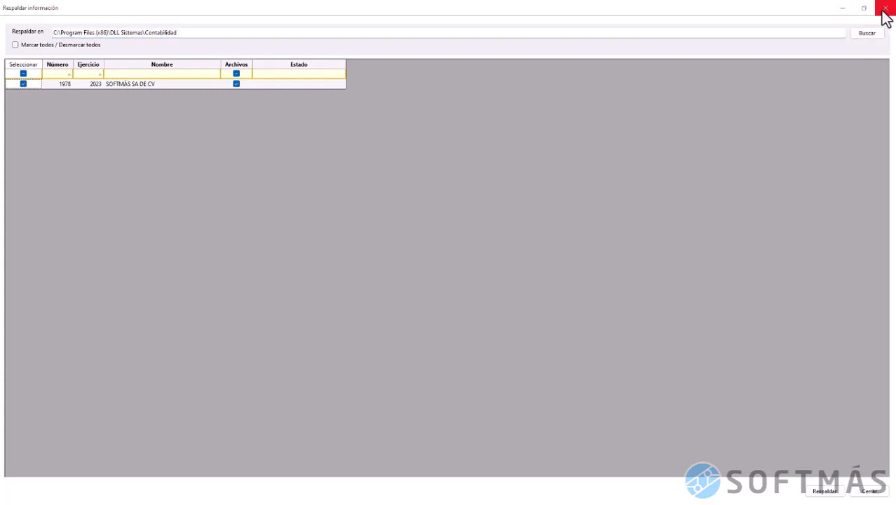
left_click(885, 8)
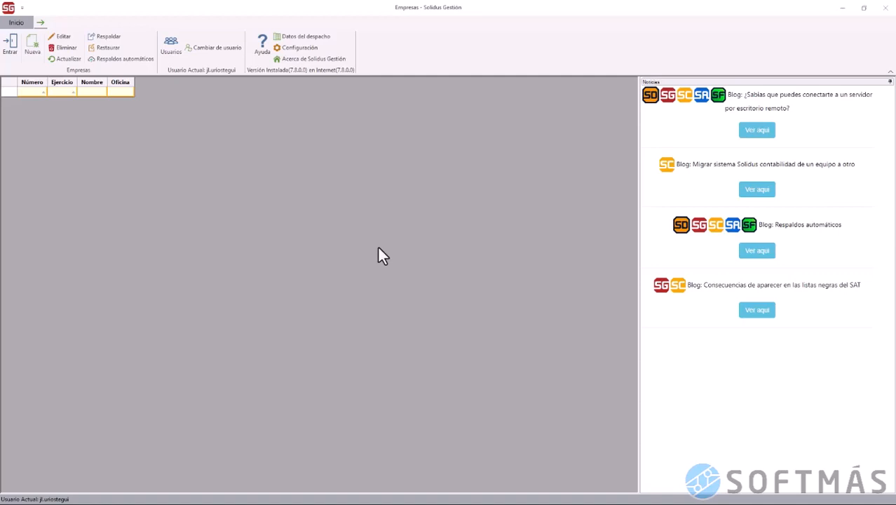
Restore the marked 1978 SOFTMÁS SA DE CV backup and acknowledge the Proceso terminado message
left_click(115, 51)
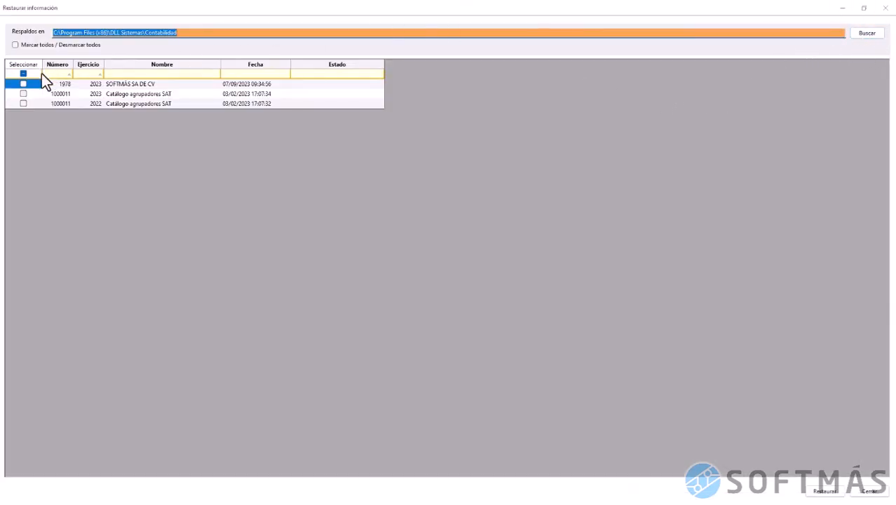
left_click(23, 84)
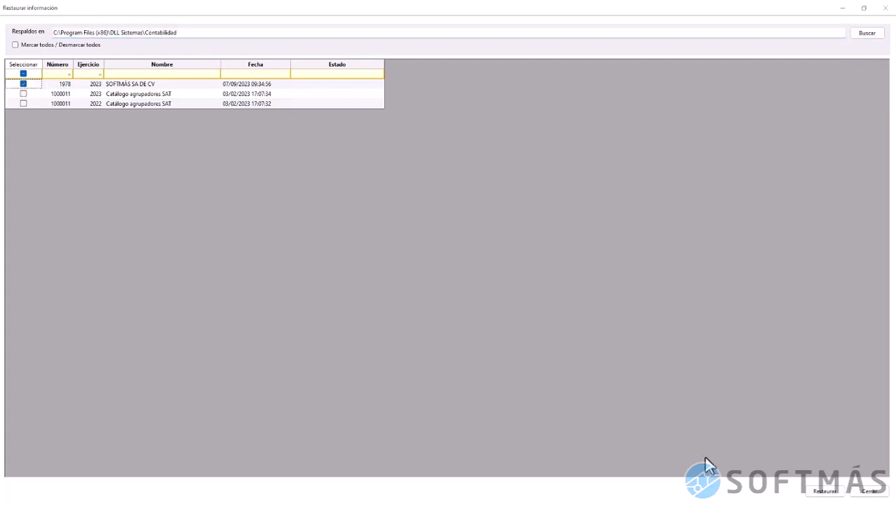
left_click(818, 491)
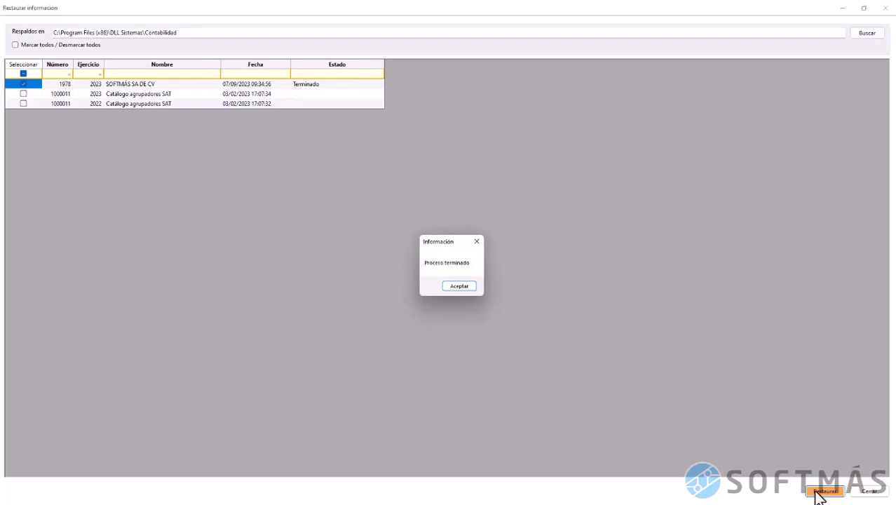
left_click(466, 287)
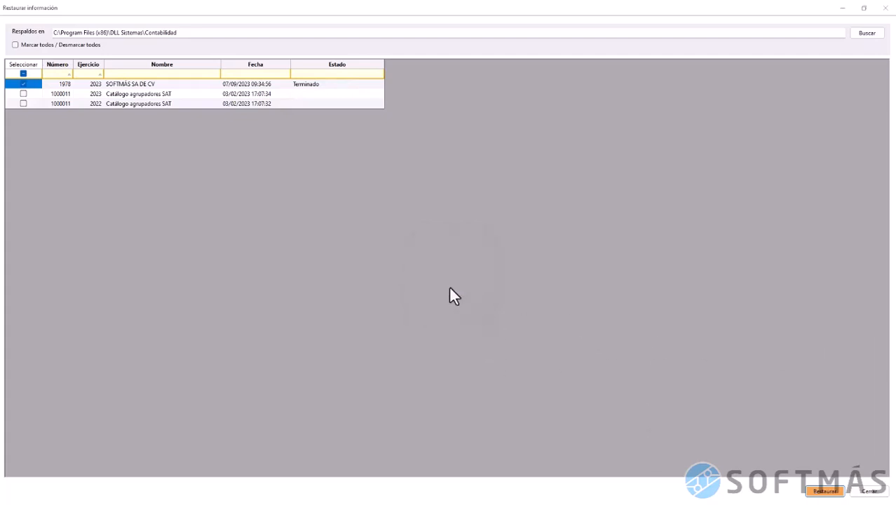
left_click(885, 9)
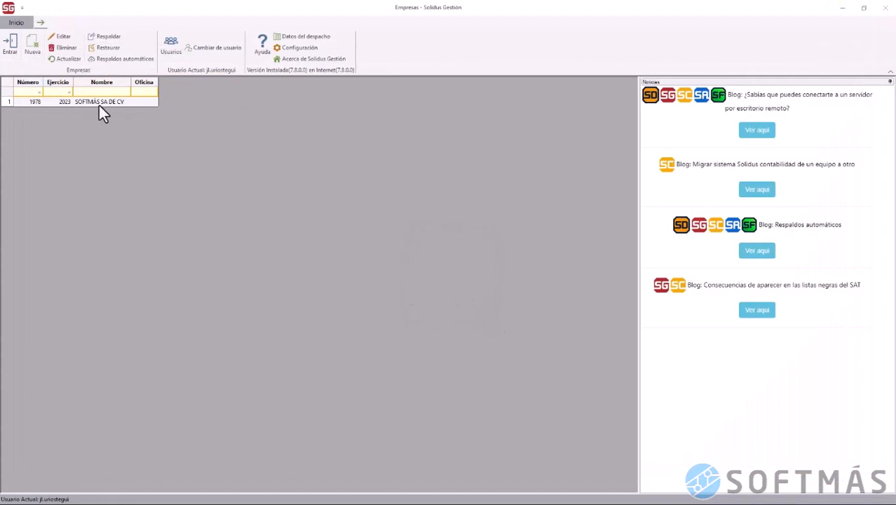
Open the restored SOFTMÁS company and step through issued CFDI, Cobros, received CFDI, imports, payments and payroll CFDI
double_click(99, 105)
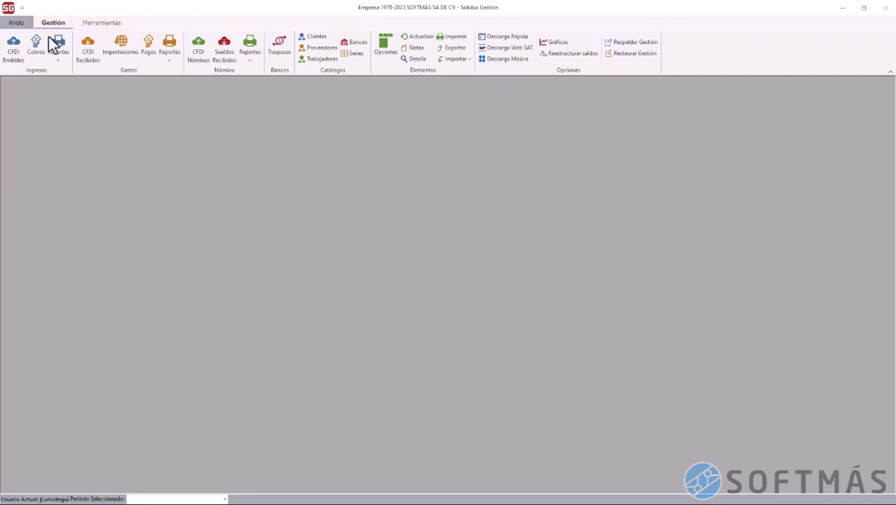
left_click(17, 59)
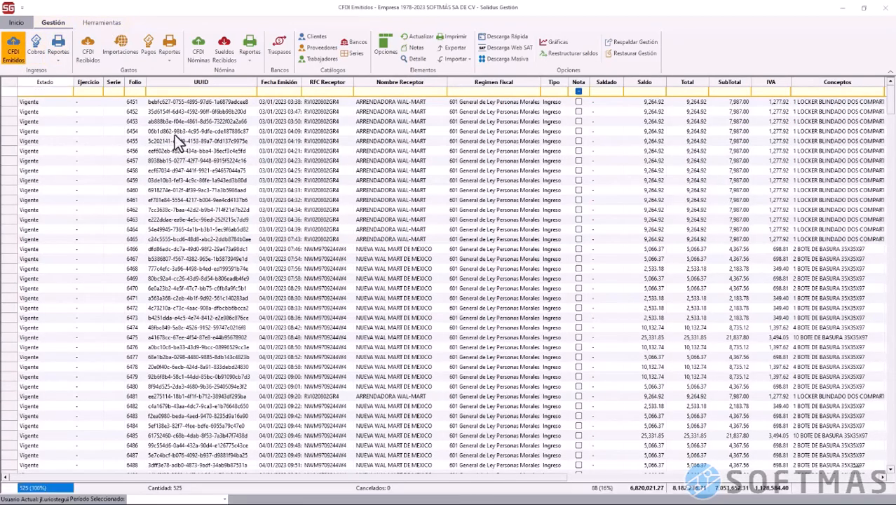
left_click(263, 114)
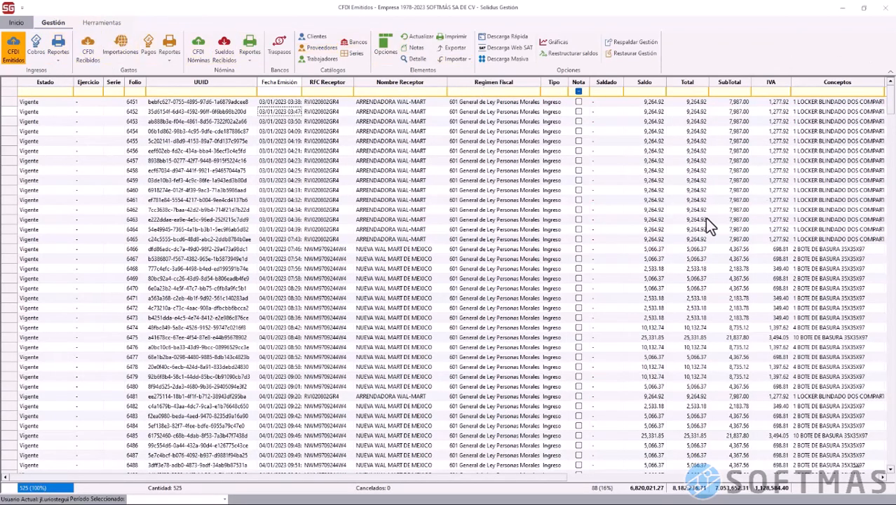
left_click(36, 52)
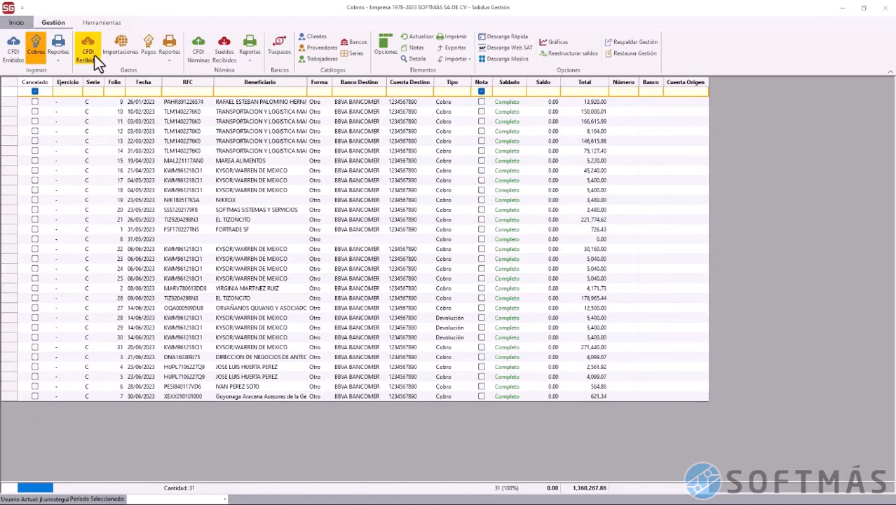
left_click(94, 54)
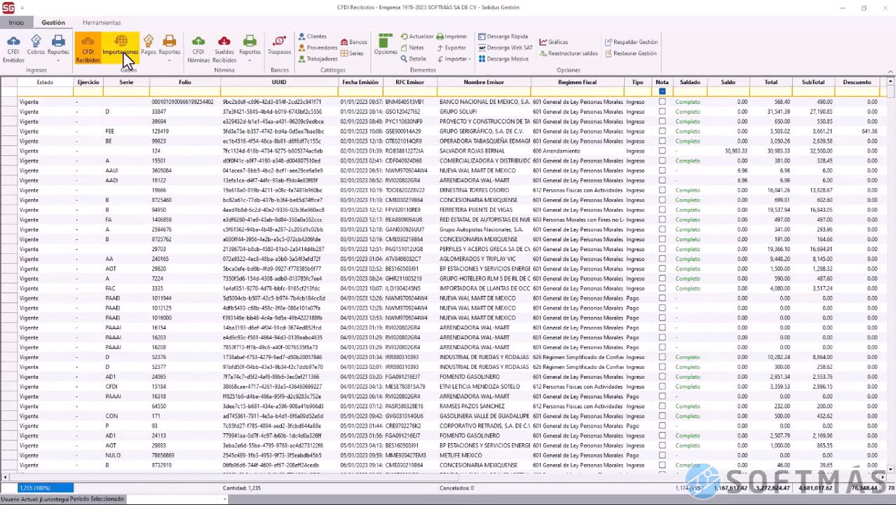
left_click(123, 53)
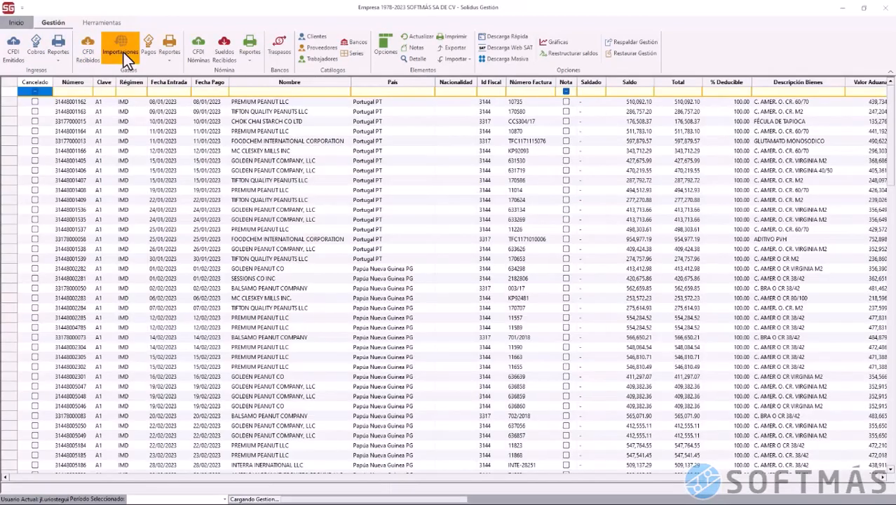
left_click(148, 54)
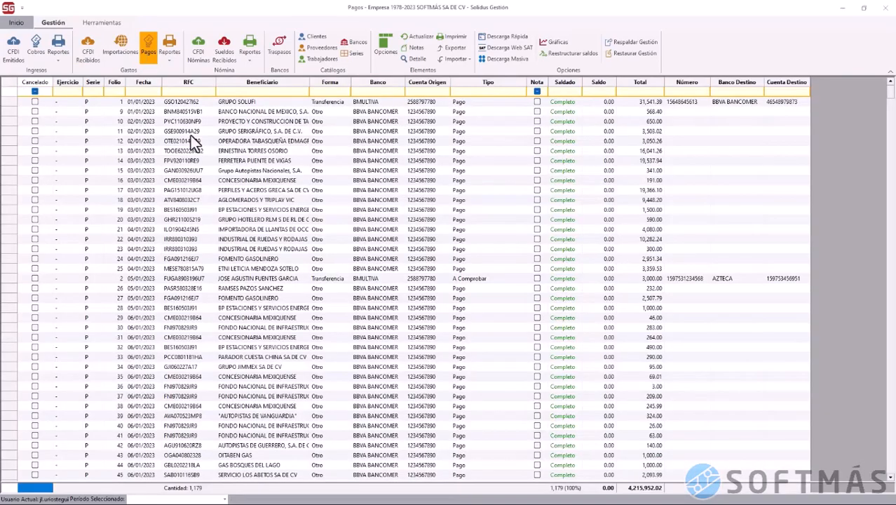
left_click(194, 50)
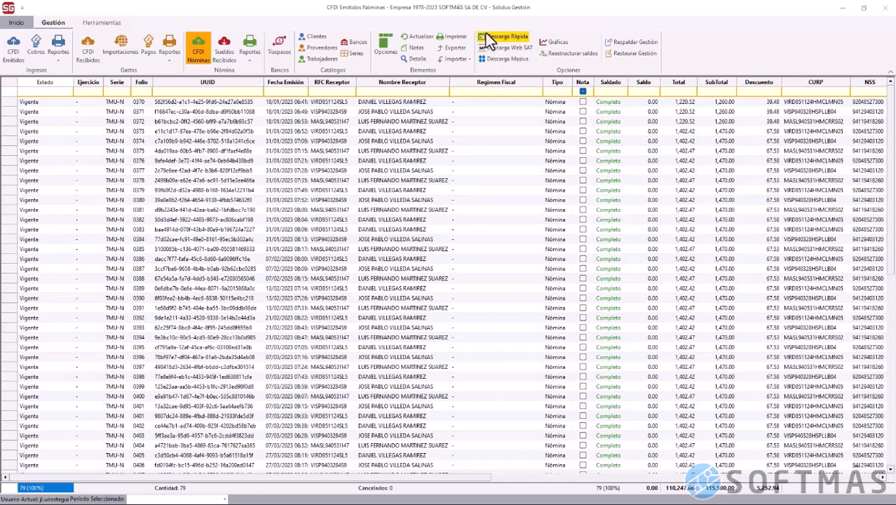
Review the full detail of payroll CFDI folio 0370
left_click(197, 103)
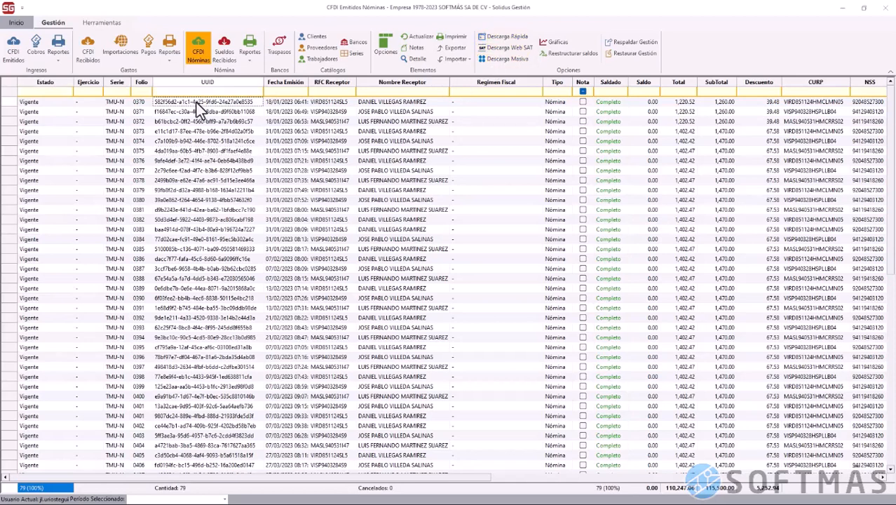
left_click(417, 59)
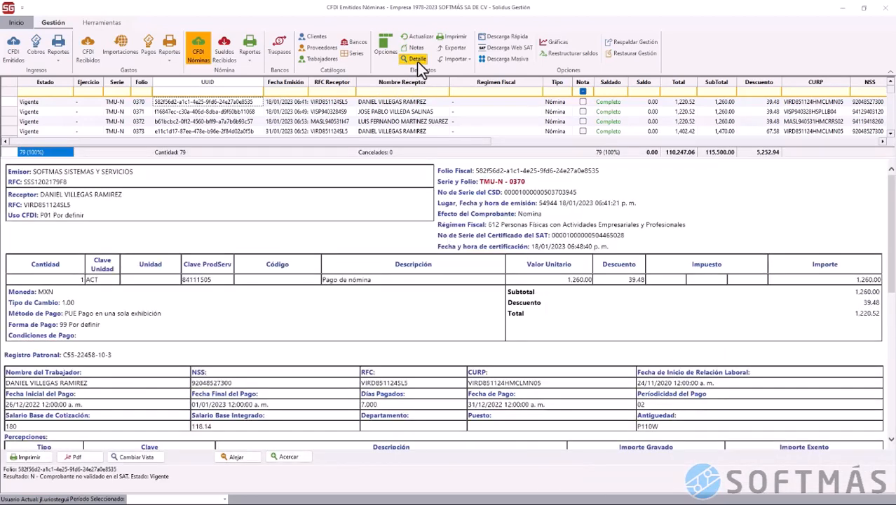
scroll(751, 365, "down", 5)
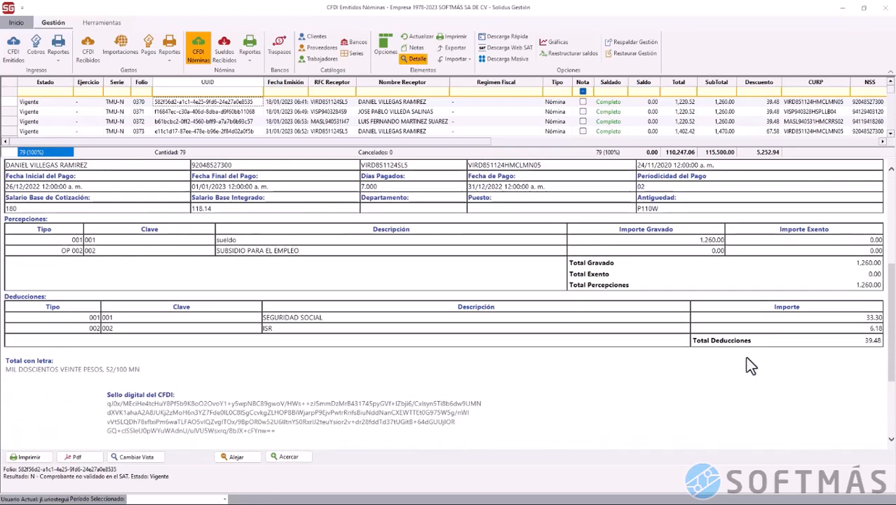
scroll(751, 365, "up", 5)
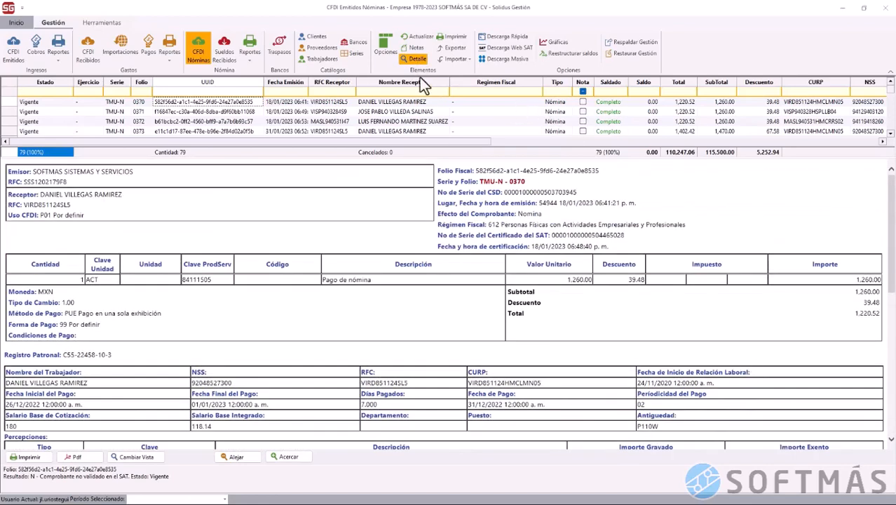
left_click(412, 60)
Check the extra CFDI actions, then show the received CFDI list and its row actions
left_click(389, 48)
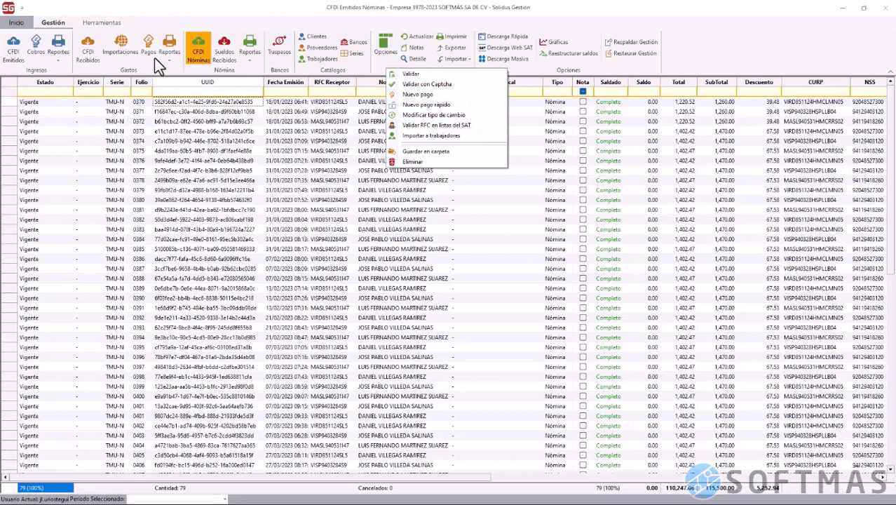
left_click(92, 57)
left_click(93, 57)
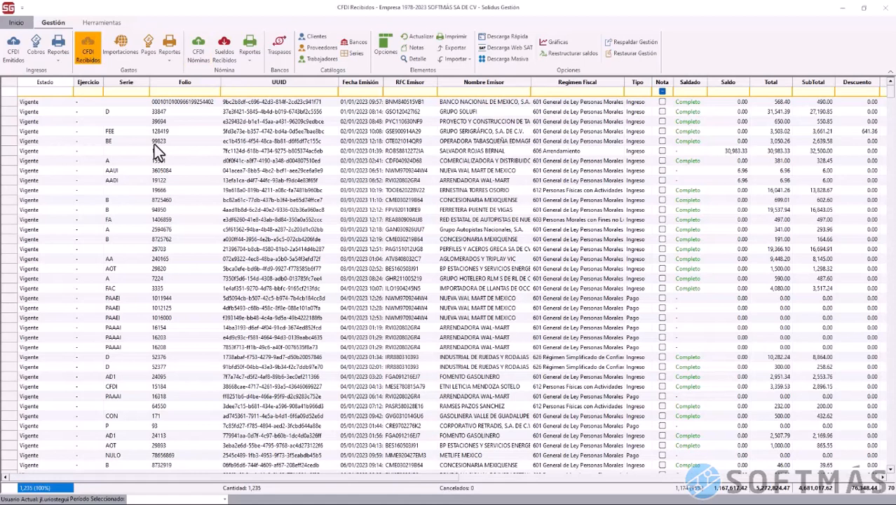
right_click(155, 144)
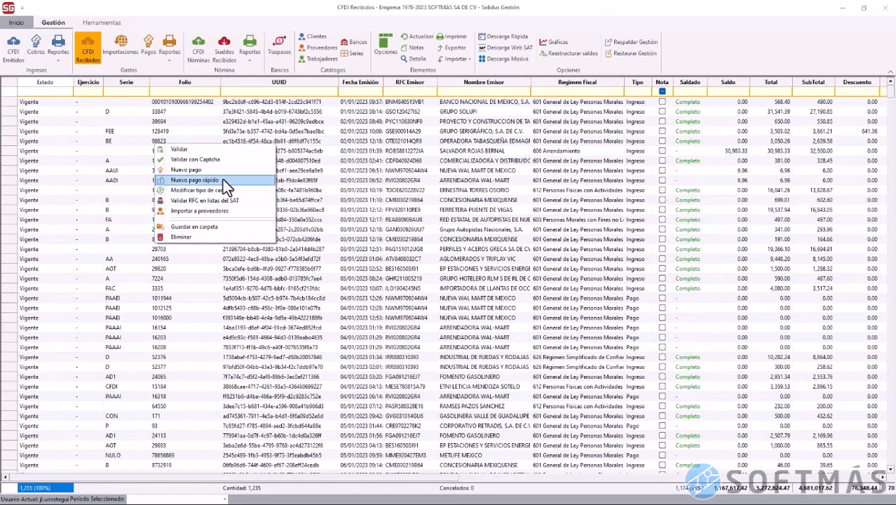
Go from the received CFDI list through issued CFDI to the Cobros collections list
left_click(10, 57)
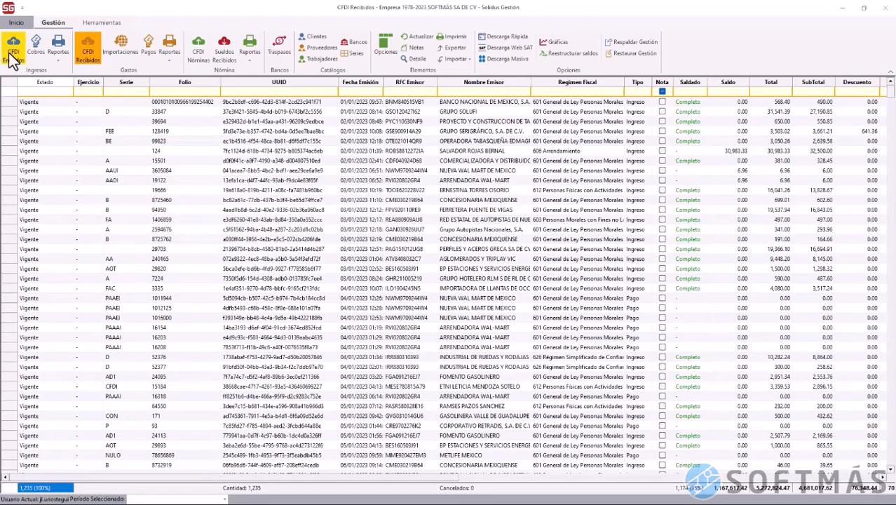
left_click(13, 59)
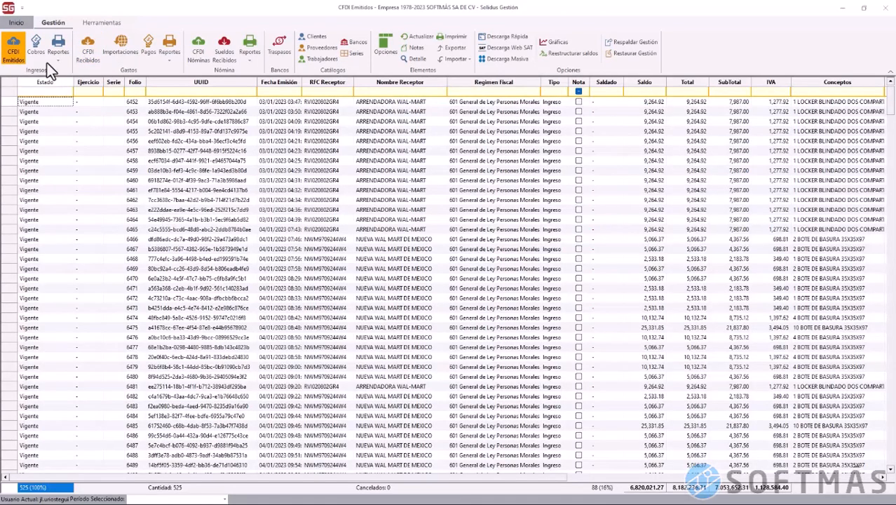
left_click(38, 56)
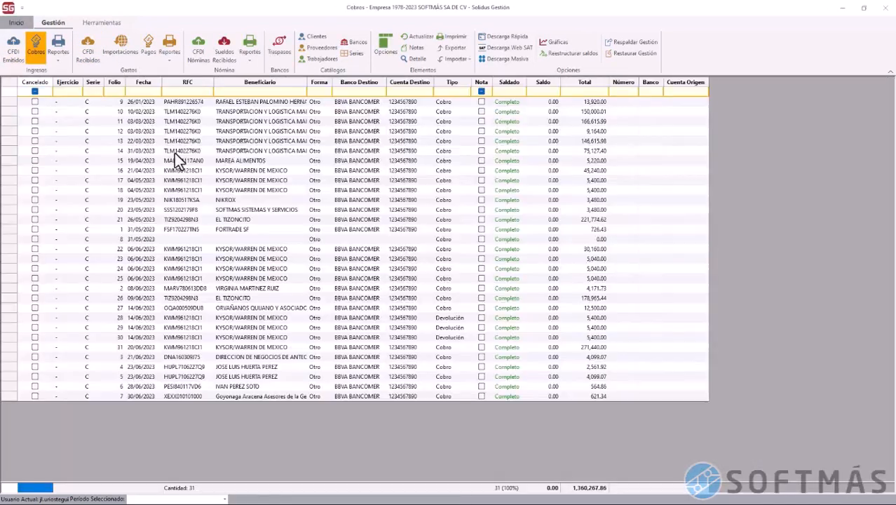
Preview a new collection record's type options, keeping Cobro, then close it unsaved
right_click(175, 153)
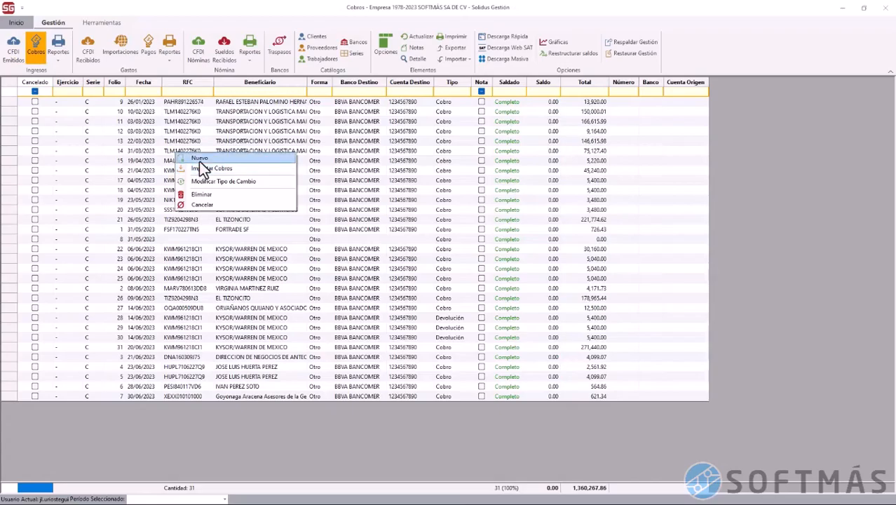
left_click(200, 161)
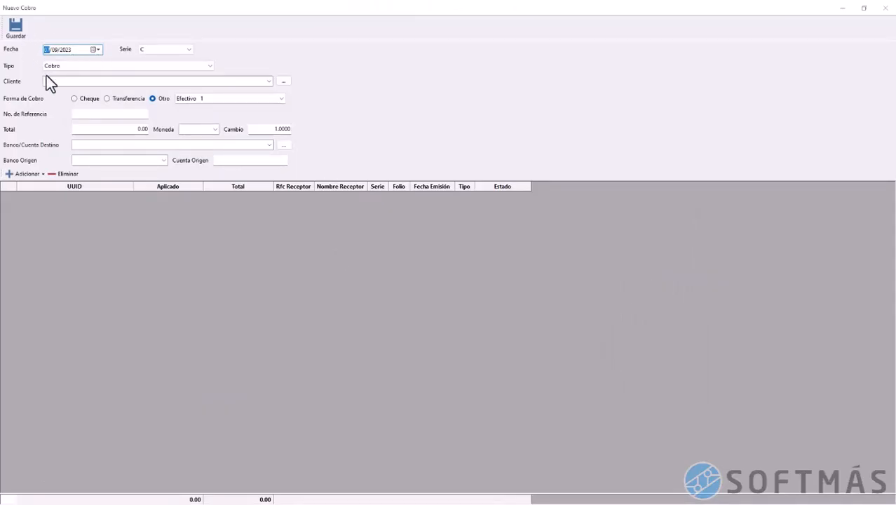
left_click(202, 69)
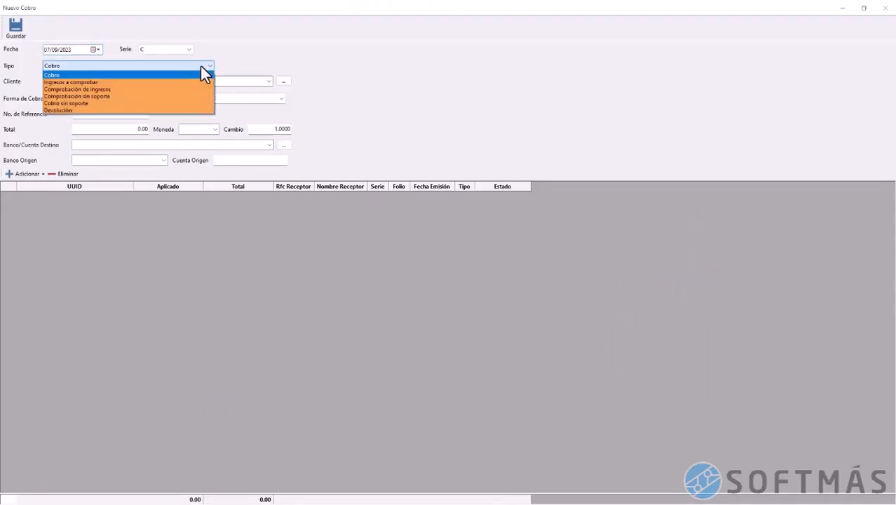
left_click(202, 68)
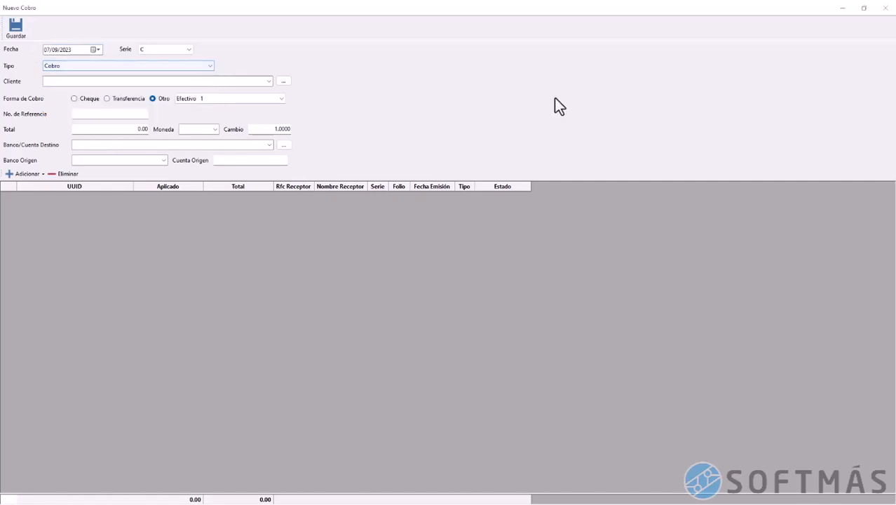
left_click(879, 14)
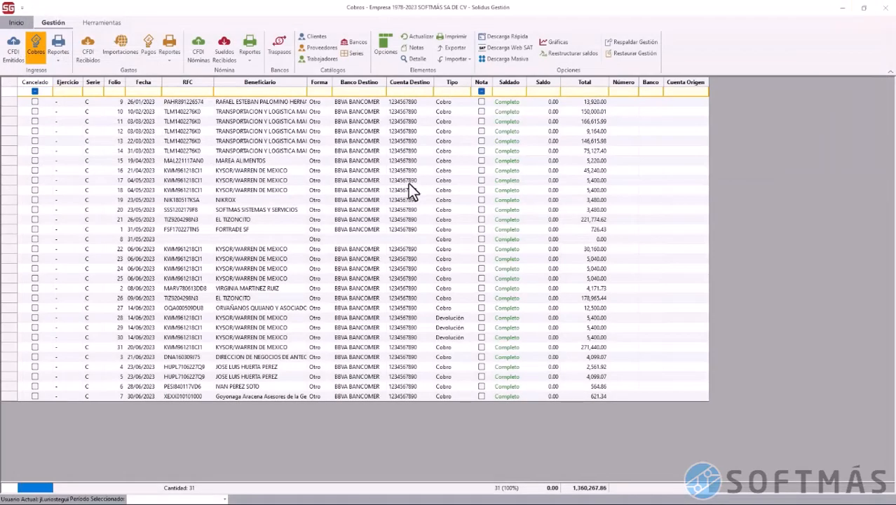
left_click(347, 214)
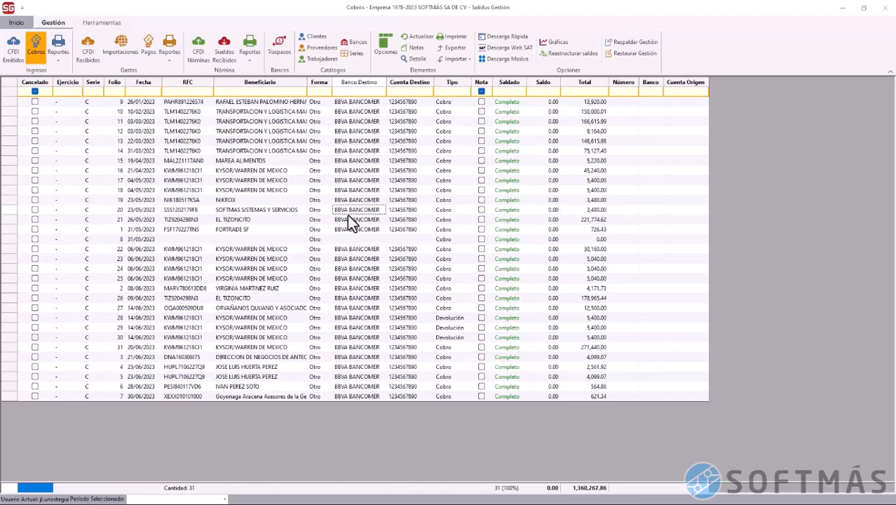
Back up the Gestión data into the company folder under D:\Herramienta CFDI
left_click(637, 43)
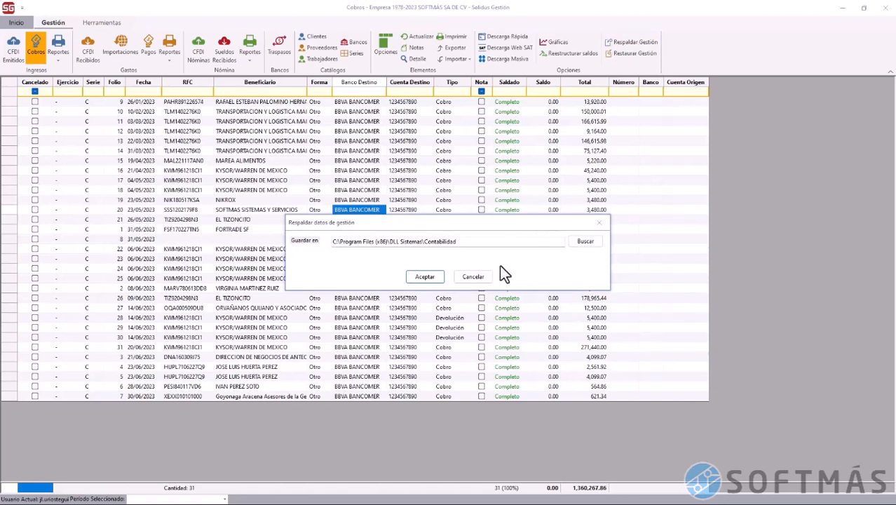
left_click(585, 241)
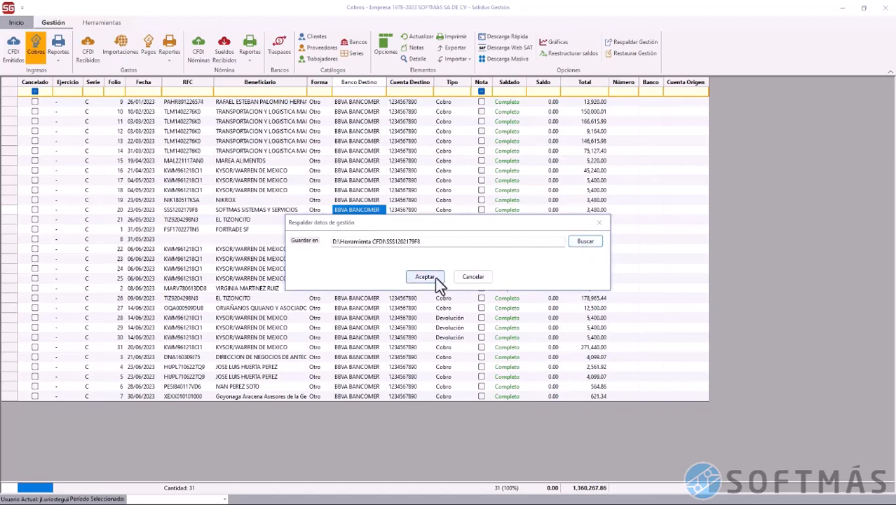
left_click(425, 276)
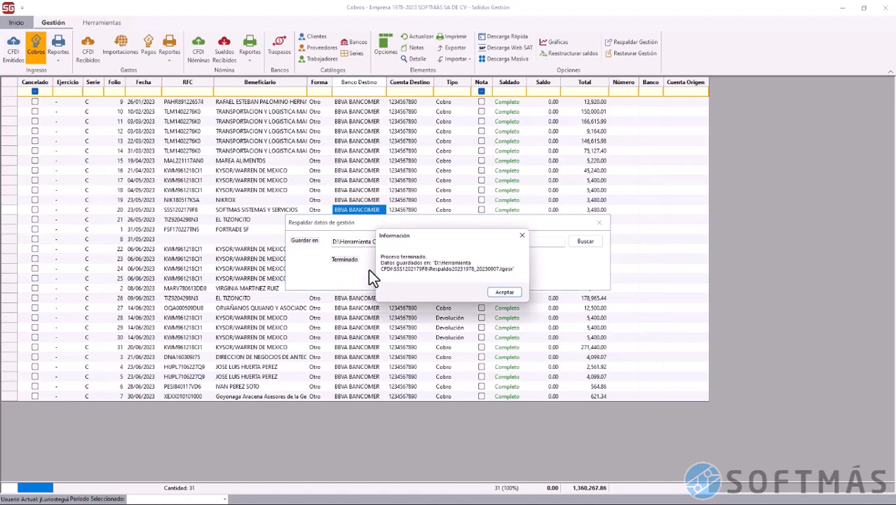
left_click(502, 293)
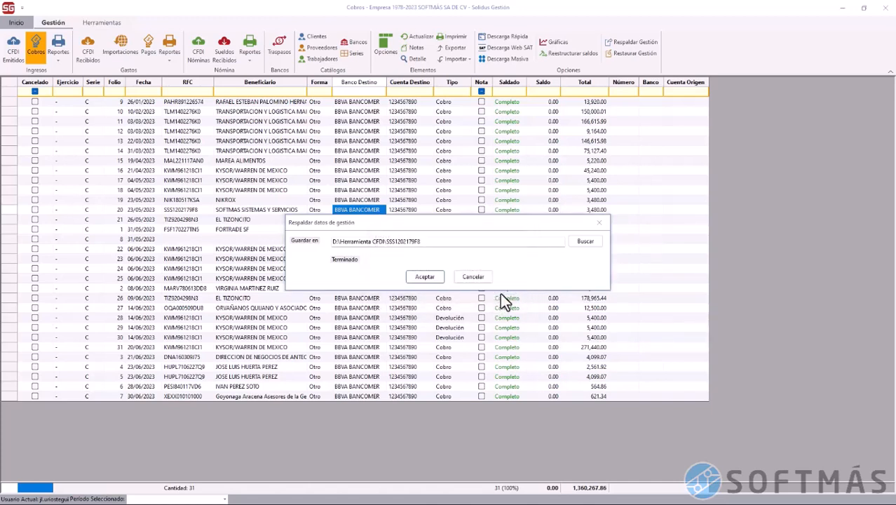
left_click(474, 277)
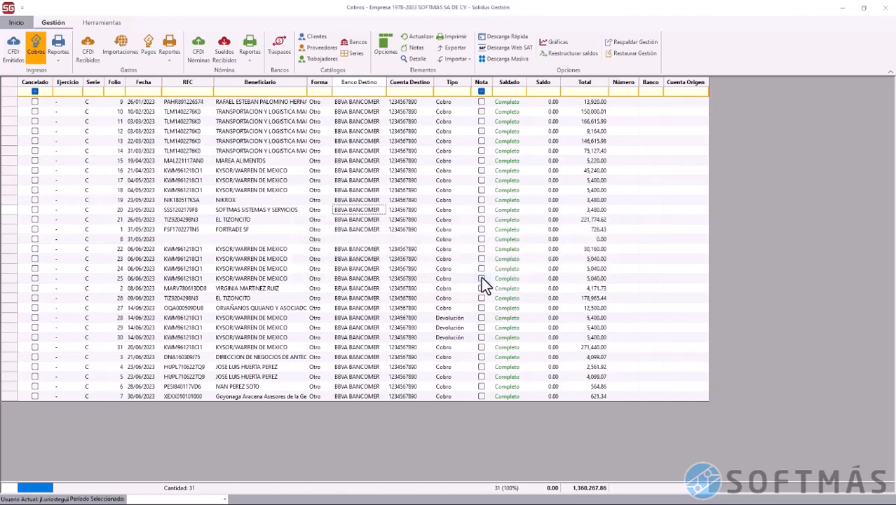
Close the company with Alt+F4 to return to the Empresas list
key("Down")
key("Down")
key("Right")
key("Right")
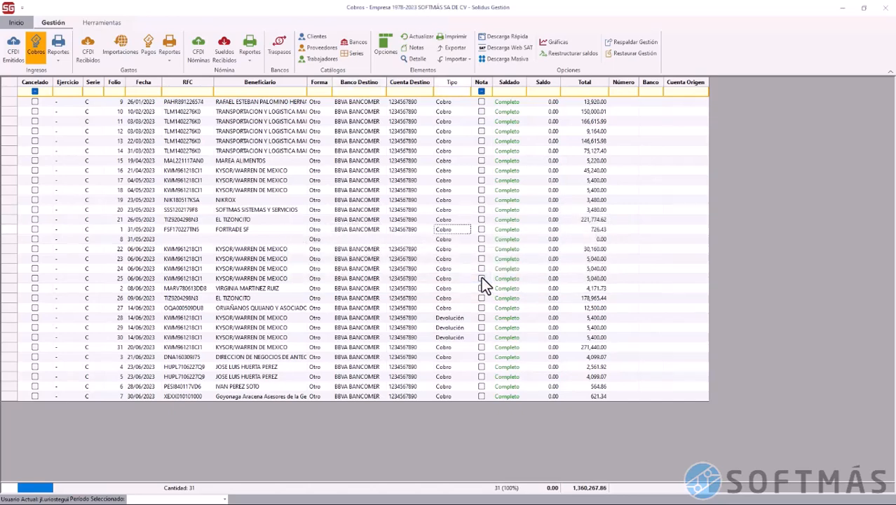
key("alt+F4")
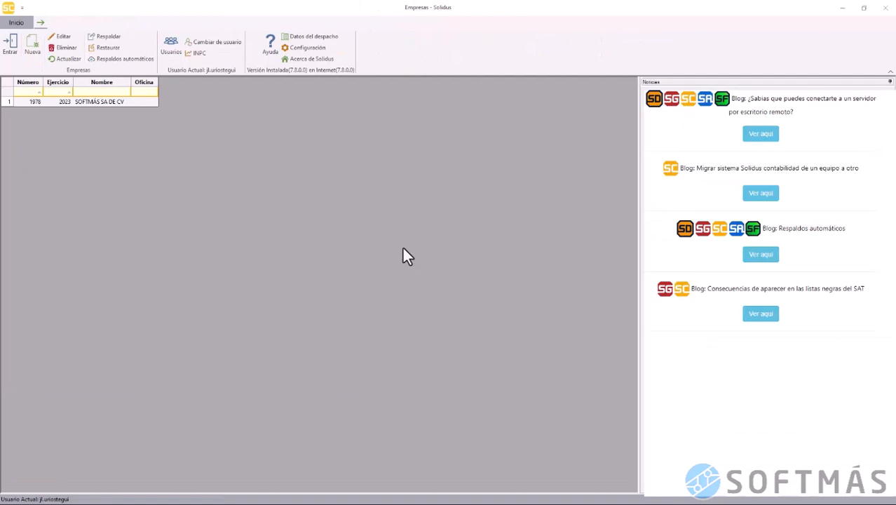
Open 1978 SOFTMÁS SA DE CV from the Empresas list to show its 525 issued CFDI
left_click(83, 105)
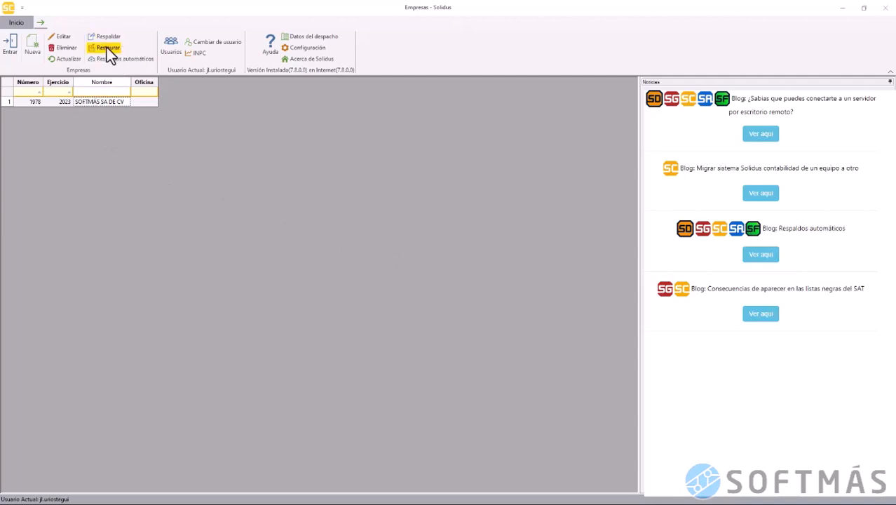
double_click(97, 105)
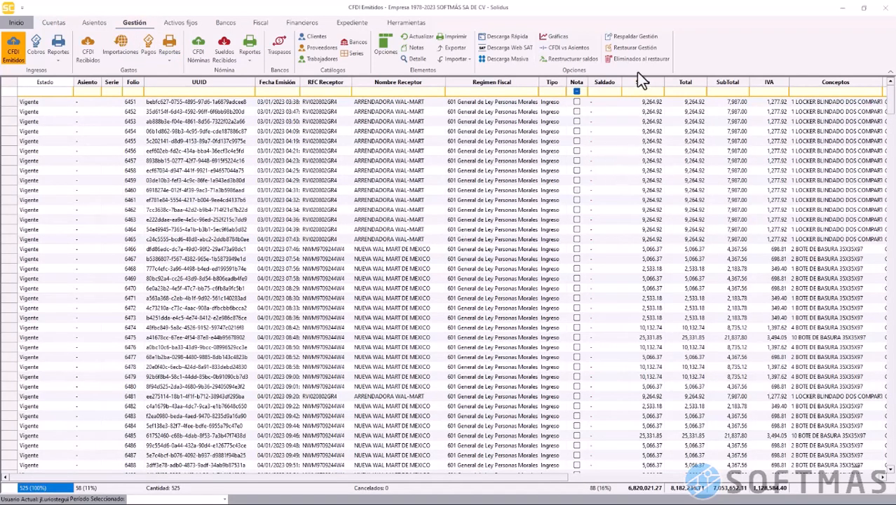
Run Restaurar Gestión from Respaldo20231978_20230907.lgesx, confirming the import into SOFTMÁS SA DE CV
left_click(635, 48)
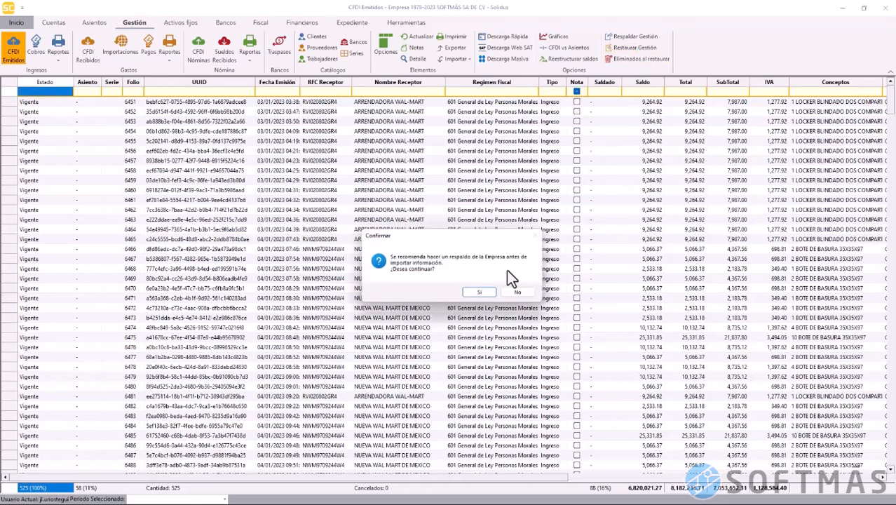
left_click(476, 293)
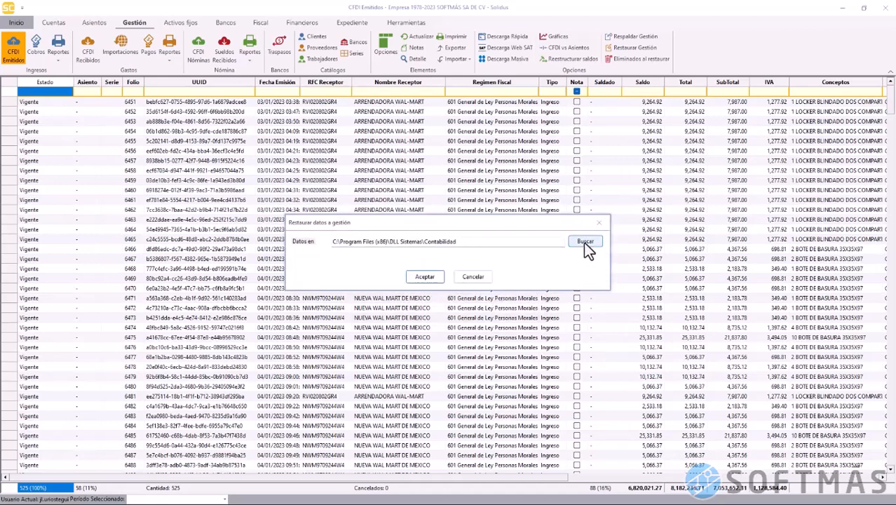
left_click(585, 241)
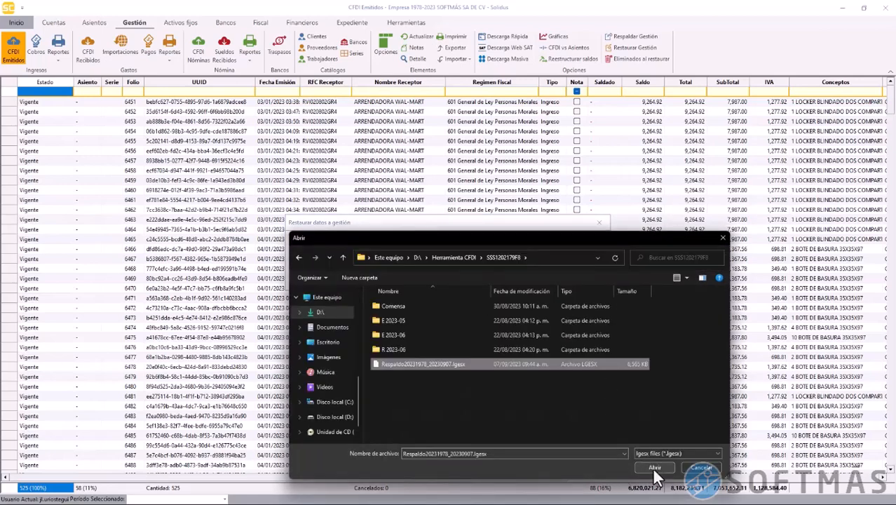
left_click(654, 467)
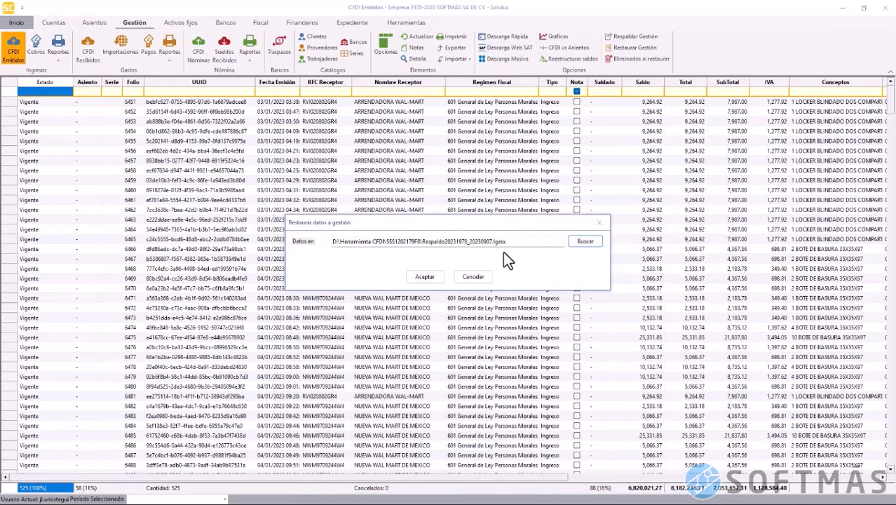
left_click(425, 279)
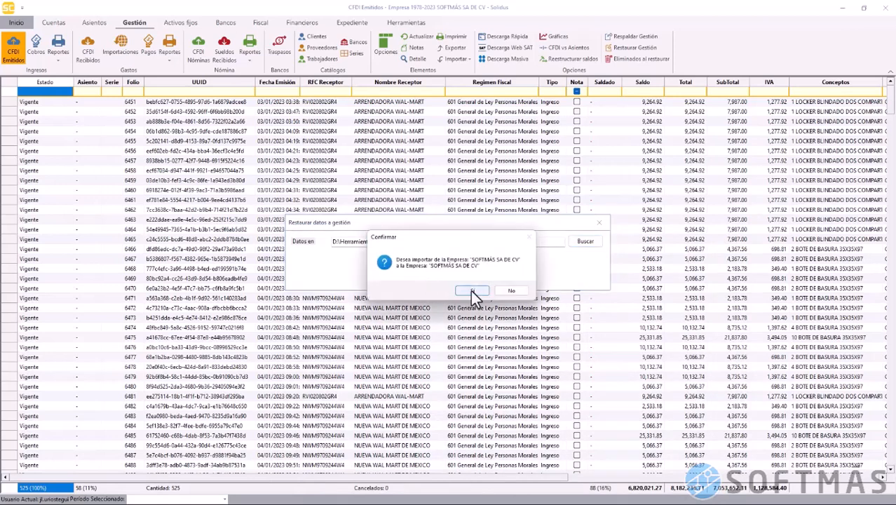
left_click(471, 289)
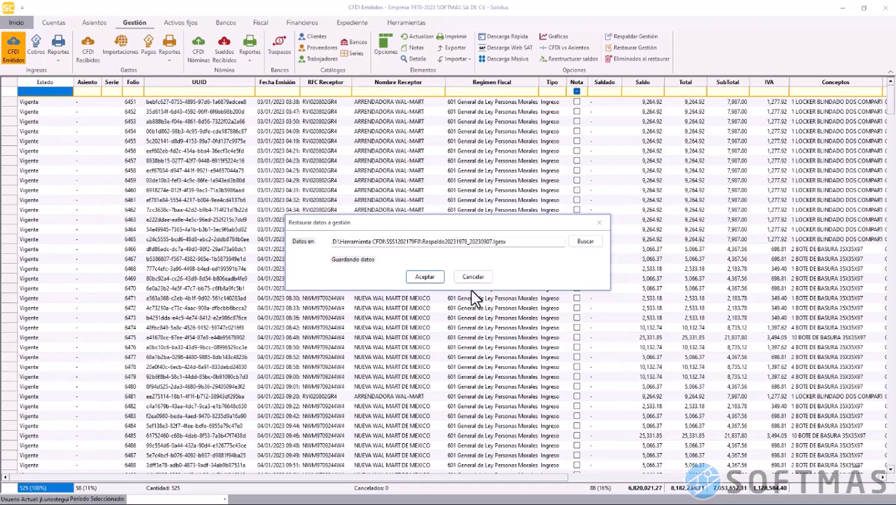
left_click(472, 295)
left_click(470, 276)
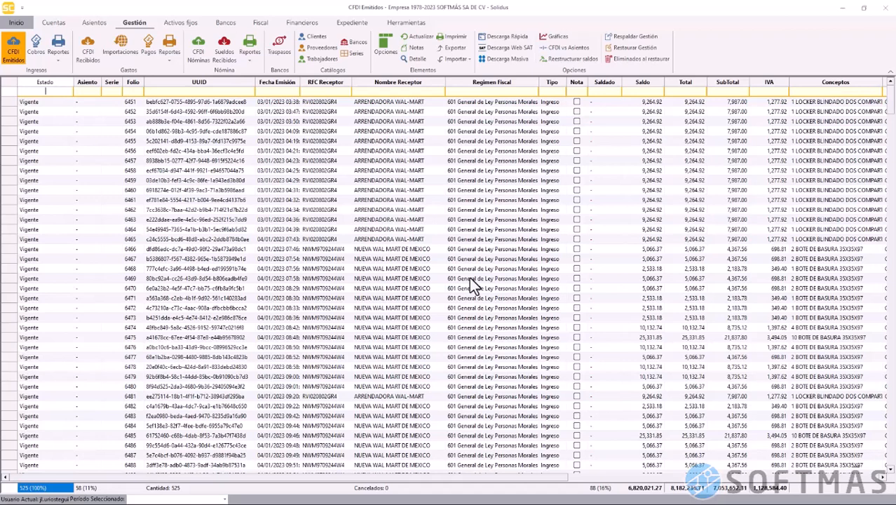
left_click(634, 61)
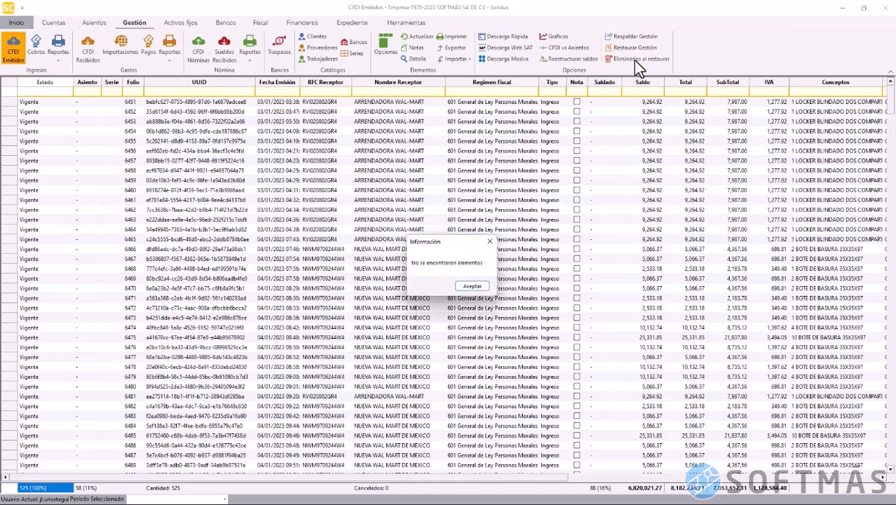
left_click(479, 289)
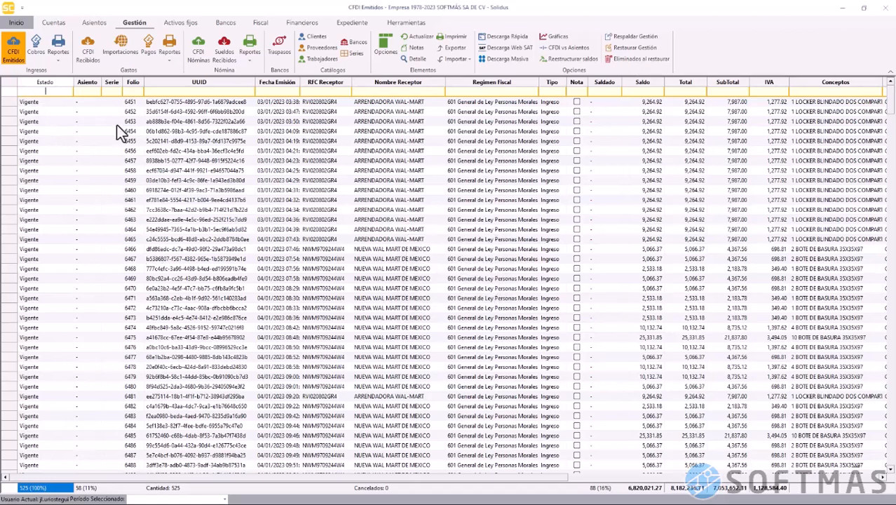
right_click(134, 139)
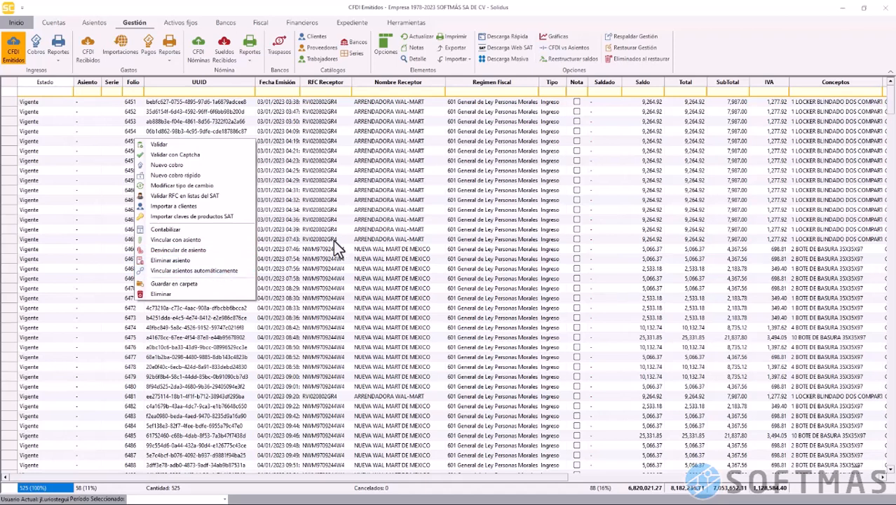
left_click(46, 103)
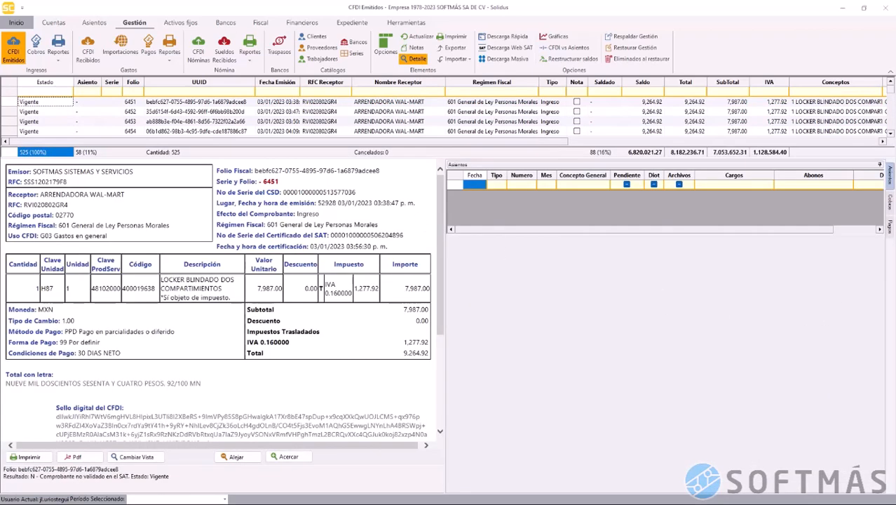
left_click(892, 204)
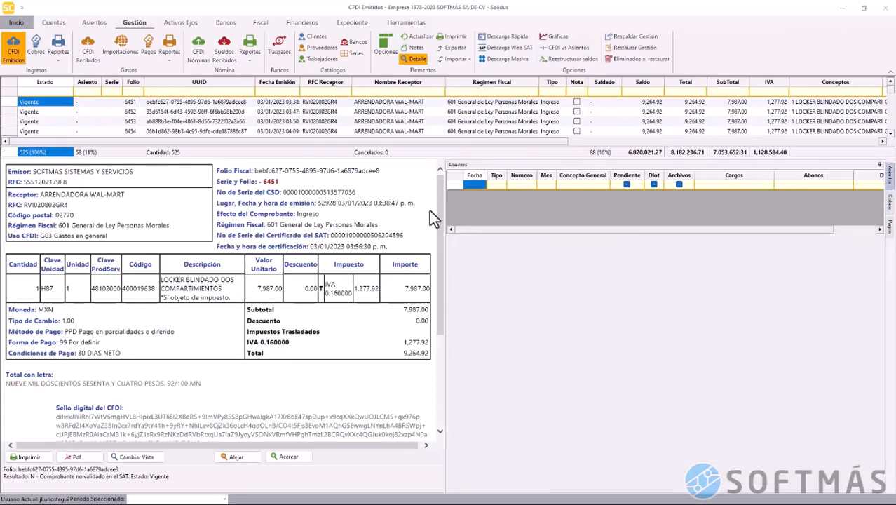
left_click(421, 58)
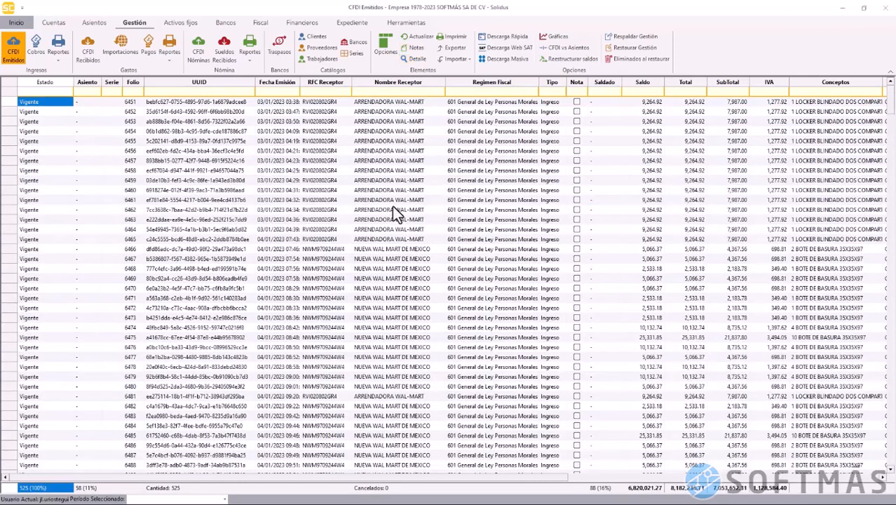
left_click(393, 208)
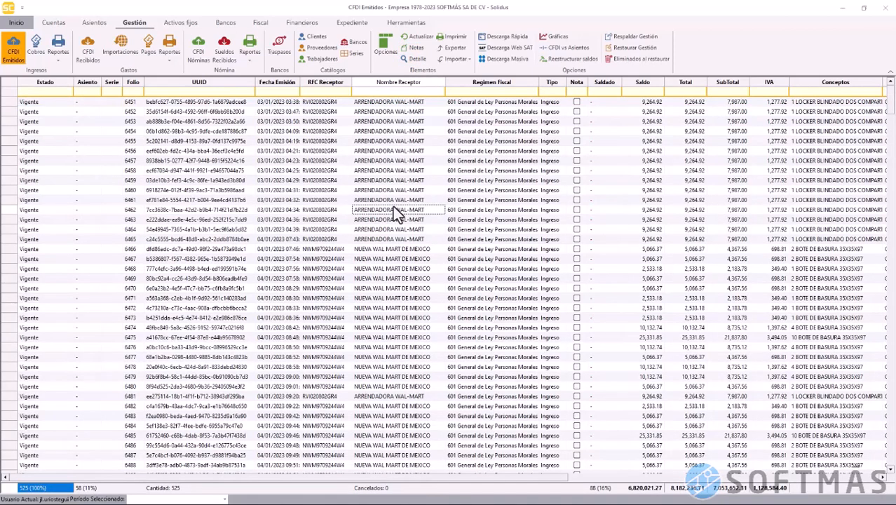